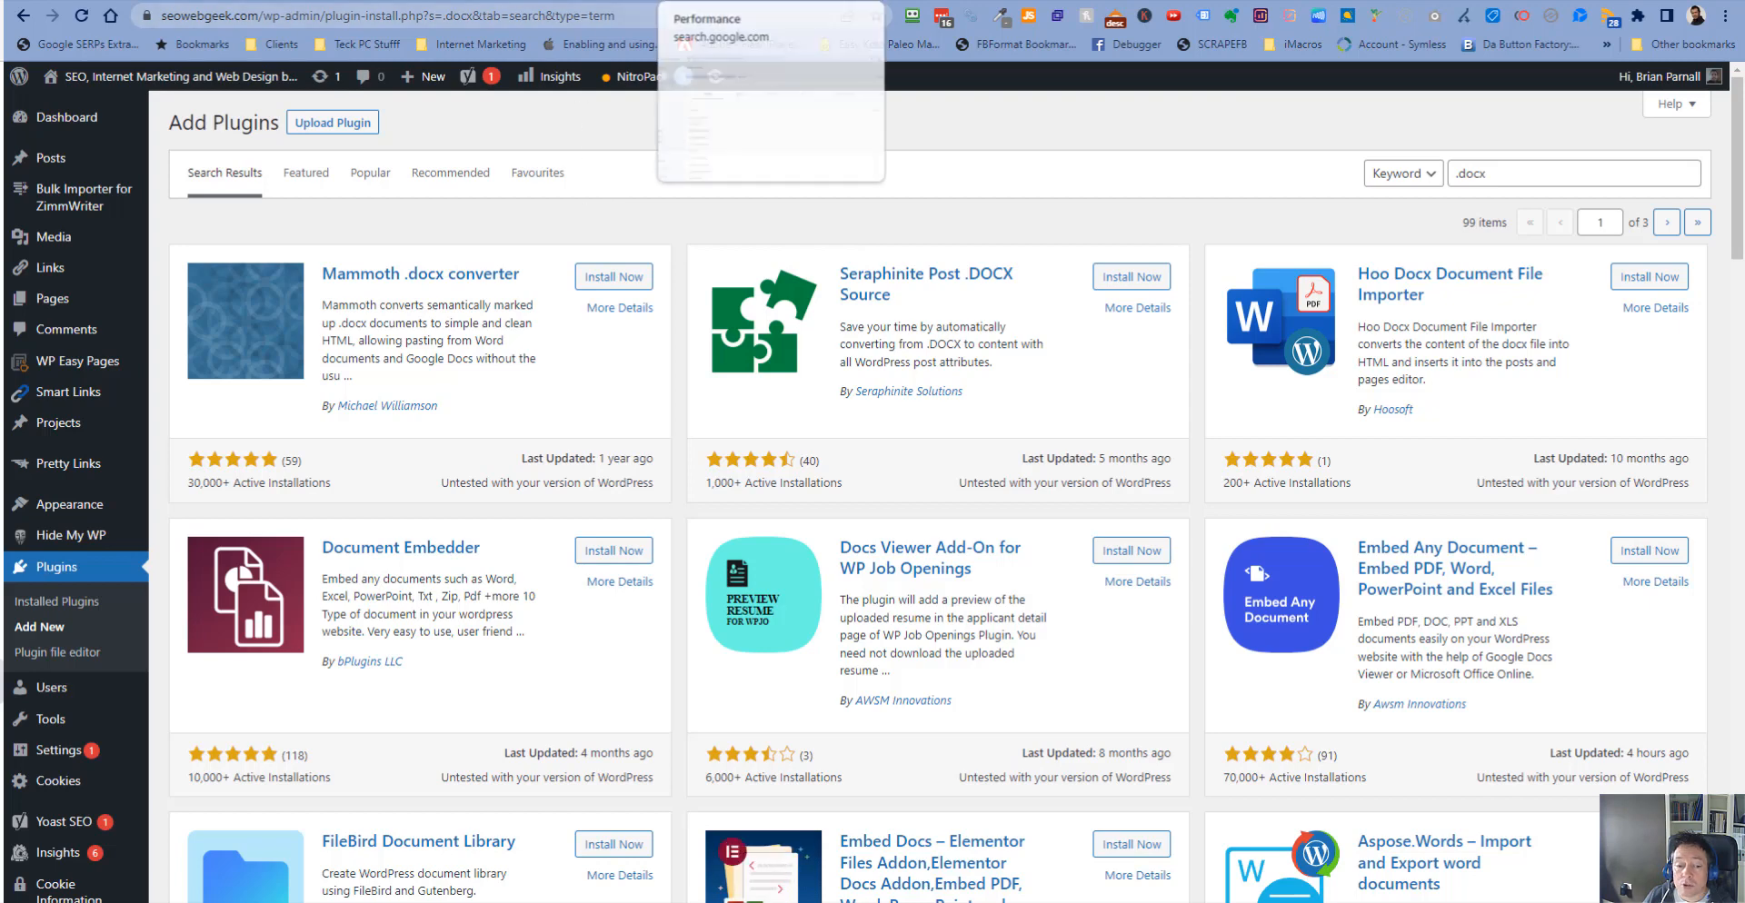
- Open the Stealth AI Writer tool in On-Page and focus its keyword field
{"action": "left_click", "coordinate": [680, 1]}
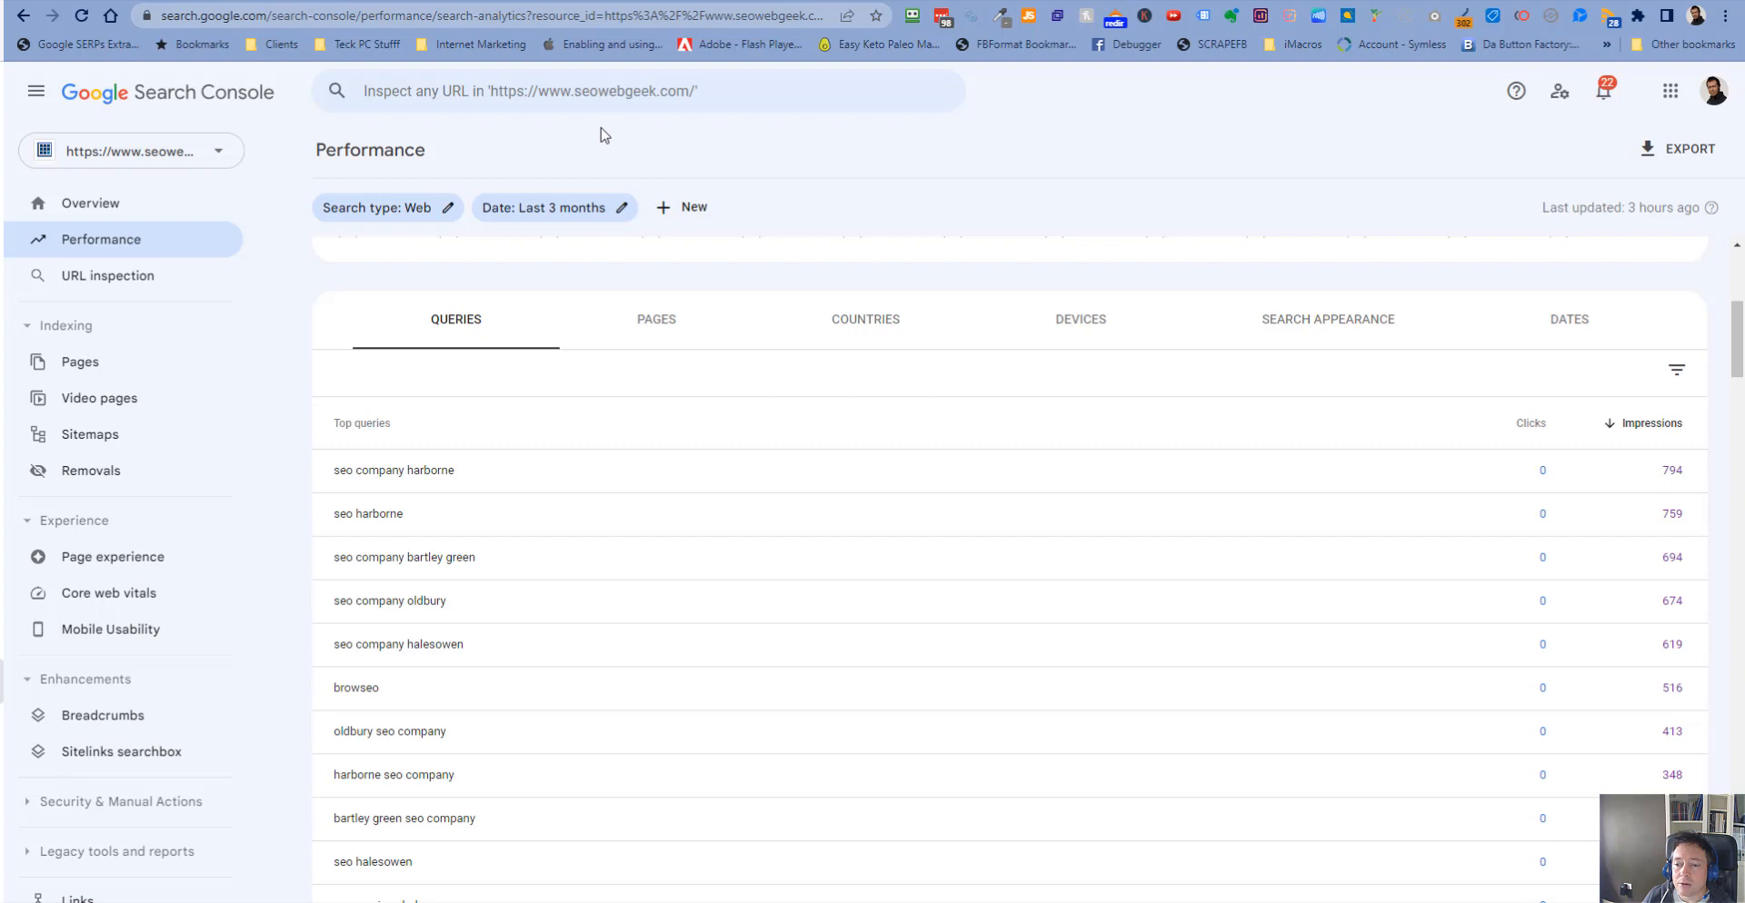
{"action": "left_click", "coordinate": [353, 1]}
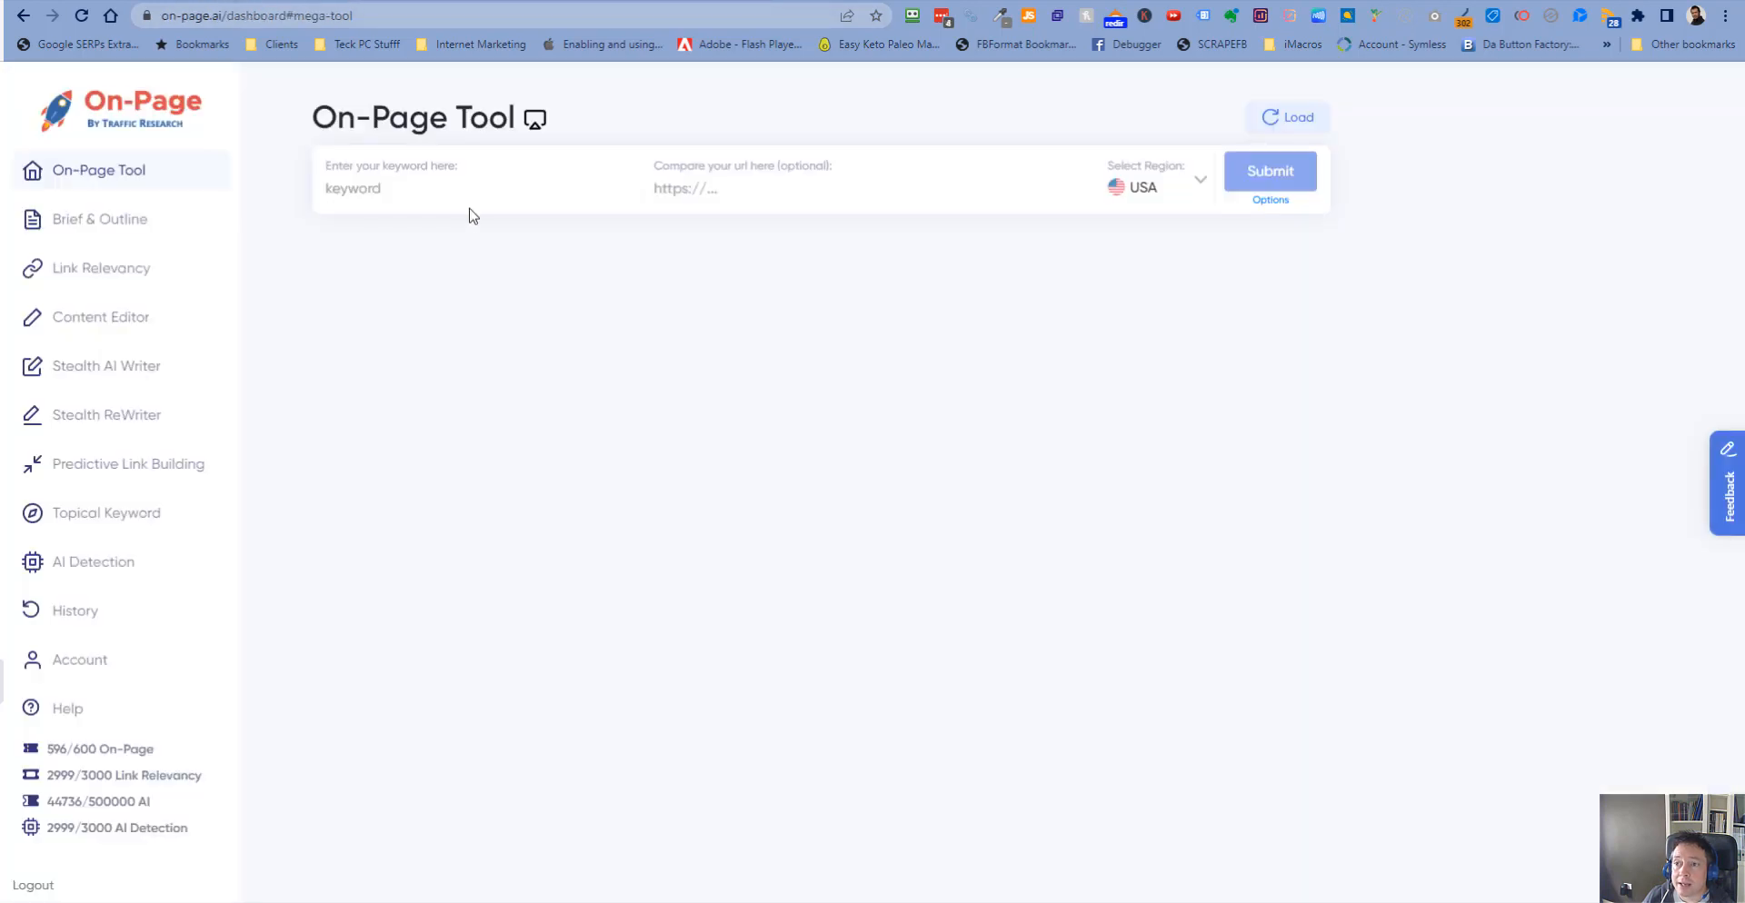
{"action": "left_click", "coordinate": [126, 373]}
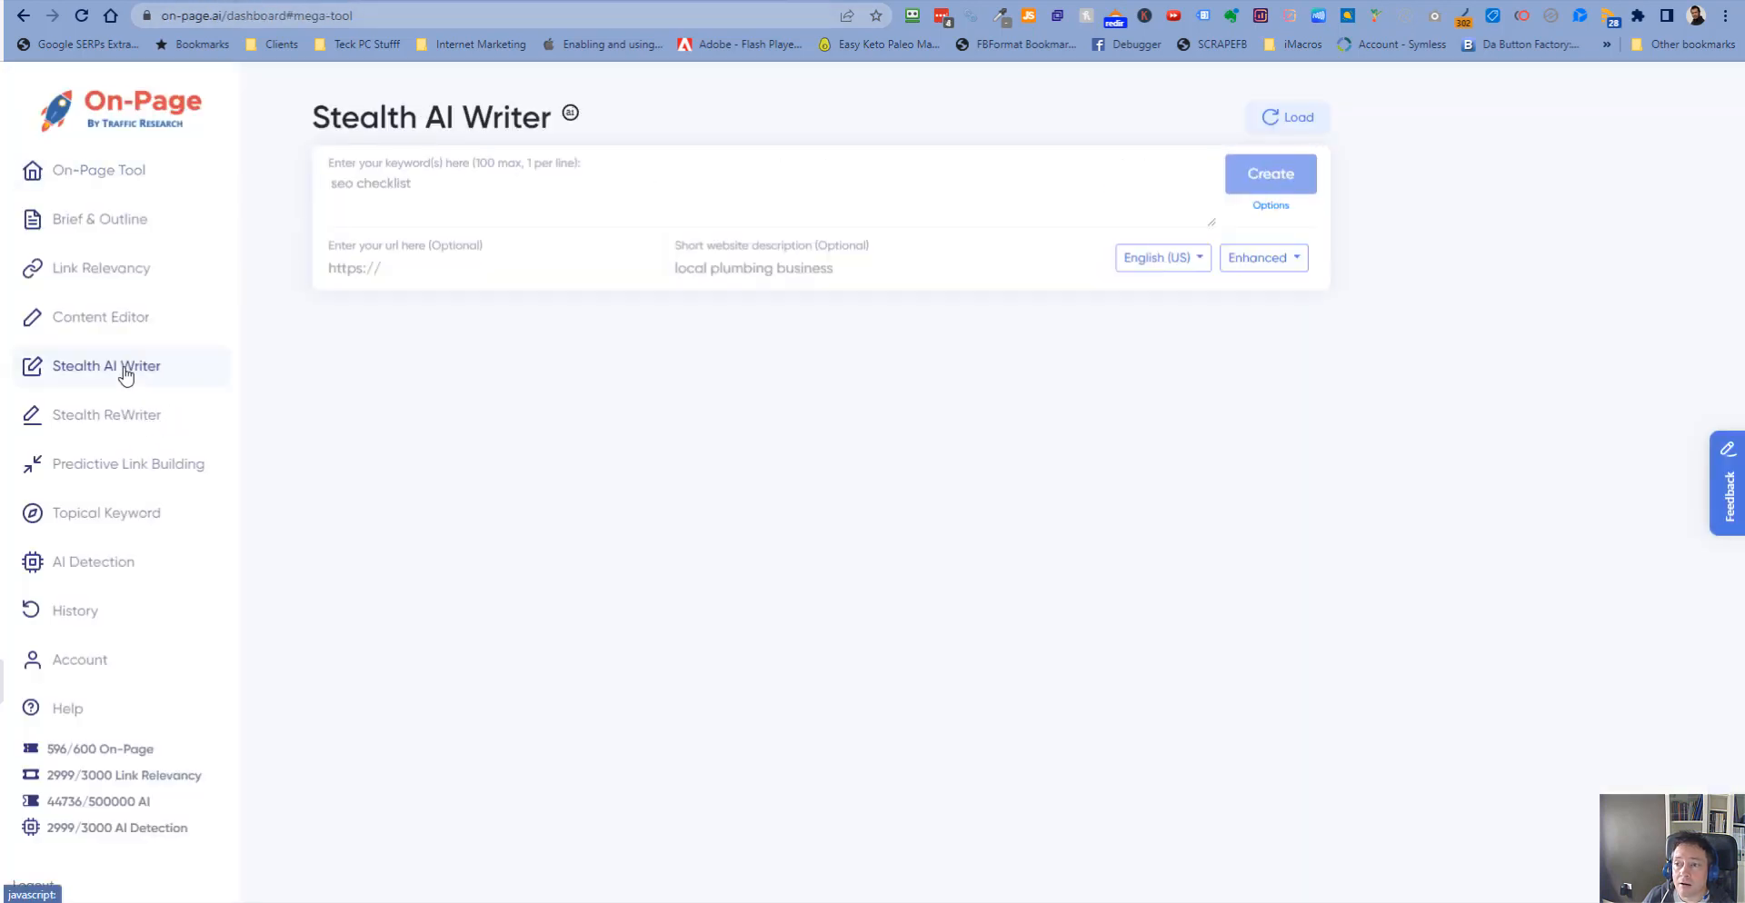
{"action": "left_click", "coordinate": [493, 198]}
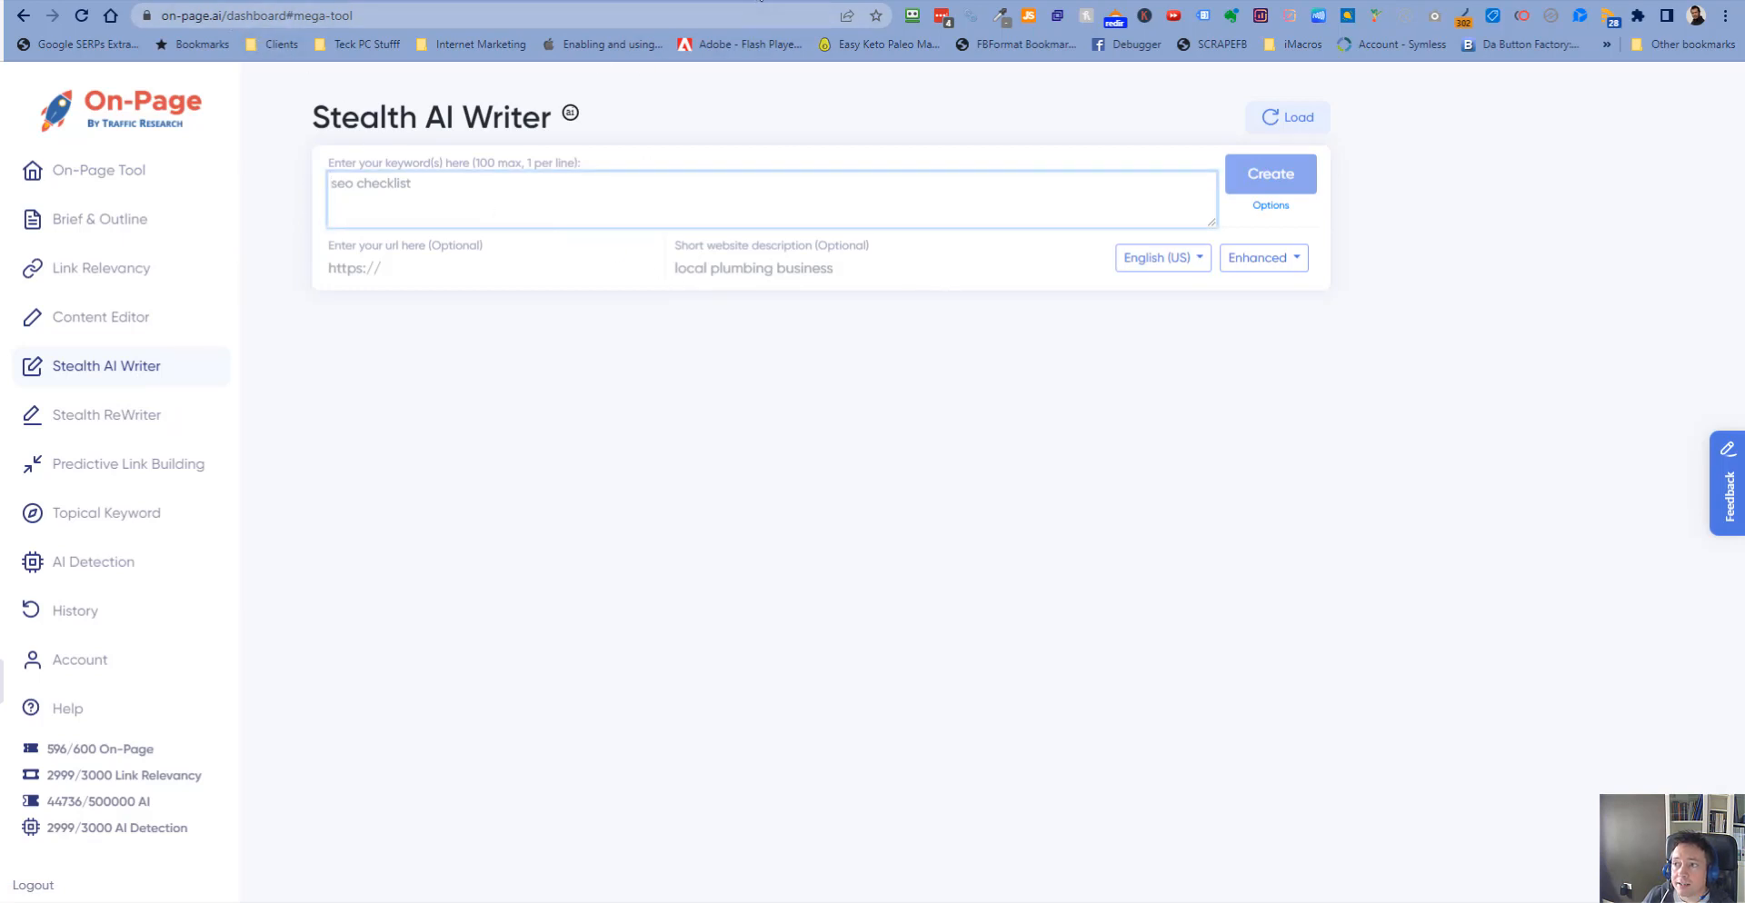
- Open the WordPress Dashboard in a new browser tab and switch to it
{"action": "left_click", "coordinate": [761, 1]}
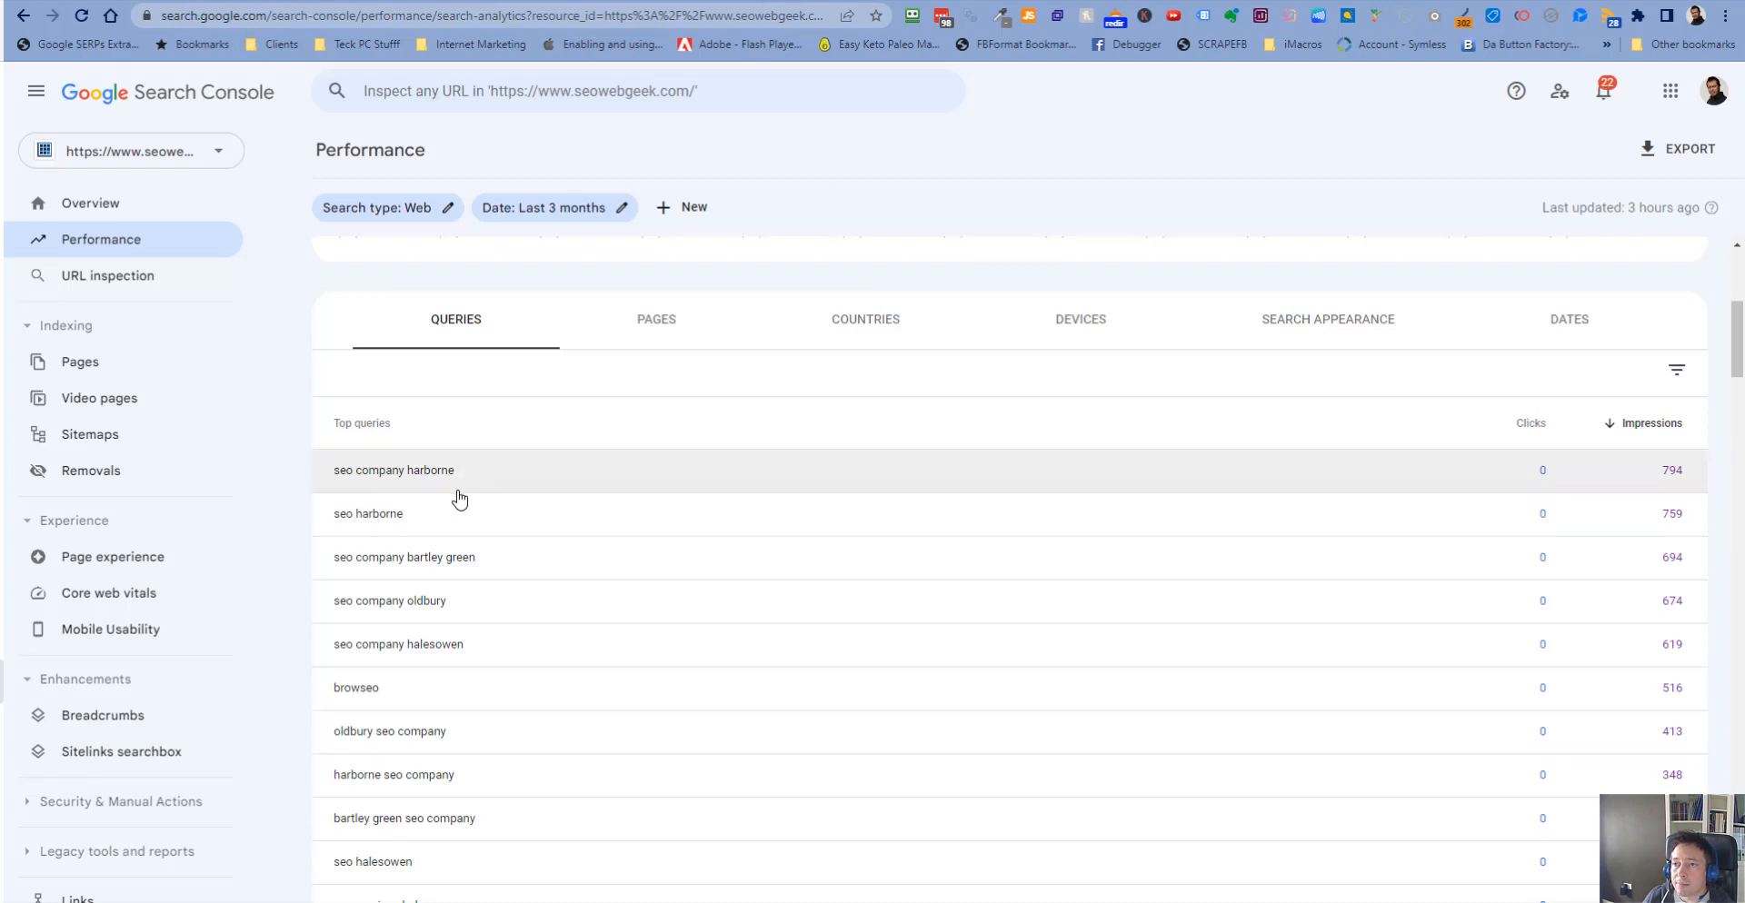
{"action": "left_click", "coordinate": [334, 0]}
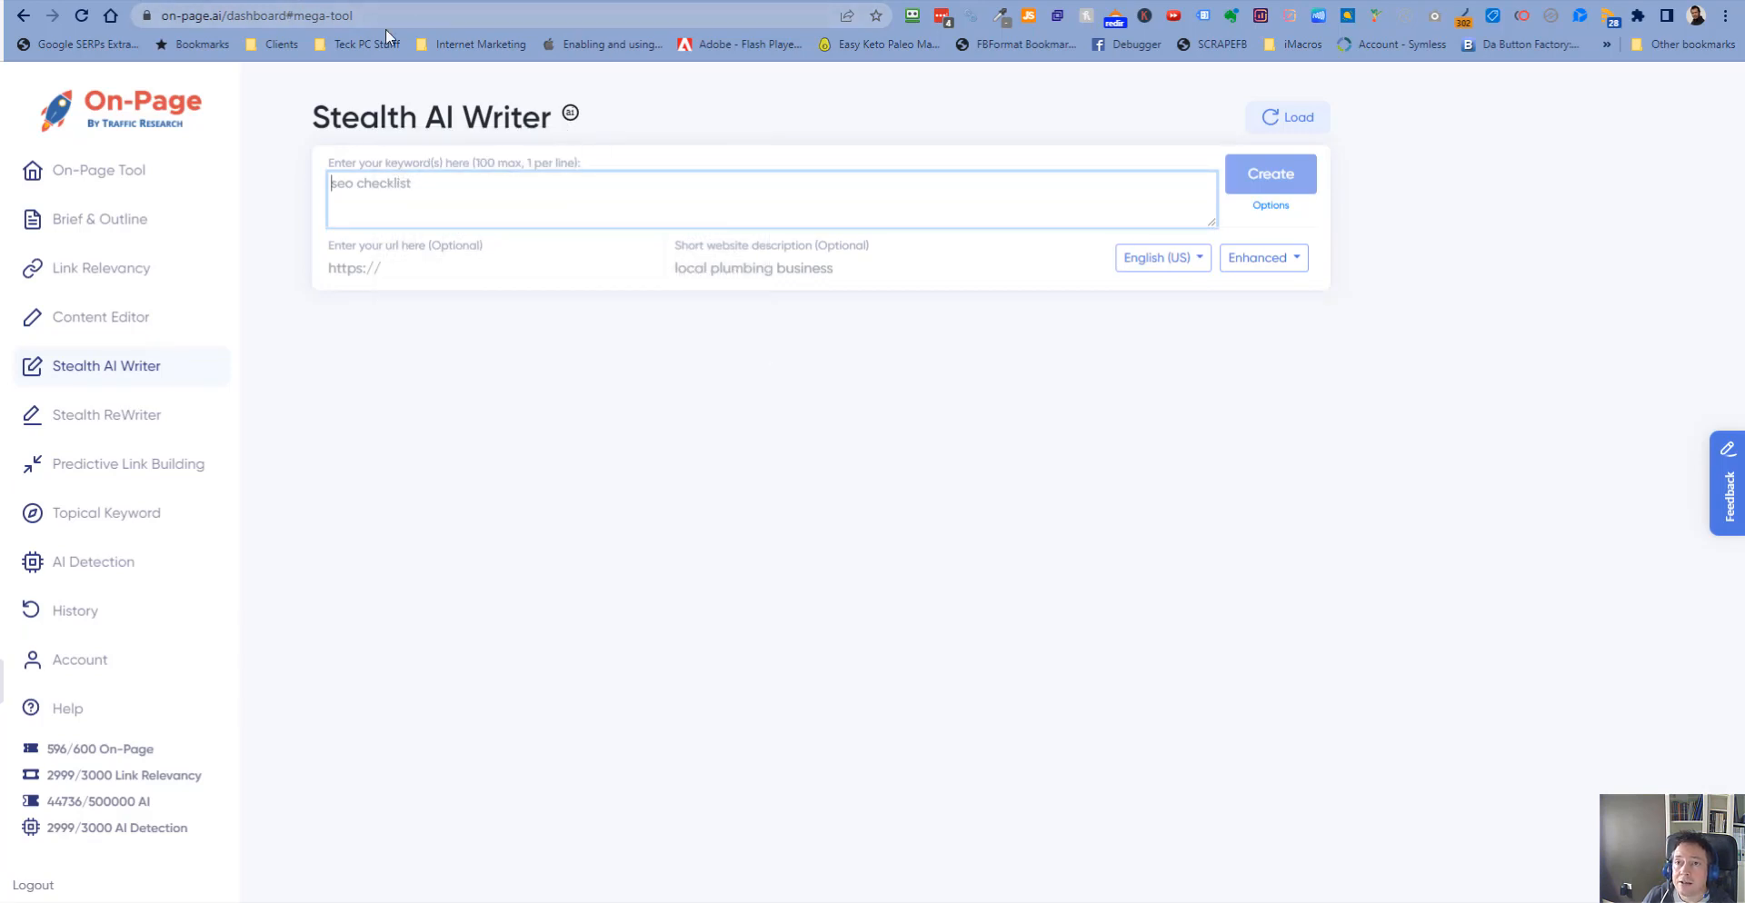
{"action": "left_click", "coordinate": [172, 1]}
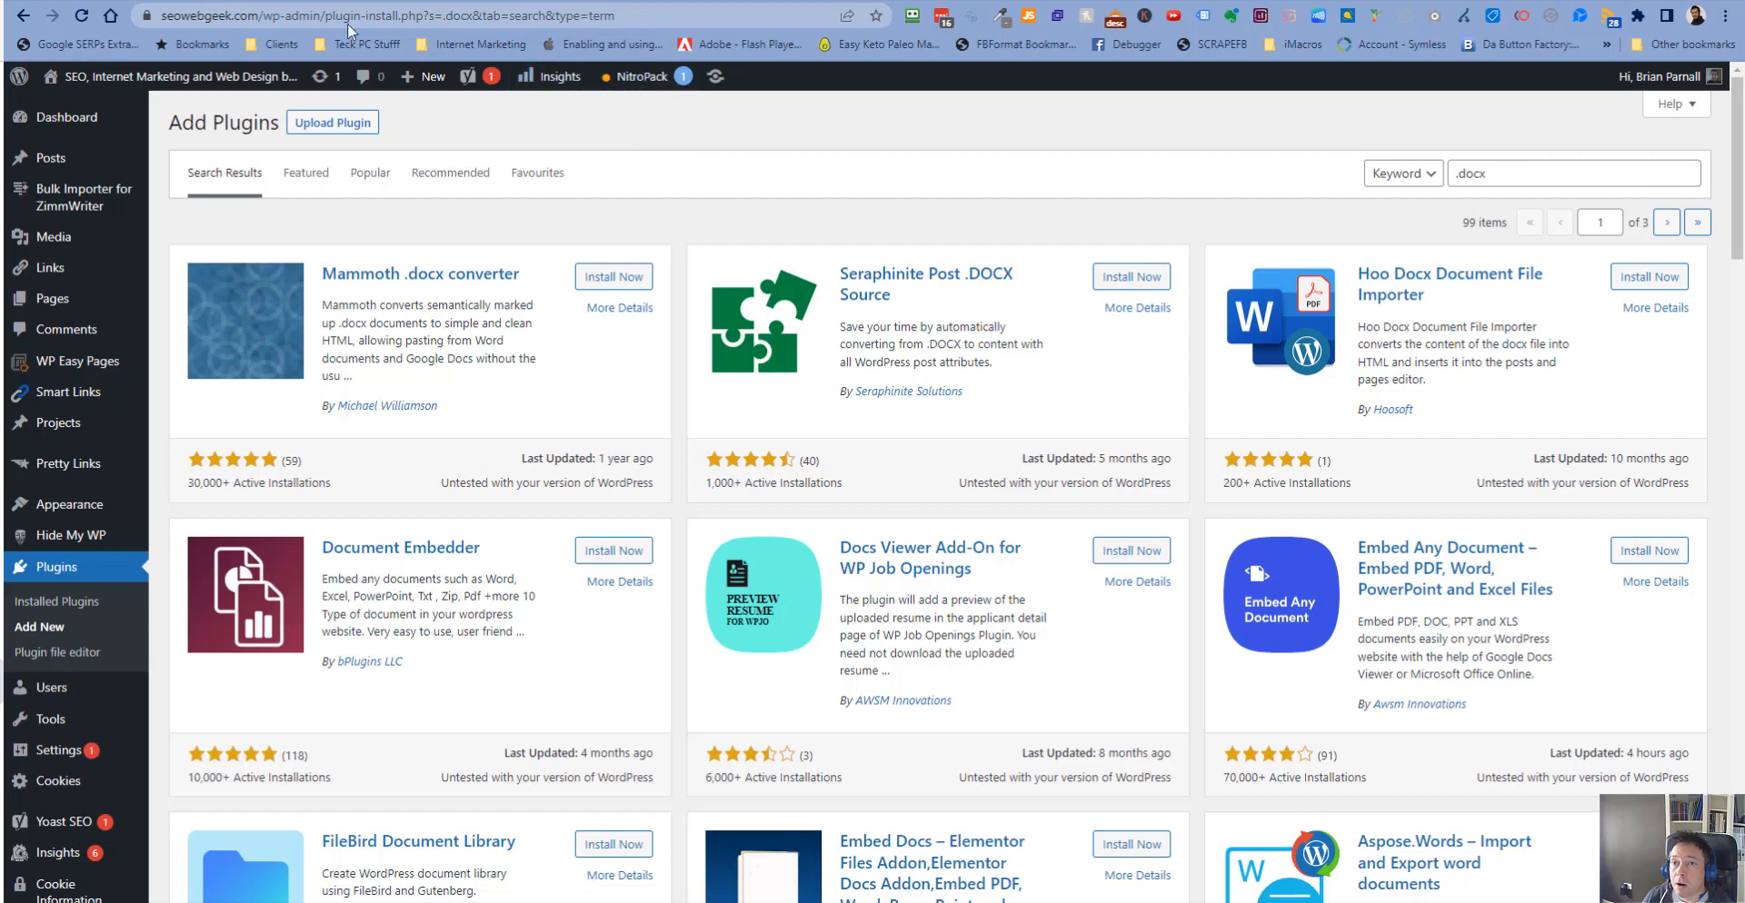
{"action": "mouse_move", "coordinate": [80, 127]}
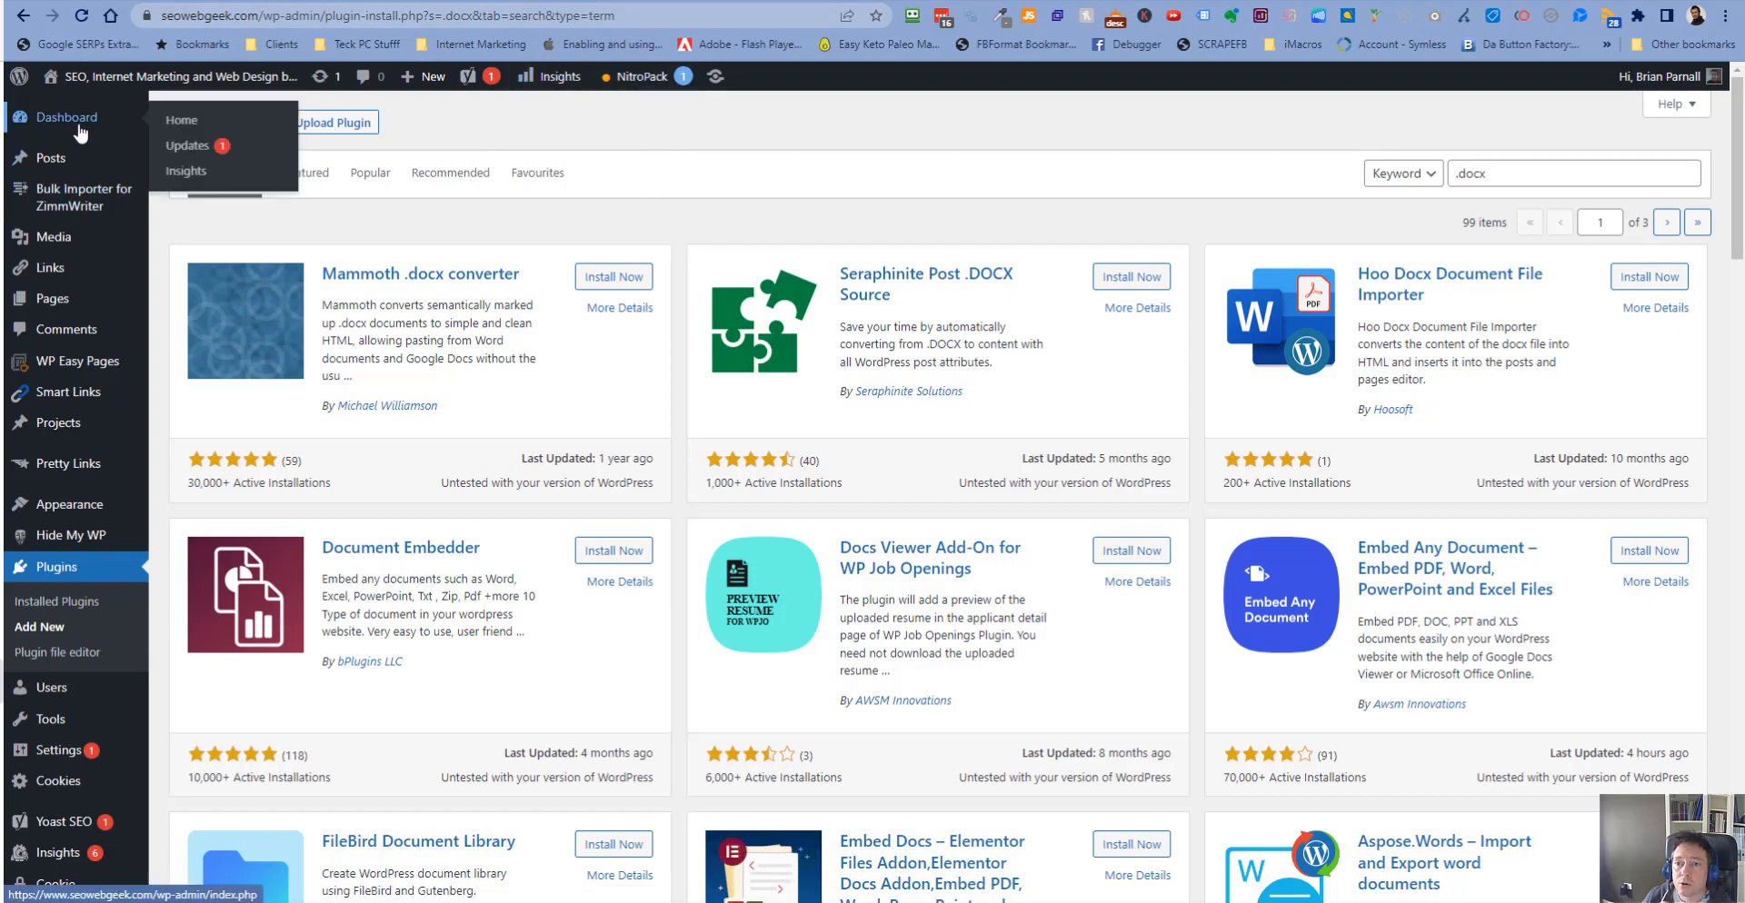
{"action": "right_click", "coordinate": [81, 129]}
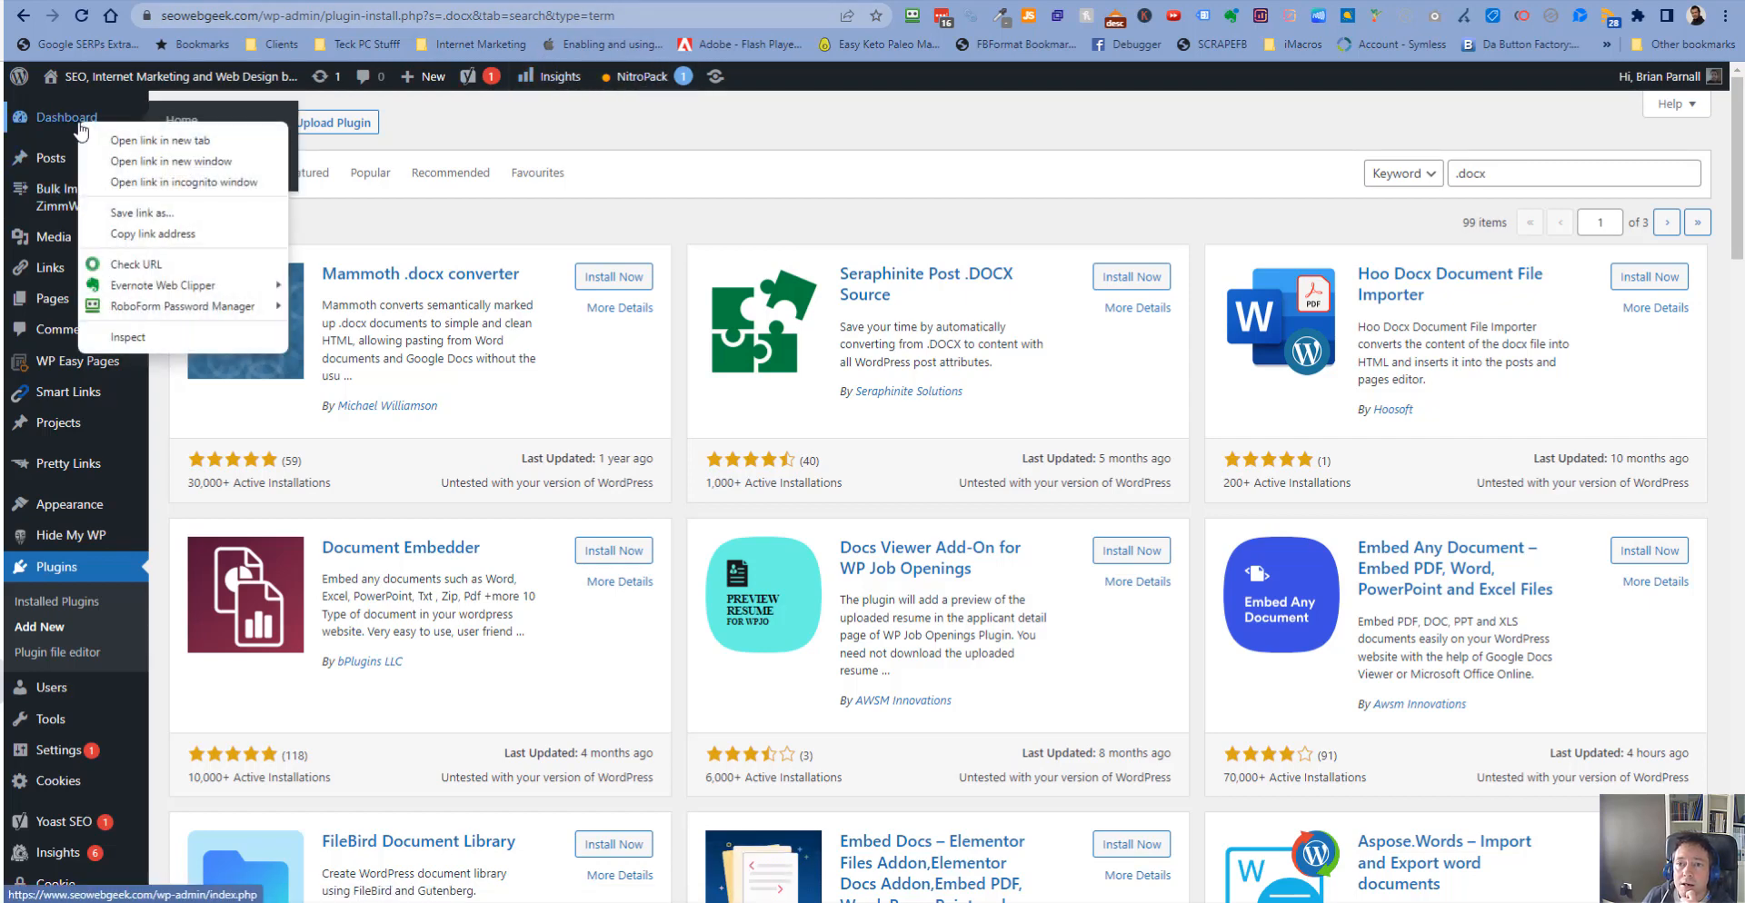
{"action": "left_click", "coordinate": [135, 140]}
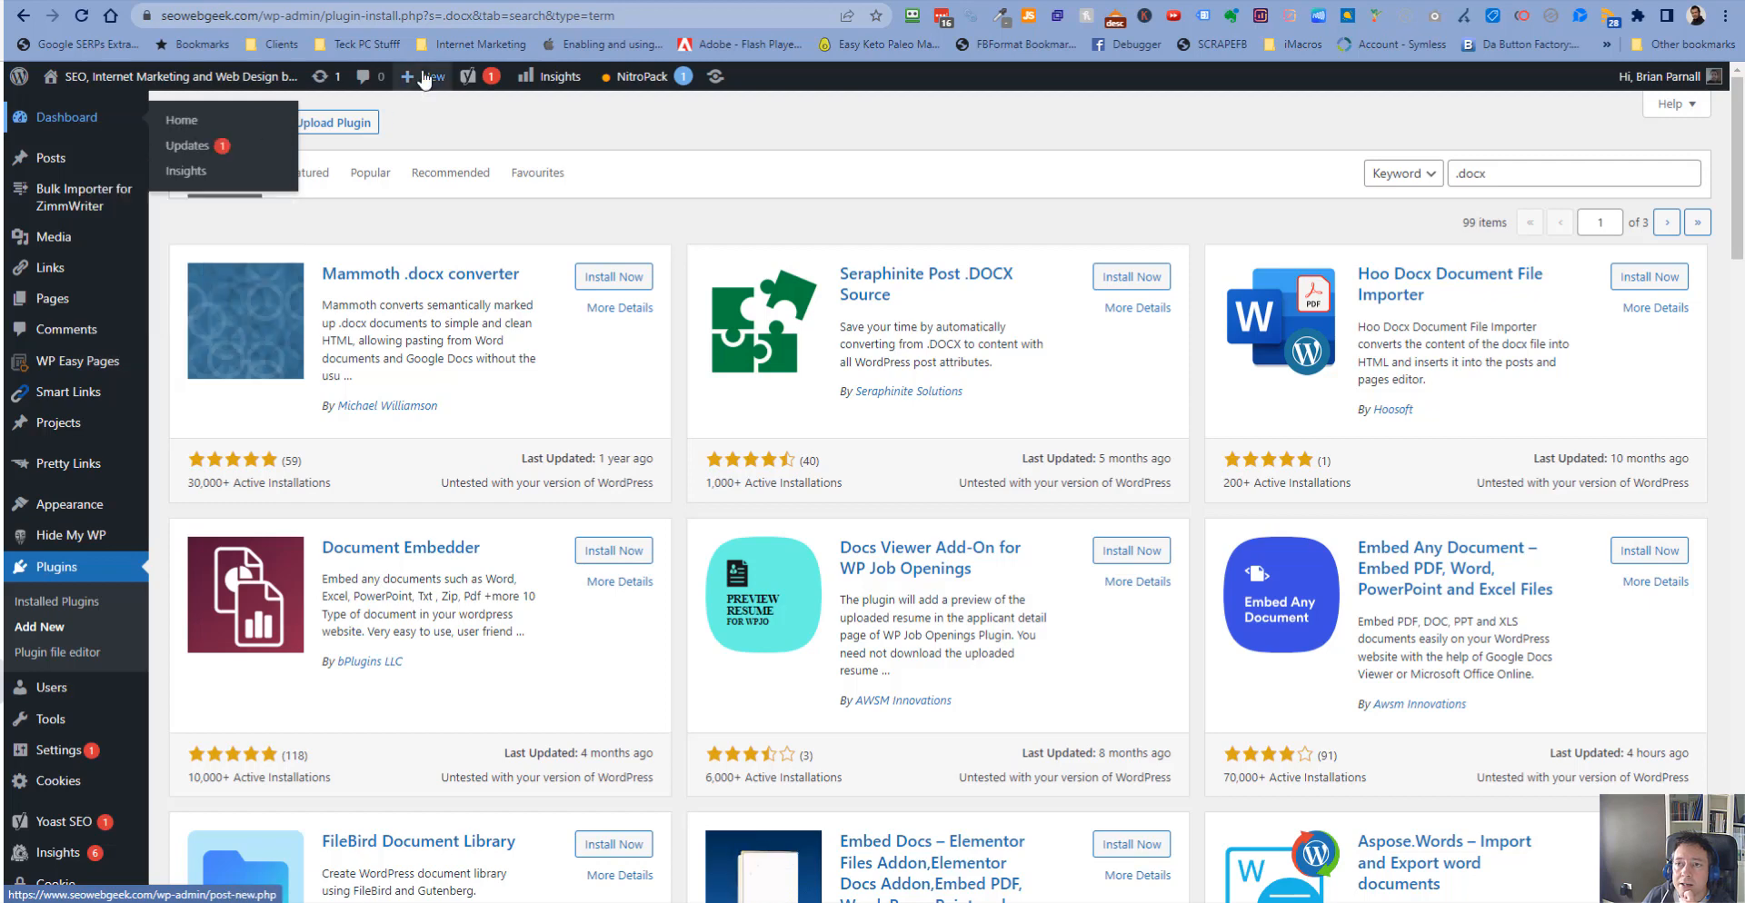
{"action": "left_click", "coordinate": [359, 2]}
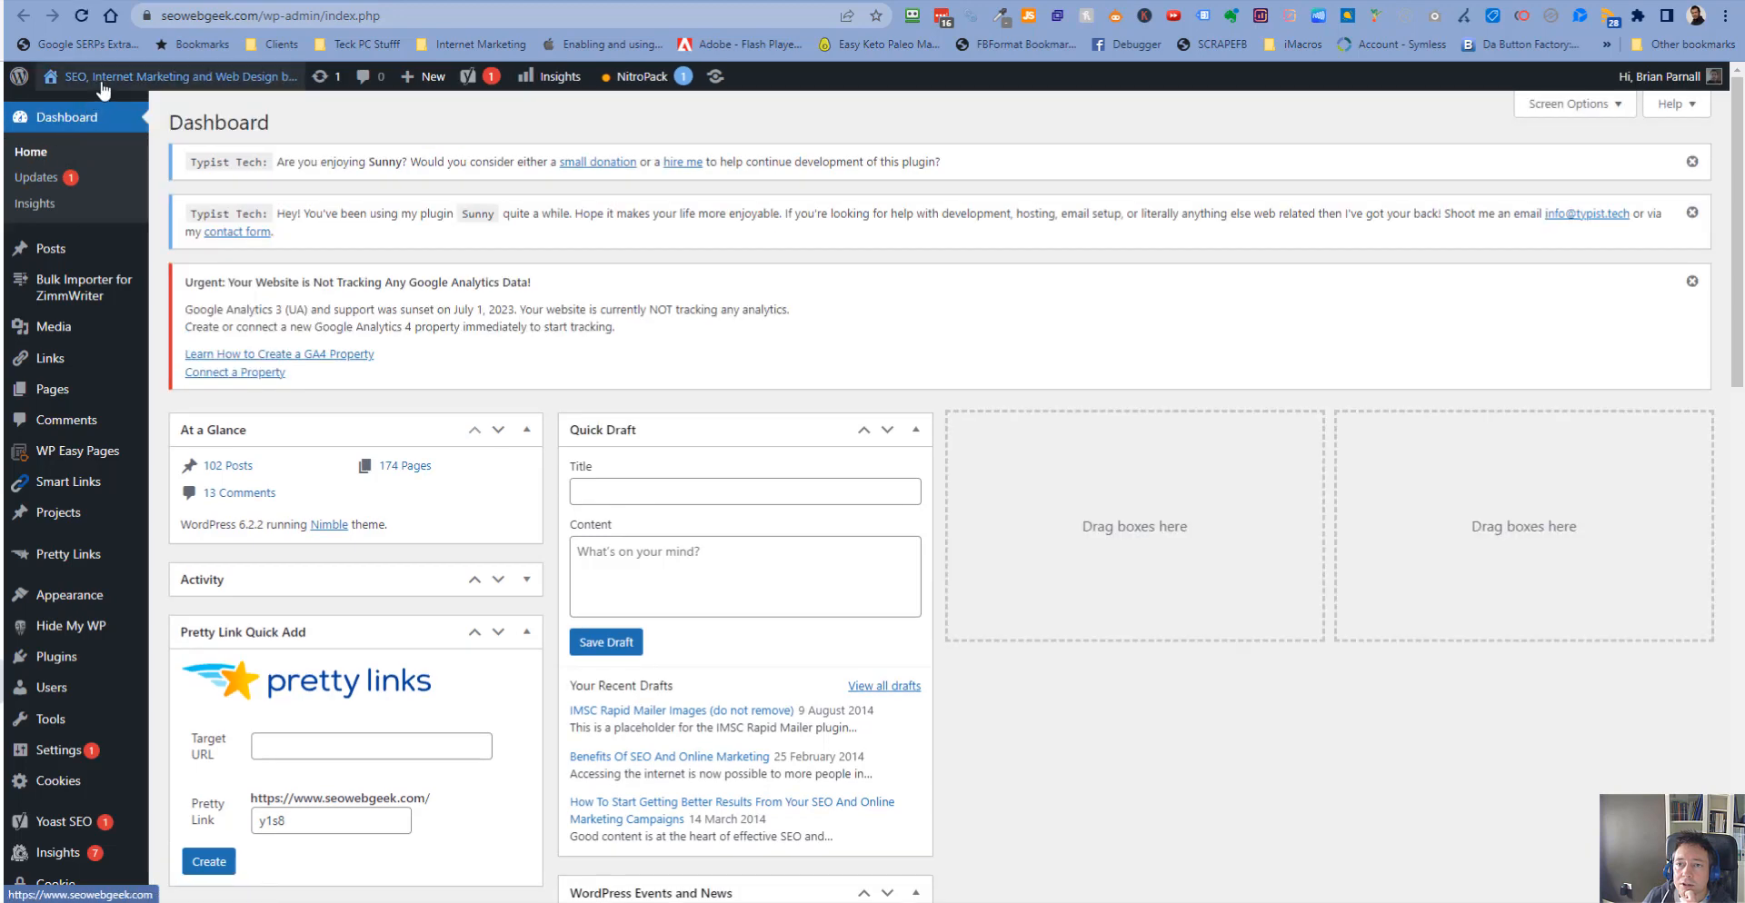
- Visit the live website and read the service-area locations listed at the bottom of the page
{"action": "left_click", "coordinate": [101, 116]}
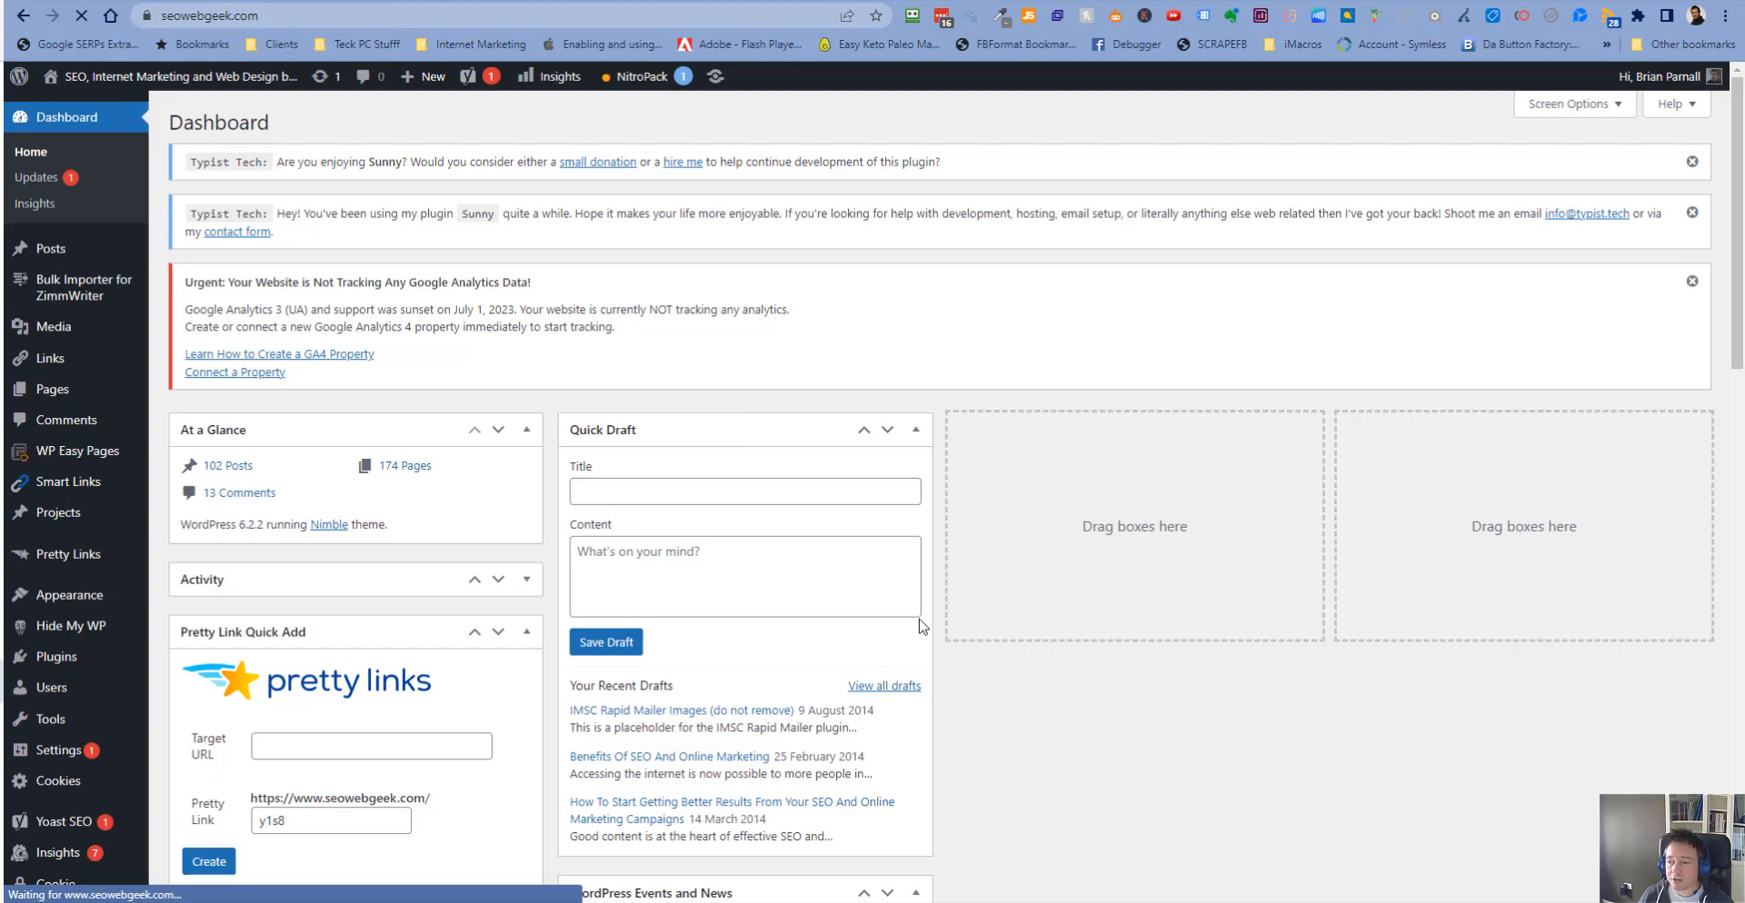
{"action": "scroll", "coordinate": [816, 559], "scroll_direction": "down", "scroll_amount": 3}
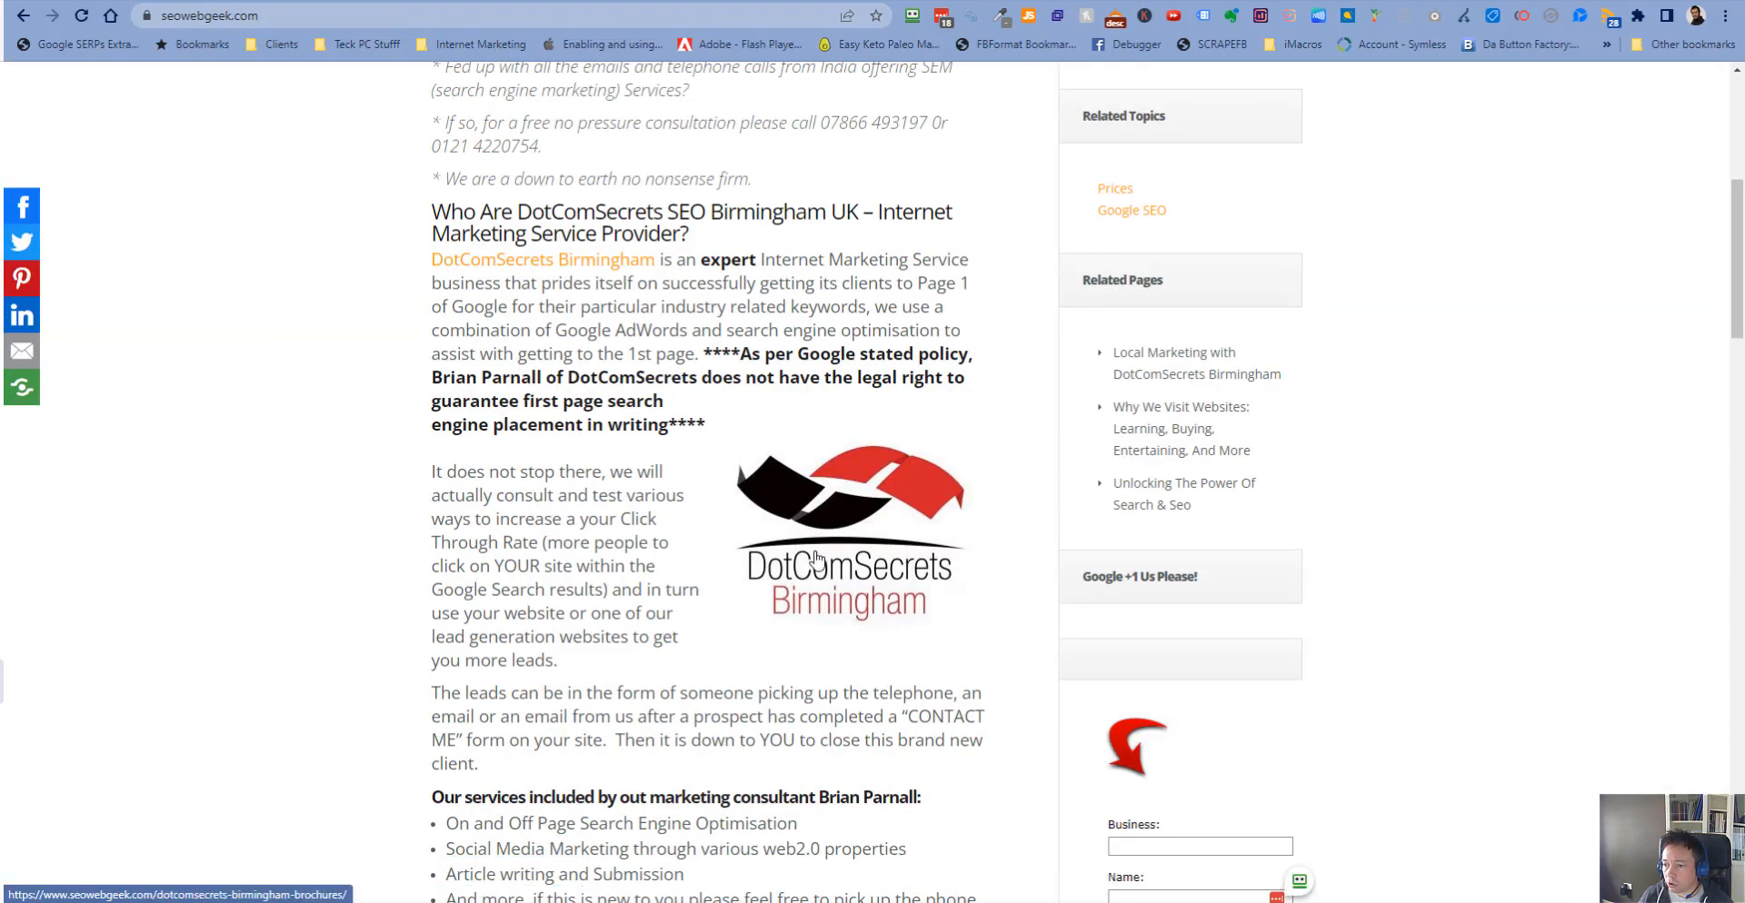
{"action": "scroll", "coordinate": [816, 559], "scroll_direction": "down", "scroll_amount": 20}
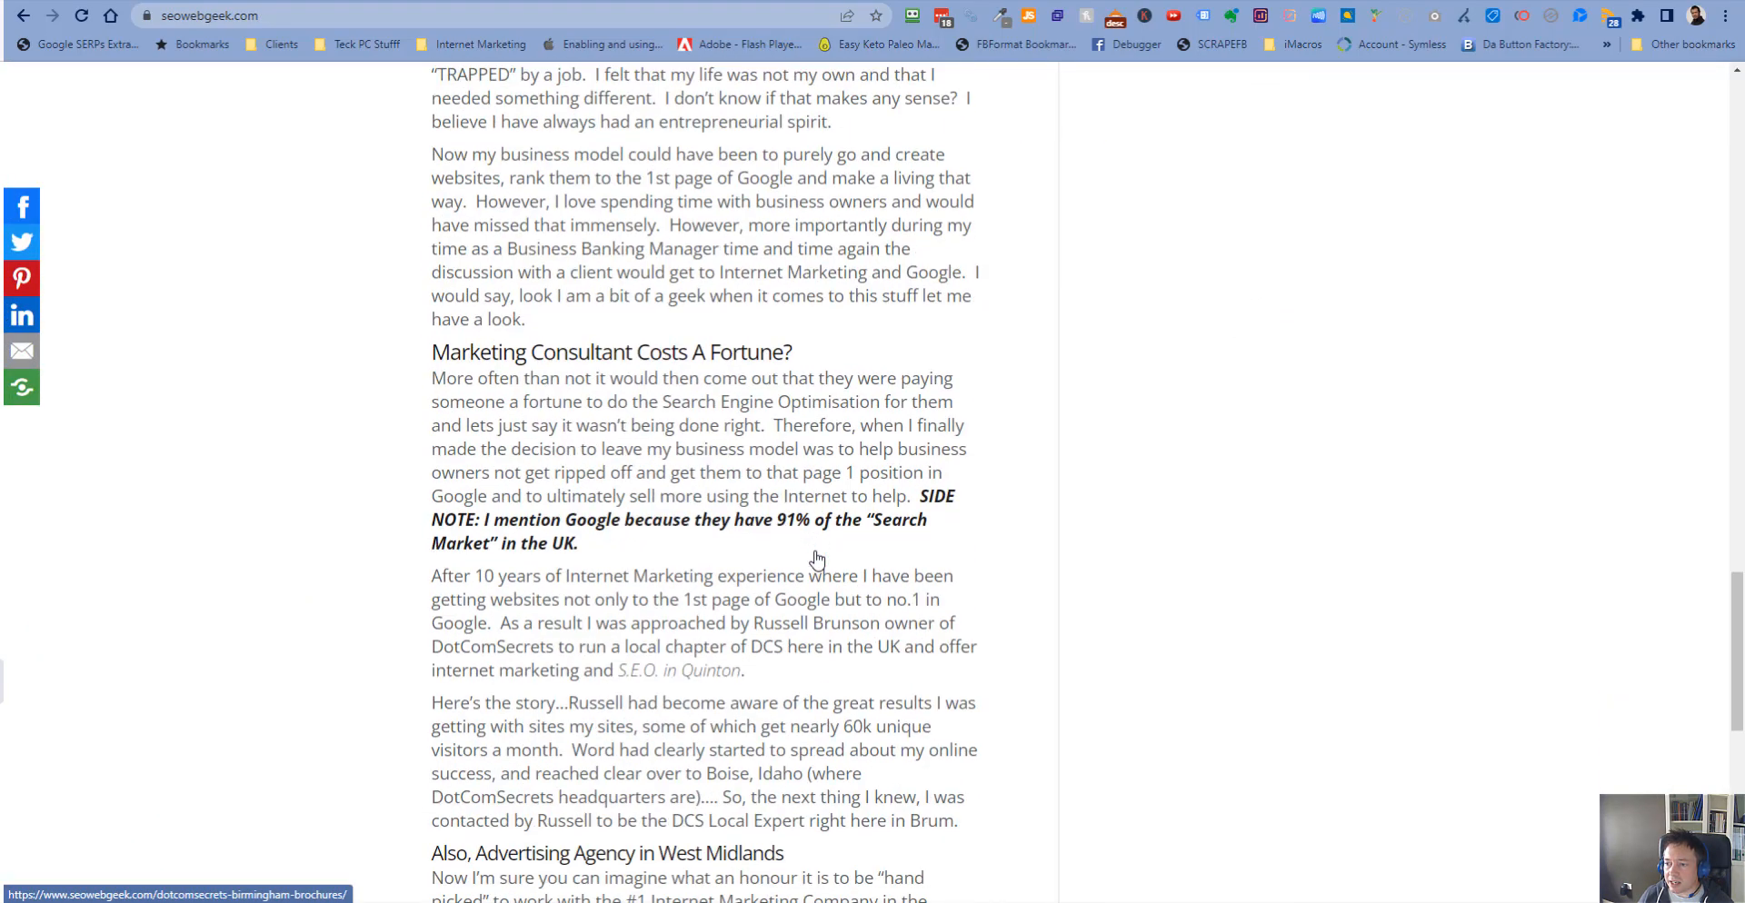
{"action": "scroll", "coordinate": [816, 559], "scroll_direction": "down", "scroll_amount": 10}
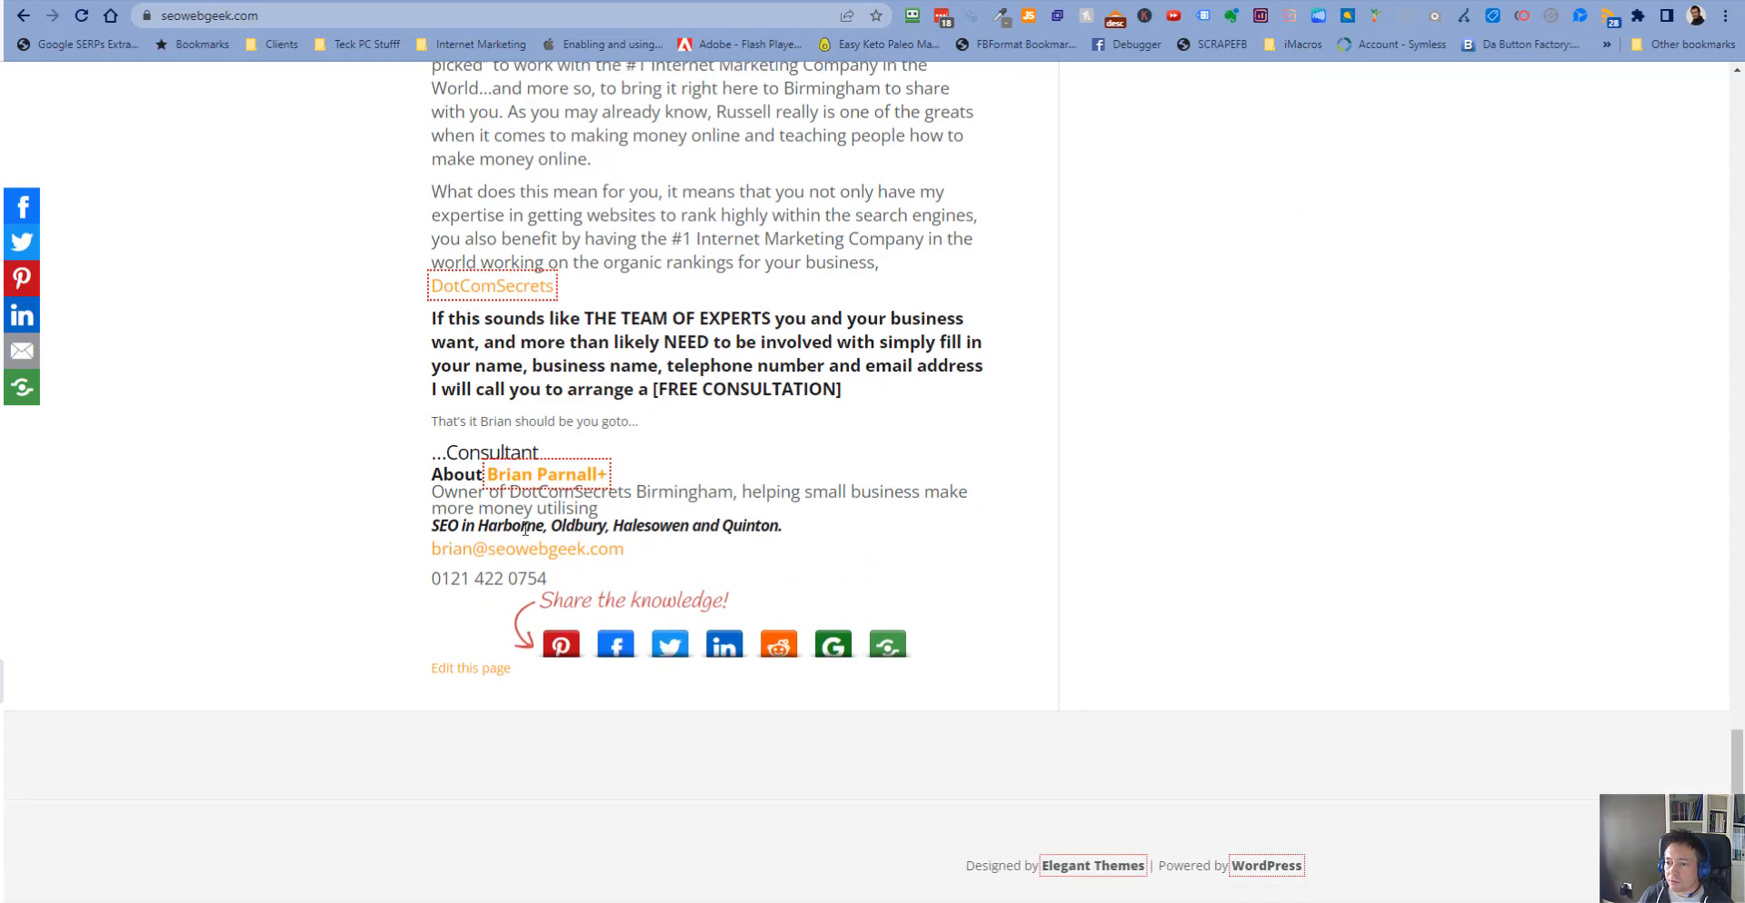
{"action": "left_click_drag", "start_coordinate": [481, 527], "coordinate": [784, 527]}
{"action": "left_click", "coordinate": [775, 529]}
{"action": "left_click_drag", "start_coordinate": [482, 527], "coordinate": [617, 527]}
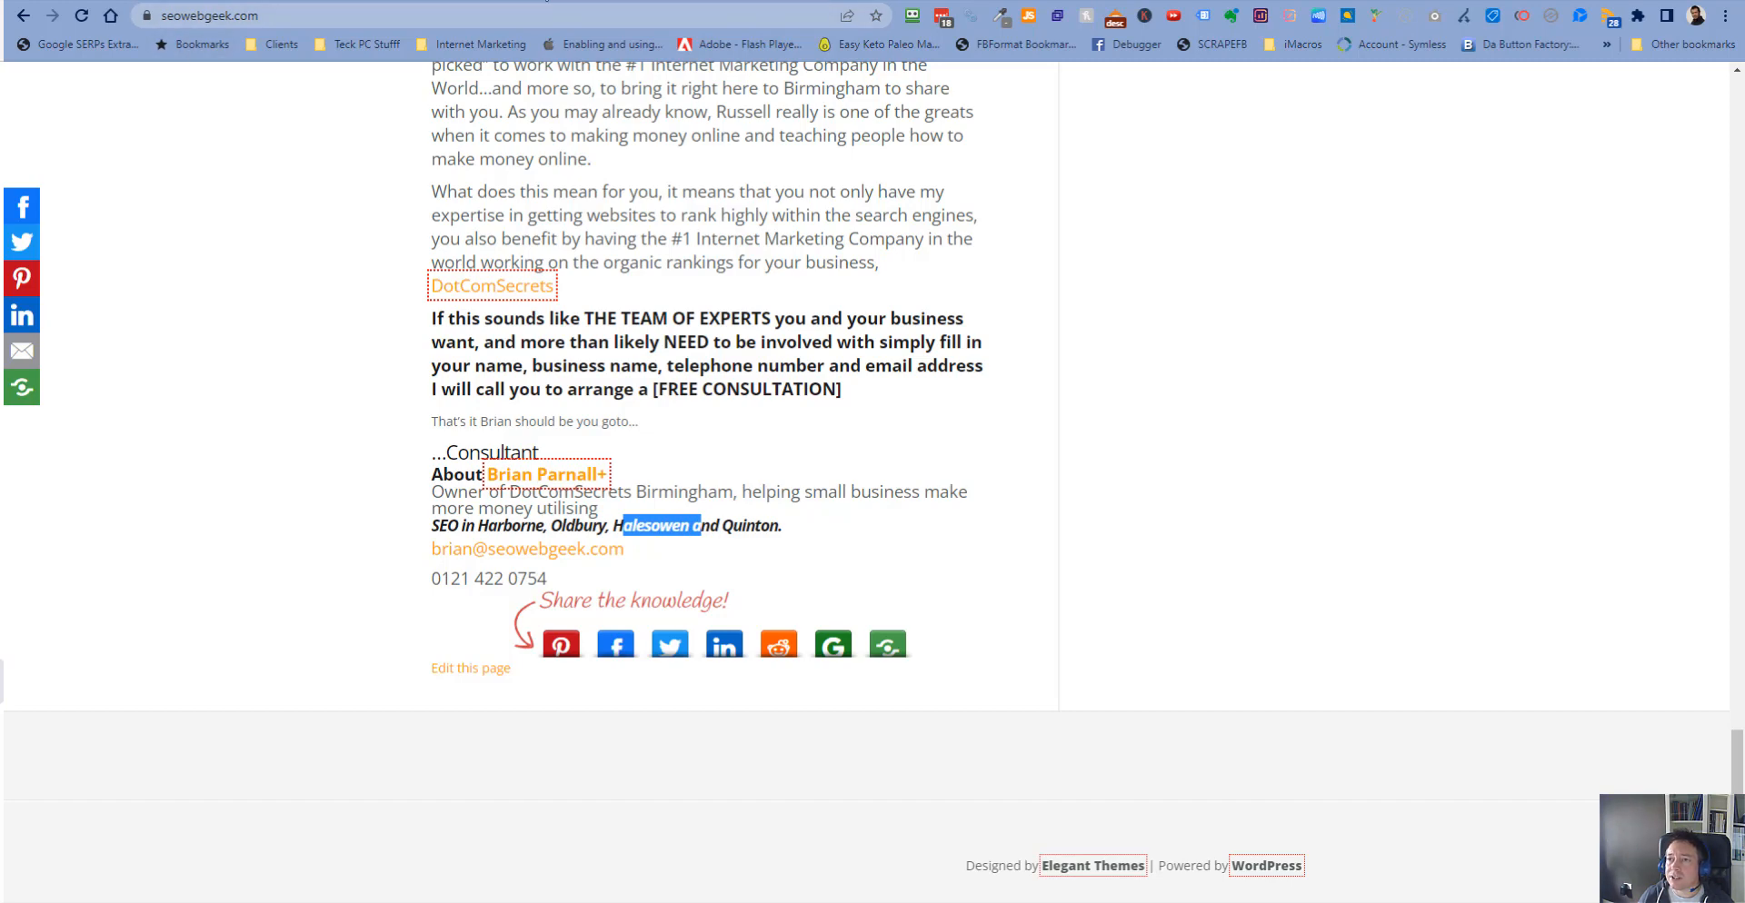
- Review the top queries and impressions in the Search Console Performance report
{"action": "left_click", "coordinate": [854, 3]}
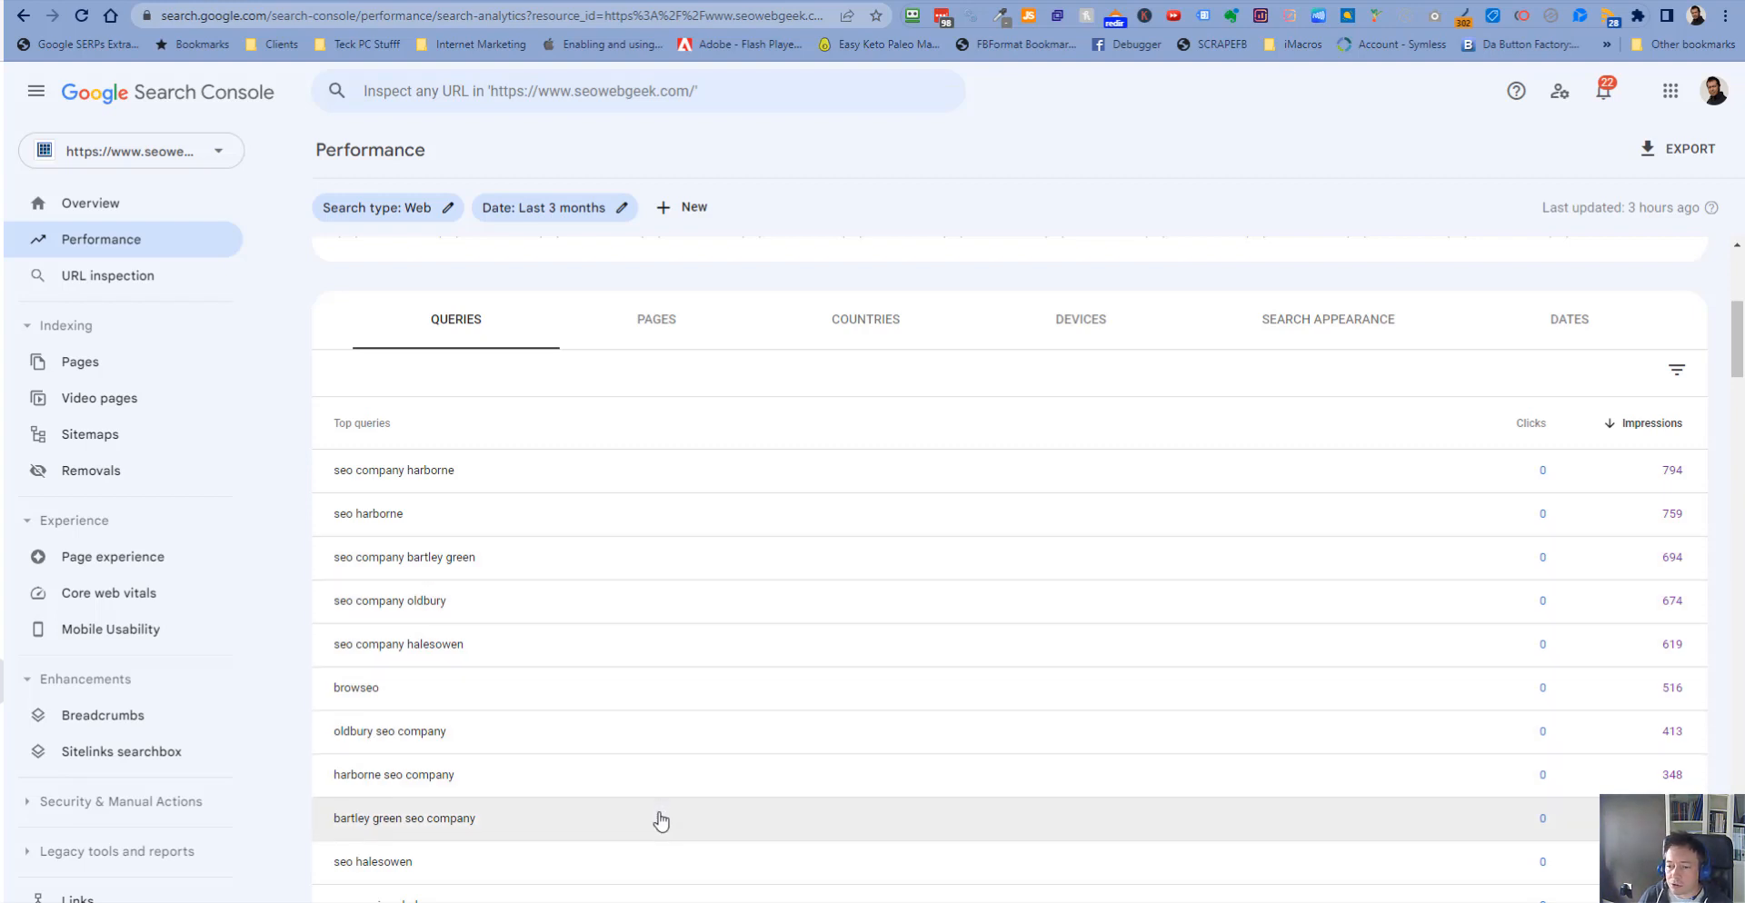
{"action": "scroll", "coordinate": [661, 821], "scroll_direction": "down", "scroll_amount": 2}
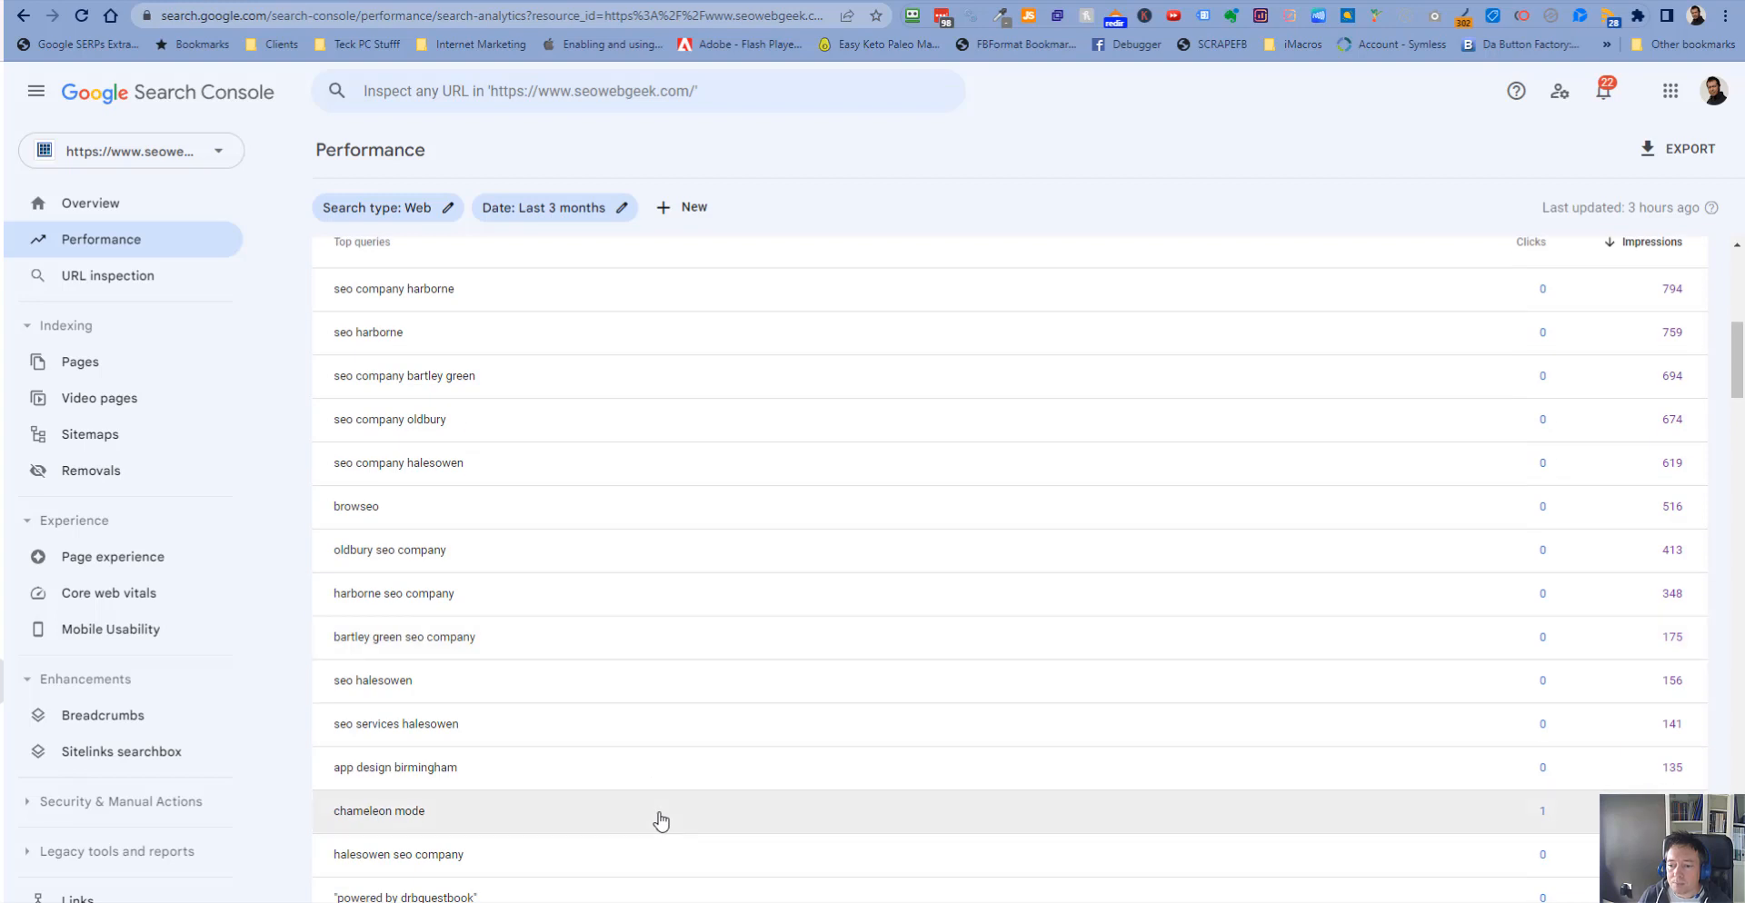
{"action": "scroll", "coordinate": [661, 821], "scroll_direction": "down", "scroll_amount": 1}
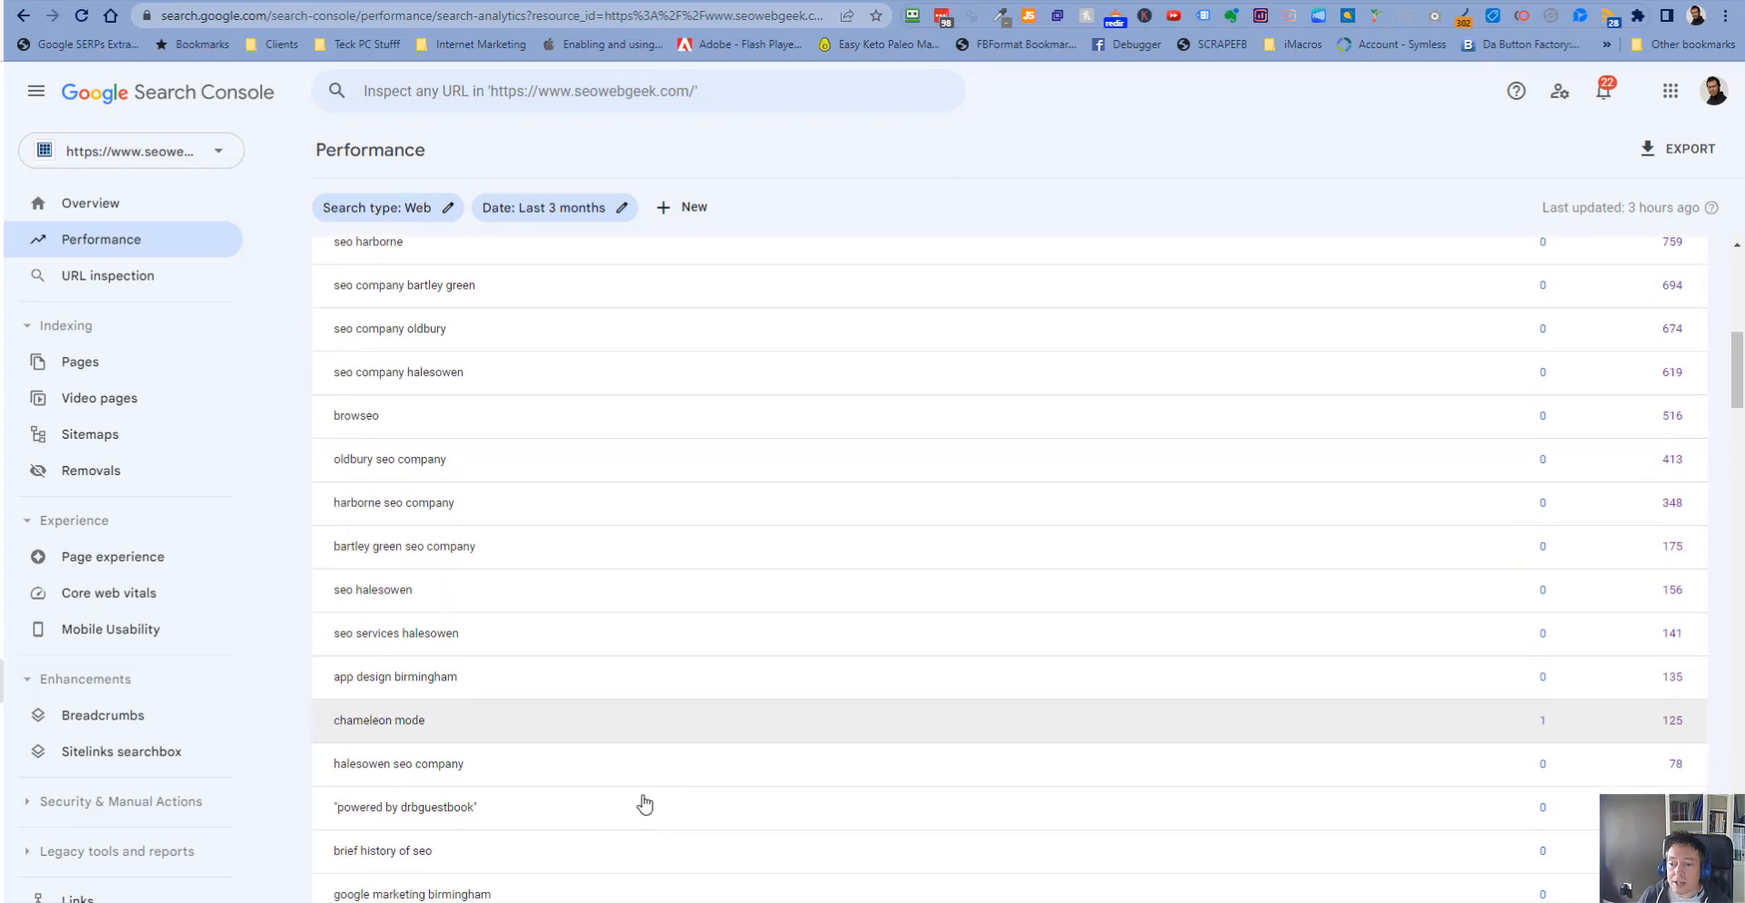
{"action": "scroll", "coordinate": [572, 613], "scroll_direction": "up", "scroll_amount": 6}
{"action": "scroll", "coordinate": [571, 613], "scroll_direction": "up", "scroll_amount": 2}
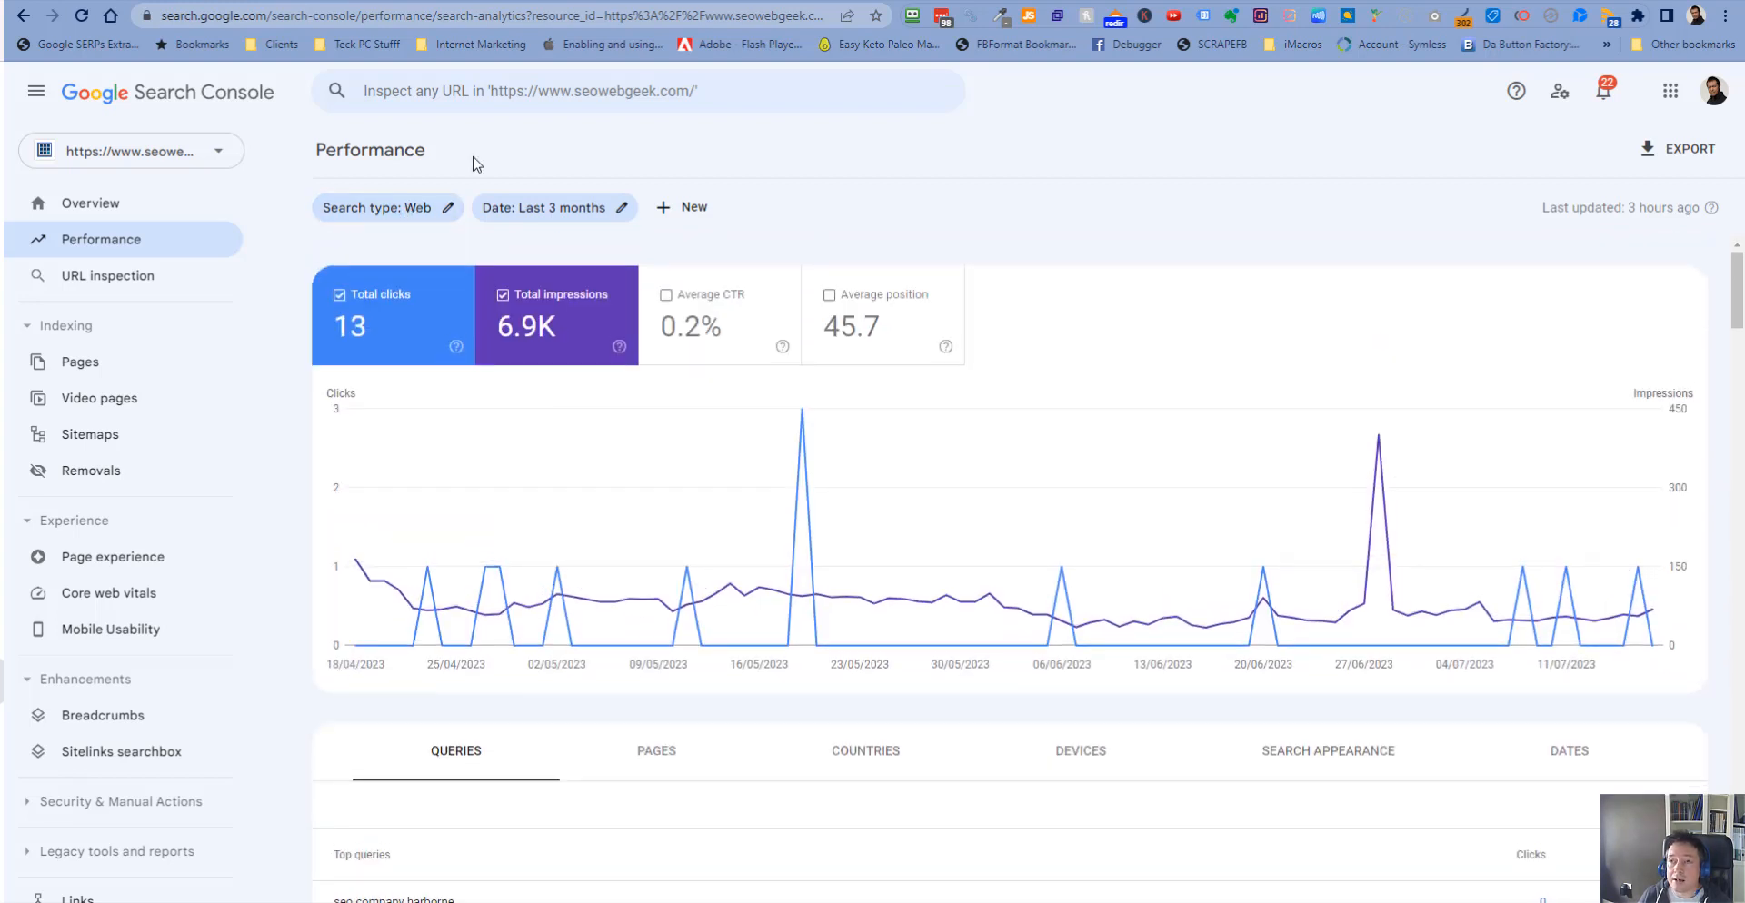
- Set the writer's language to English (UK) while keeping the Enhanced mode
{"action": "left_click", "coordinate": [538, 2]}
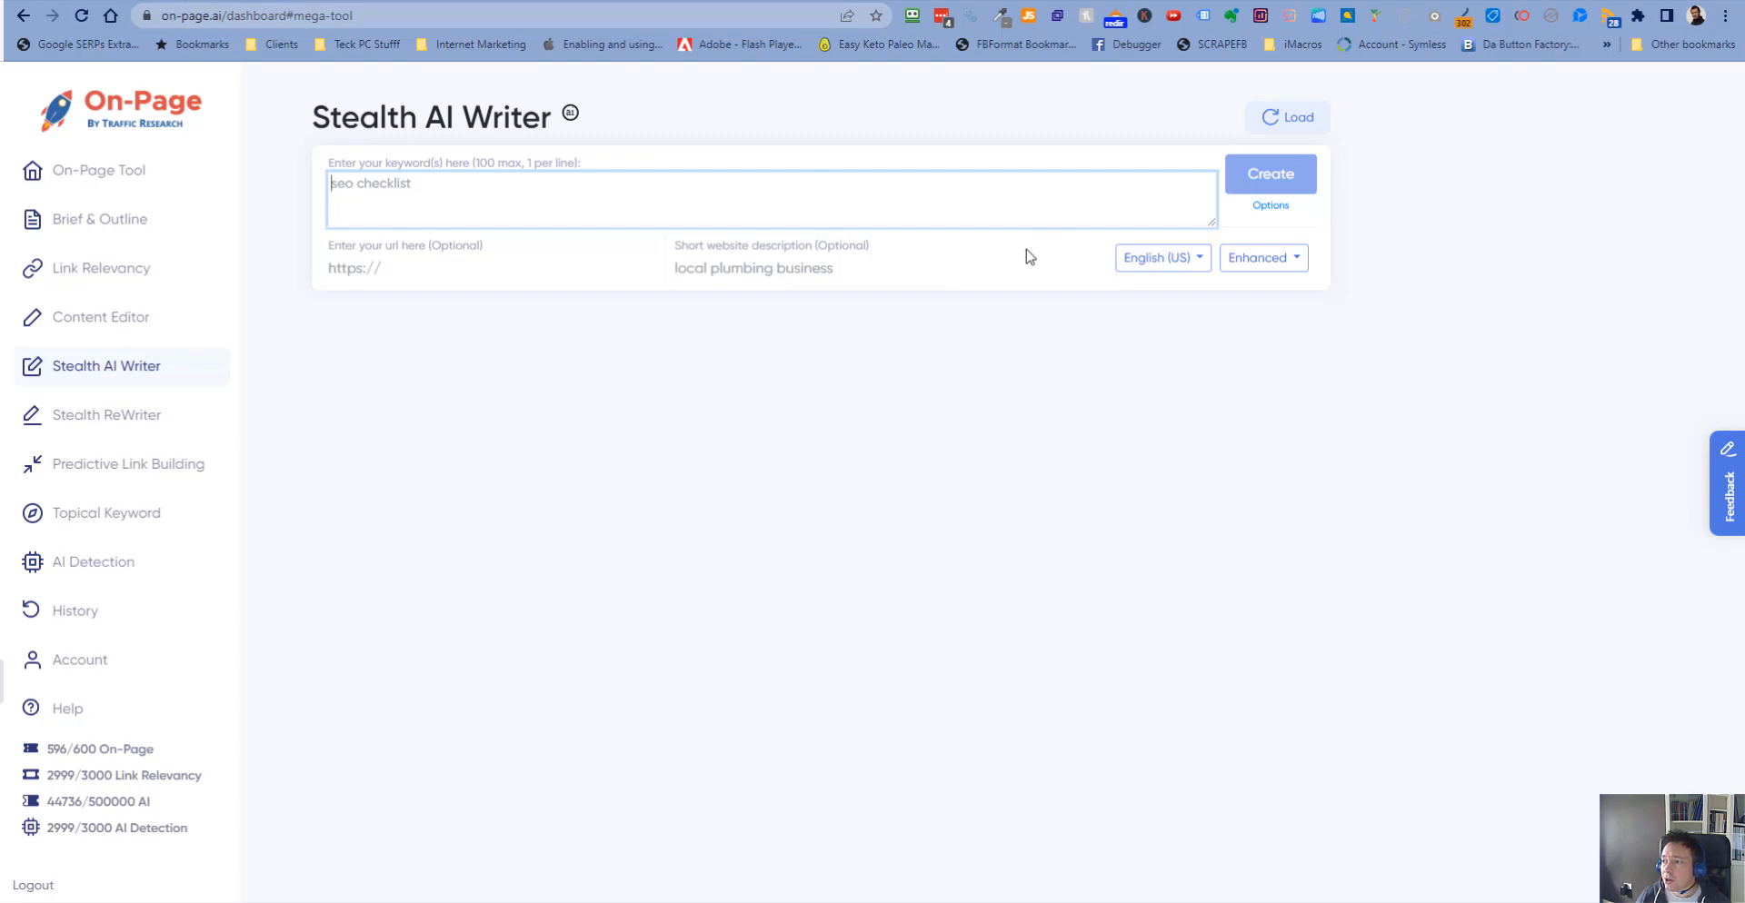
{"action": "left_click", "coordinate": [1275, 269]}
{"action": "left_click", "coordinate": [1270, 293]}
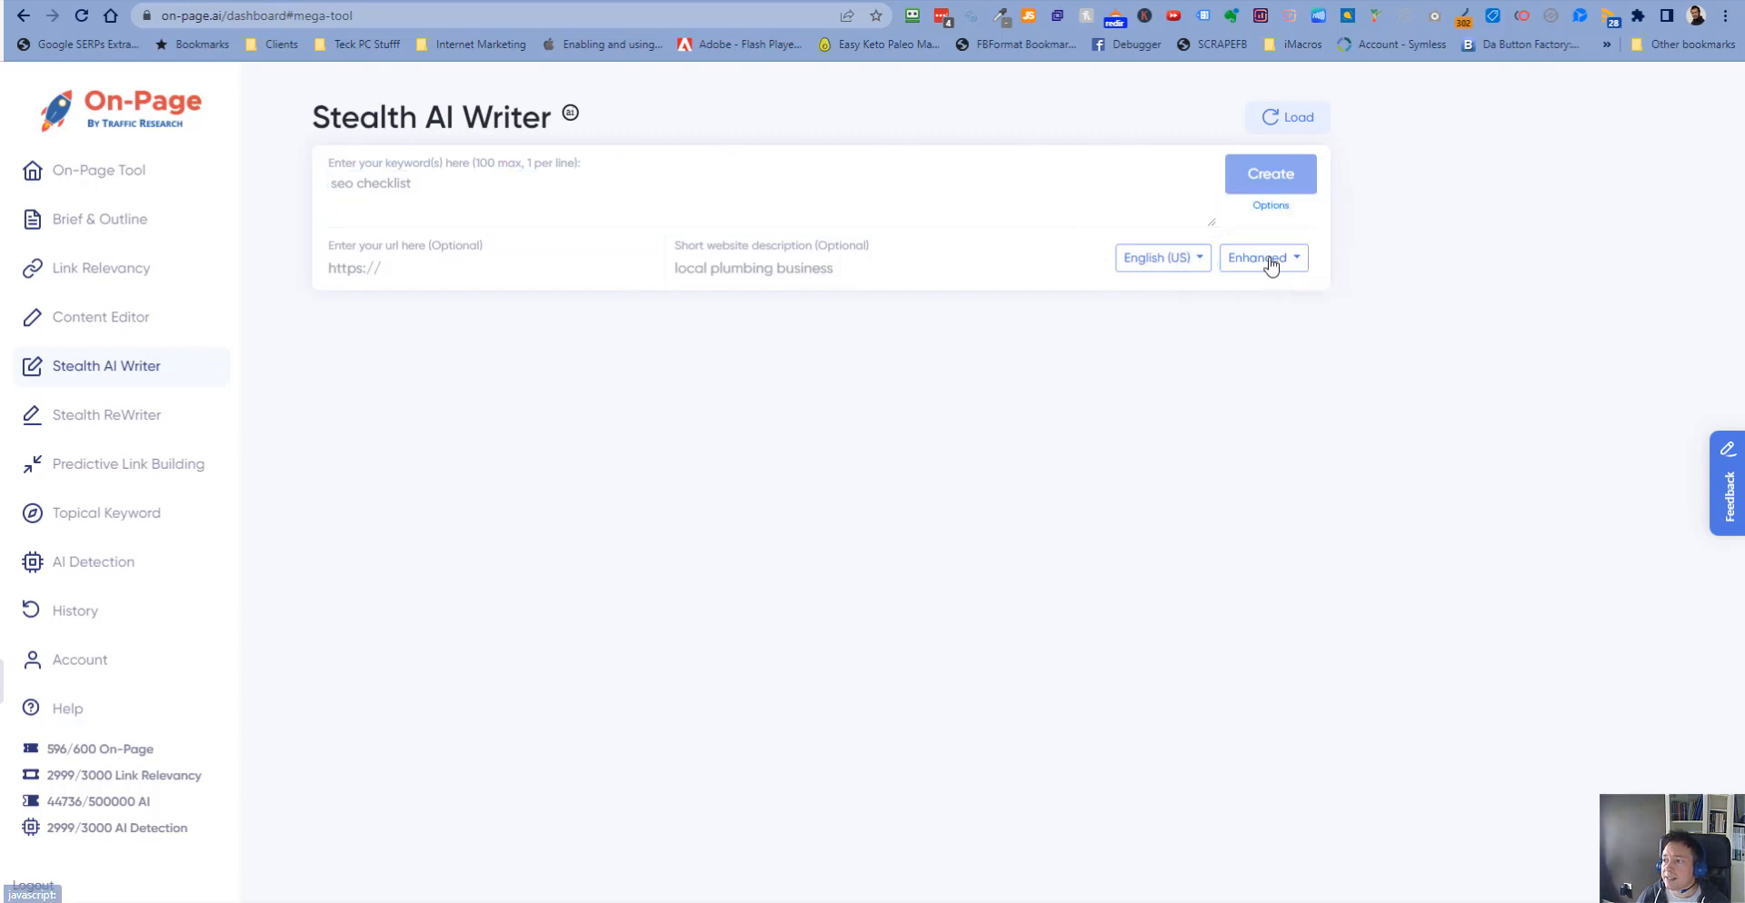
{"action": "left_click", "coordinate": [1194, 260]}
{"action": "left_click", "coordinate": [1183, 320]}
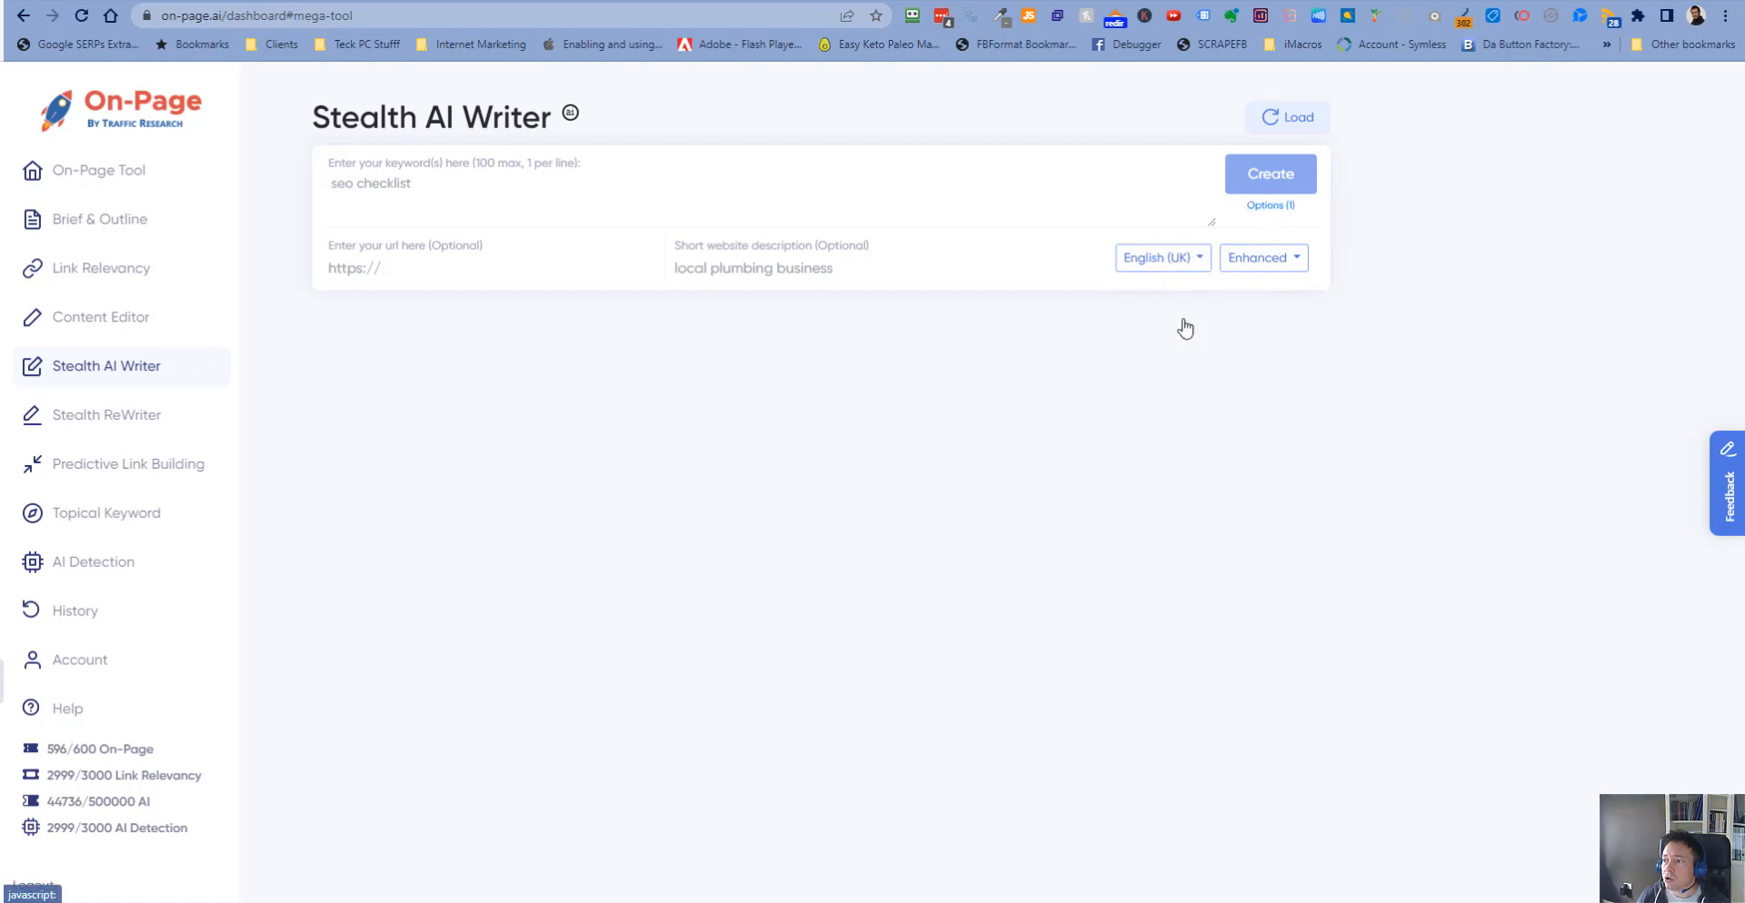
- Set the article length option to Ultimate and enable Force FAQ and Force Local
{"action": "left_click", "coordinate": [1272, 209]}
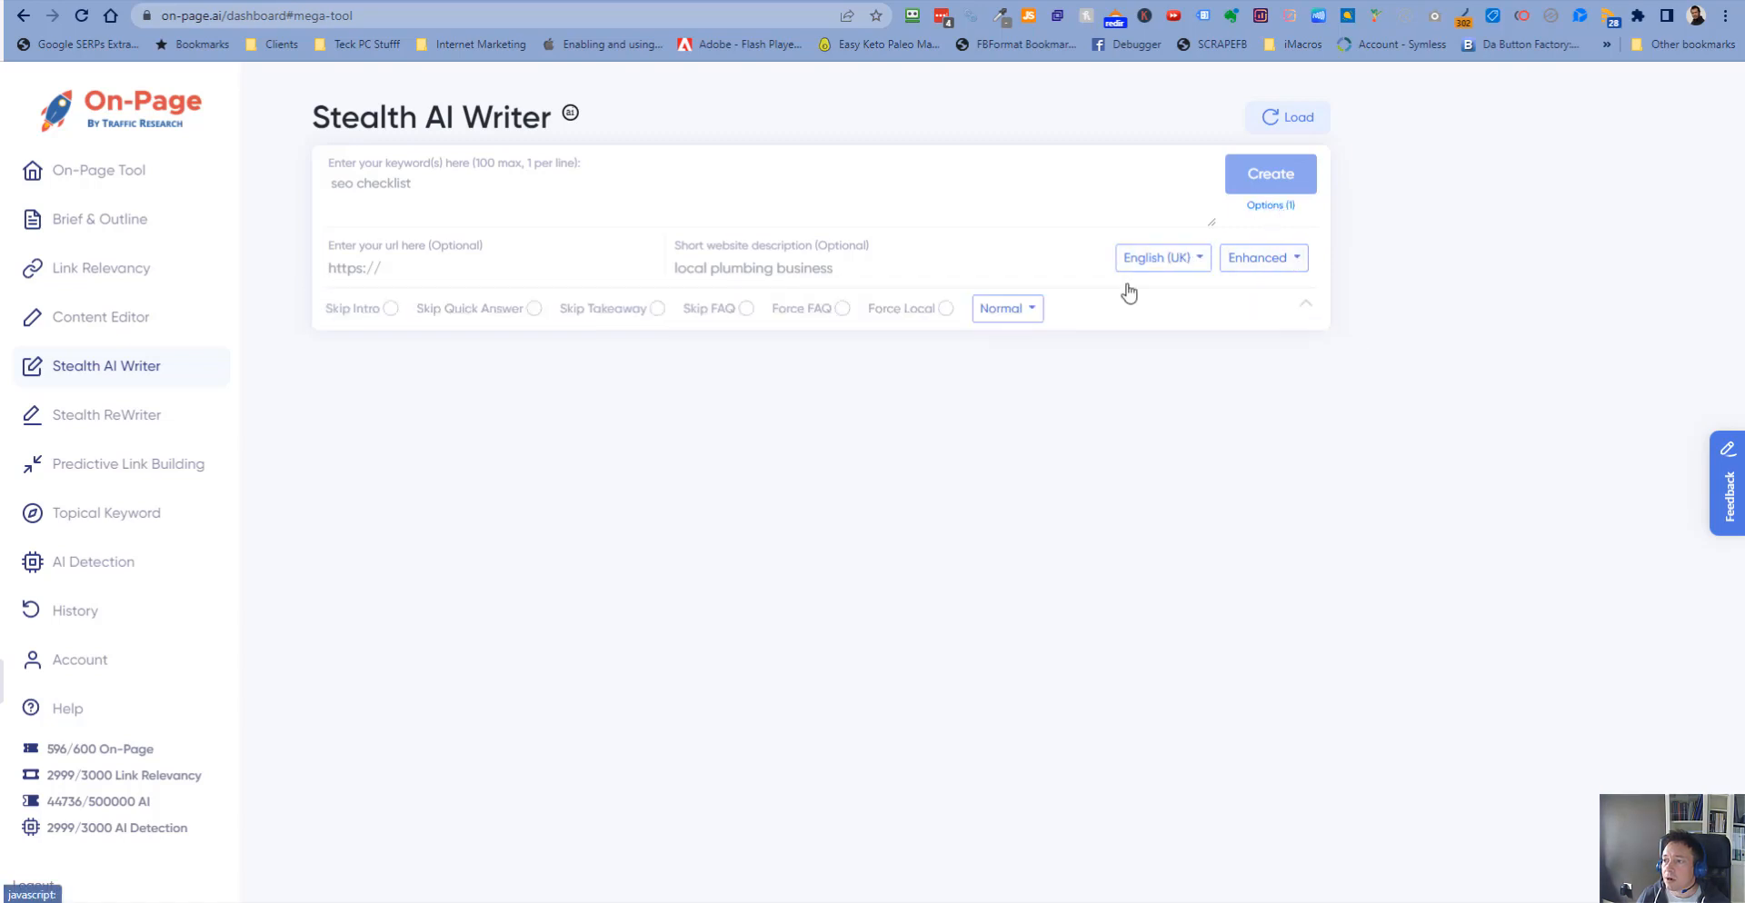
{"action": "left_click", "coordinate": [1021, 316]}
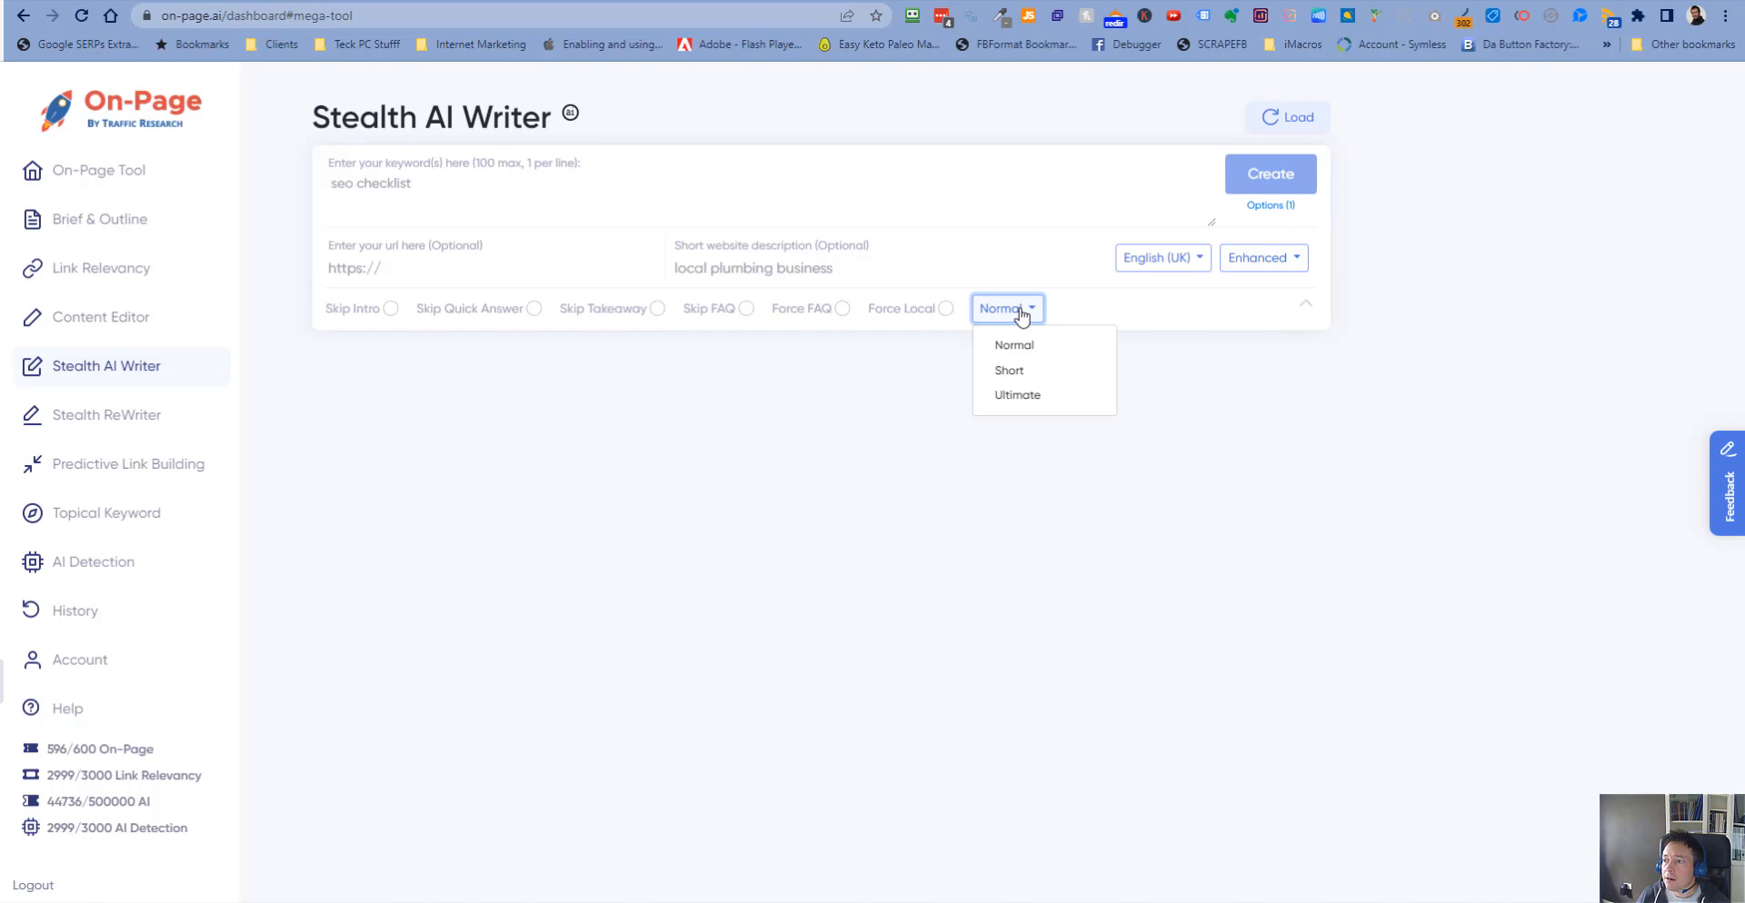
{"action": "left_click", "coordinate": [1018, 396]}
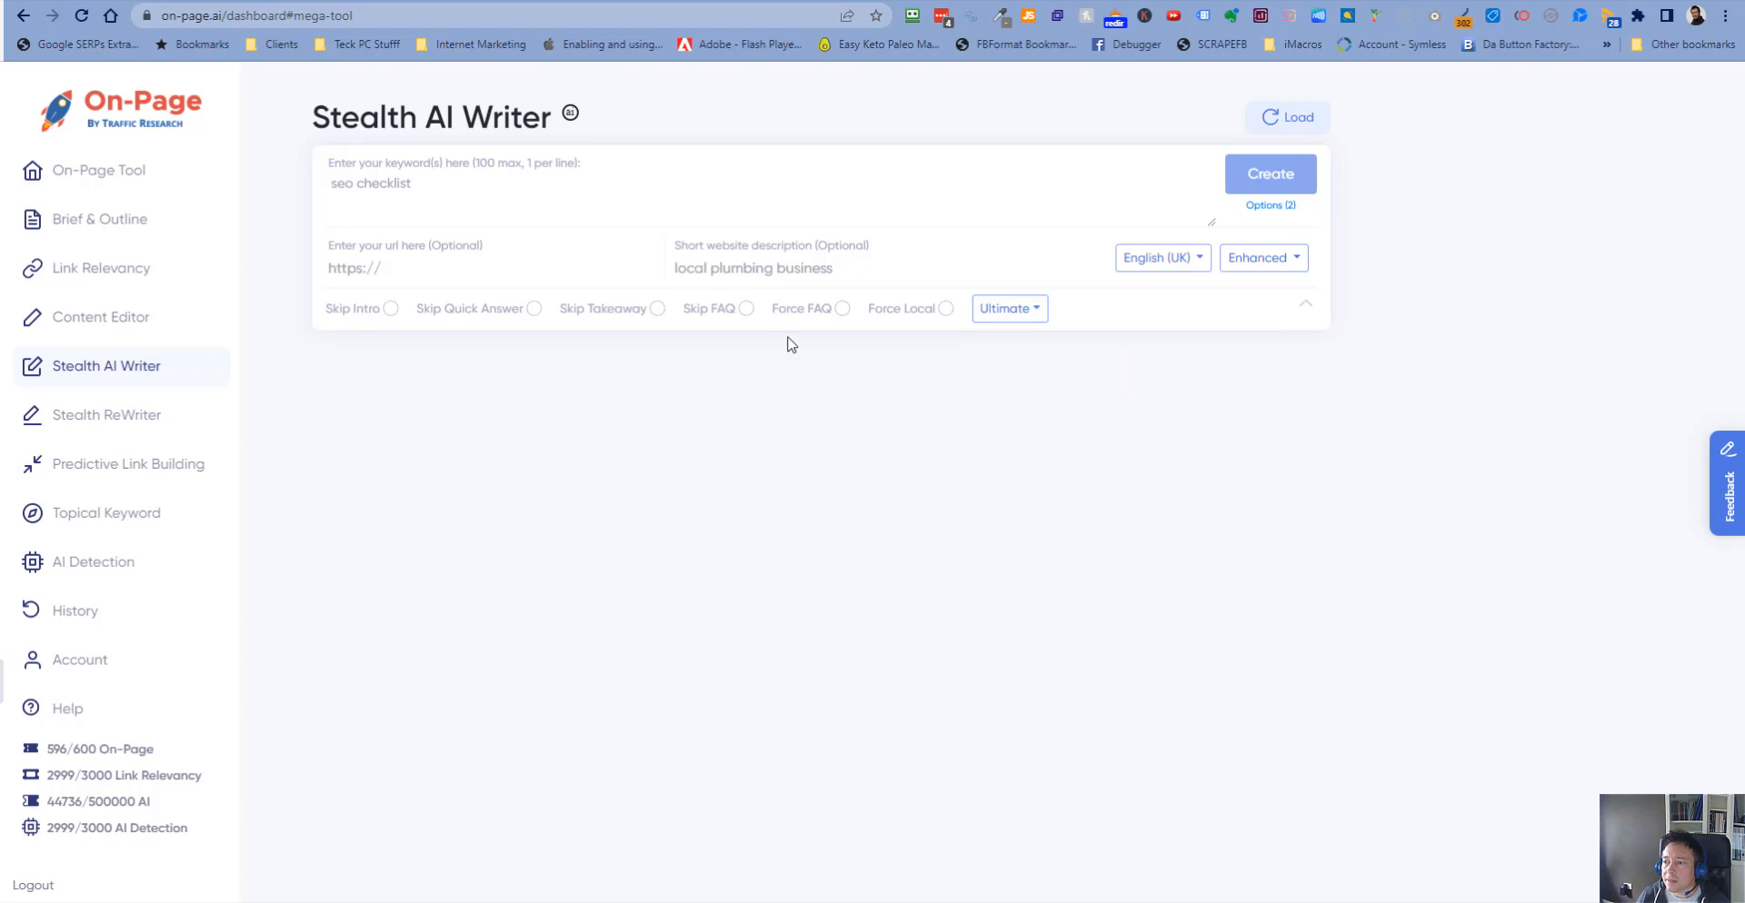
{"action": "left_click", "coordinate": [843, 309]}
{"action": "left_click", "coordinate": [582, 185]}
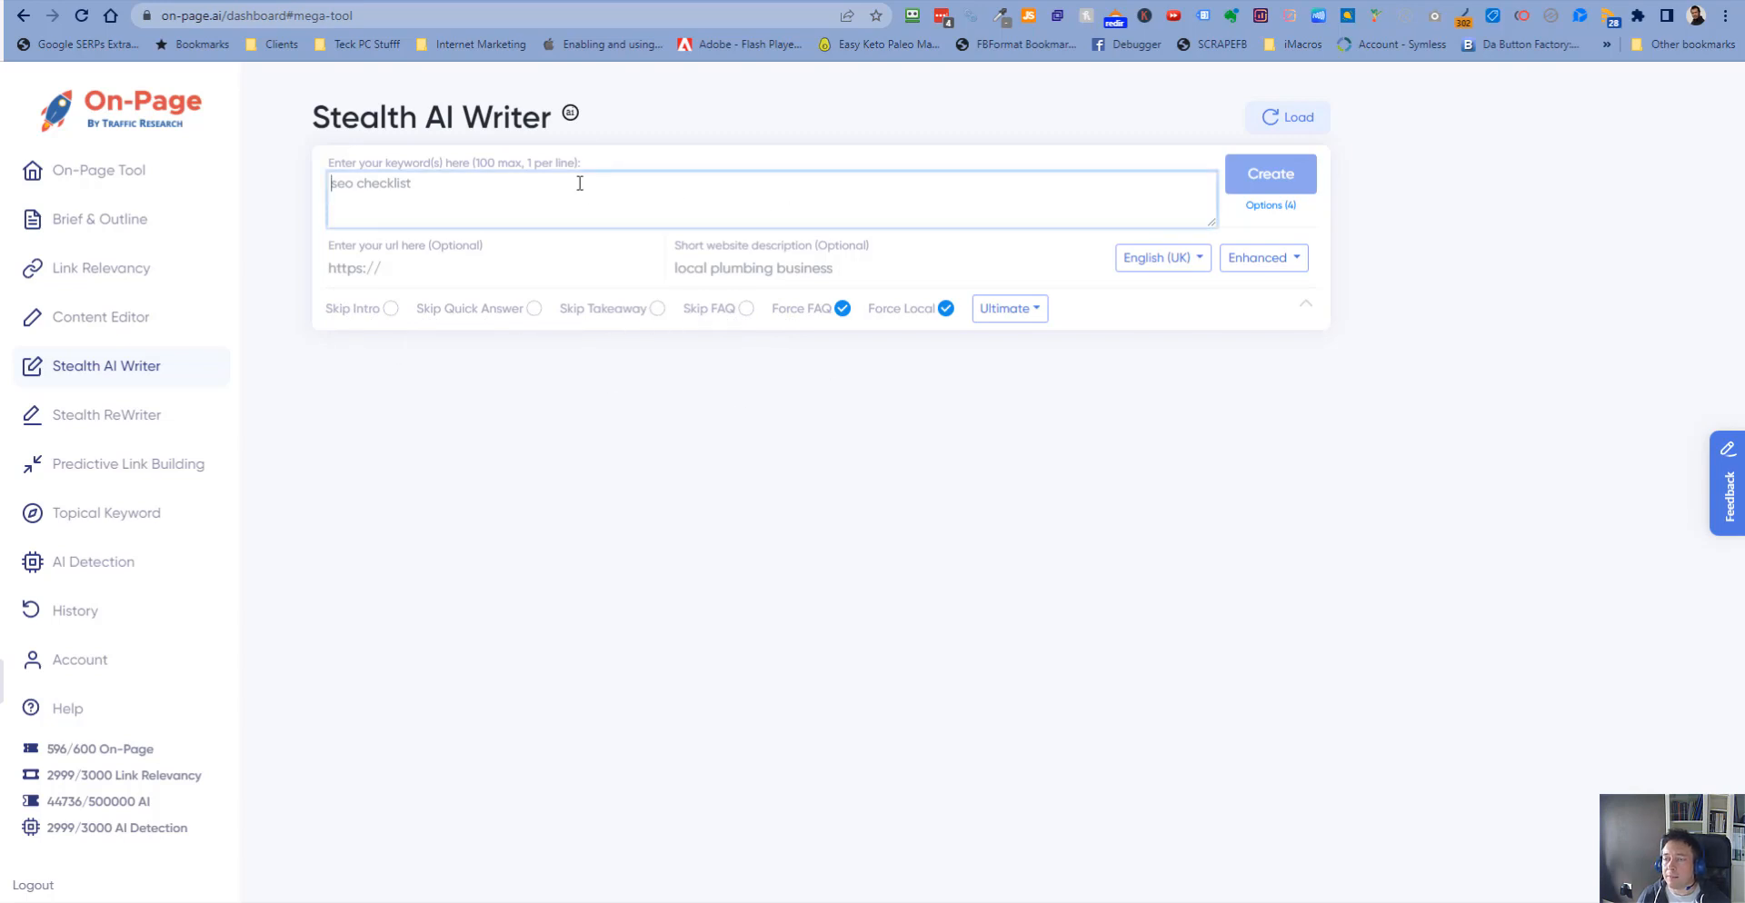
- Copy the query "seo company harborne" from Search Console into the writer's keyword field
{"action": "left_click", "coordinate": [868, 2]}
{"action": "scroll", "coordinate": [845, 443], "scroll_direction": "down", "scroll_amount": 6}
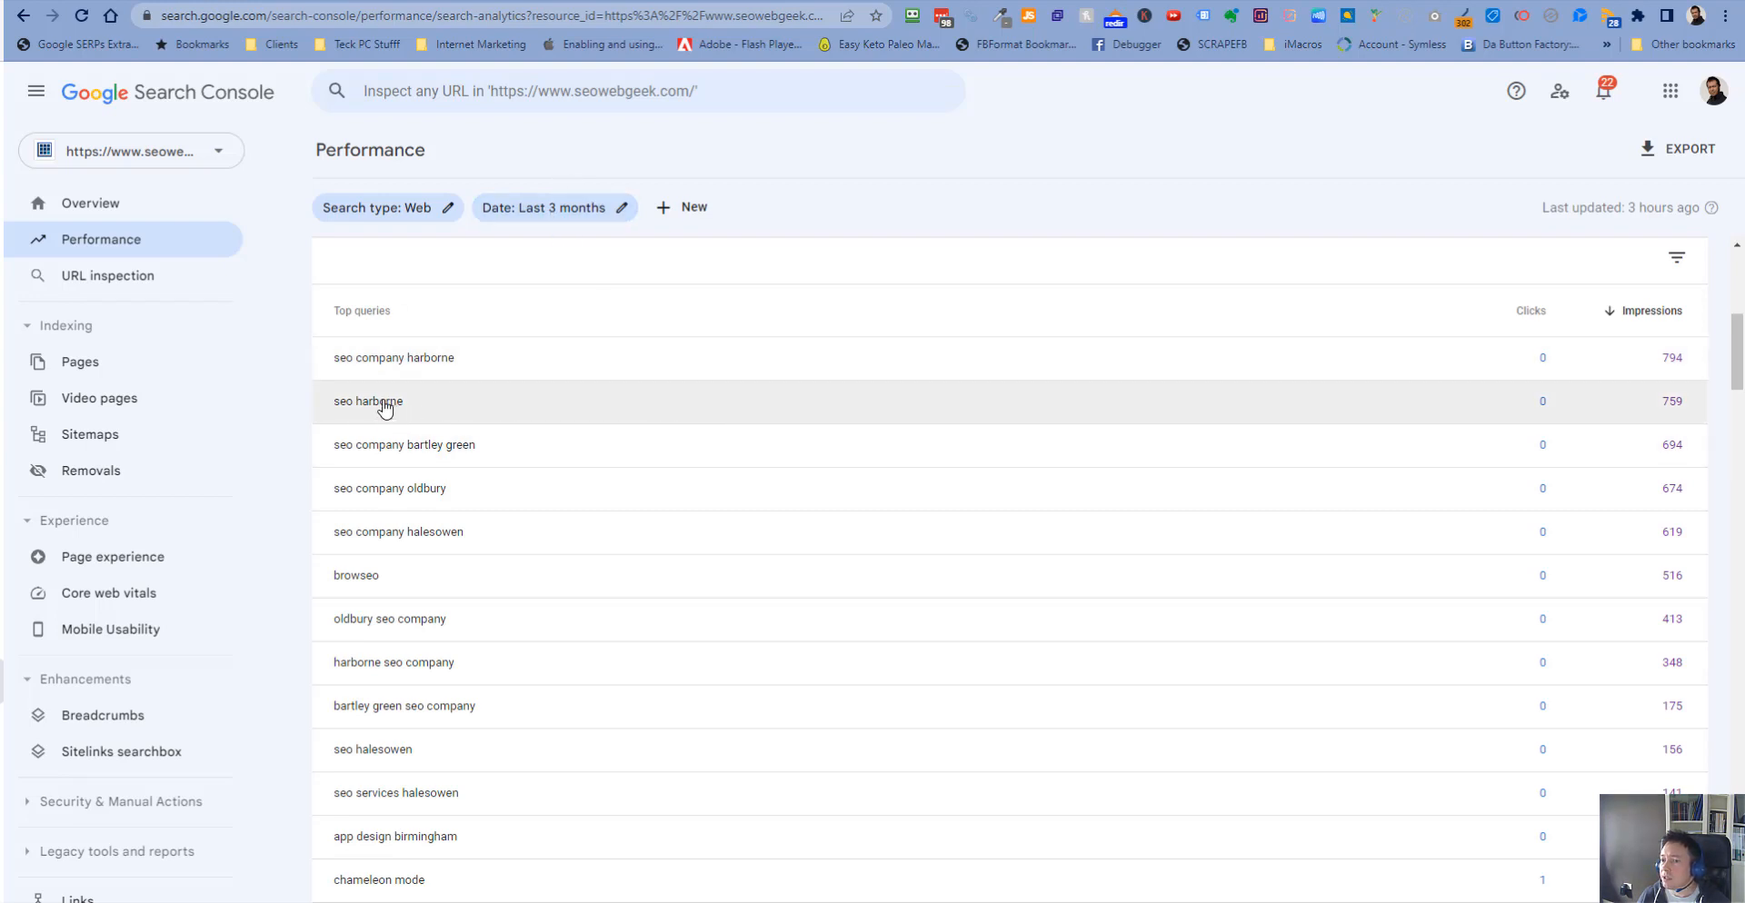
{"action": "left_click_drag", "start_coordinate": [454, 362], "coordinate": [336, 371]}
{"action": "key", "text": "ctrl+c"}
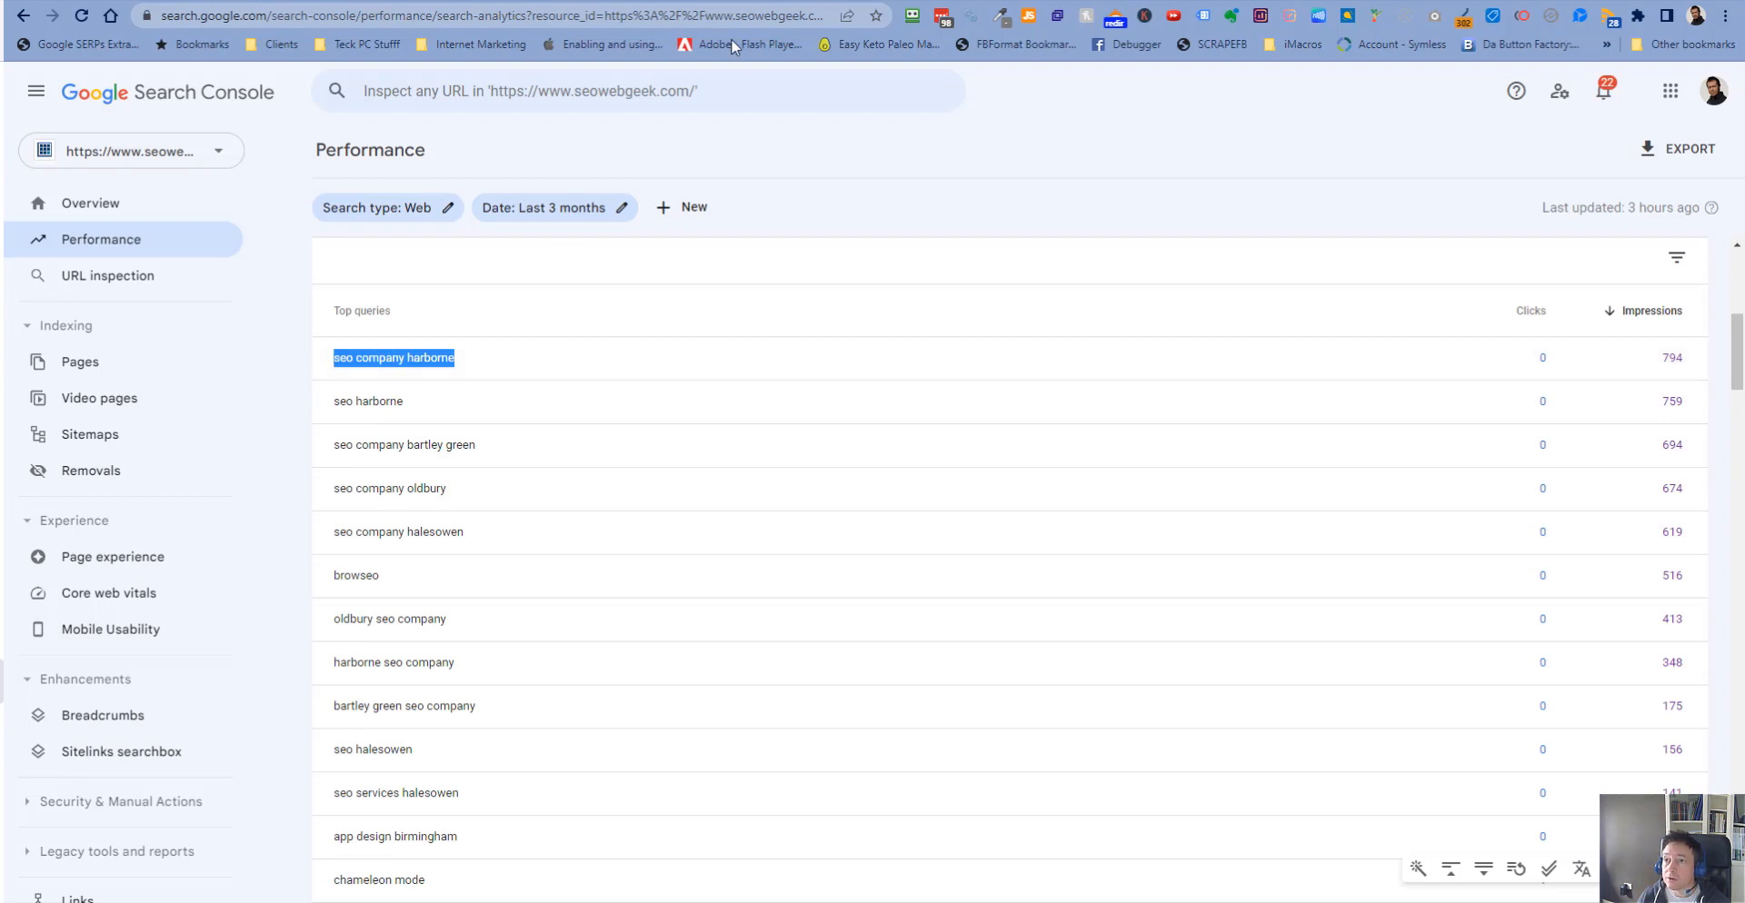
{"action": "left_click", "coordinate": [751, 0]}
{"action": "left_click", "coordinate": [751, 208]}
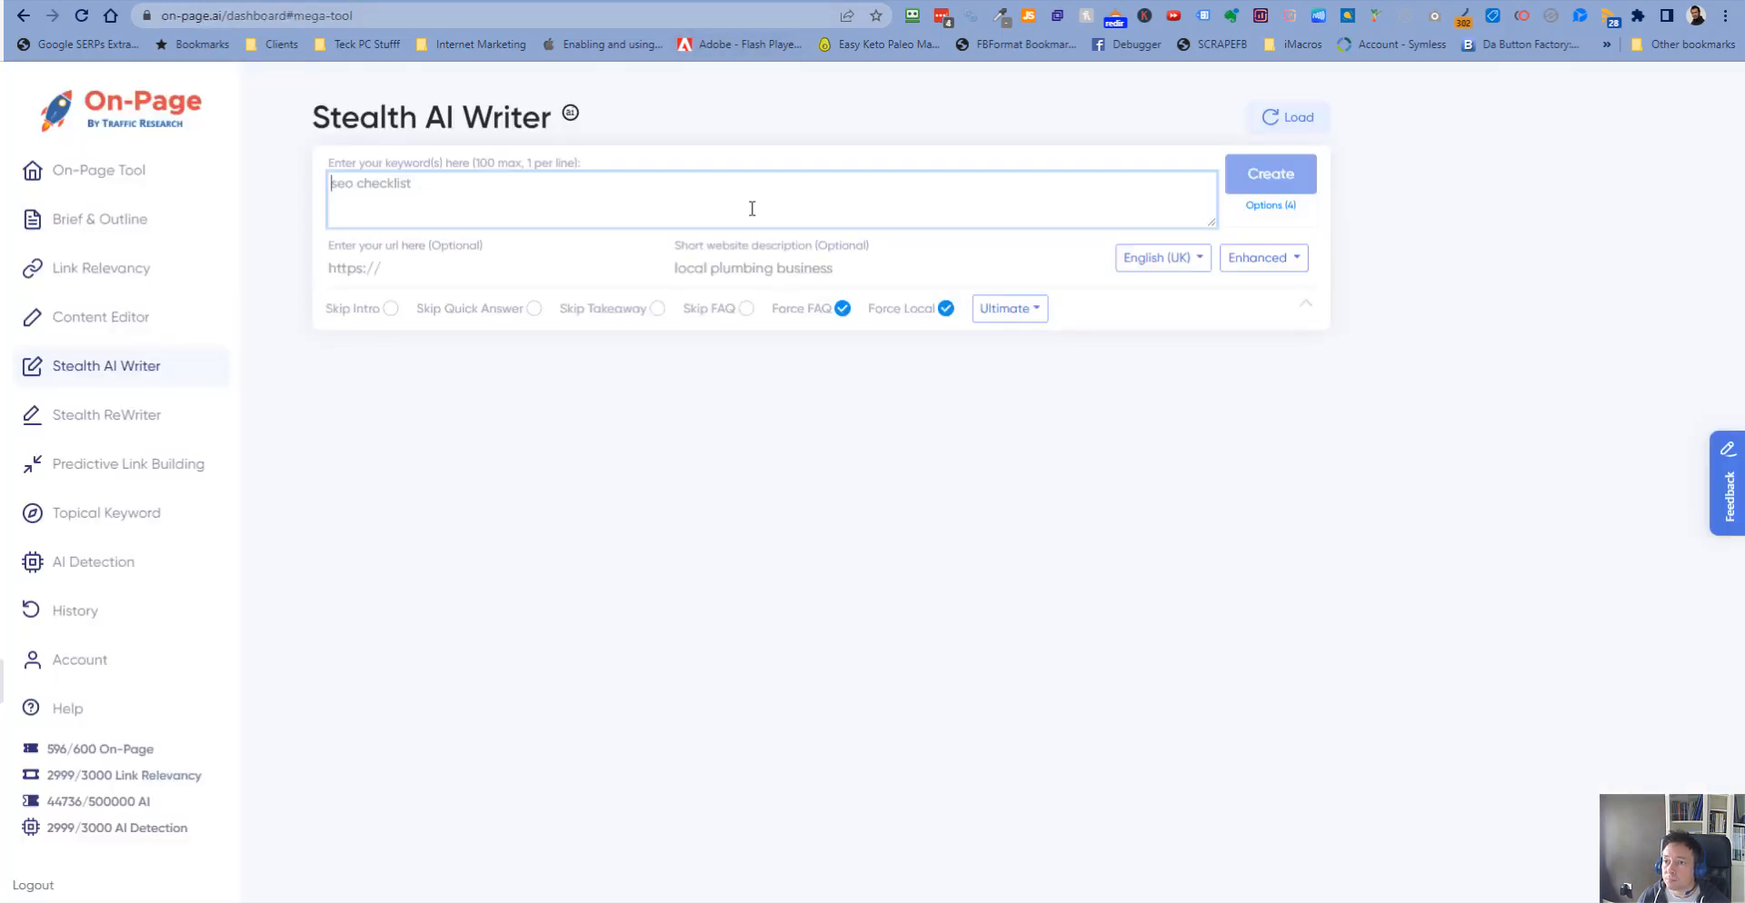
{"action": "key", "text": "ctrl+v"}
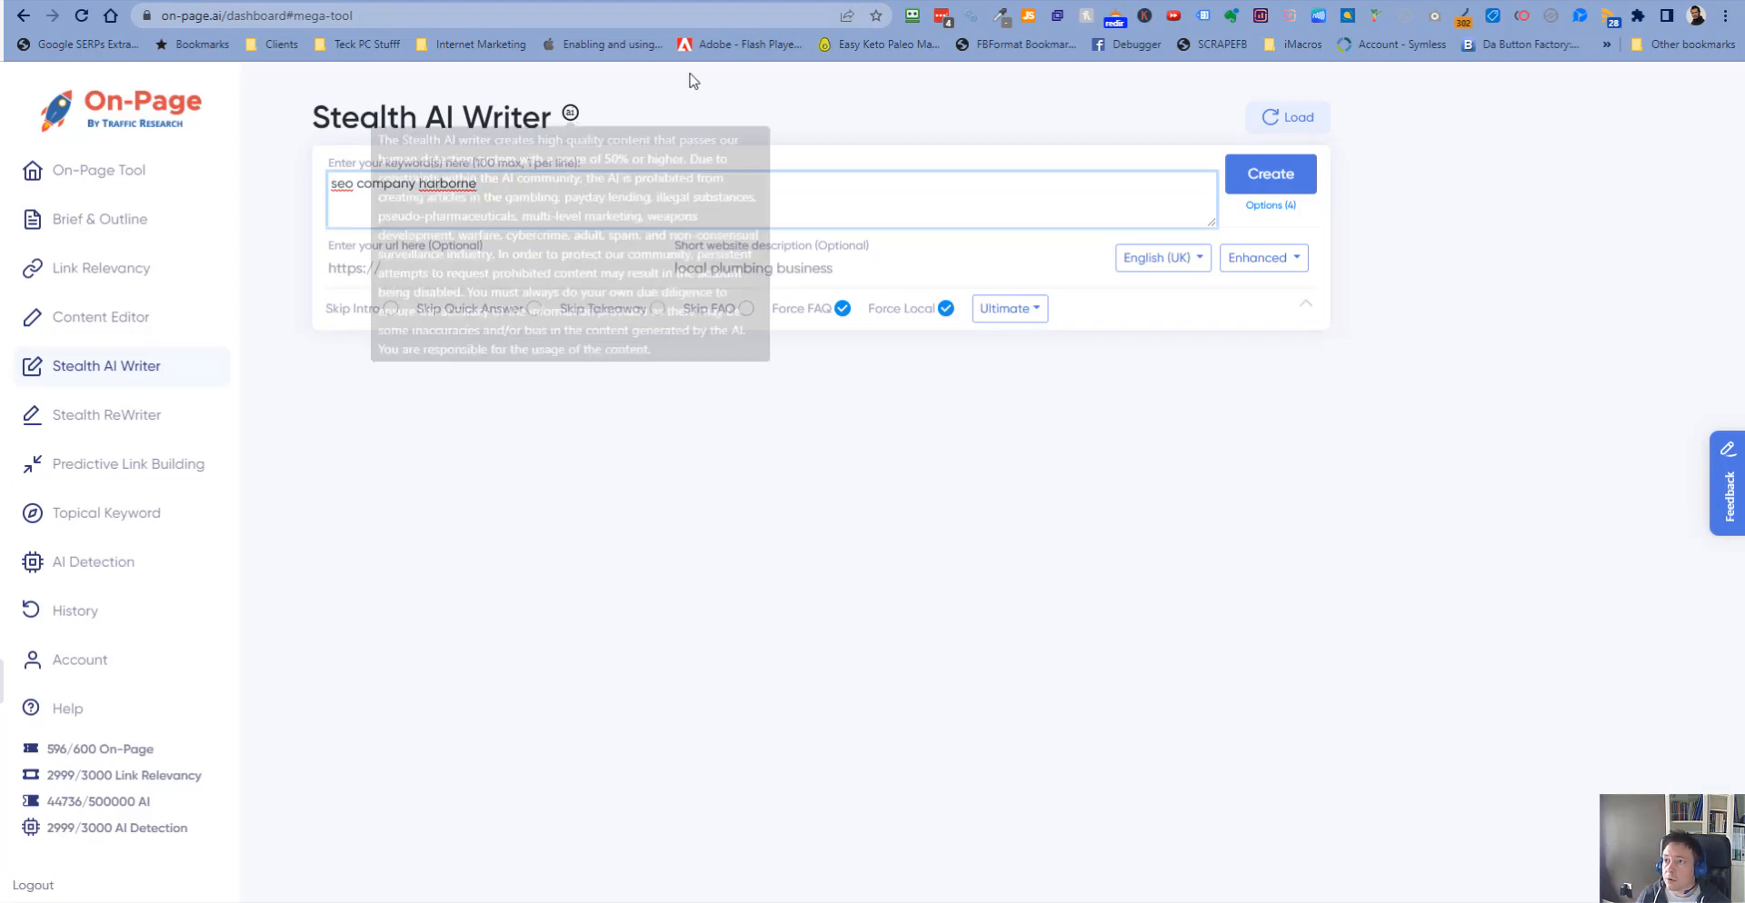
- Copy the query "seo company bartley green" into the keyword field as a second line
{"action": "left_click", "coordinate": [698, 0]}
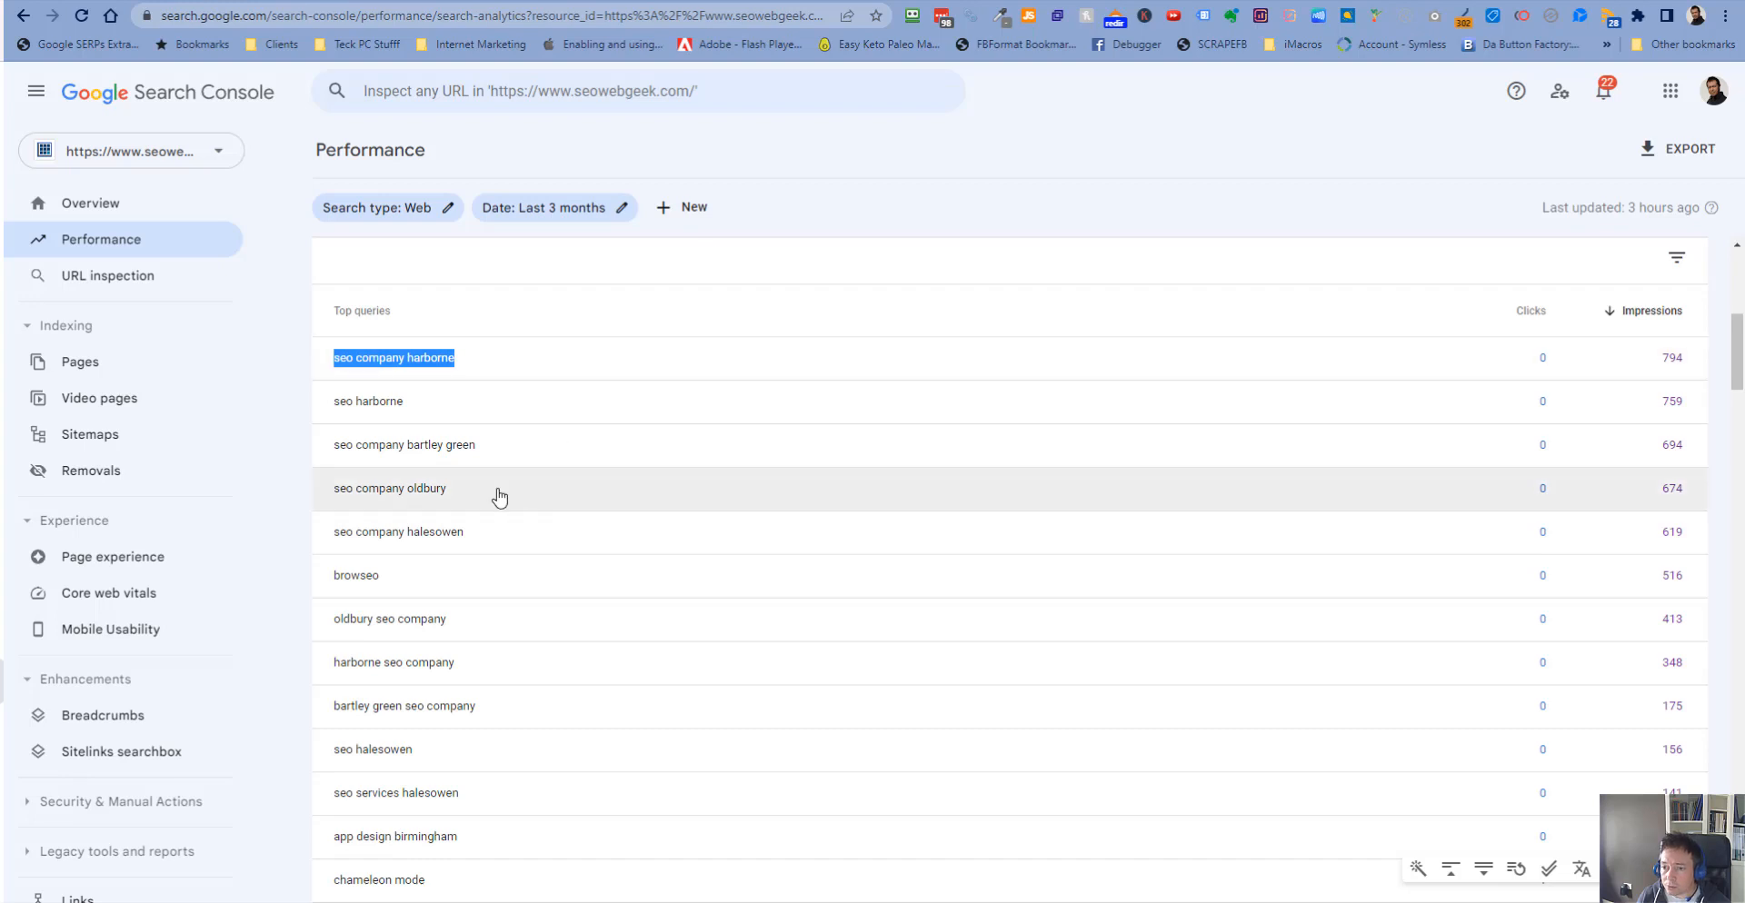
{"action": "left_click_drag", "start_coordinate": [498, 450], "coordinate": [335, 457]}
{"action": "key", "text": "ctrl+c"}
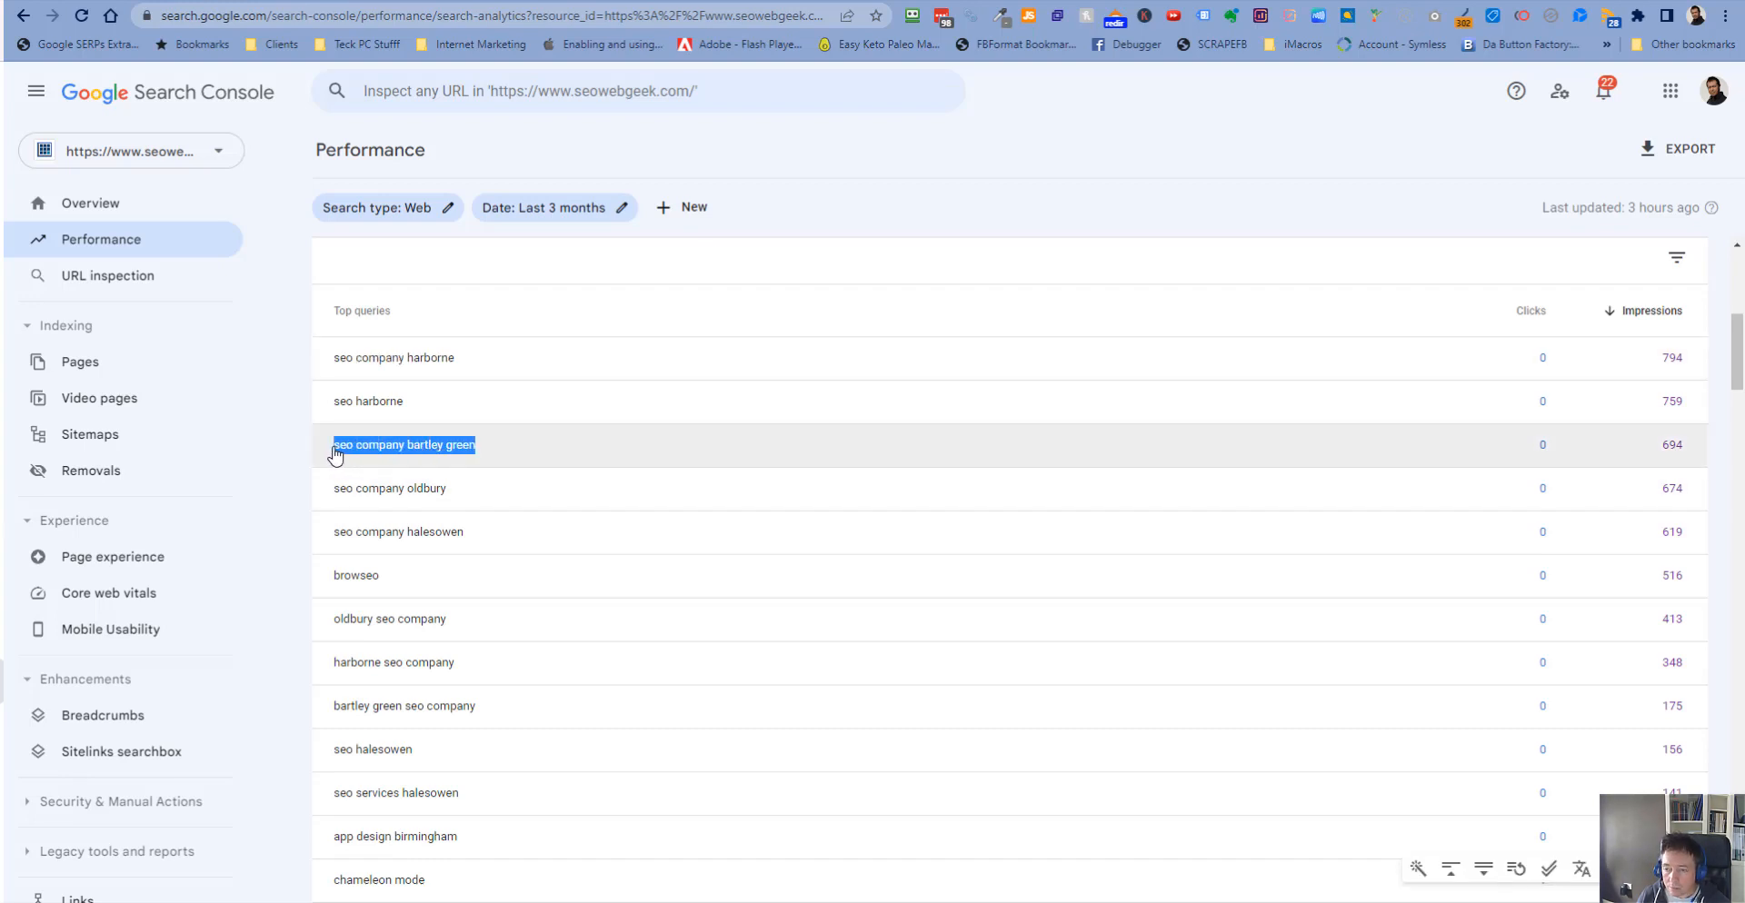
{"action": "left_click", "coordinate": [565, 1]}
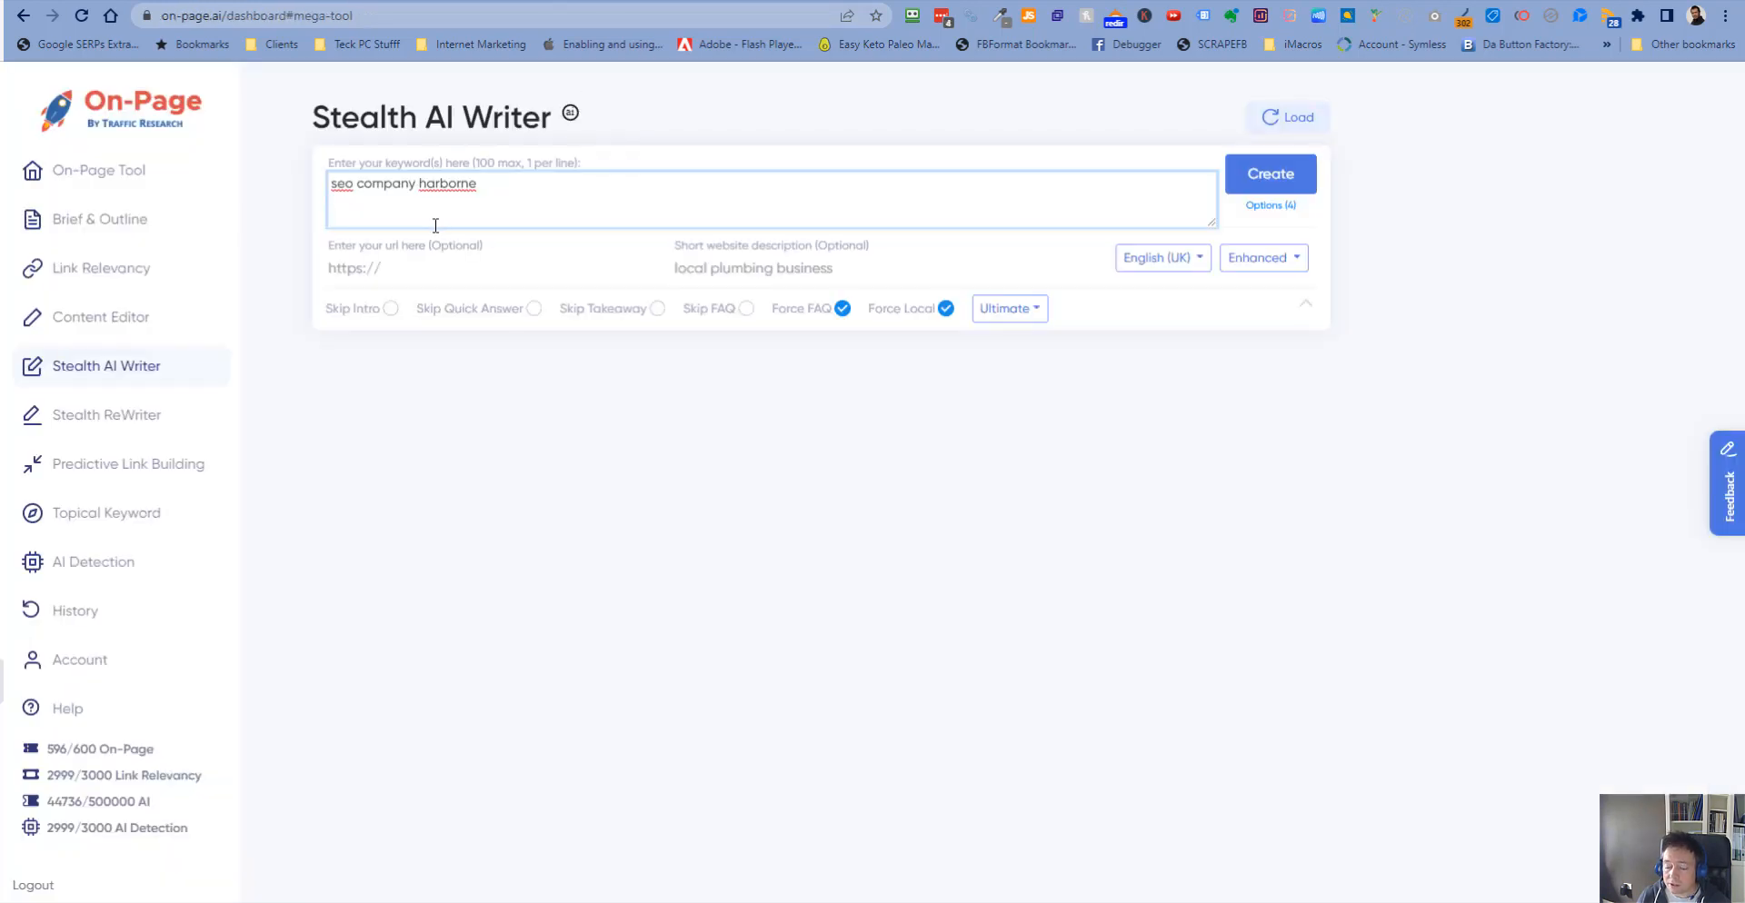
{"action": "key", "text": "ctrl+v"}
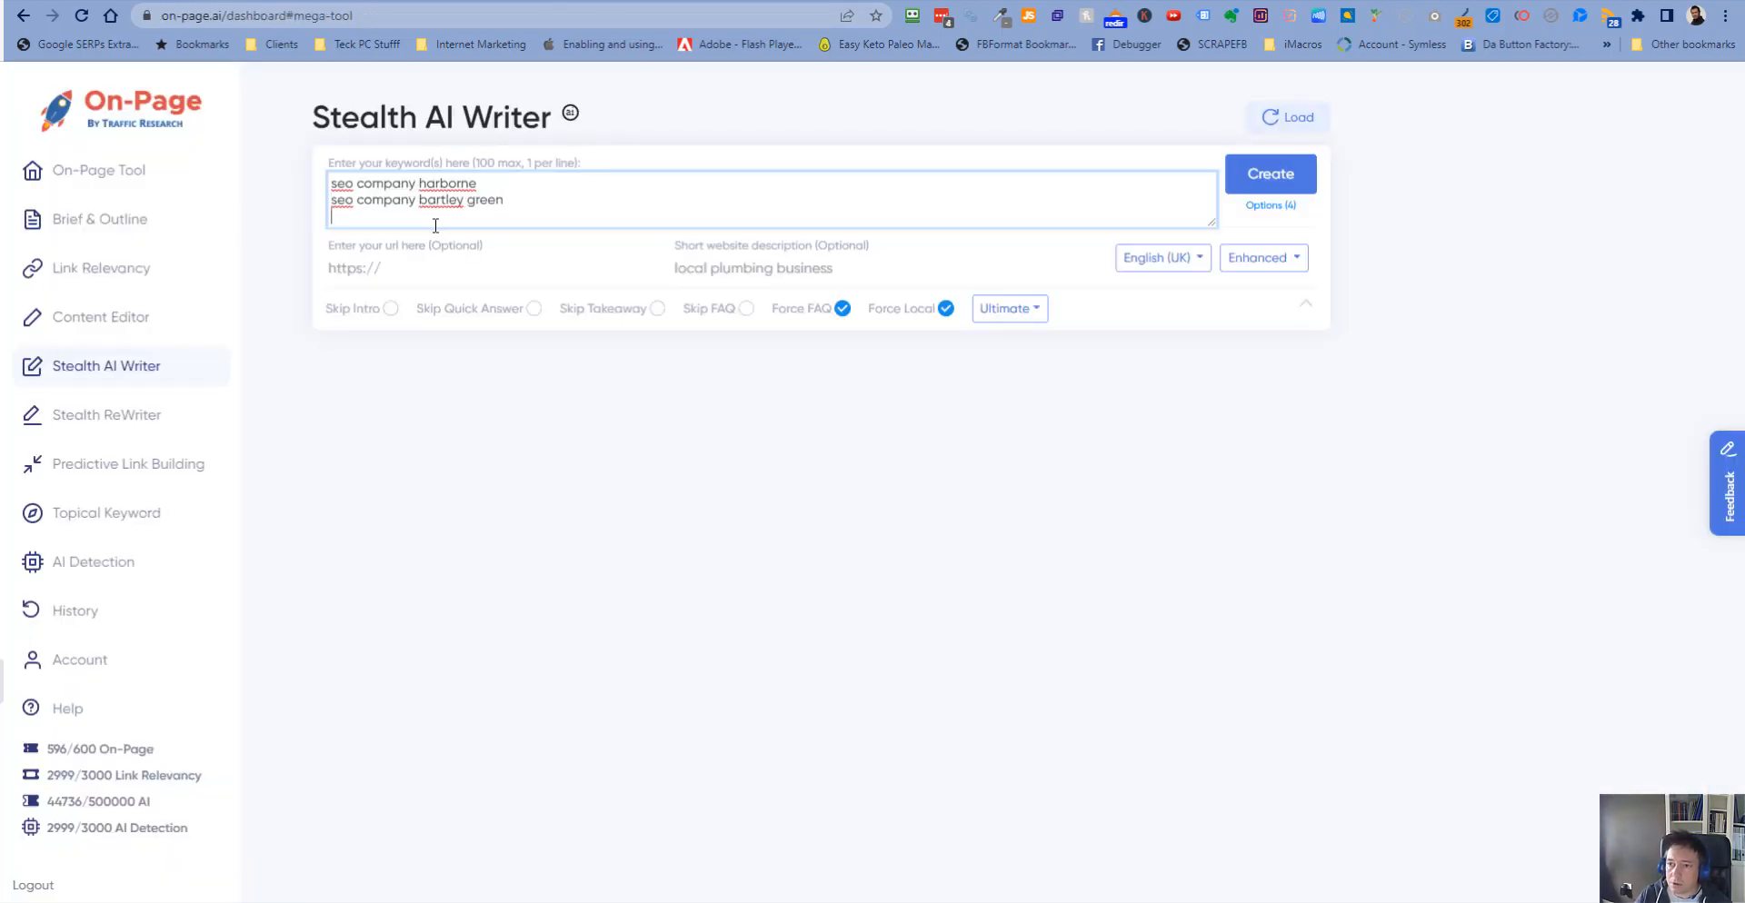
{"action": "left_click", "coordinate": [761, 1]}
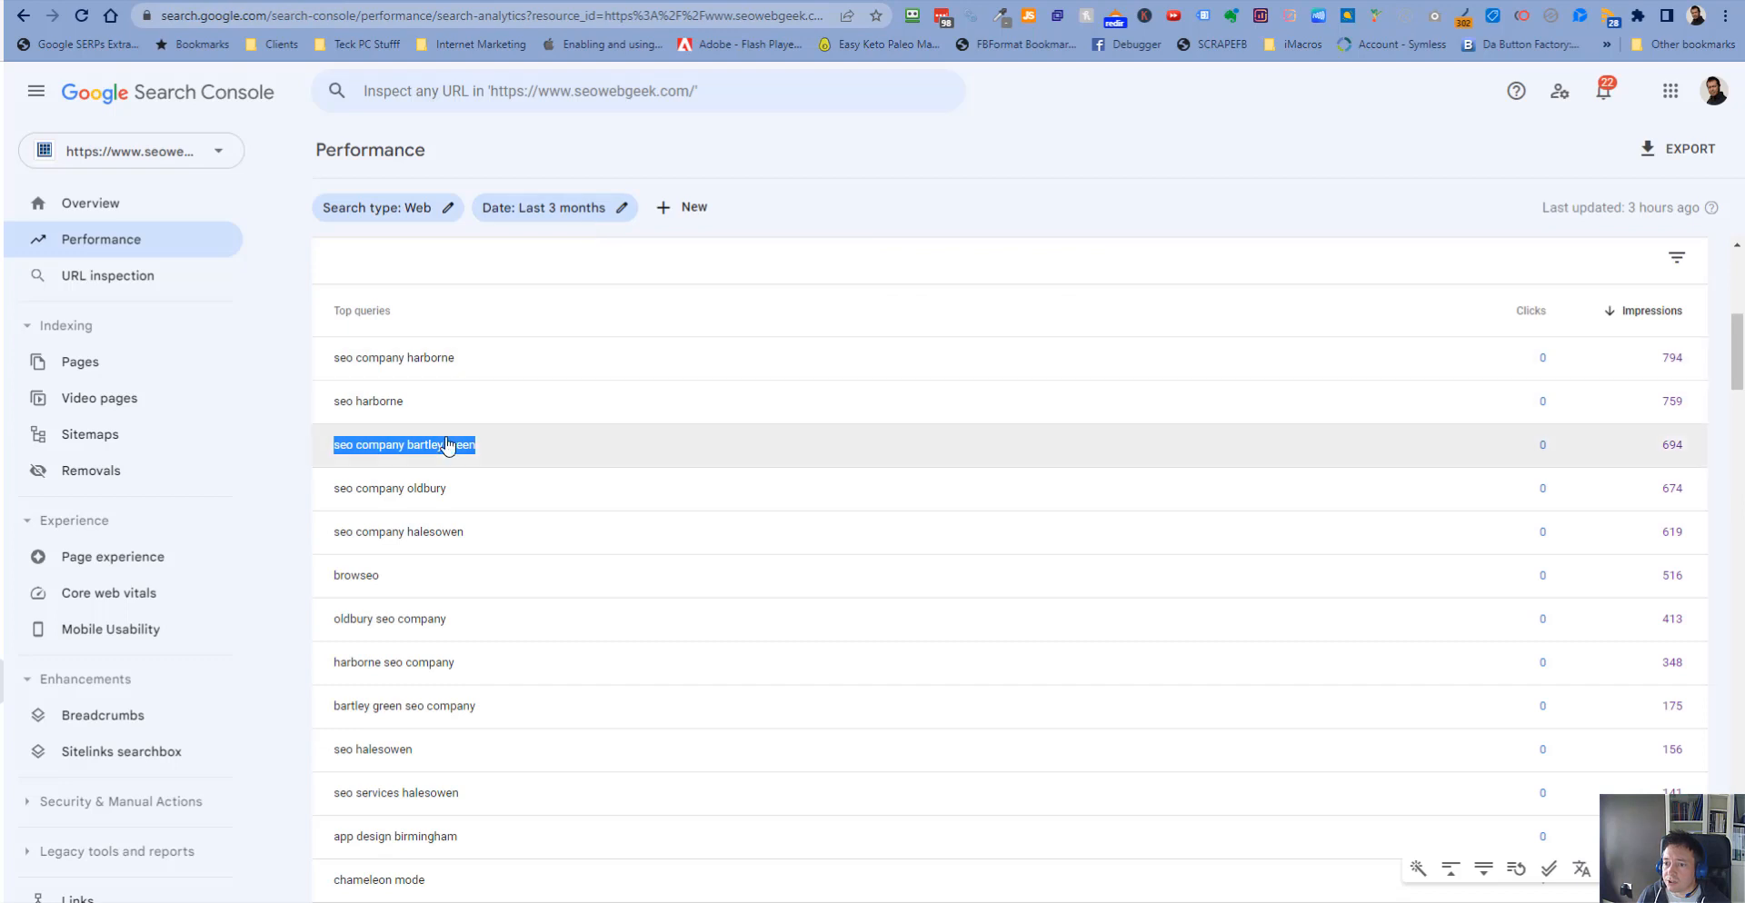
- Copy the query "seo company oldbury" from Search Console into the writer's keyword field as a third line
{"action": "left_click_drag", "start_coordinate": [459, 492], "coordinate": [332, 495]}
{"action": "key", "text": "ctrl+c"}
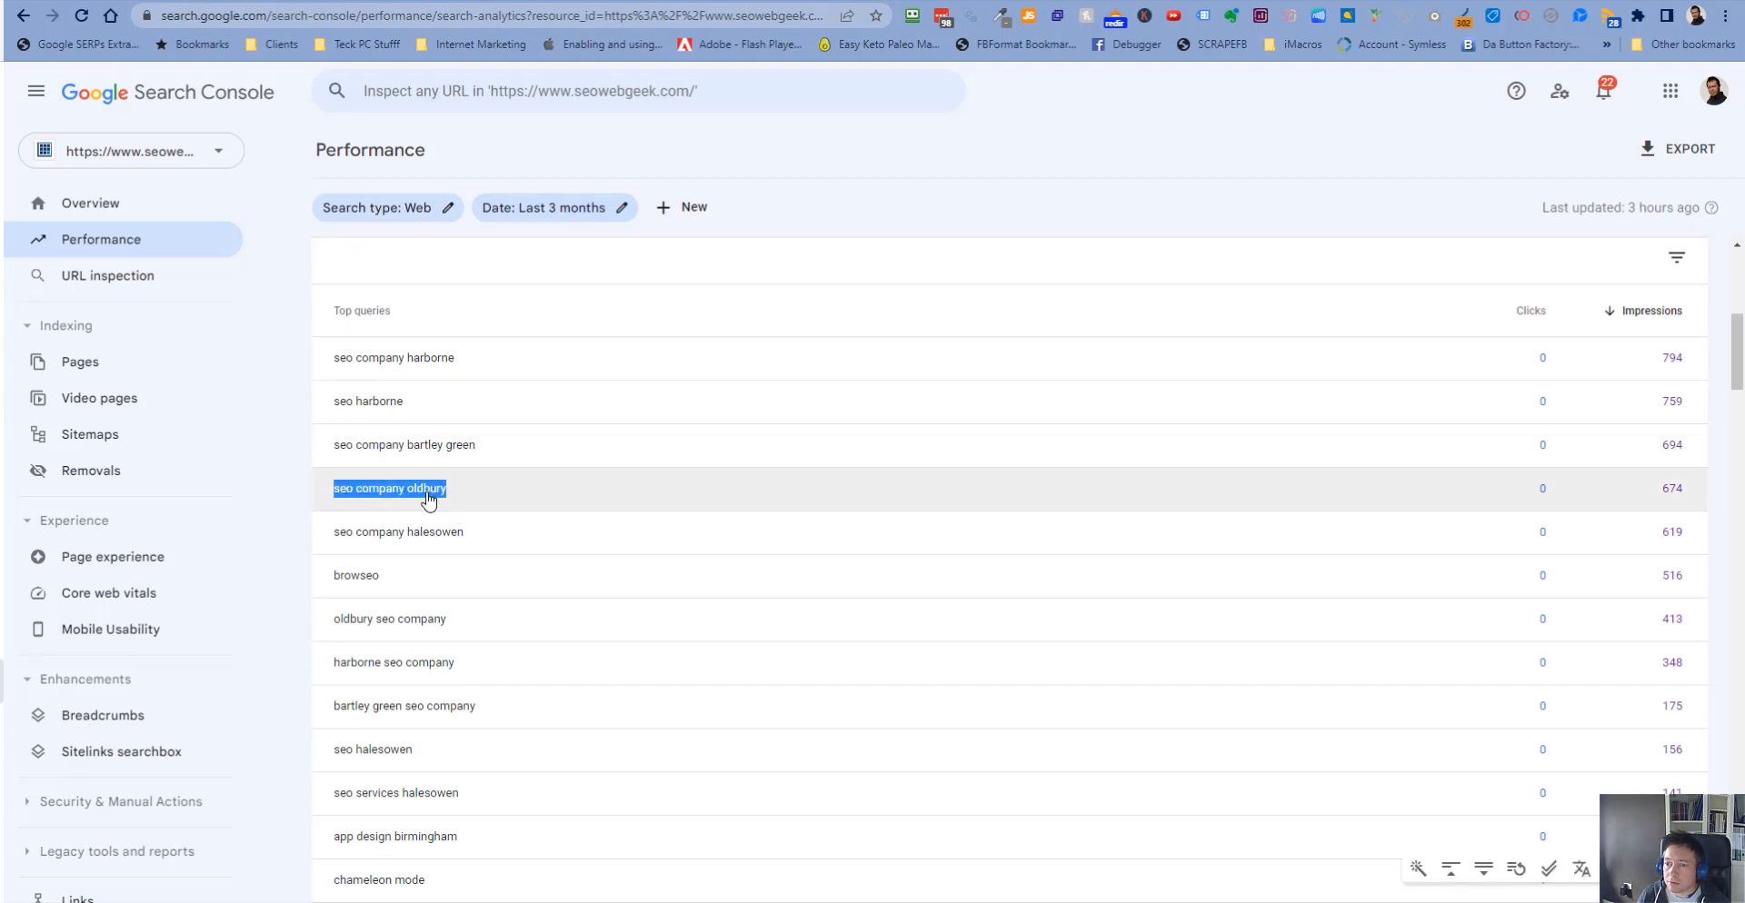
{"action": "left_click", "coordinate": [592, 1]}
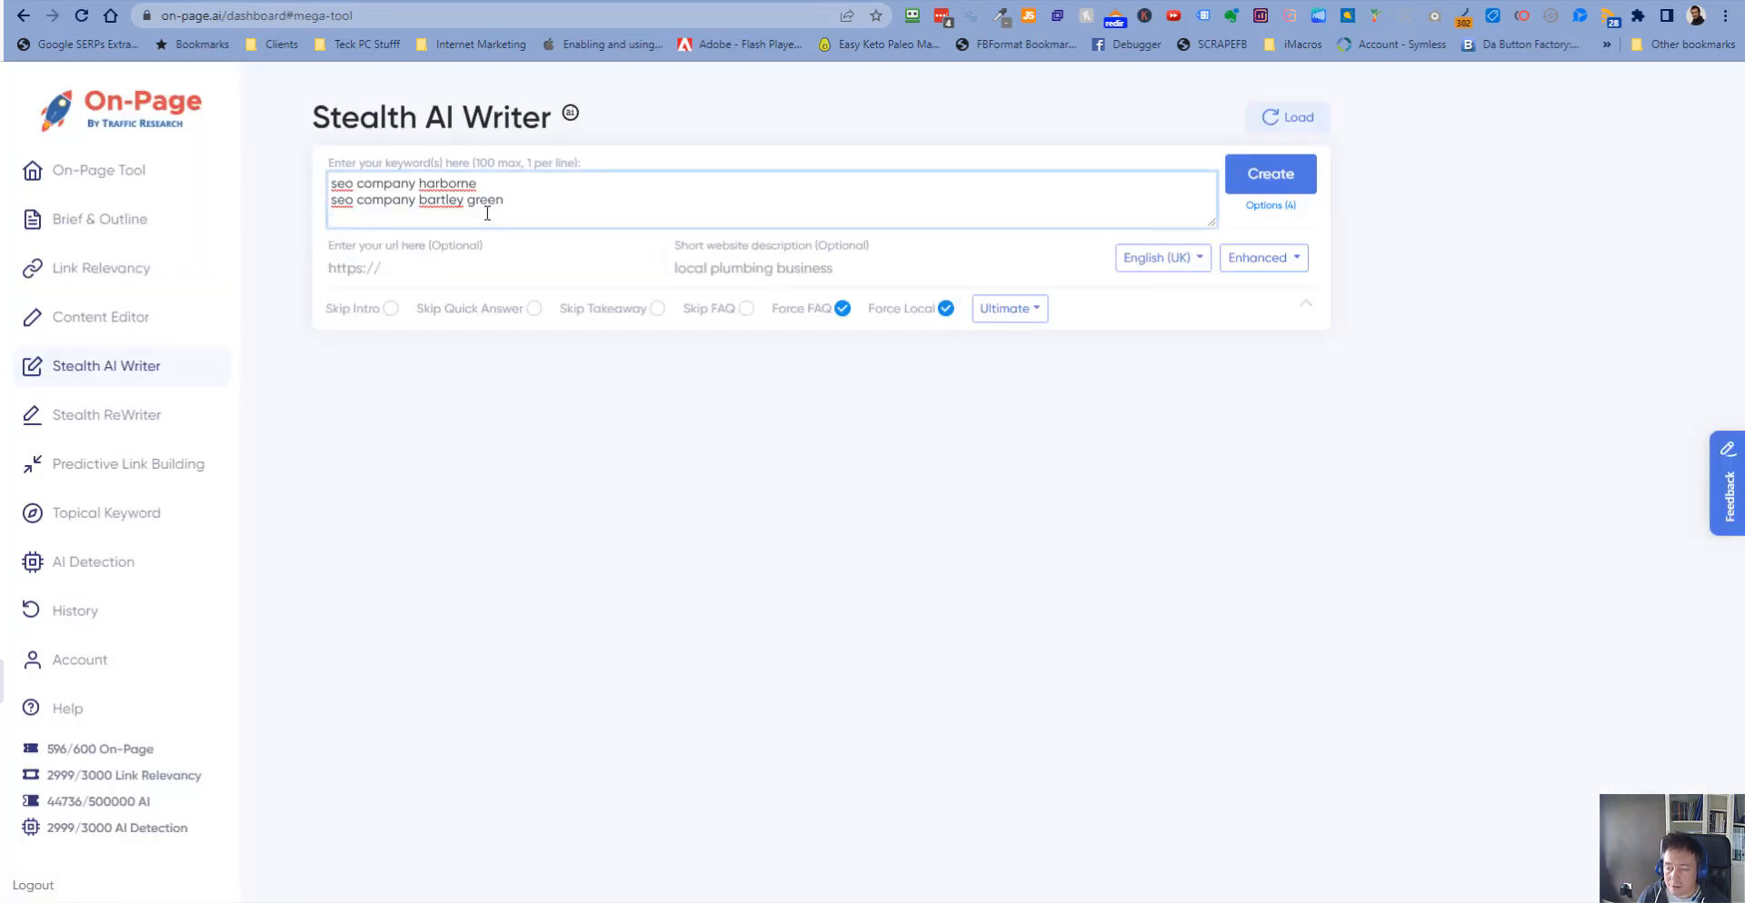
{"action": "key", "text": "Return"}
{"action": "key", "text": "ctrl+v"}
{"action": "key", "text": "Return"}
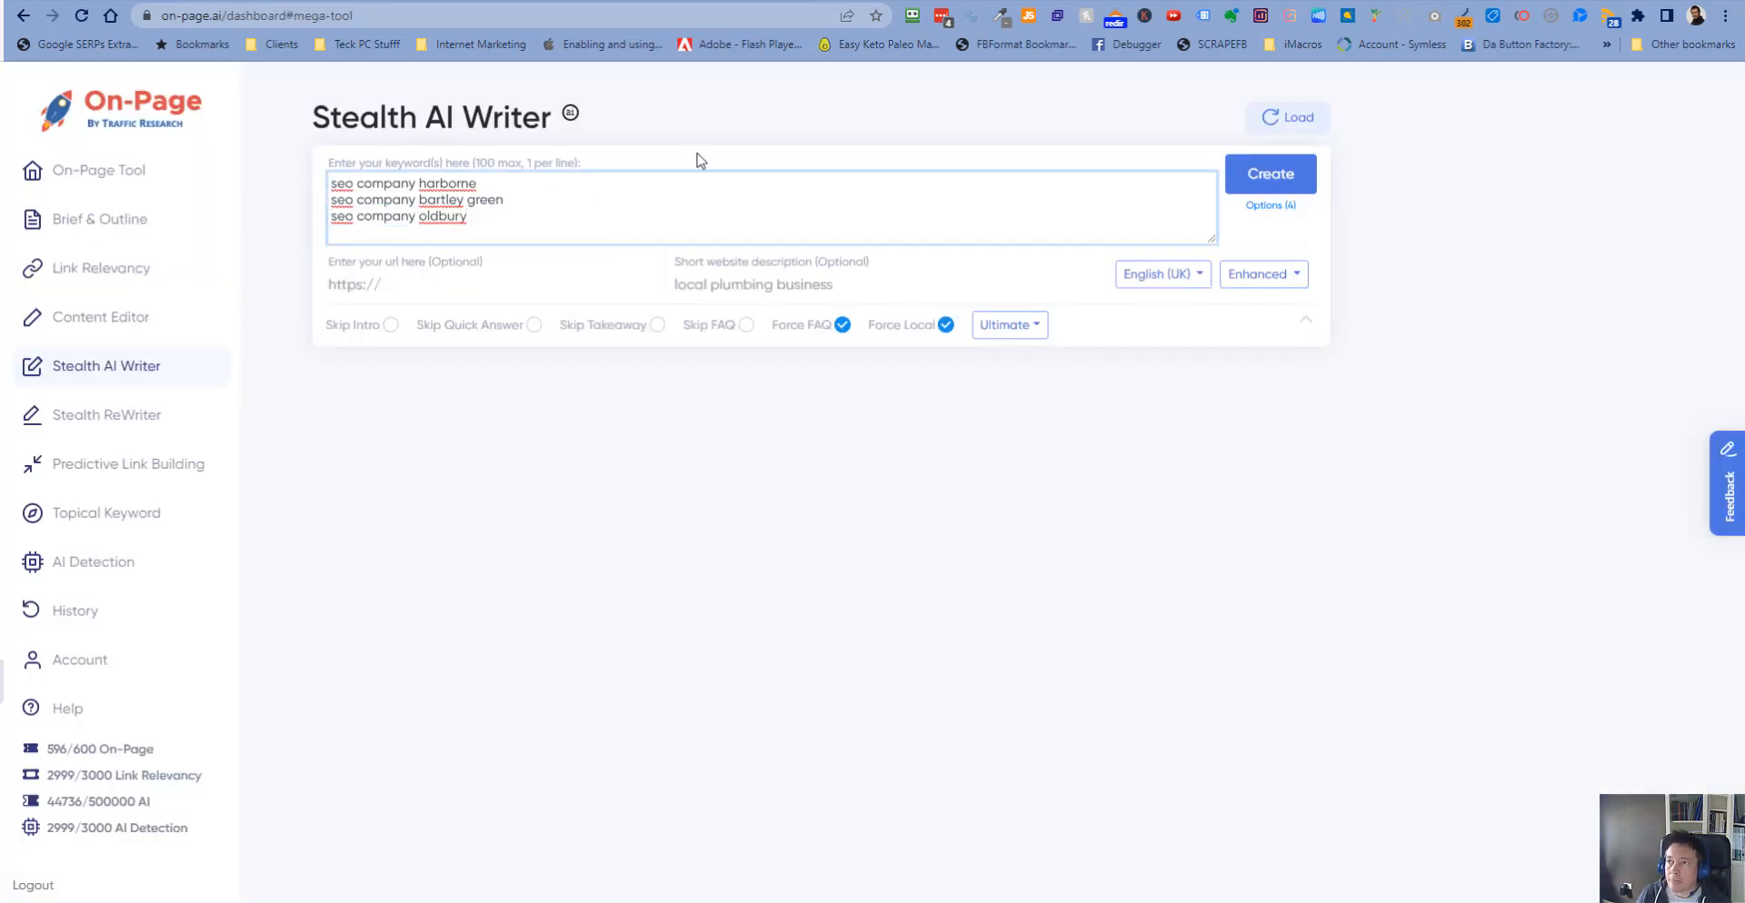
- Copy the query "seo company halesowen" into the keyword field as a fourth line
{"action": "left_click", "coordinate": [749, 0]}
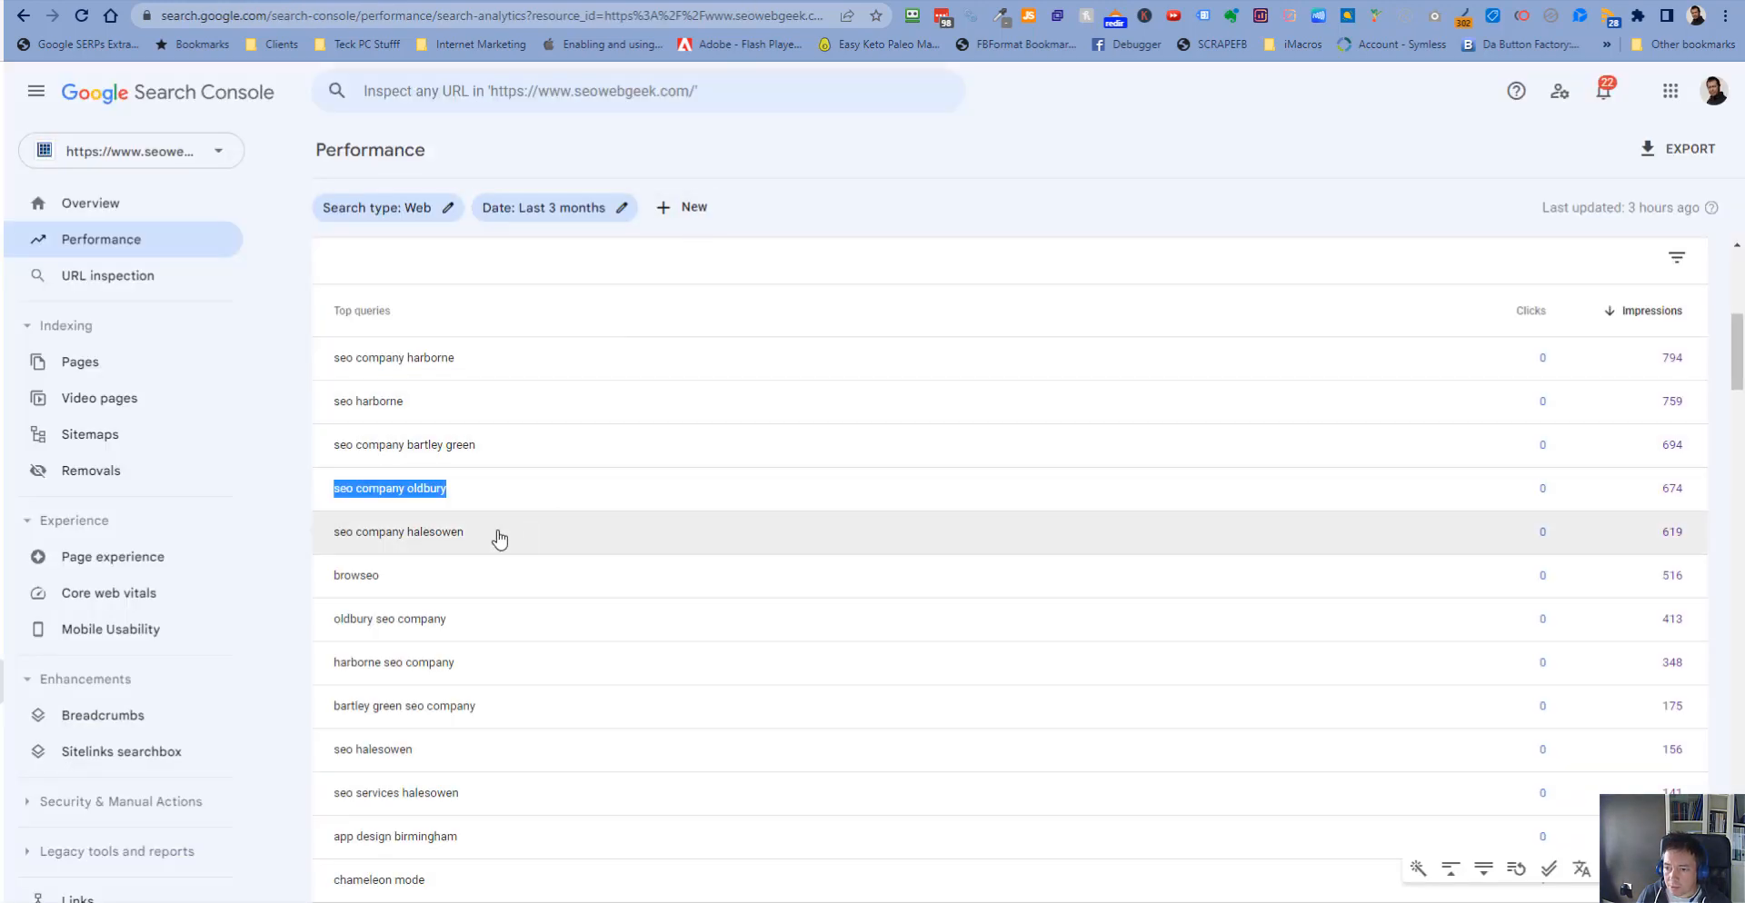
{"action": "left_click_drag", "start_coordinate": [491, 536], "coordinate": [334, 538]}
{"action": "key", "text": "ctrl+c"}
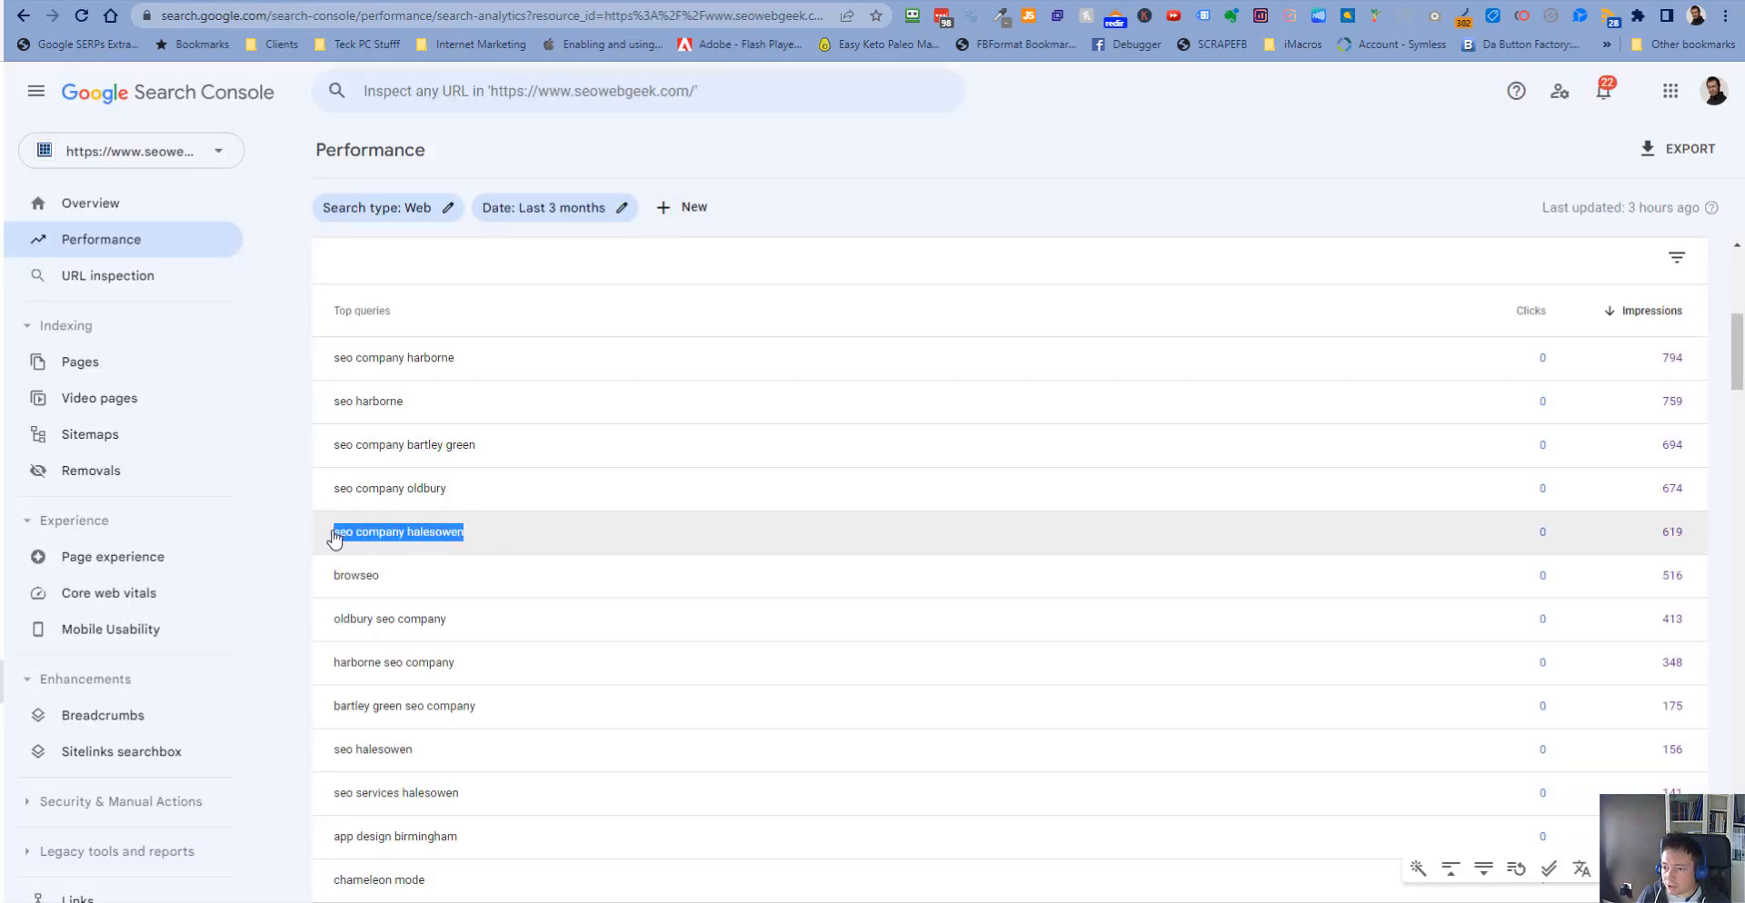
{"action": "left_click", "coordinate": [565, 4]}
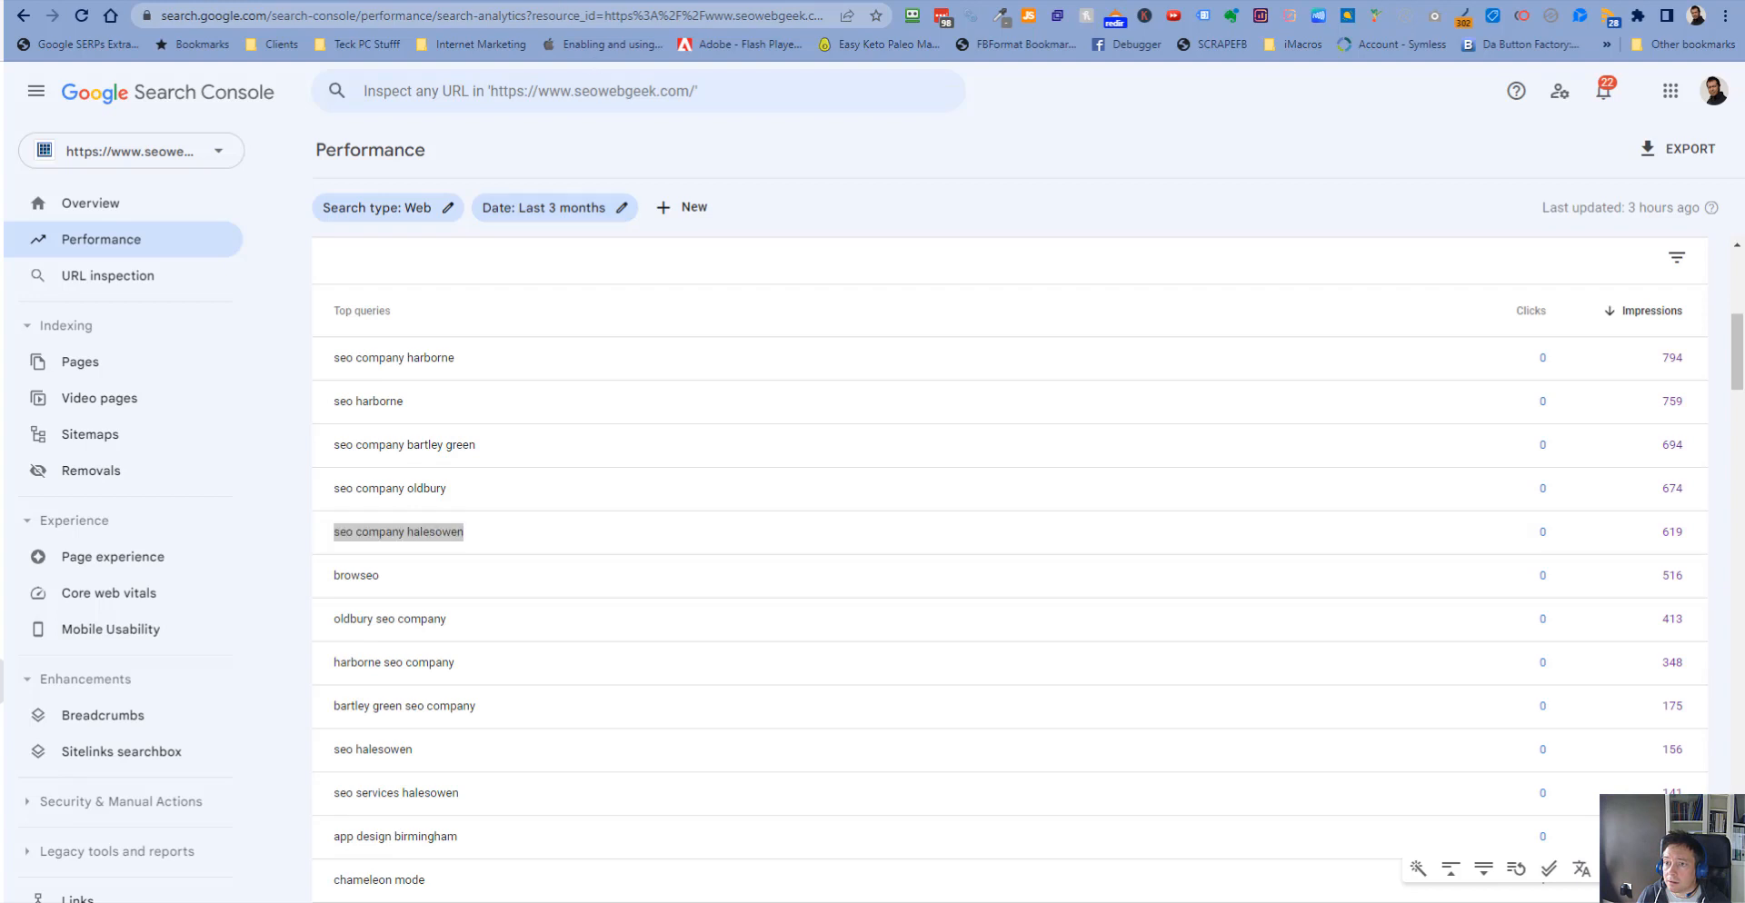
{"action": "key", "text": "Return"}
{"action": "key", "text": "ctrl+v"}
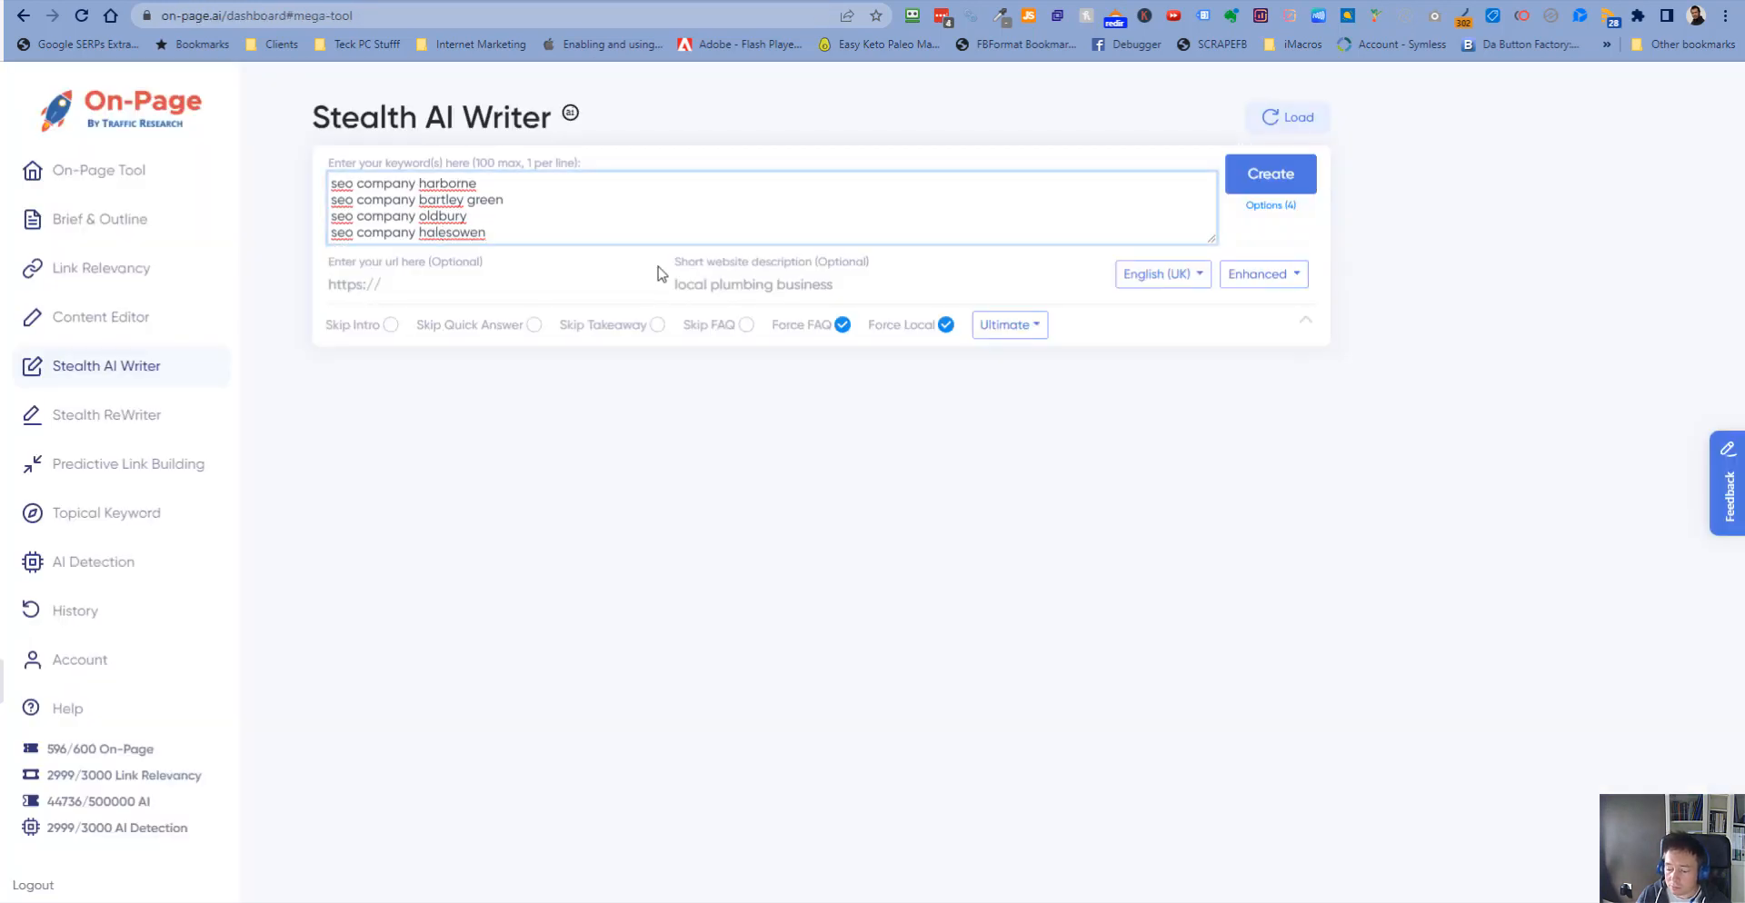
{"action": "key", "text": "Return"}
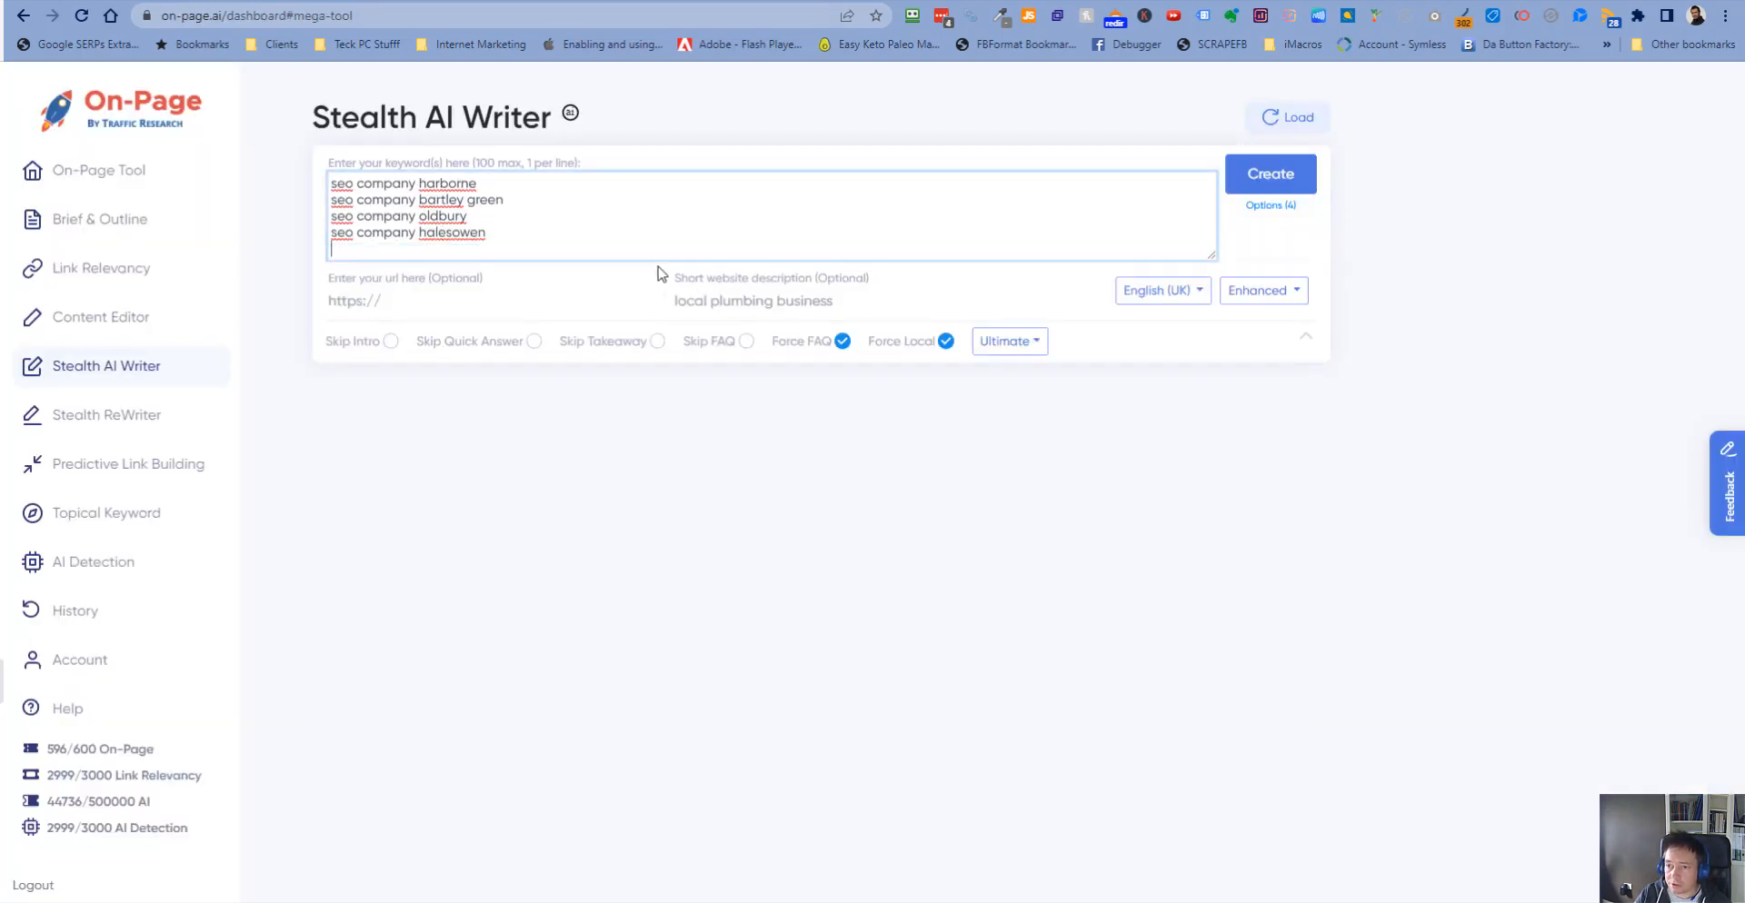
- Scroll through the rest of the Search Console top queries list to review further local keywords
{"action": "left_click", "coordinate": [725, 4]}
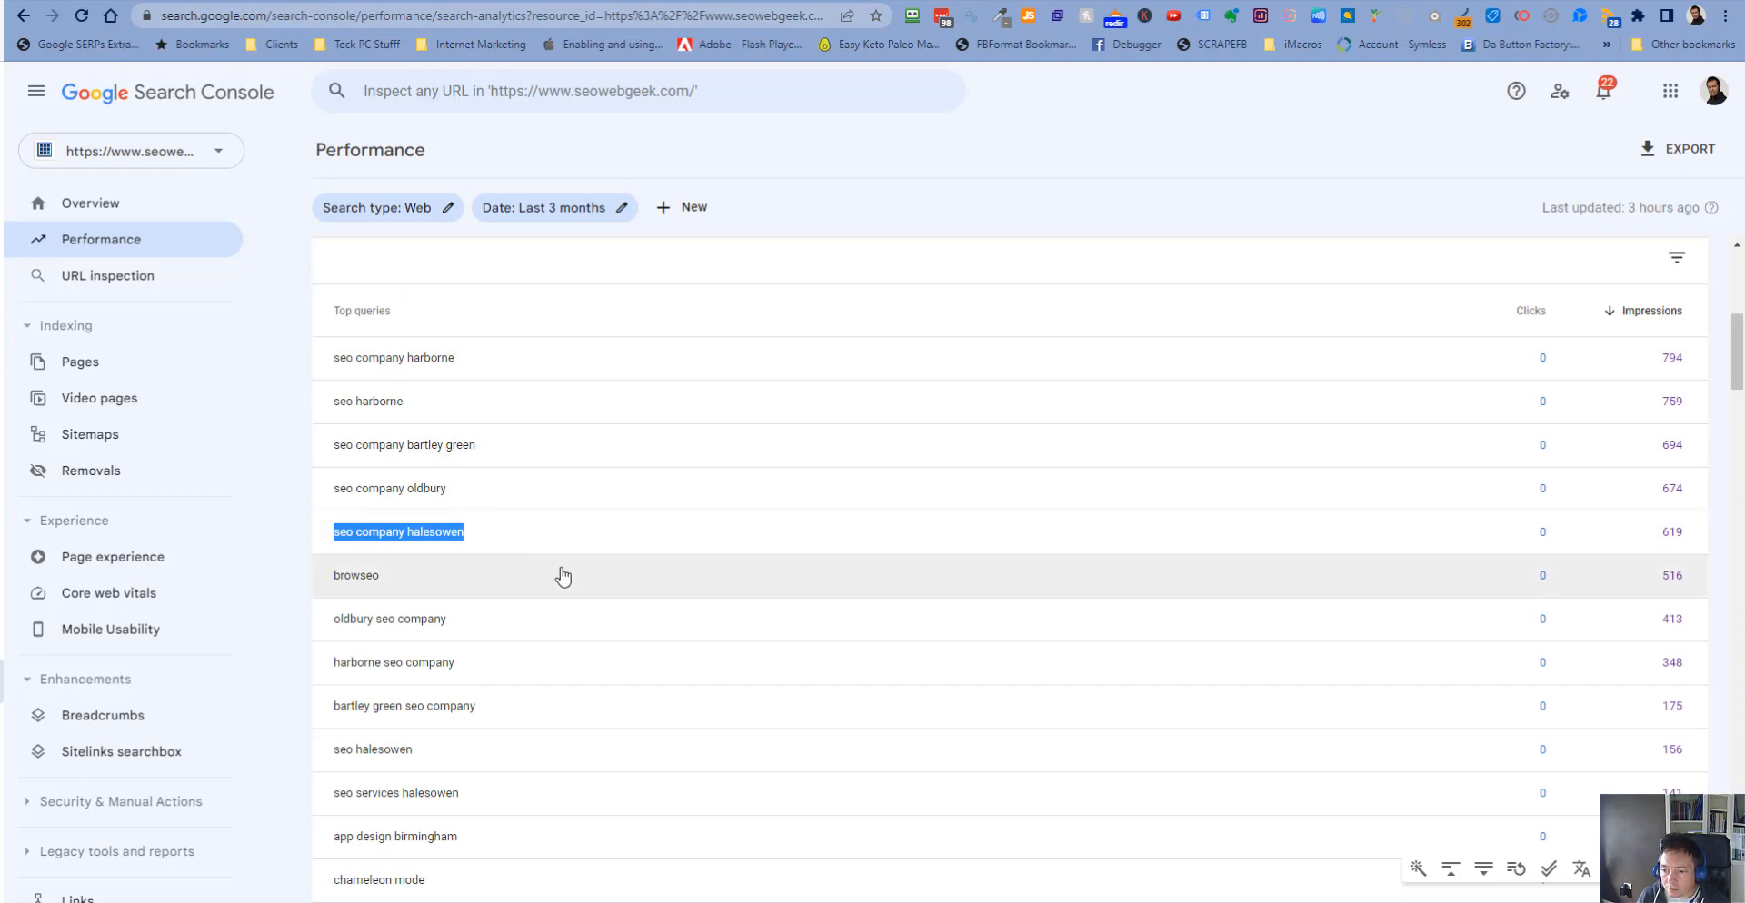
{"action": "scroll", "coordinate": [568, 579], "scroll_direction": "down", "scroll_amount": 1}
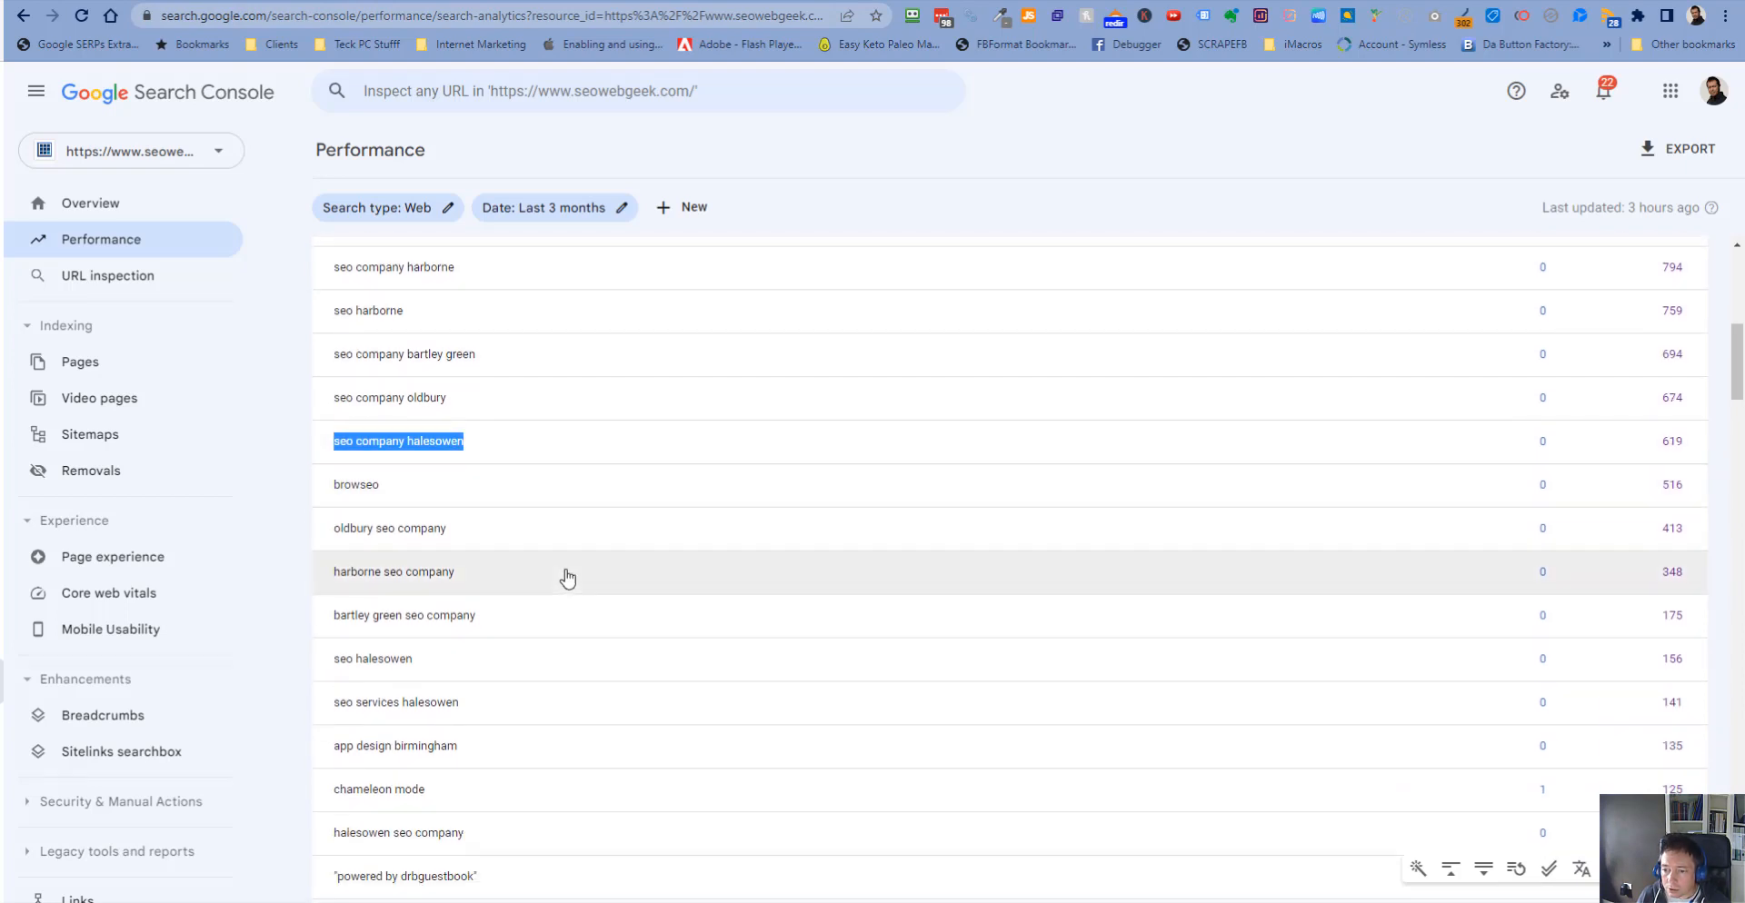
{"action": "scroll", "coordinate": [567, 579], "scroll_direction": "down", "scroll_amount": 3}
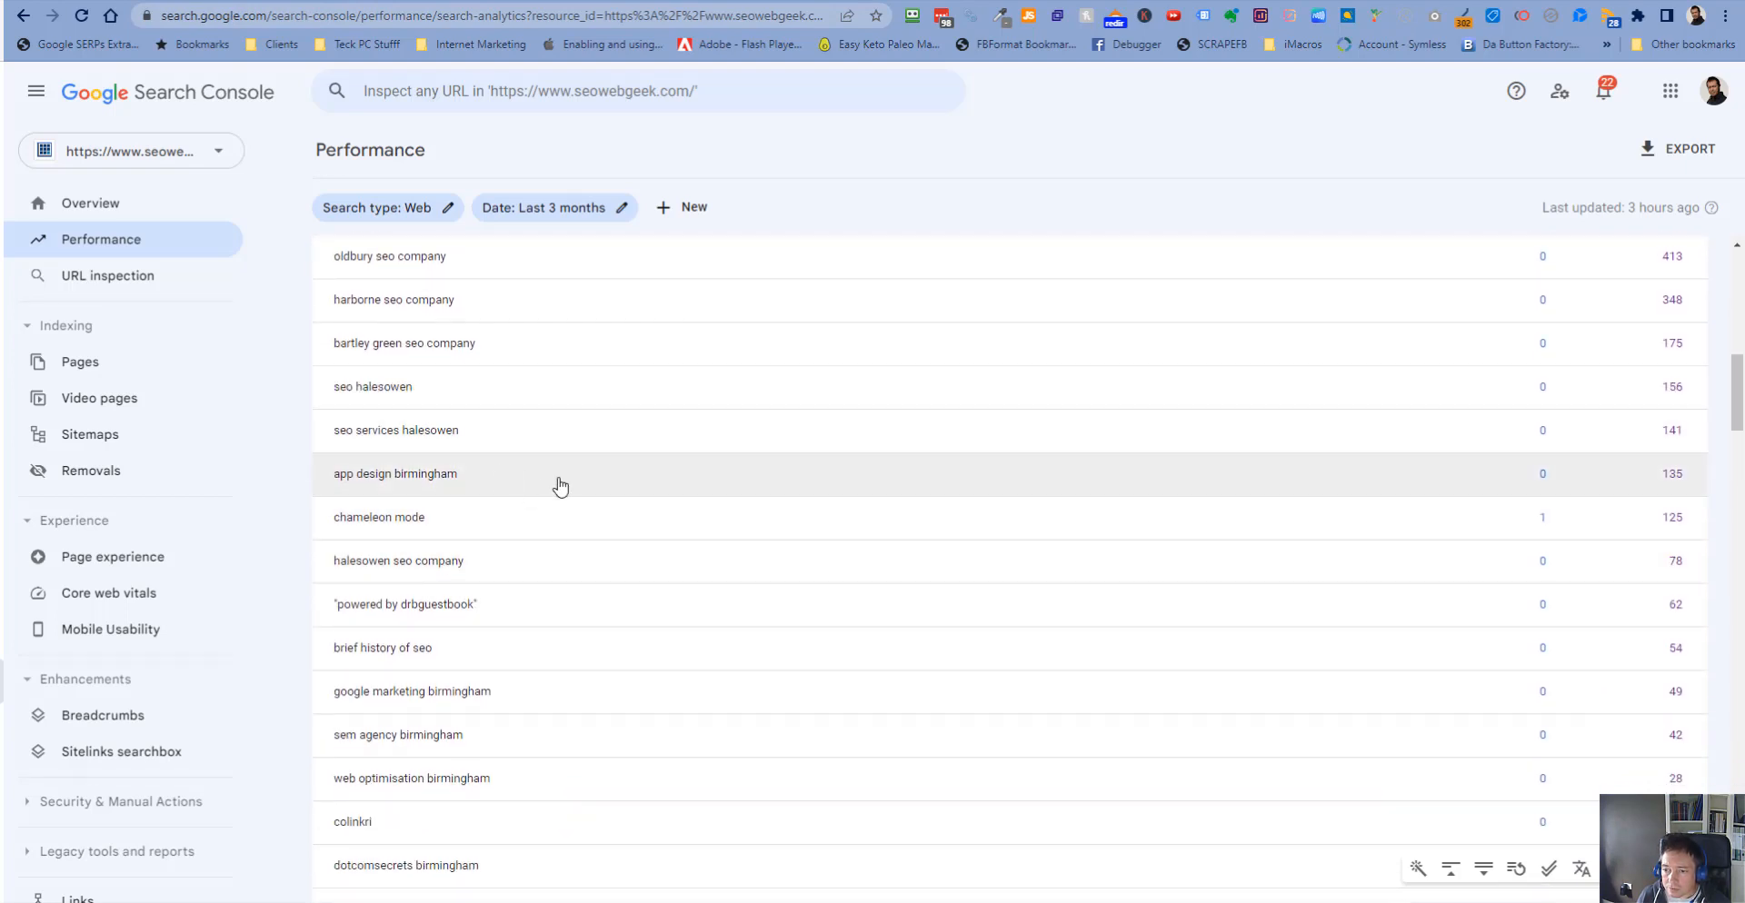
{"action": "scroll", "coordinate": [546, 400], "scroll_direction": "down", "scroll_amount": 2}
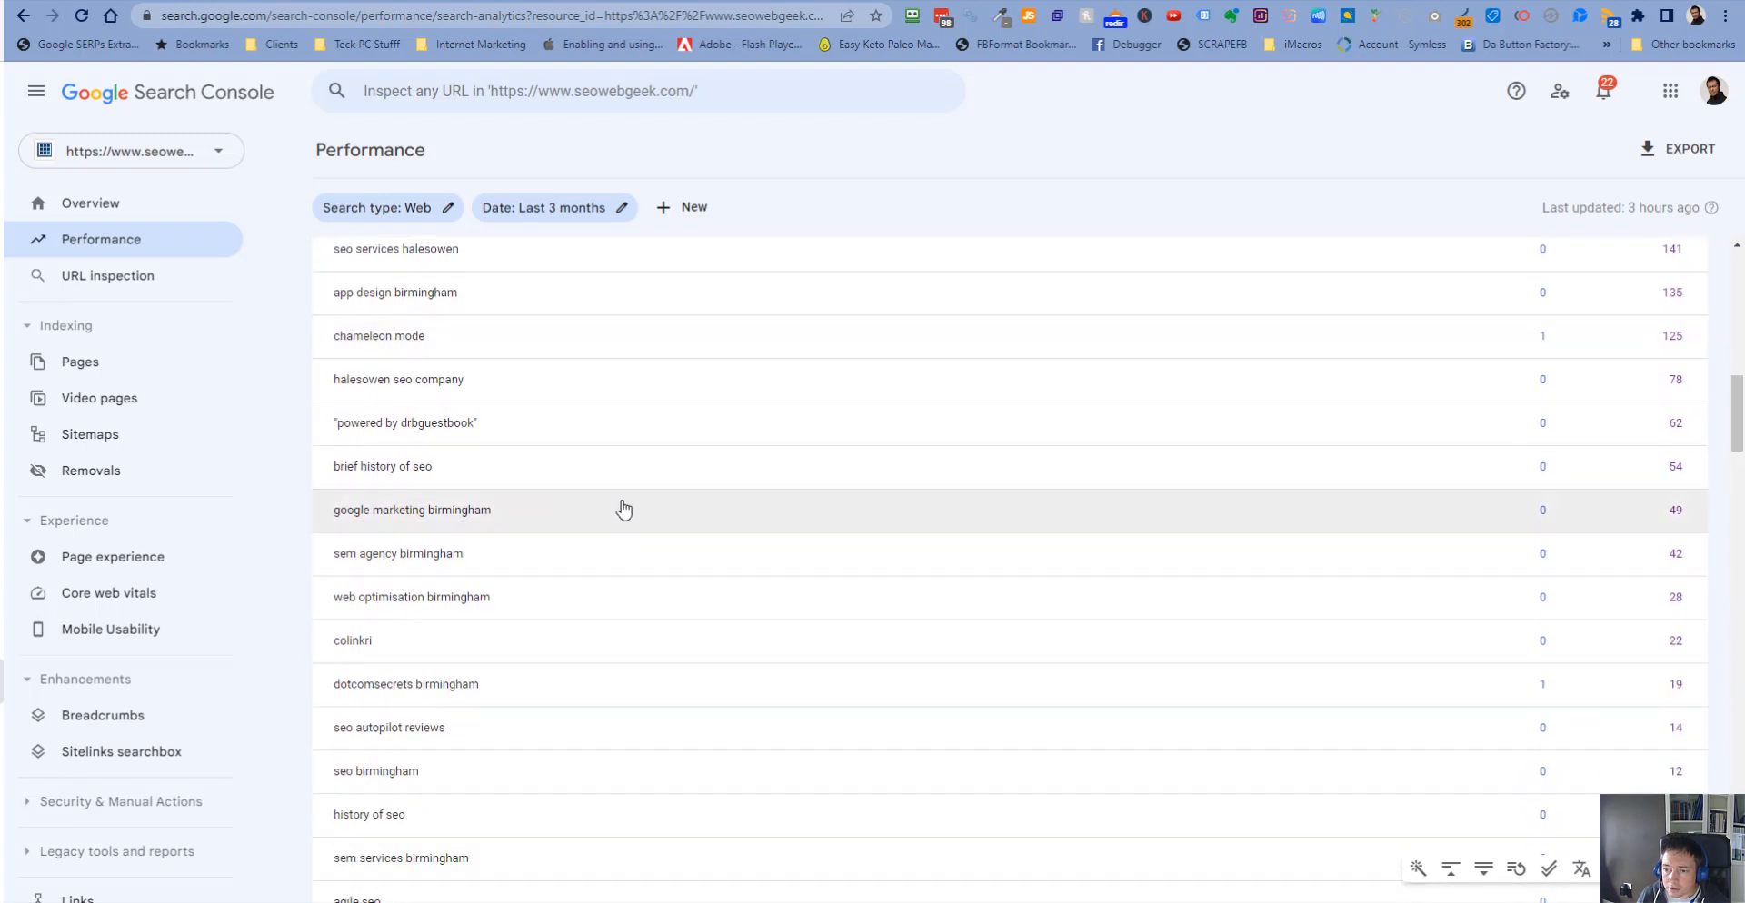
{"action": "scroll", "coordinate": [514, 653], "scroll_direction": "down", "scroll_amount": 1}
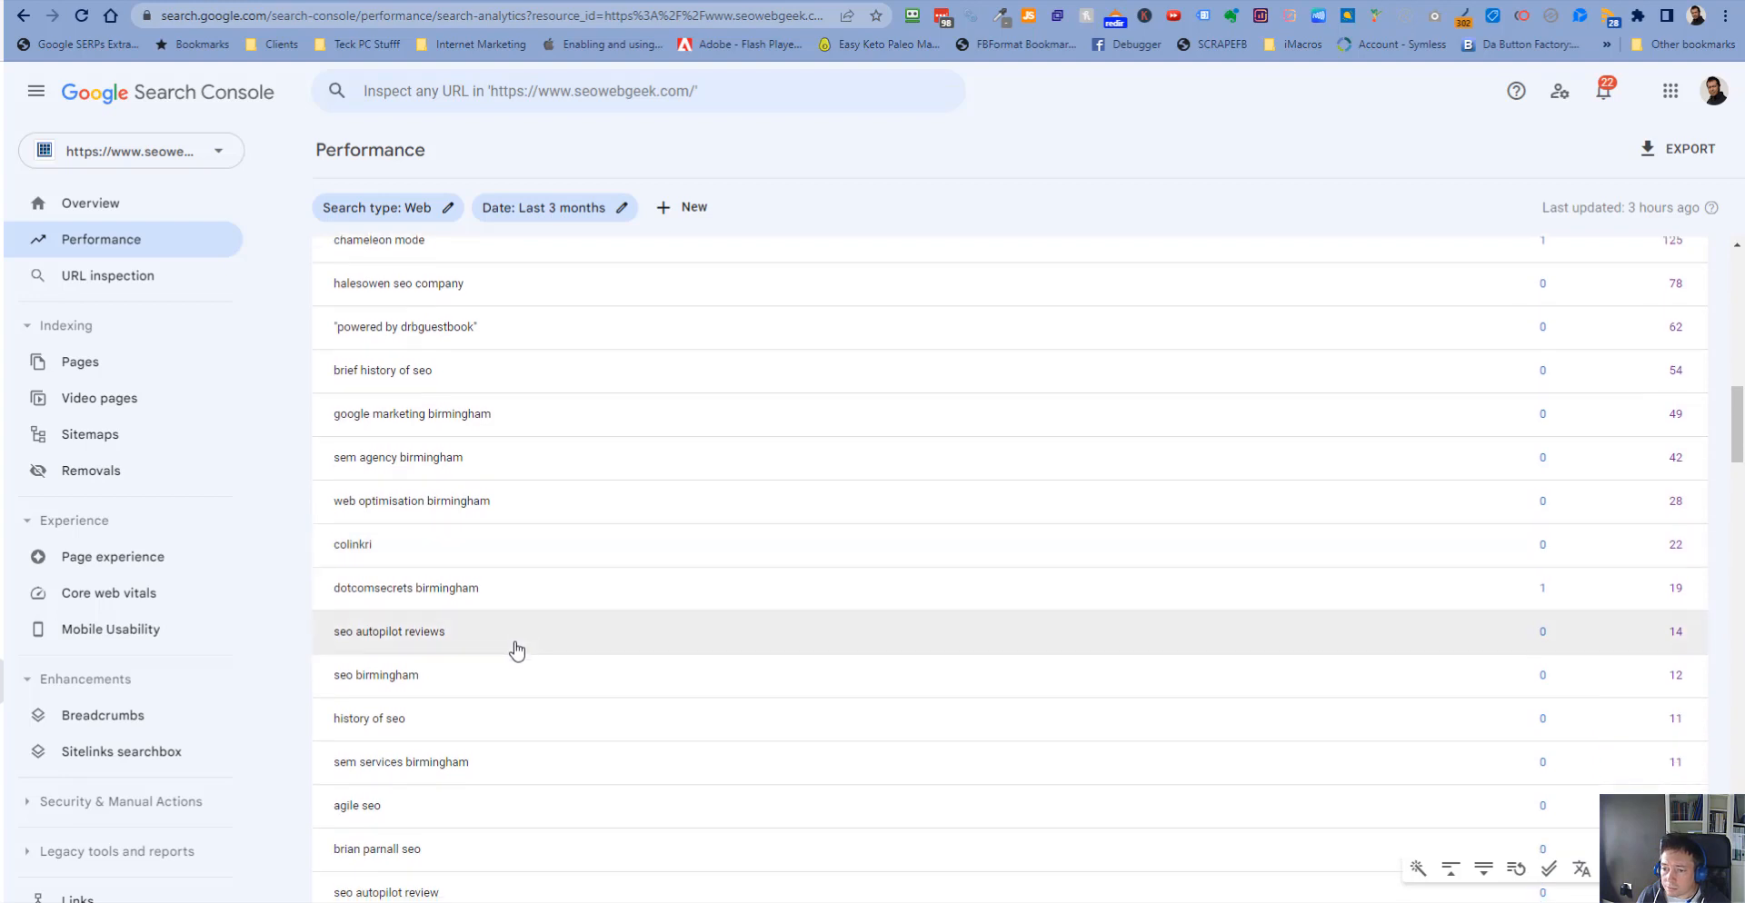
{"action": "scroll", "coordinate": [517, 650], "scroll_direction": "down", "scroll_amount": 4}
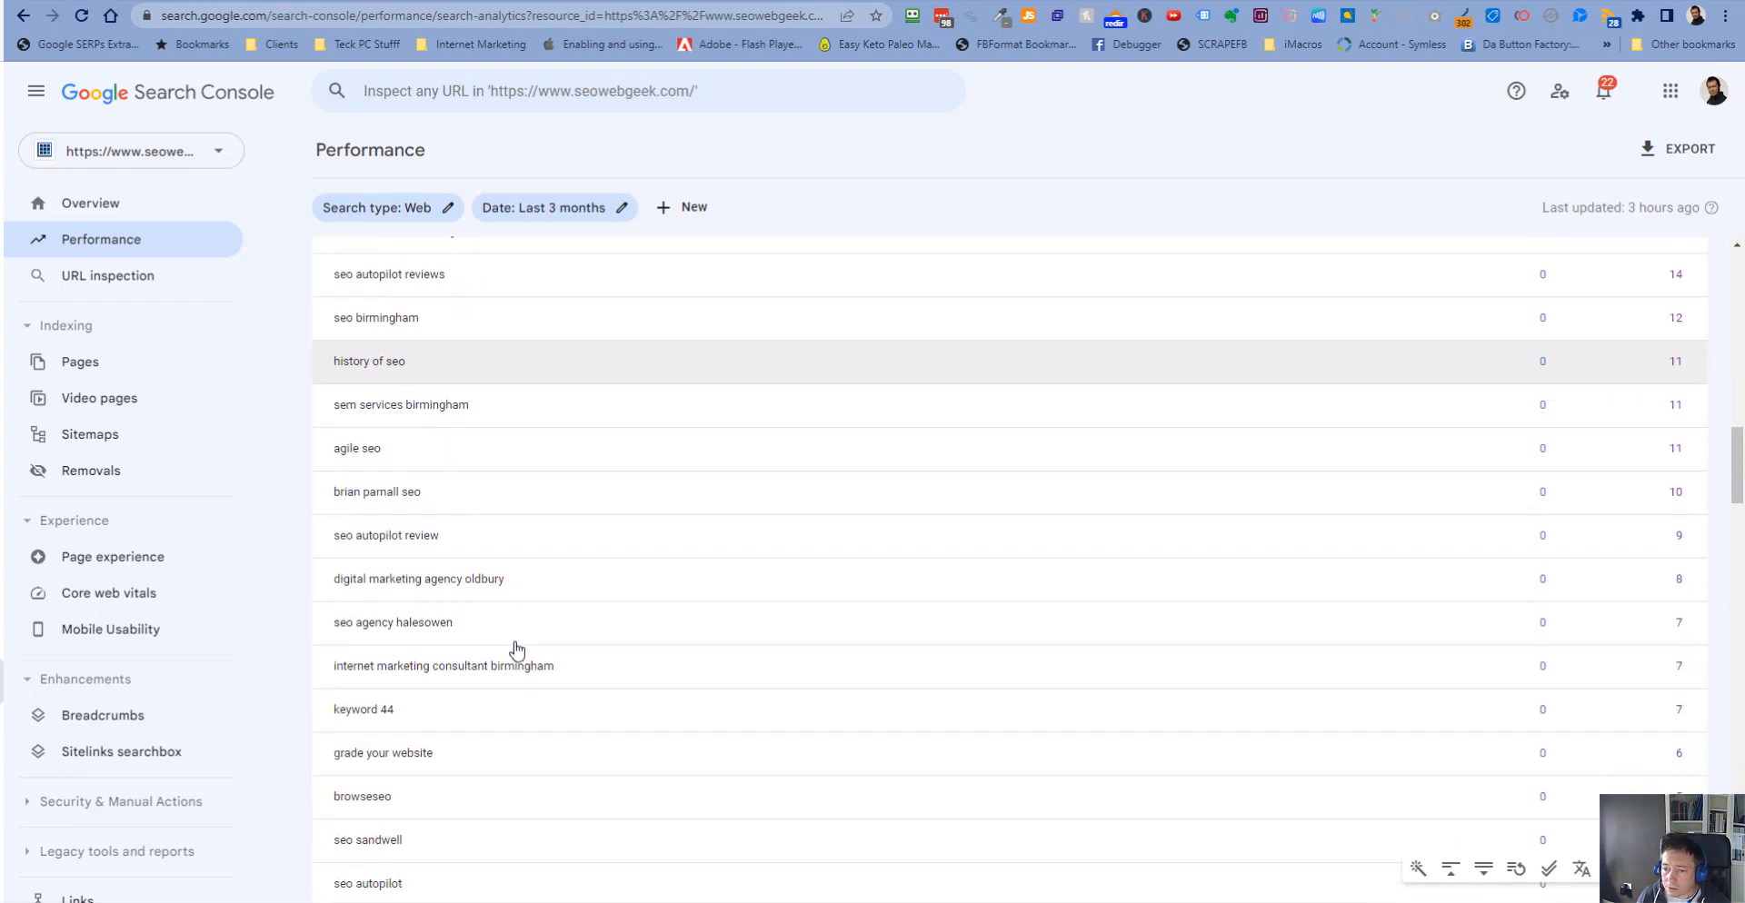
{"action": "scroll", "coordinate": [516, 650], "scroll_direction": "down", "scroll_amount": 1}
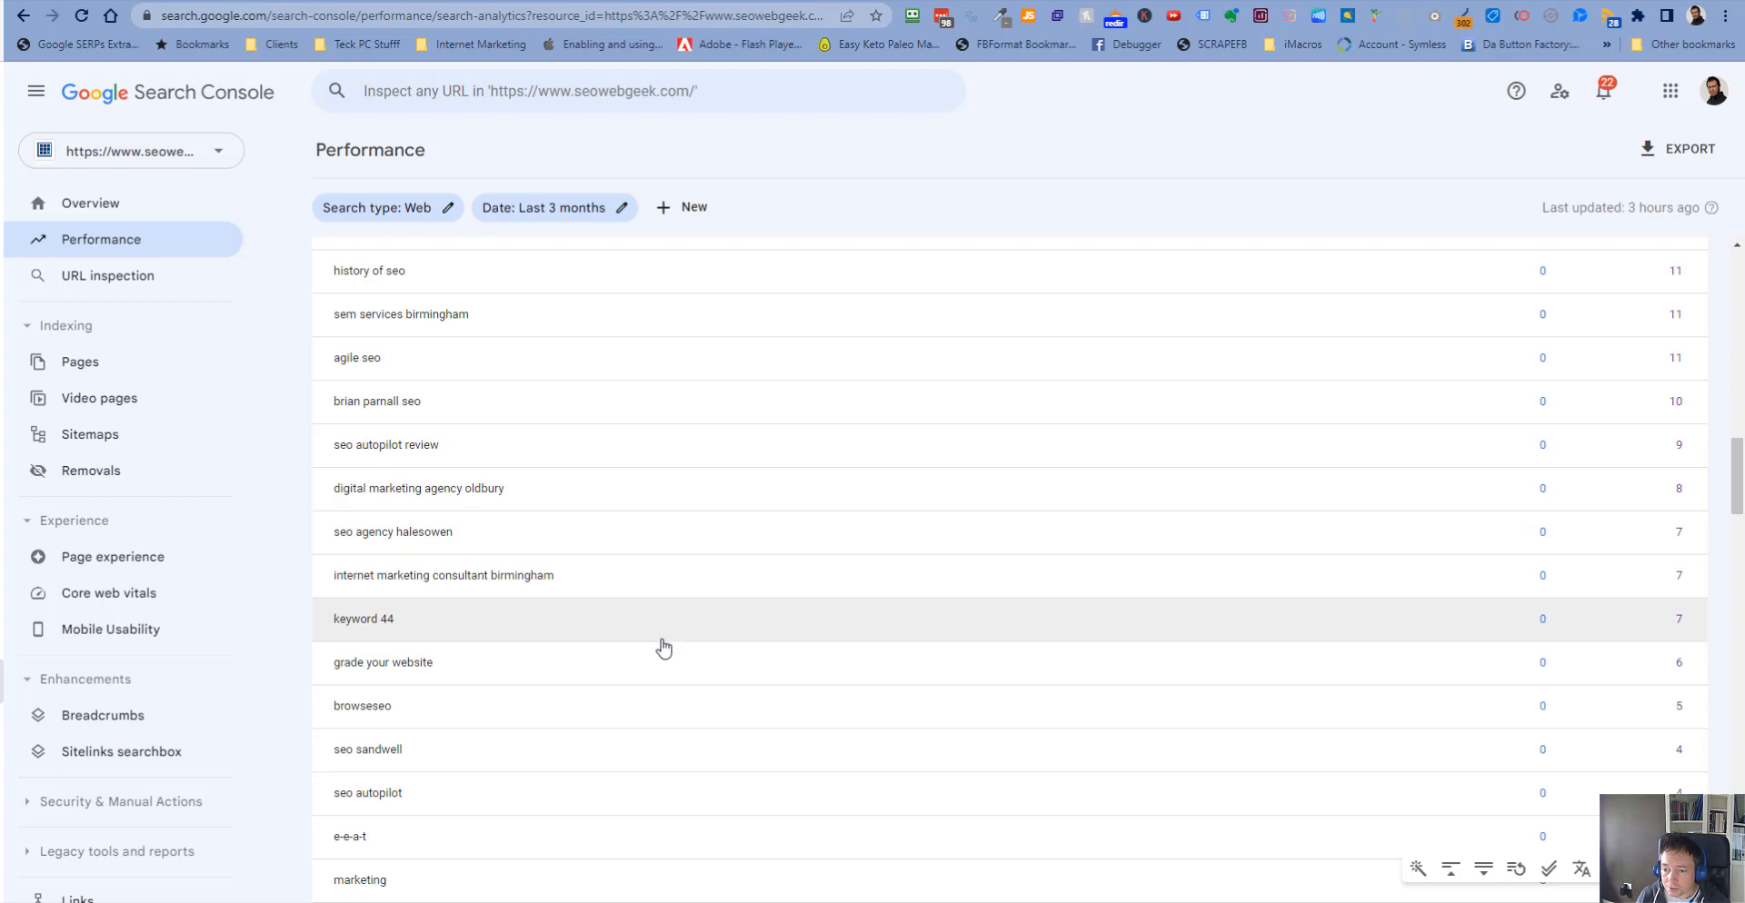
{"action": "scroll", "coordinate": [661, 645], "scroll_direction": "down", "scroll_amount": 2}
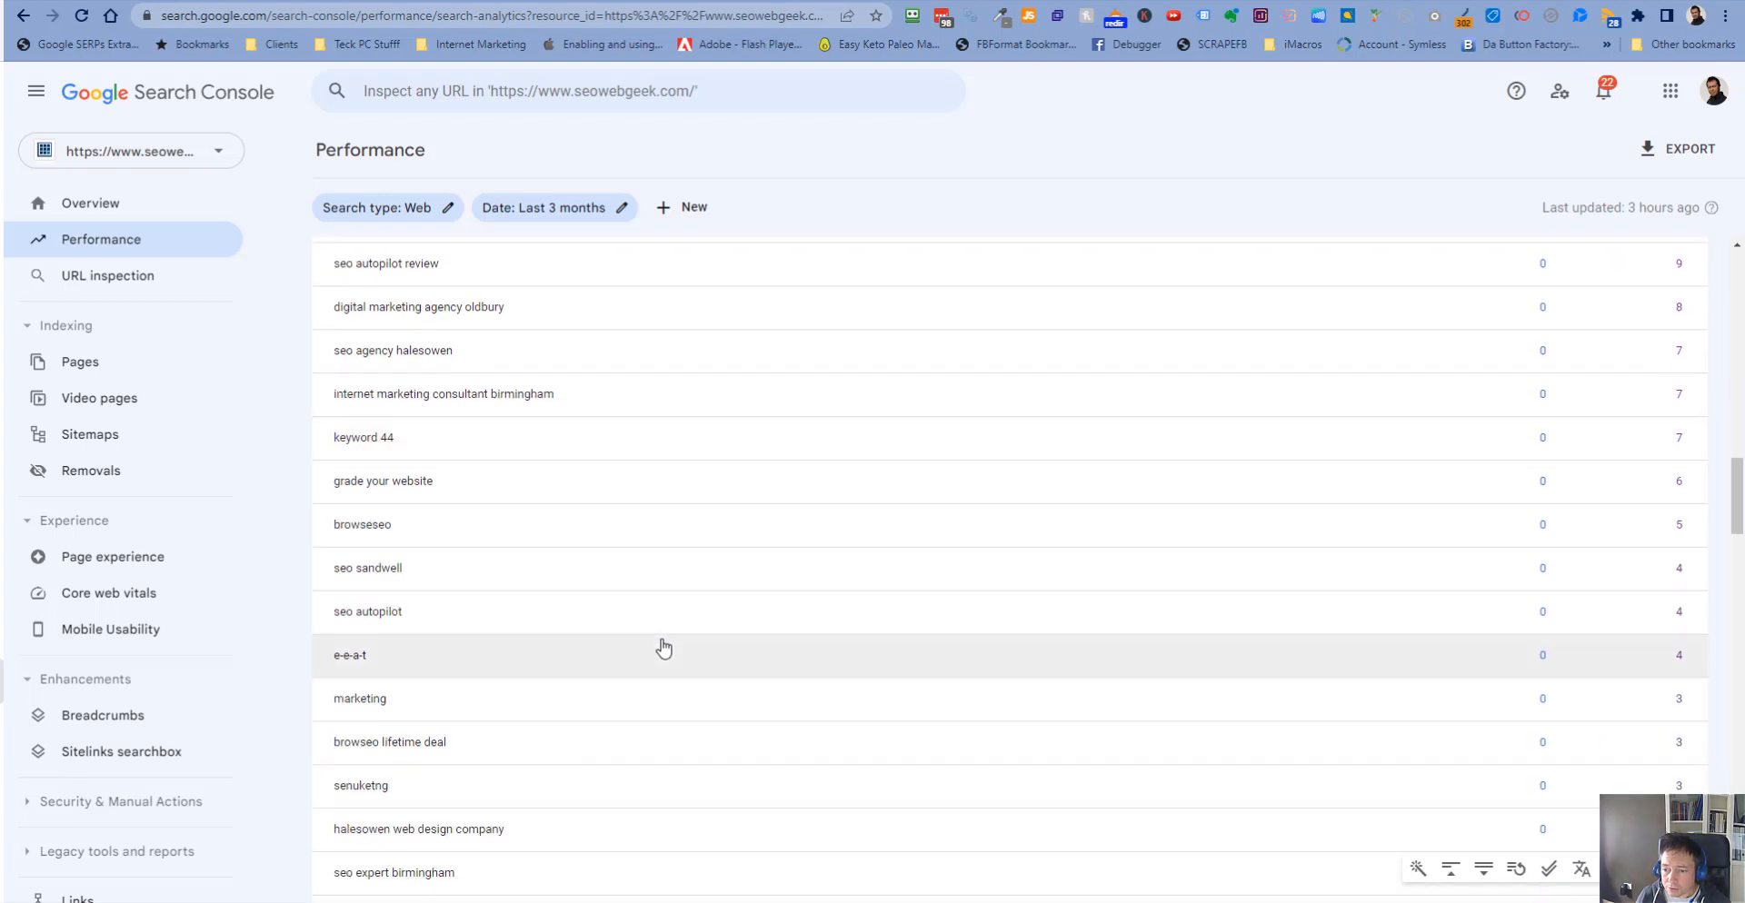
{"action": "scroll", "coordinate": [664, 647], "scroll_direction": "down", "scroll_amount": 4}
{"action": "scroll", "coordinate": [670, 662], "scroll_direction": "up", "scroll_amount": 5}
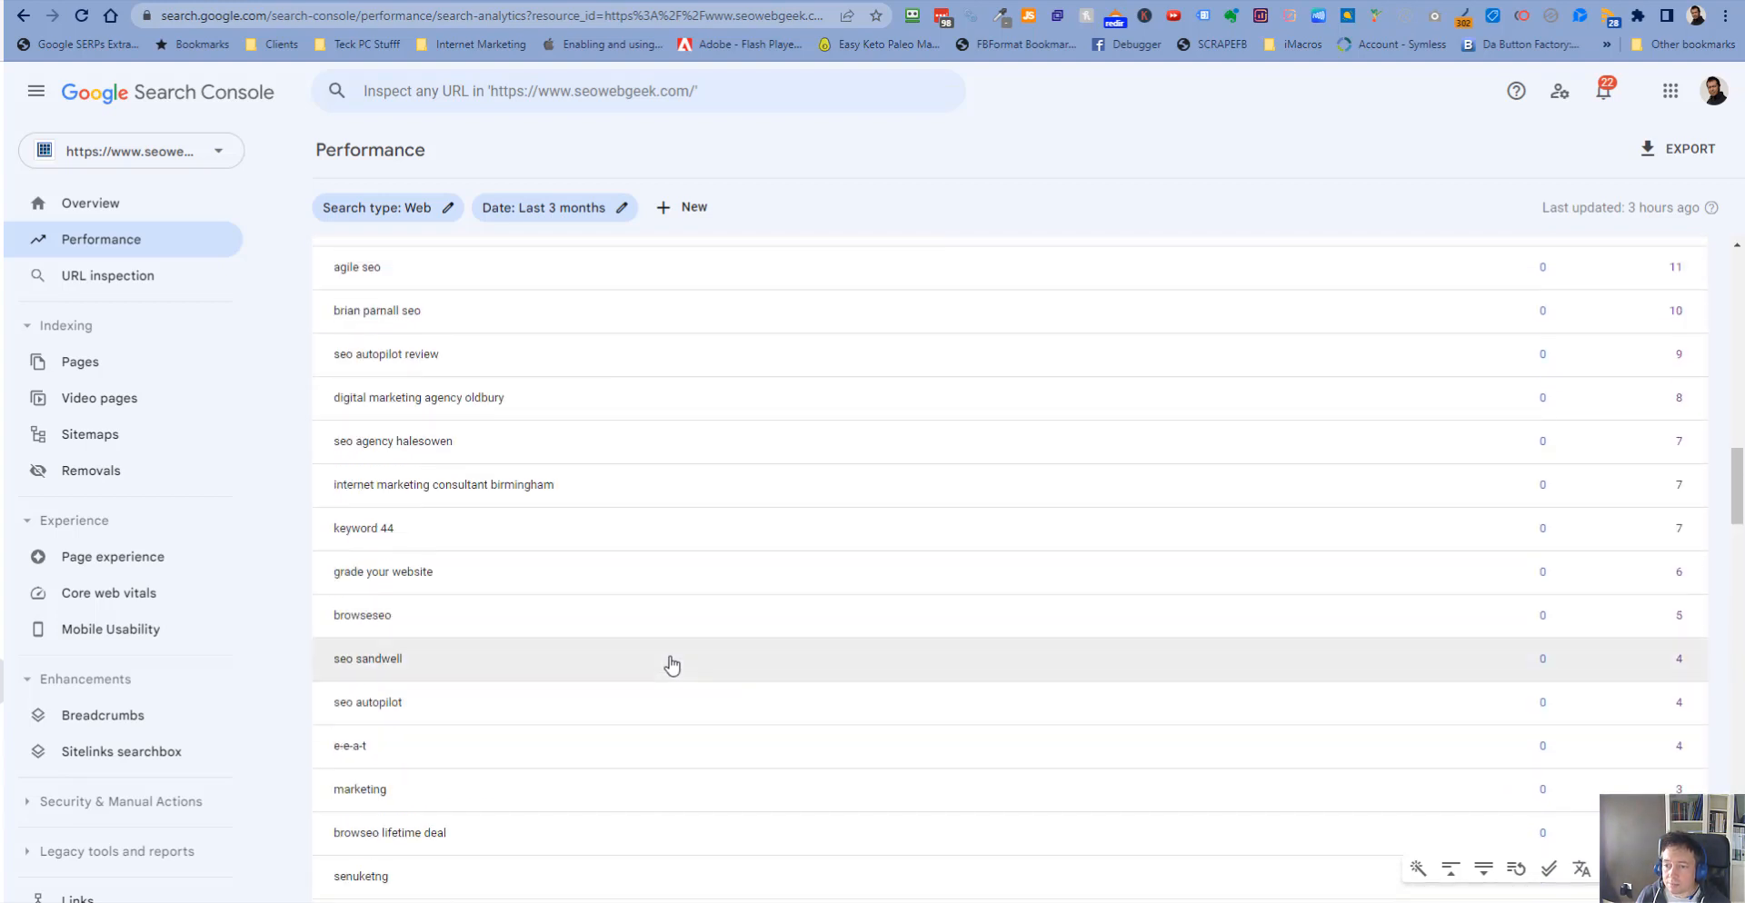
{"action": "scroll", "coordinate": [672, 666], "scroll_direction": "up", "scroll_amount": 10}
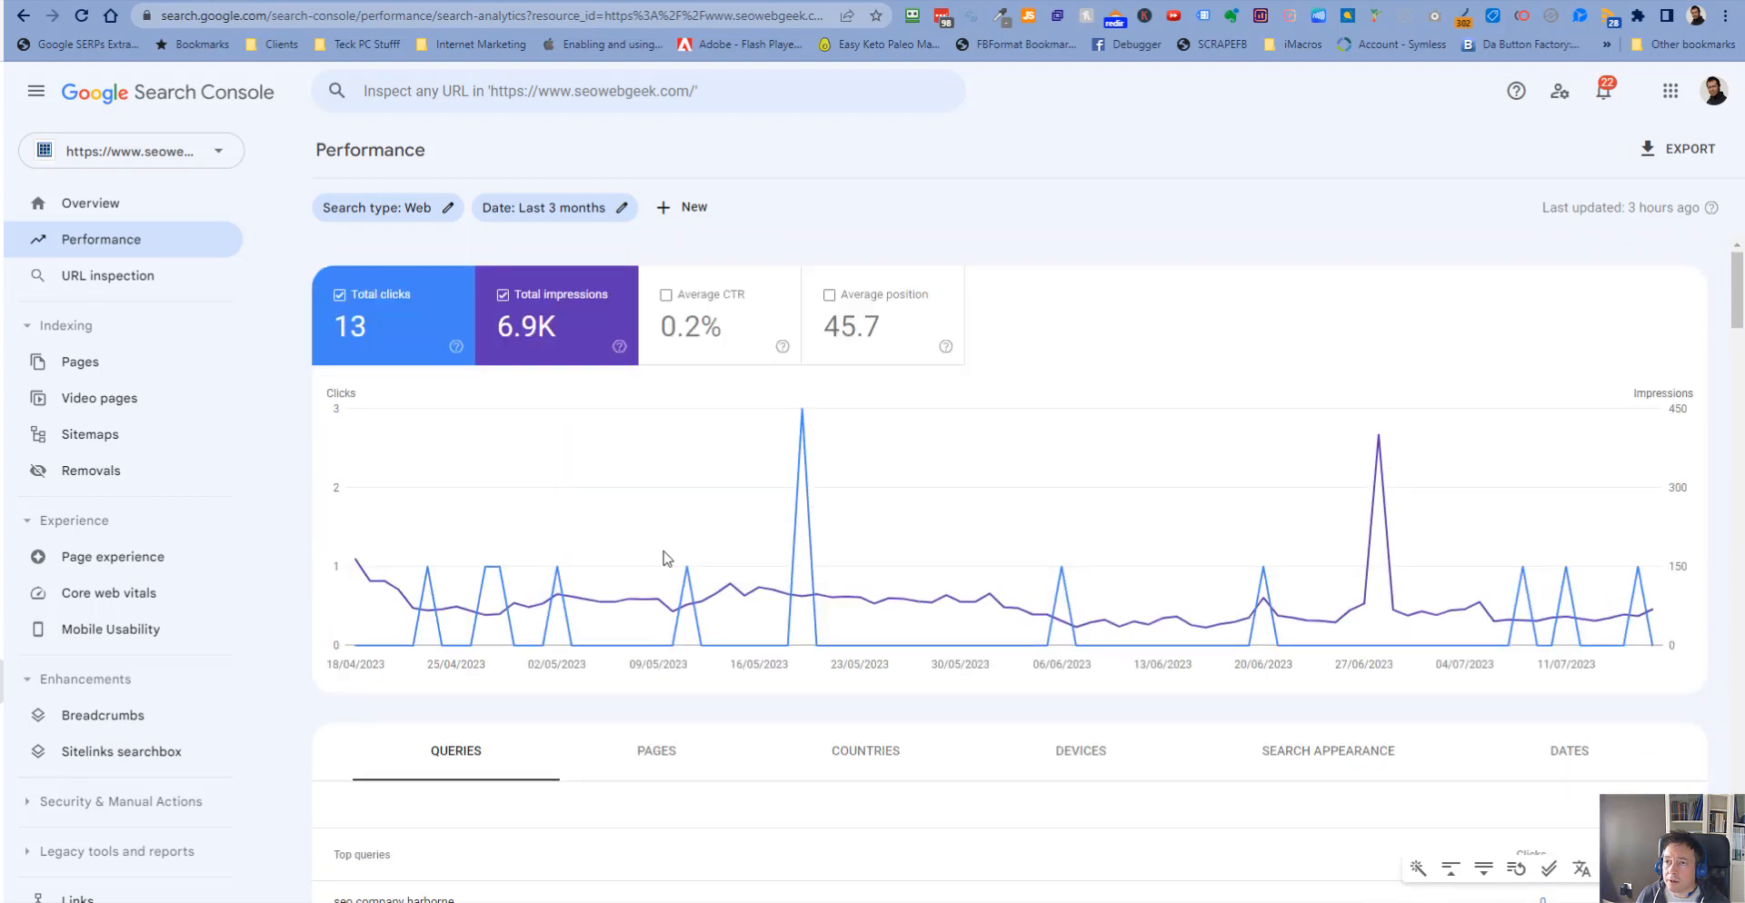
{"action": "left_click", "coordinate": [553, 1]}
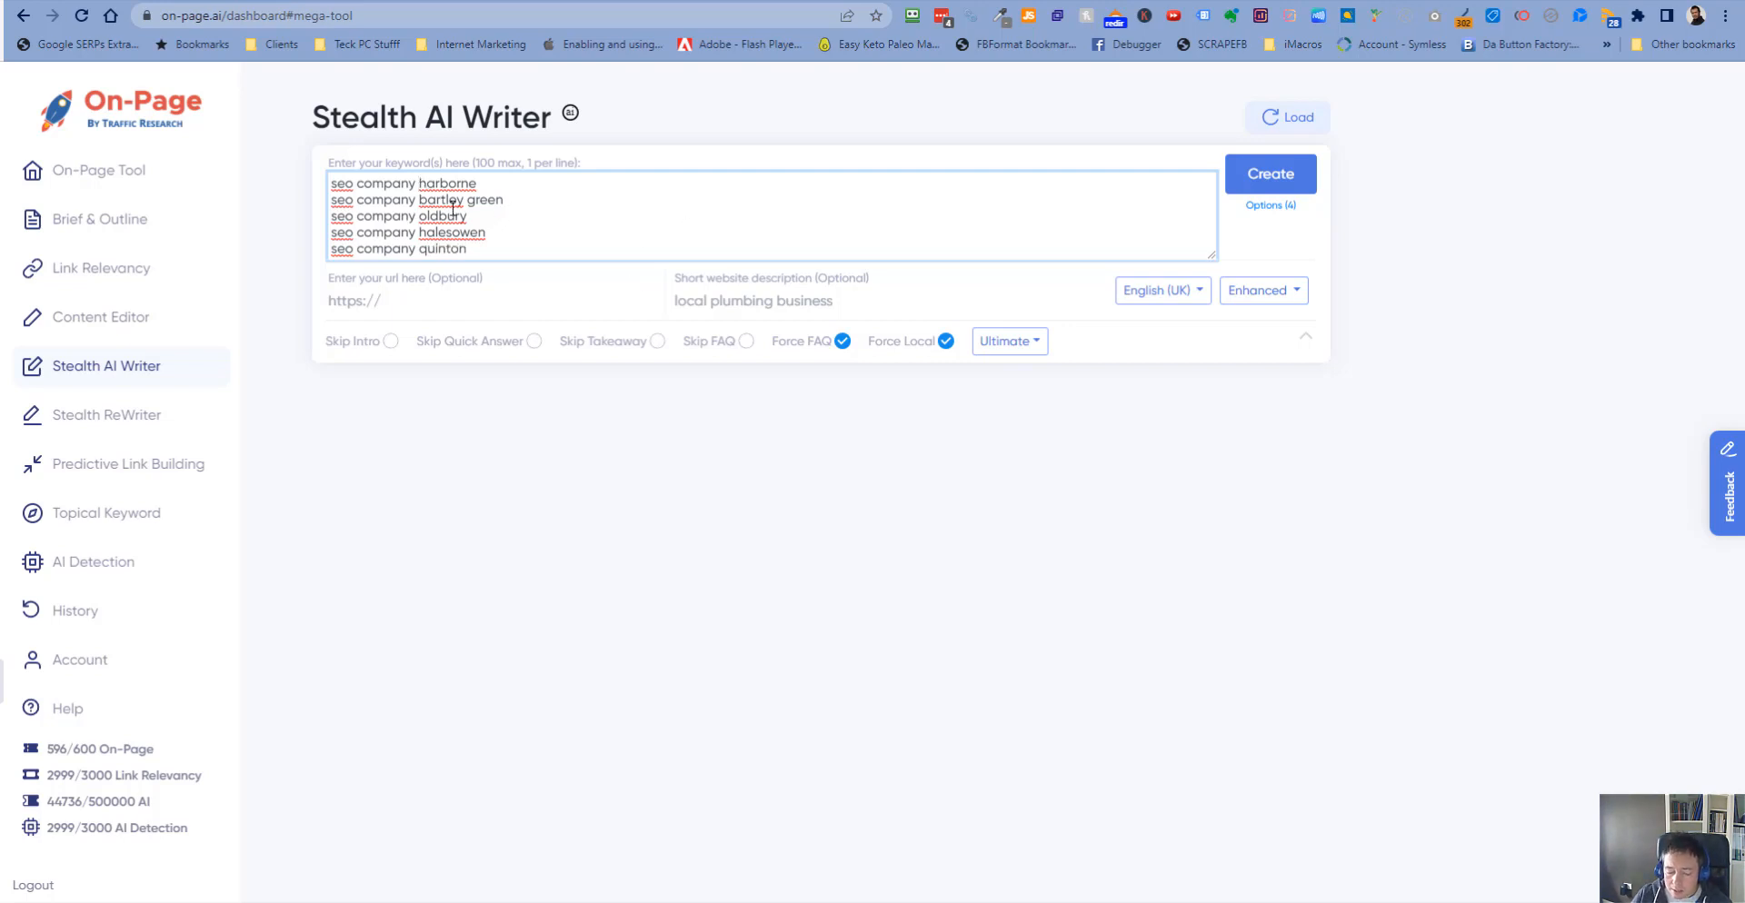
- Insert "and services" after "seo company" in the first two keyword lines
{"action": "type", "text": "and "}
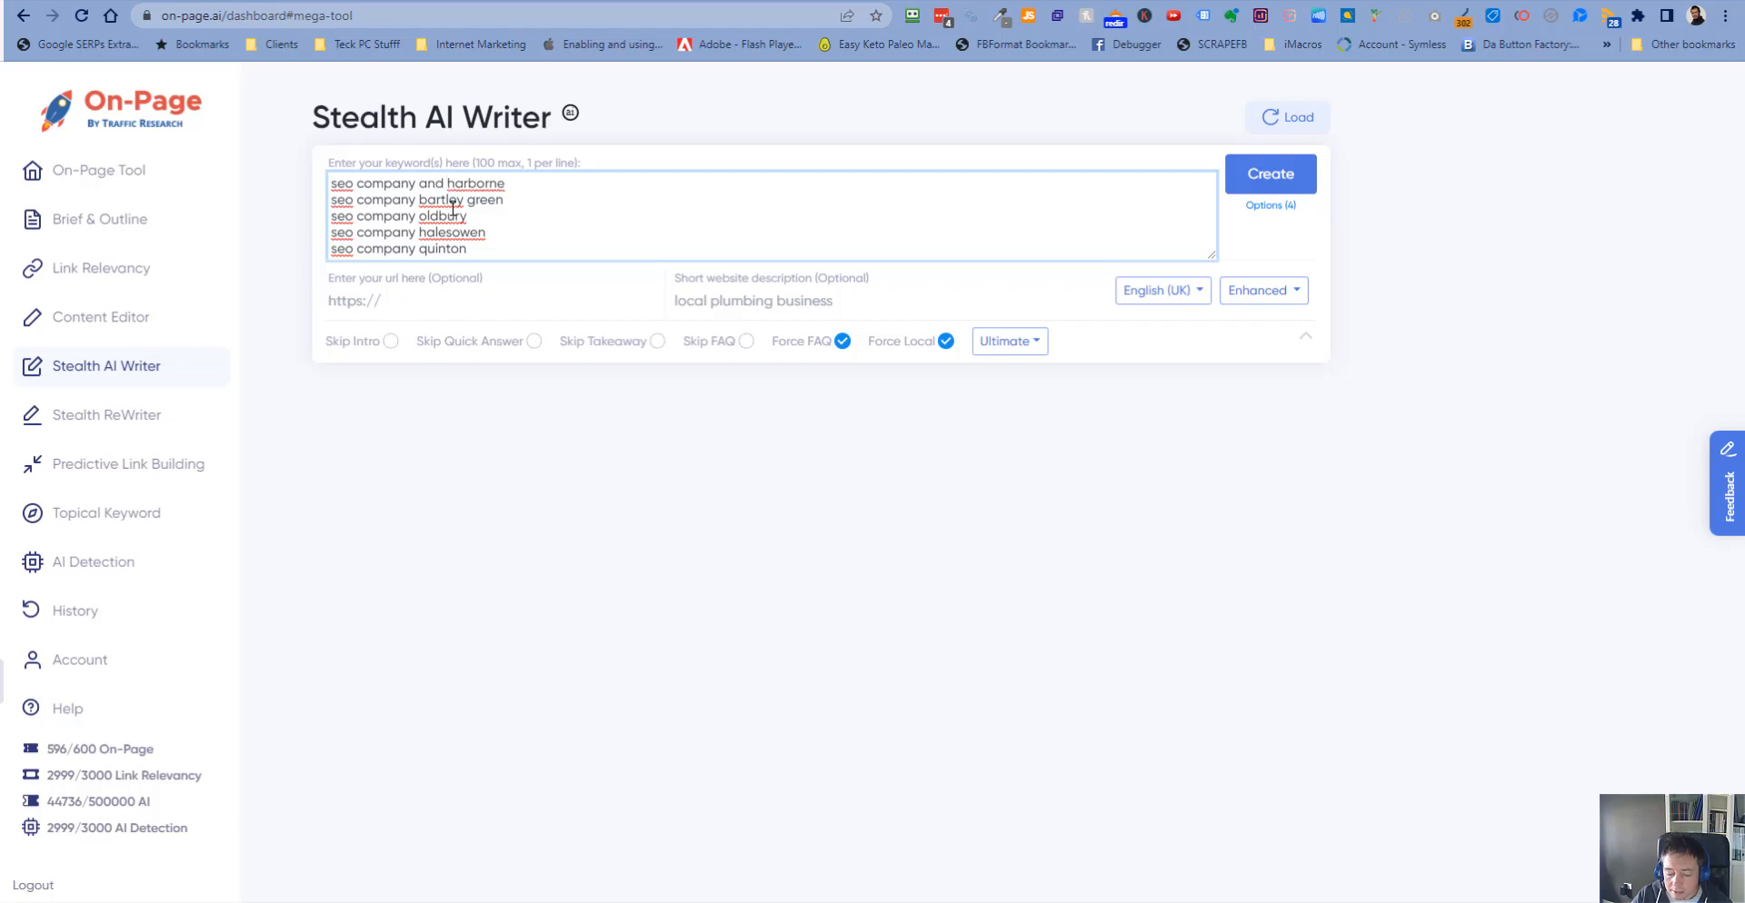
{"action": "type", "text": "ser"}
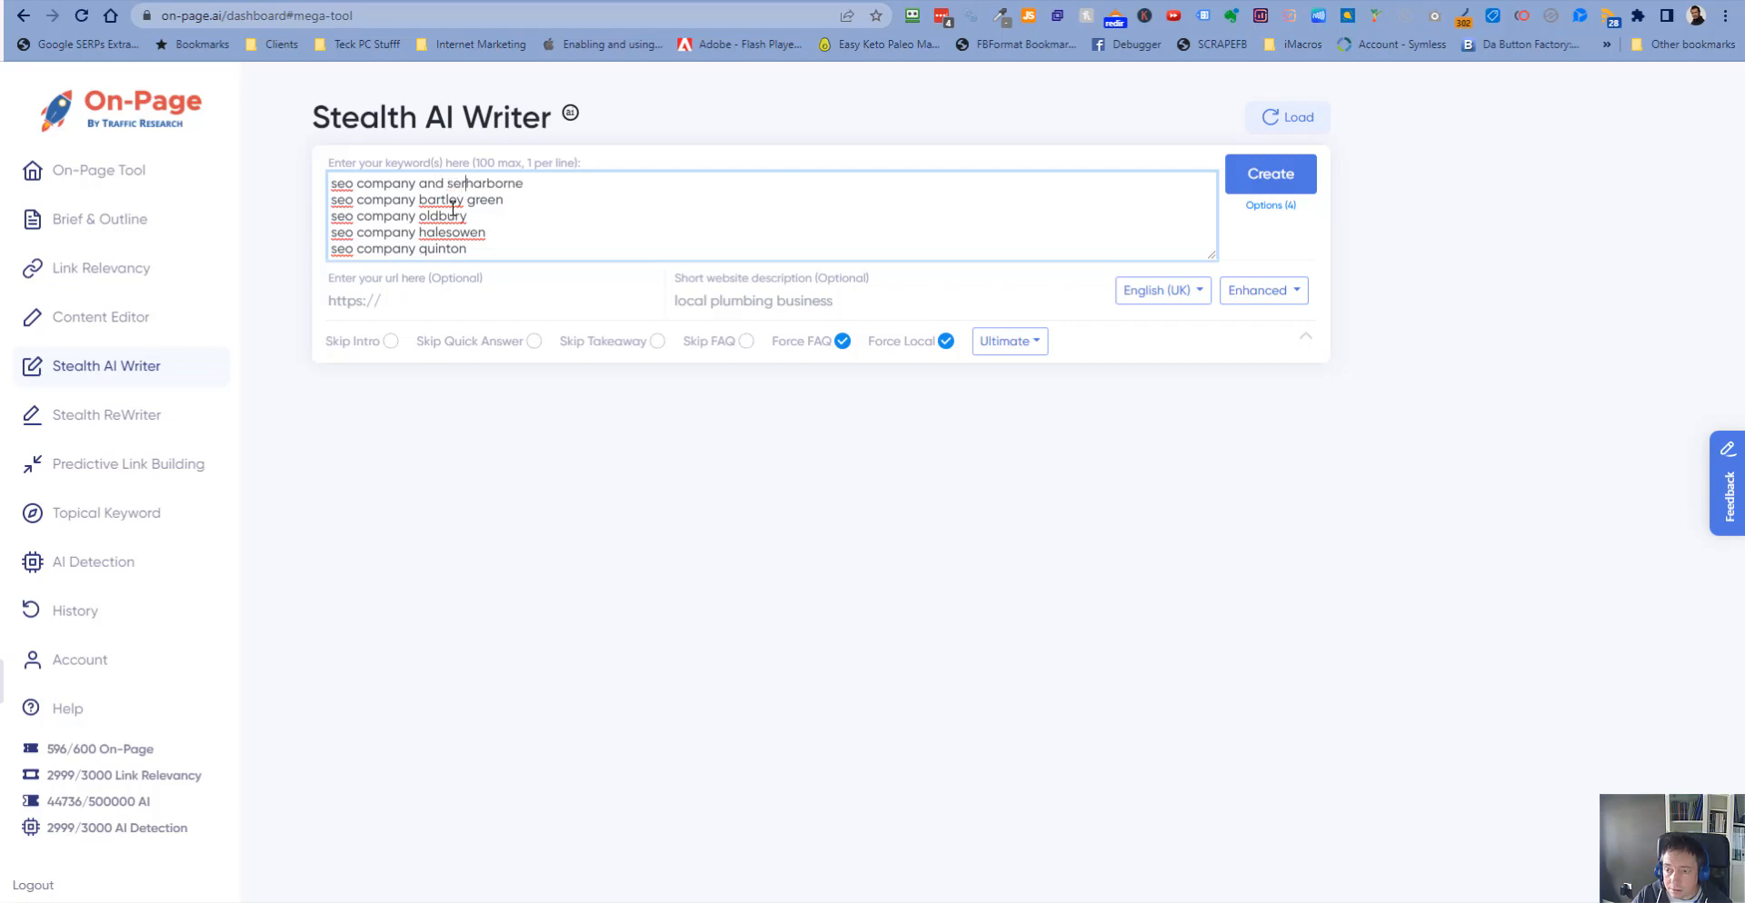
{"action": "type", "text": "vices harborne seo"}
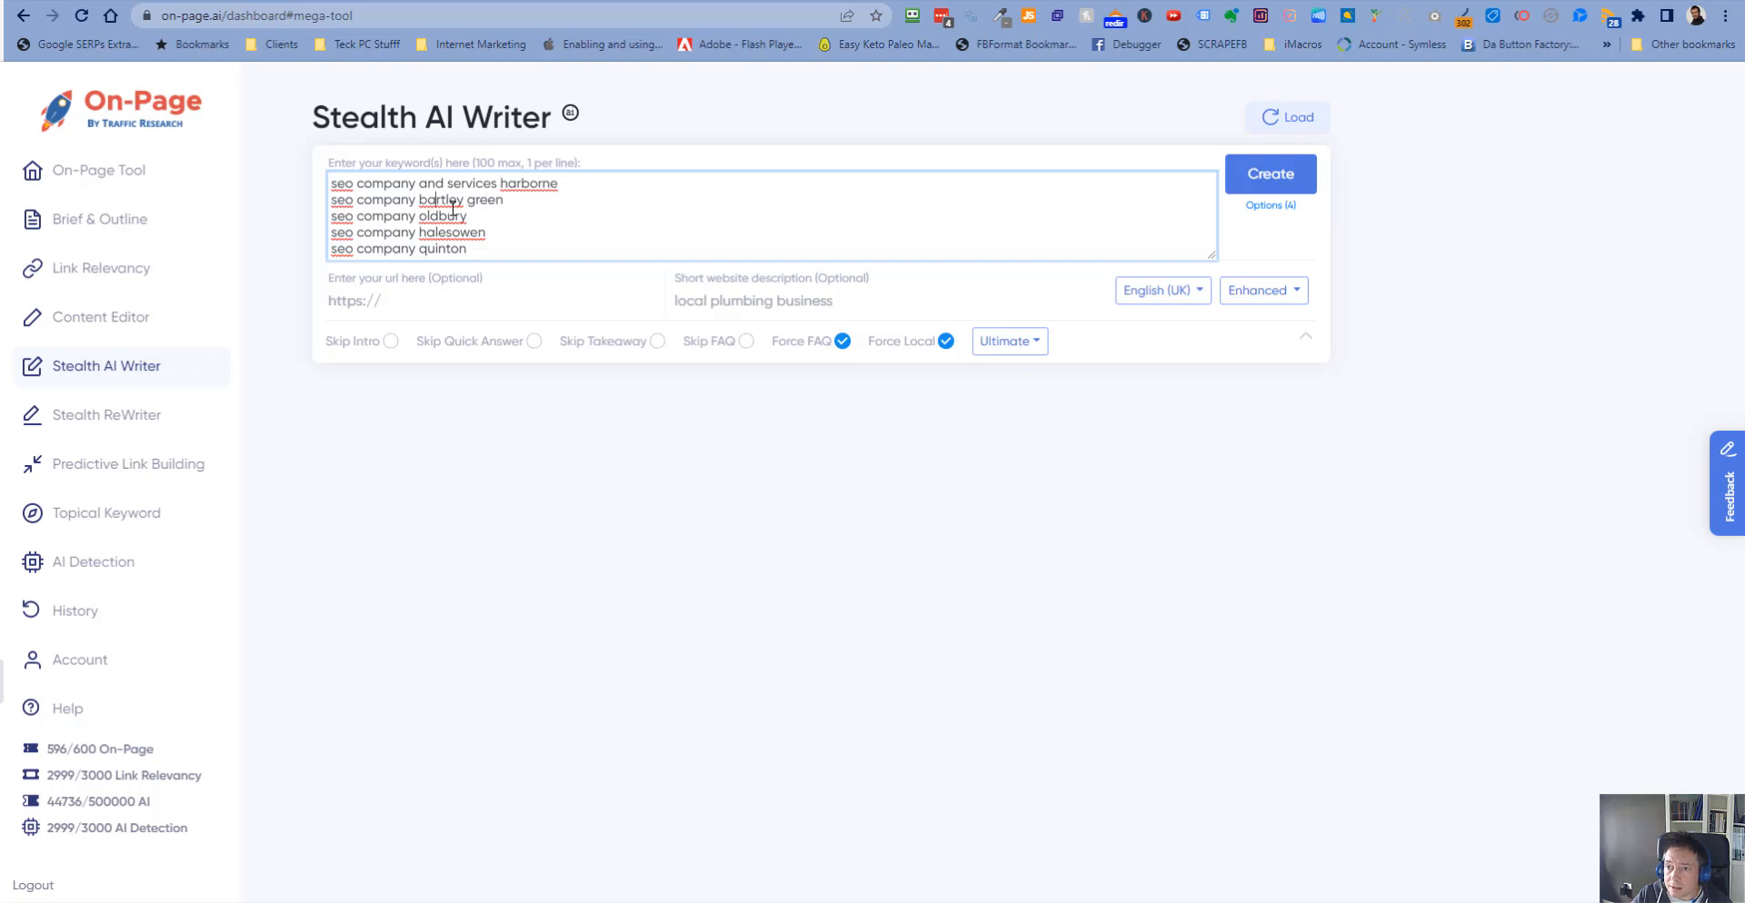
{"action": "type", "text": " comp"}
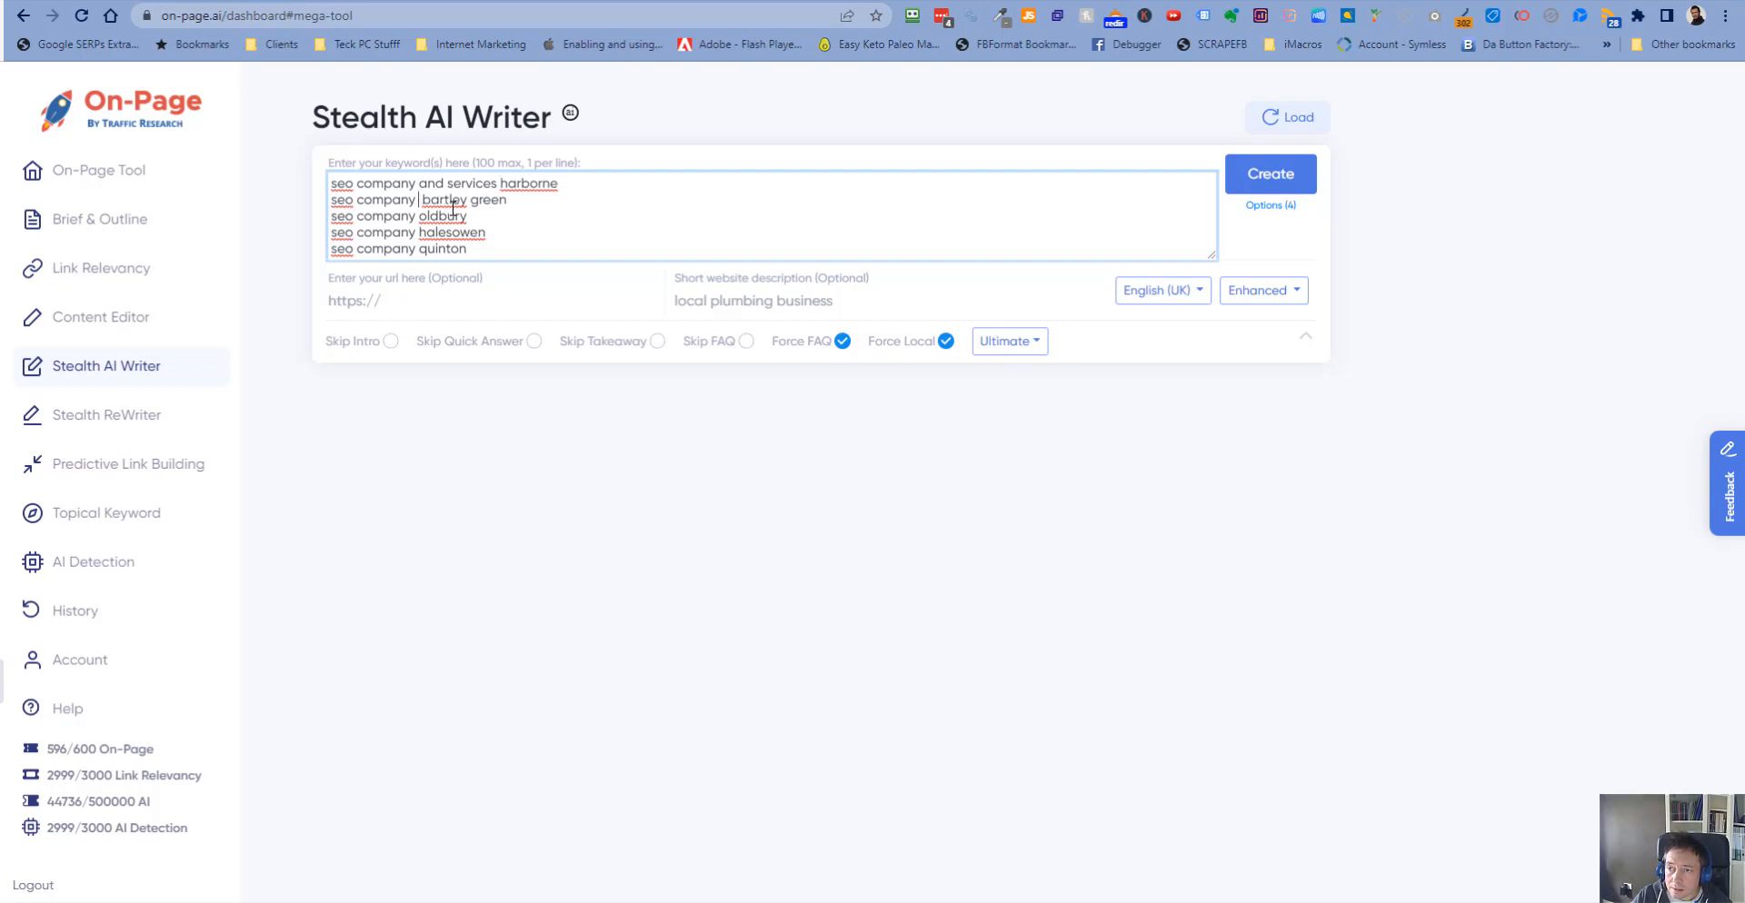
{"action": "type", "text": "an"}
{"action": "type", "text": "service"}
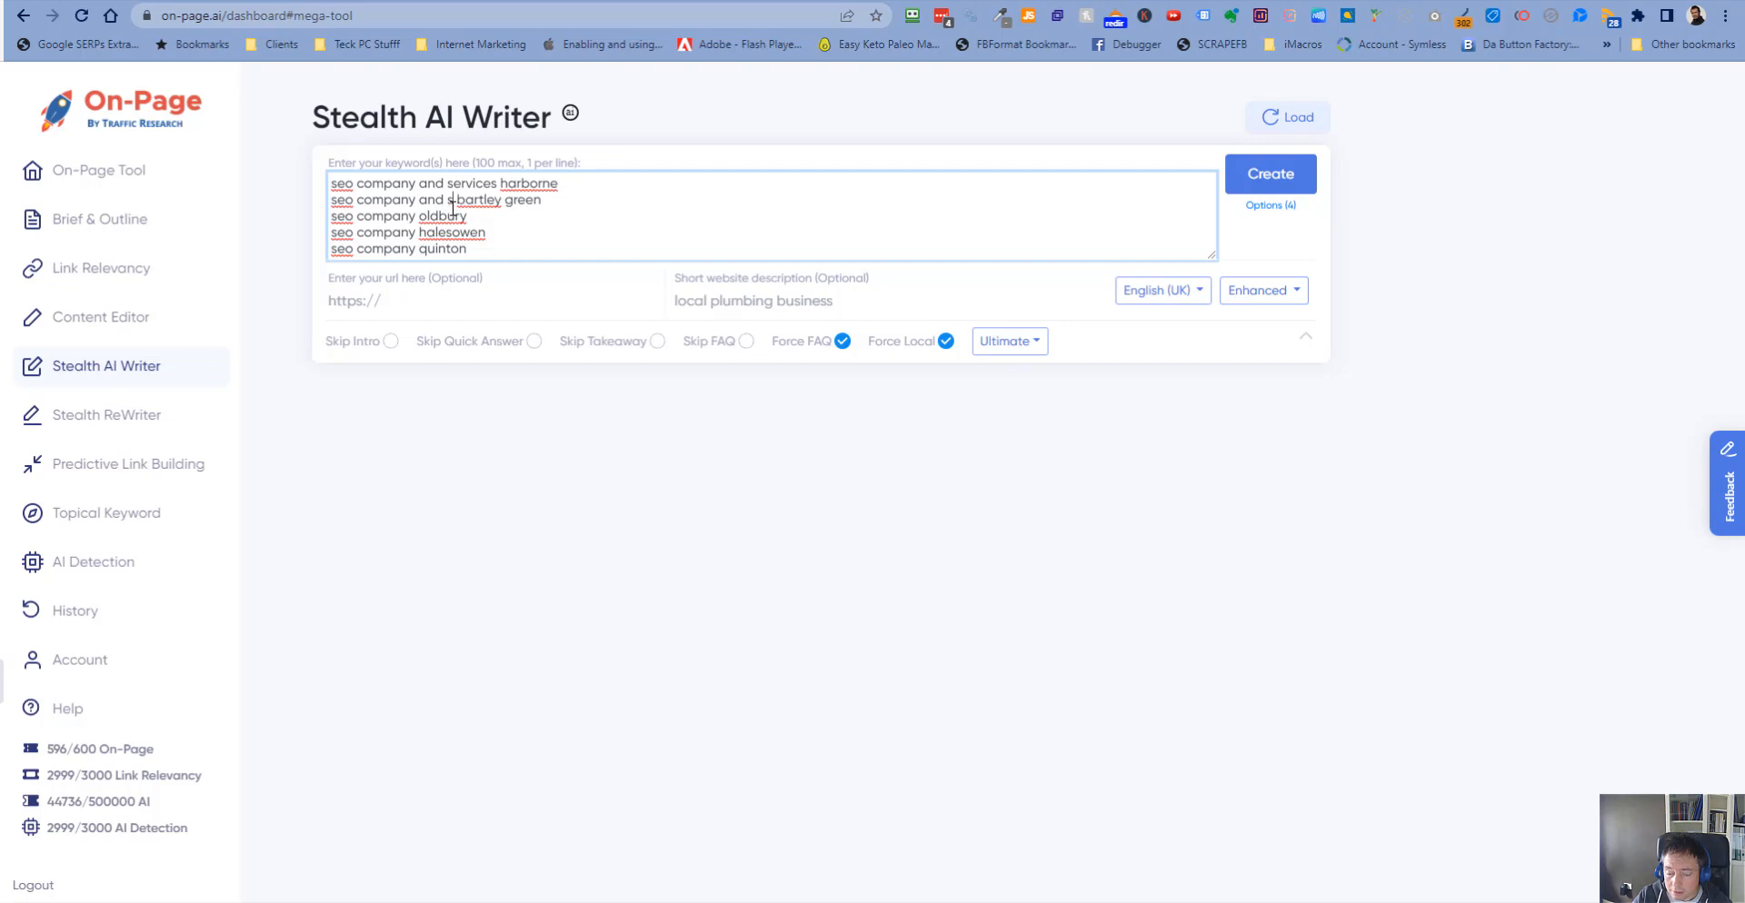
{"action": "type", "text": "s"}
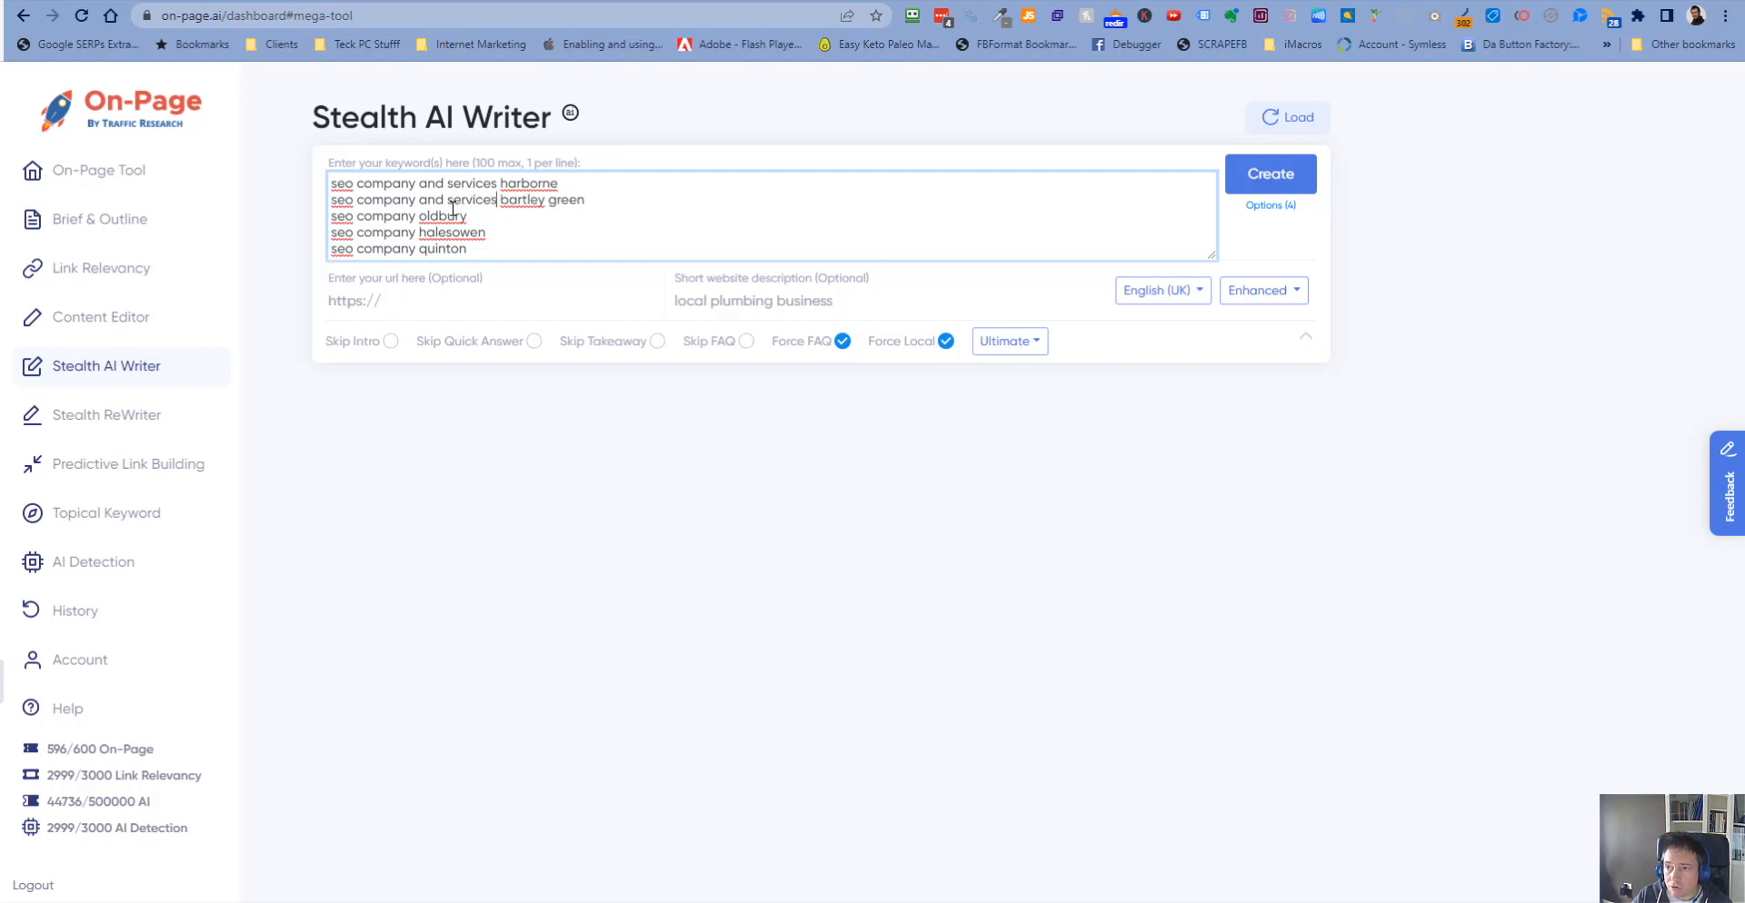
- Copy "and services" and add it after "seo company" in the oldbury, halesowen and quinton keyword lines
{"action": "key", "text": "shift+Left"}
{"action": "key", "text": "shift+Left"}
{"action": "key", "text": "shift+Left"}
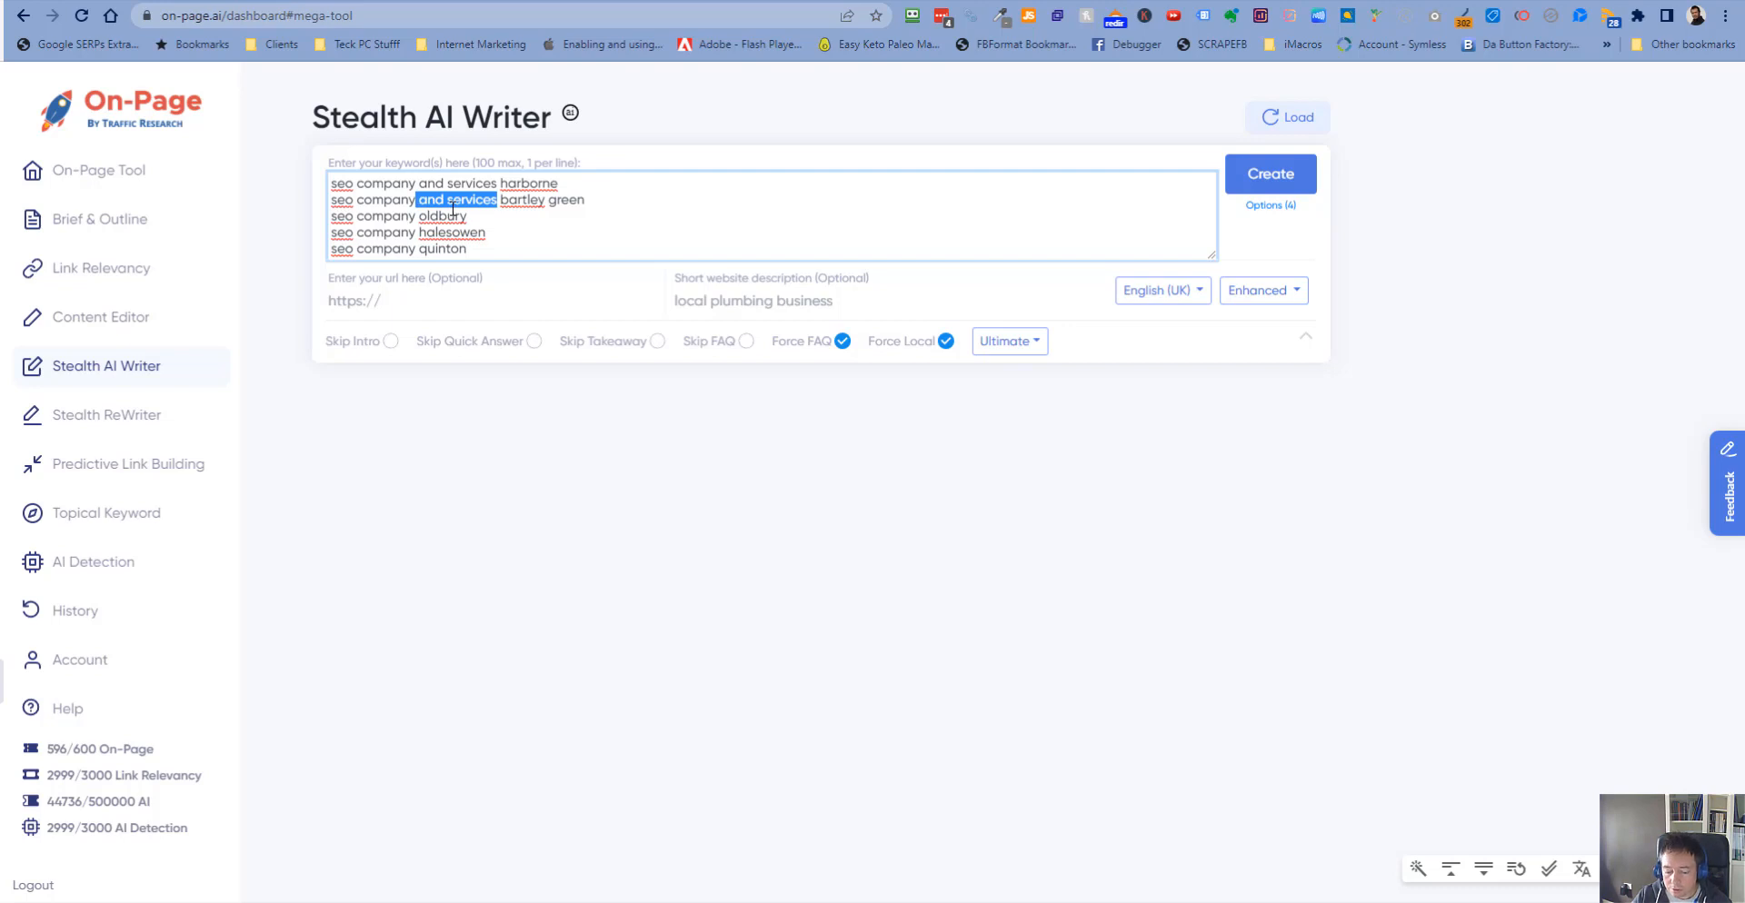
{"action": "key", "text": "Down"}
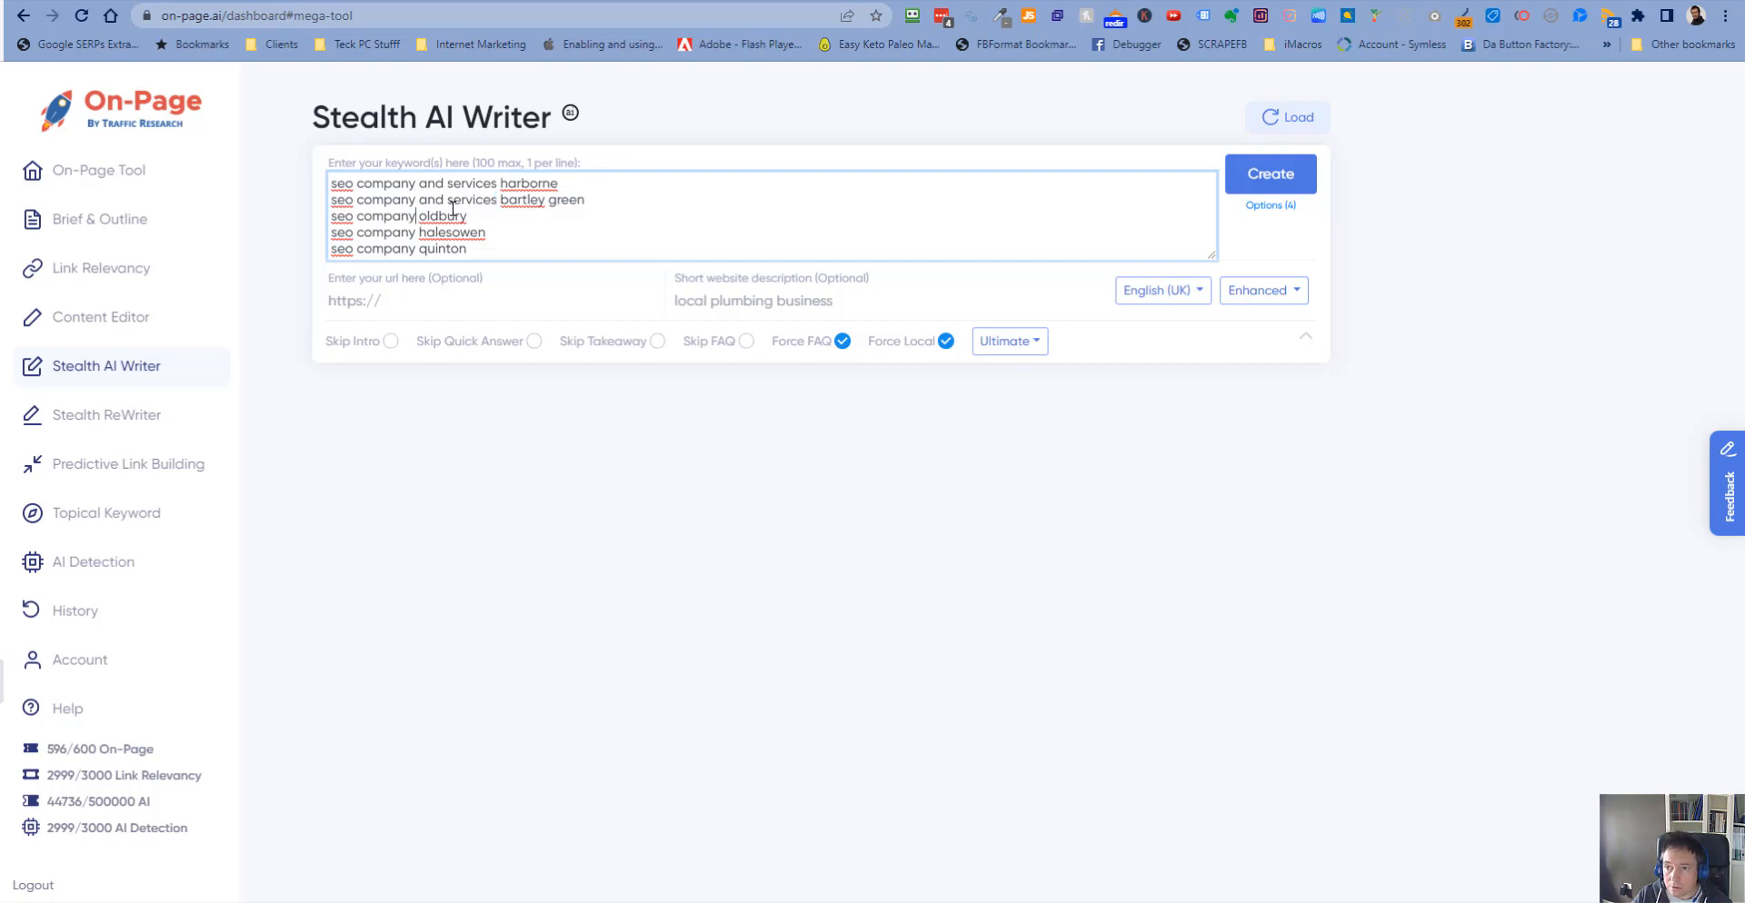
{"action": "type", "text": "and services"}
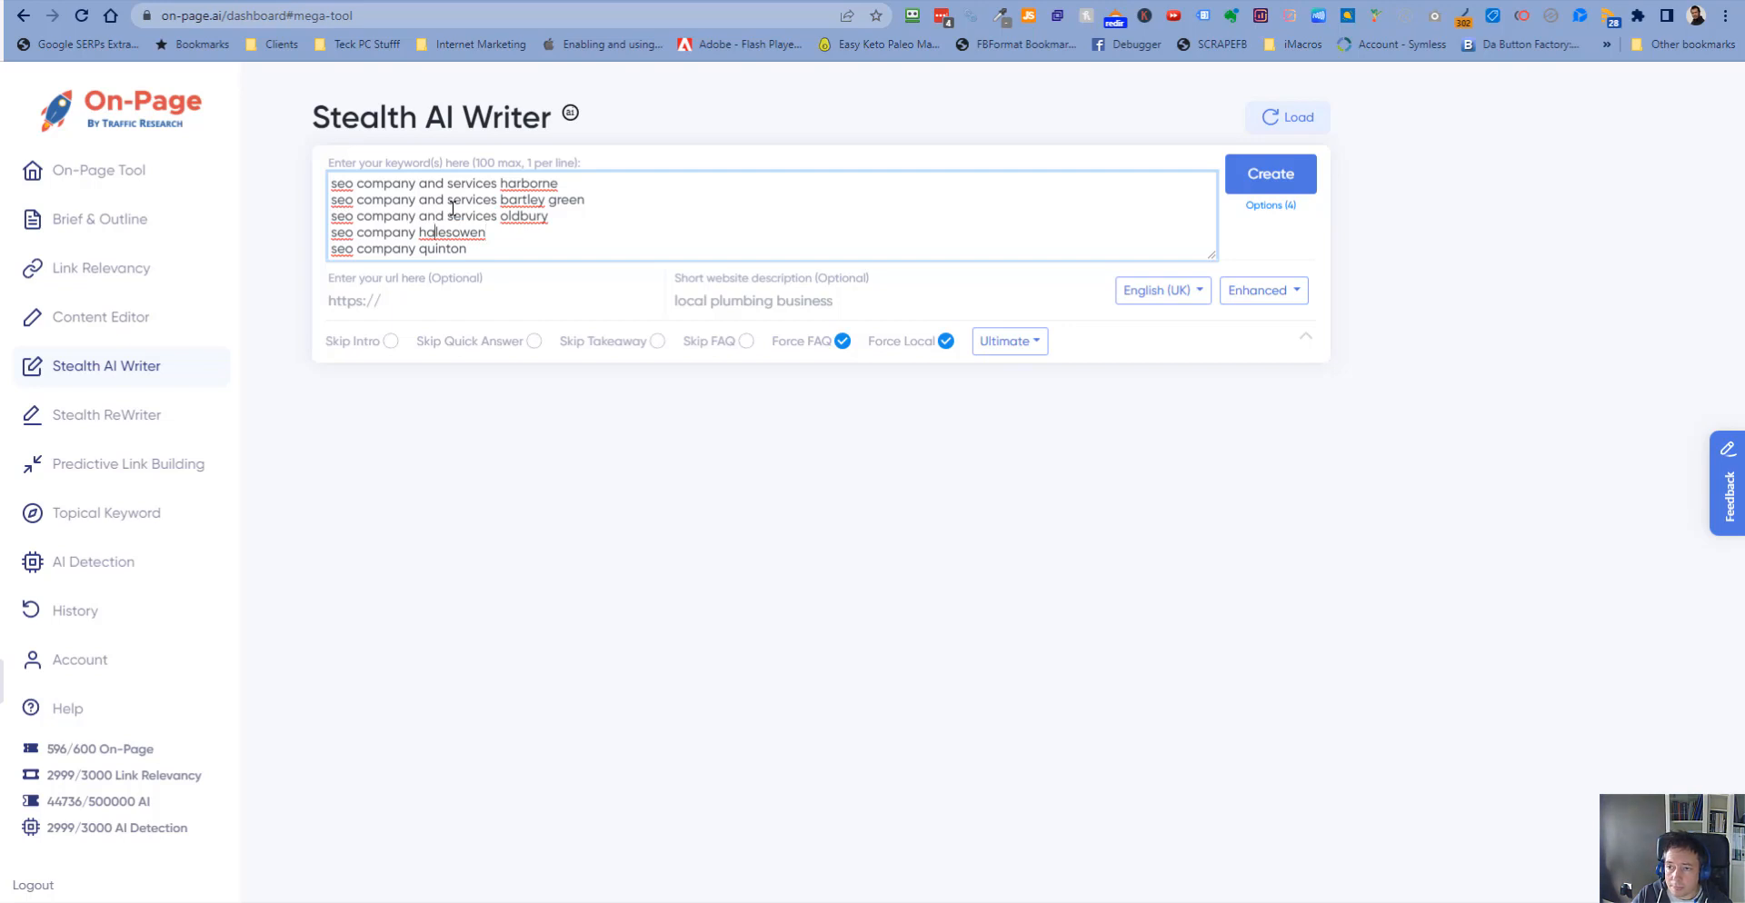
{"action": "key", "text": "Down"}
{"action": "type", "text": "and services"}
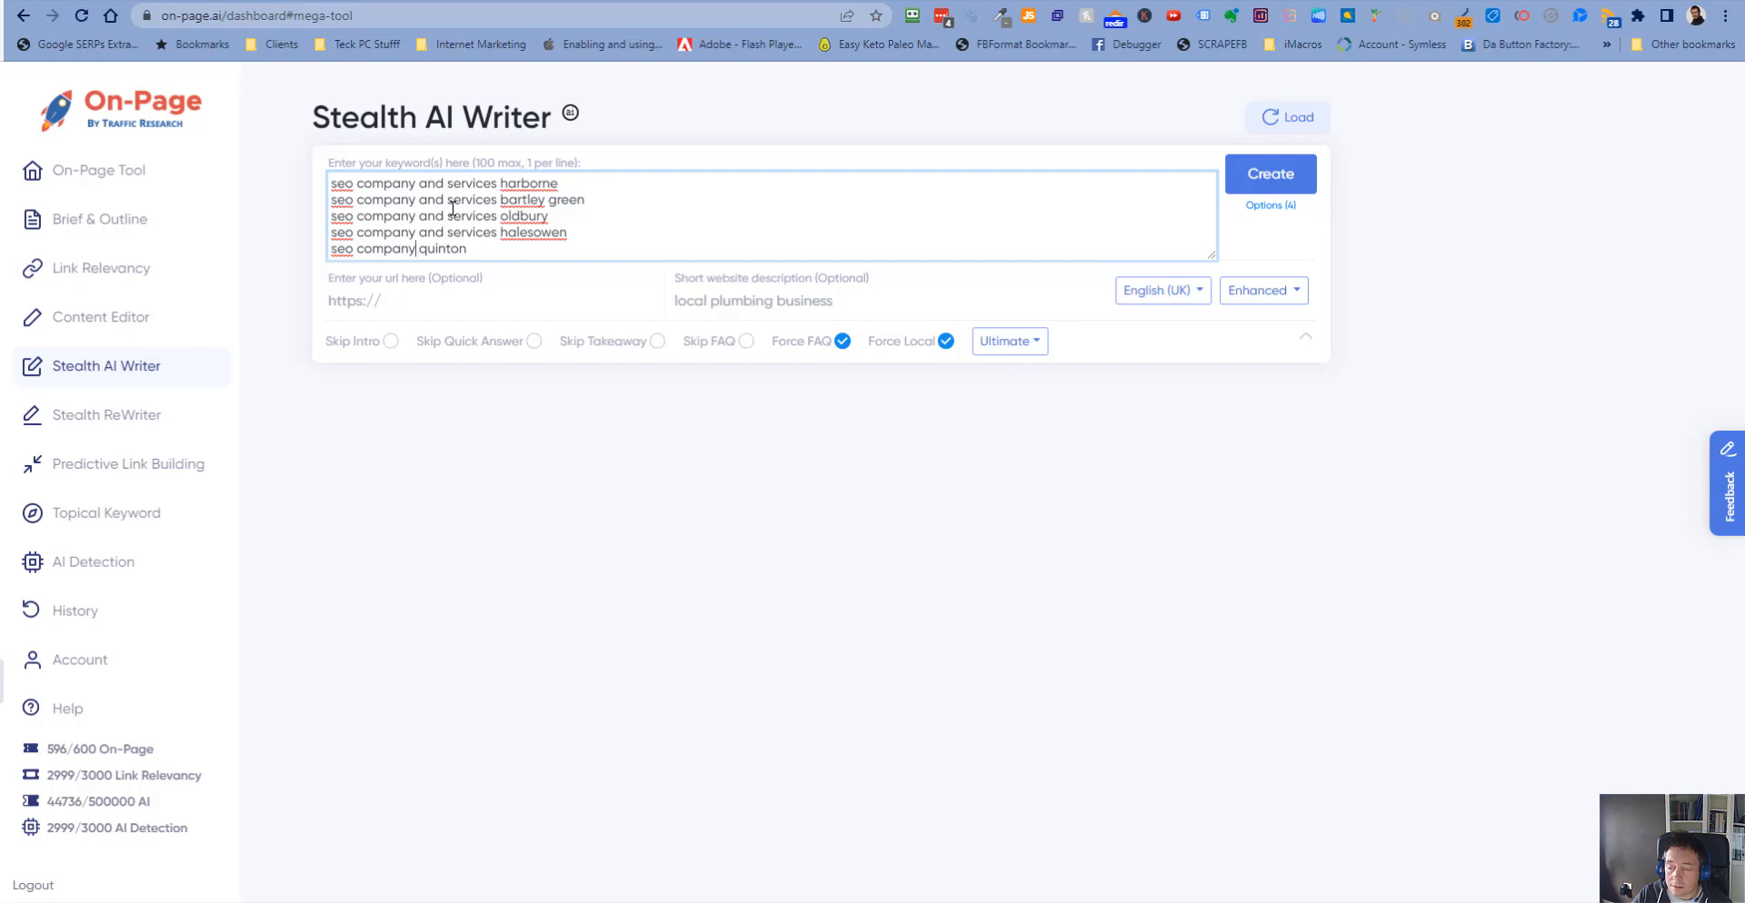
{"action": "key", "text": "Down"}
{"action": "type", "text": "and services"}
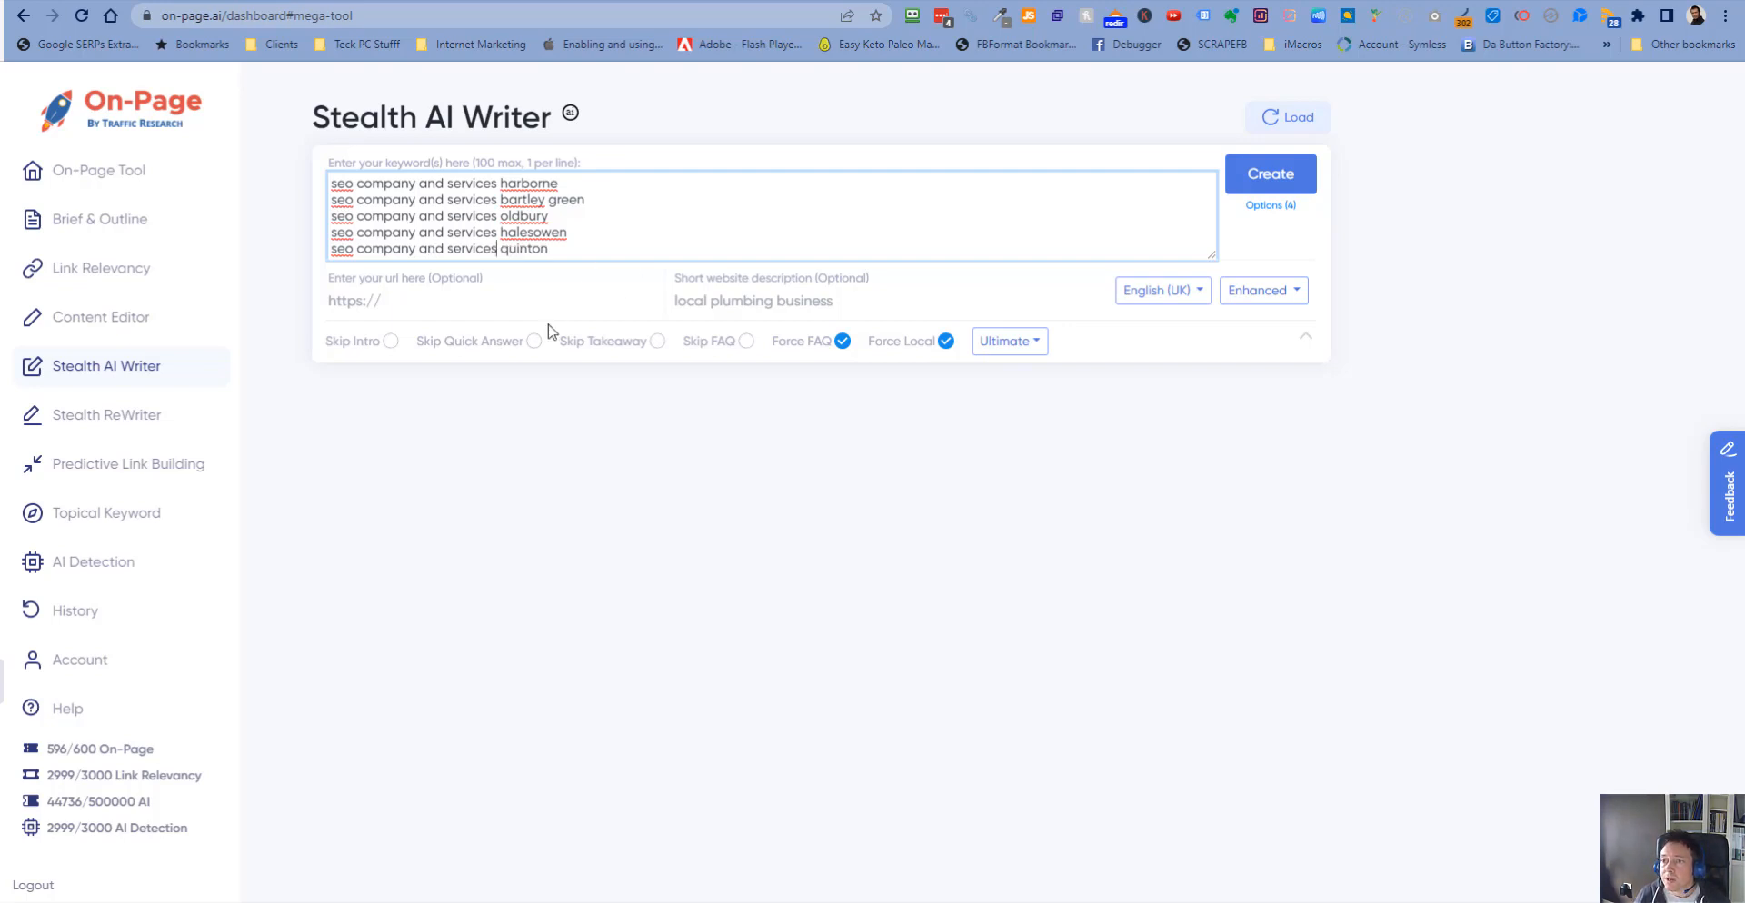
{"action": "left_click", "coordinate": [469, 291]}
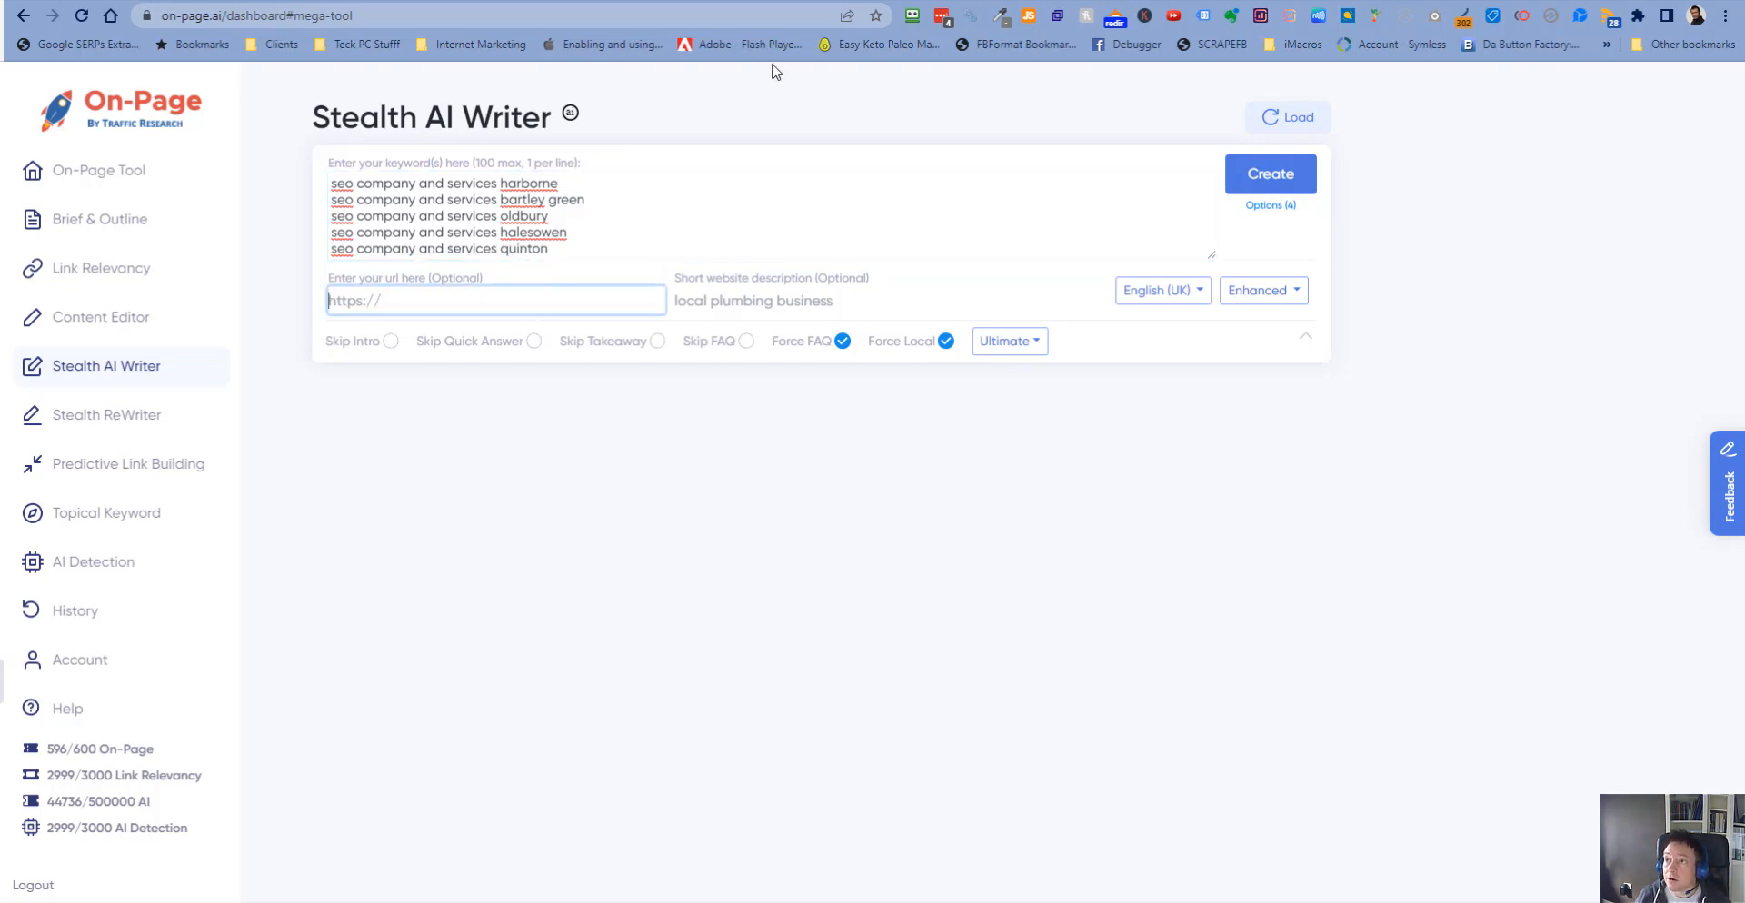
{"action": "left_click", "coordinate": [318, 0]}
{"action": "left_click", "coordinate": [317, 14]}
{"action": "key", "text": "ctrl+c"}
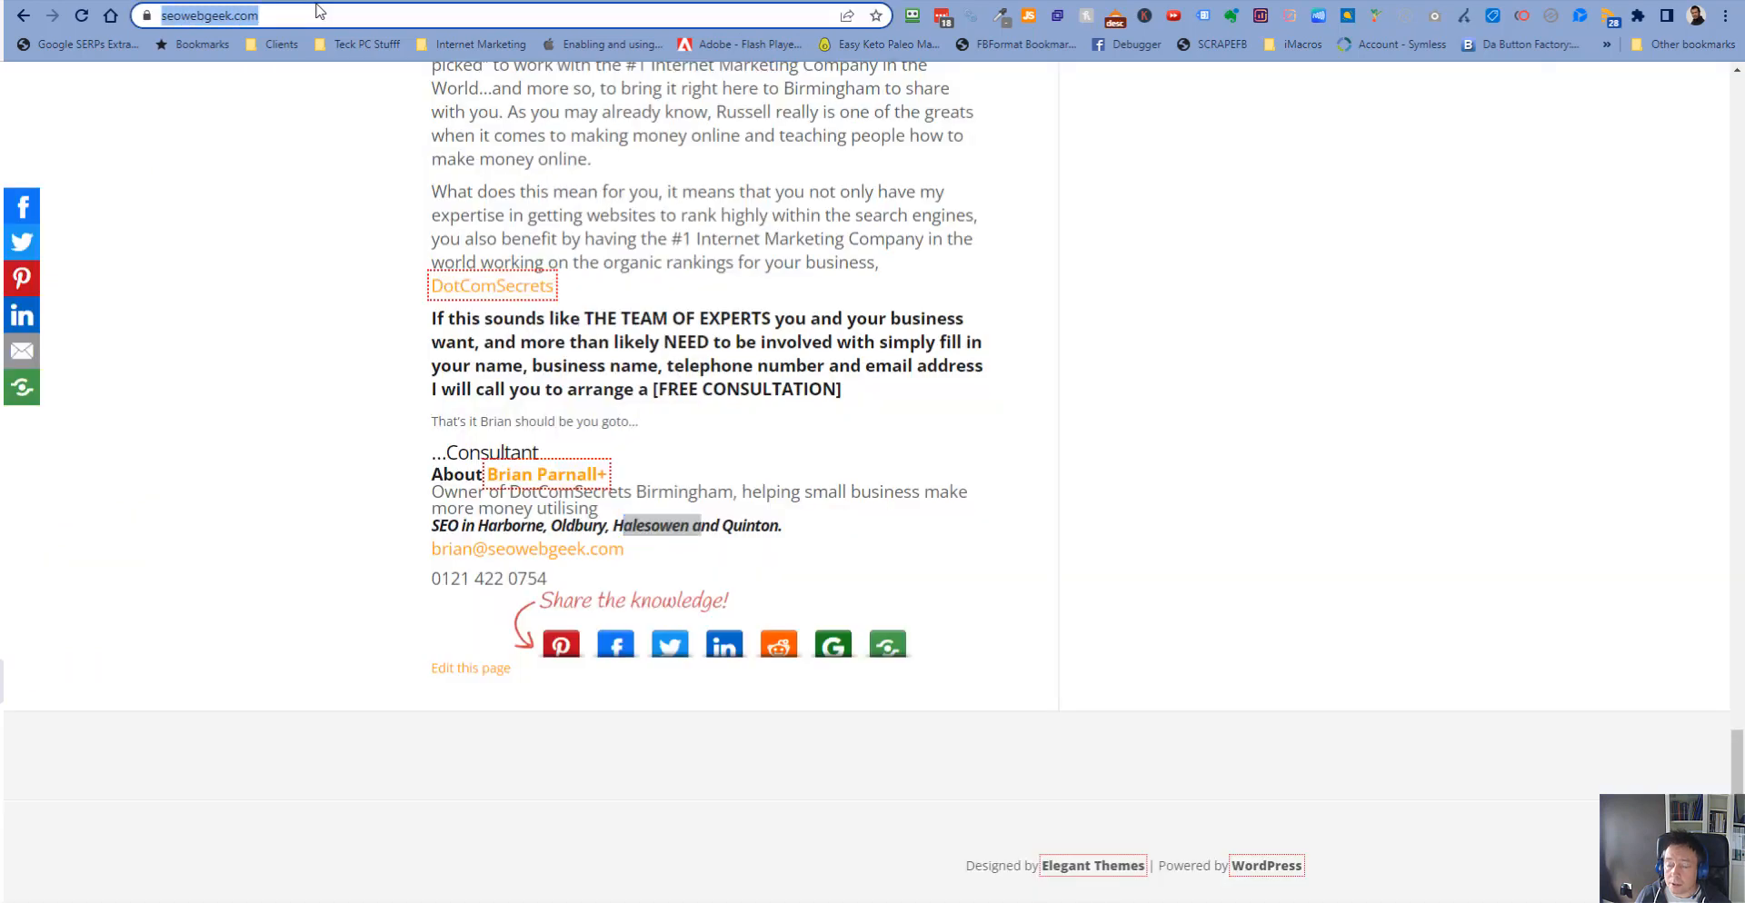
{"action": "left_click", "coordinate": [734, 0]}
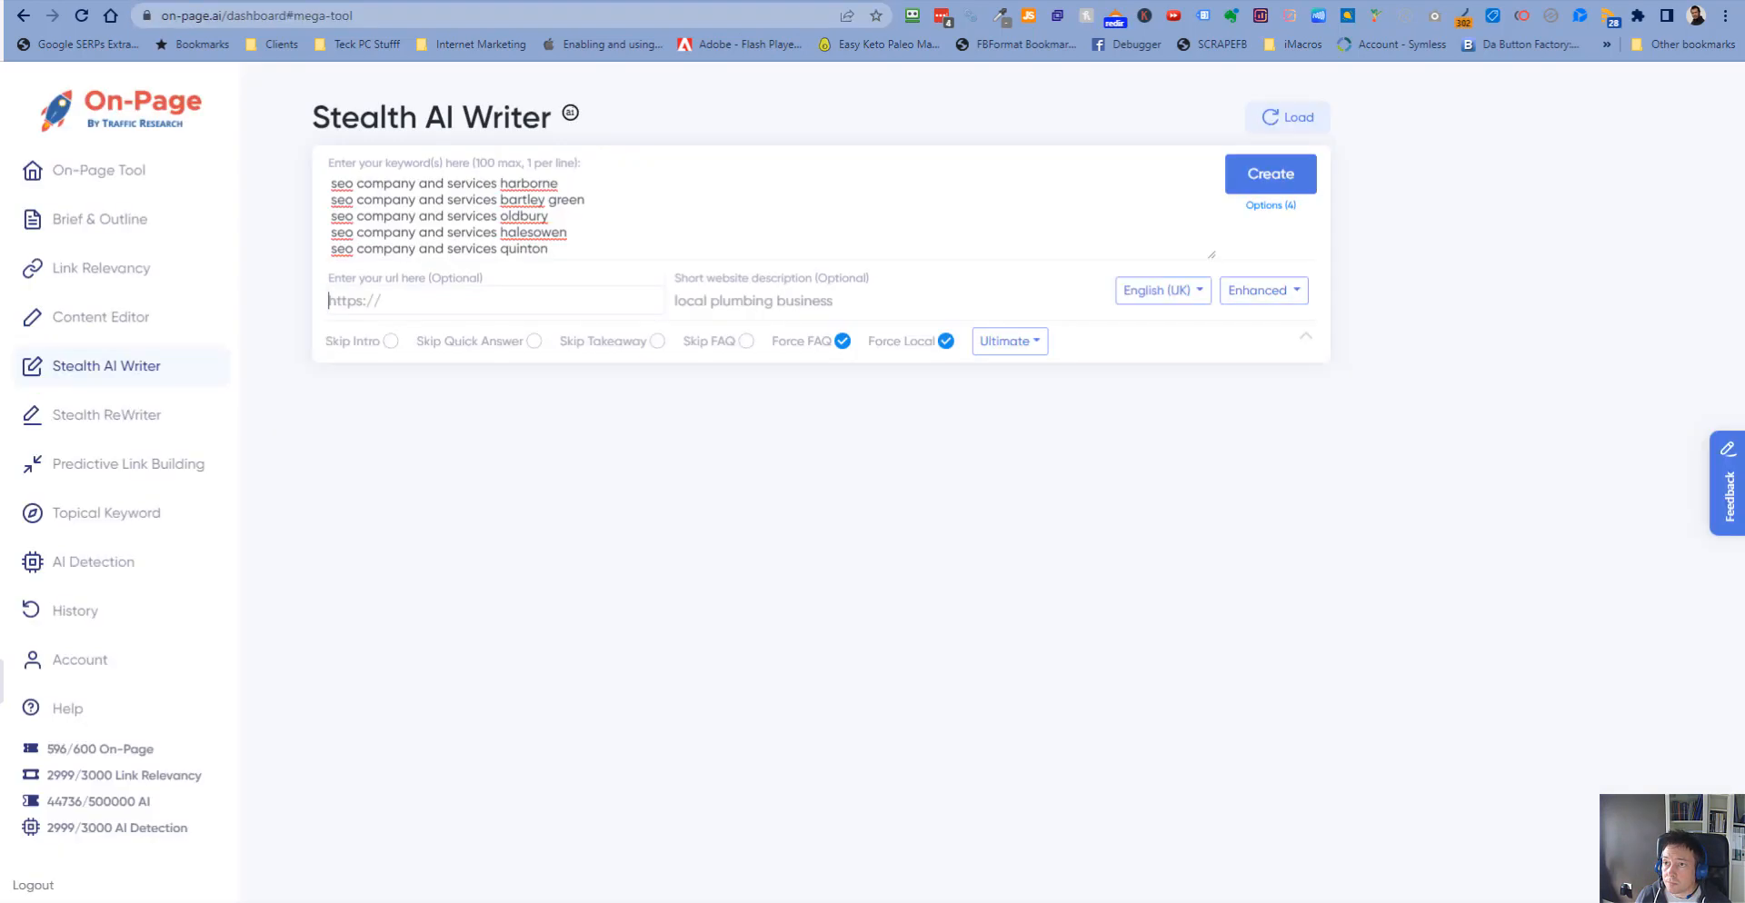
{"action": "key", "text": "ctrl+v"}
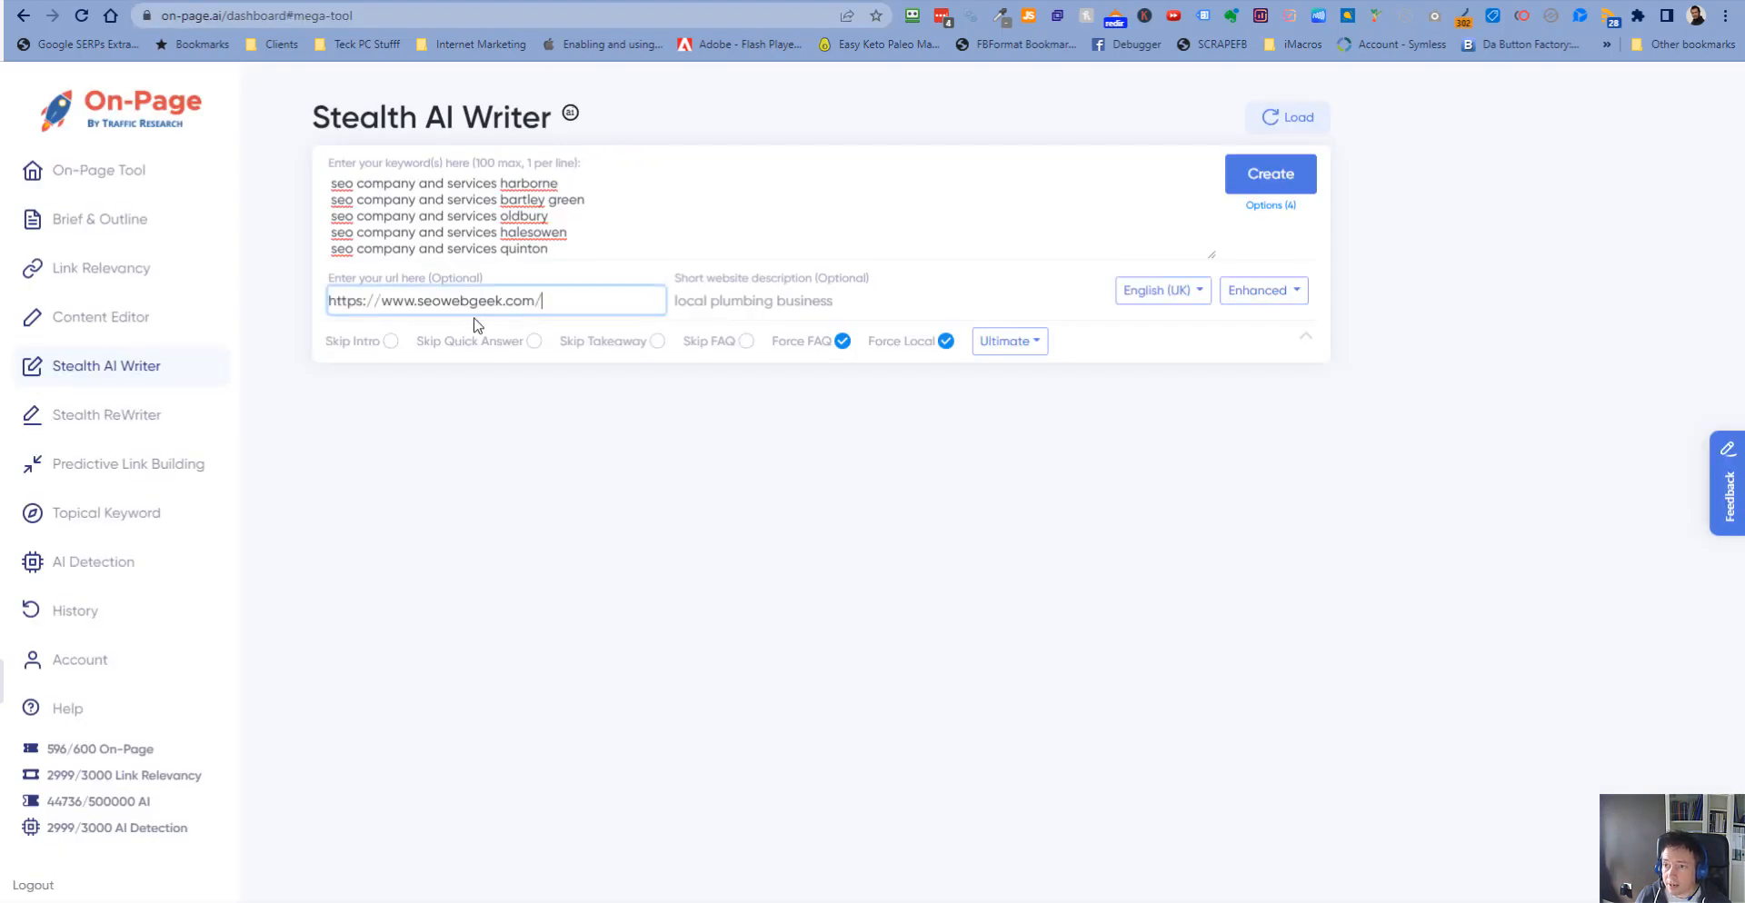
- Enter "local seo company run by expert" as the short website description
{"action": "left_click", "coordinate": [799, 301]}
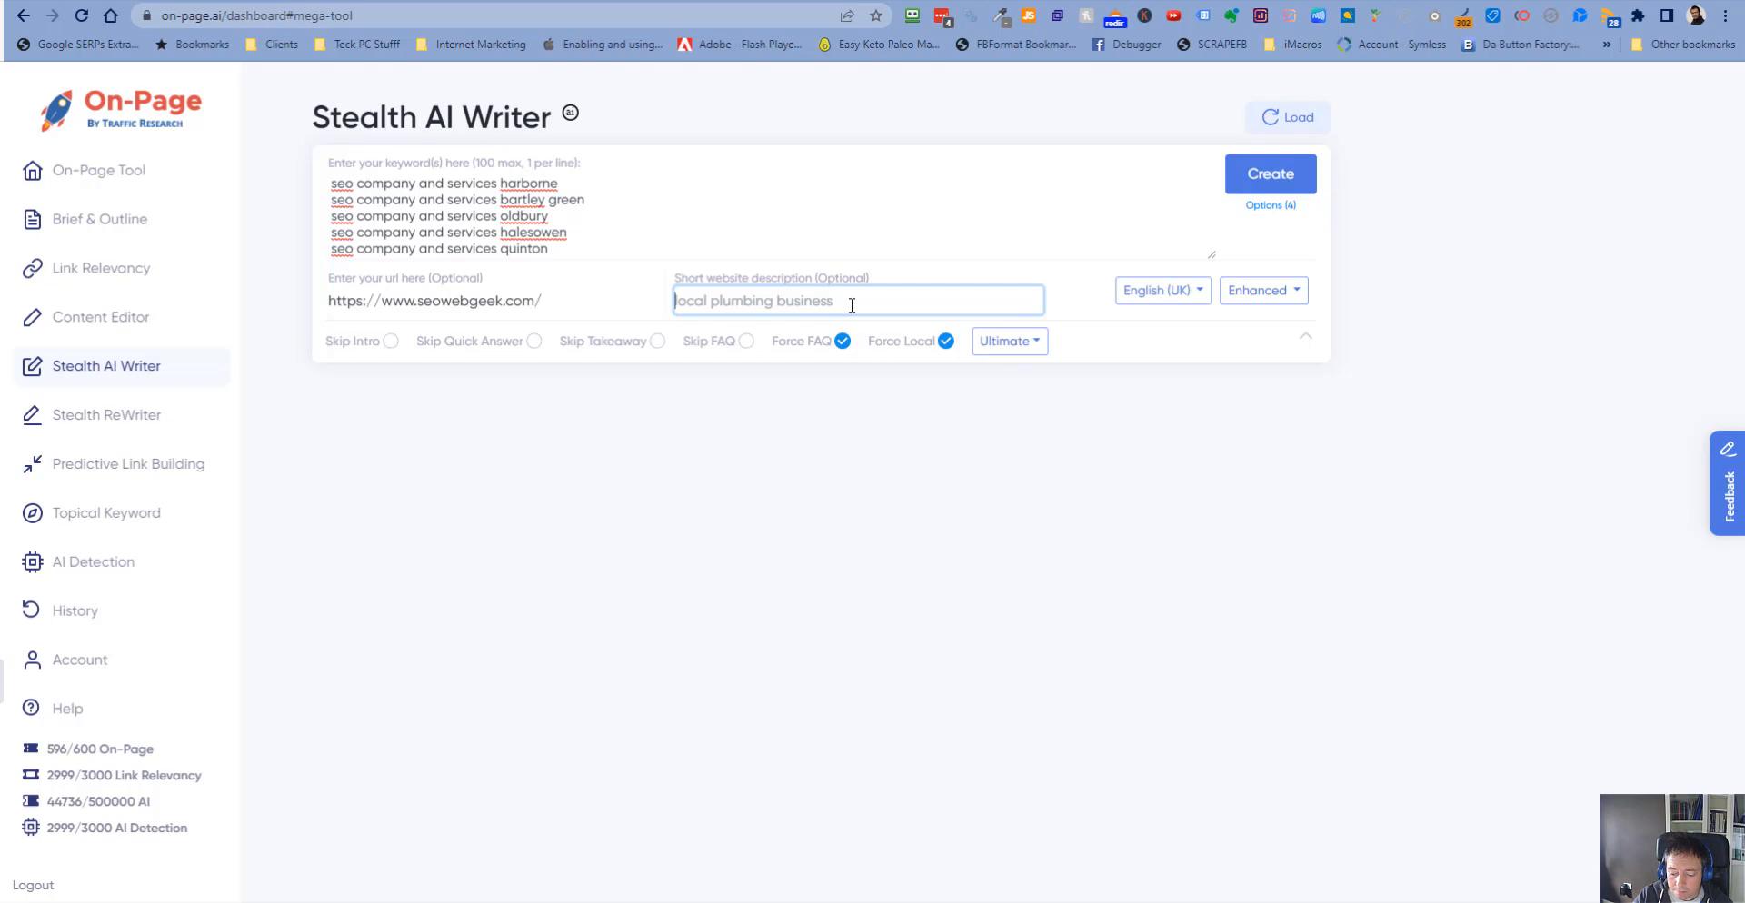
{"action": "type", "text": "local seo company run by expert"}
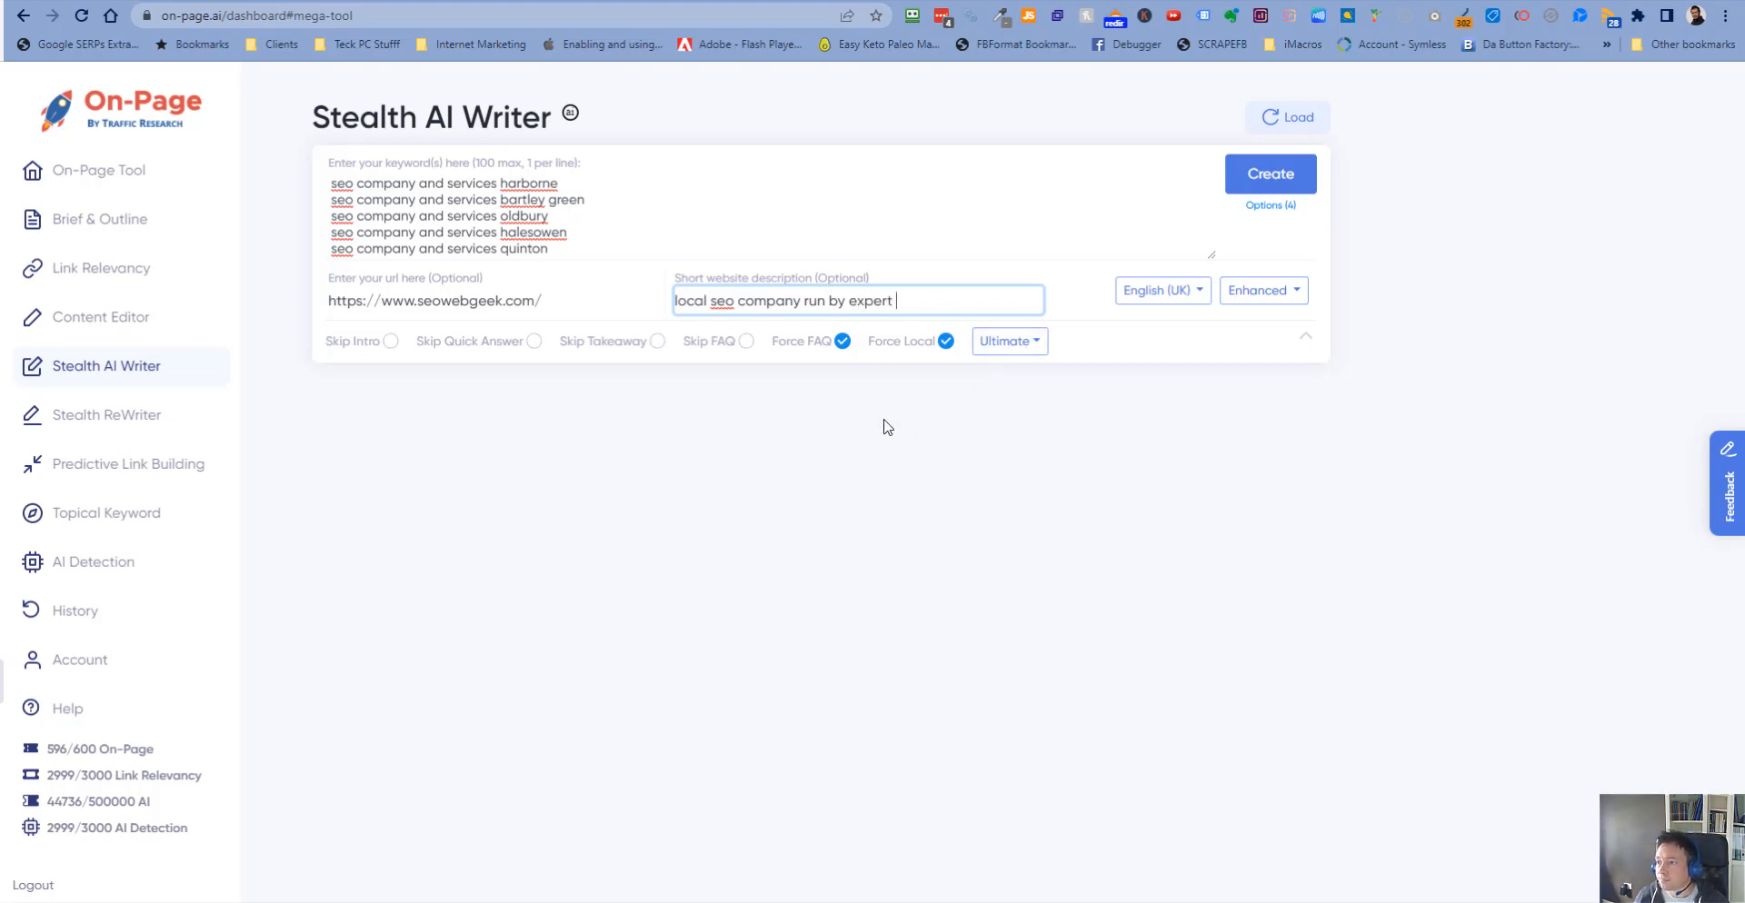
{"action": "type", "text": "br"}
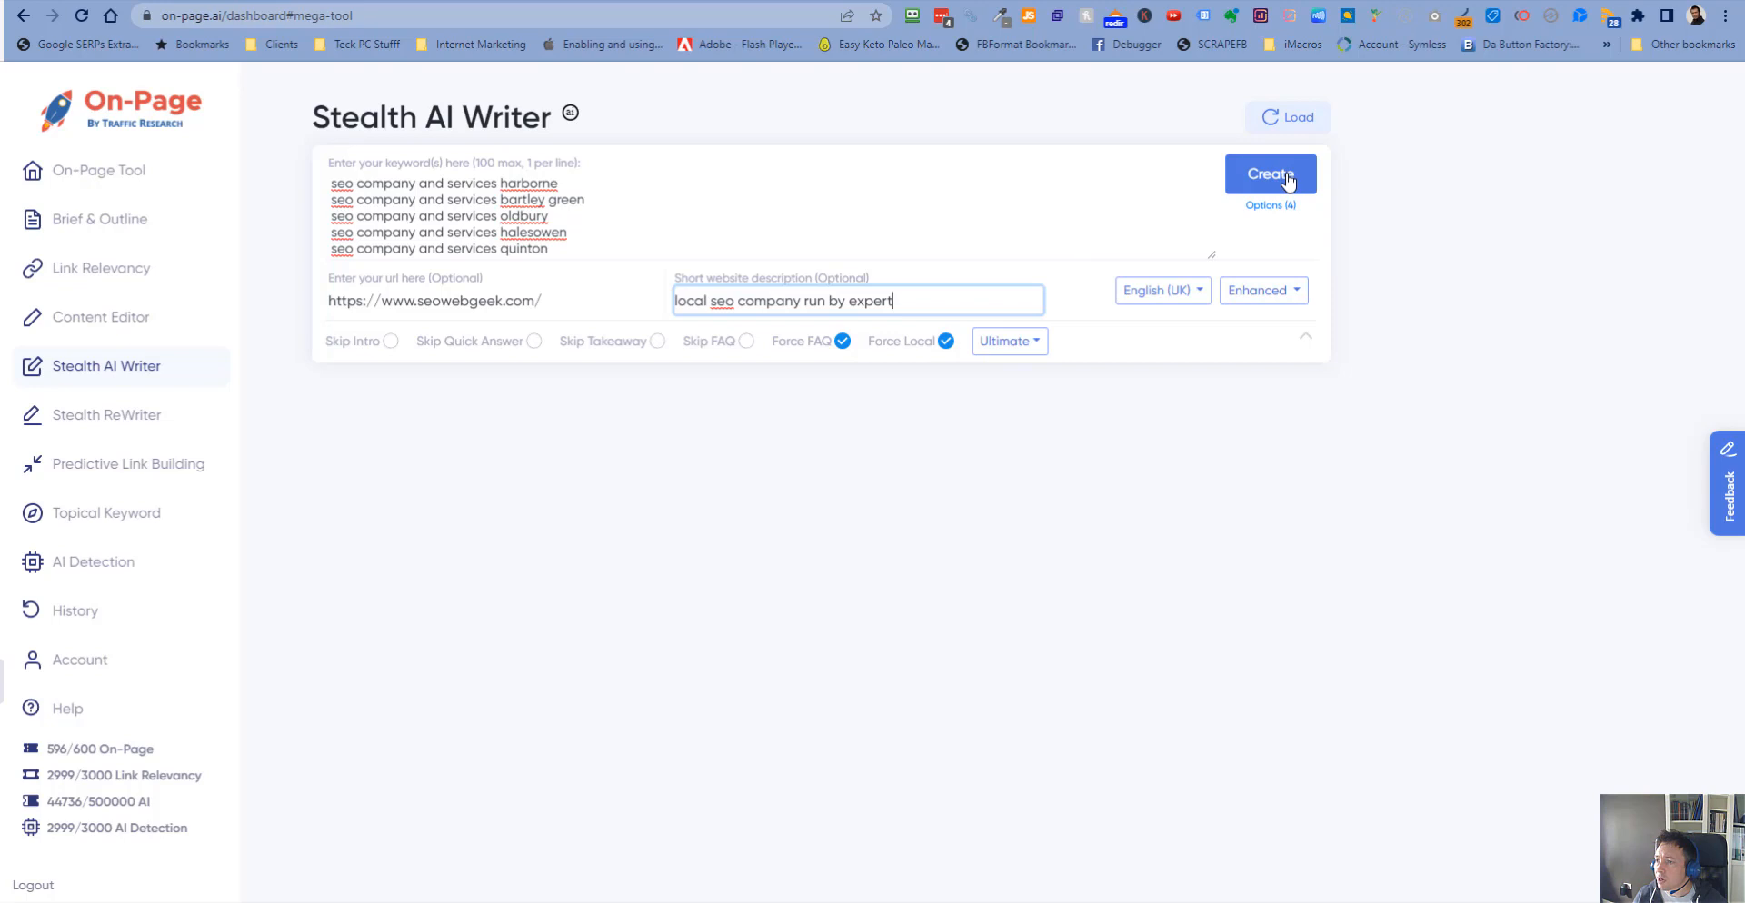
- Clear the Force FAQ and Force Local options and set the article length to Normal
{"action": "left_click", "coordinate": [1281, 209]}
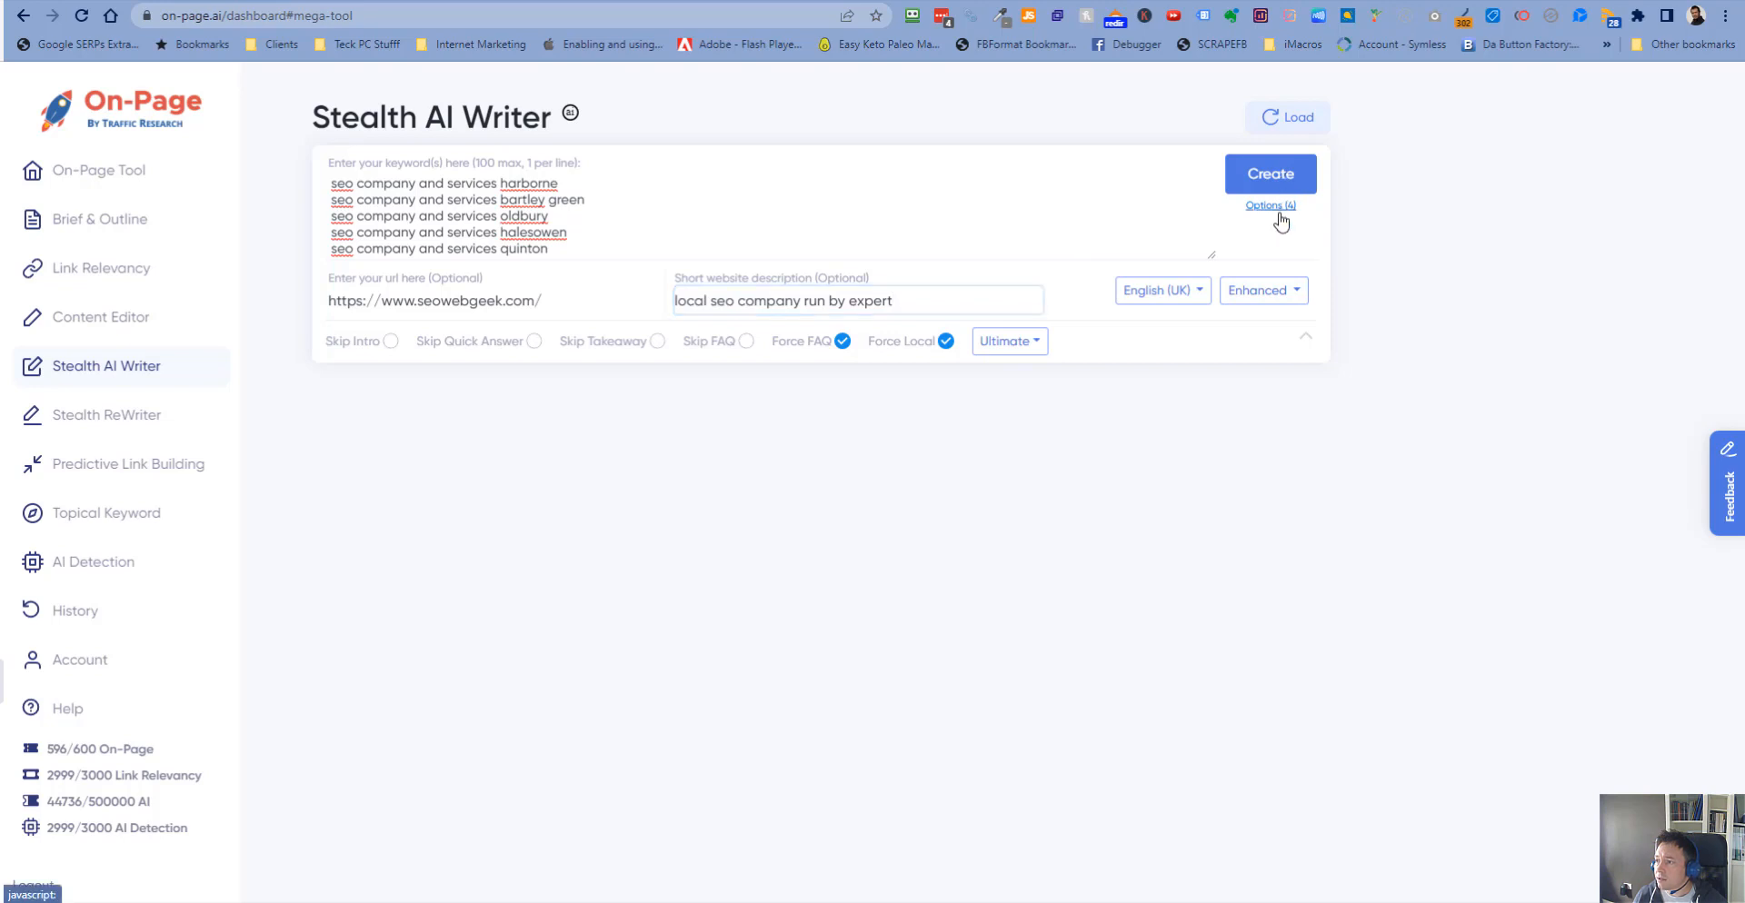
{"action": "left_click", "coordinate": [1281, 209]}
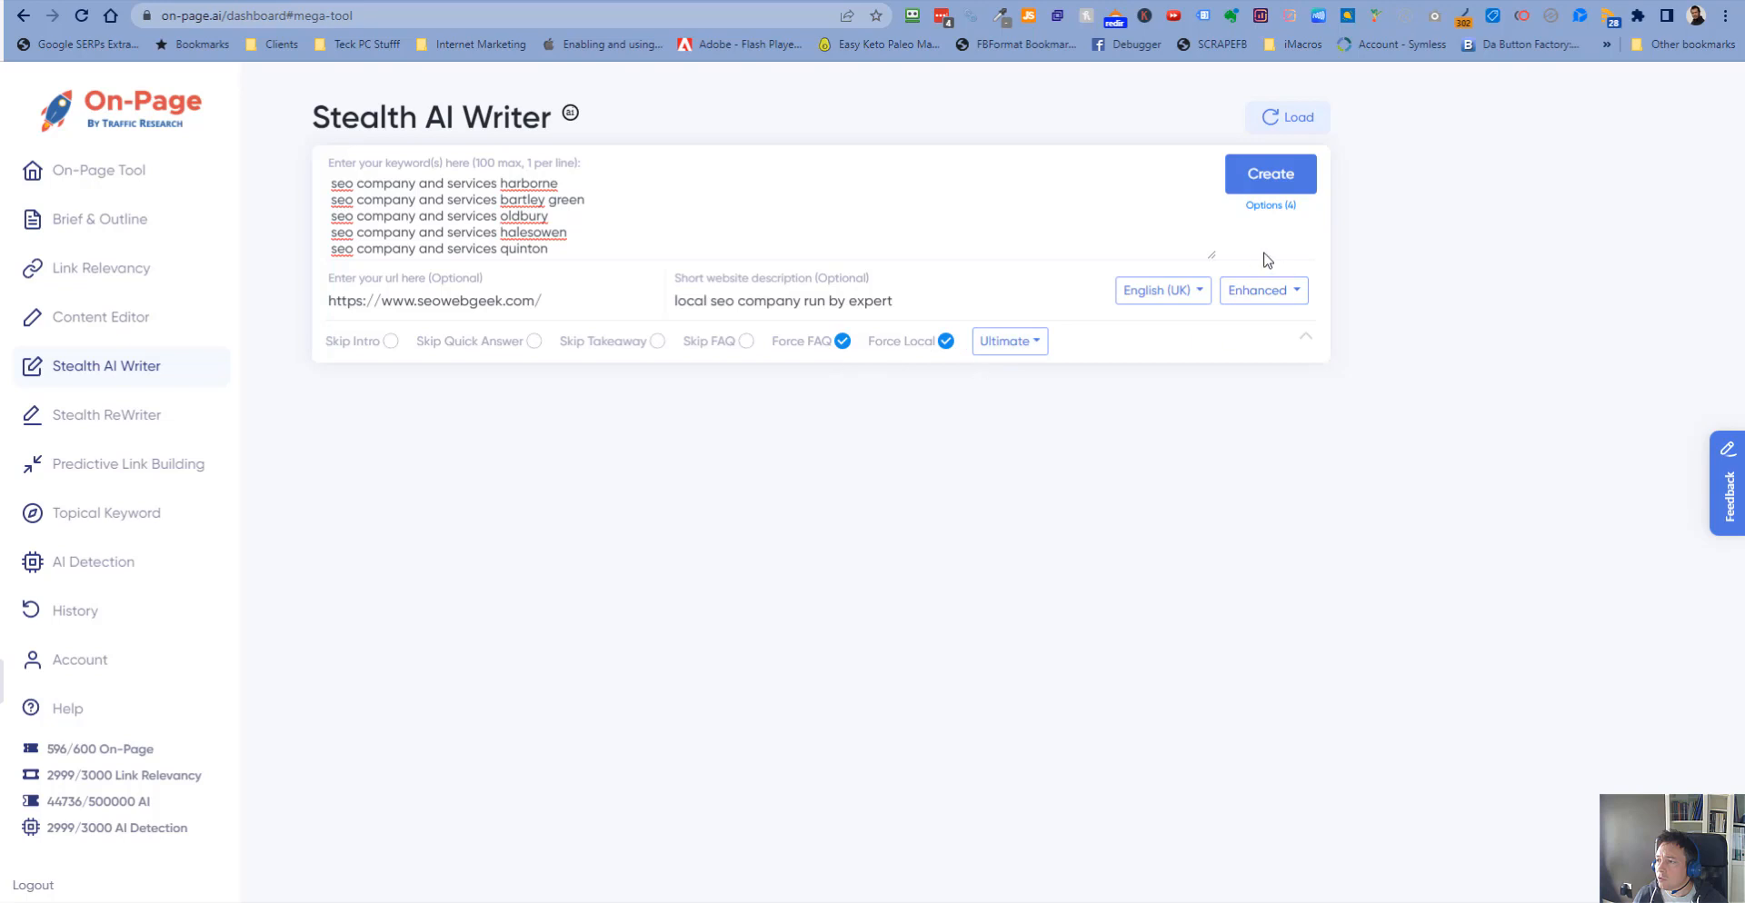
{"action": "left_click", "coordinate": [843, 343]}
{"action": "left_click", "coordinate": [943, 346]}
{"action": "left_click", "coordinate": [1036, 347]}
{"action": "left_click", "coordinate": [1033, 379]}
- Switch the article language to English (US) and back to English (UK)
{"action": "left_click", "coordinate": [1181, 293]}
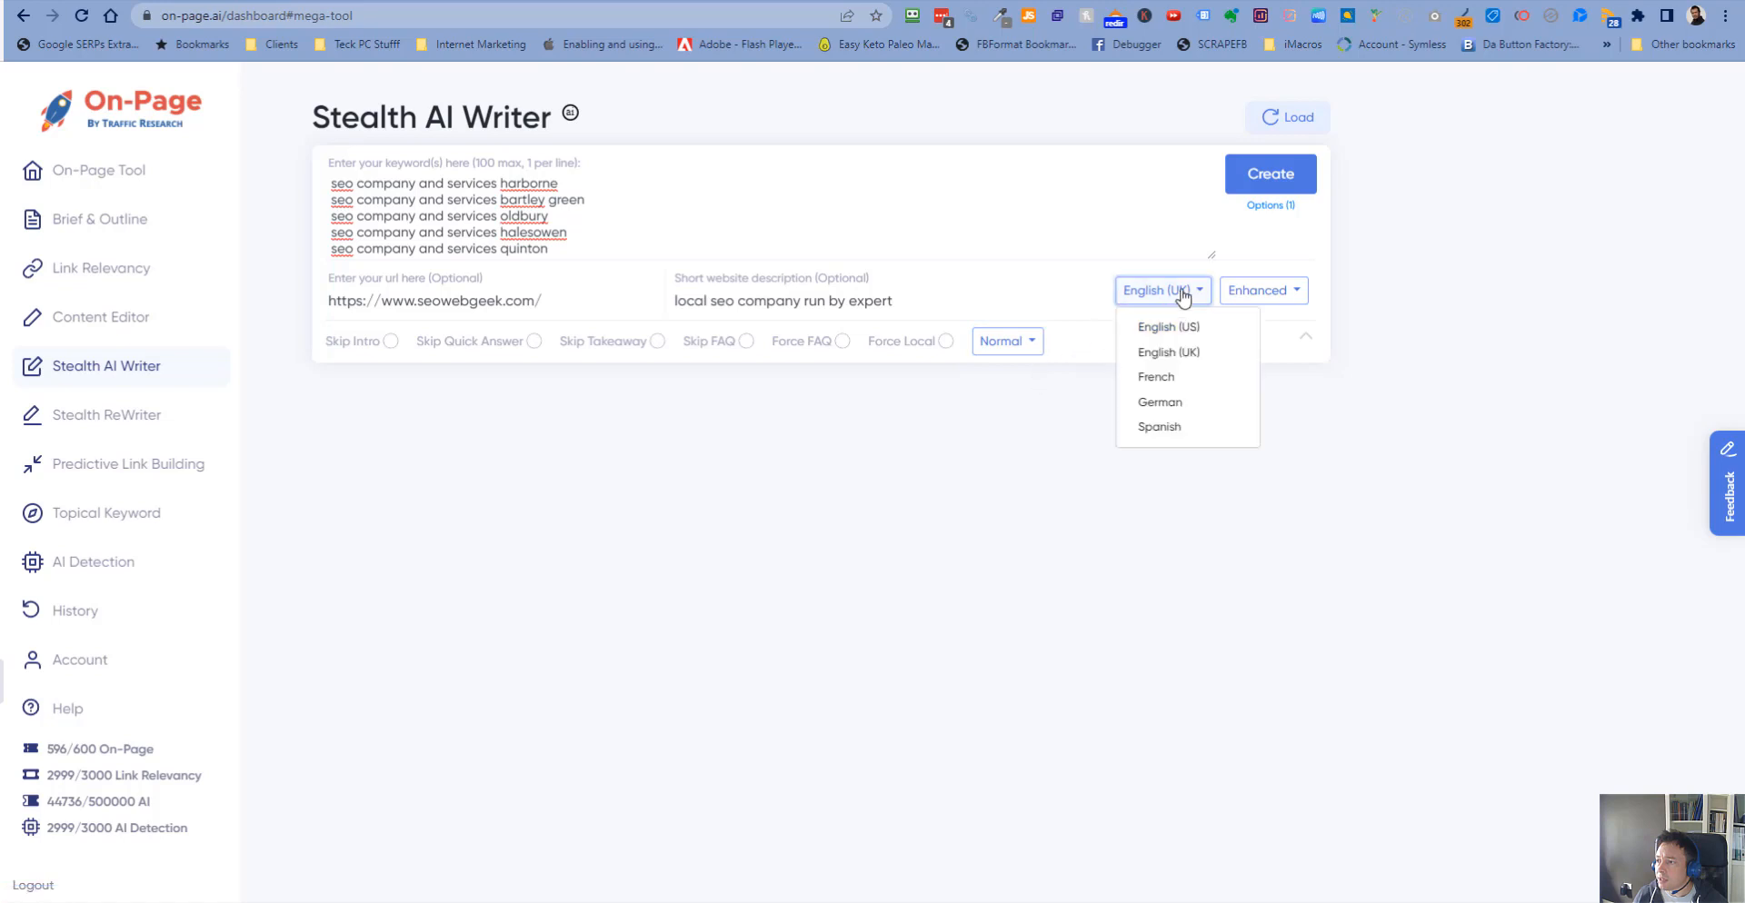
{"action": "left_click", "coordinate": [1180, 327]}
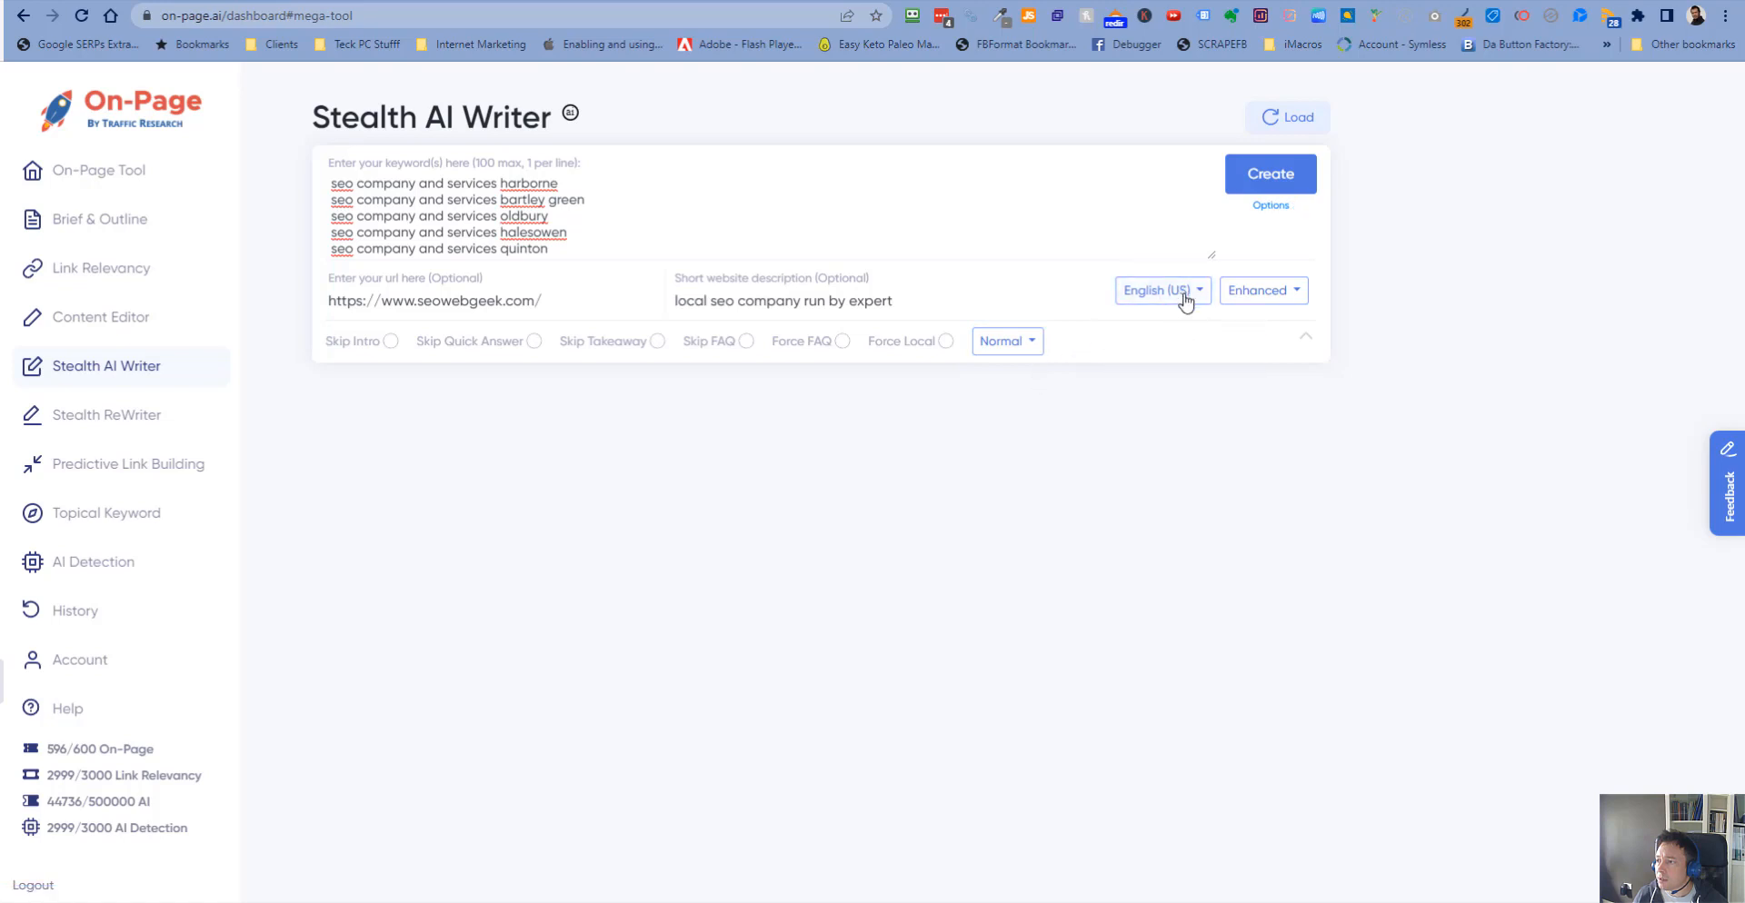
{"action": "left_click", "coordinate": [1178, 291]}
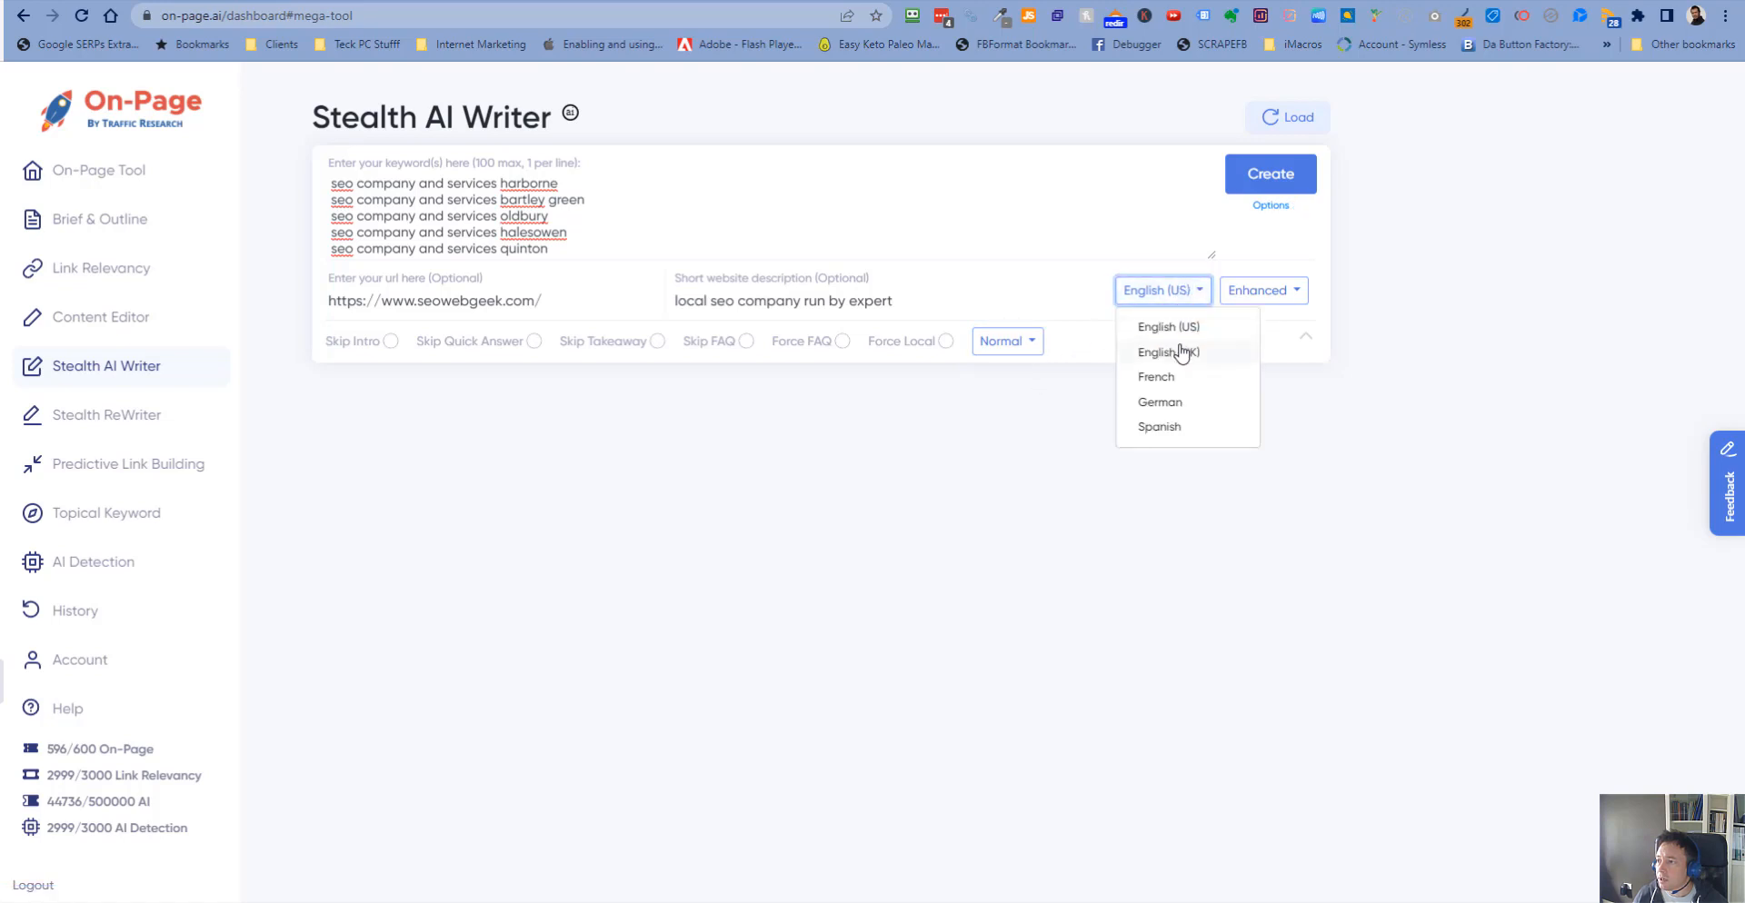
{"action": "left_click", "coordinate": [1180, 349]}
- Set the article length back to Ultimate and re-enable Force Local and Force FAQ
{"action": "left_click", "coordinate": [1022, 344]}
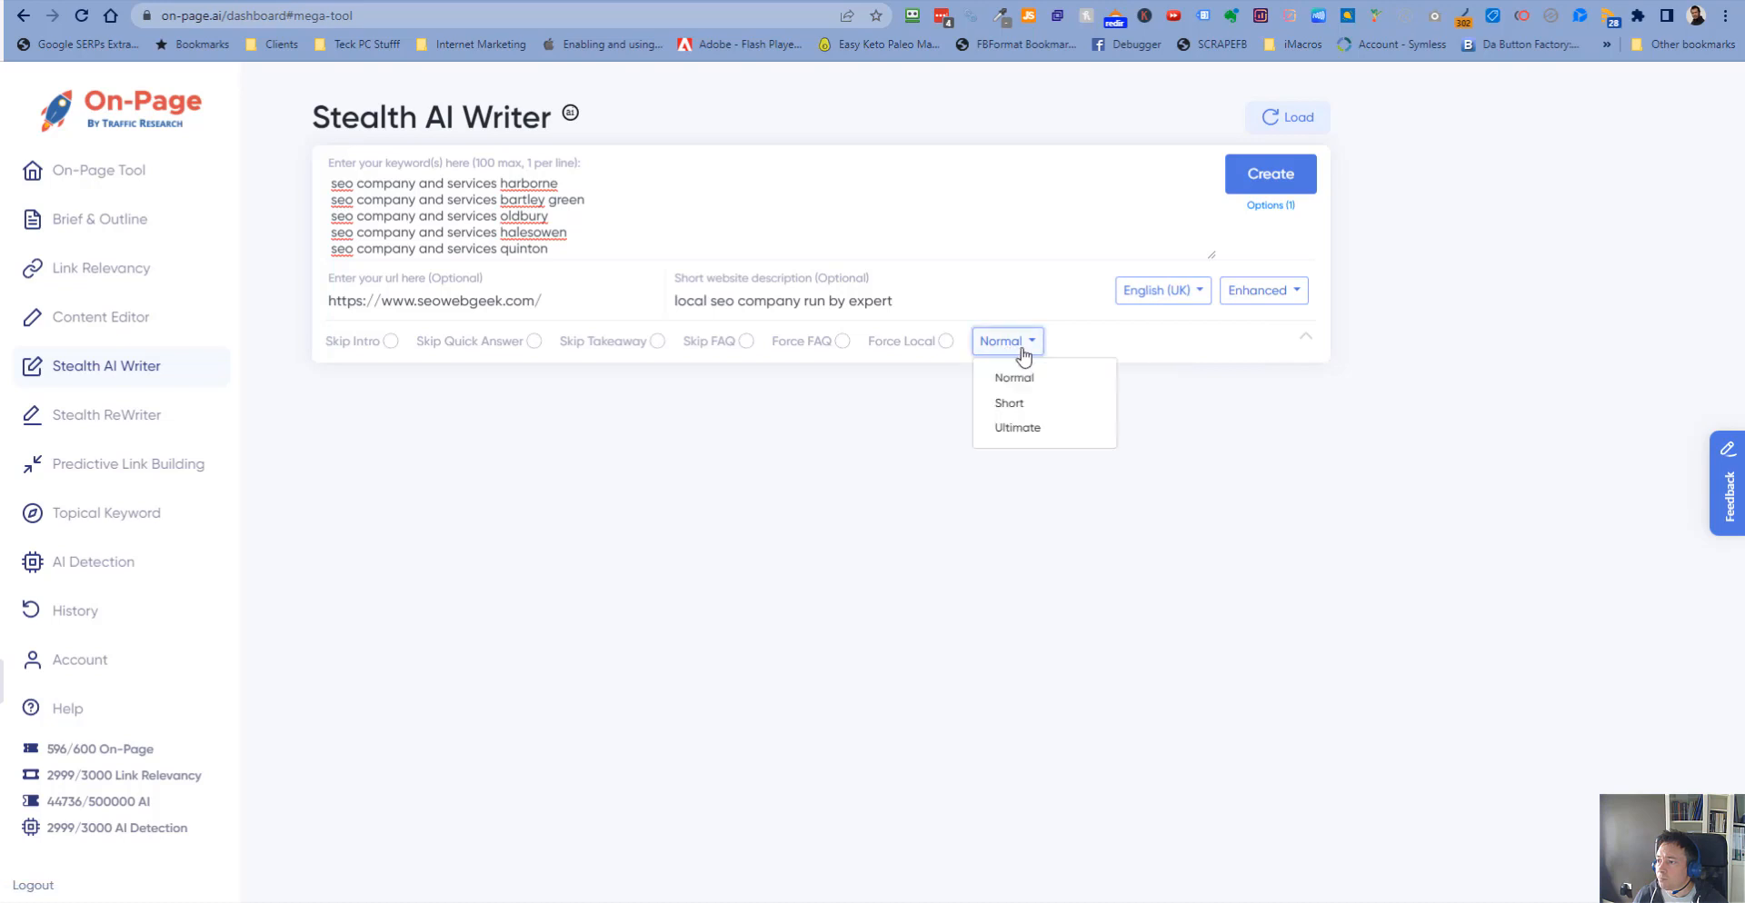
{"action": "left_click", "coordinate": [1033, 436]}
{"action": "left_click", "coordinate": [946, 341]}
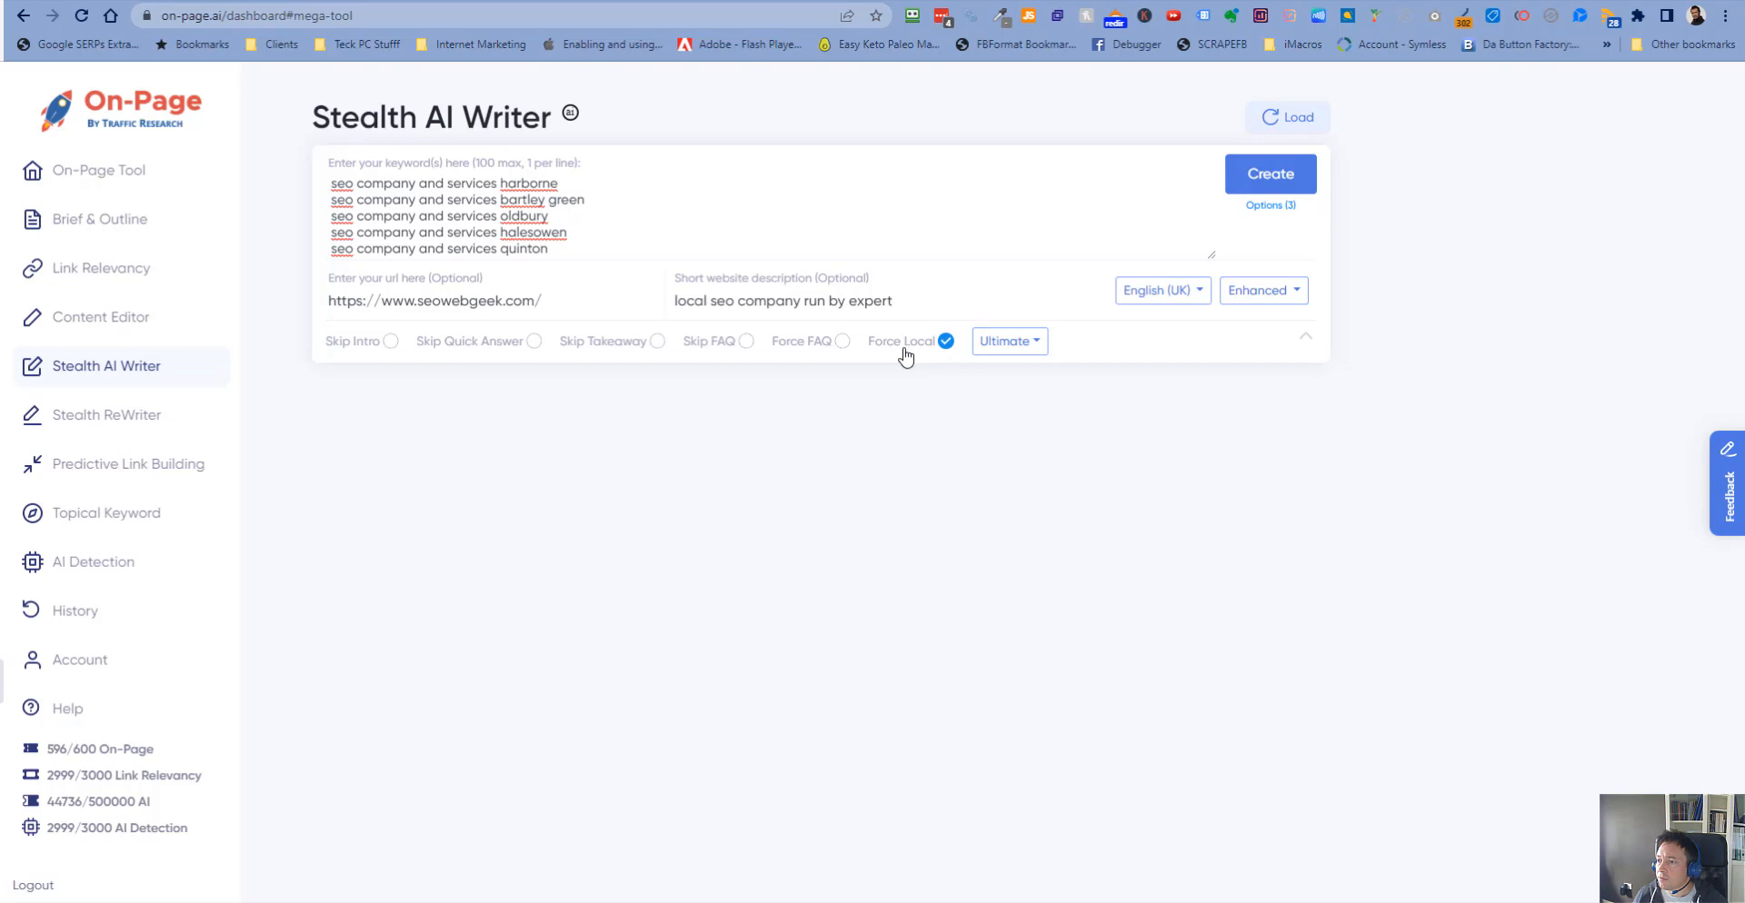
{"action": "left_click", "coordinate": [843, 341]}
- Switch the writing mode to Classic and back to Enhanced
{"action": "left_click", "coordinate": [1300, 295]}
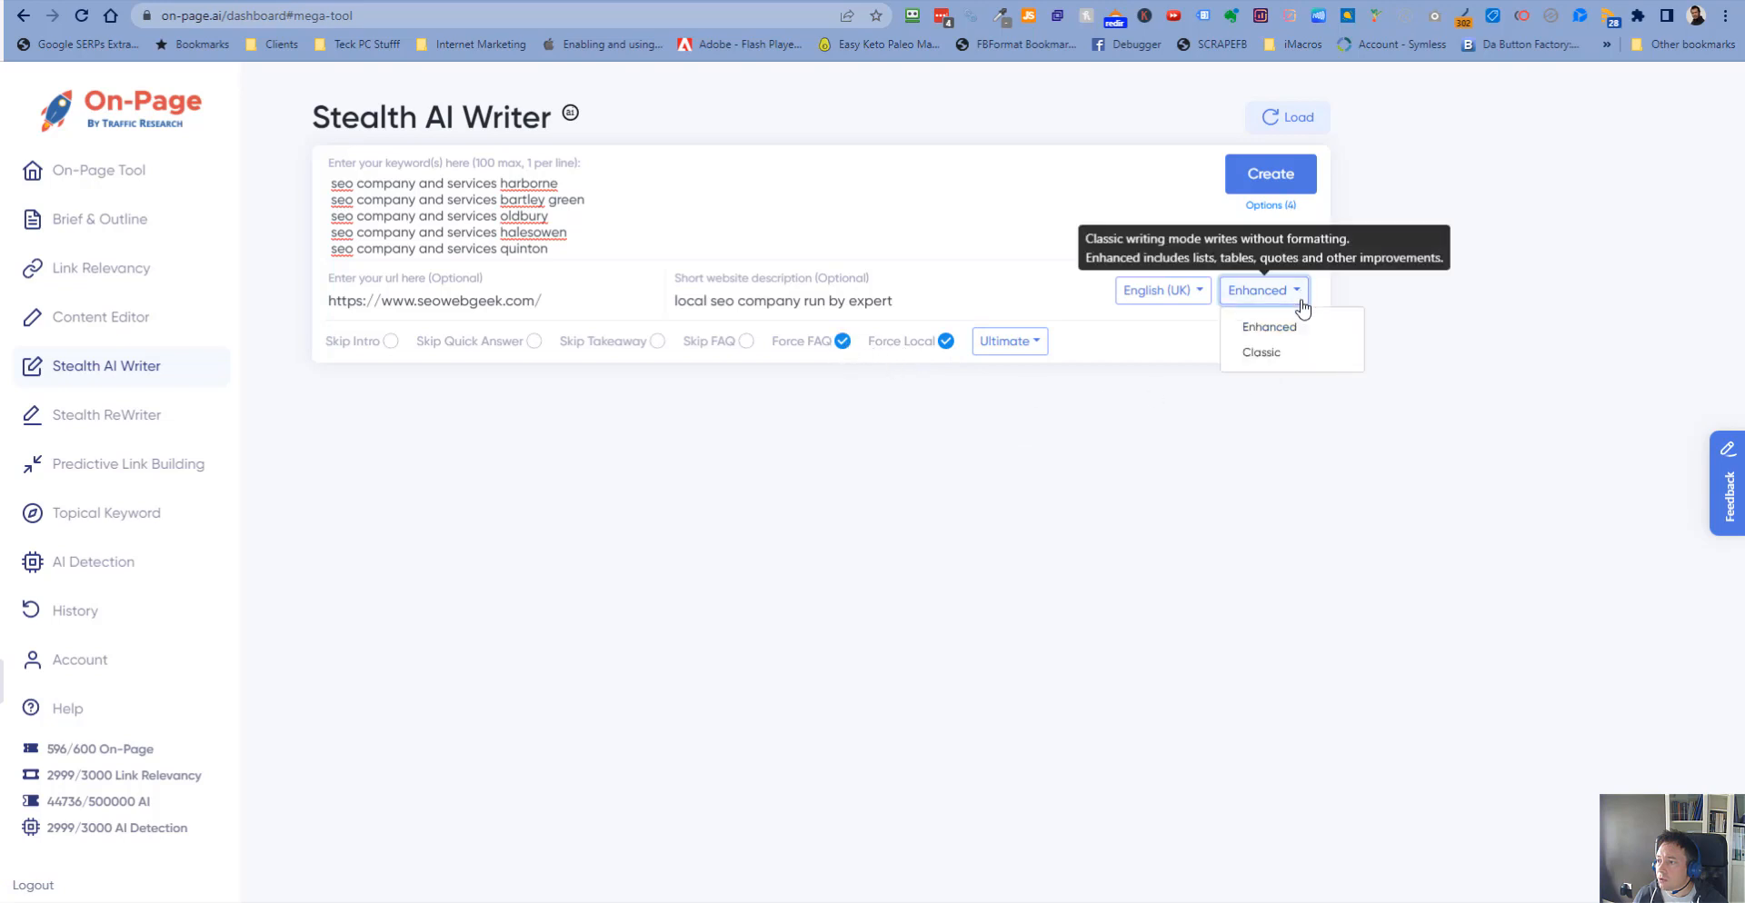
{"action": "left_click", "coordinate": [1285, 354]}
{"action": "left_click", "coordinate": [1297, 292]}
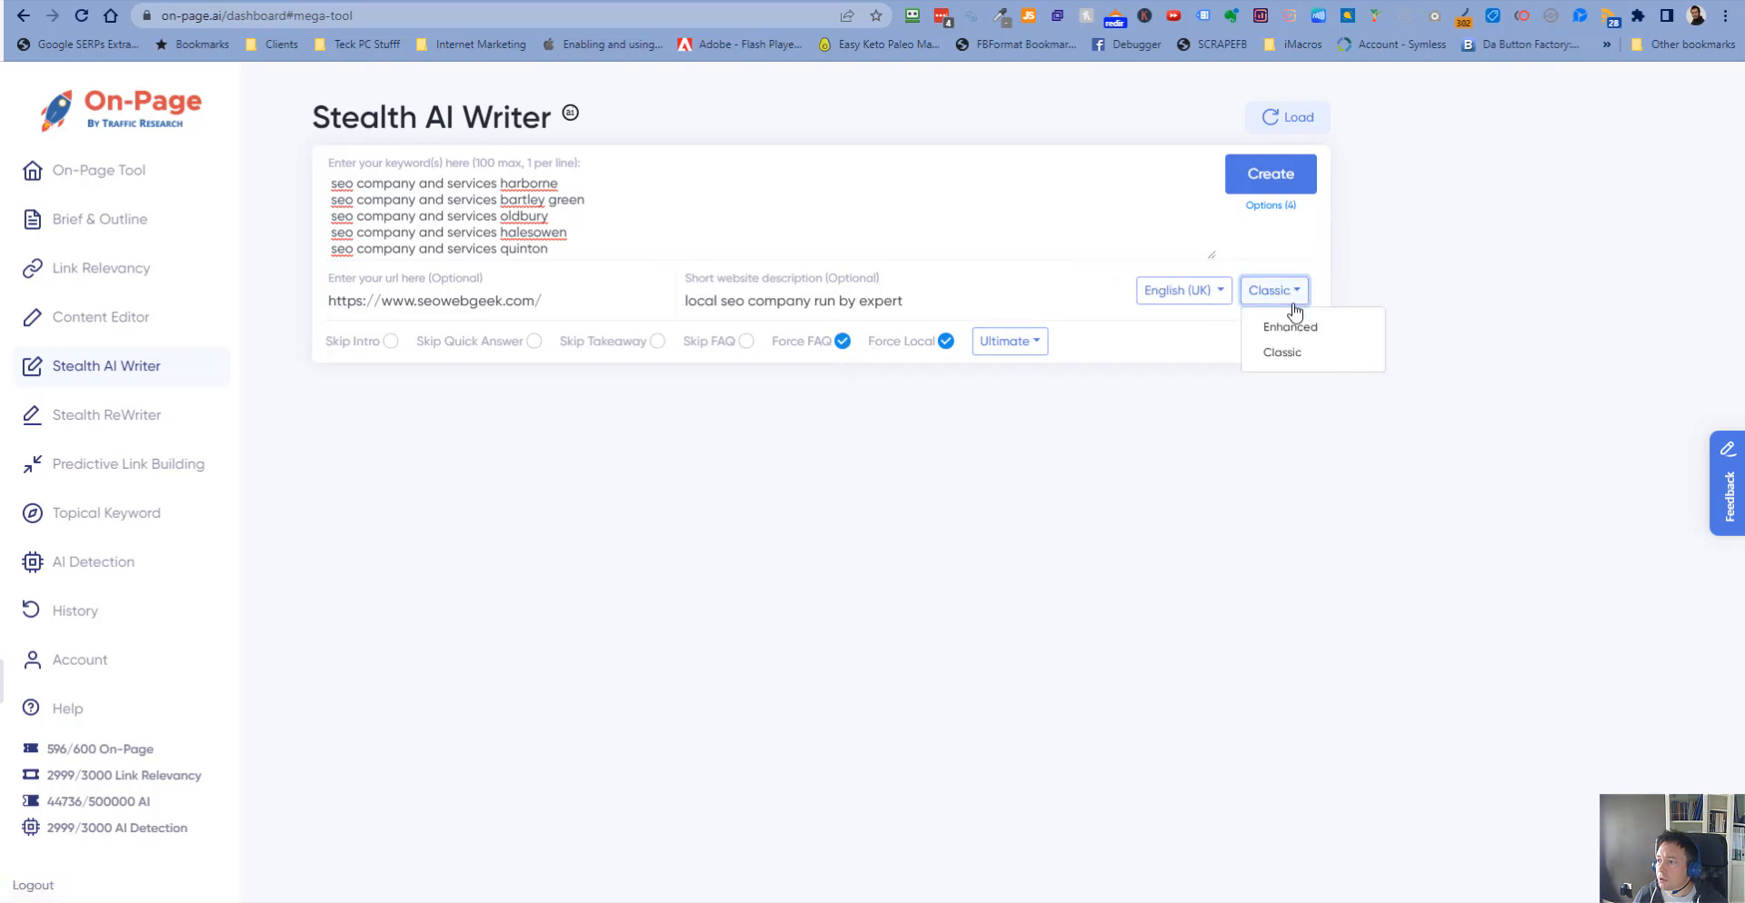
{"action": "left_click", "coordinate": [1300, 327]}
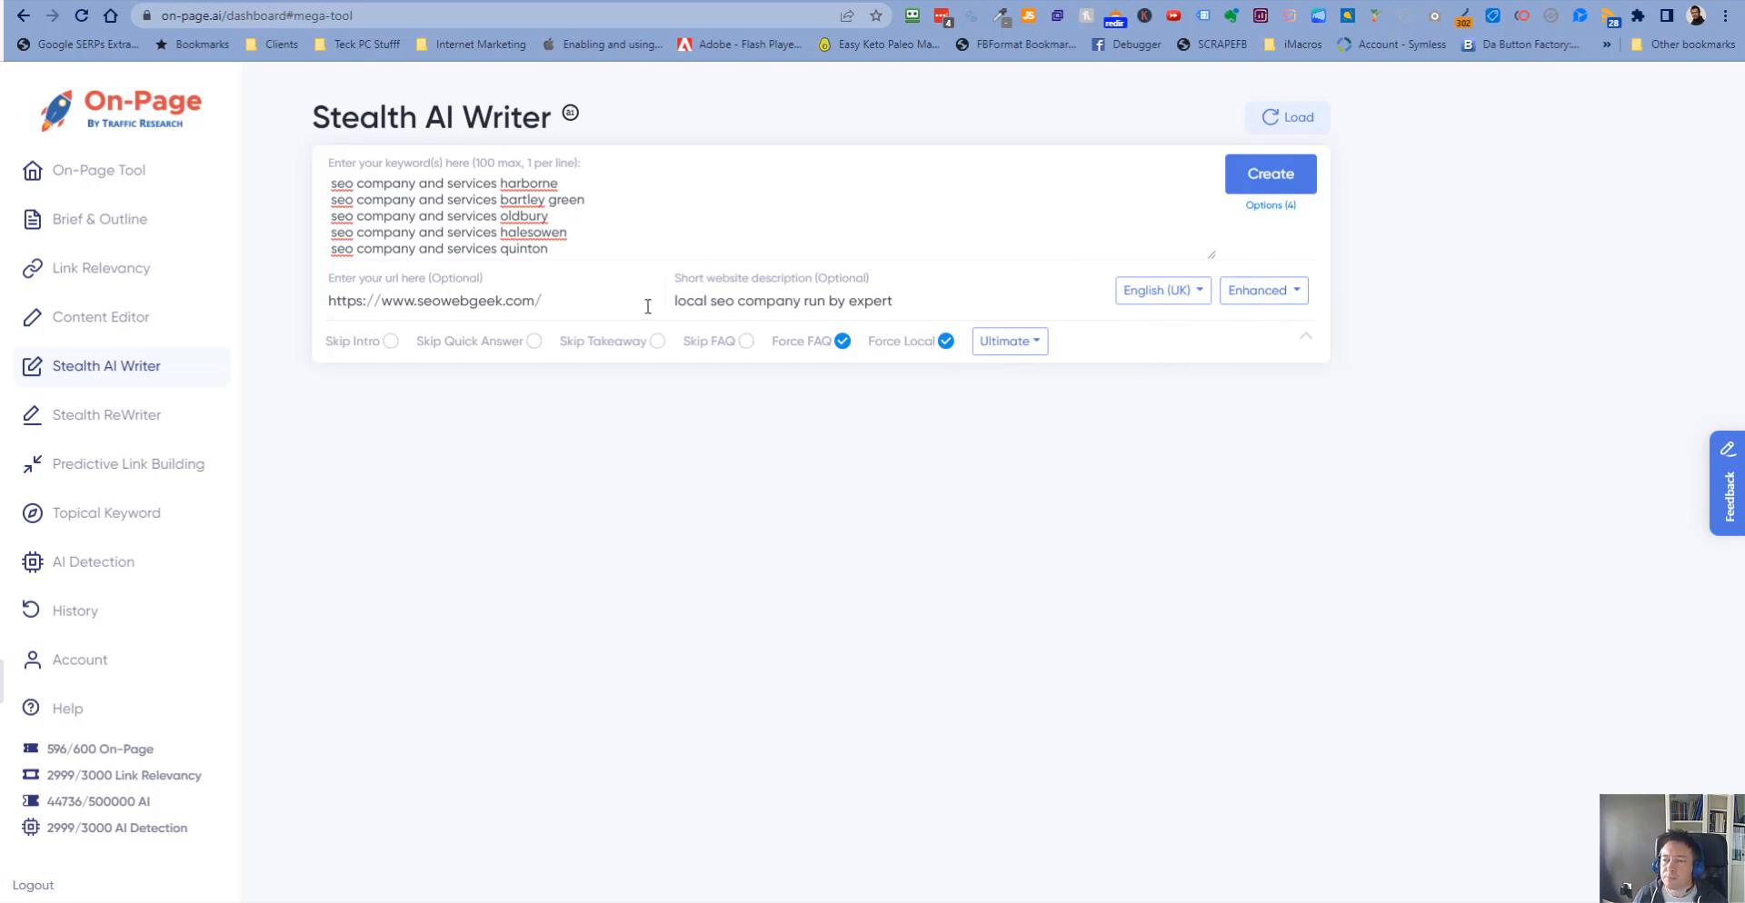
- Start generating the articles for the five keyword lines
{"action": "left_click", "coordinate": [1288, 180]}
{"action": "left_click", "coordinate": [945, 680]}
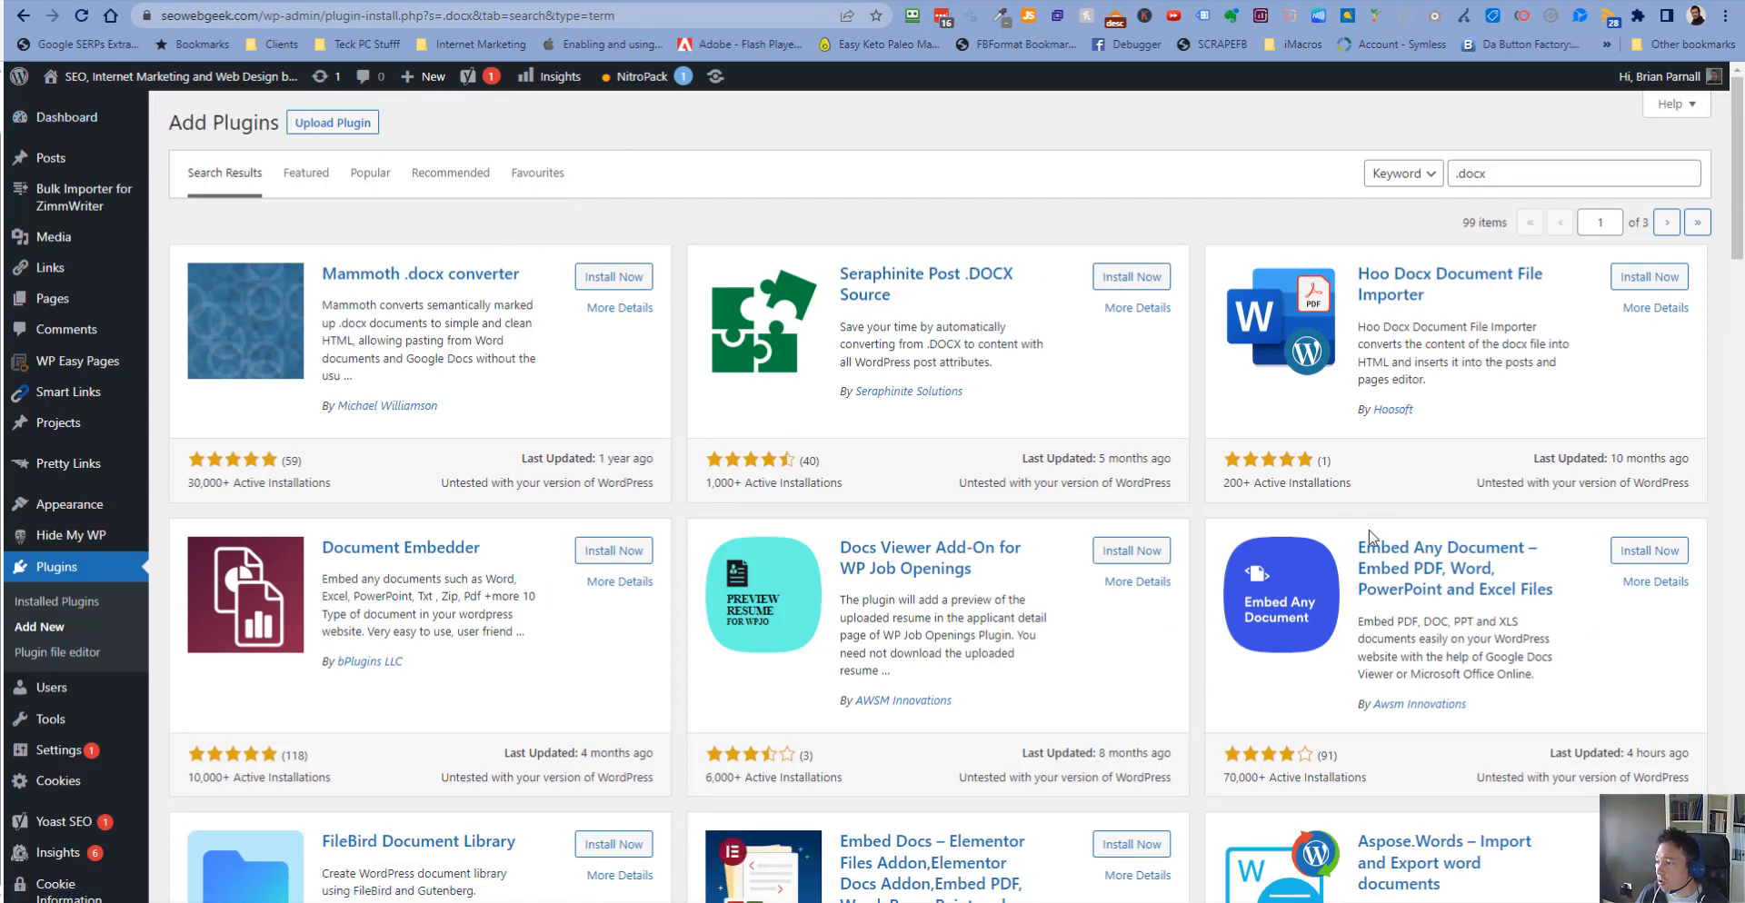
- Install and activate the Seraphinite Post .DOCX Source plugin from the plugin search results
{"action": "left_click", "coordinate": [1124, 287]}
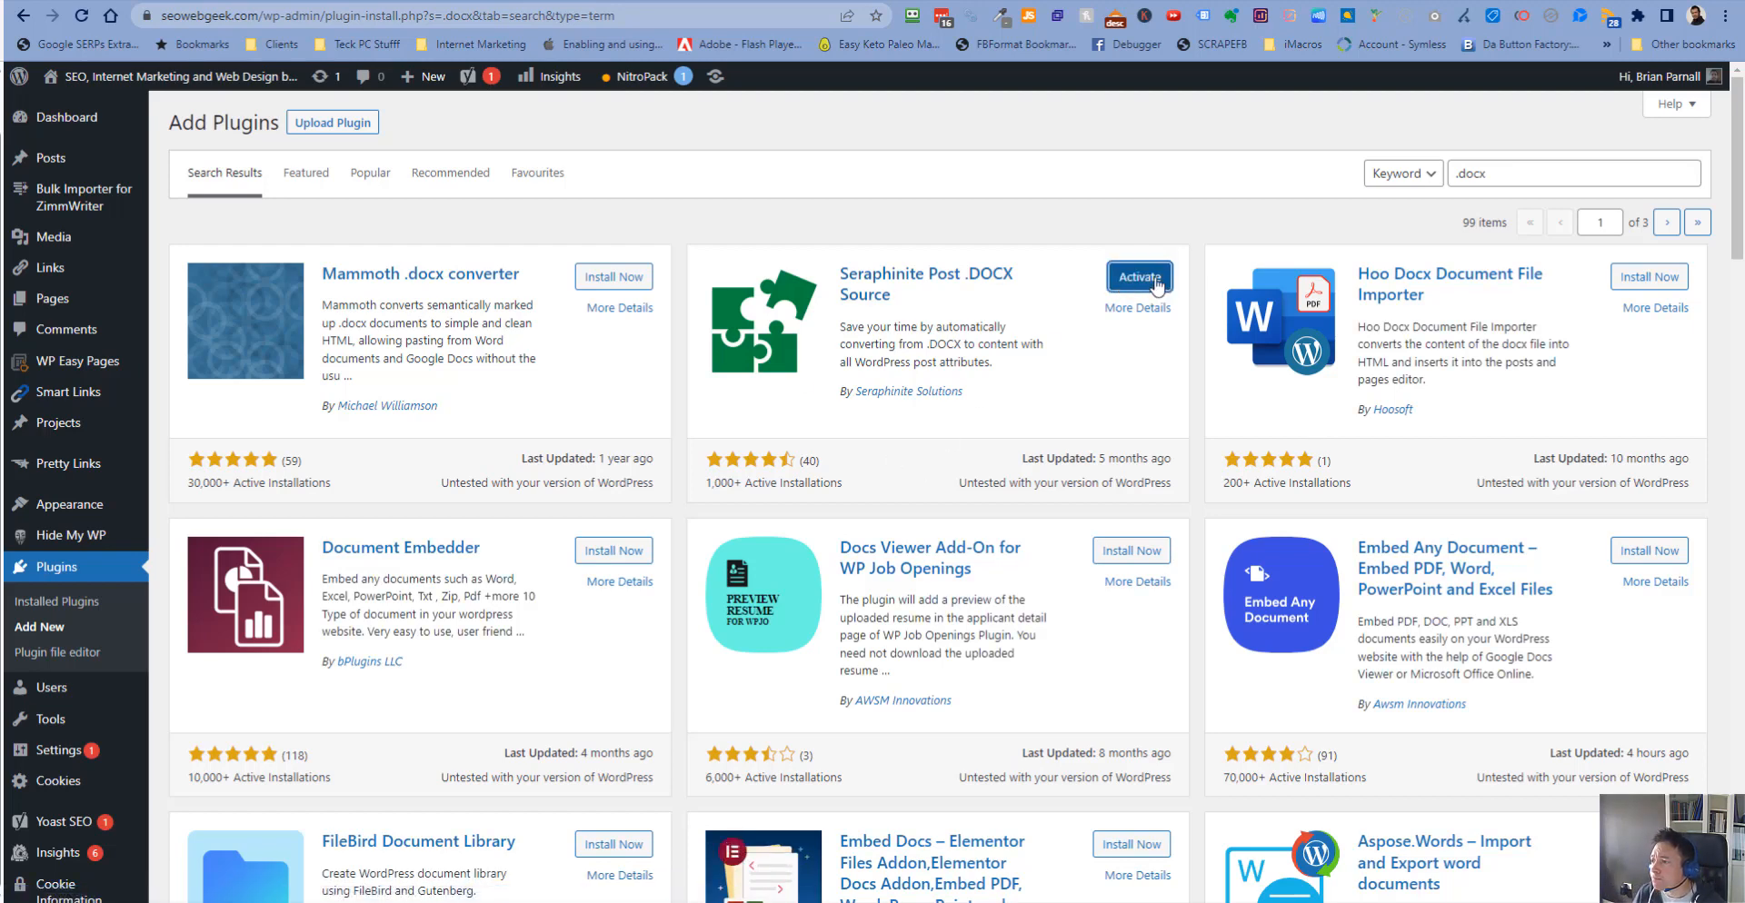
{"action": "left_click", "coordinate": [1142, 280]}
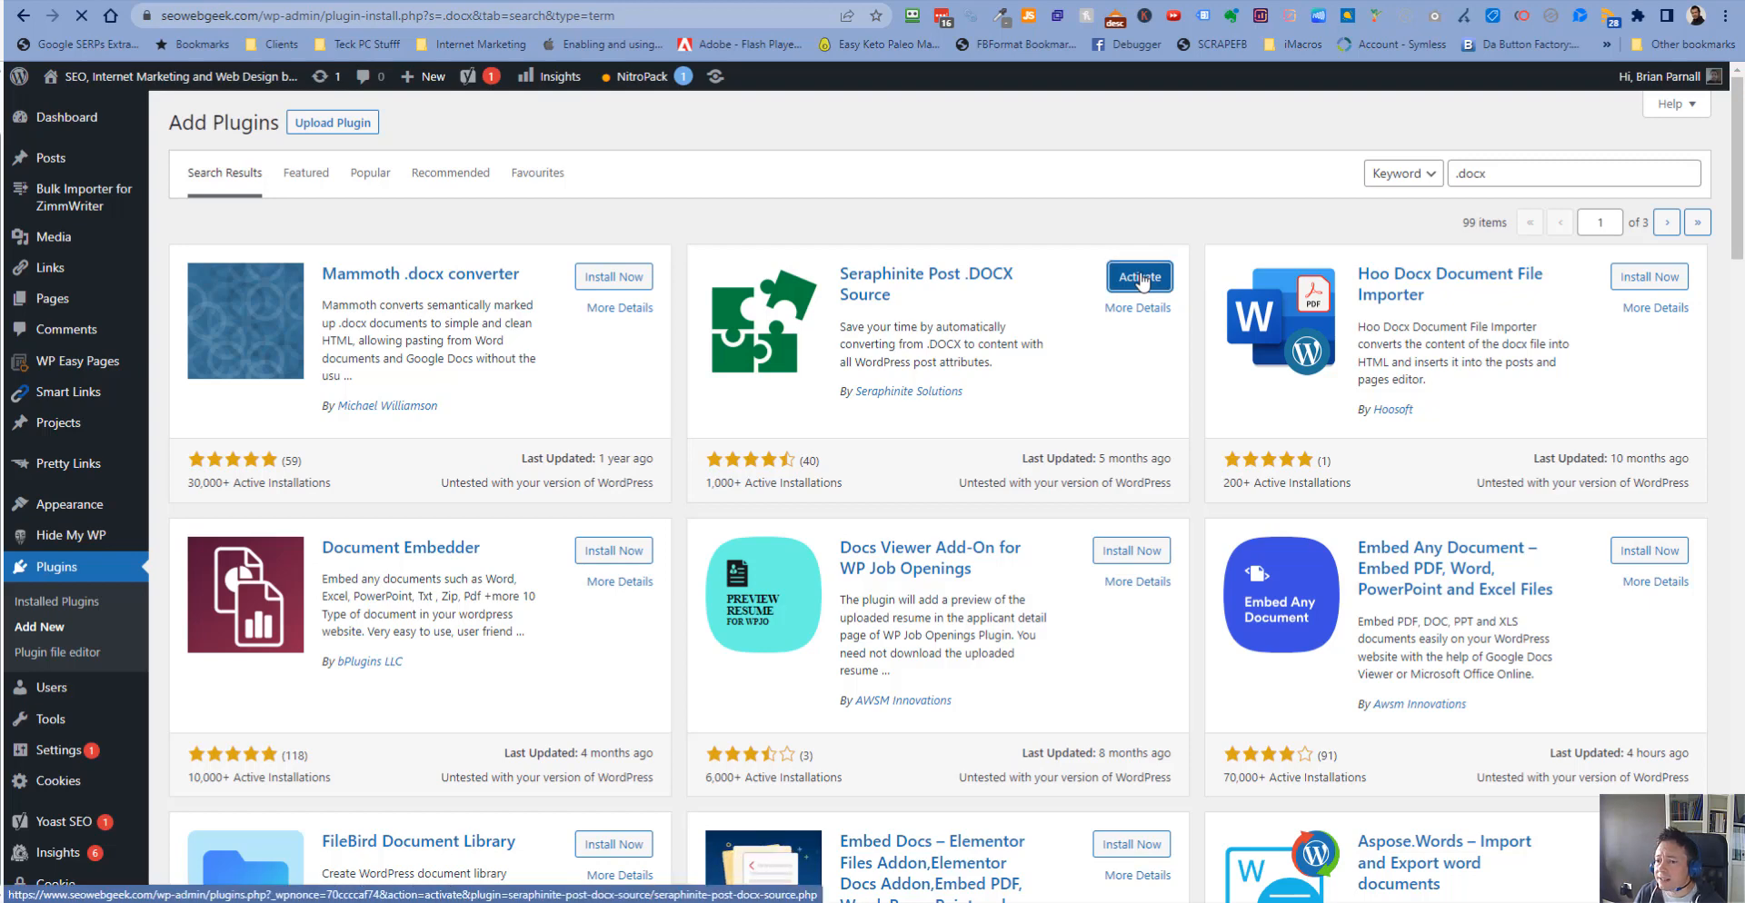
{"action": "scroll", "coordinate": [96, 480], "scroll_direction": "down", "scroll_amount": 4}
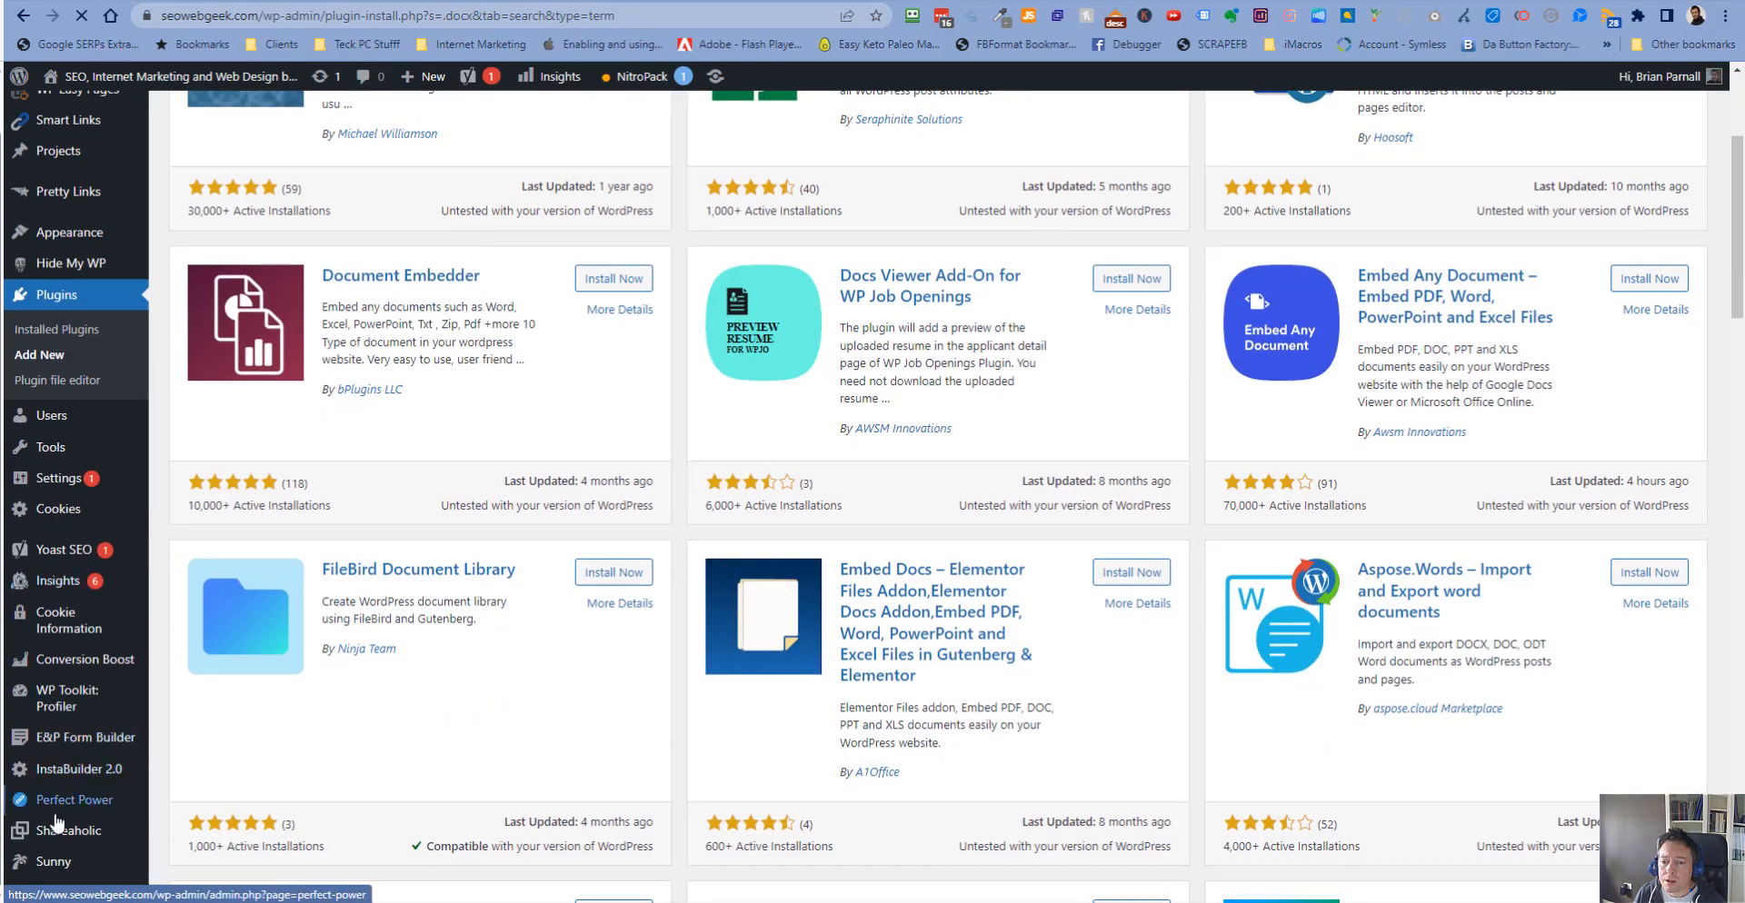
{"action": "scroll", "coordinate": [73, 770], "scroll_direction": "down", "scroll_amount": 2}
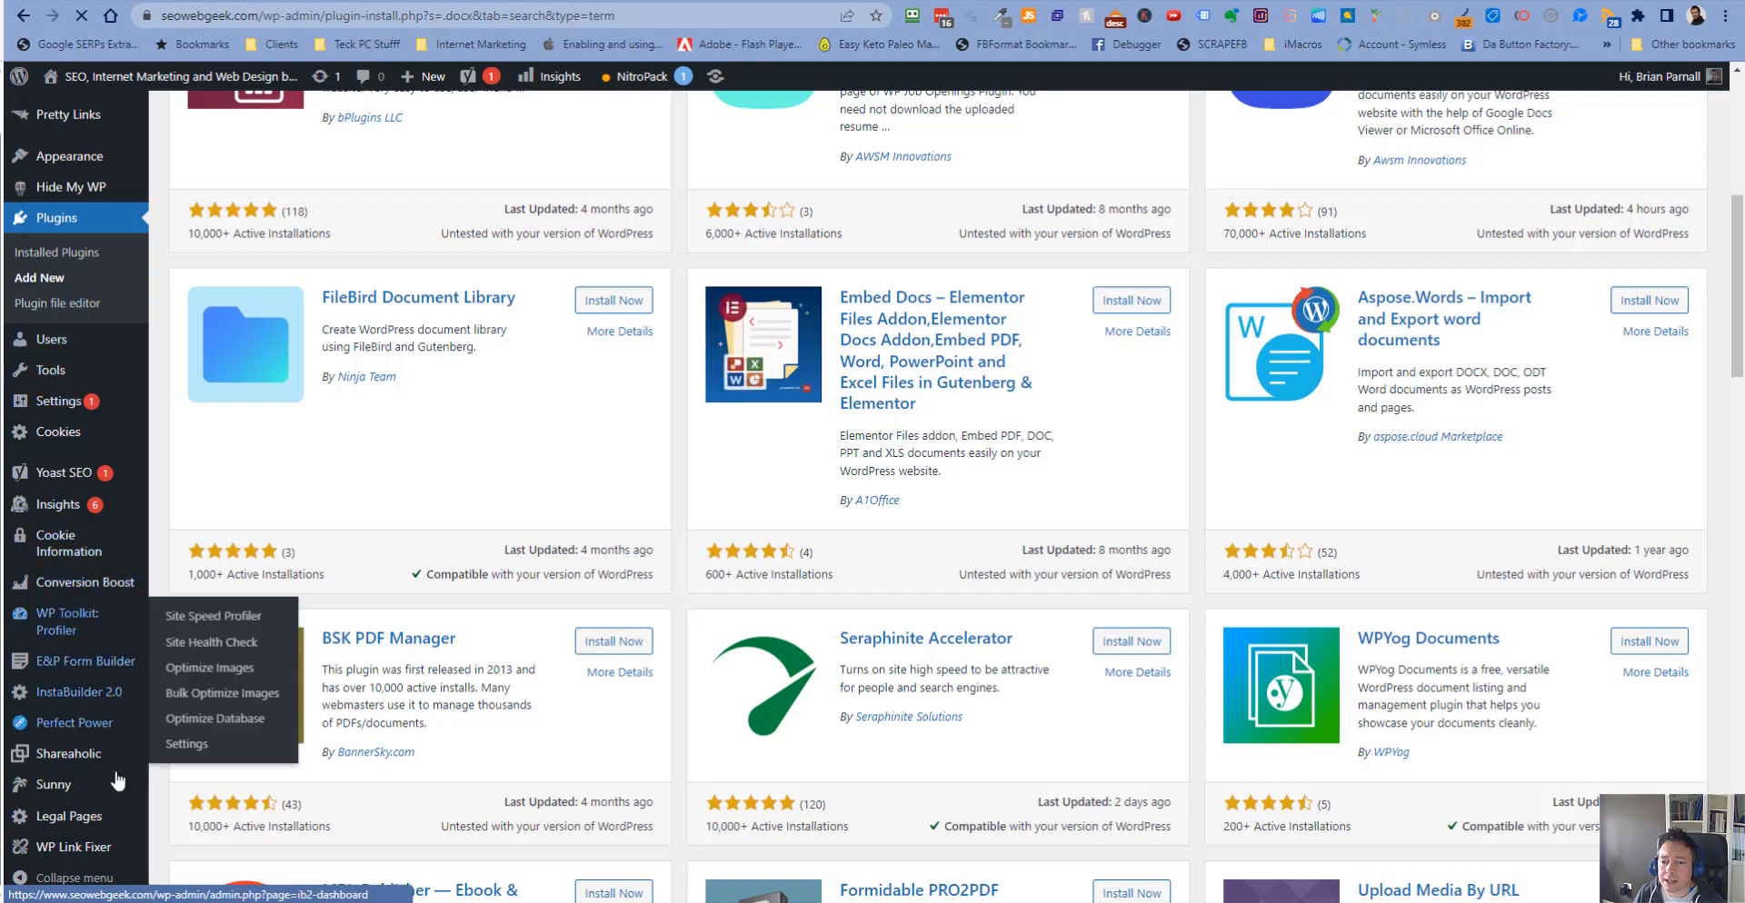
{"action": "mouse_move", "coordinate": [110, 829]}
{"action": "scroll", "coordinate": [91, 727], "scroll_direction": "up", "scroll_amount": 6}
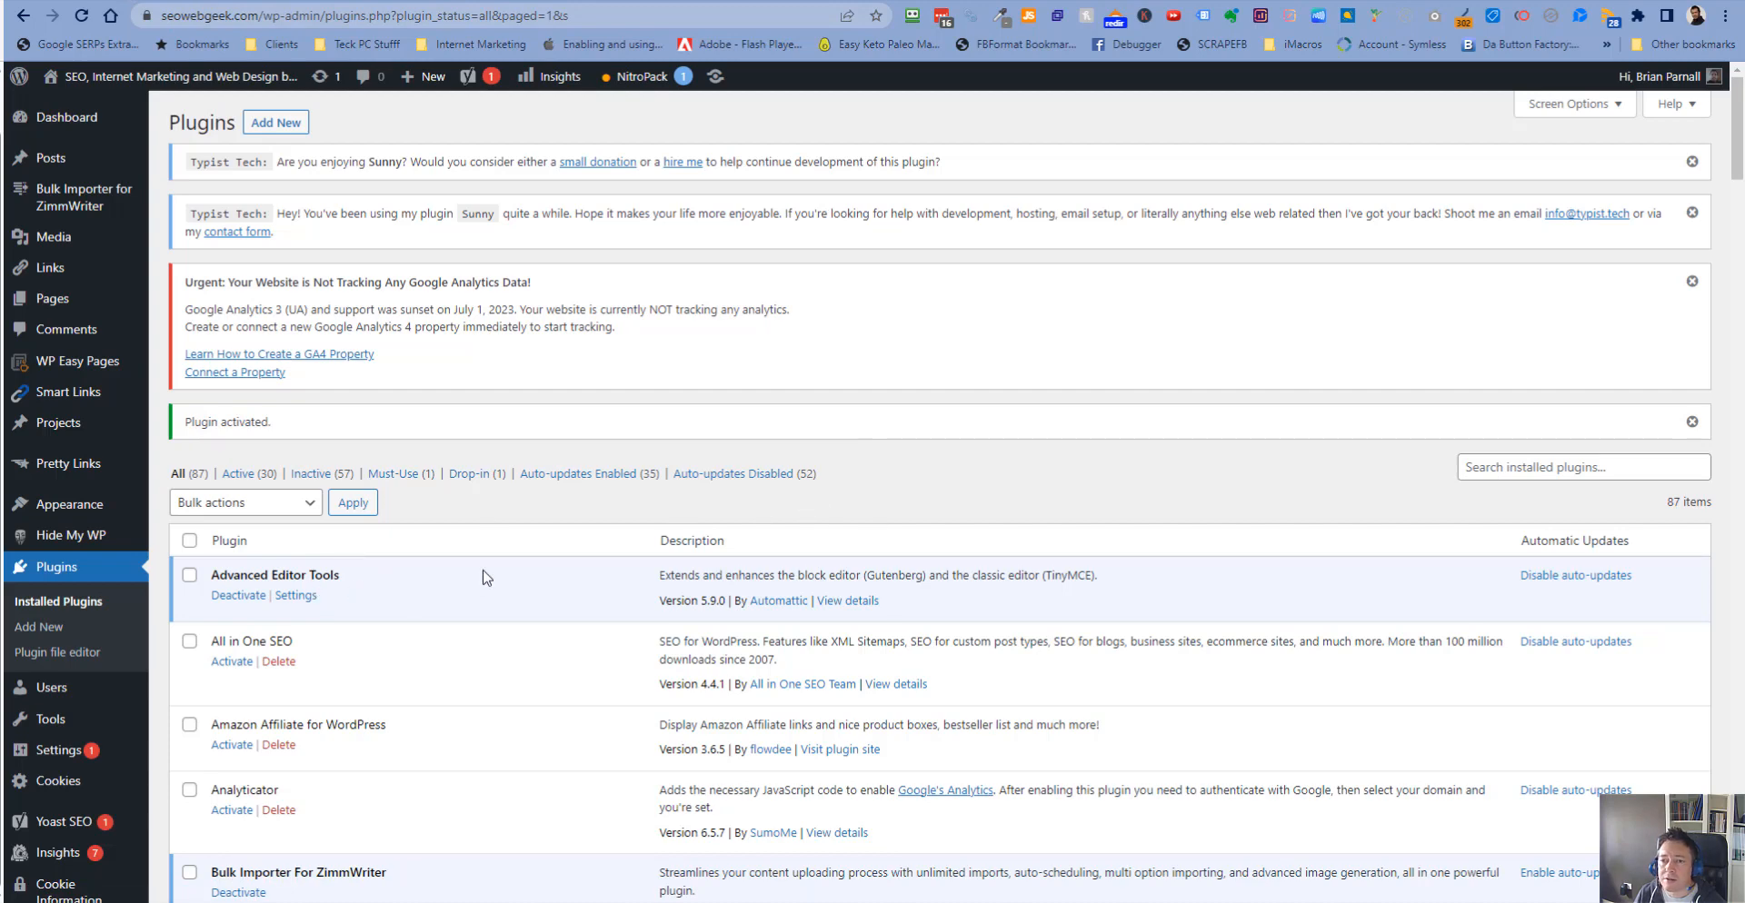
- Dismiss the three admin notices at the head of the plugins list
{"action": "left_click", "coordinate": [1692, 281]}
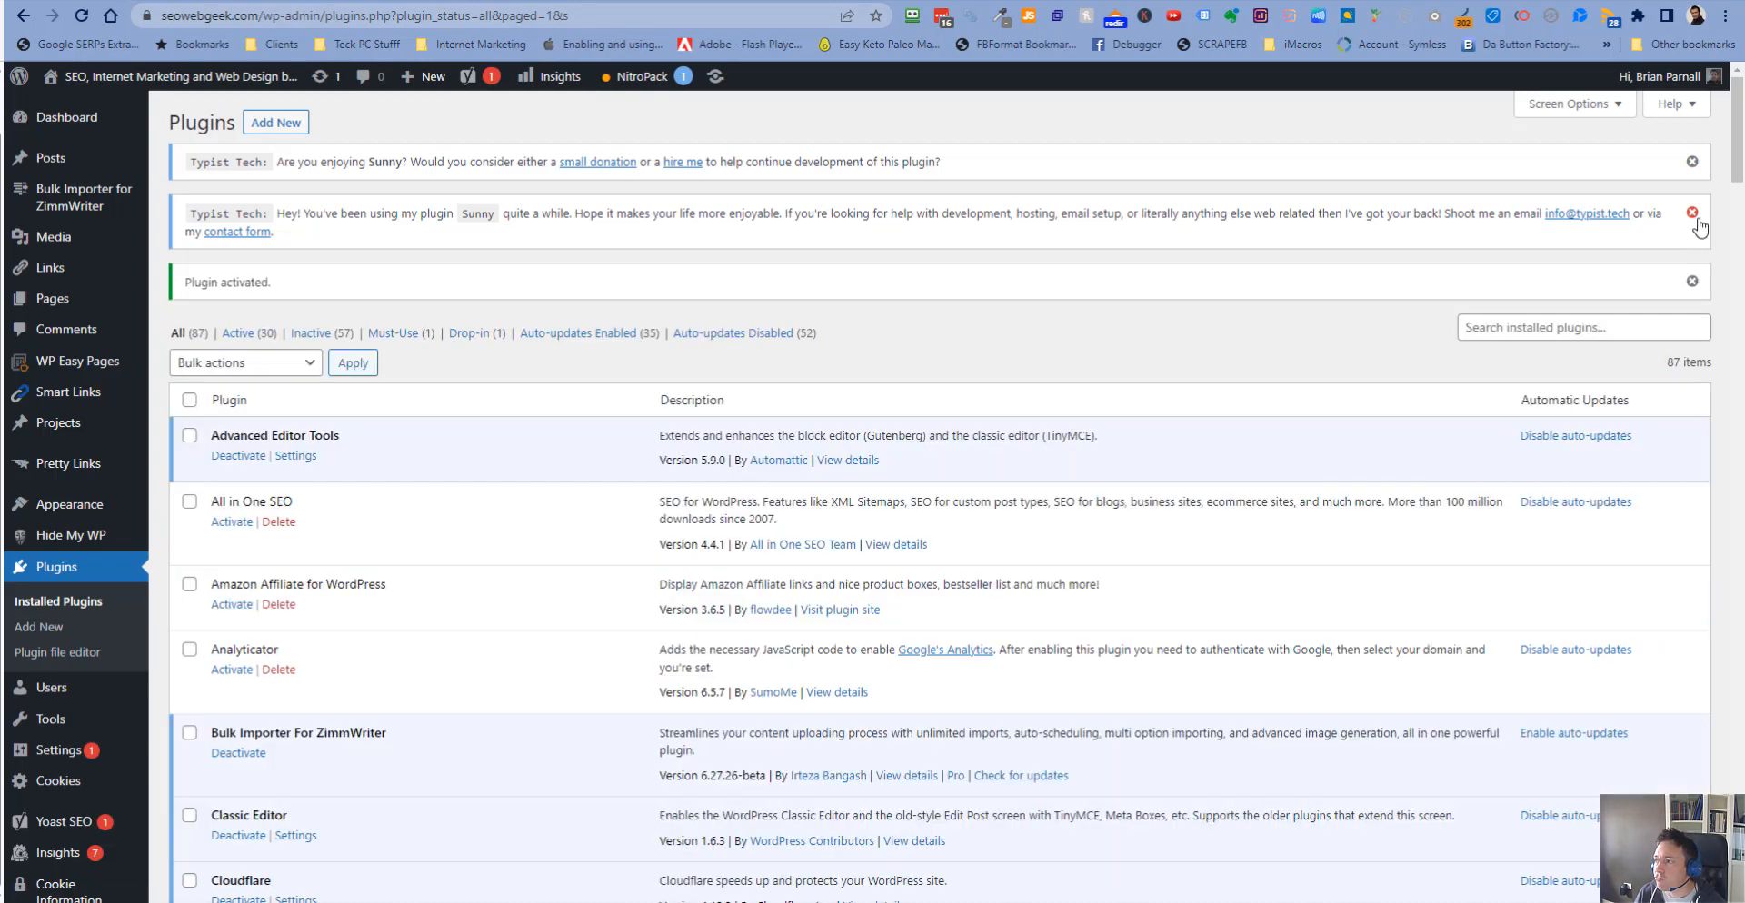
{"action": "left_click", "coordinate": [1693, 214]}
{"action": "left_click", "coordinate": [1692, 161]}
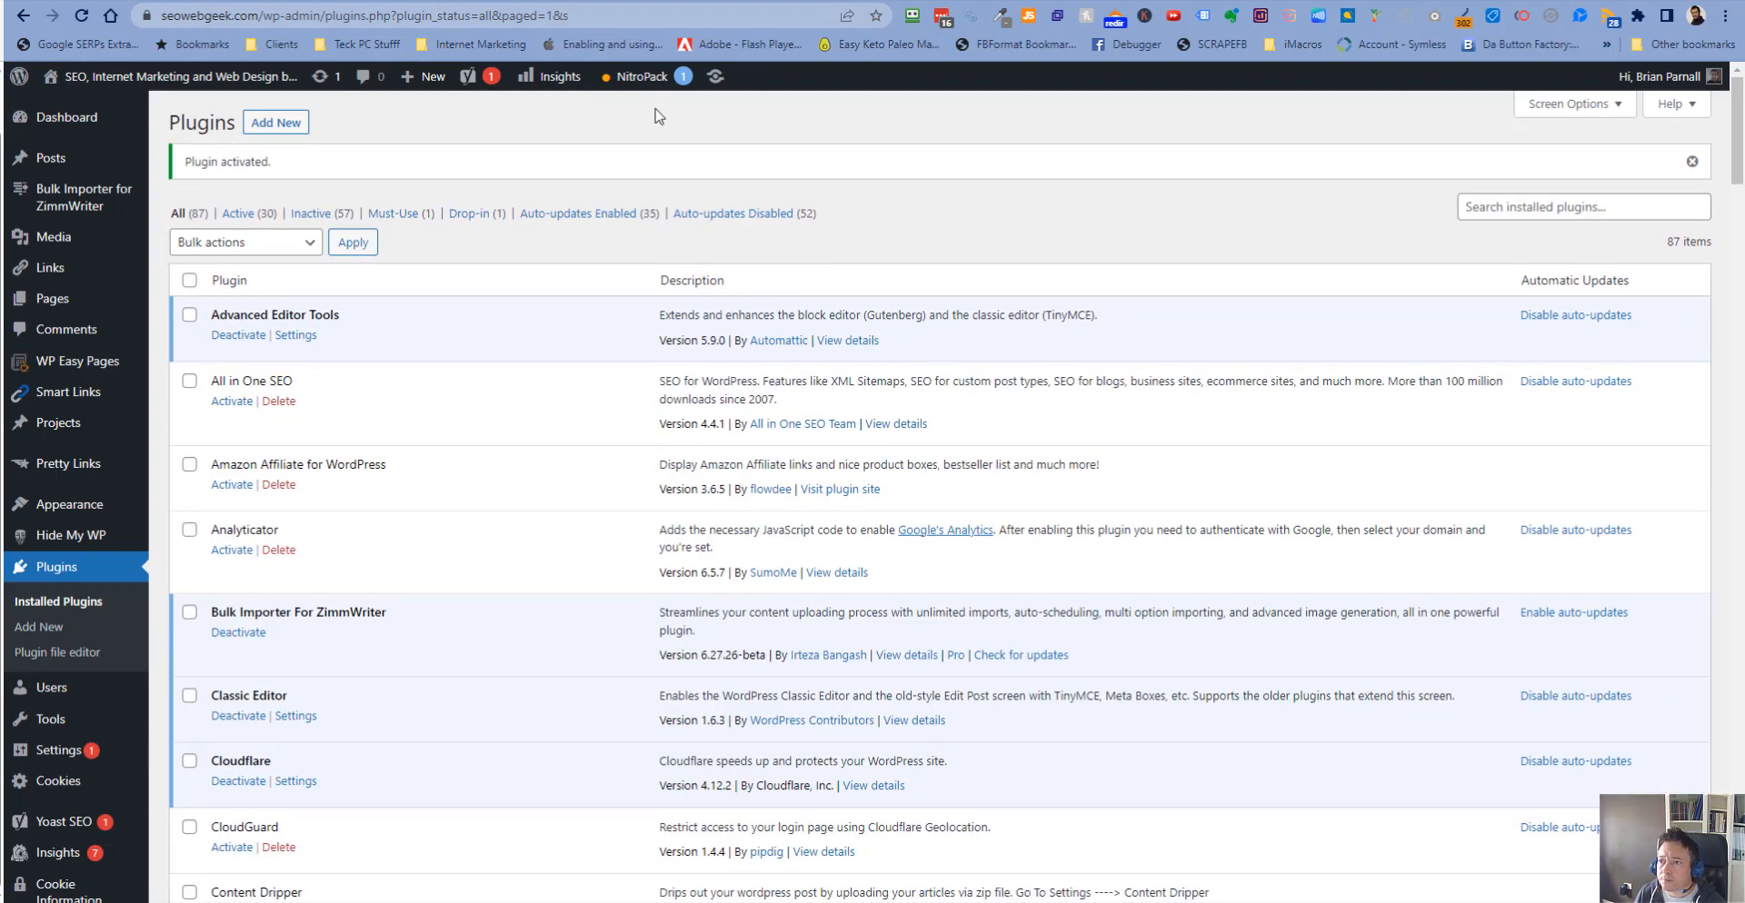
- Open the NitroPack dashboard and review its cache and optimization settings
{"action": "left_click", "coordinate": [647, 80]}
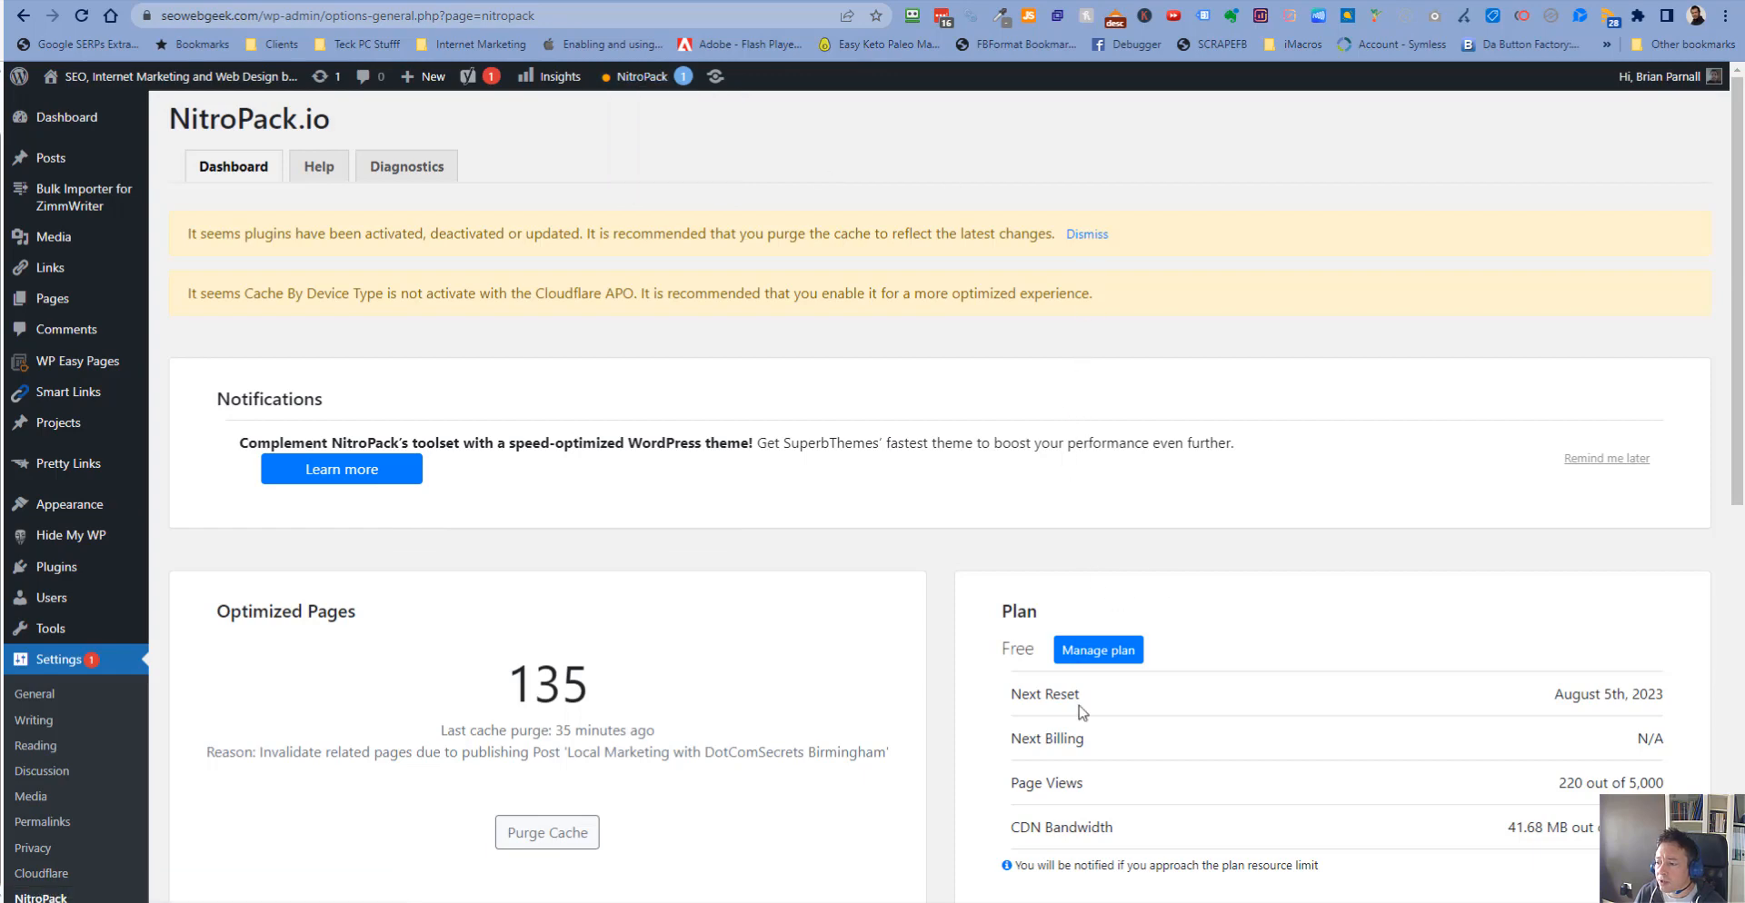
{"action": "scroll", "coordinate": [1081, 712], "scroll_direction": "down", "scroll_amount": 4}
{"action": "scroll", "coordinate": [863, 609], "scroll_direction": "up", "scroll_amount": 4}
{"action": "scroll", "coordinate": [1045, 364], "scroll_direction": "down", "scroll_amount": 3}
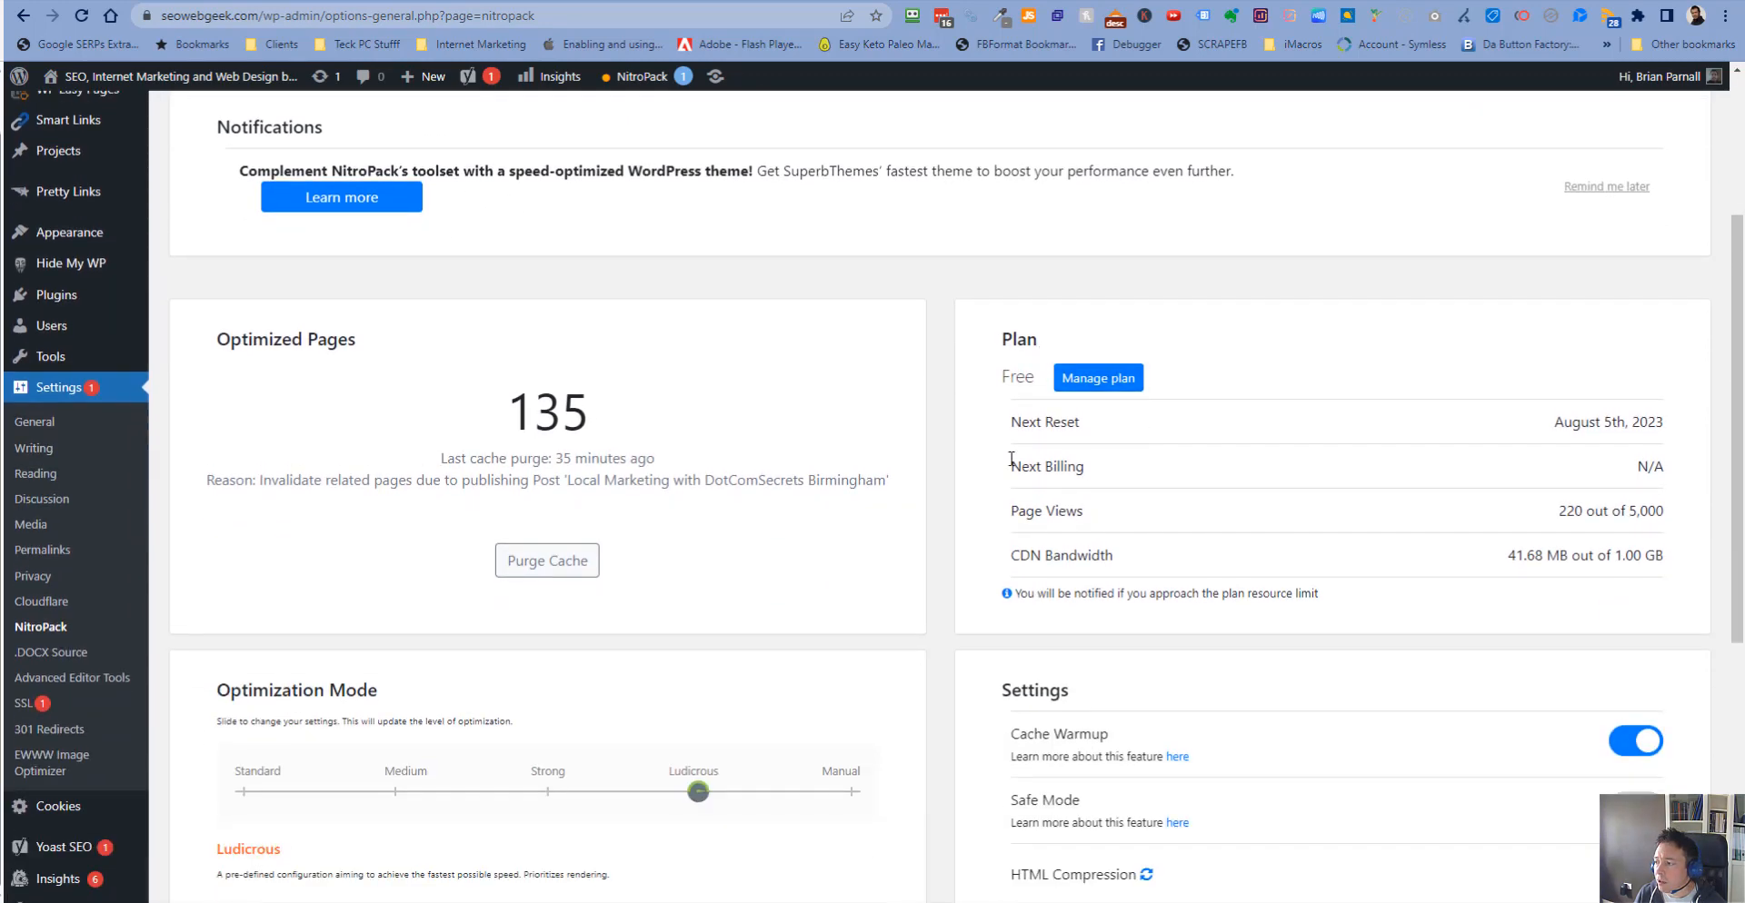
{"action": "scroll", "coordinate": [968, 556], "scroll_direction": "down", "scroll_amount": 2}
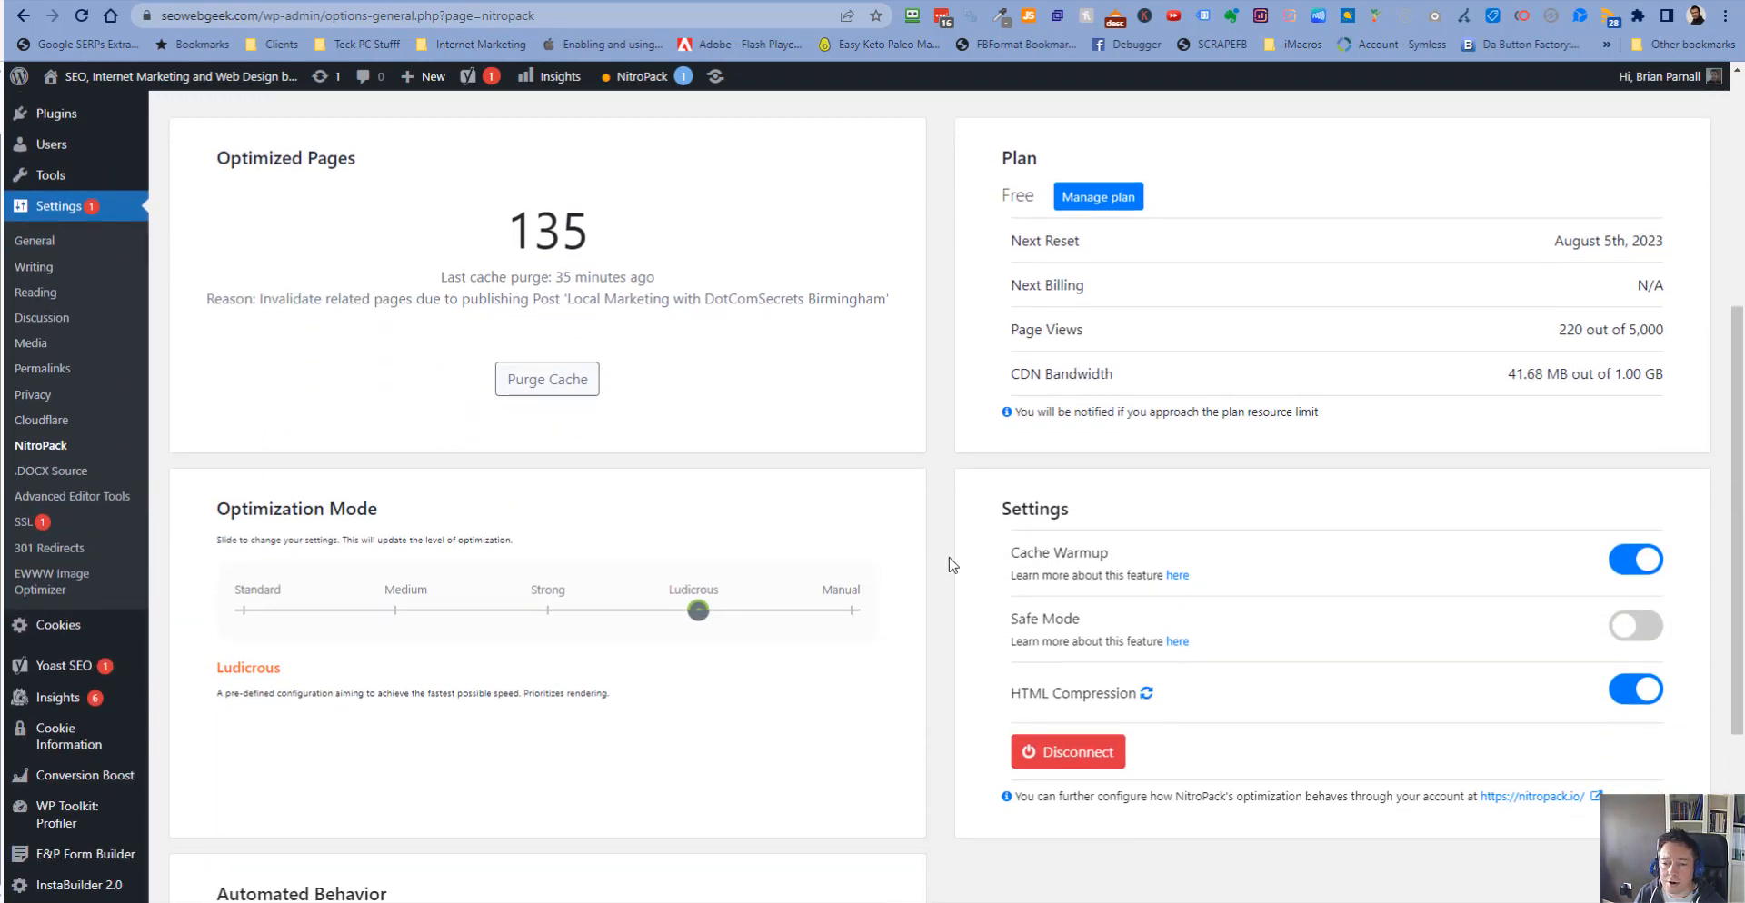
{"action": "scroll", "coordinate": [273, 209], "scroll_direction": "up", "scroll_amount": 4}
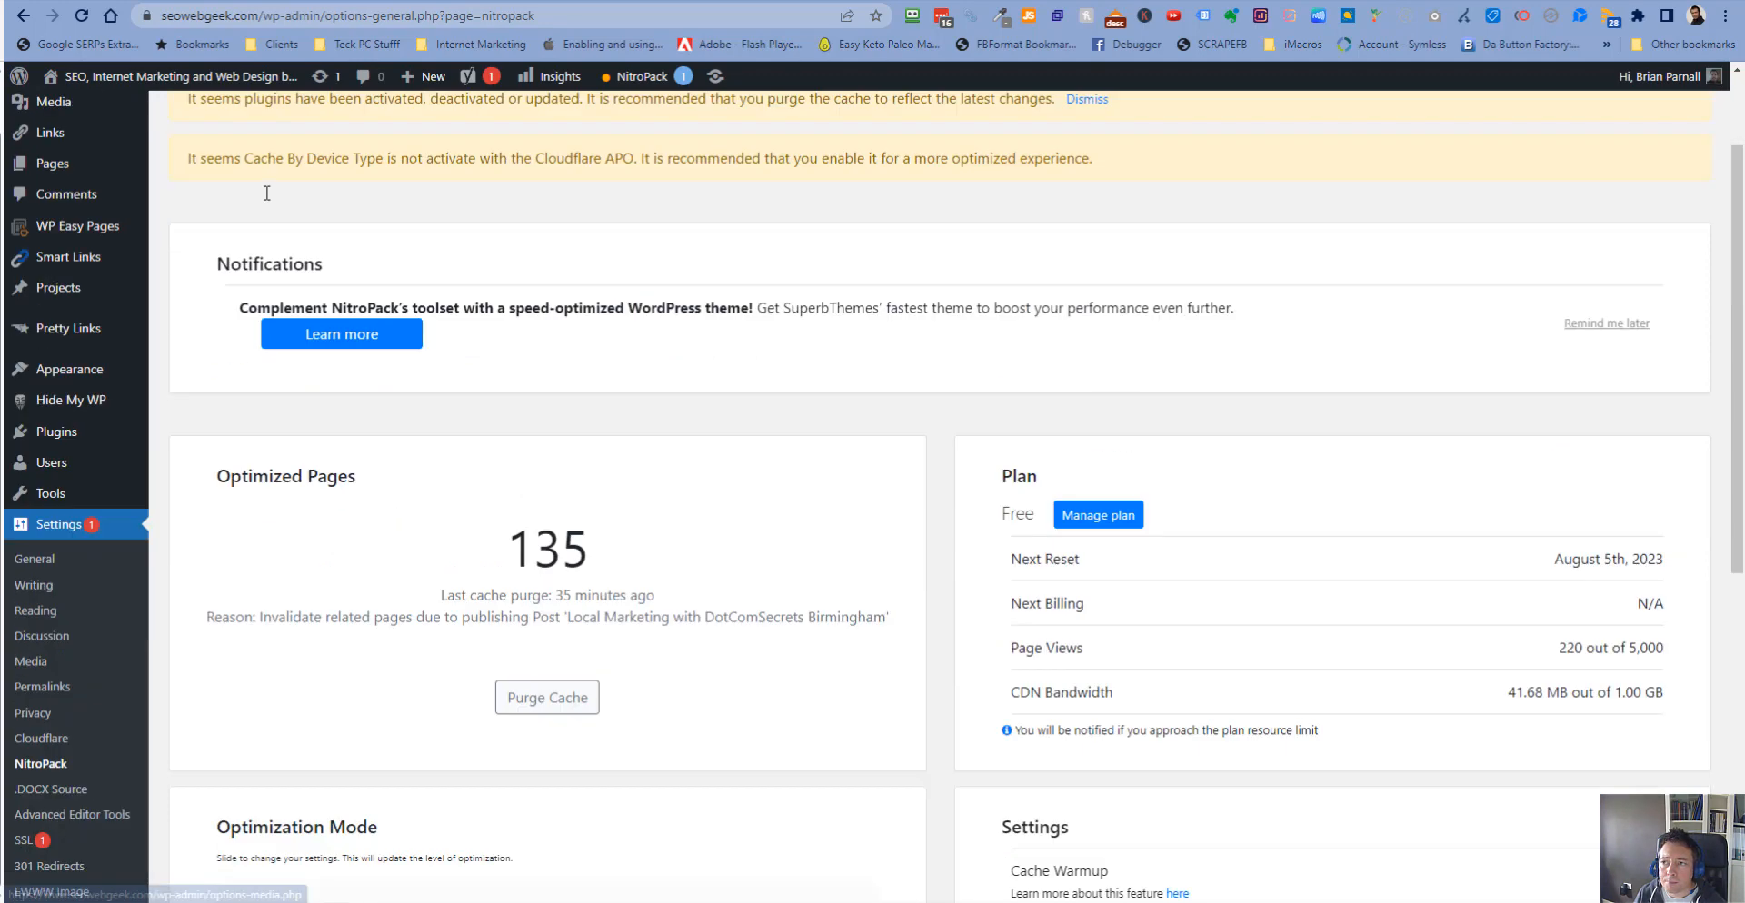
{"action": "scroll", "coordinate": [73, 530], "scroll_direction": "down", "scroll_amount": 6}
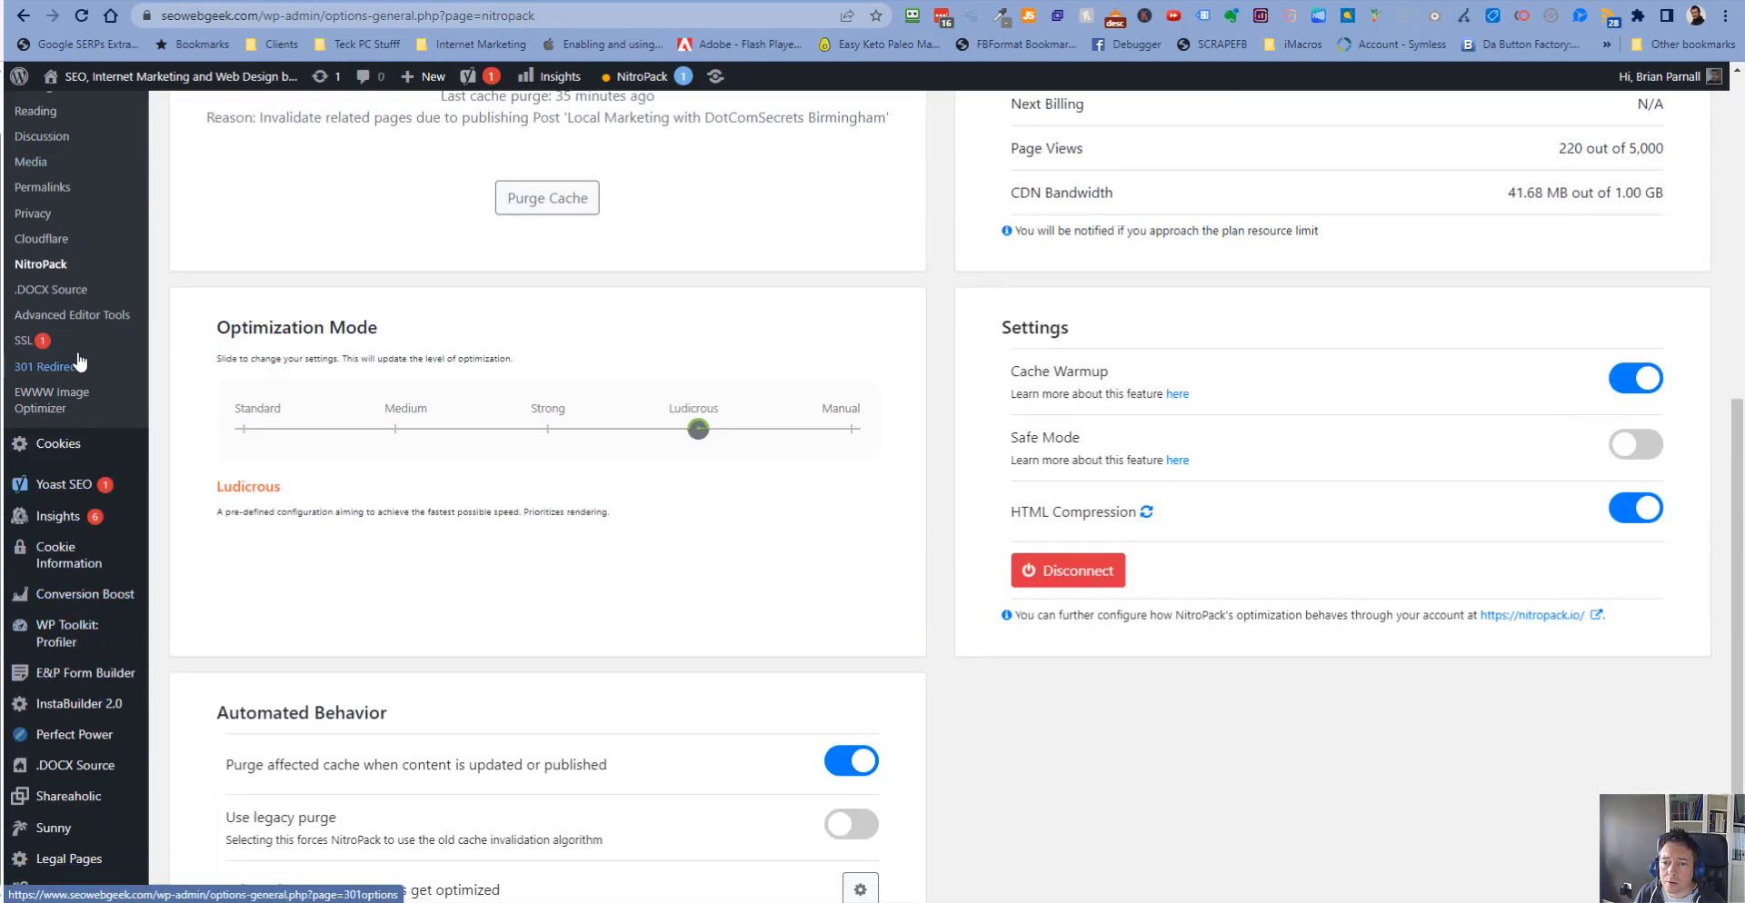
- Open the Post .DOCX Source settings page and review its options
{"action": "left_click", "coordinate": [70, 291]}
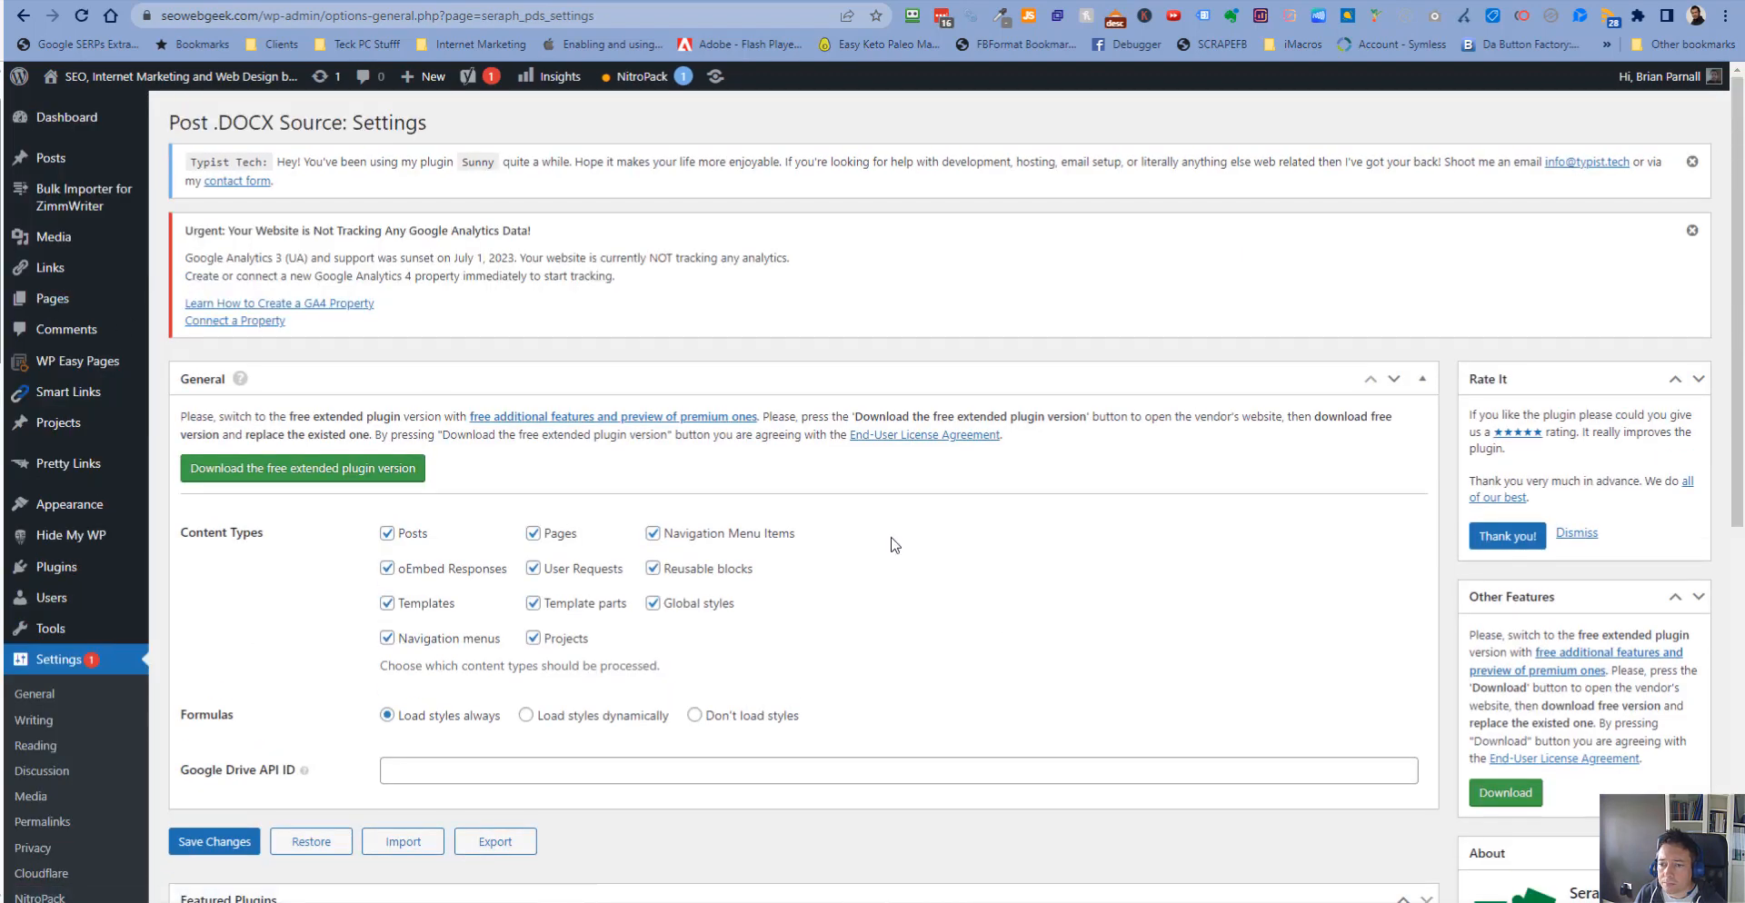
{"action": "scroll", "coordinate": [895, 545], "scroll_direction": "down", "scroll_amount": 3}
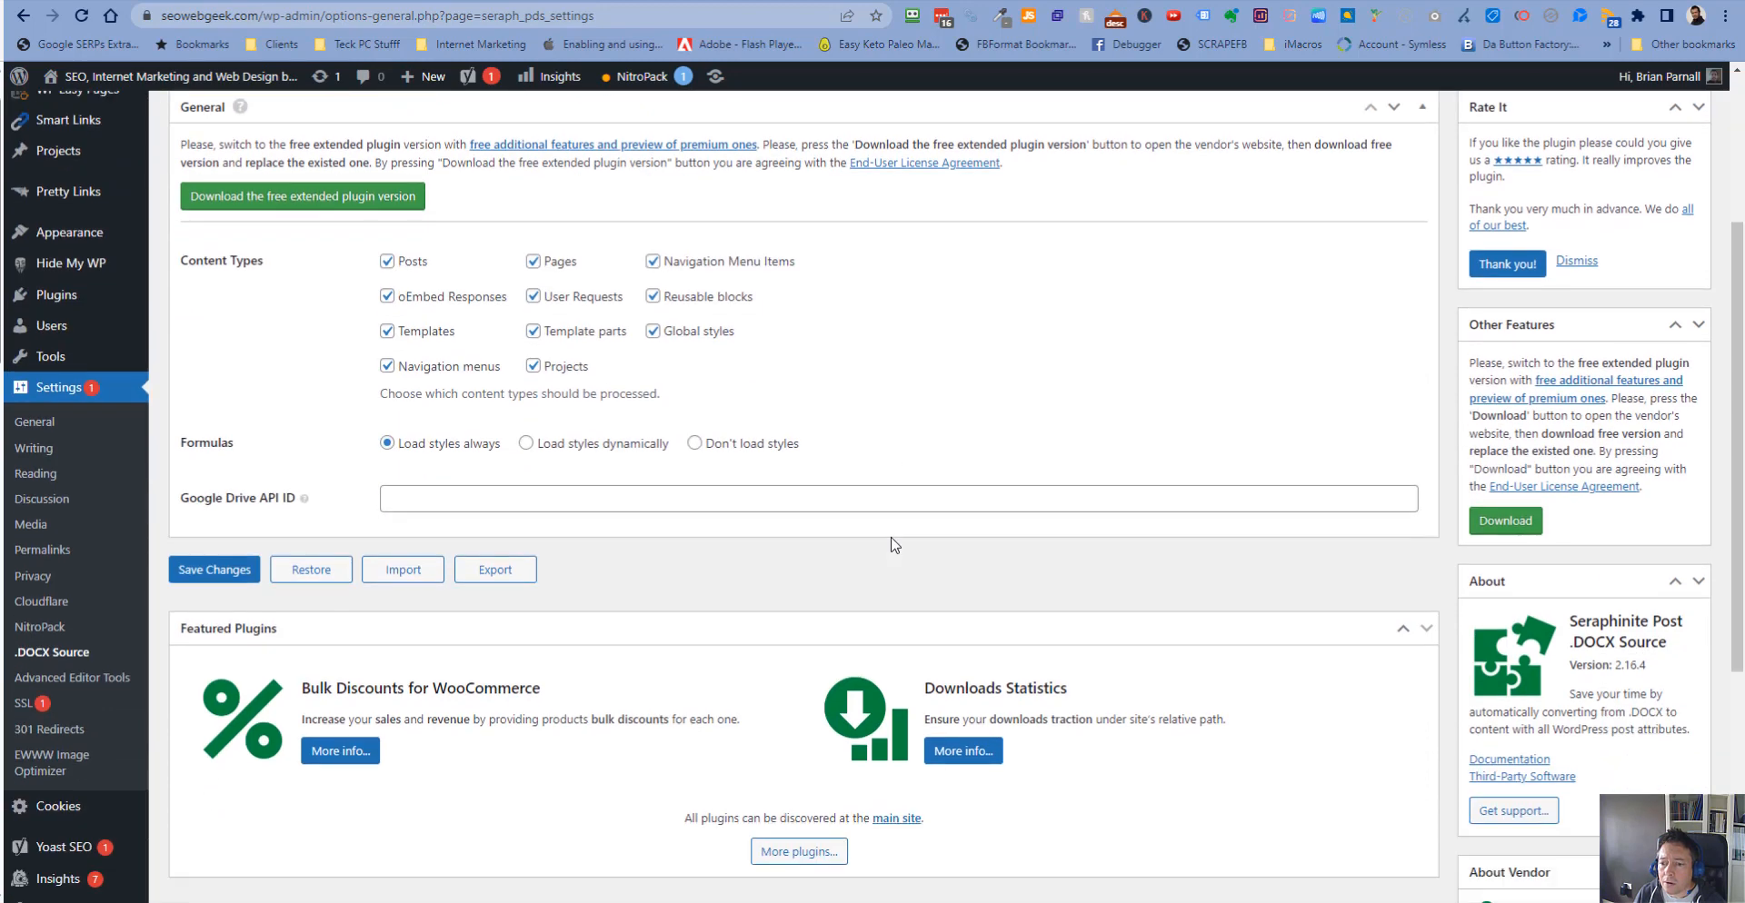
{"action": "scroll", "coordinate": [896, 545], "scroll_direction": "down", "scroll_amount": 4}
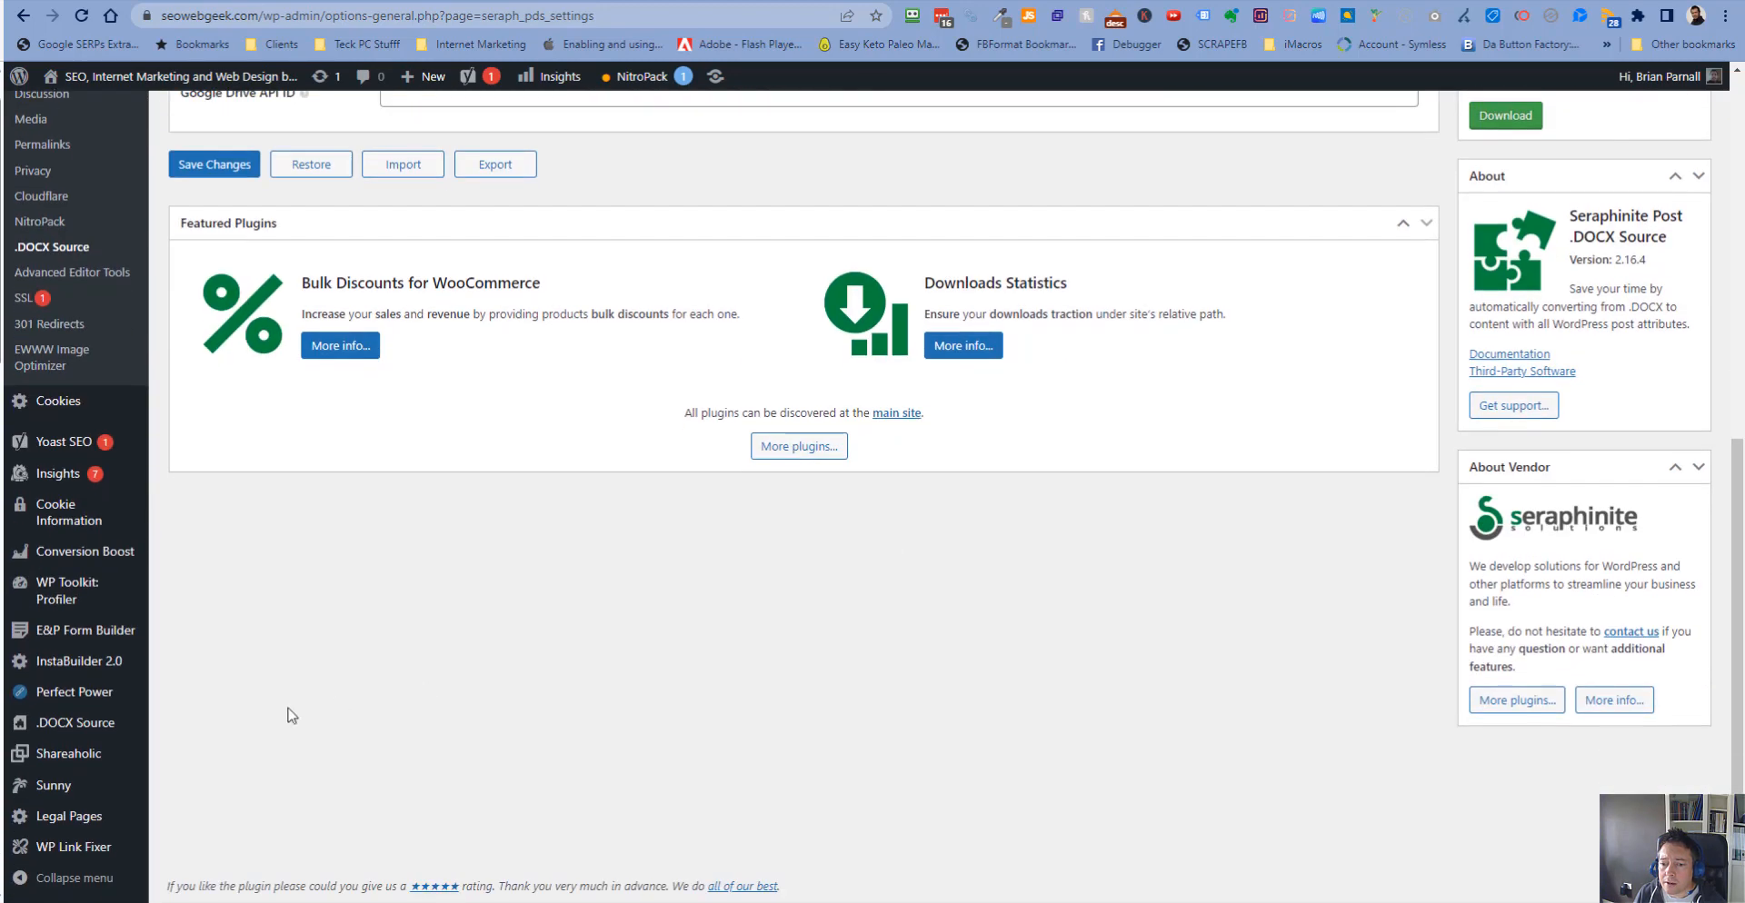
- Download the free extended Post .DOCX Source plugin from the vendor's site and return to the WordPress admin
{"action": "left_click", "coordinate": [100, 724]}
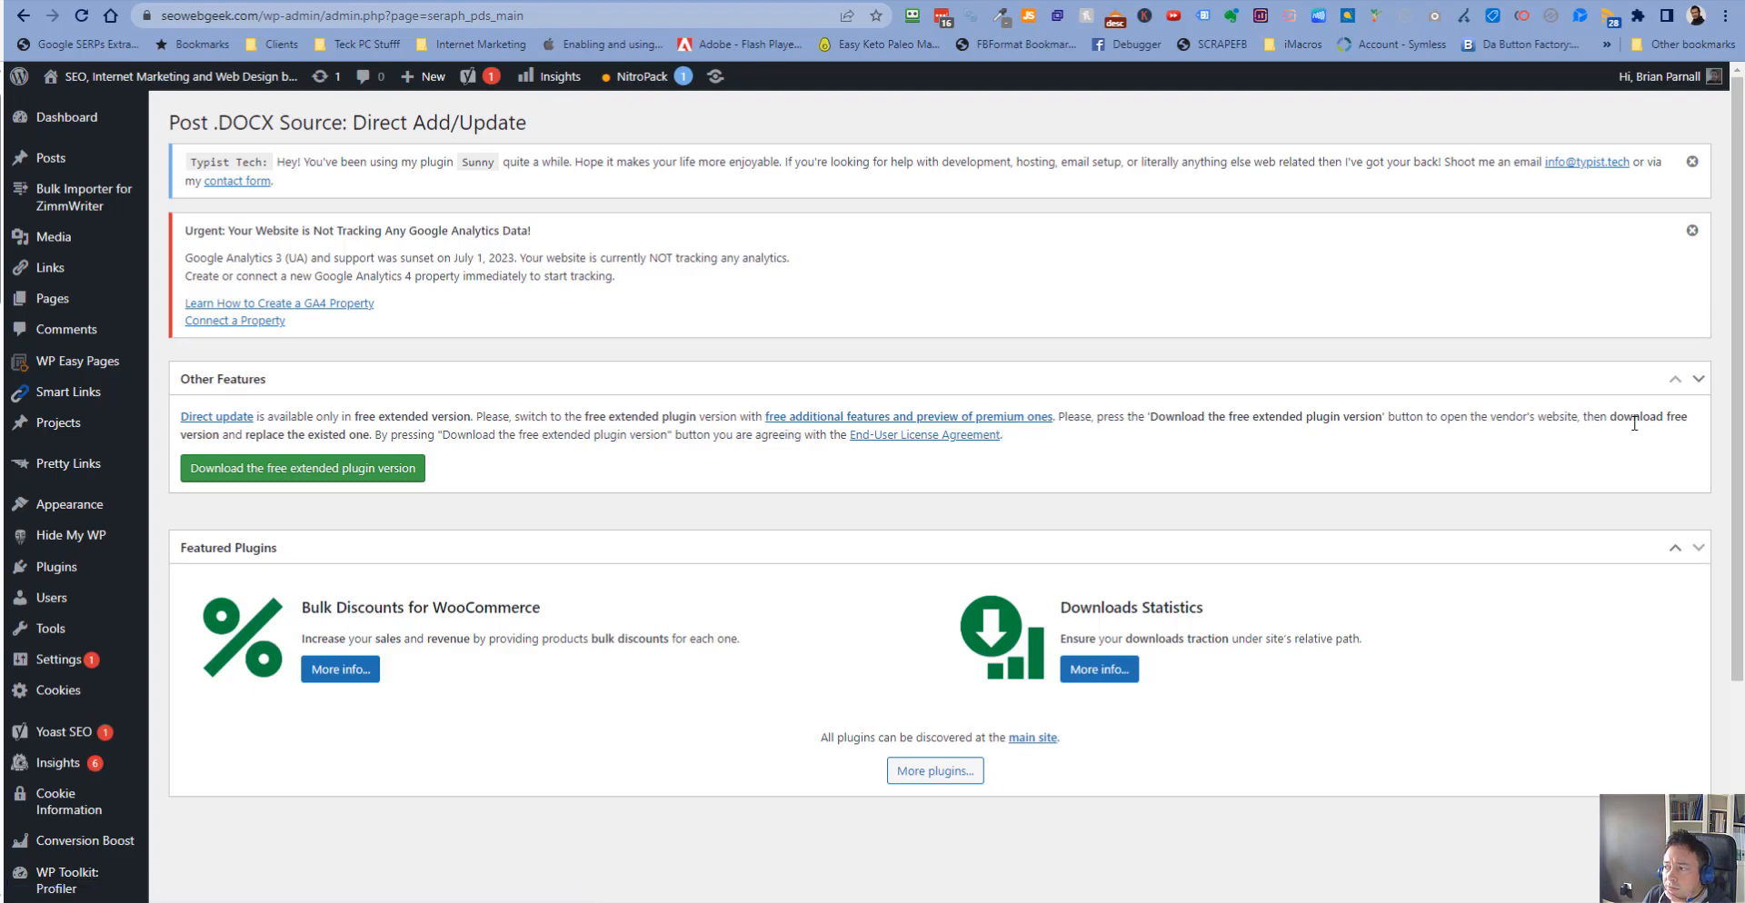
{"action": "left_click", "coordinate": [383, 469]}
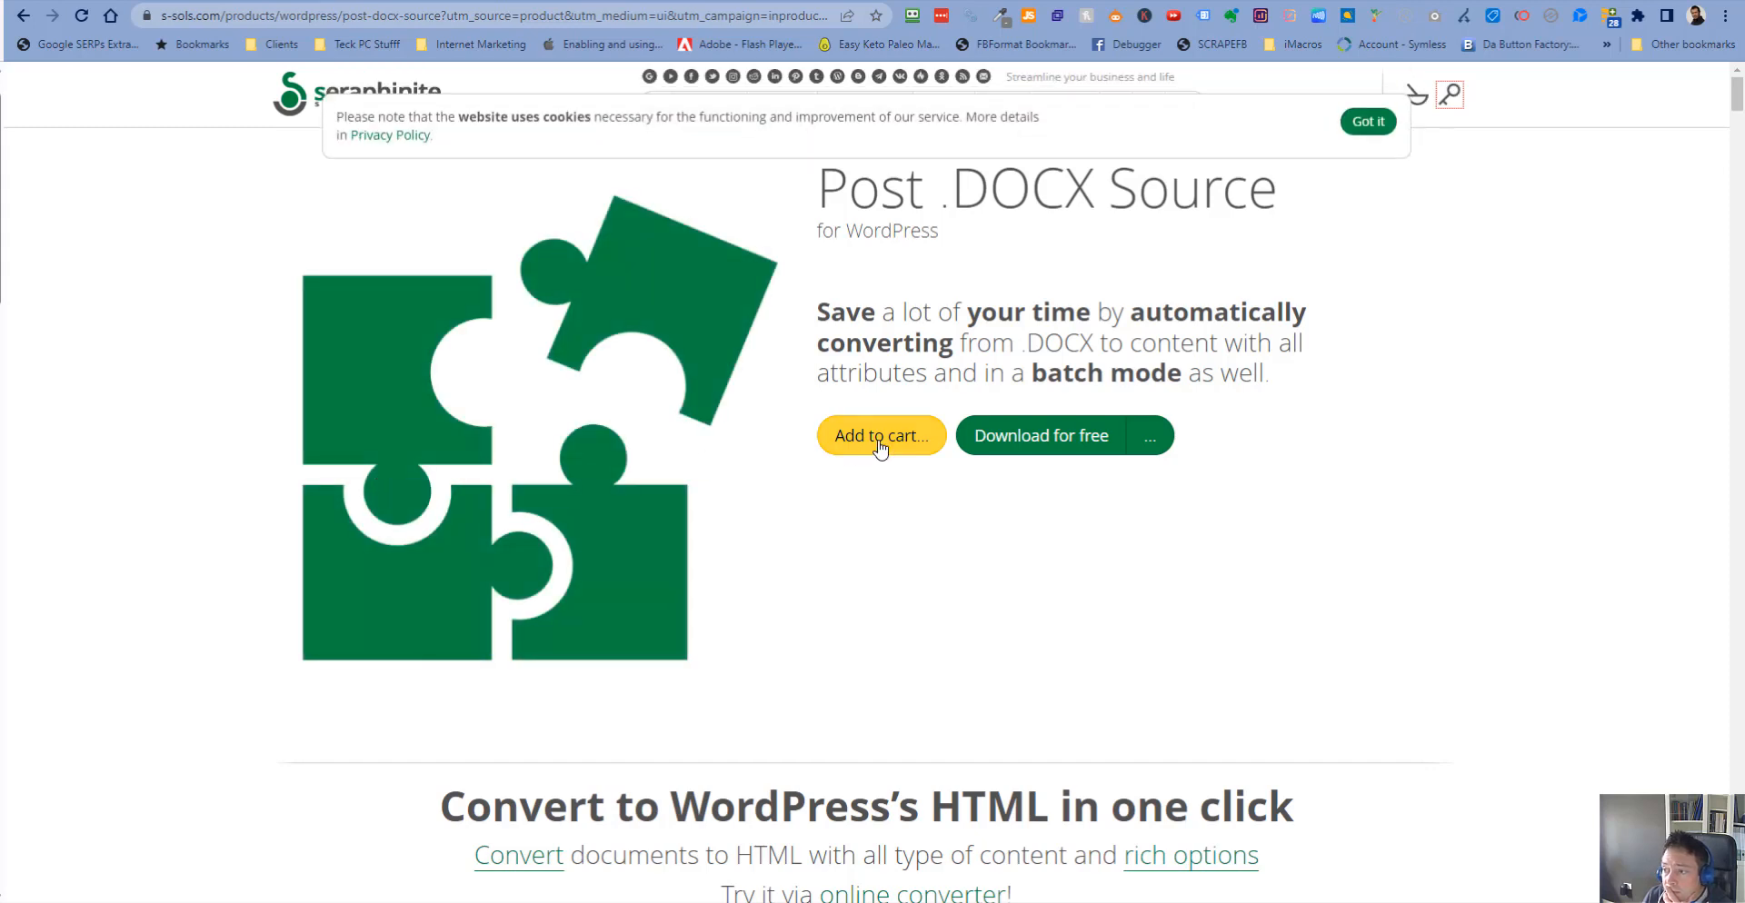
{"action": "left_click", "coordinate": [1069, 448]}
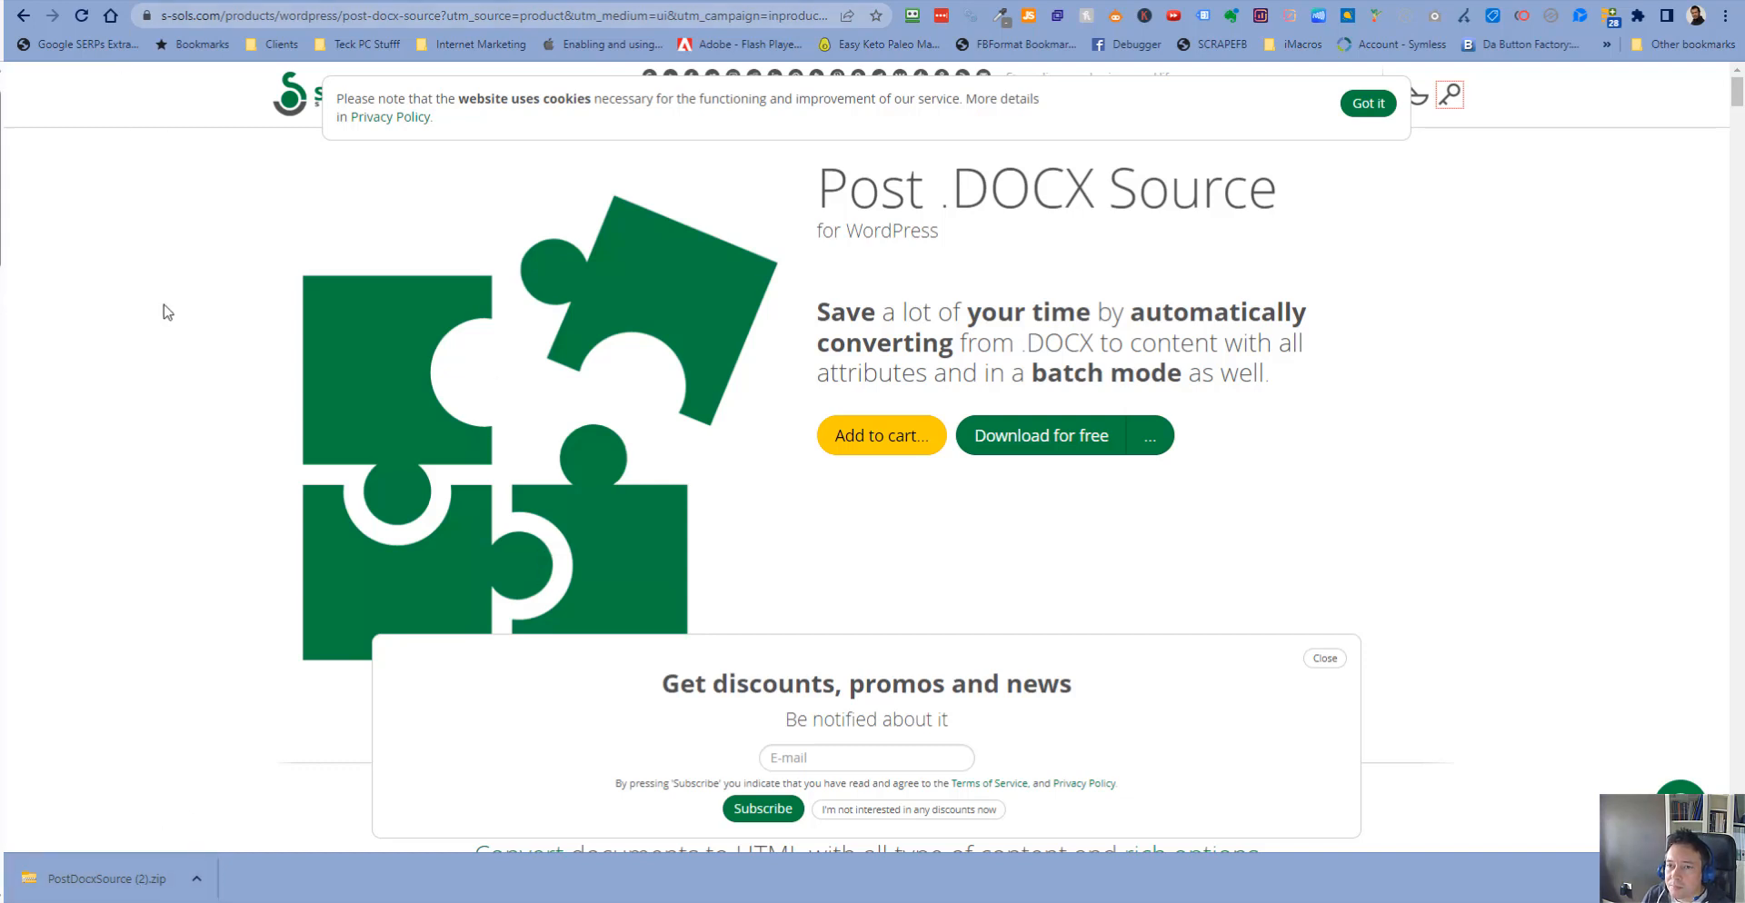
{"action": "left_click", "coordinate": [131, 2]}
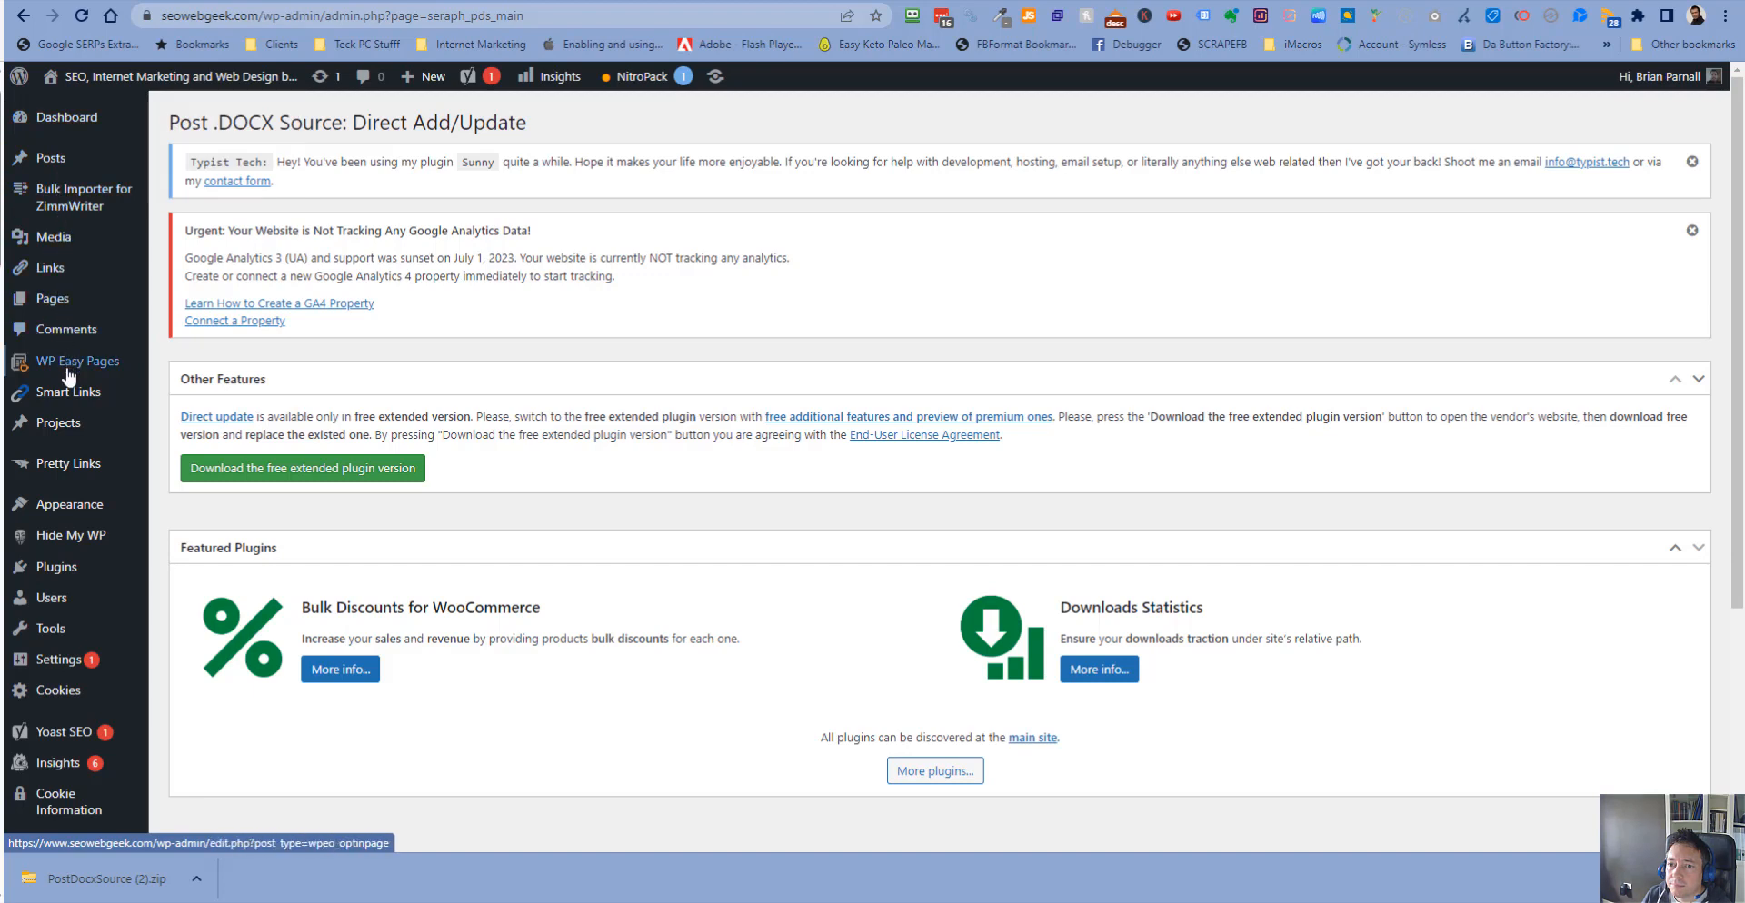
{"action": "mouse_move", "coordinate": [73, 528]}
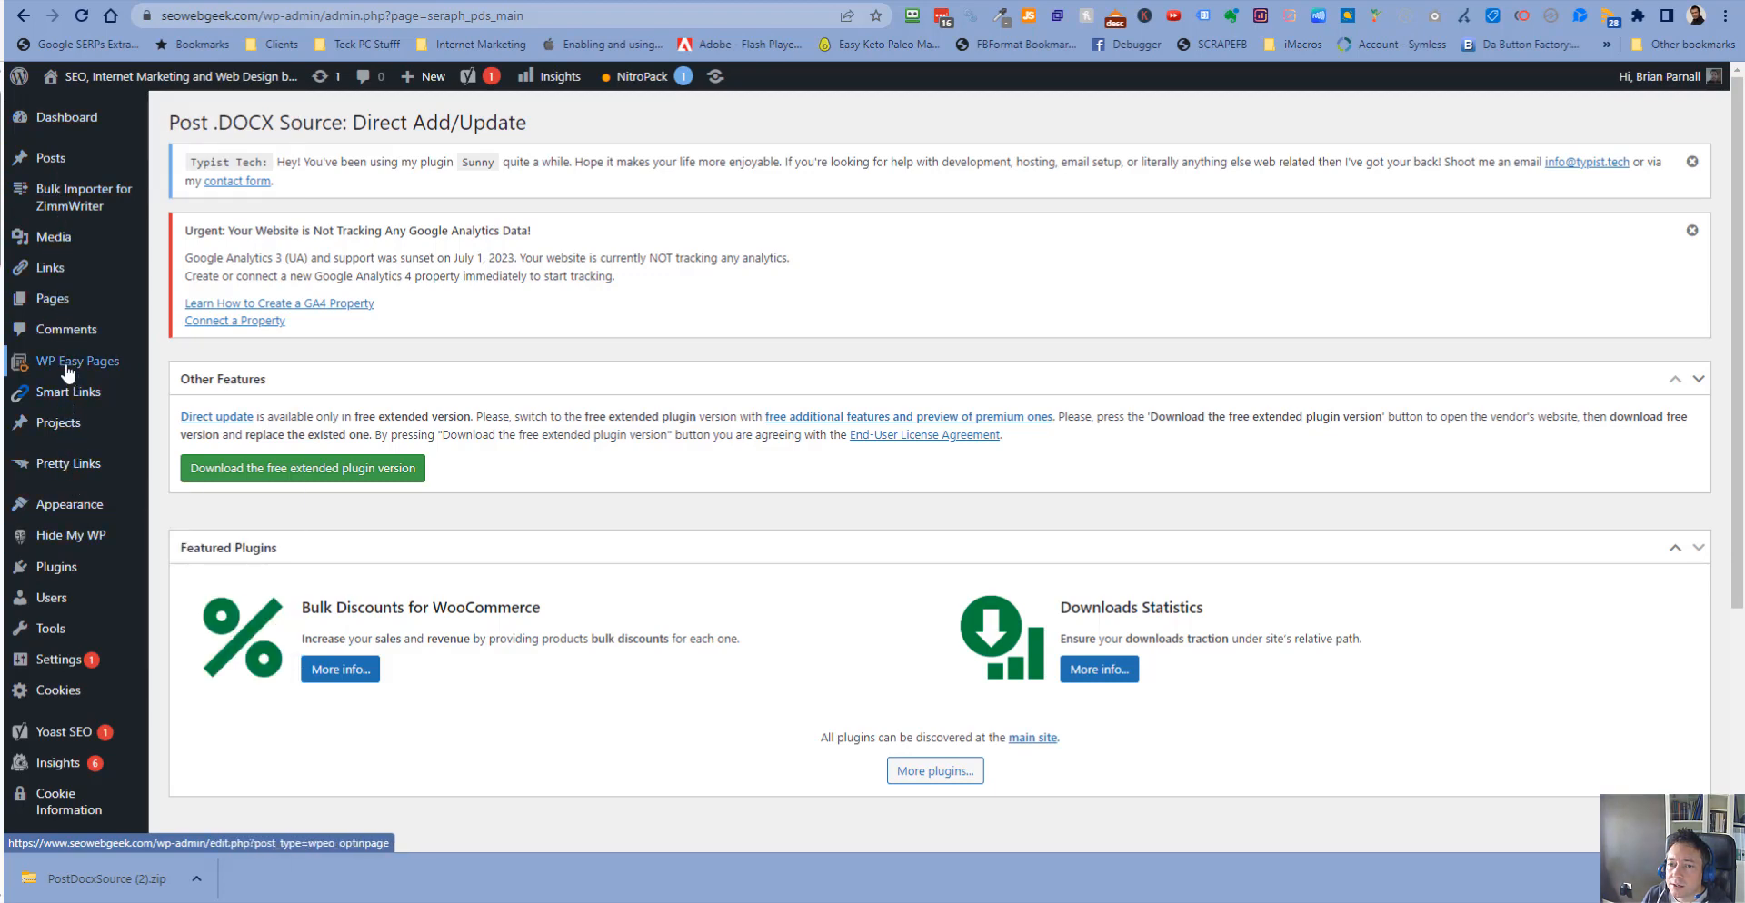
{"action": "scroll", "coordinate": [62, 320], "scroll_direction": "down", "scroll_amount": 3}
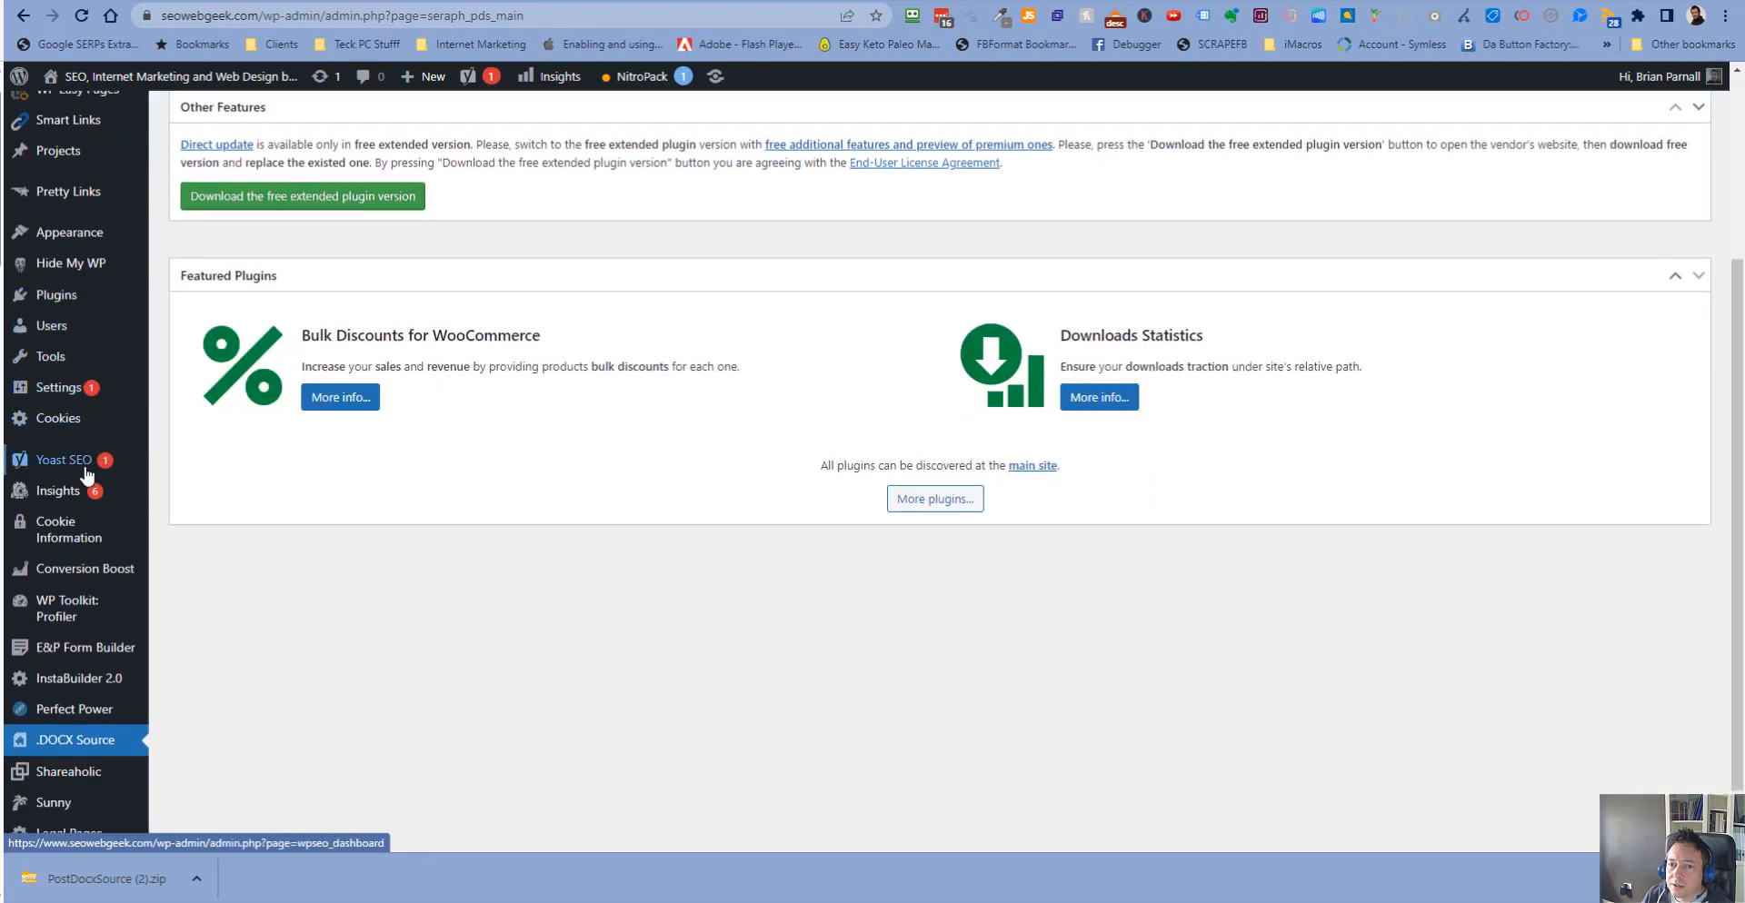
- Upload the downloaded PostDocxSource (2).zip as a plugin and replace the currently installed version with it
{"action": "left_click", "coordinate": [95, 749]}
{"action": "scroll", "coordinate": [82, 727], "scroll_direction": "up", "scroll_amount": 3}
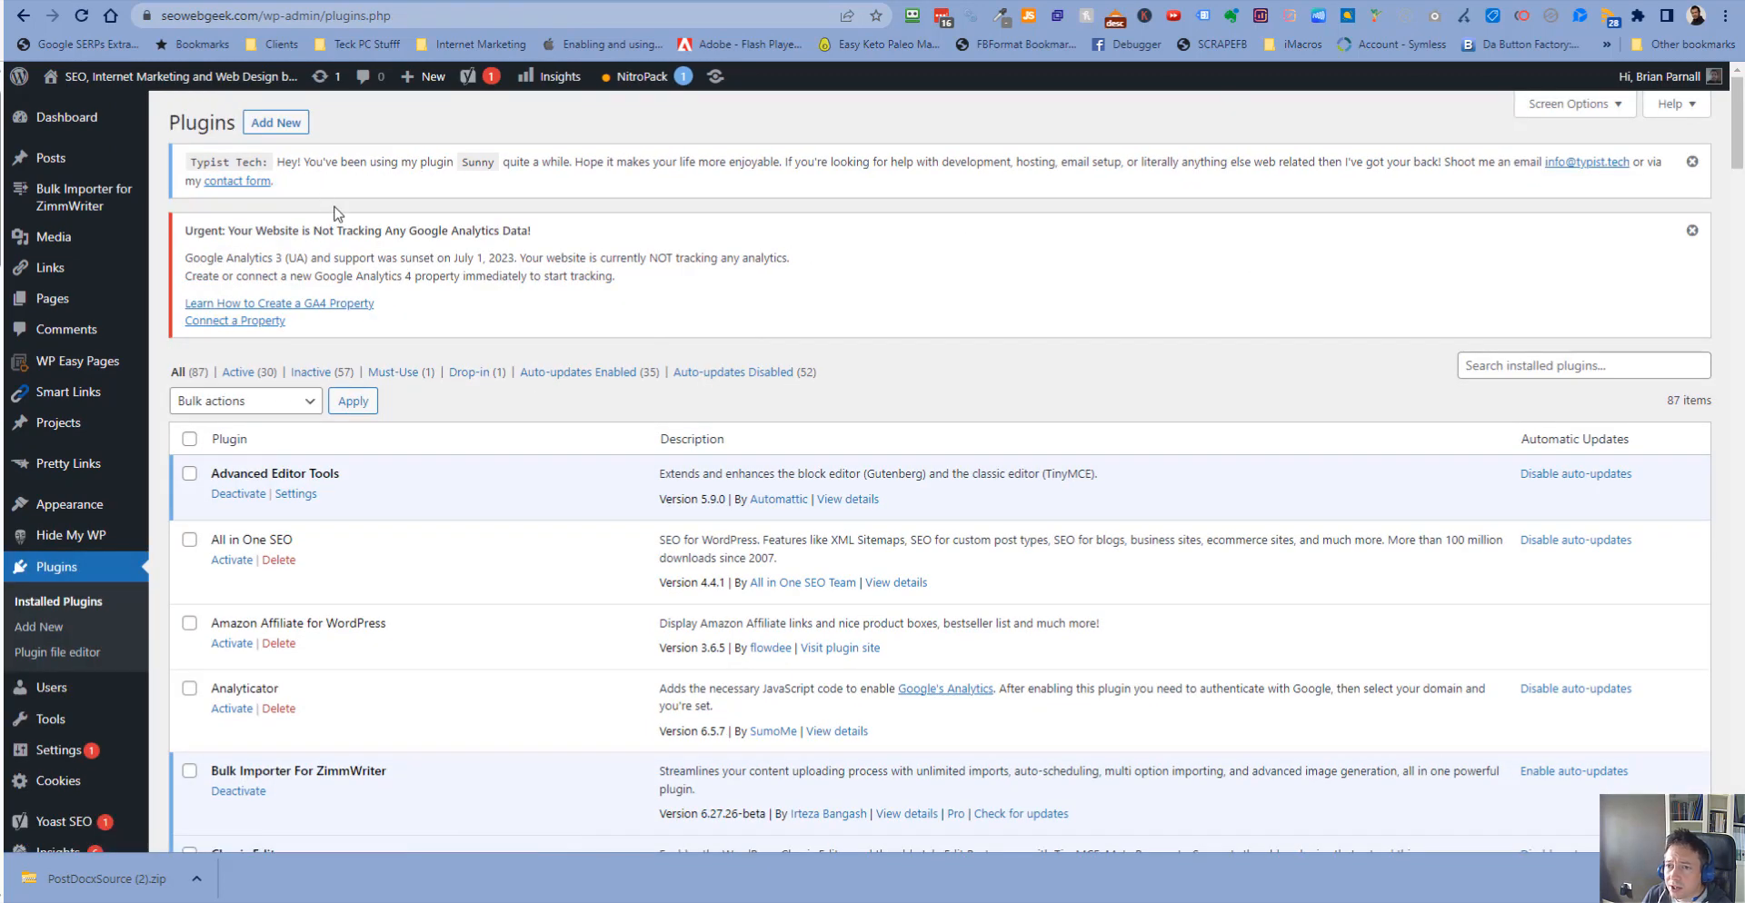
{"action": "left_click", "coordinate": [275, 121]}
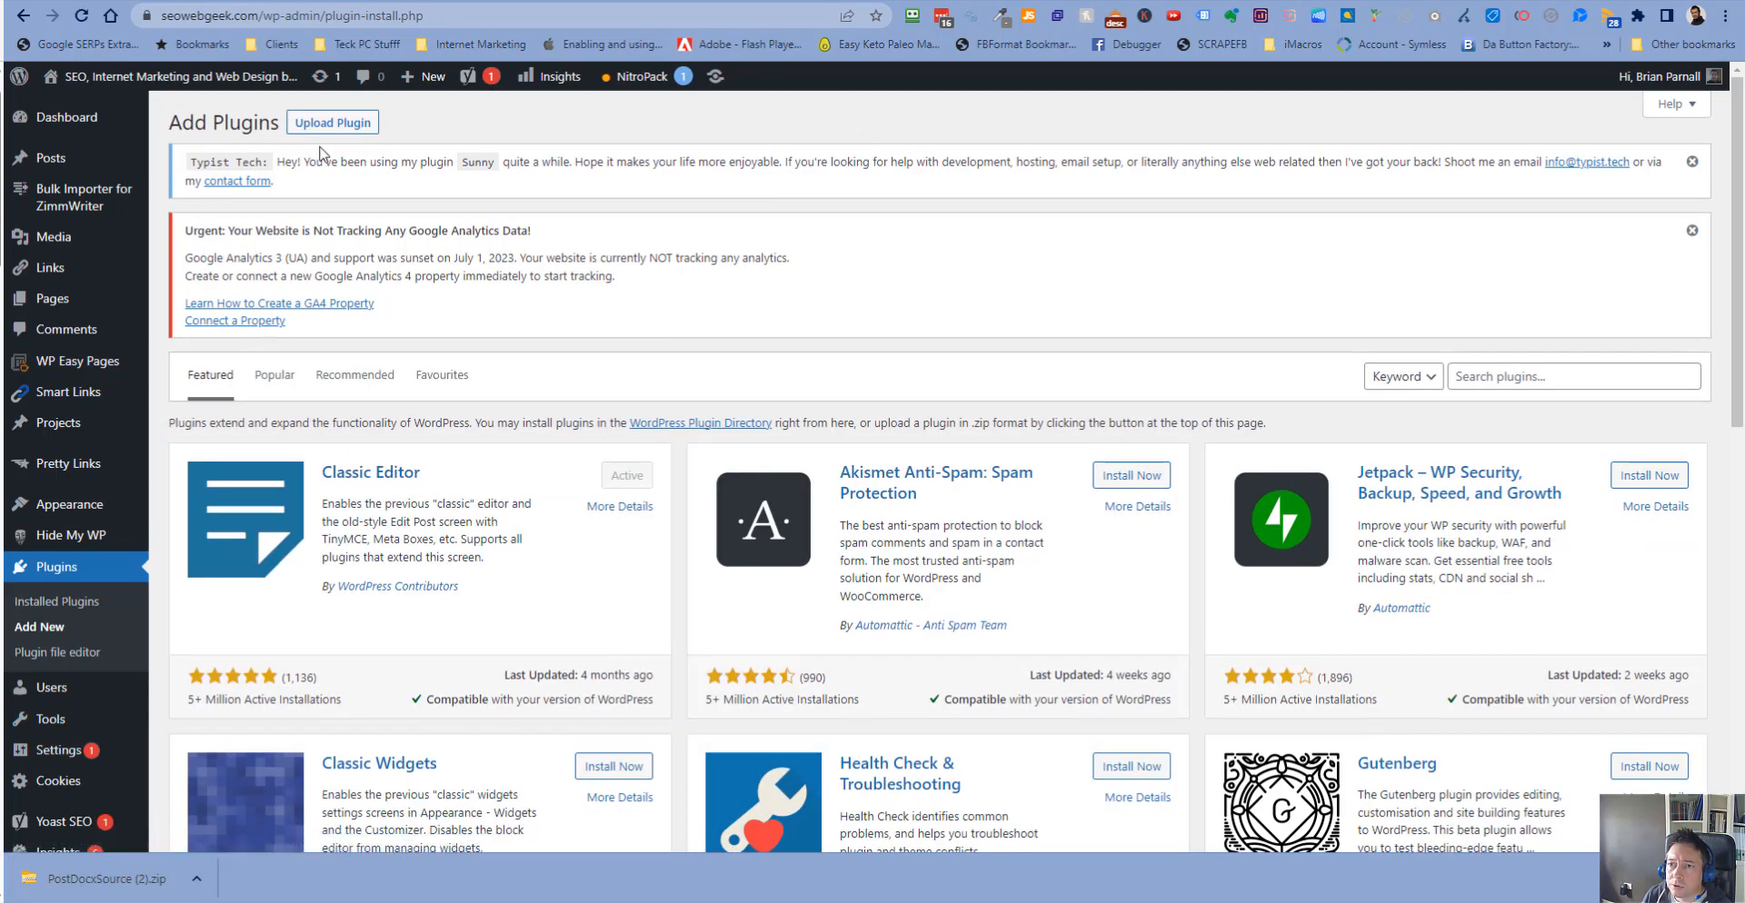
{"action": "left_click", "coordinate": [196, 879]}
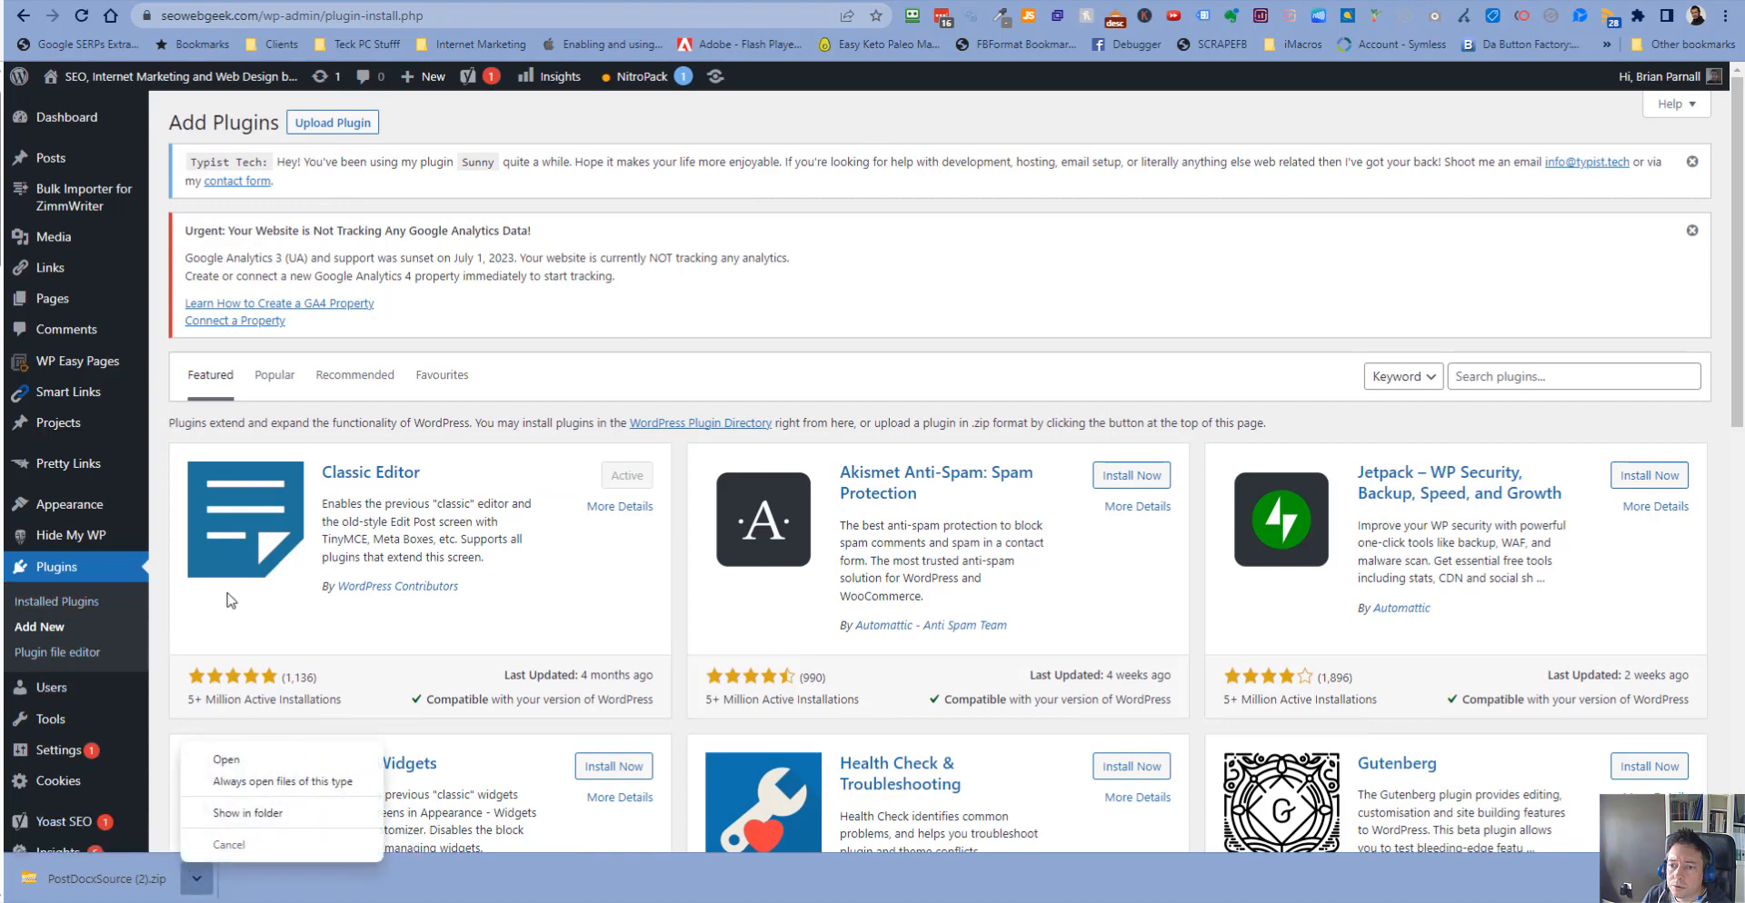
{"action": "left_click", "coordinate": [266, 764]}
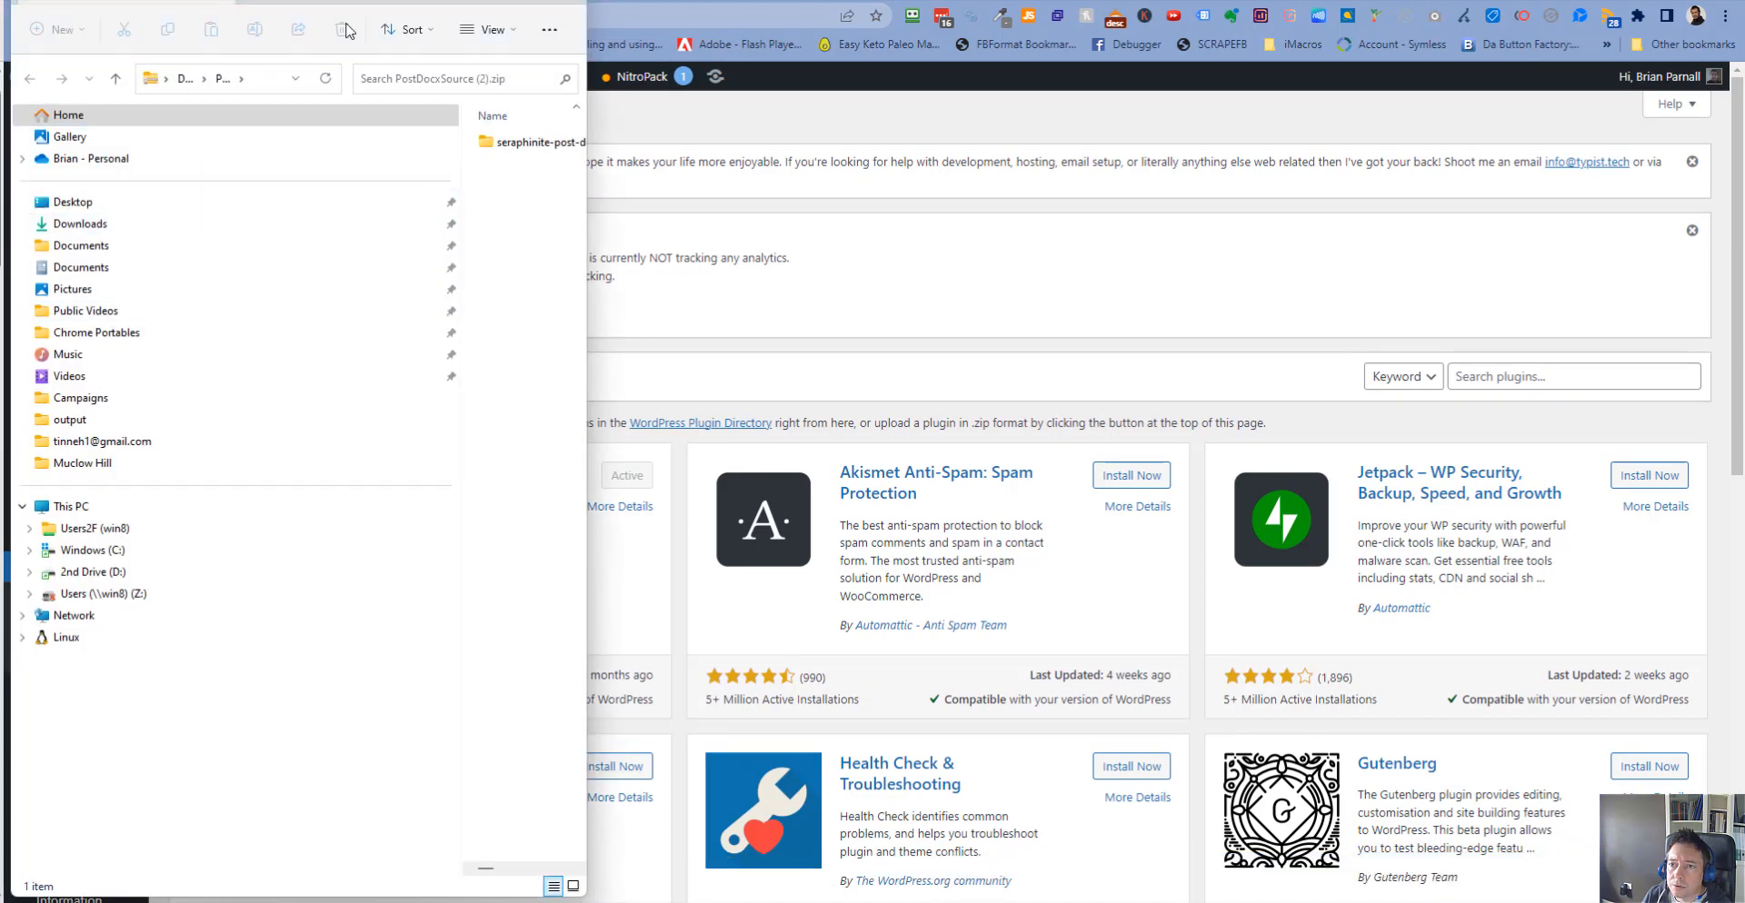
{"action": "left_click_drag", "start_coordinate": [333, 1], "coordinate": [0, 127]}
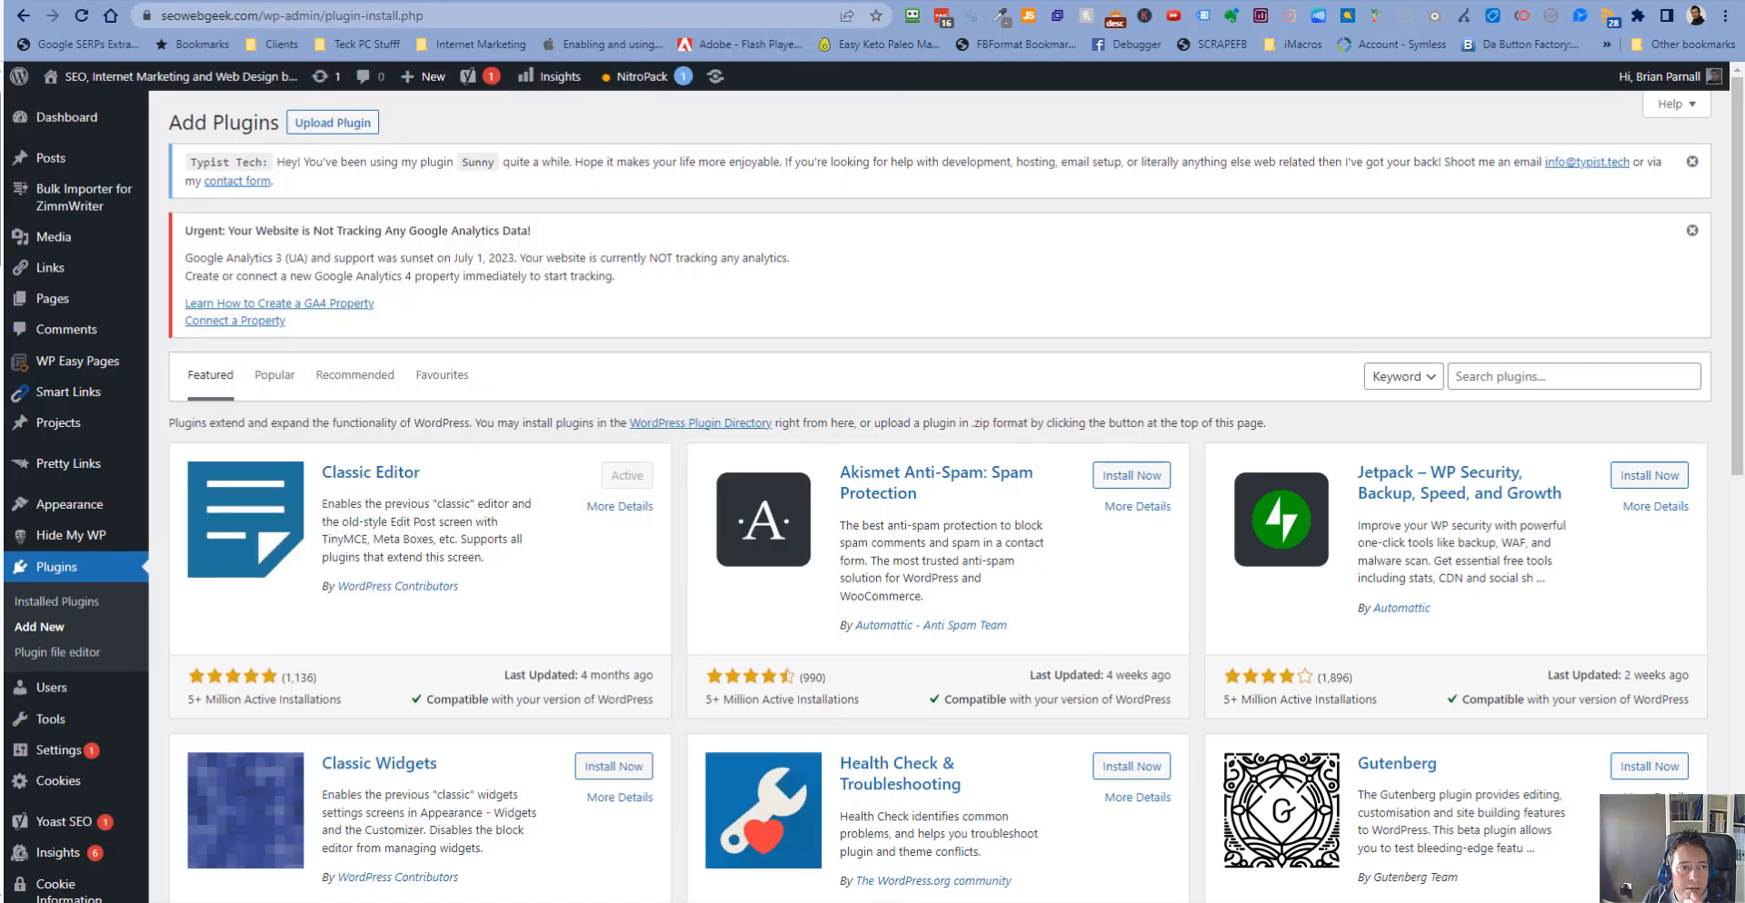
{"action": "left_click", "coordinate": [333, 123]}
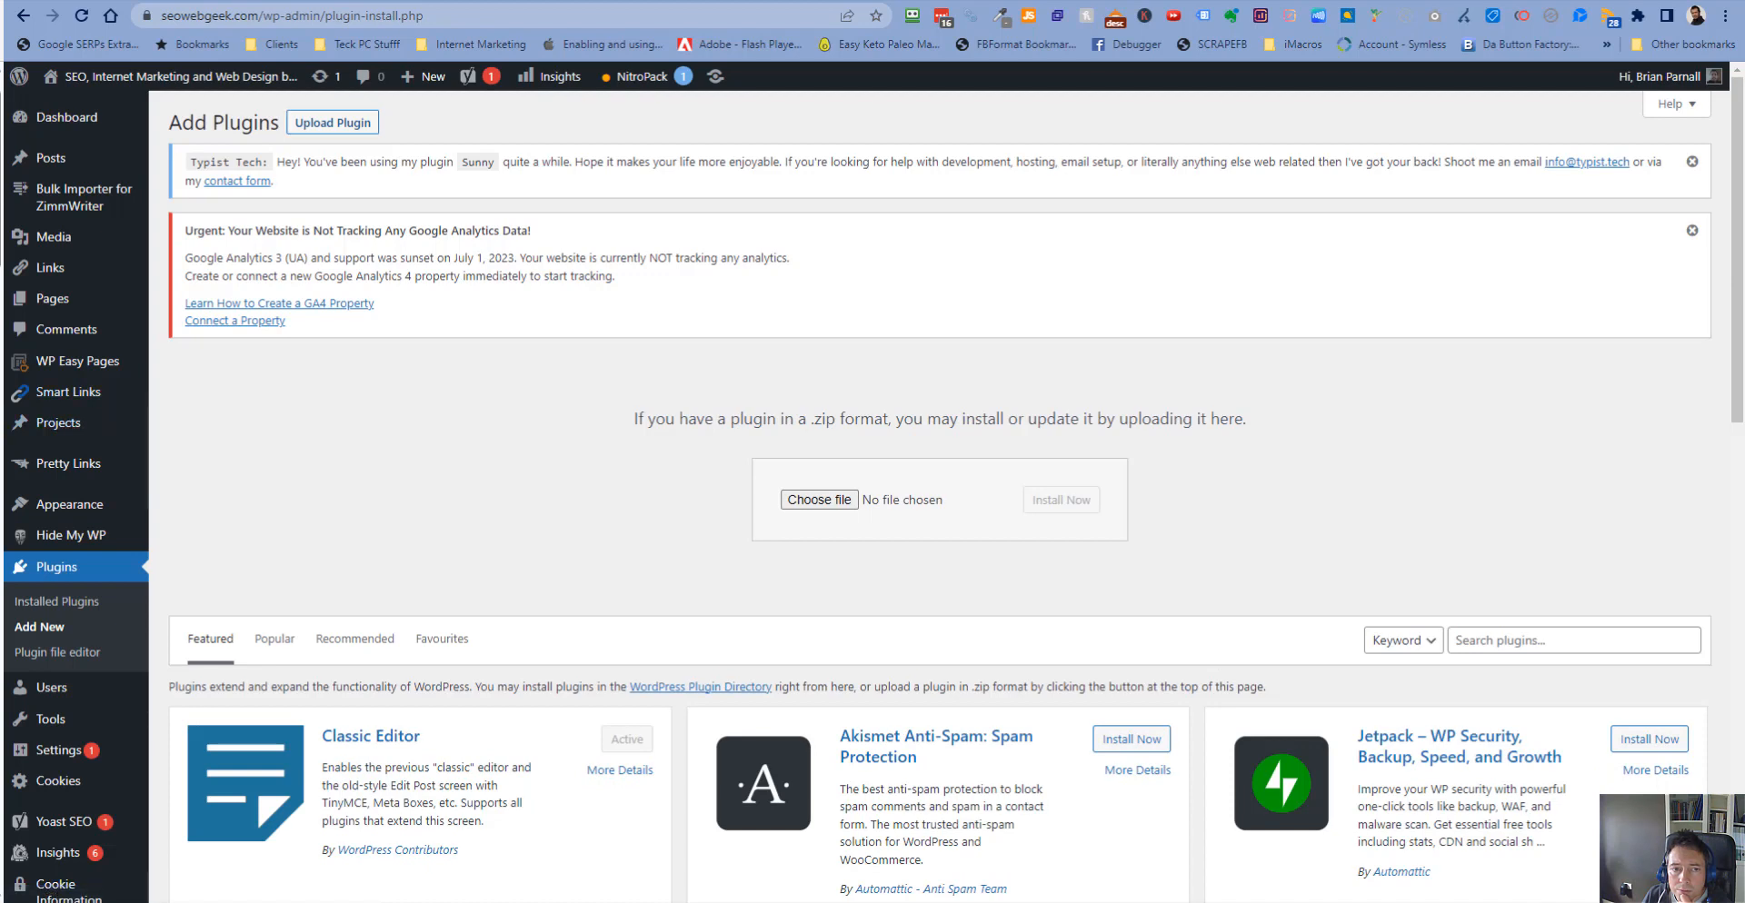
{"action": "left_click_drag", "start_coordinate": [490, 335], "coordinate": [2, 464]}
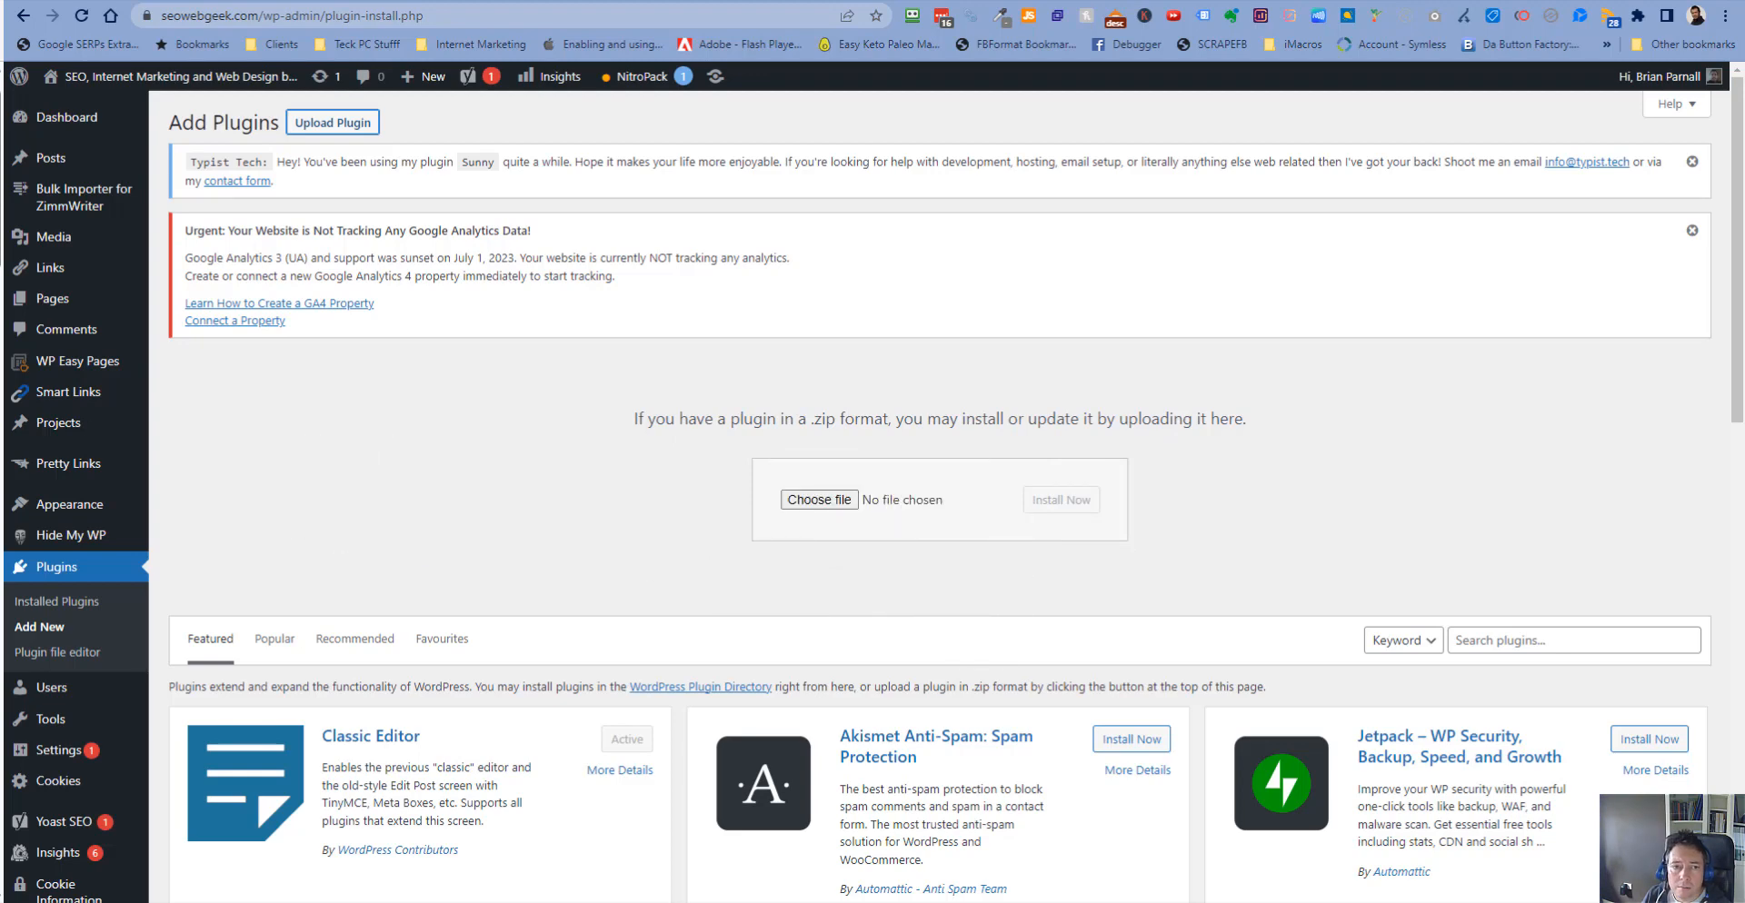
{"action": "left_click", "coordinate": [819, 500]}
{"action": "left_click_drag", "start_coordinate": [627, 1], "coordinate": [2, 32]}
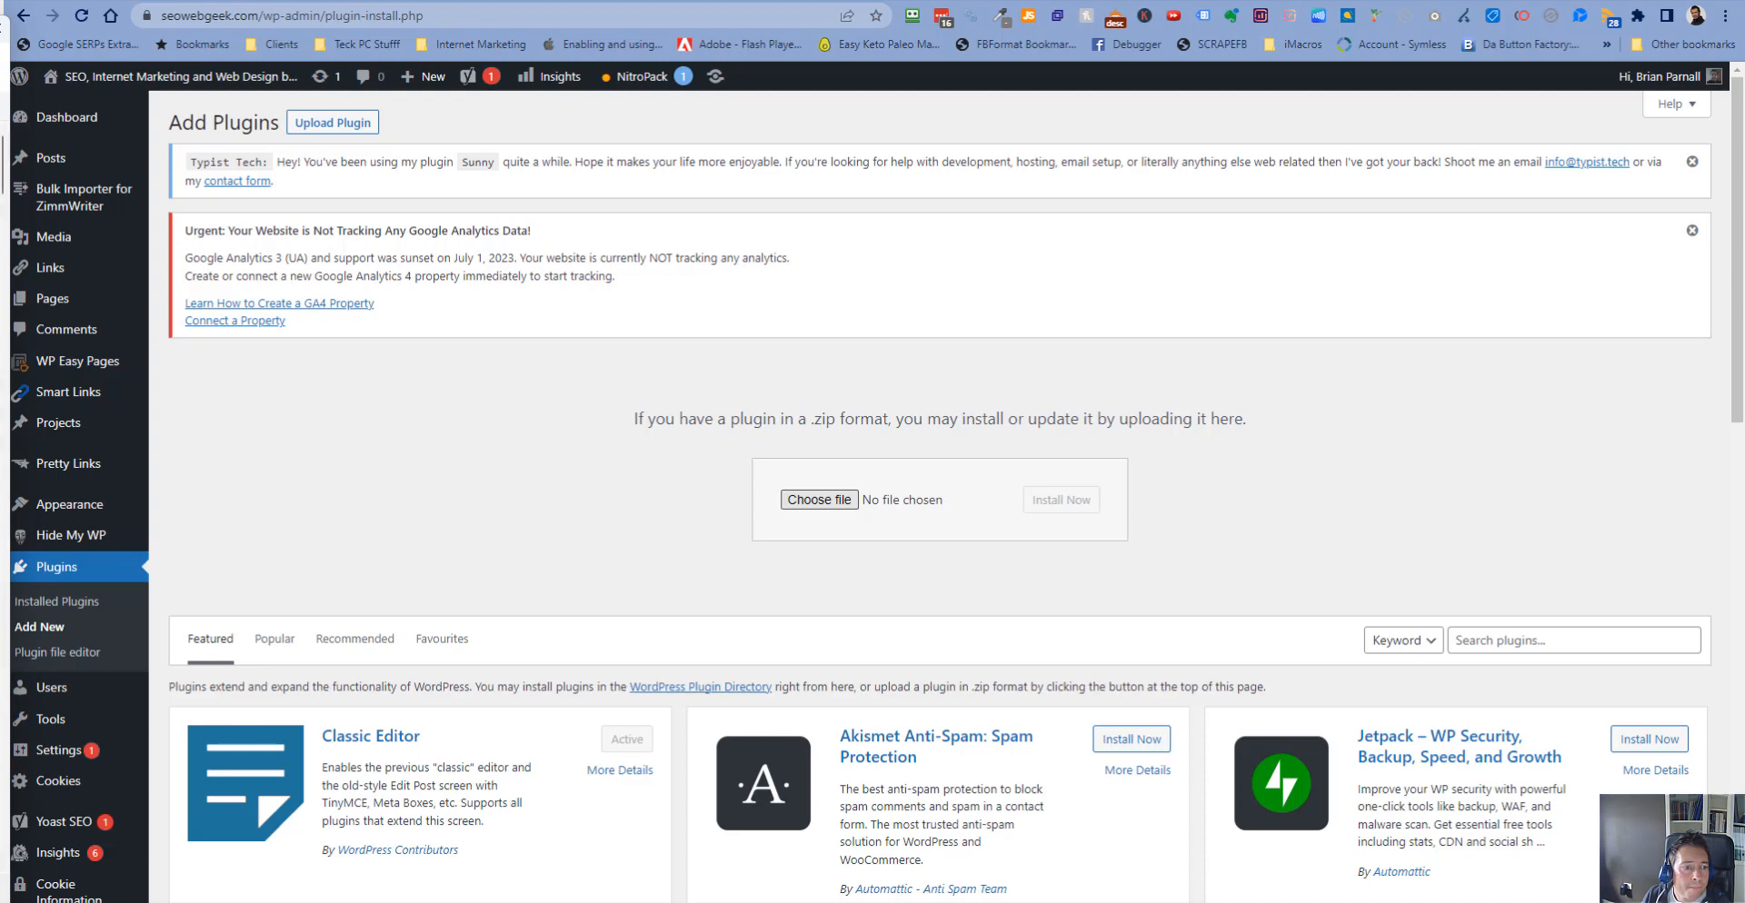
{"action": "key", "text": "Return"}
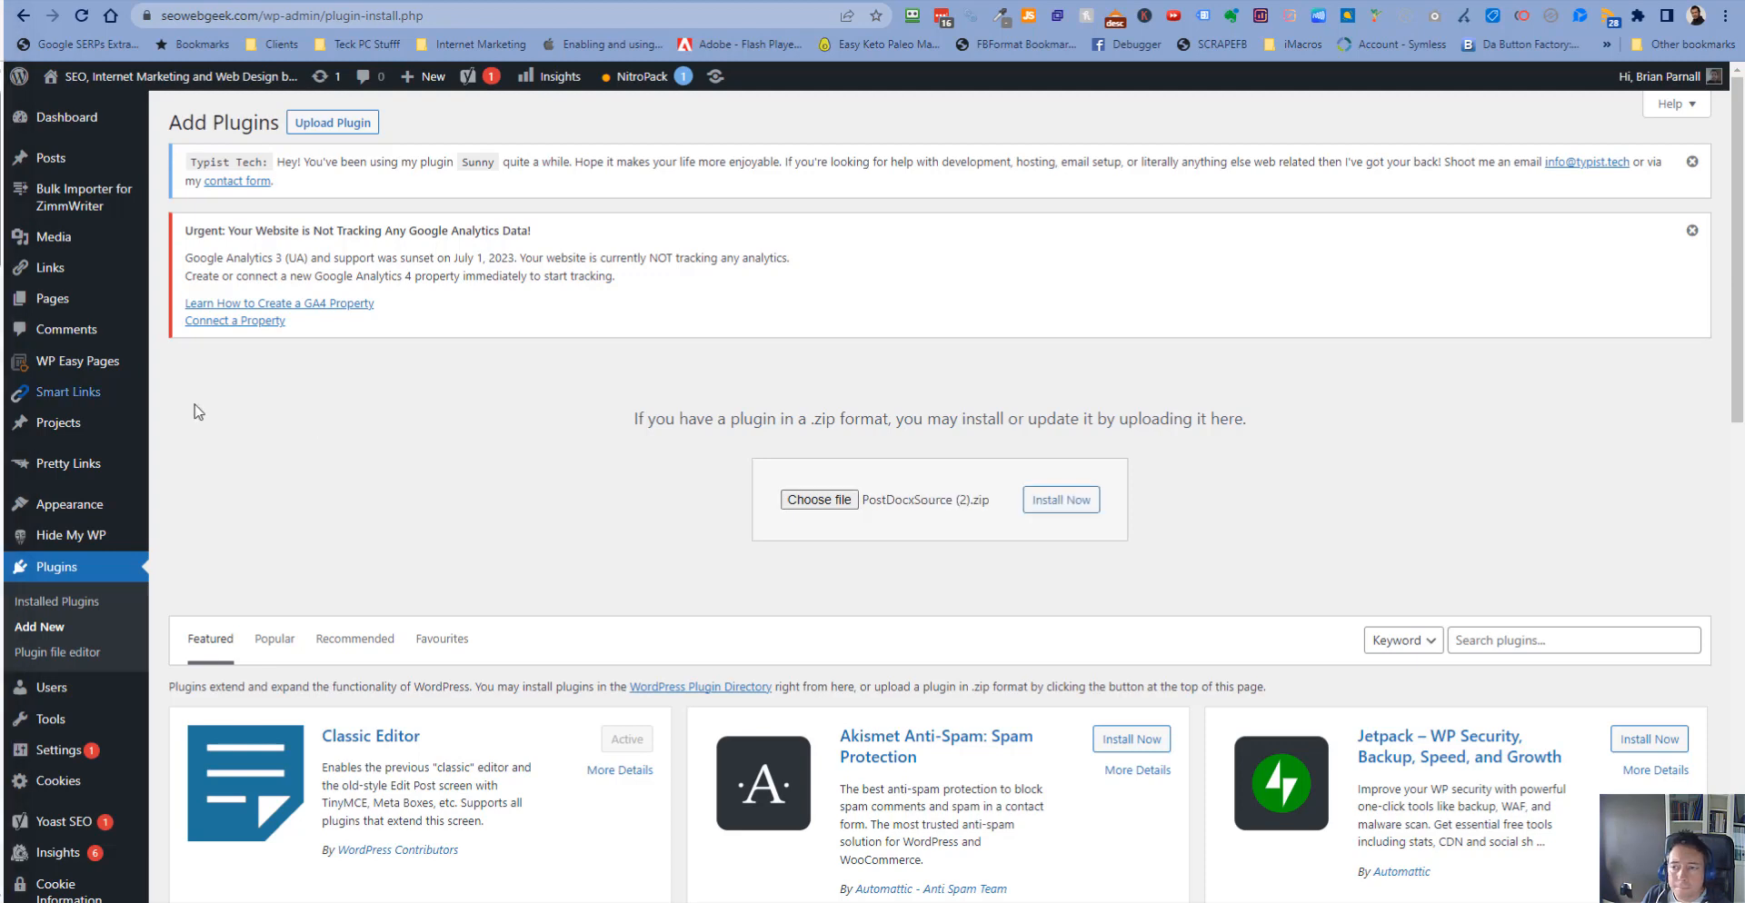
{"action": "left_click", "coordinate": [1078, 507]}
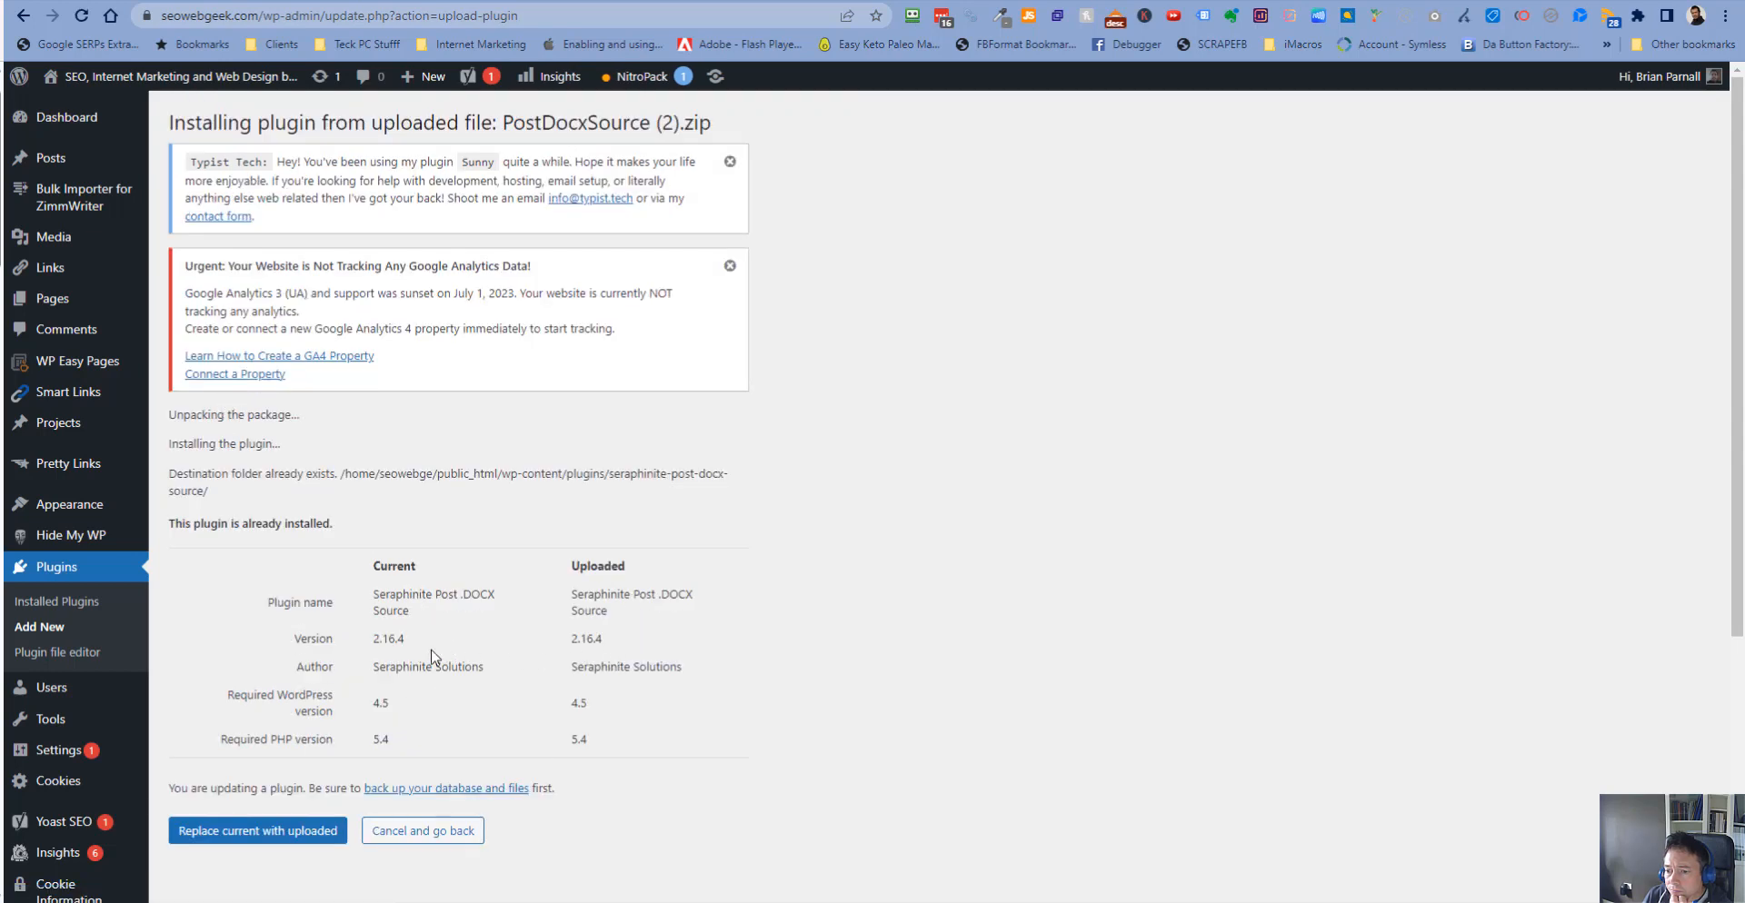
{"action": "left_click", "coordinate": [268, 840]}
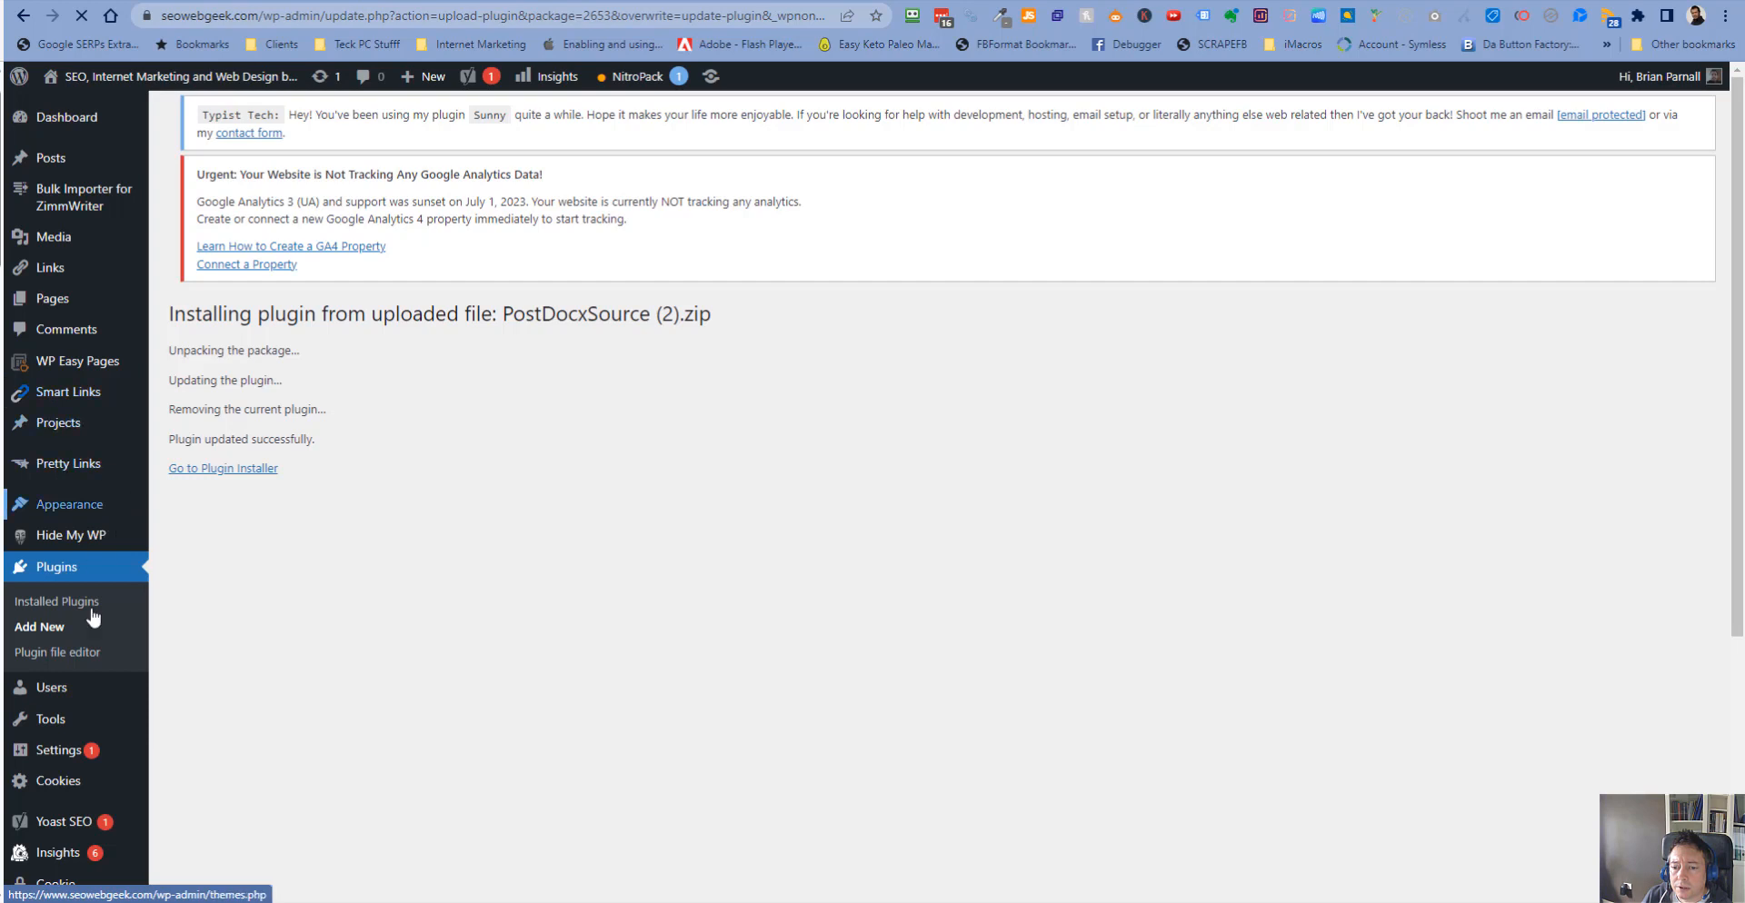
- On the updated .DOCX Source page, set the source files list post type to Pages
{"action": "scroll", "coordinate": [68, 700], "scroll_direction": "down", "scroll_amount": 3}
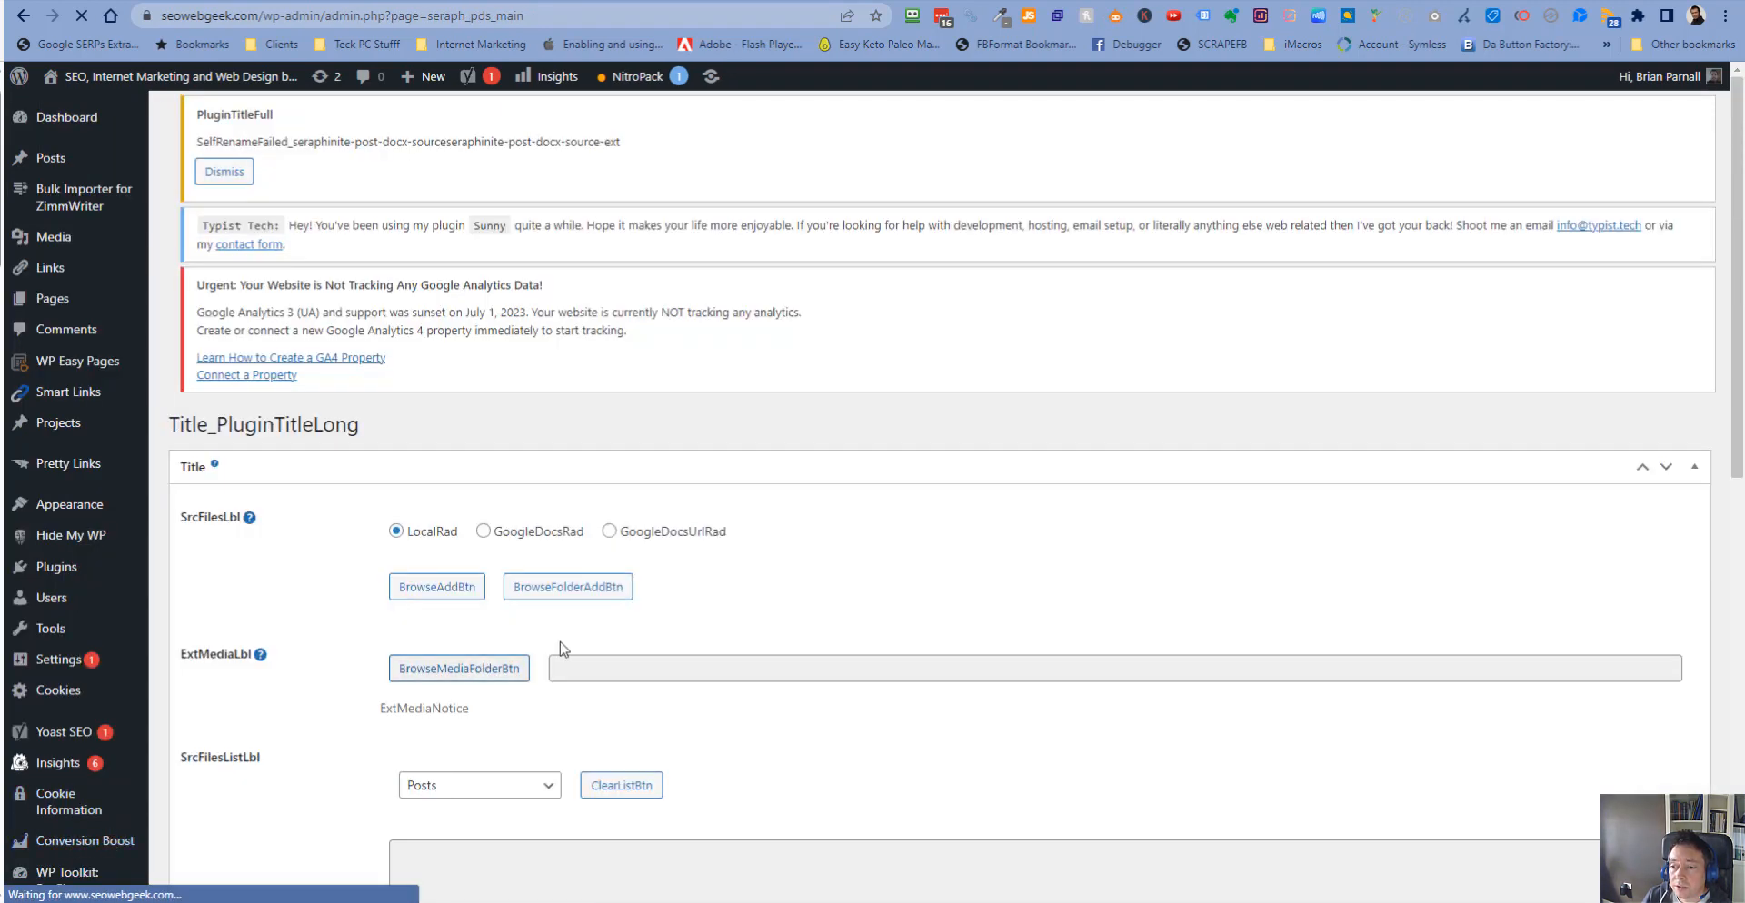
{"action": "scroll", "coordinate": [696, 532], "scroll_direction": "down", "scroll_amount": 2}
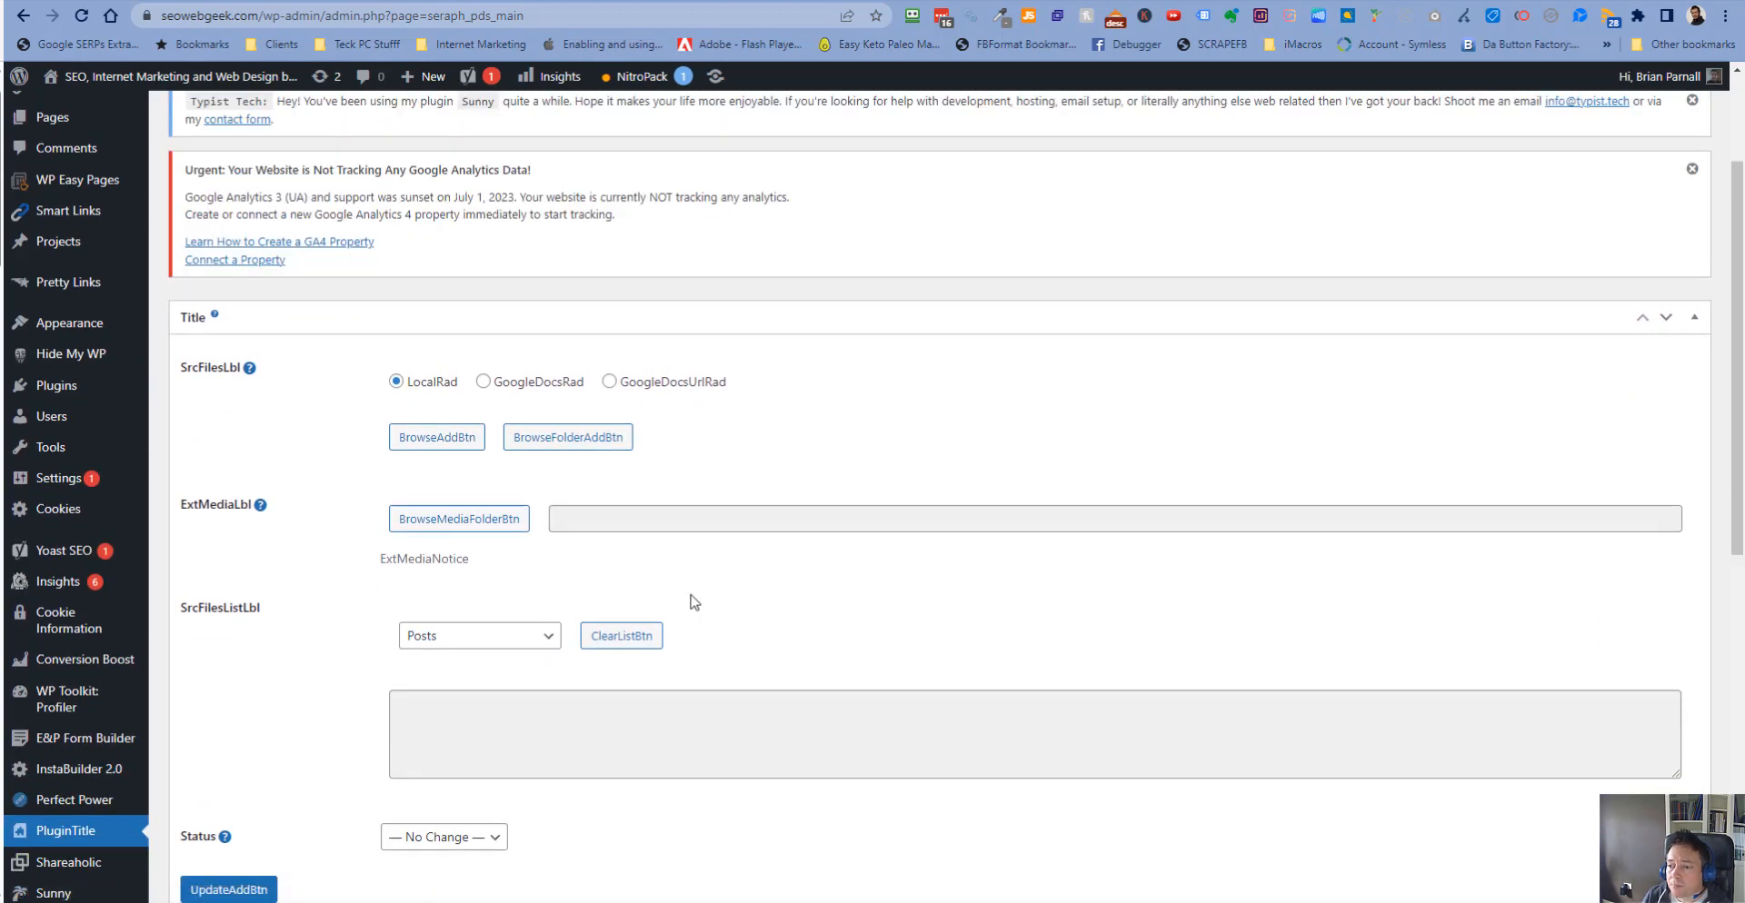
{"action": "scroll", "coordinate": [693, 602], "scroll_direction": "down", "scroll_amount": 2}
{"action": "left_click", "coordinate": [548, 456]}
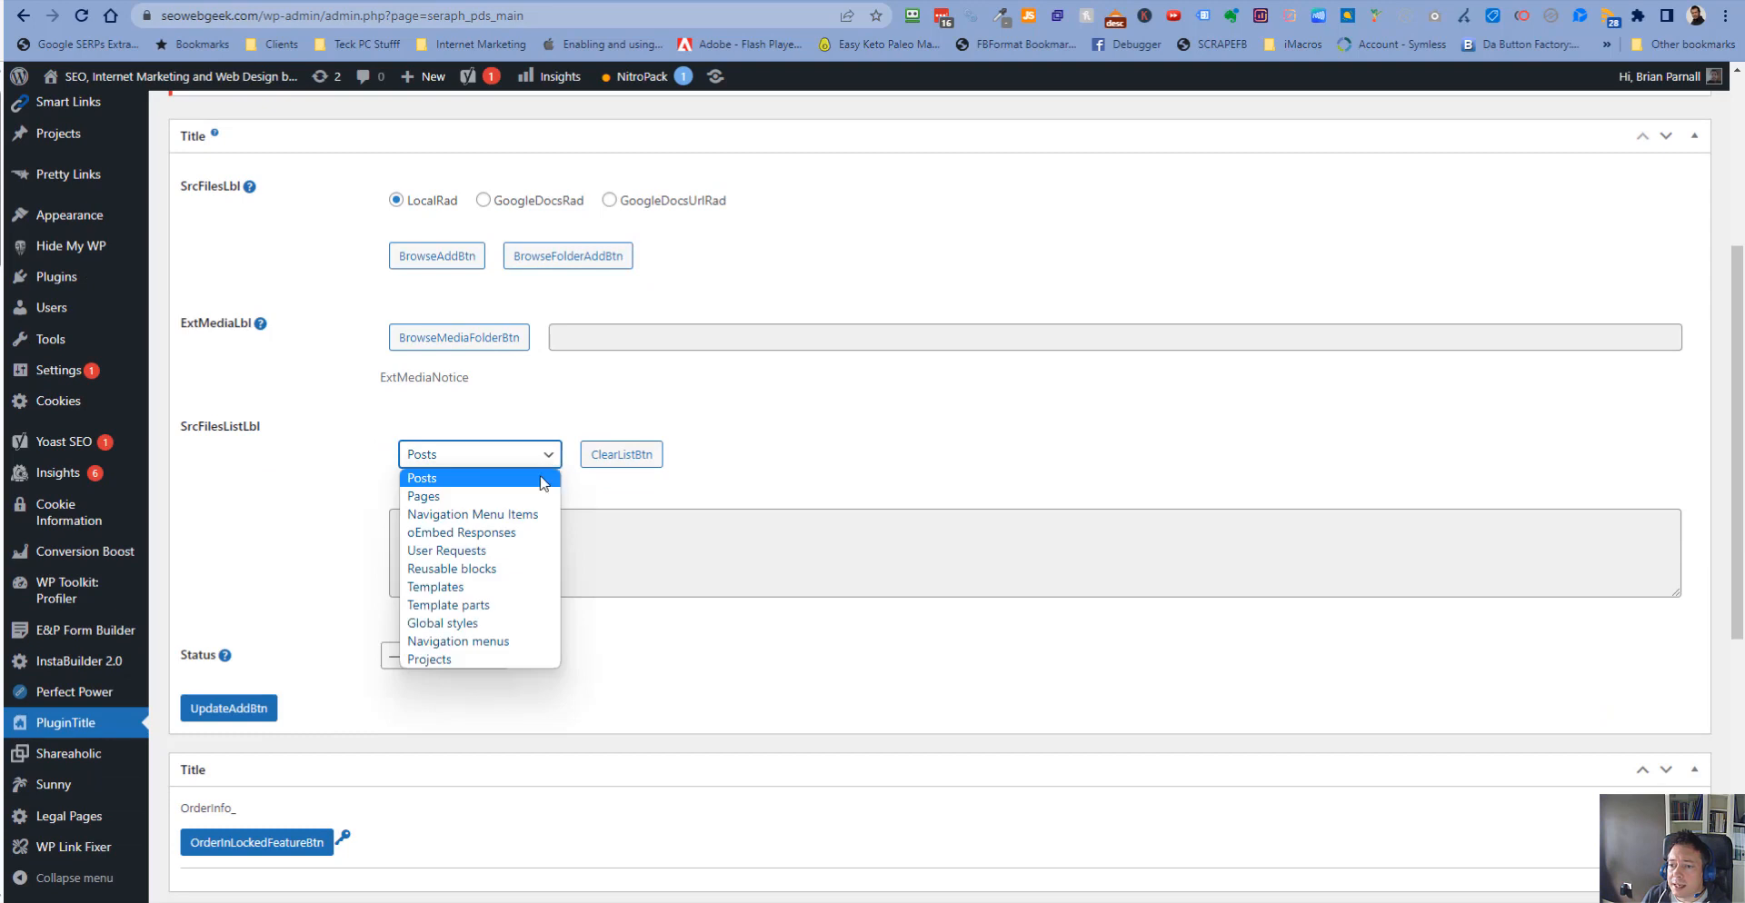
{"action": "left_click", "coordinate": [538, 496]}
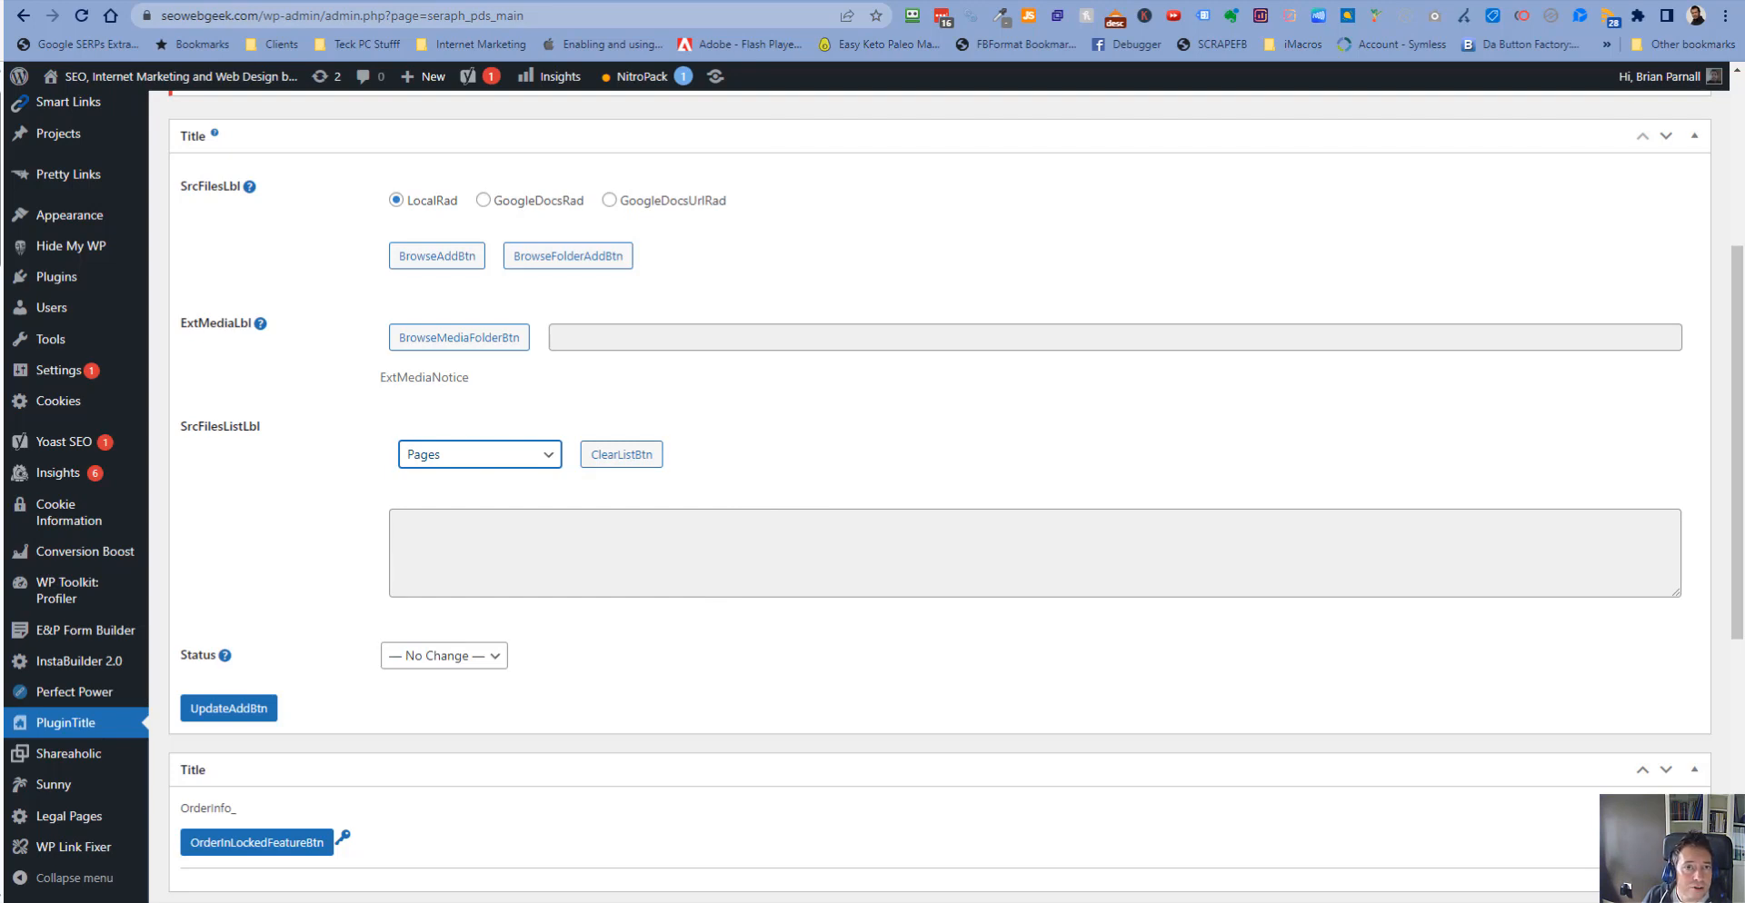
- Switch to the On-Page Stealth AI Writer window and review the five generated local SEO articles
{"action": "left_click_drag", "start_coordinate": [2, 58], "coordinate": [347, 53]}
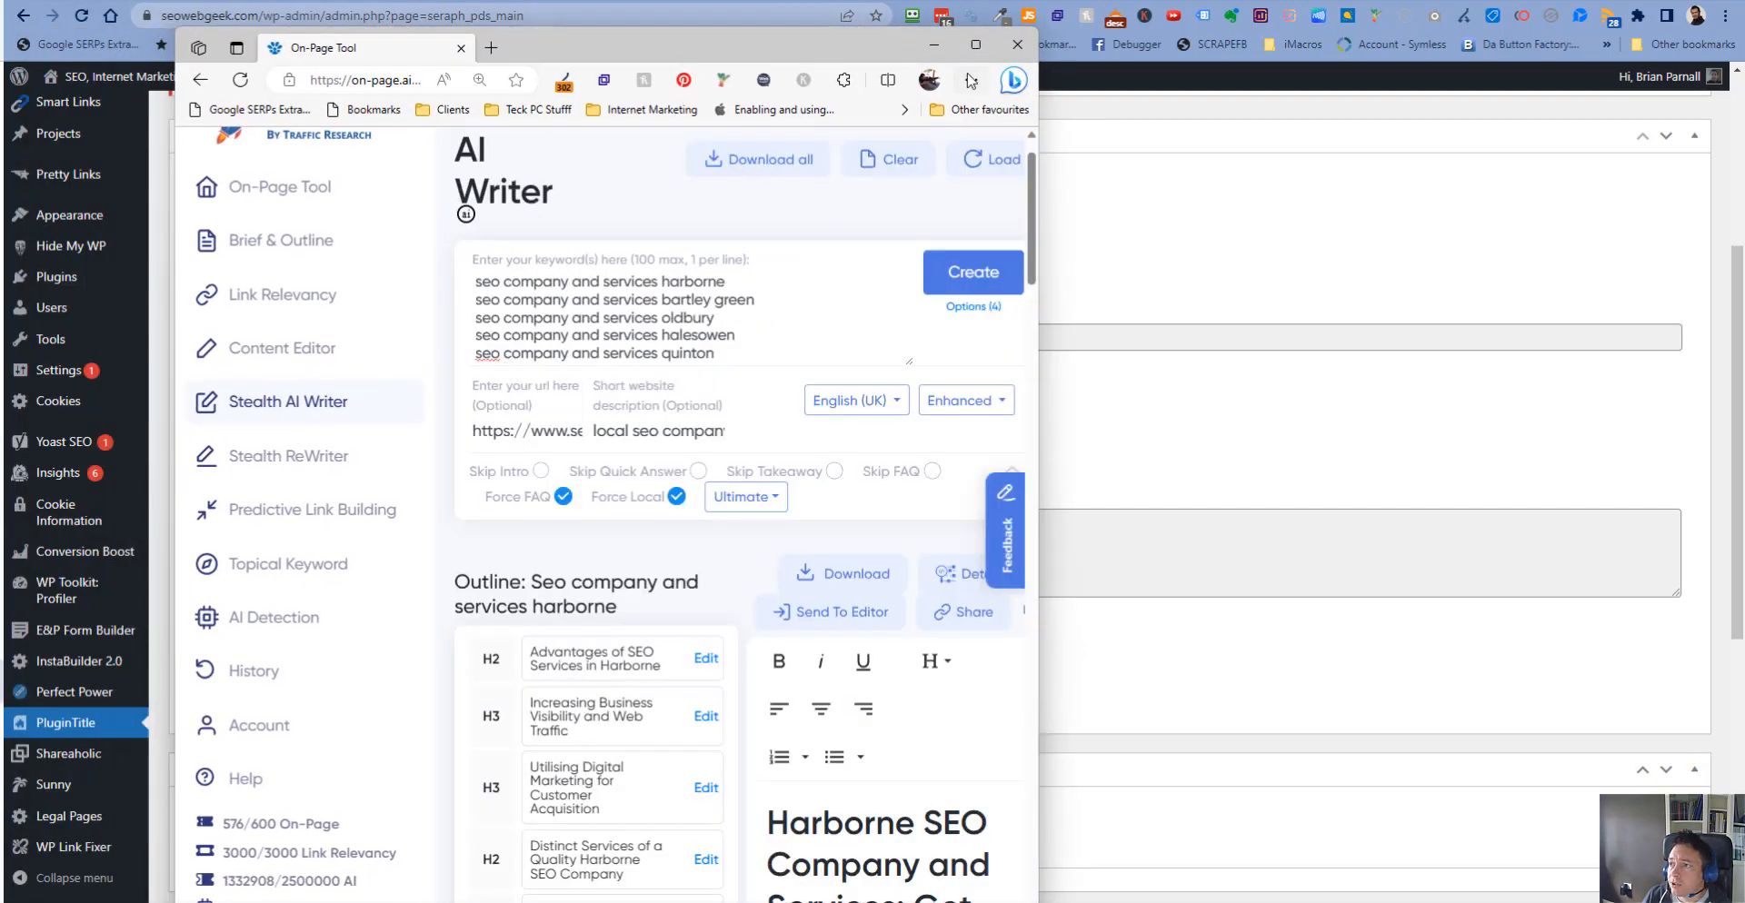
{"action": "left_click", "coordinate": [976, 44]}
{"action": "scroll", "coordinate": [1553, 282], "scroll_direction": "up", "scroll_amount": 1}
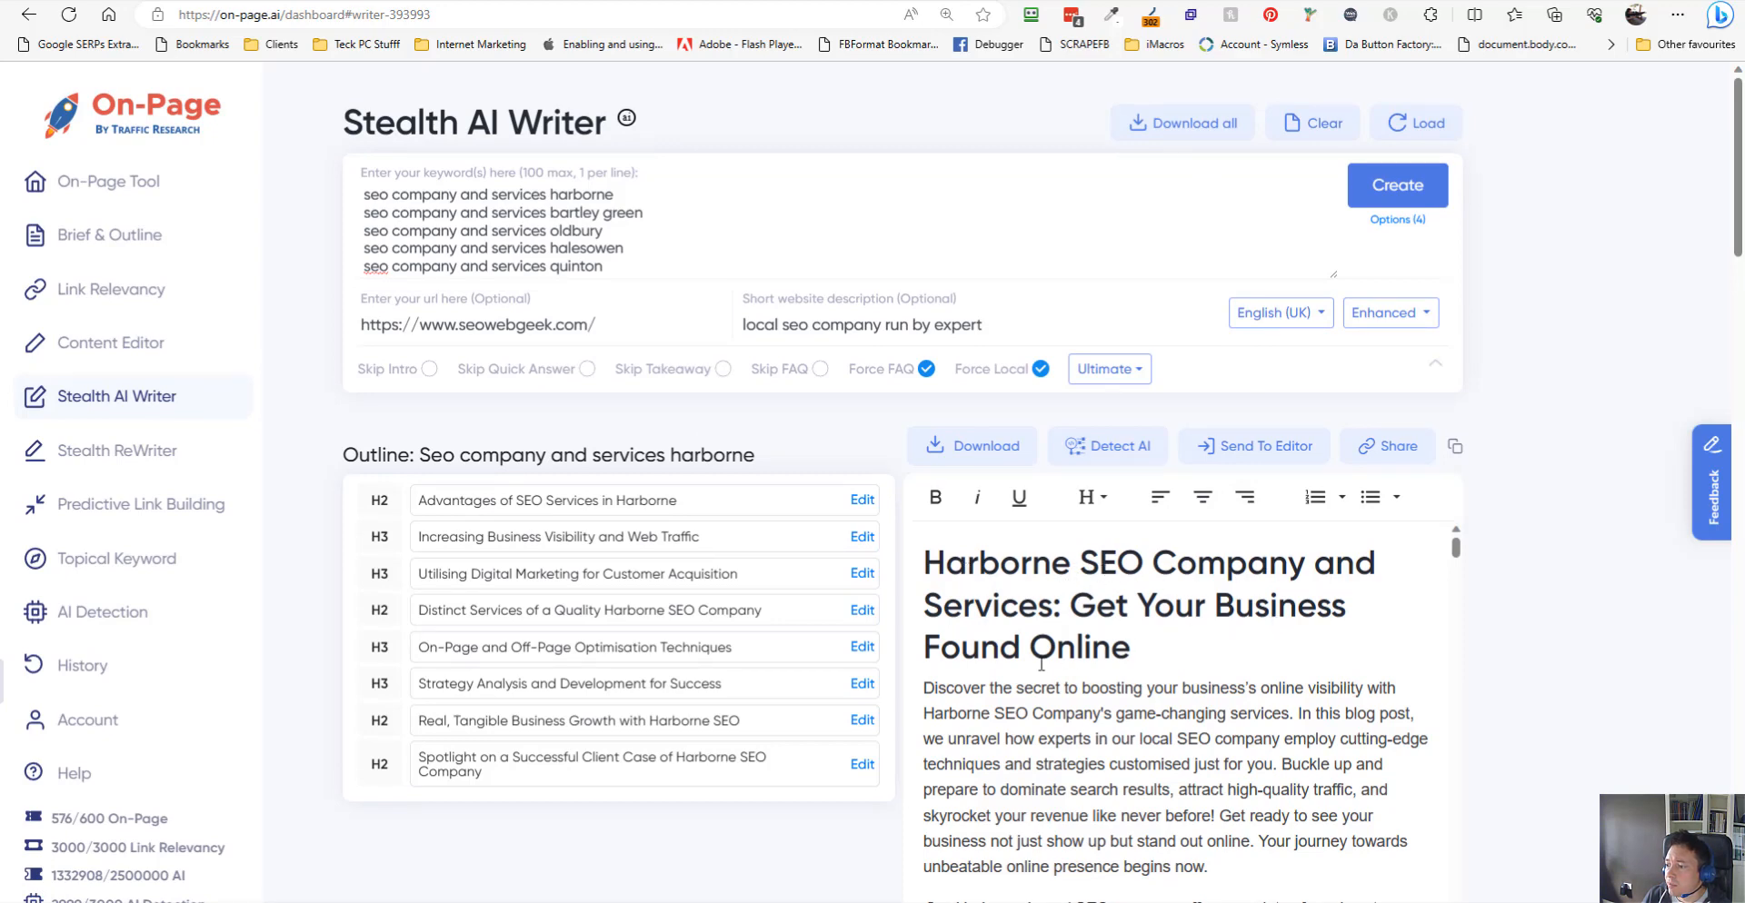
{"action": "scroll", "coordinate": [1511, 701], "scroll_direction": "down", "scroll_amount": 10}
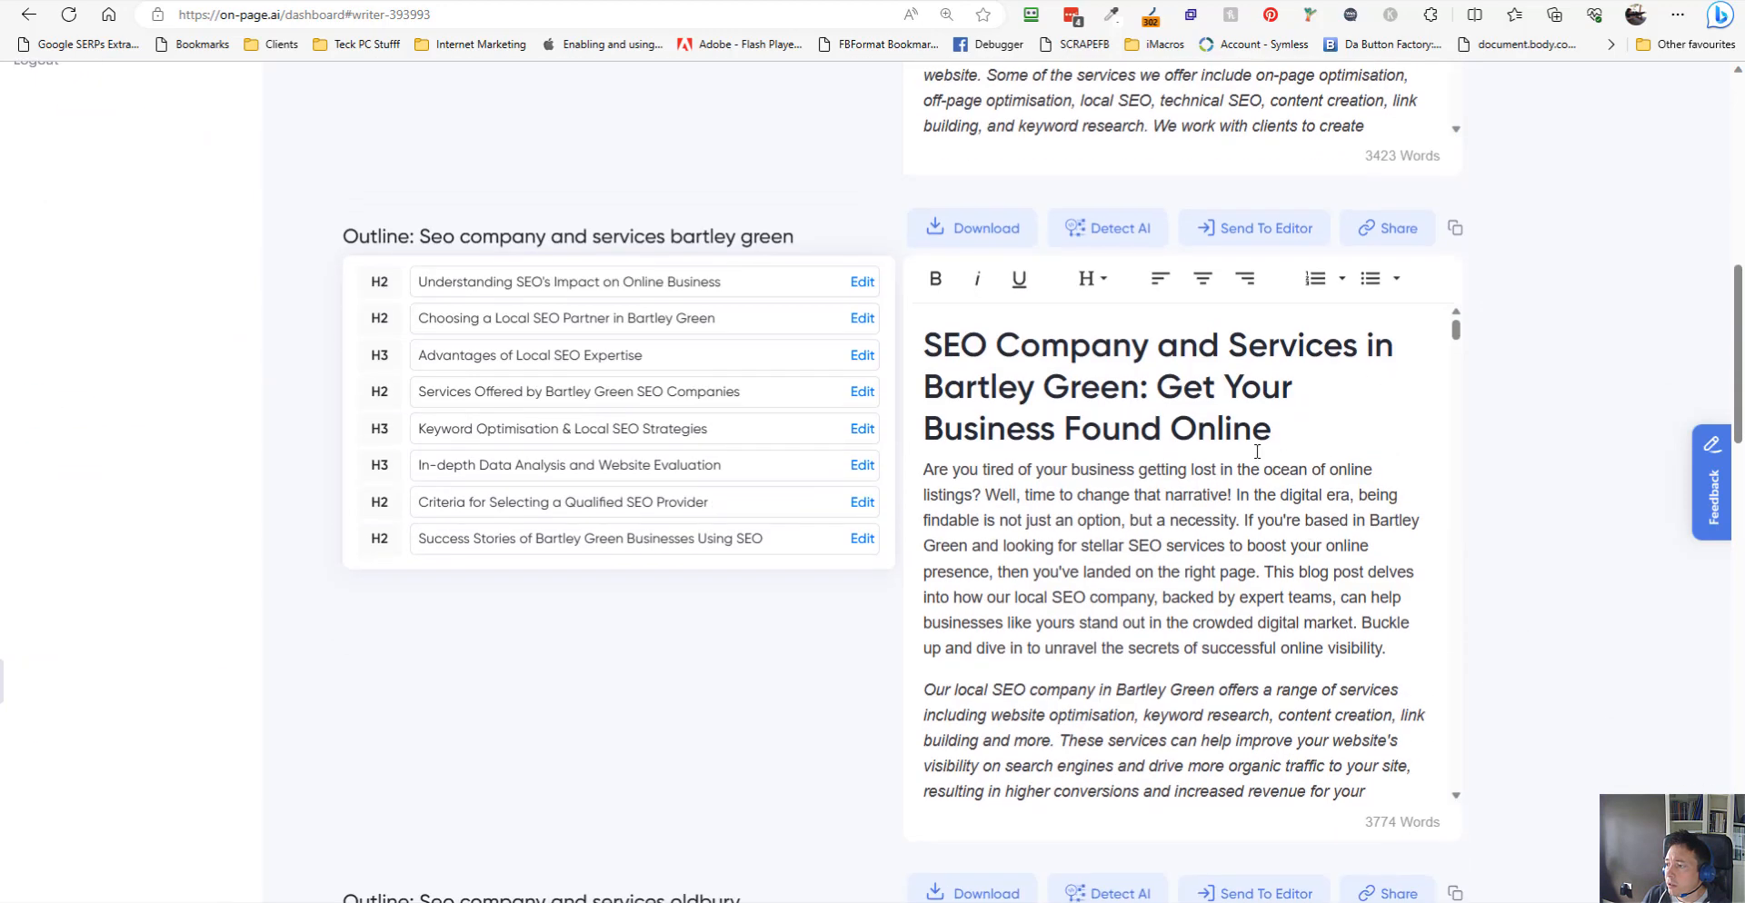
{"action": "scroll", "coordinate": [1671, 532], "scroll_direction": "down", "scroll_amount": 8}
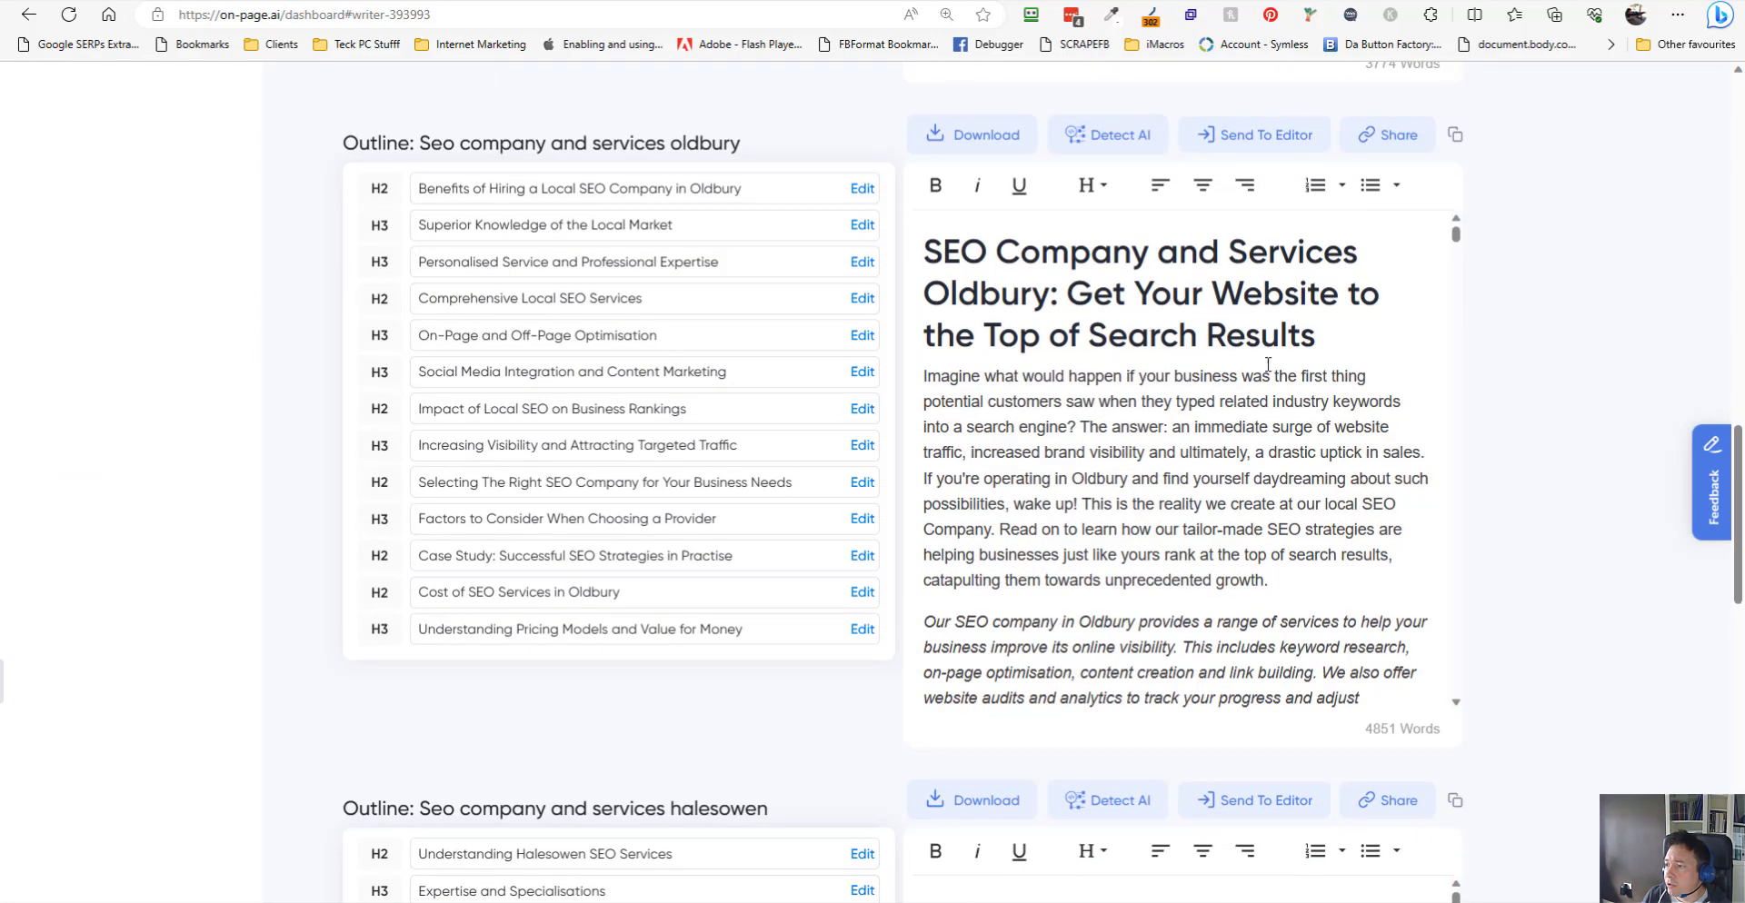
{"action": "scroll", "coordinate": [1624, 609], "scroll_direction": "down", "scroll_amount": 11}
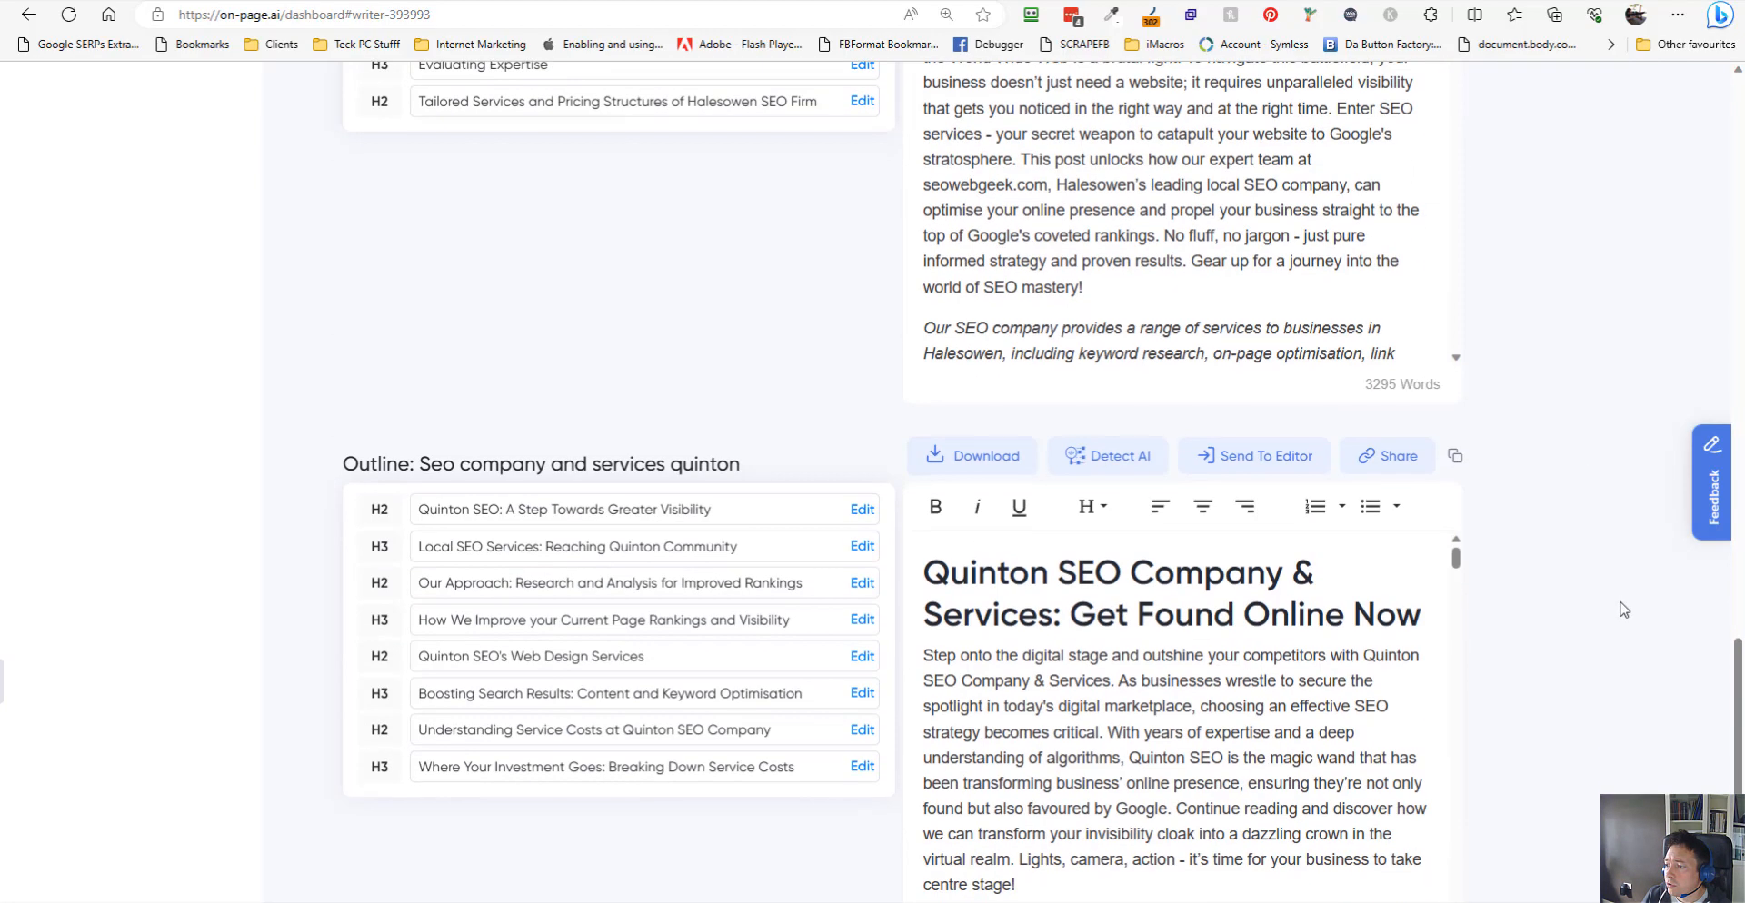
{"action": "scroll", "coordinate": [1562, 653], "scroll_direction": "down", "scroll_amount": 4}
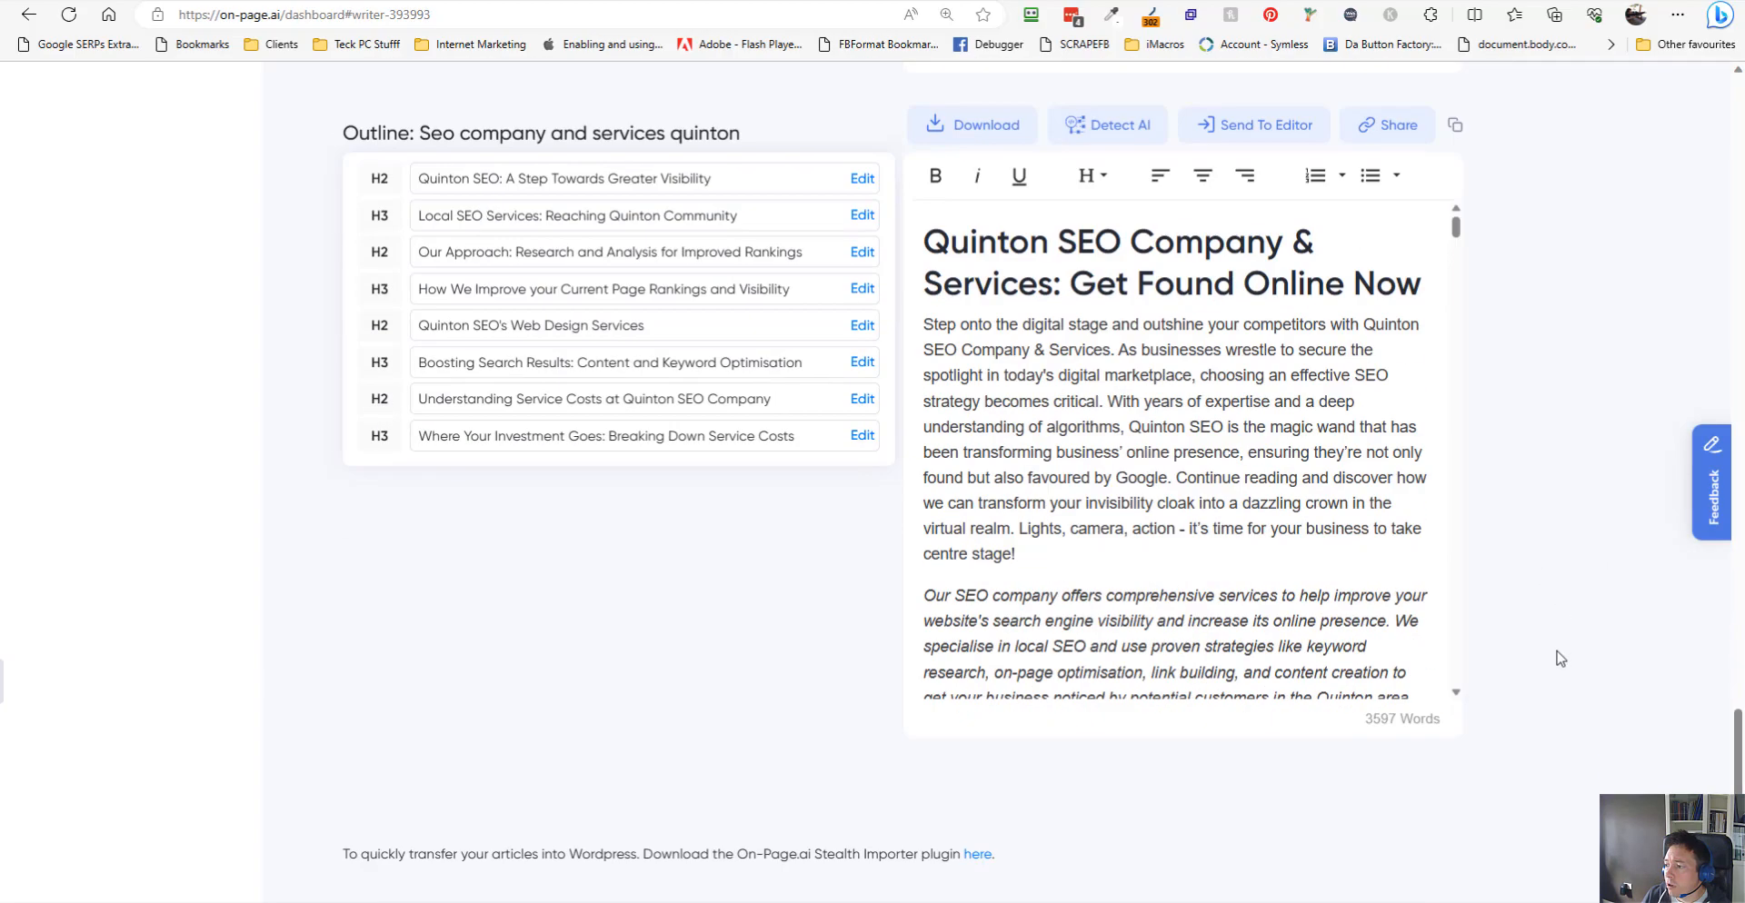
{"action": "scroll", "coordinate": [1549, 537], "scroll_direction": "up", "scroll_amount": 20}
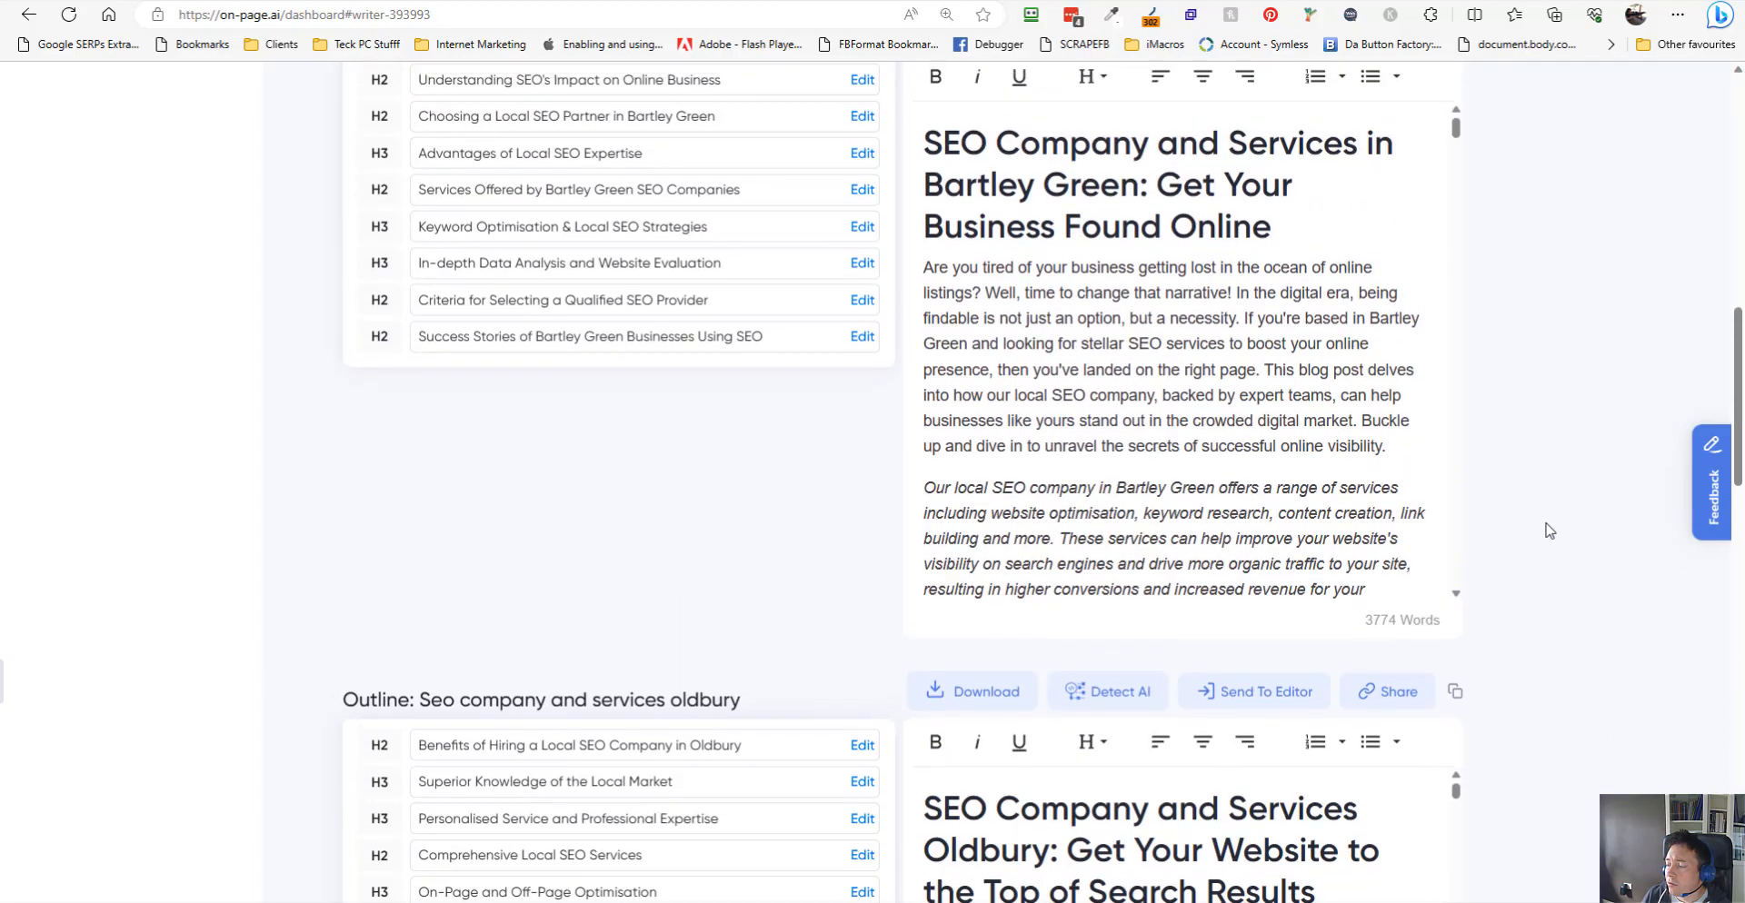
{"action": "scroll", "coordinate": [1549, 531], "scroll_direction": "up", "scroll_amount": 2}
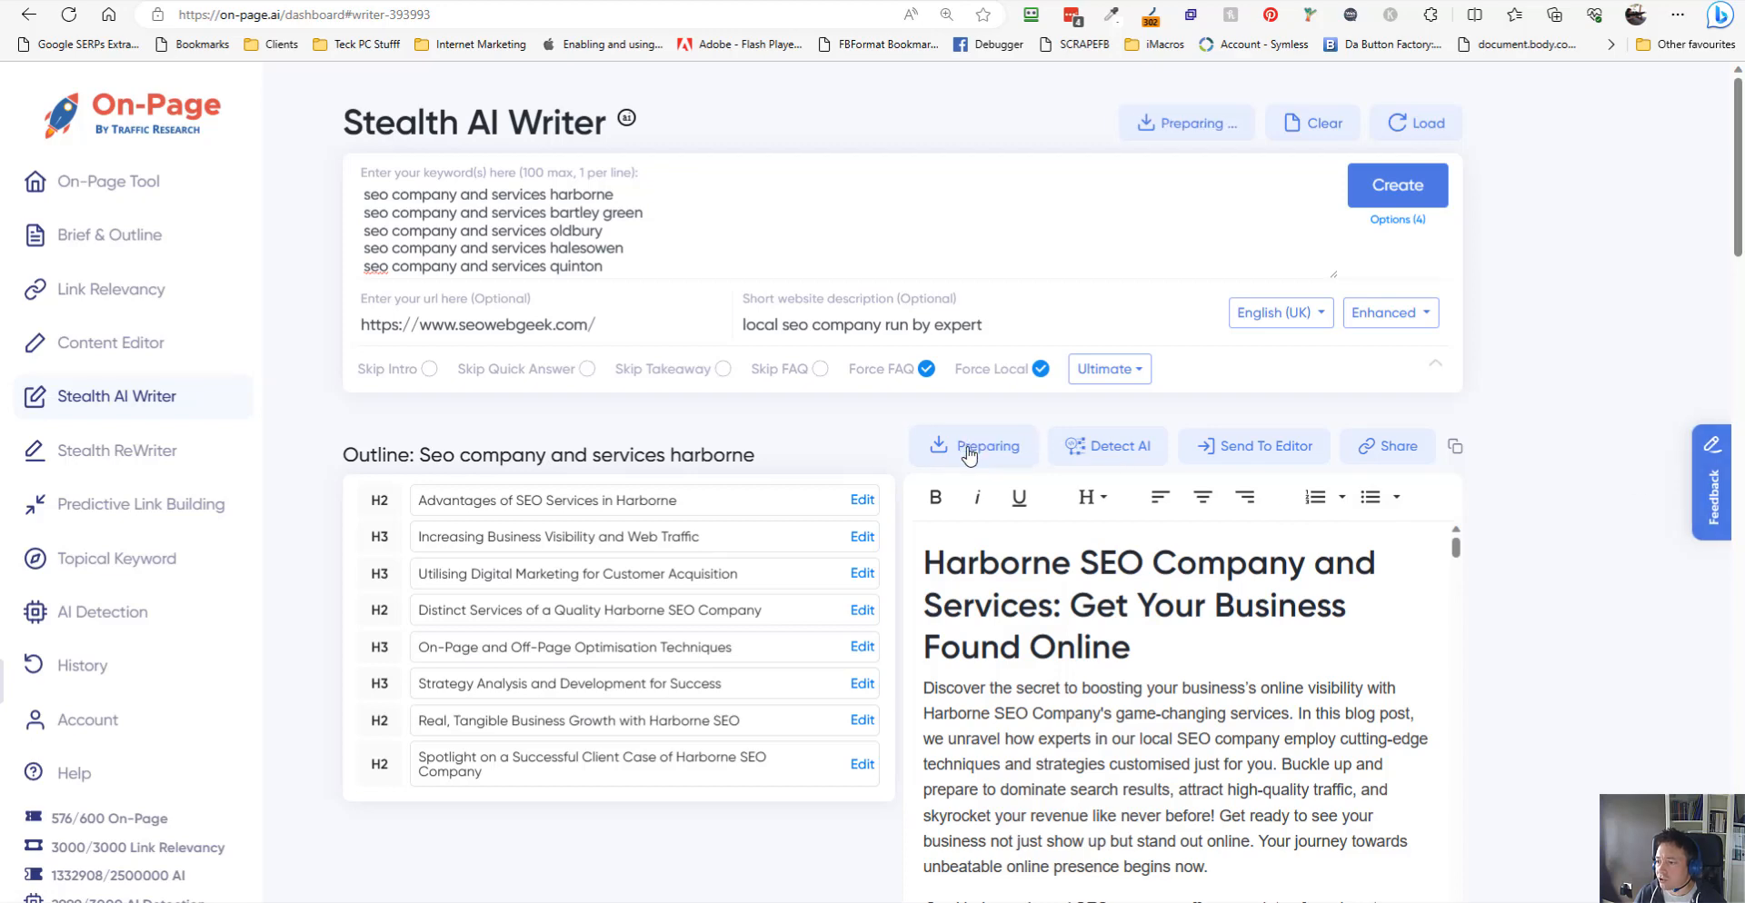
- Download each of the five generated articles as .docx files
{"action": "left_click", "coordinate": [970, 454]}
{"action": "scroll", "coordinate": [995, 546], "scroll_direction": "down", "scroll_amount": 5}
{"action": "left_click", "coordinate": [1011, 616]}
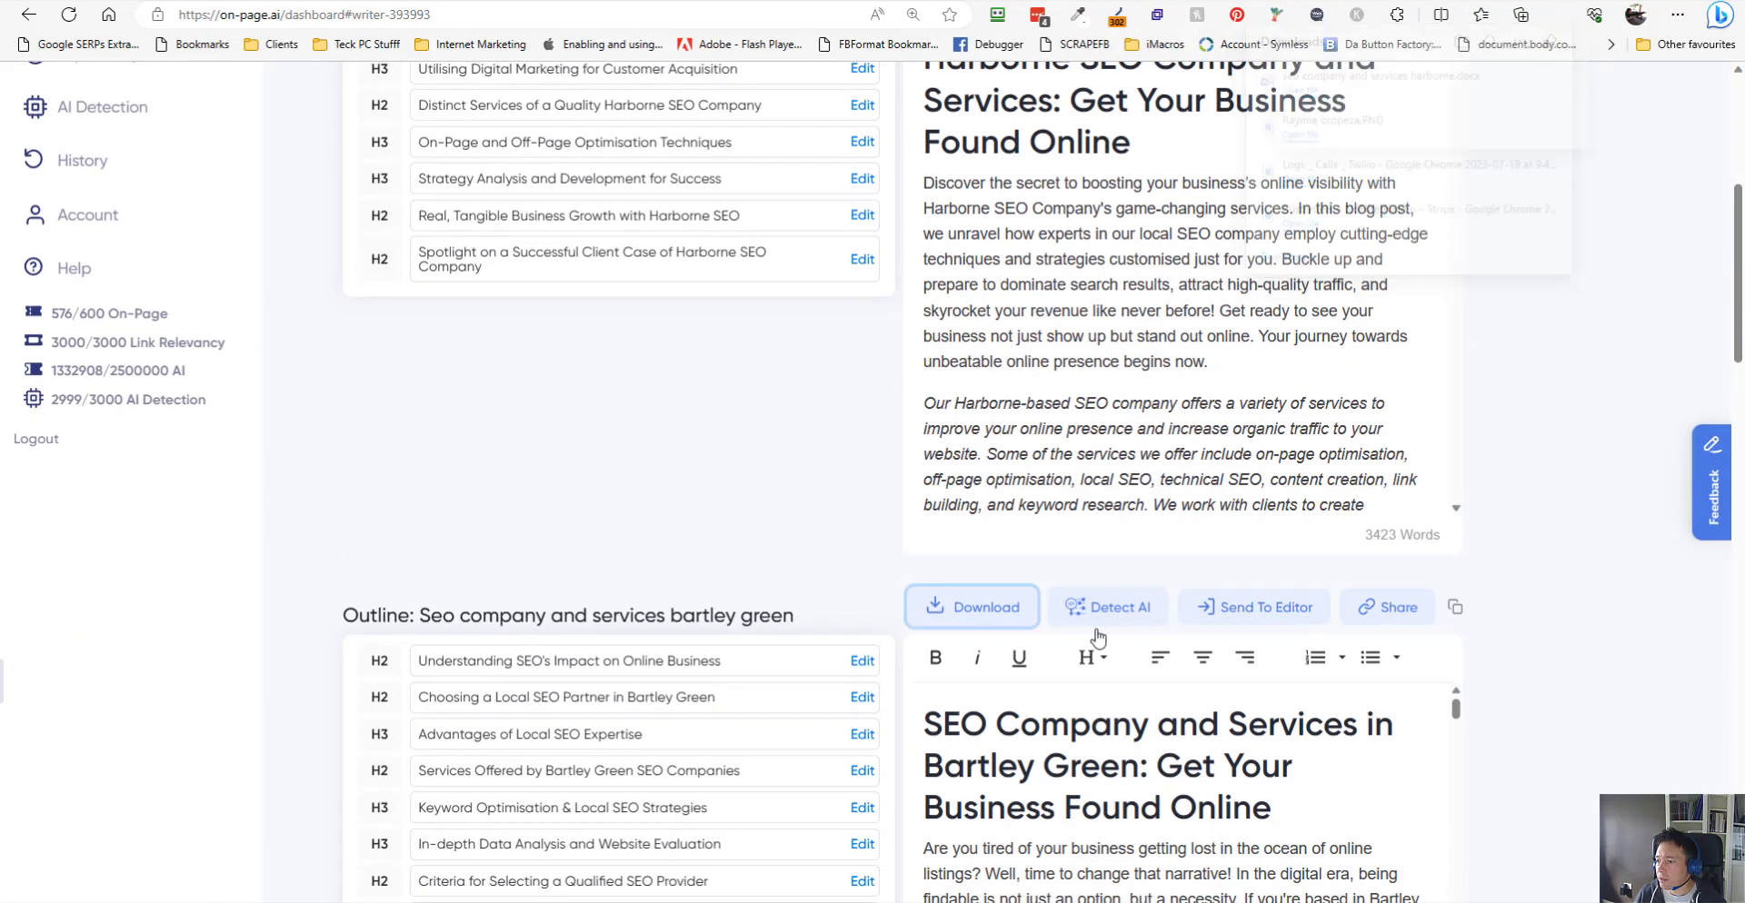
{"action": "scroll", "coordinate": [1023, 691], "scroll_direction": "down", "scroll_amount": 5}
{"action": "left_click", "coordinate": [1008, 775]}
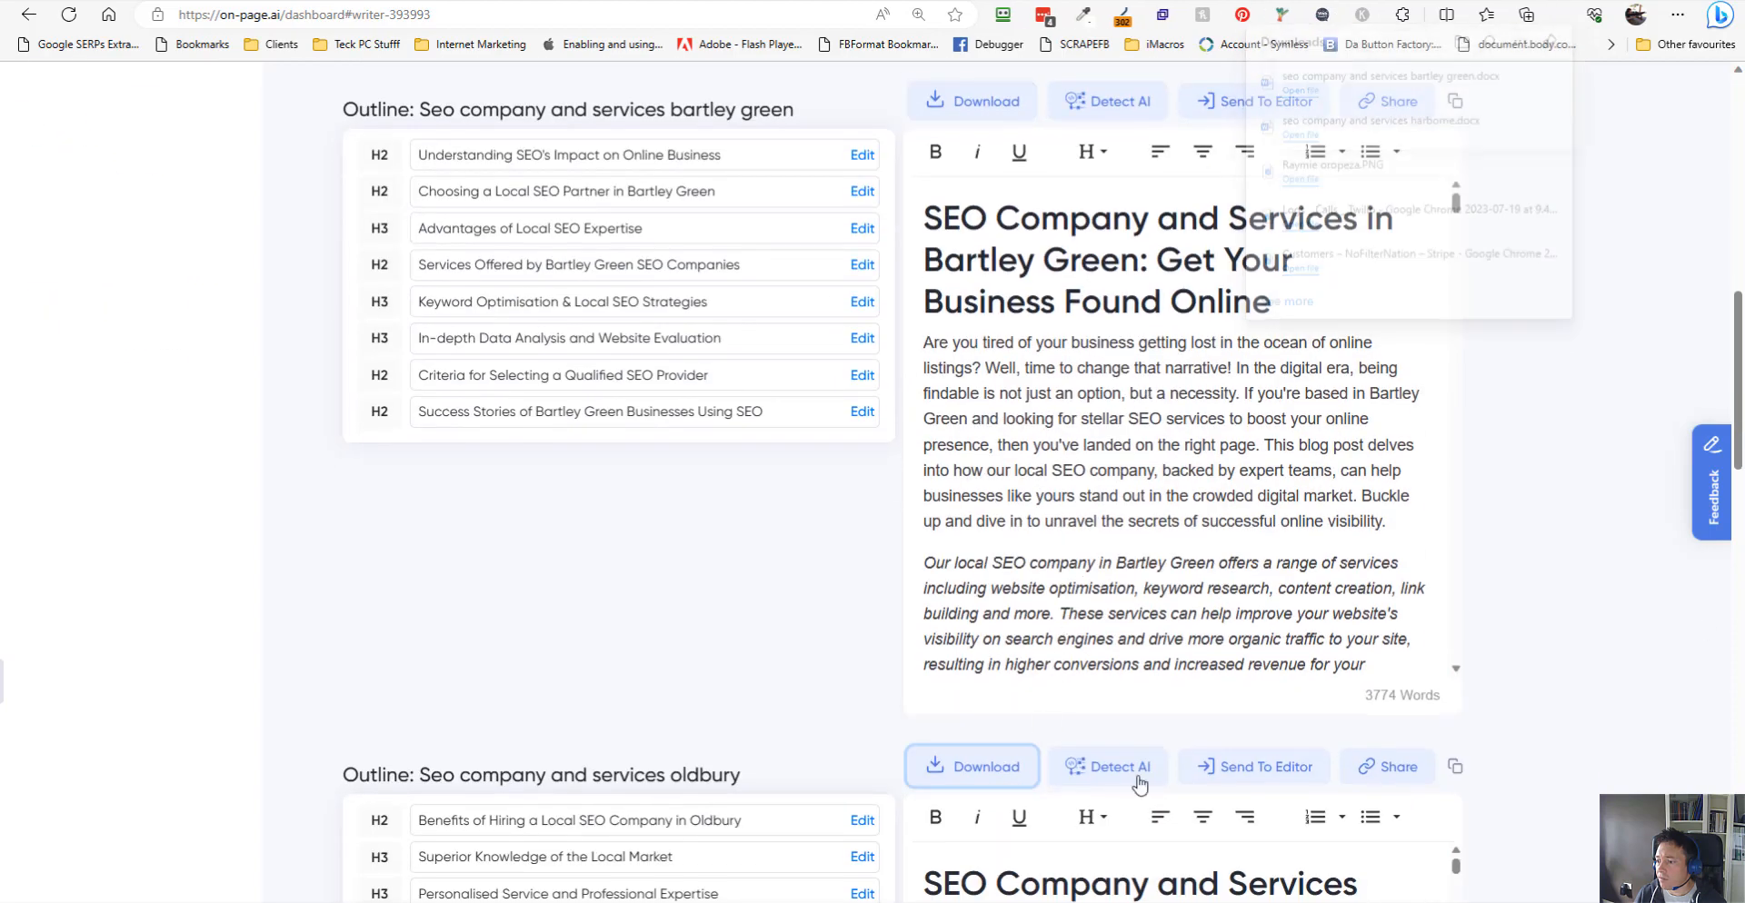
{"action": "scroll", "coordinate": [1005, 781], "scroll_direction": "down", "scroll_amount": 6}
{"action": "left_click", "coordinate": [1003, 805]}
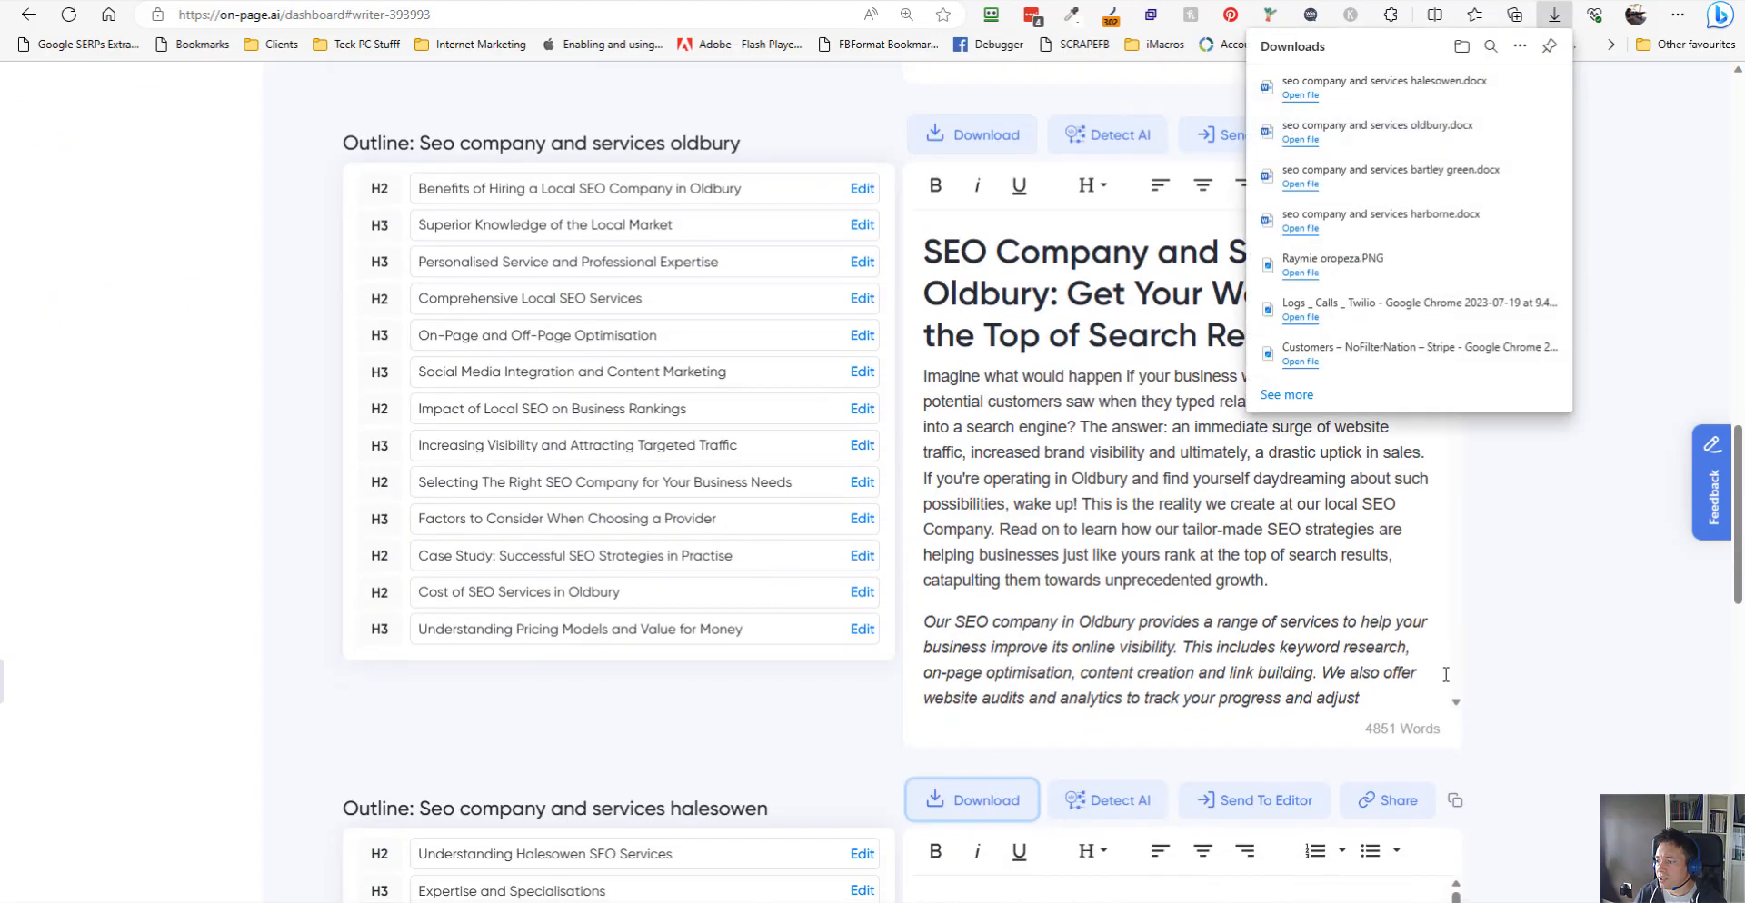
{"action": "scroll", "coordinate": [1025, 735], "scroll_direction": "down", "scroll_amount": 3}
{"action": "scroll", "coordinate": [1552, 774], "scroll_direction": "down", "scroll_amount": 4}
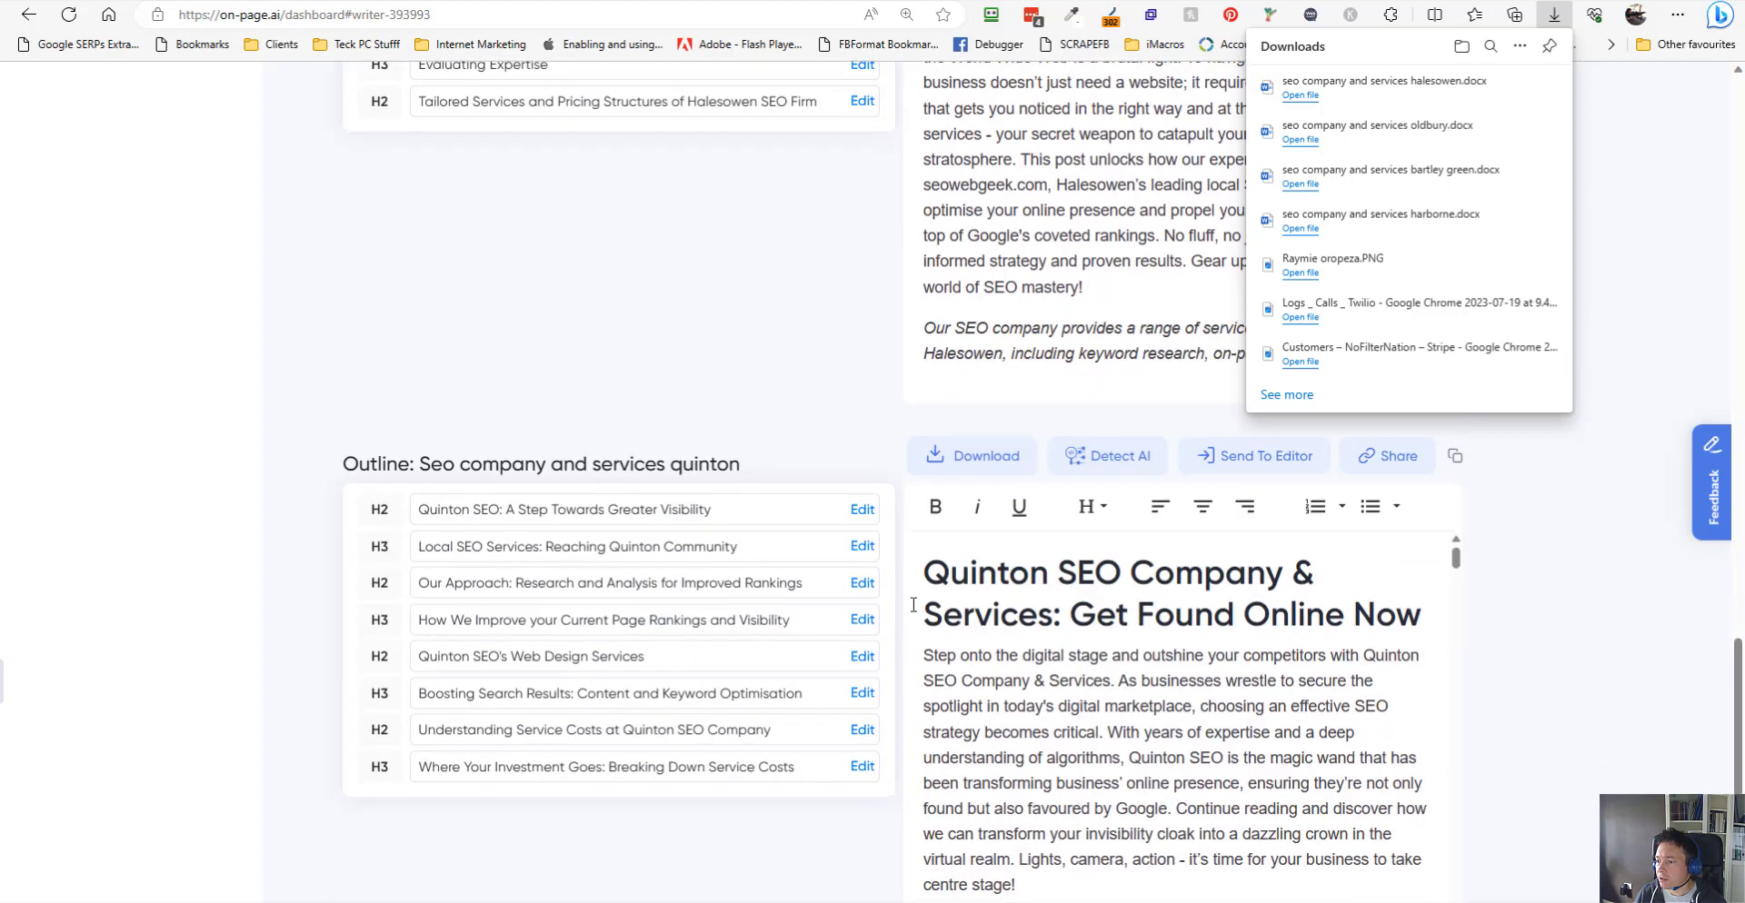
{"action": "left_click", "coordinate": [964, 467]}
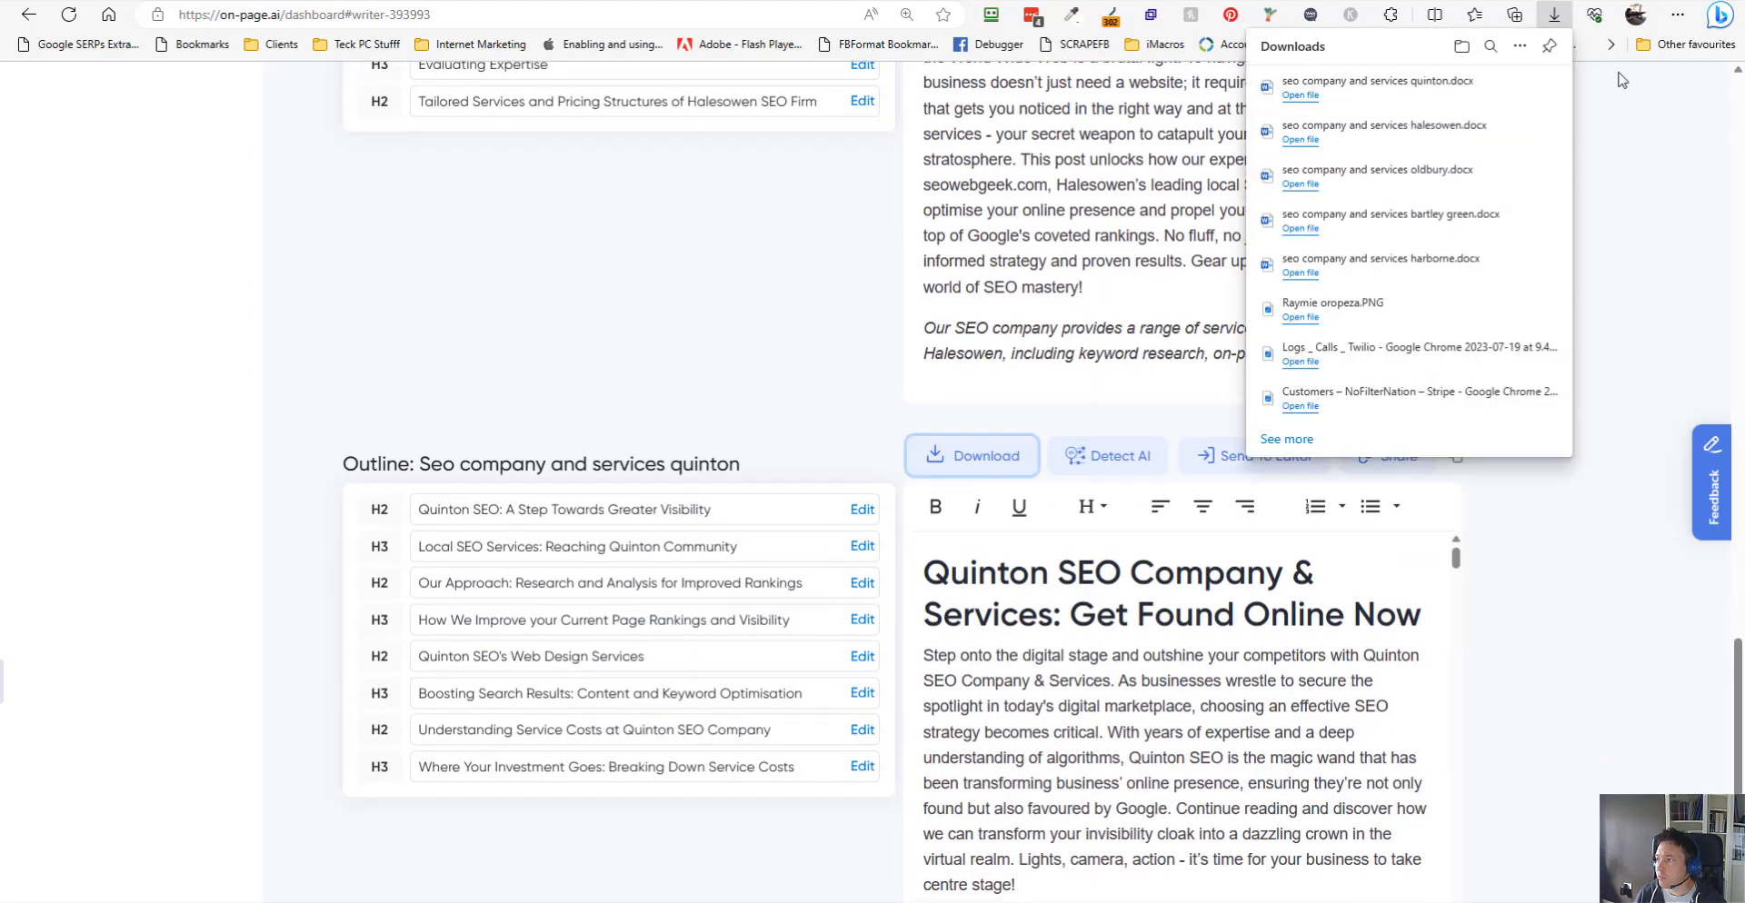
- Open the Downloads folder and sort its files by date modified
{"action": "key", "text": "alt+Tab"}
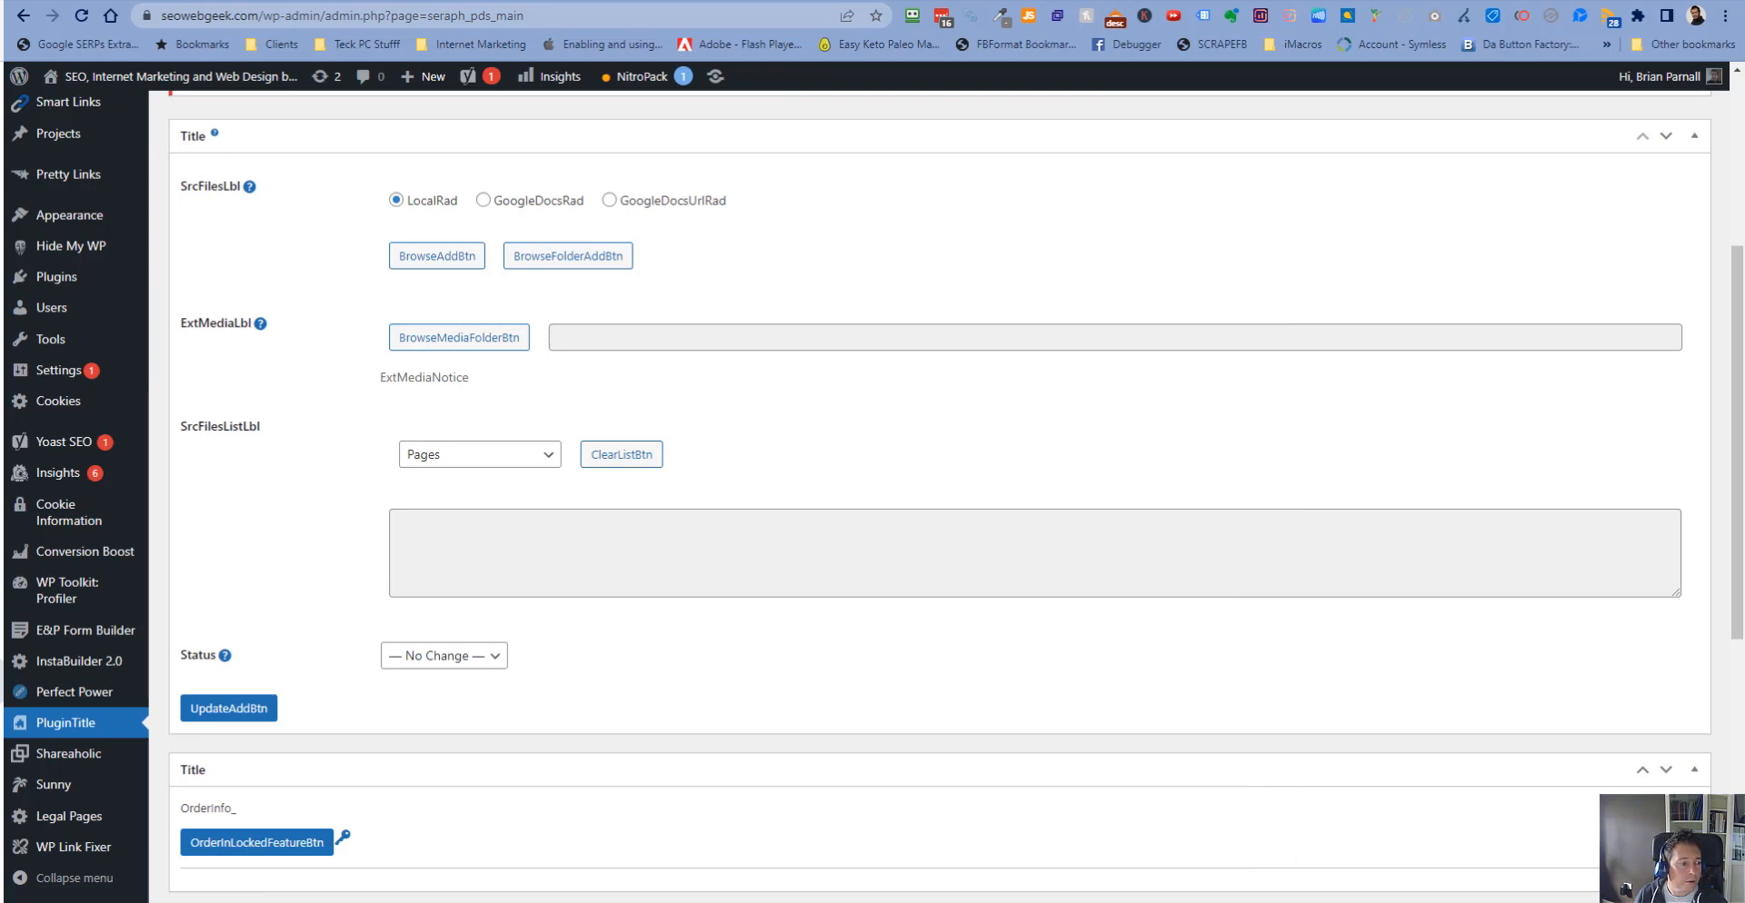
{"action": "key", "text": "alt+Tab"}
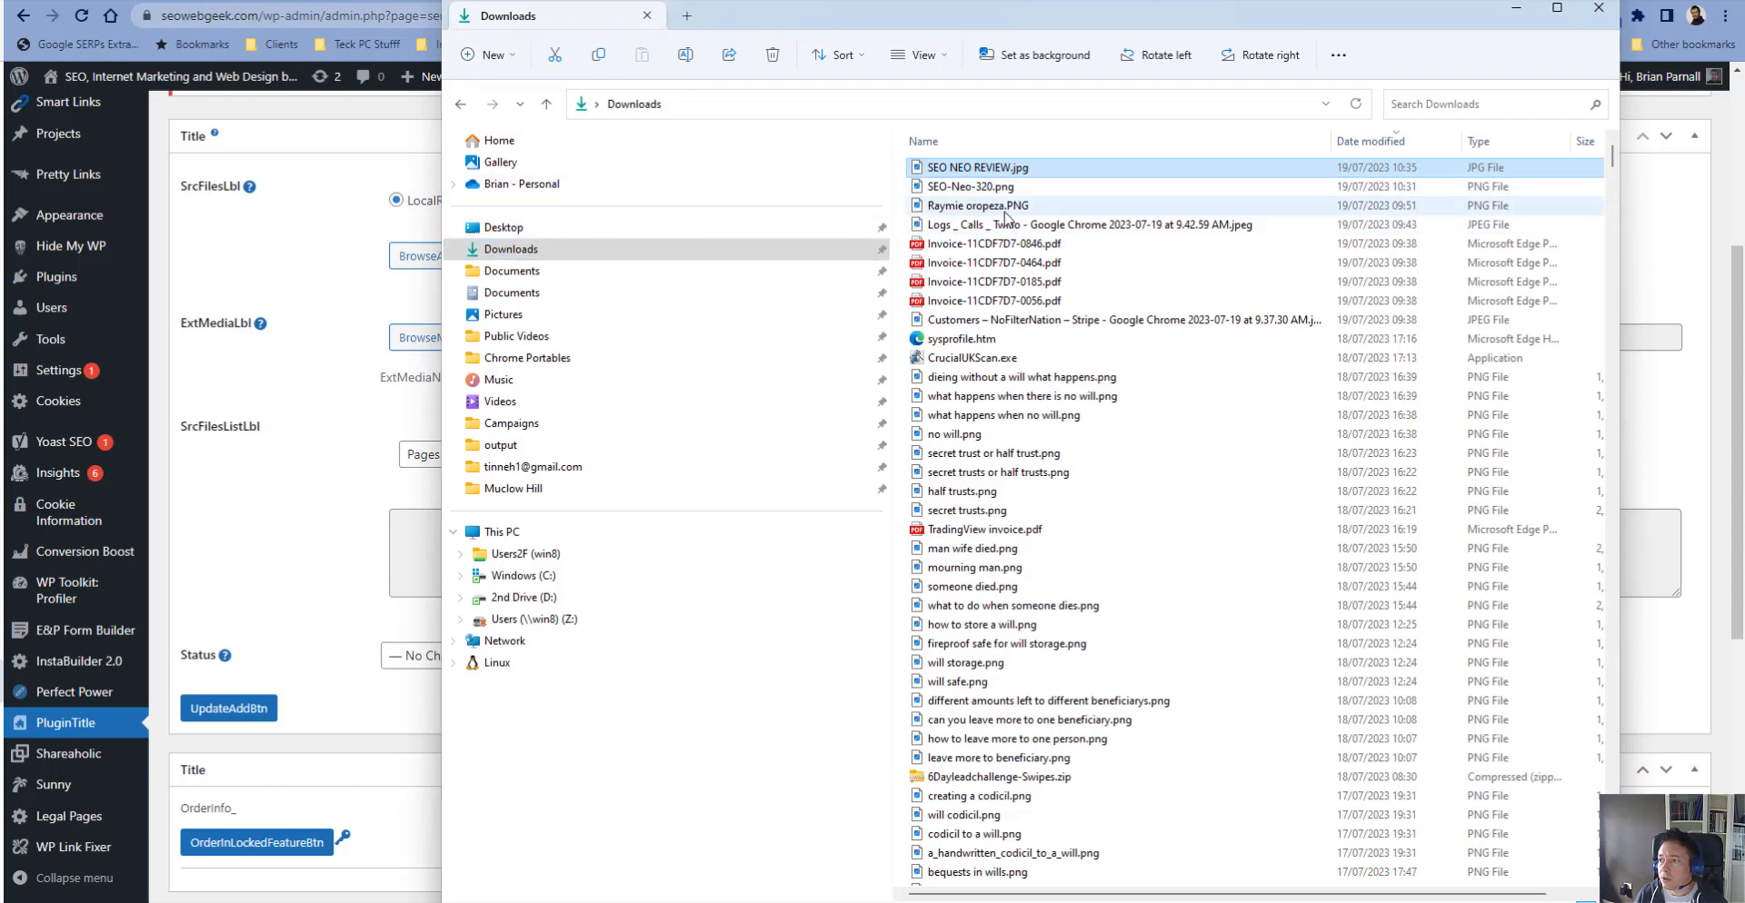
{"action": "right_click", "coordinate": [1423, 376]}
{"action": "left_click", "coordinate": [1502, 796]}
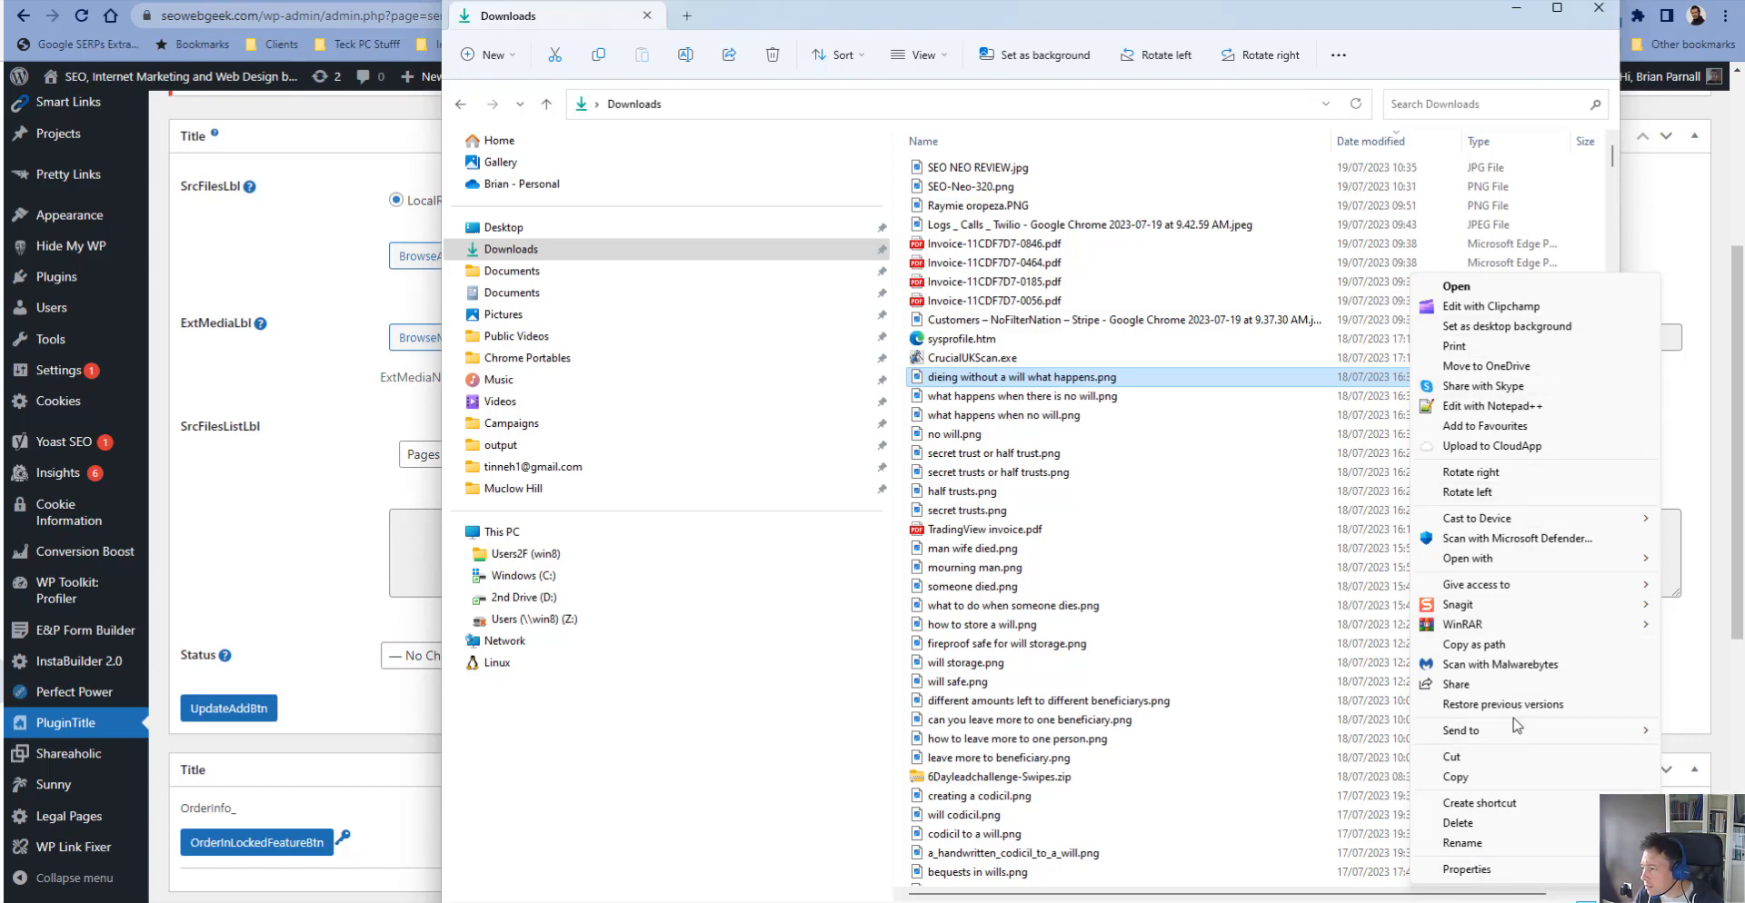
{"action": "left_click", "coordinate": [1301, 188]}
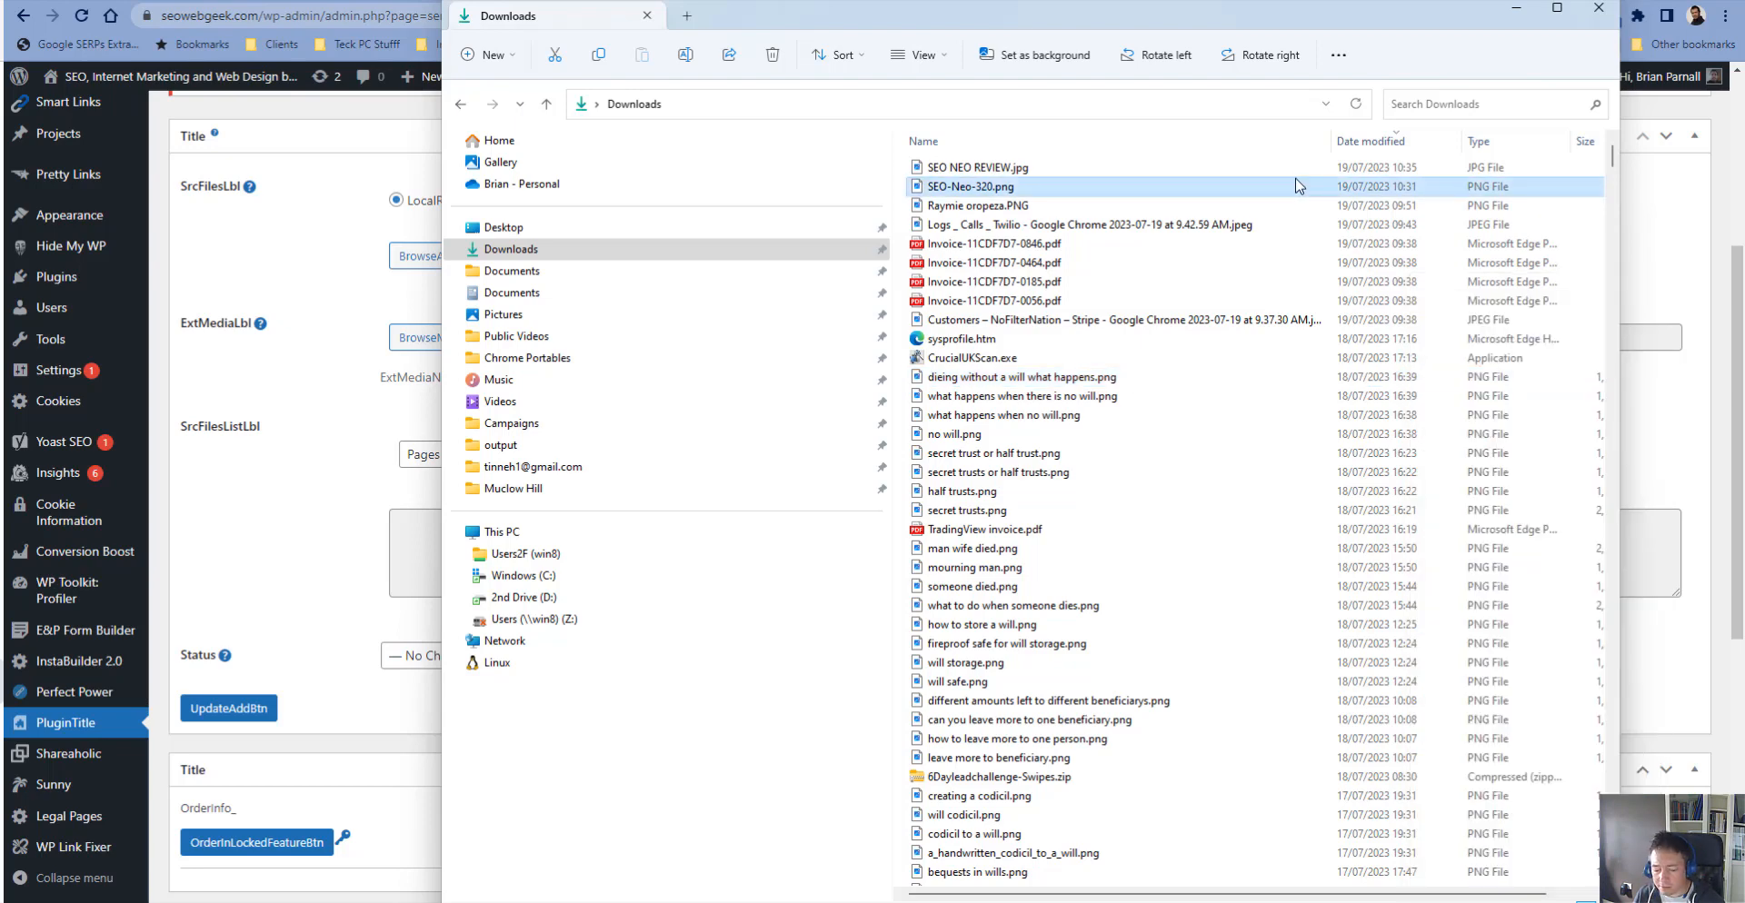
{"action": "key", "text": "shift+F10"}
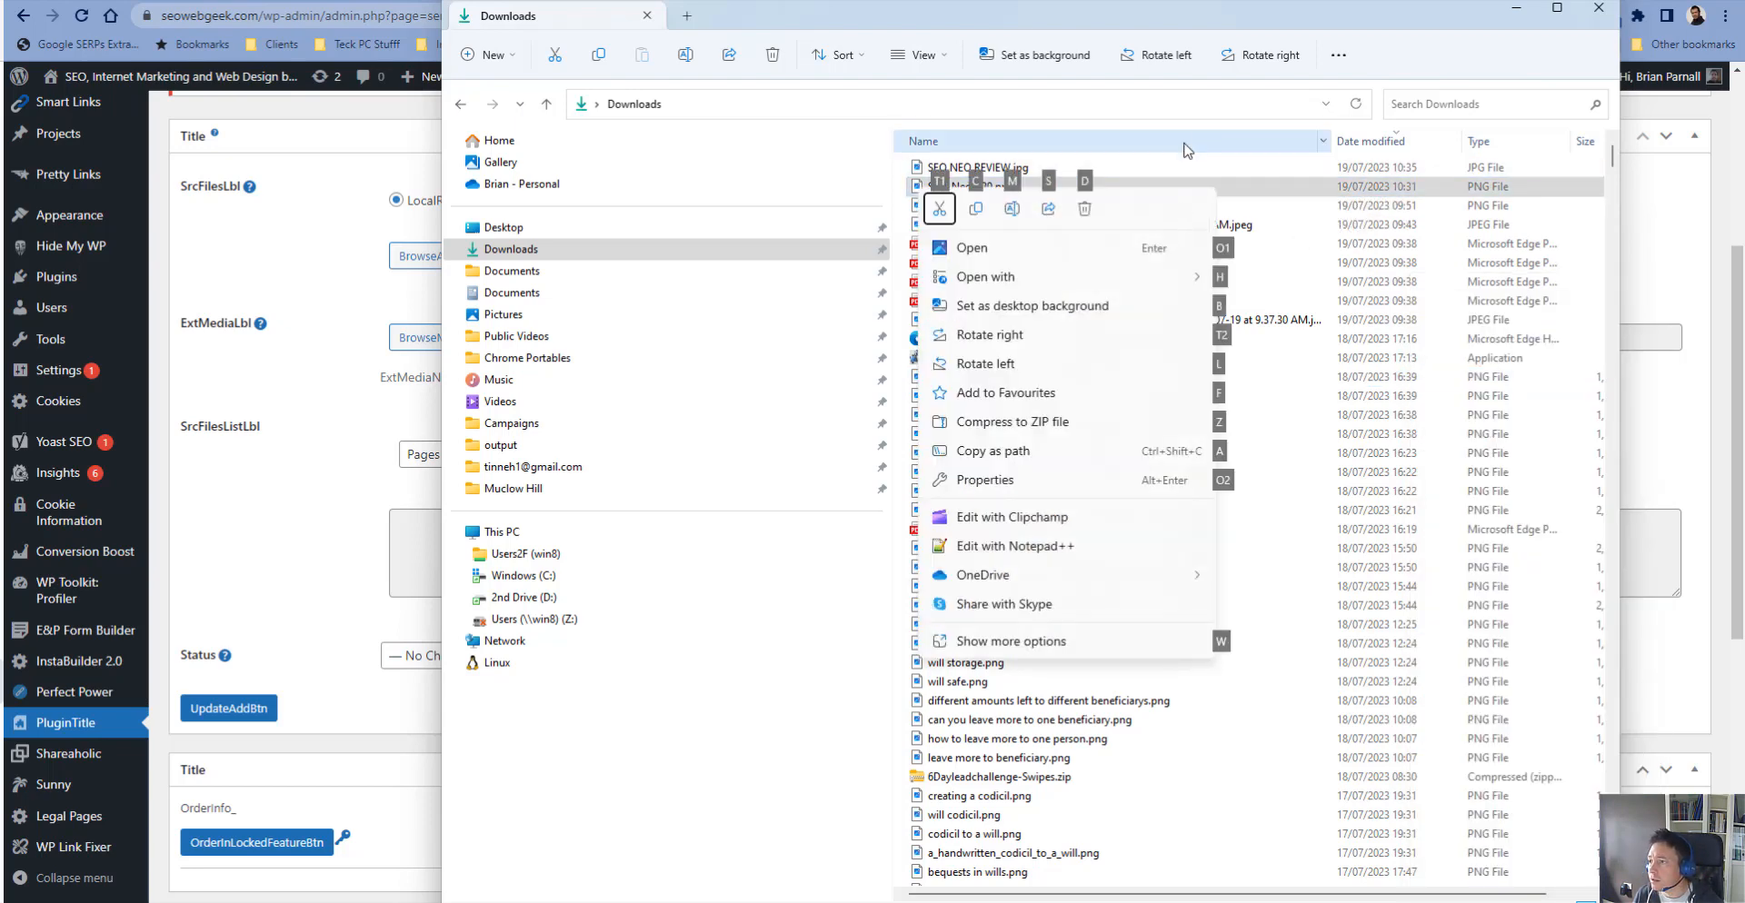
{"action": "left_click", "coordinate": [1220, 168]}
{"action": "key", "text": "shift+F10"}
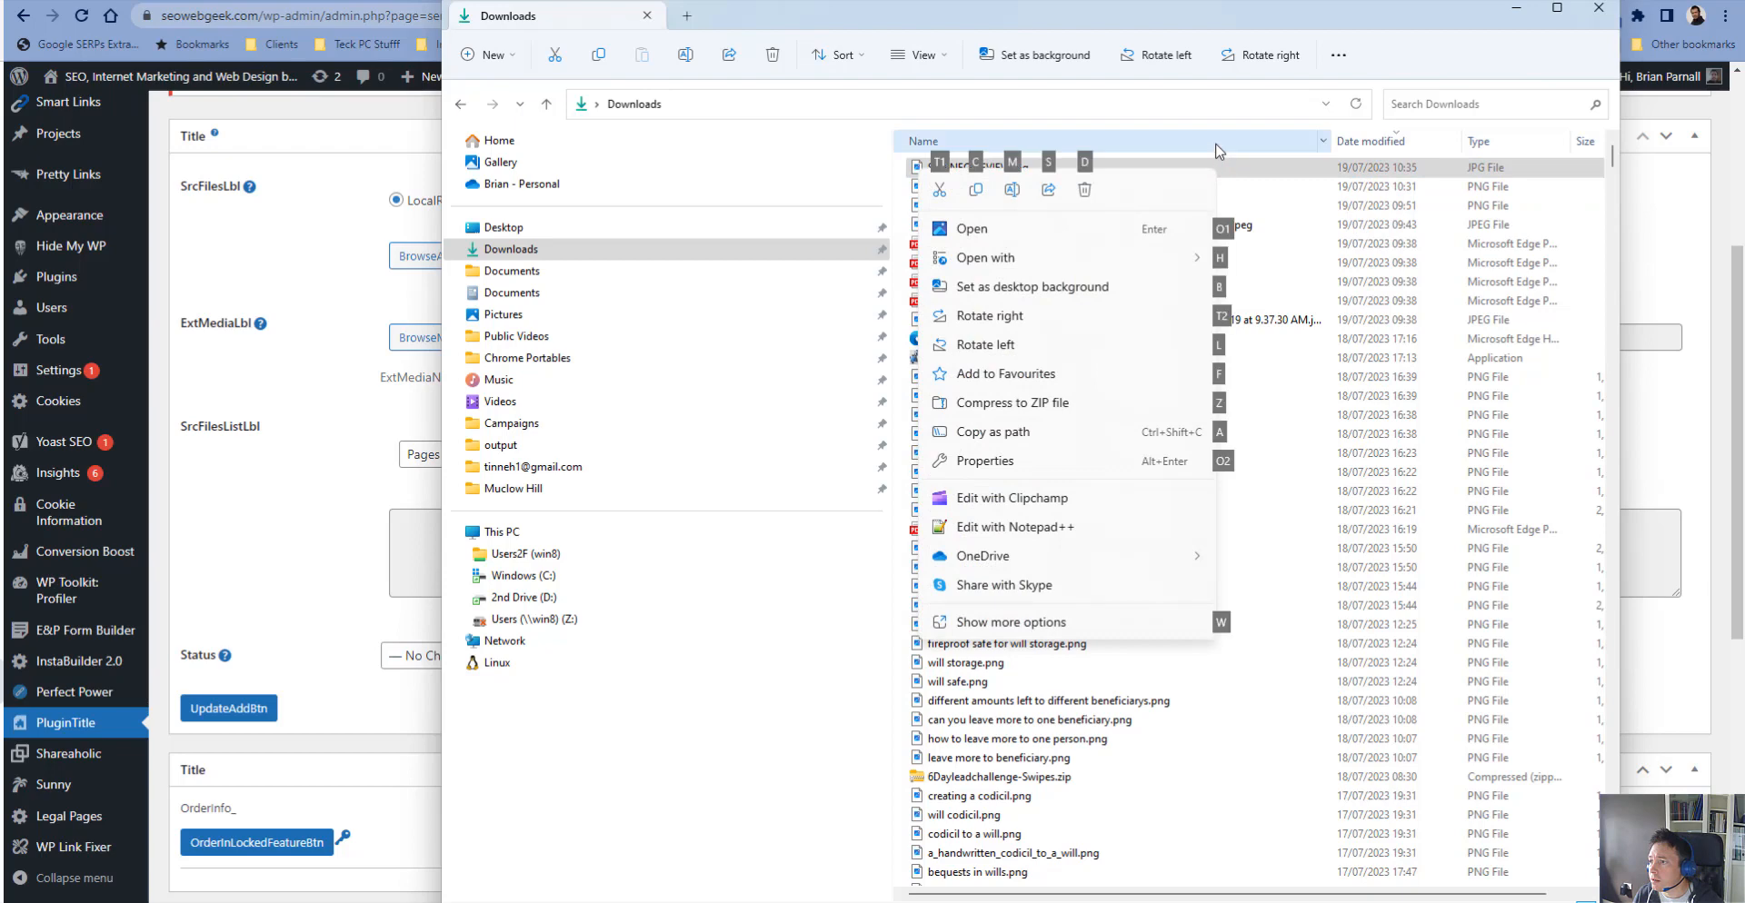
{"action": "left_click", "coordinate": [1383, 148]}
{"action": "left_click", "coordinate": [1383, 148]}
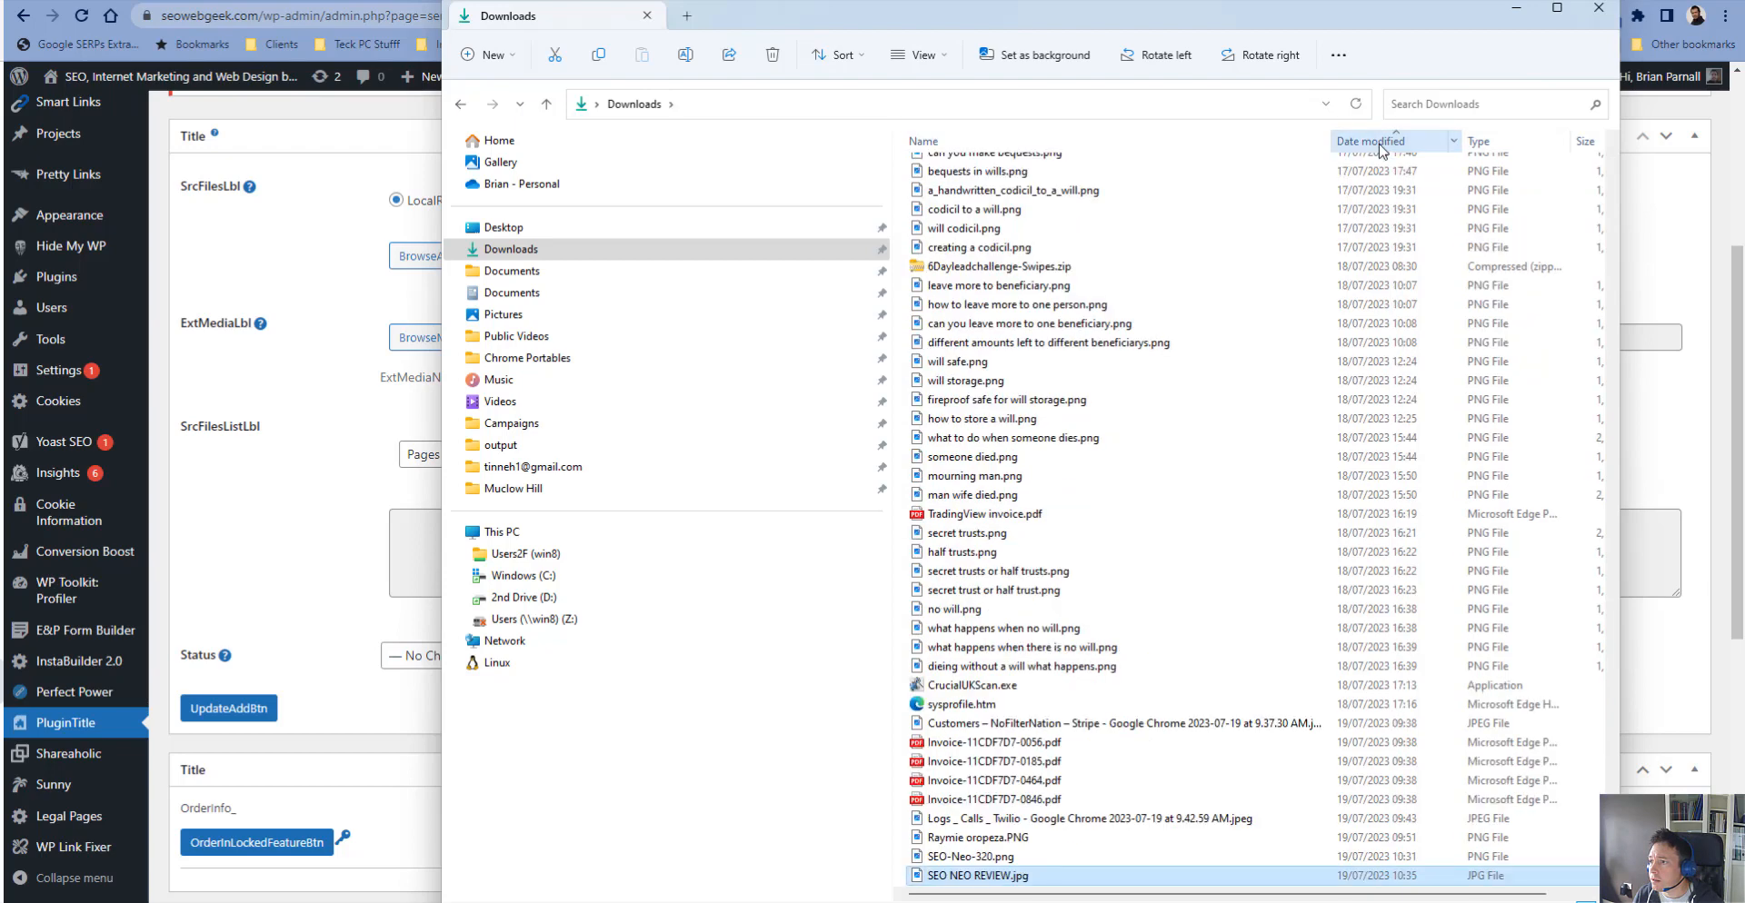
- Sort the Downloads folder newest first and select the five downloaded seo company .docx files
{"action": "left_click", "coordinate": [1382, 149]}
{"action": "left_click_drag", "start_coordinate": [1129, 249], "coordinate": [1128, 169]}
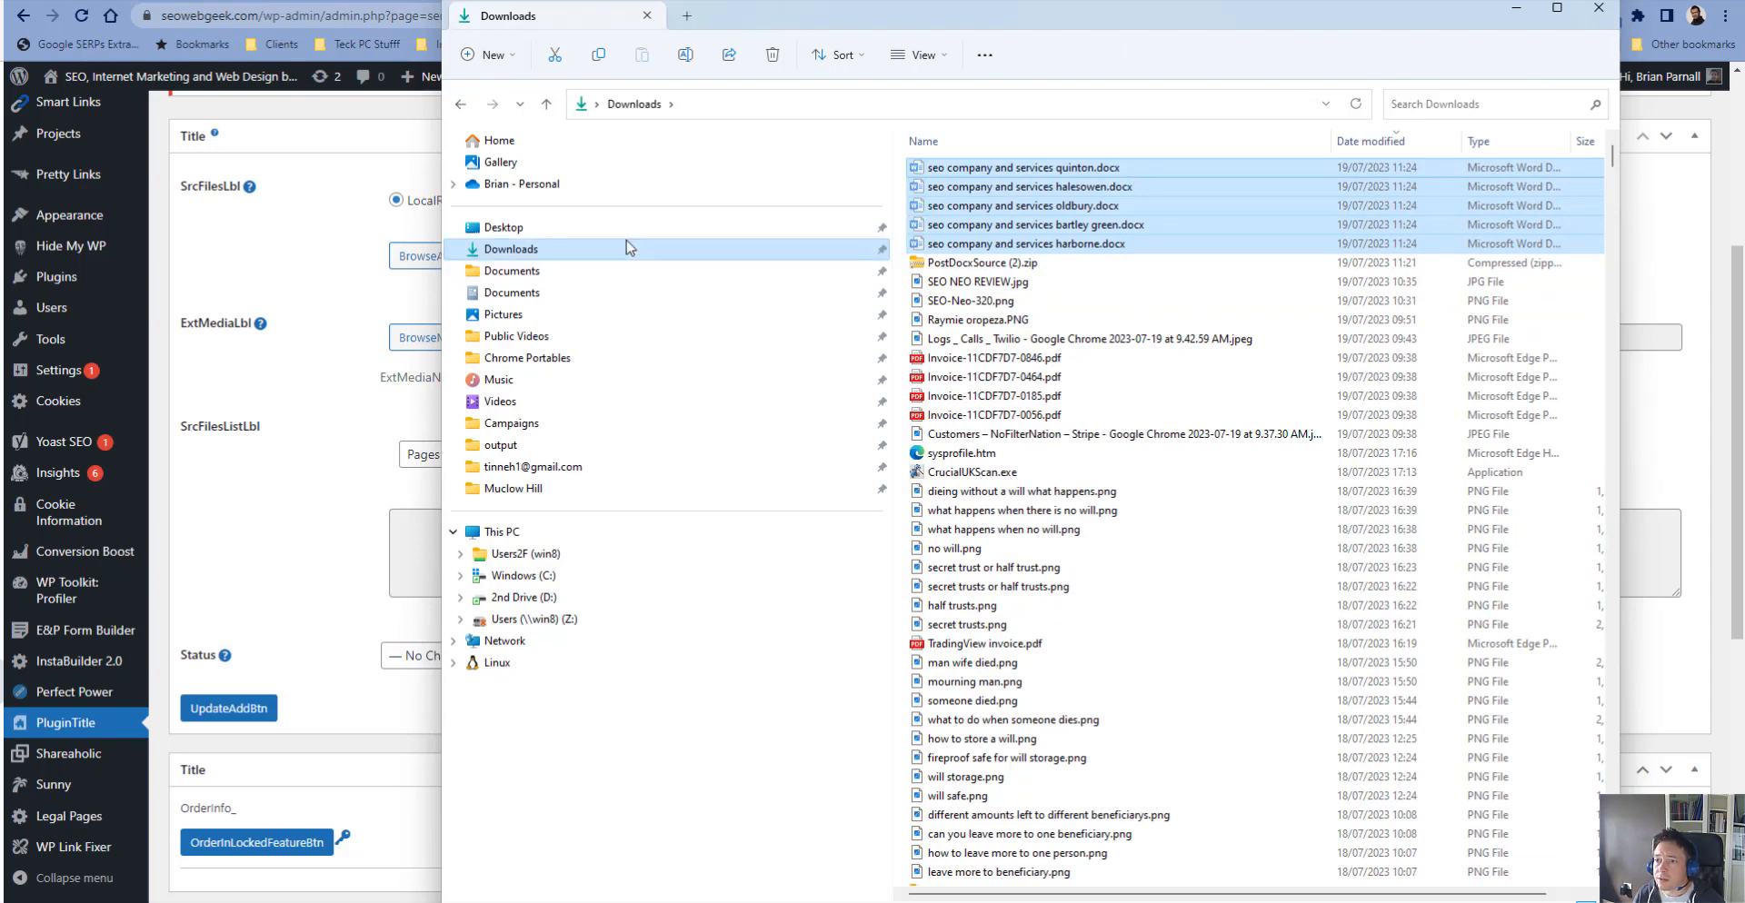
- Create a new folder named SEO Local inside Documents
{"action": "left_click", "coordinate": [542, 271]}
{"action": "scroll", "coordinate": [1284, 627], "scroll_direction": "right", "scroll_amount": 3}
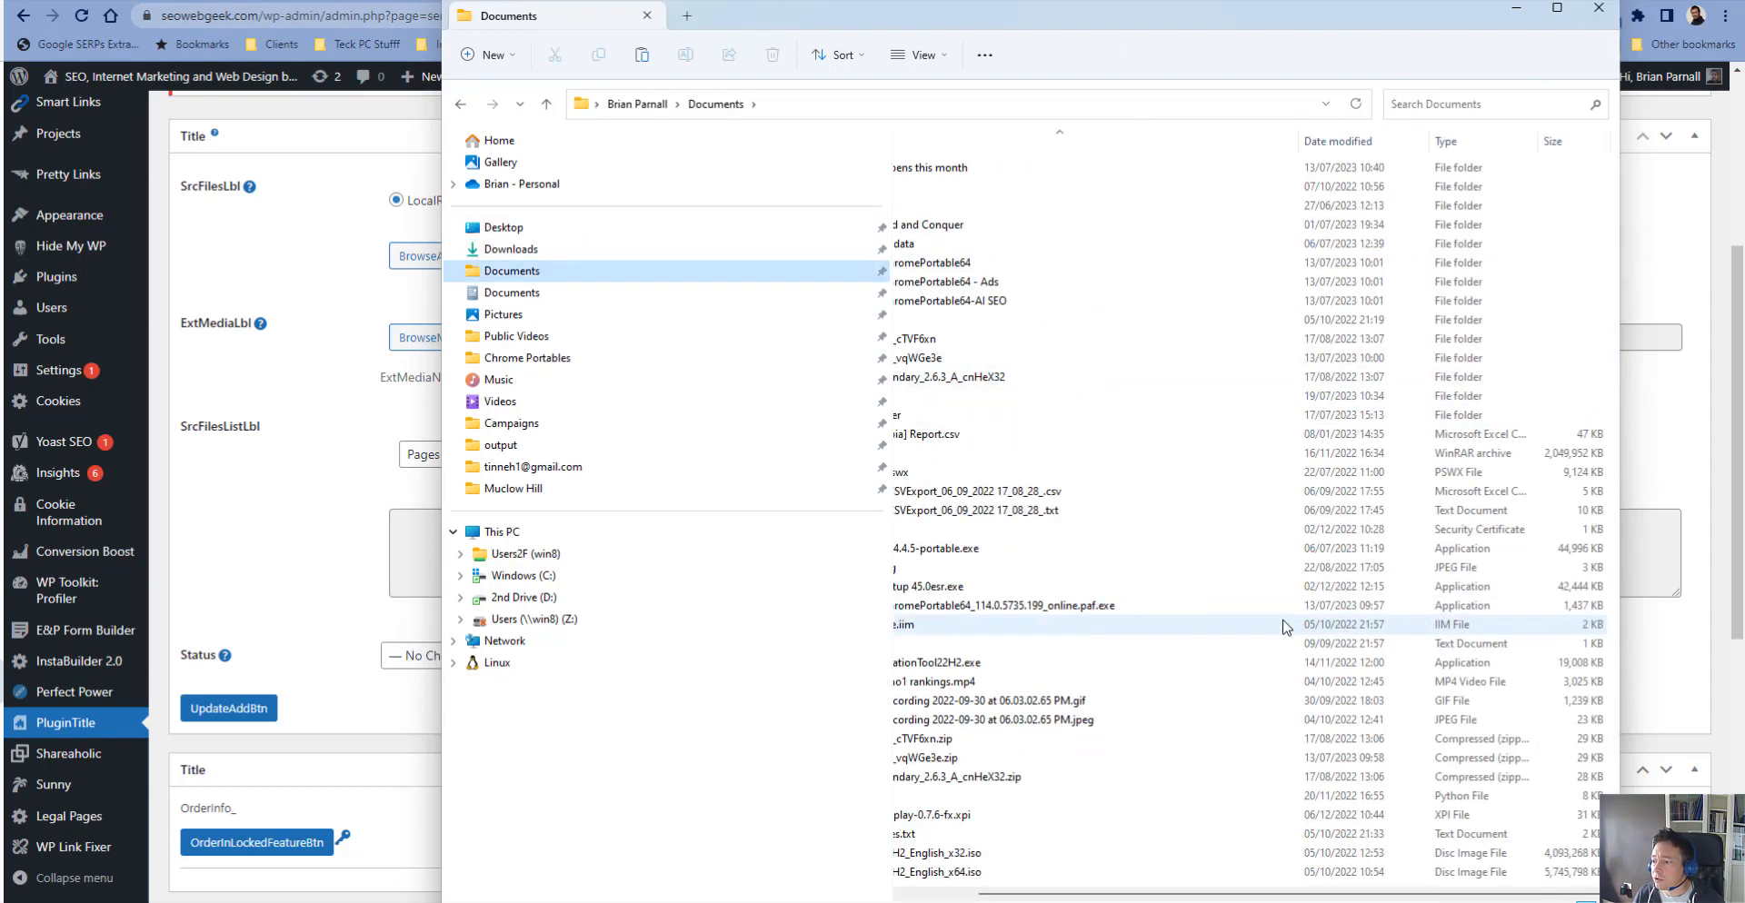
{"action": "scroll", "coordinate": [1209, 655], "scroll_direction": "left", "scroll_amount": 3}
{"action": "scroll", "coordinate": [1222, 695], "scroll_direction": "right", "scroll_amount": 3}
{"action": "left_click", "coordinate": [1204, 811]}
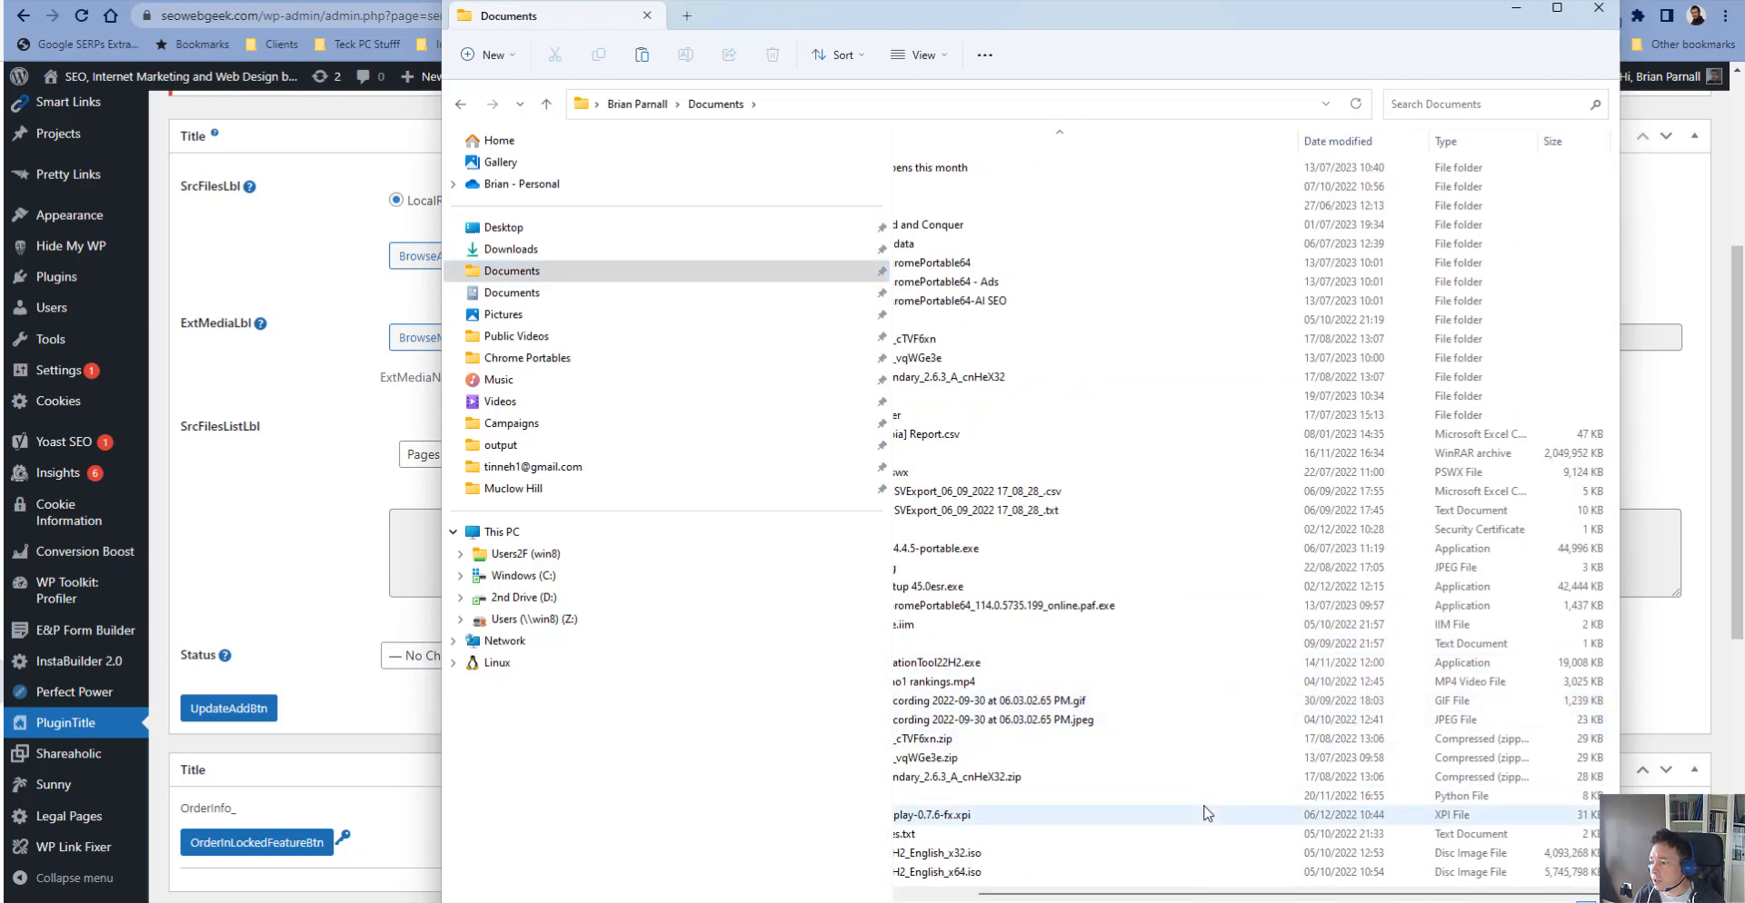
{"action": "right_click", "coordinate": [1205, 811]}
{"action": "mouse_move", "coordinate": [1277, 686]}
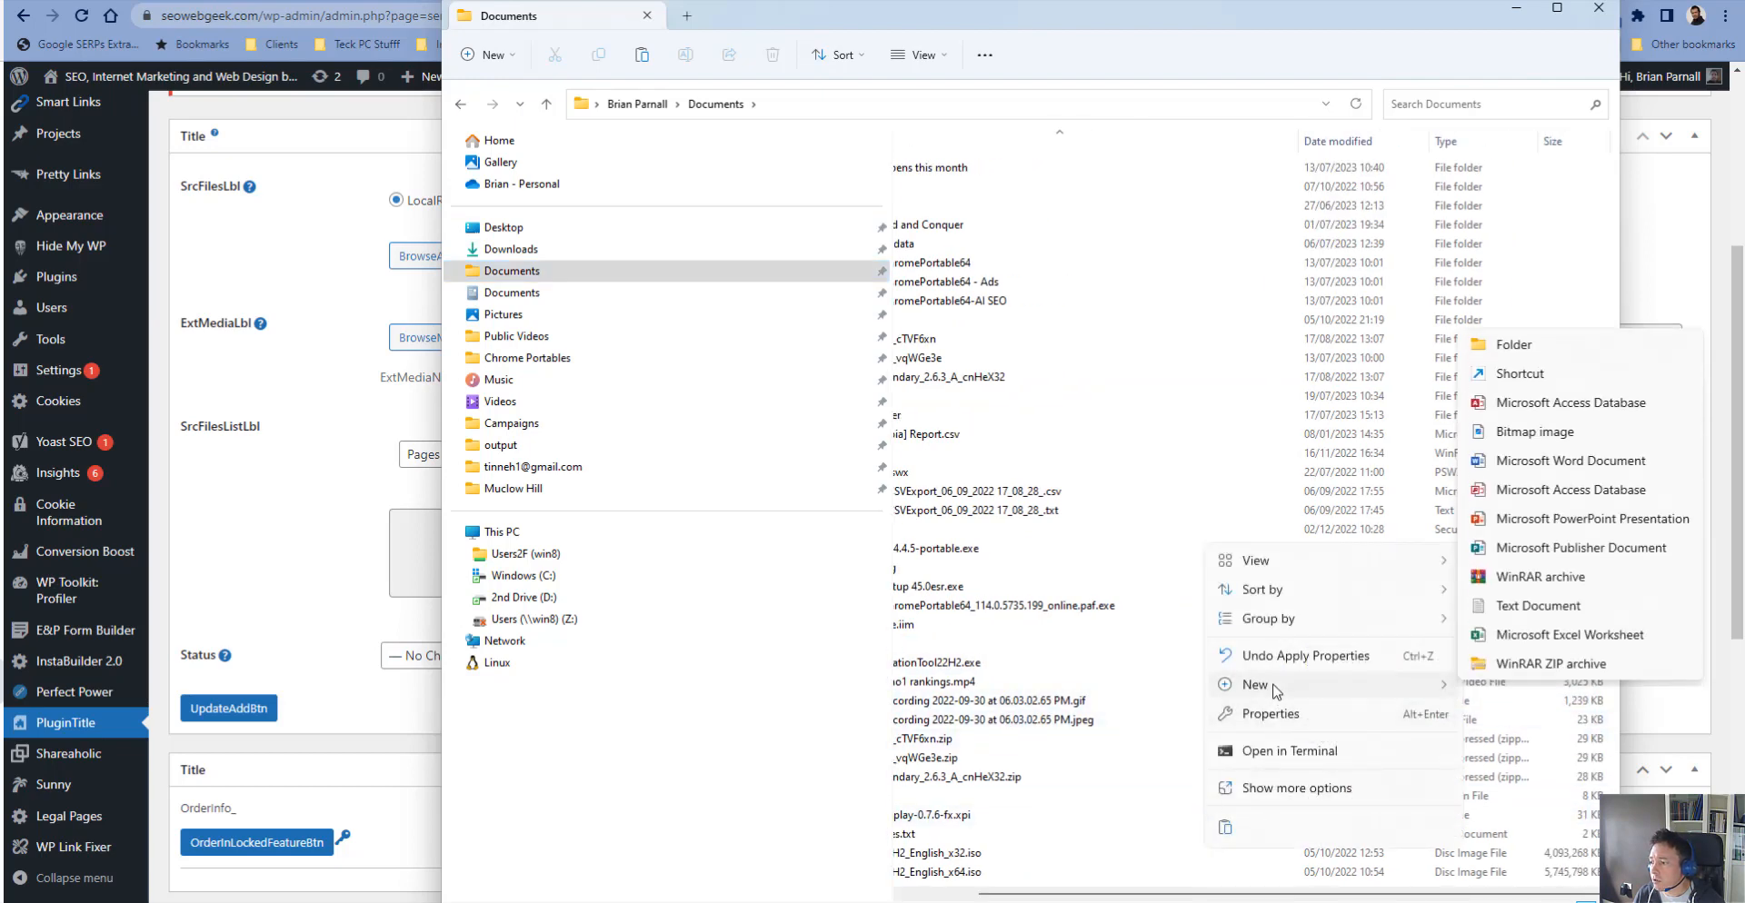
{"action": "left_click", "coordinate": [1516, 346]}
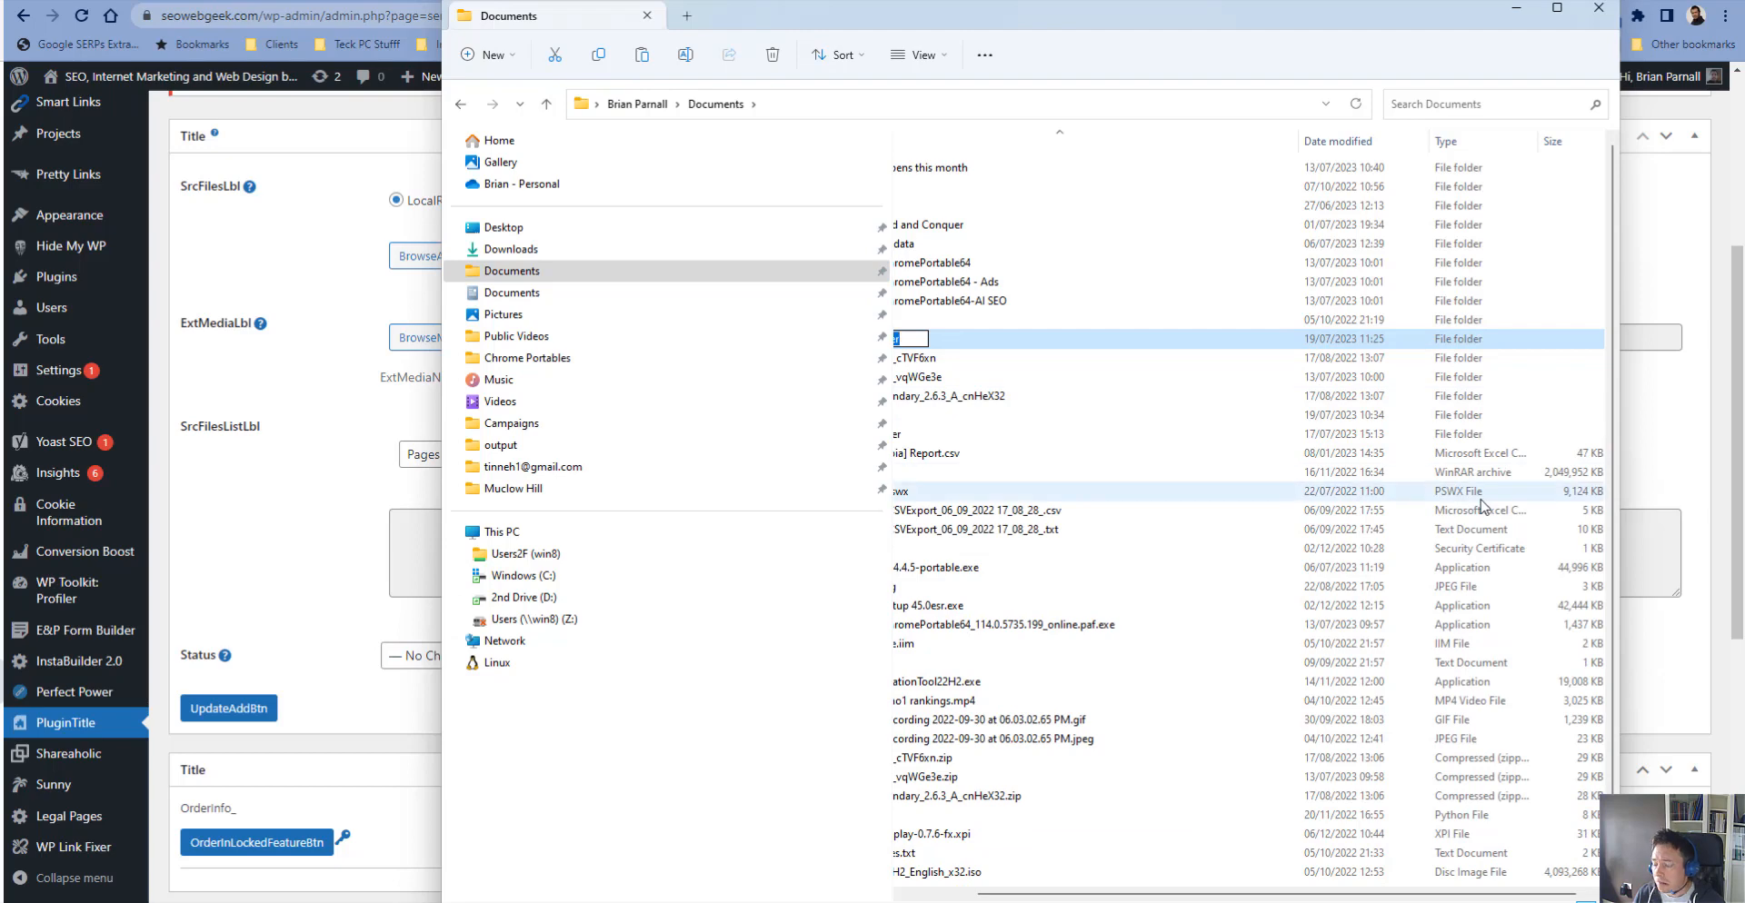
{"action": "key", "text": "Return"}
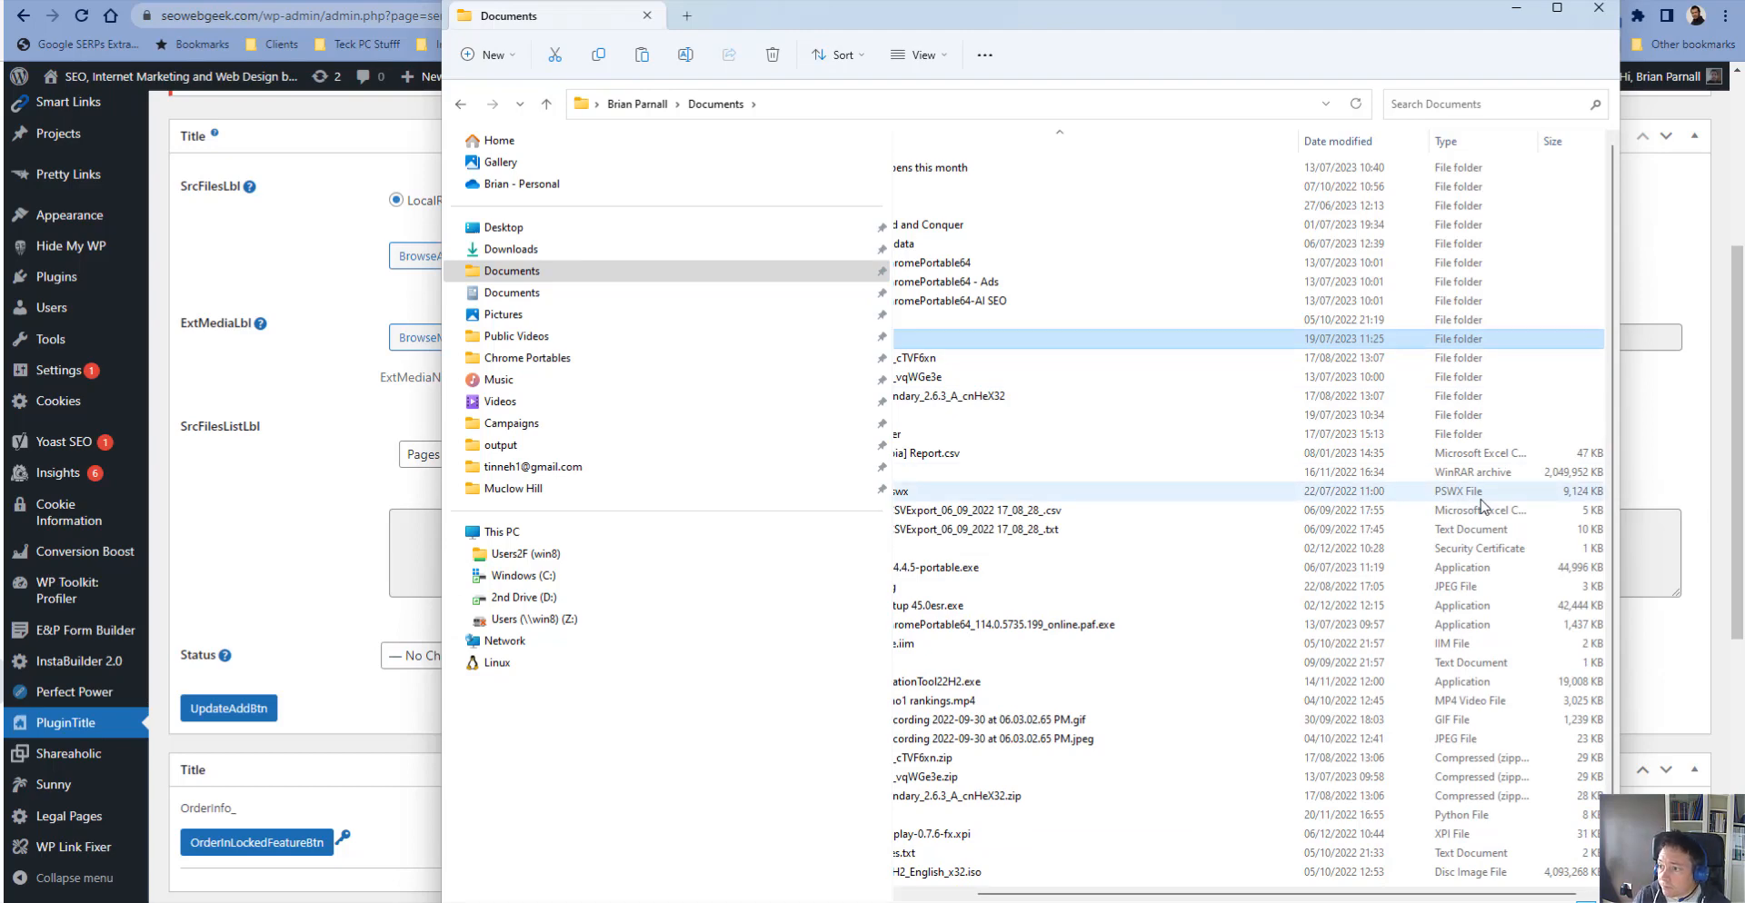
- Open the SEO Local folder and paste the five .docx files into it
{"action": "double_click", "coordinate": [1244, 347]}
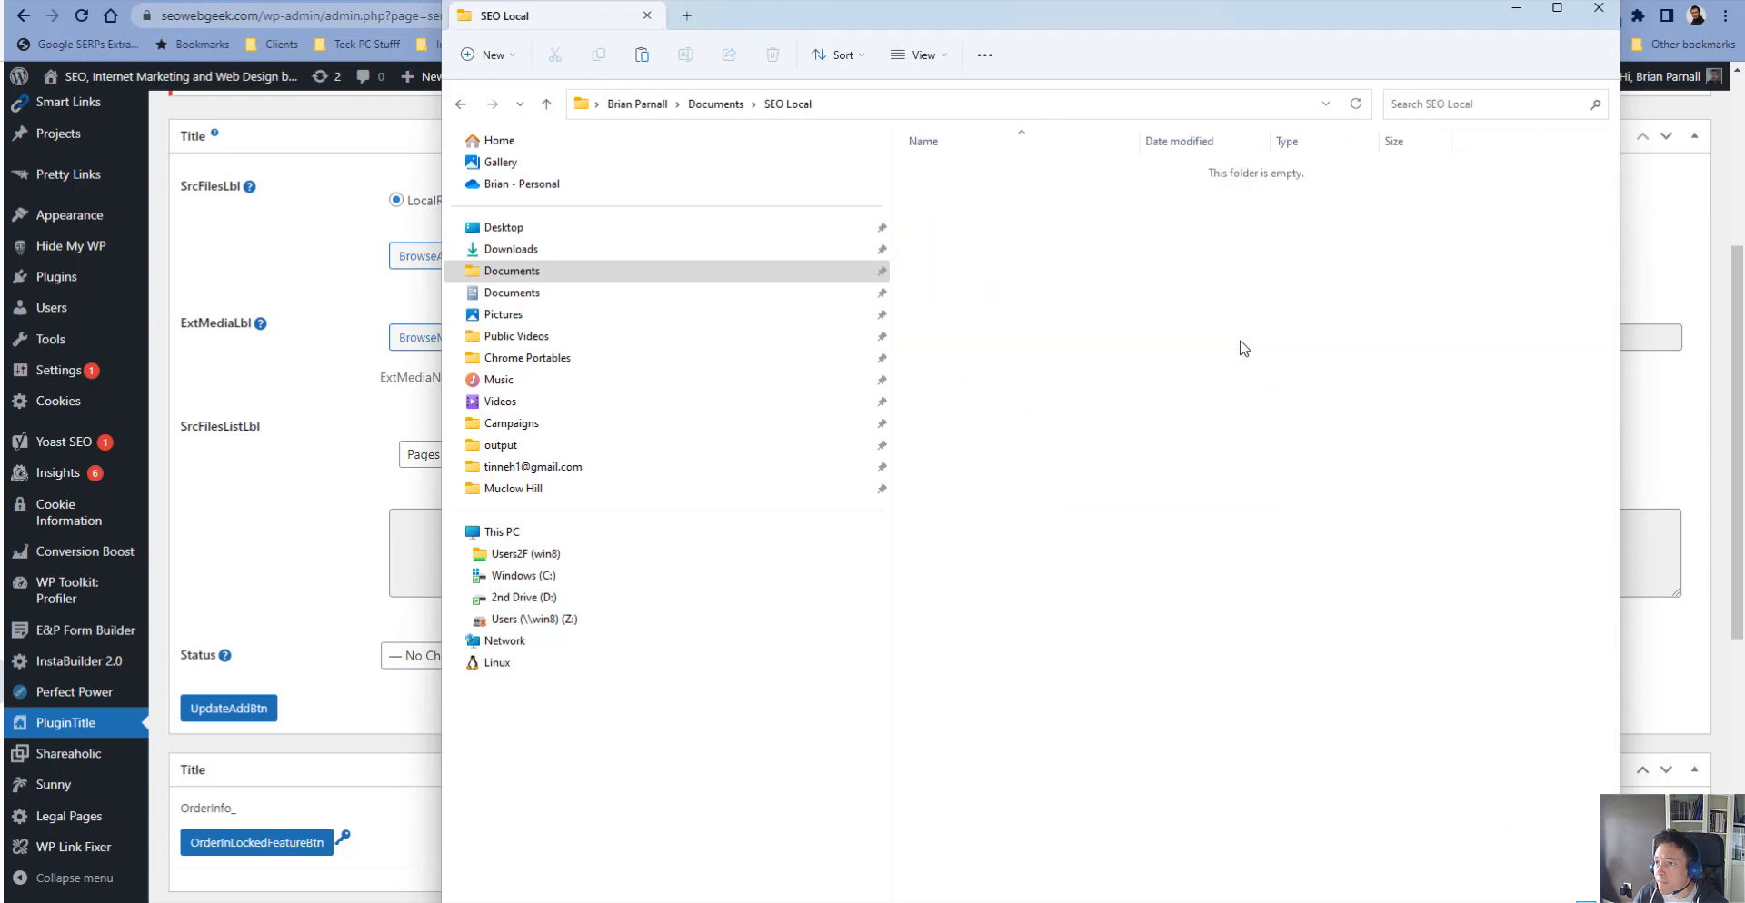
{"action": "right_click", "coordinate": [1080, 351]}
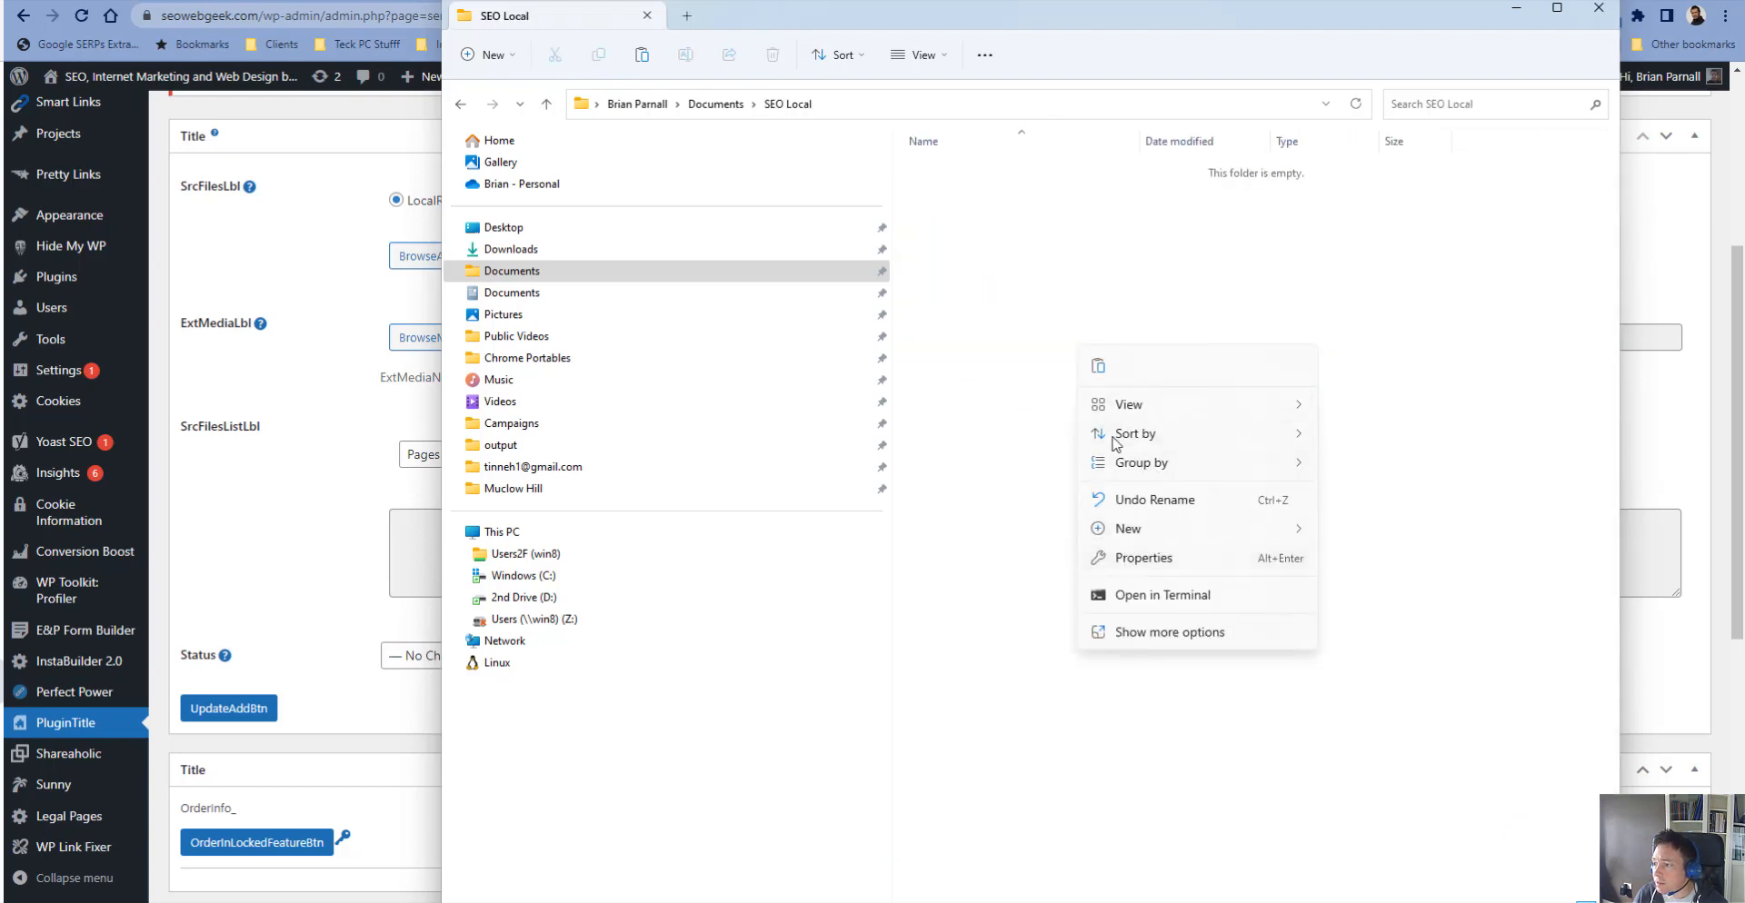
{"action": "left_click", "coordinate": [1098, 365]}
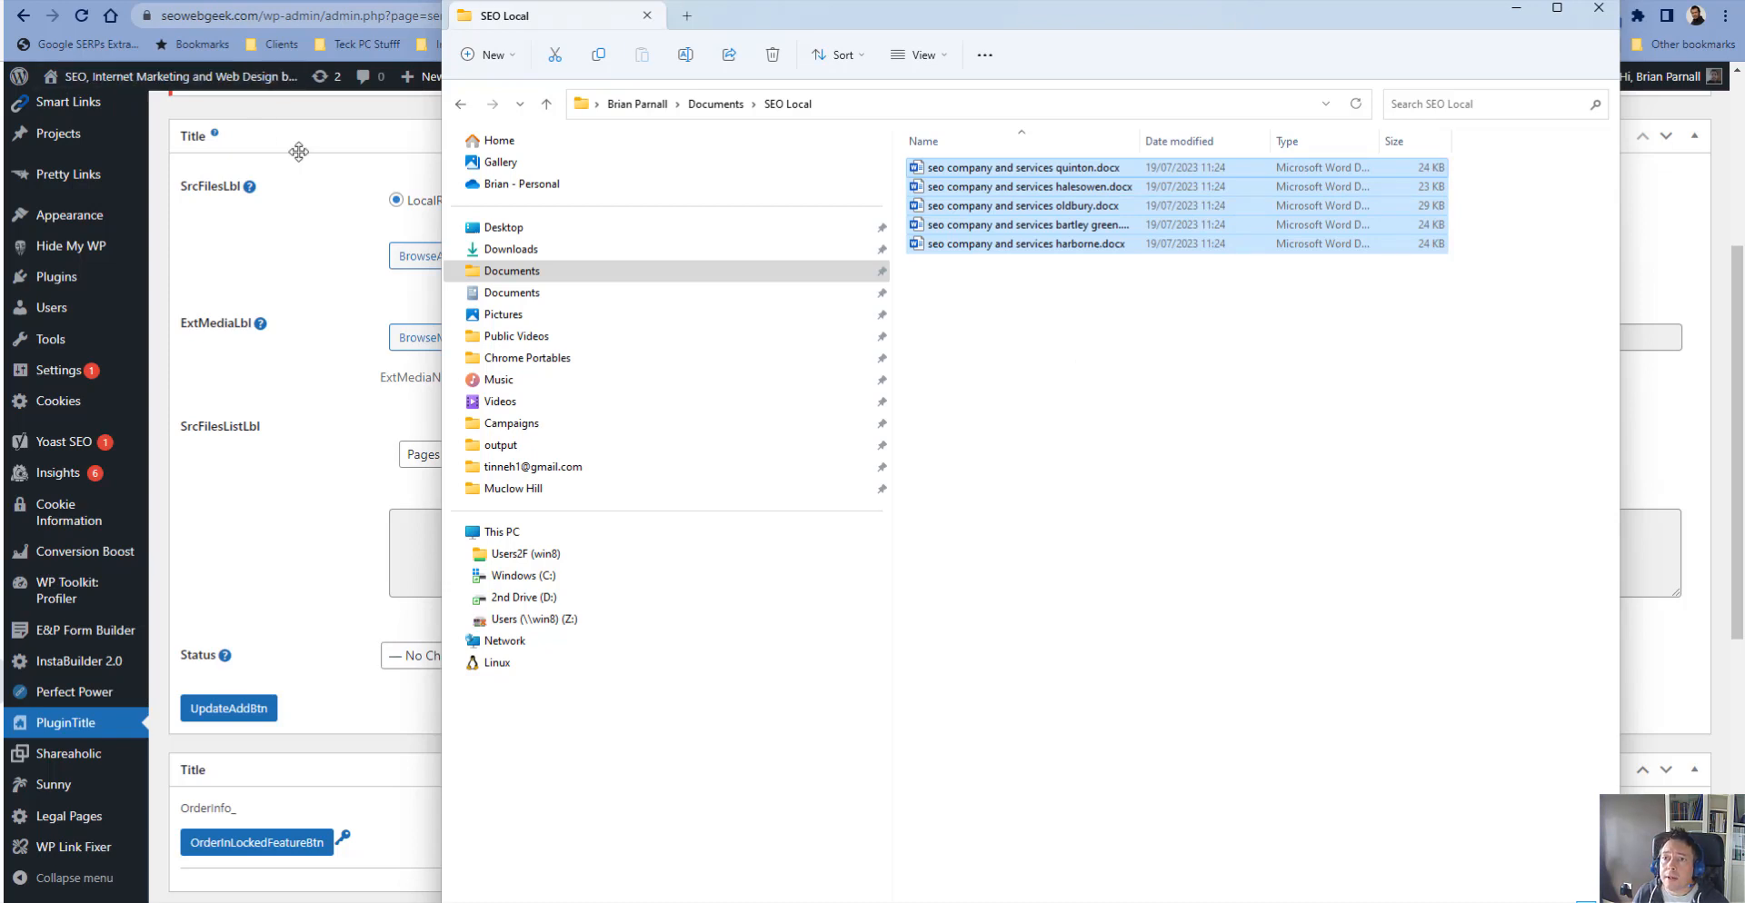
- Dismiss the plugin notice and add the SEO Local folder as the source files, confirming the upload of its five files
{"action": "left_click", "coordinate": [319, 261]}
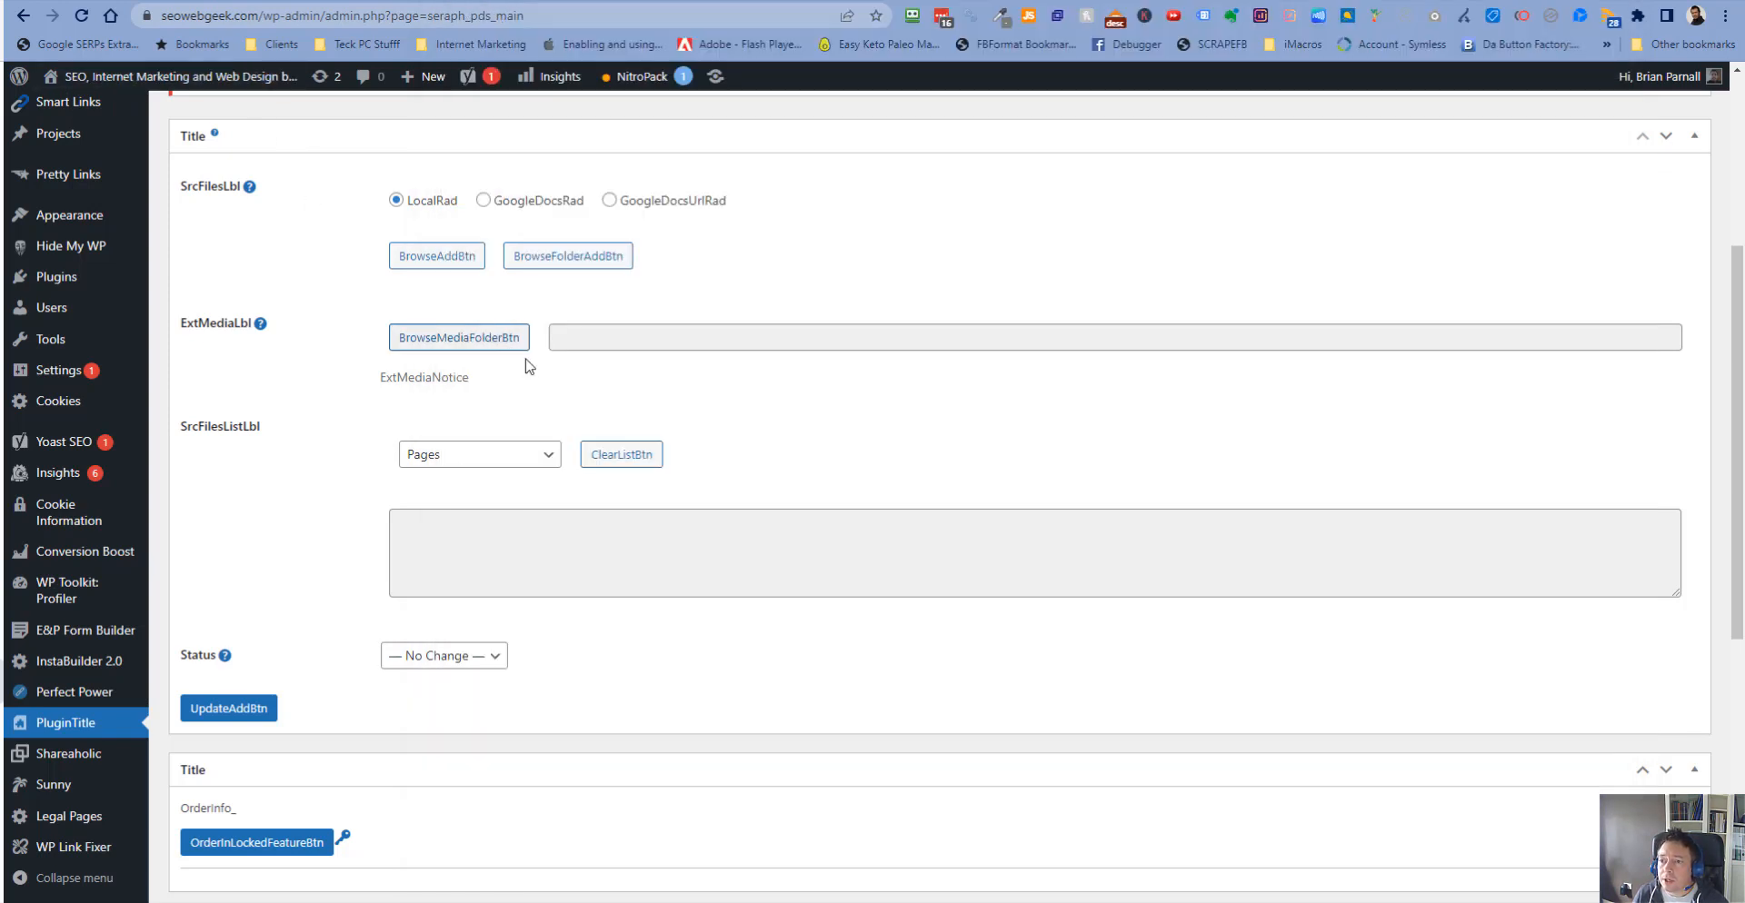
{"action": "left_click", "coordinate": [479, 344]}
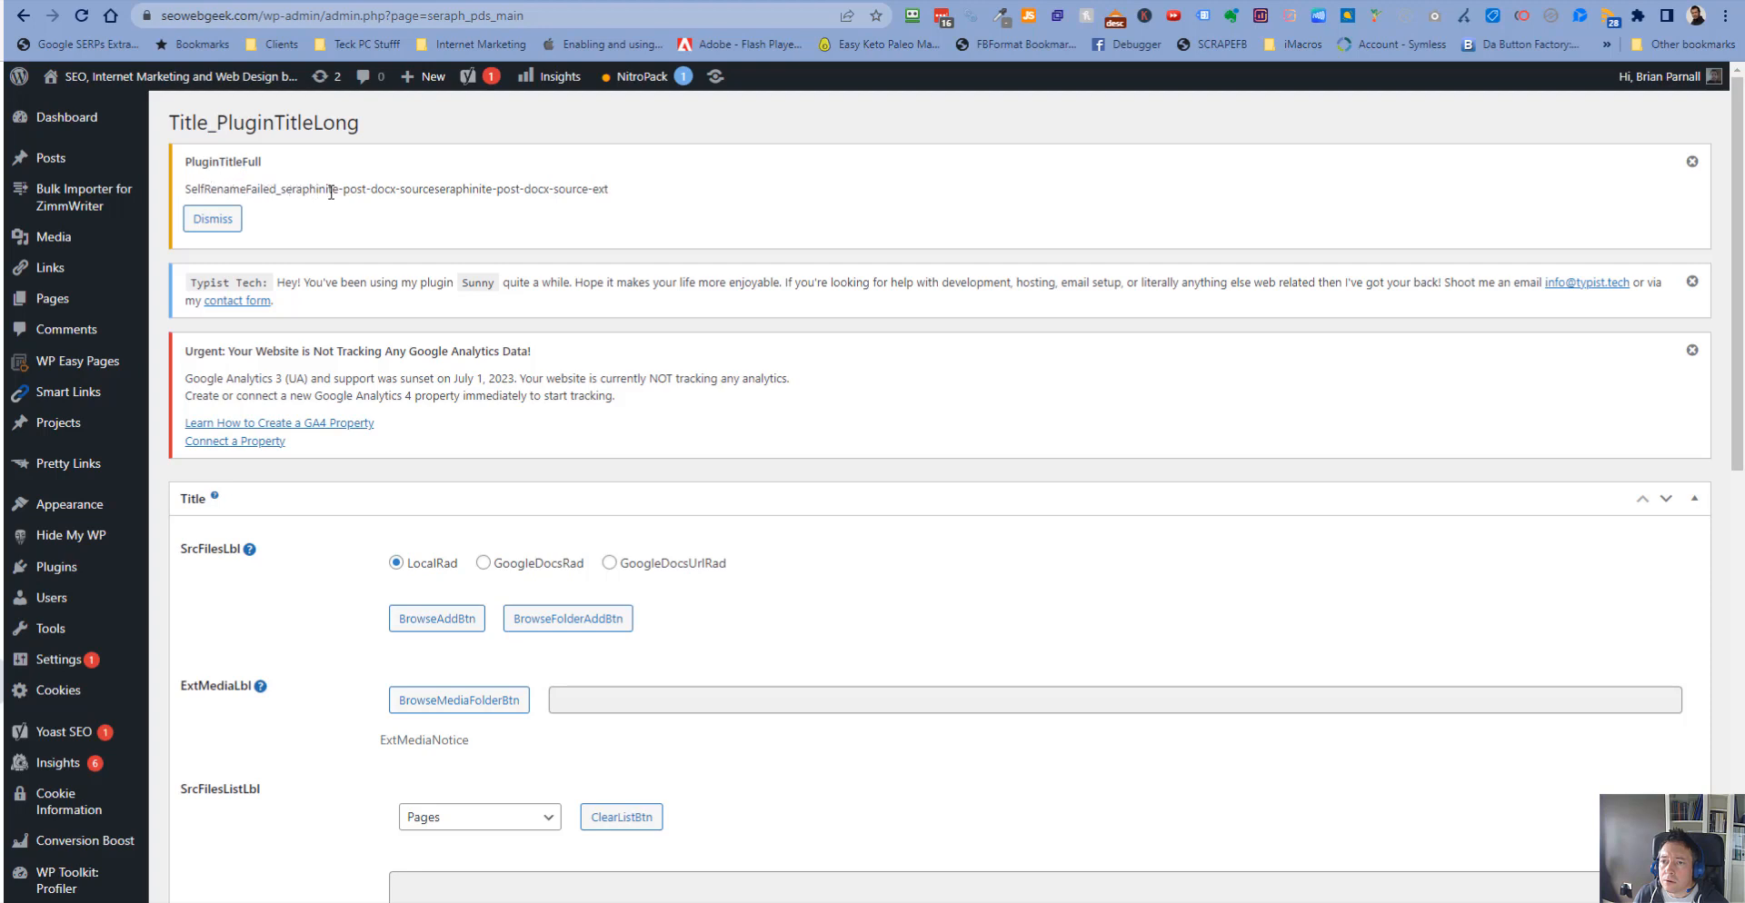
{"action": "left_click", "coordinate": [212, 220]}
{"action": "scroll", "coordinate": [818, 337], "scroll_direction": "down", "scroll_amount": 7}
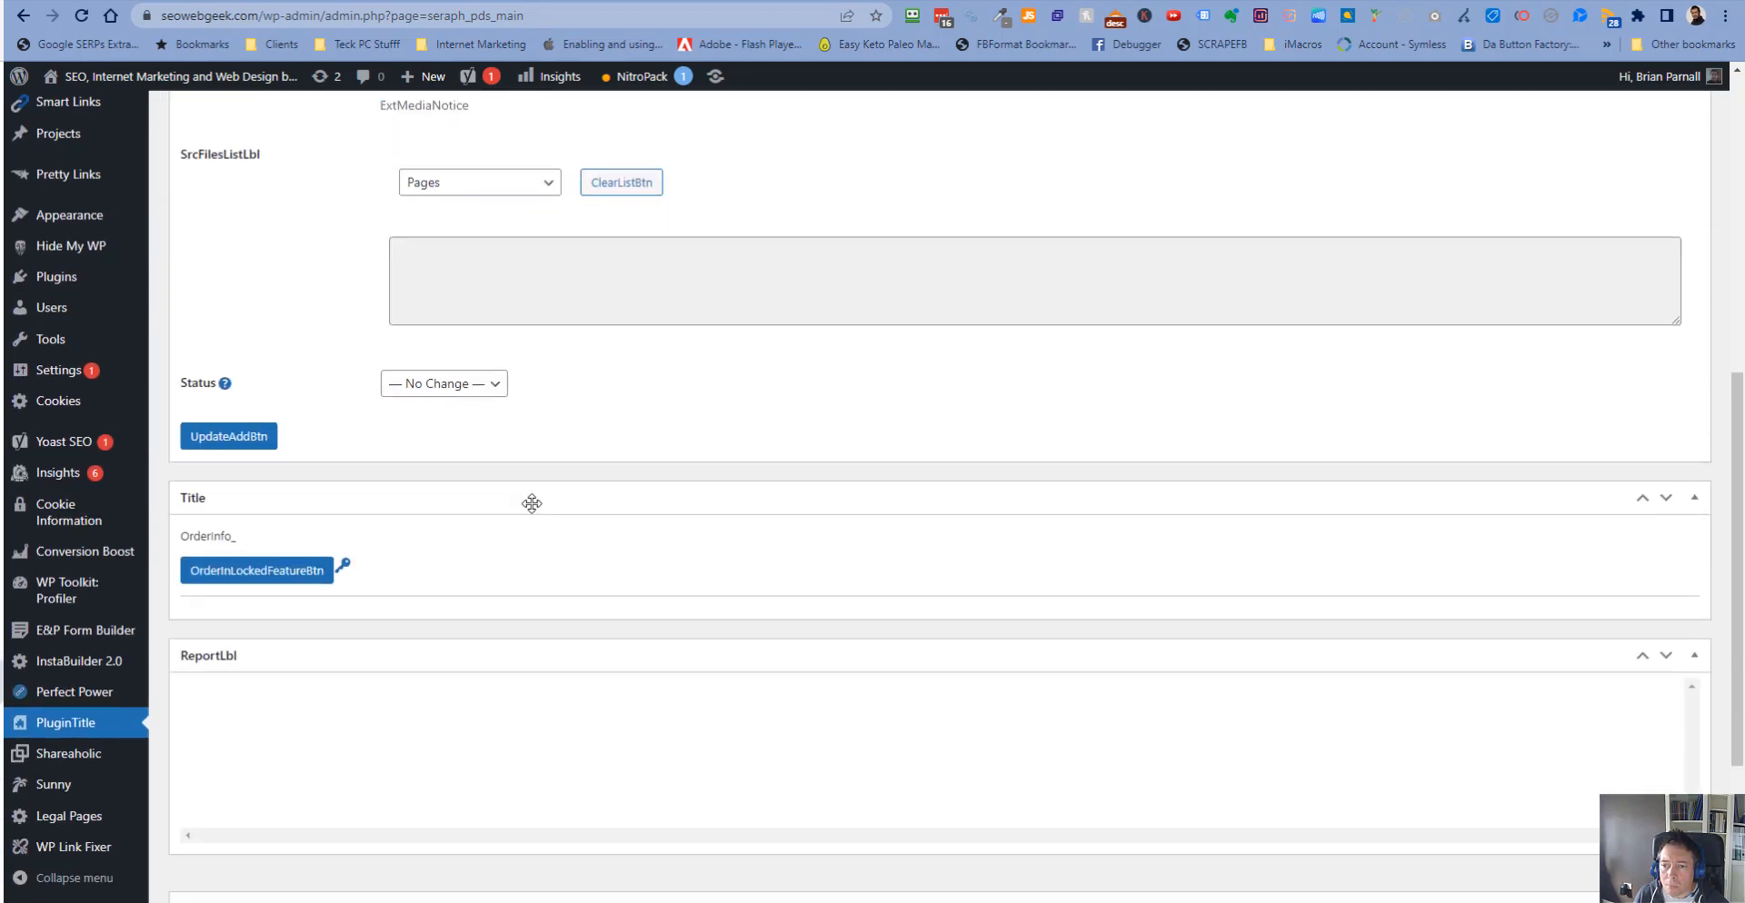
{"action": "scroll", "coordinate": [452, 503], "scroll_direction": "up", "scroll_amount": 2}
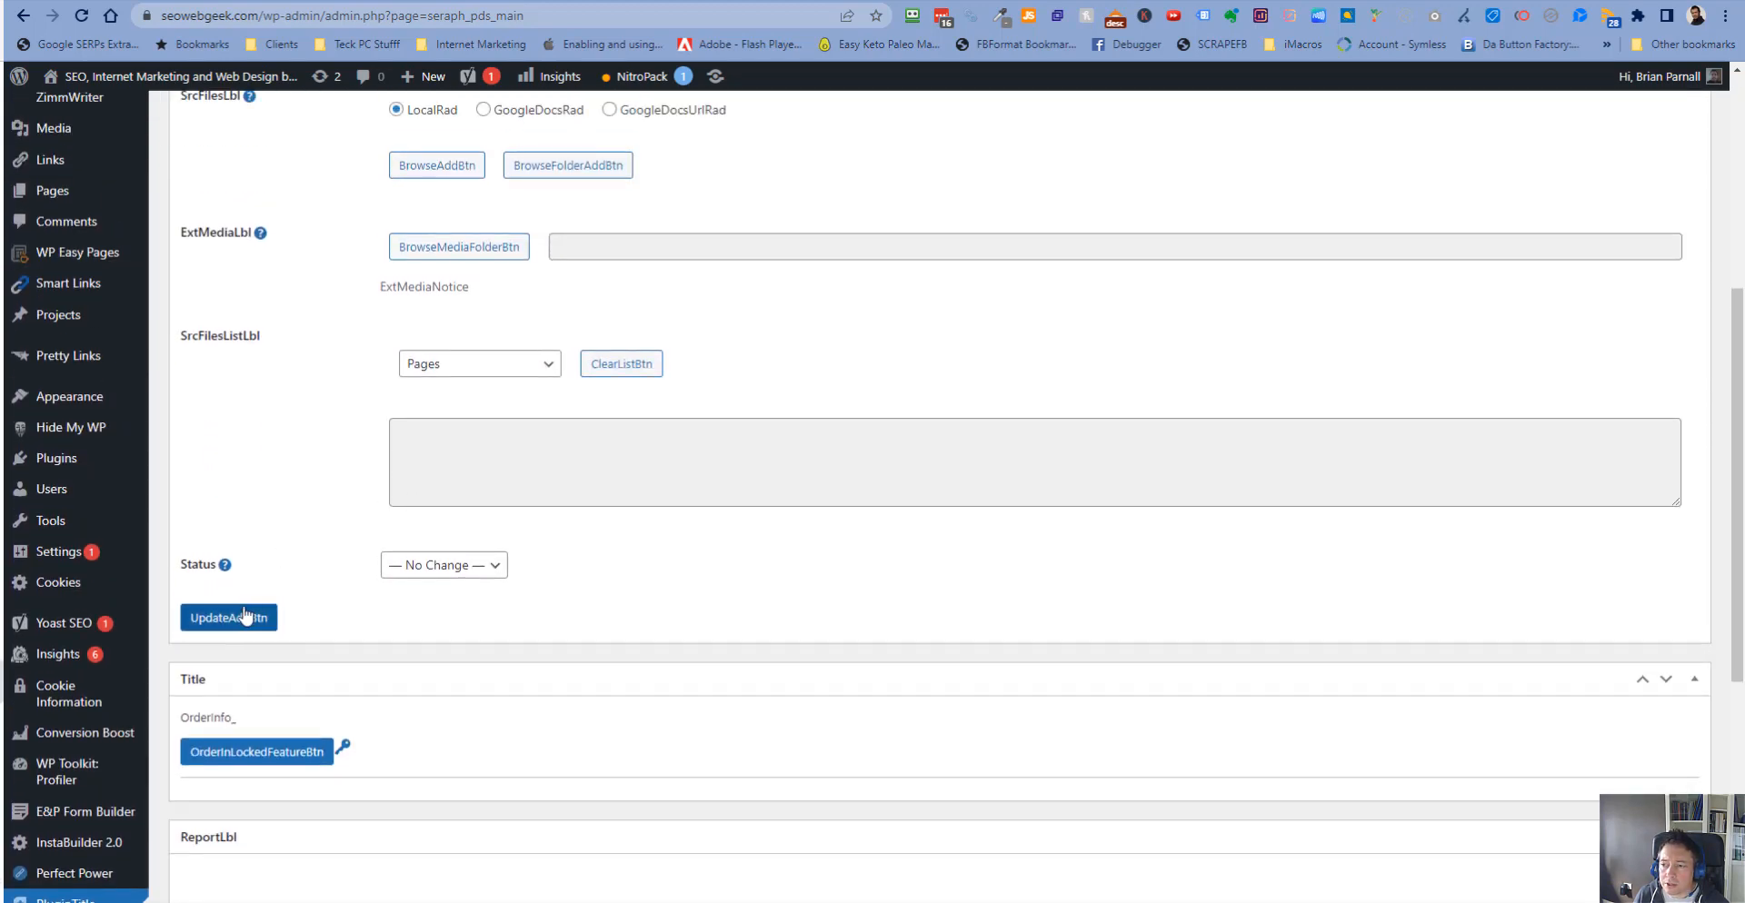
{"action": "scroll", "coordinate": [265, 615], "scroll_direction": "up", "scroll_amount": 2}
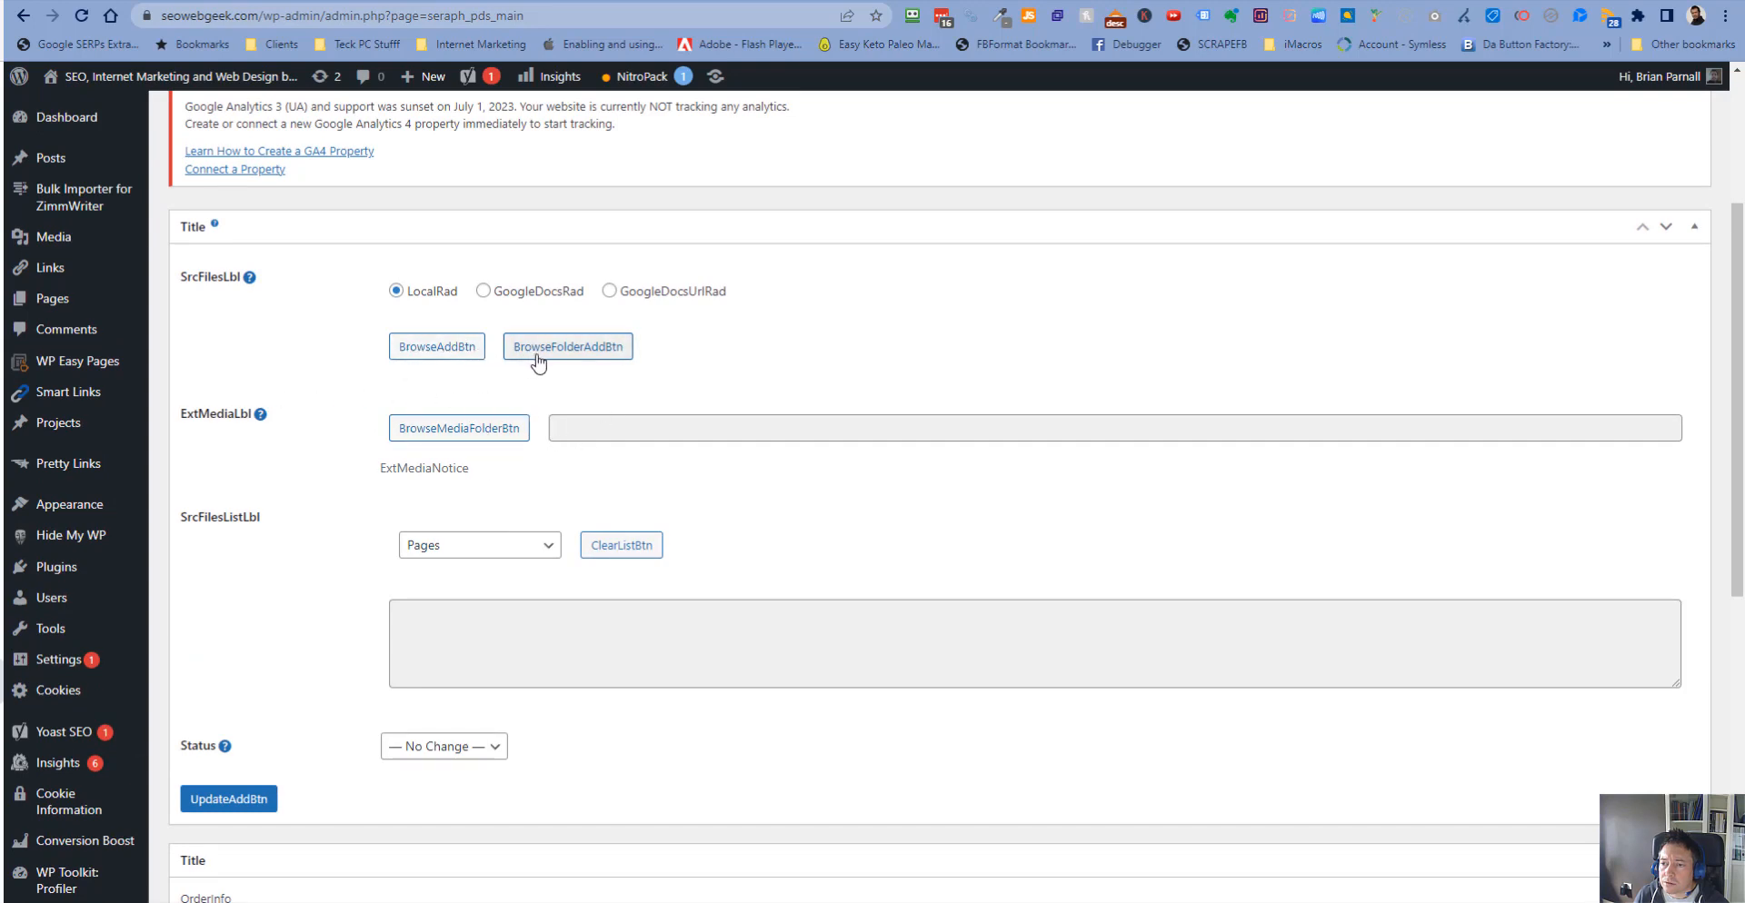
{"action": "left_click", "coordinate": [593, 349]}
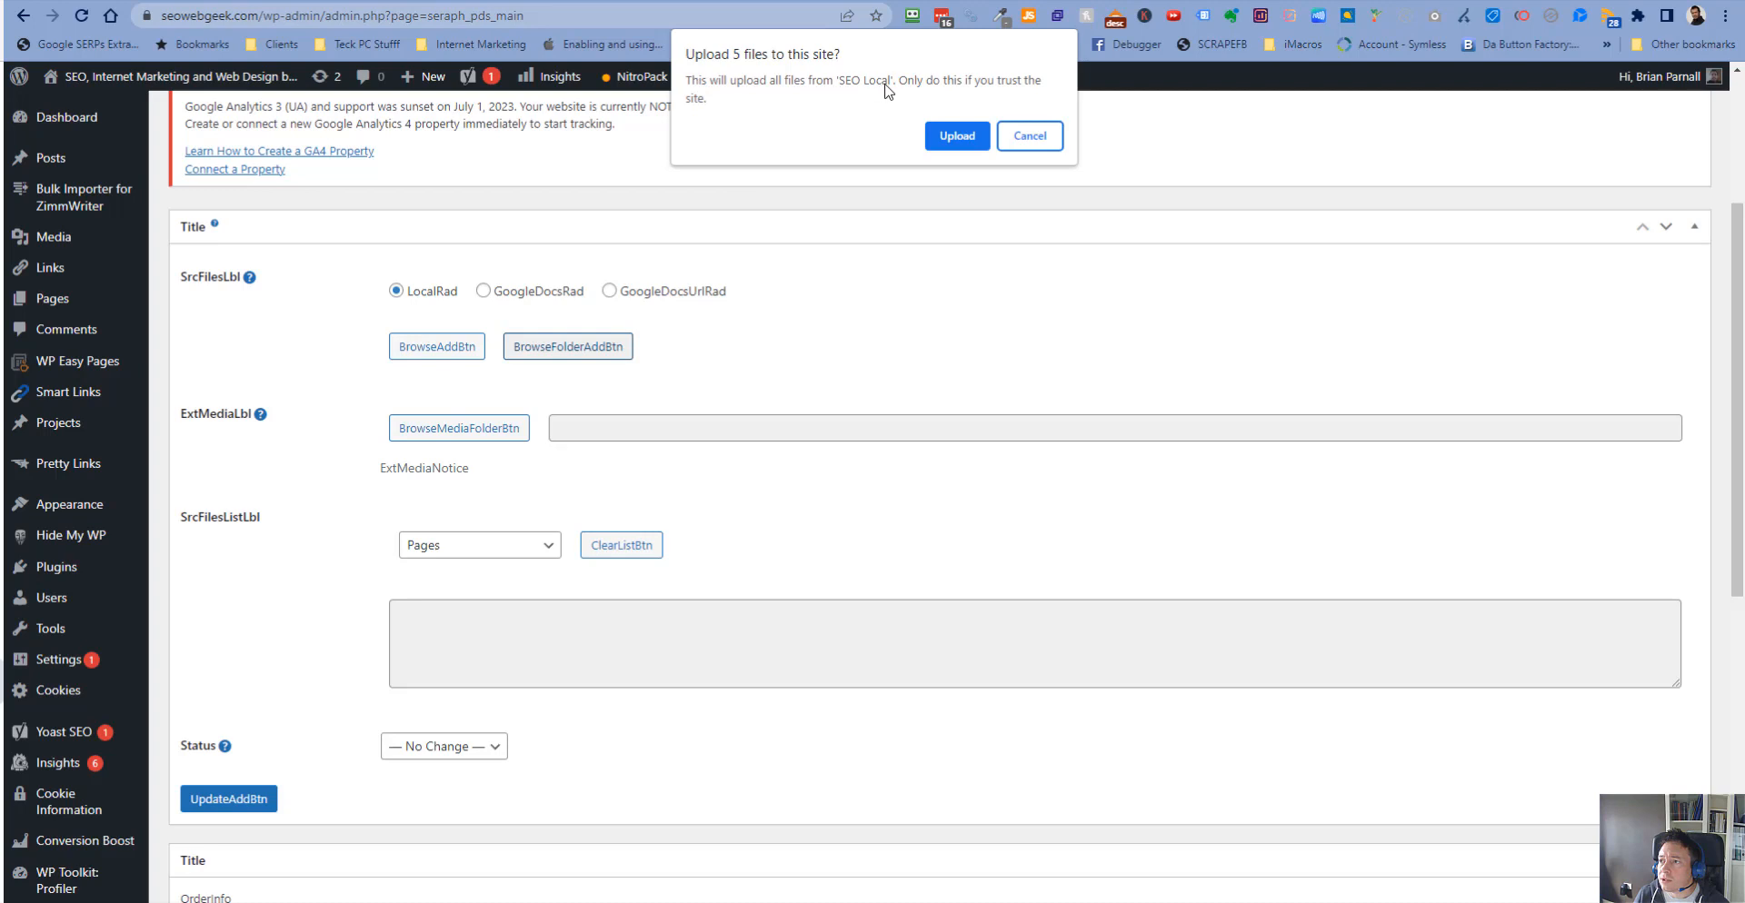
{"action": "left_click", "coordinate": [959, 136]}
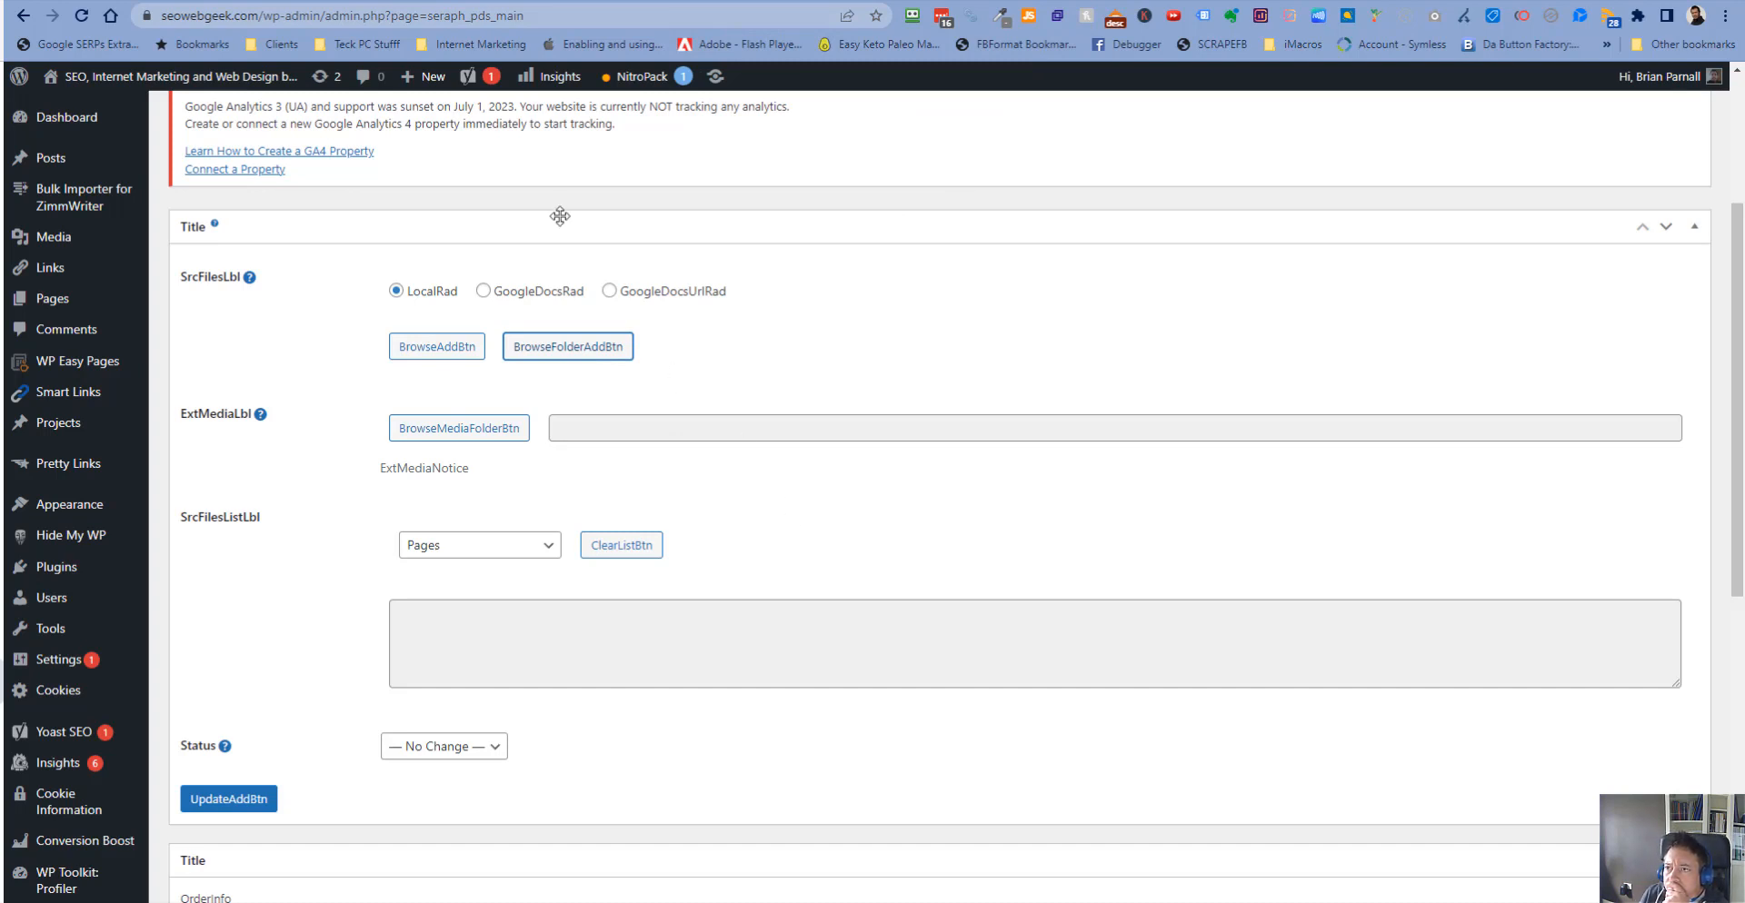
- Close the notices at the top of the .DOCX Source page
{"action": "scroll", "coordinate": [805, 349], "scroll_direction": "up", "scroll_amount": 3}
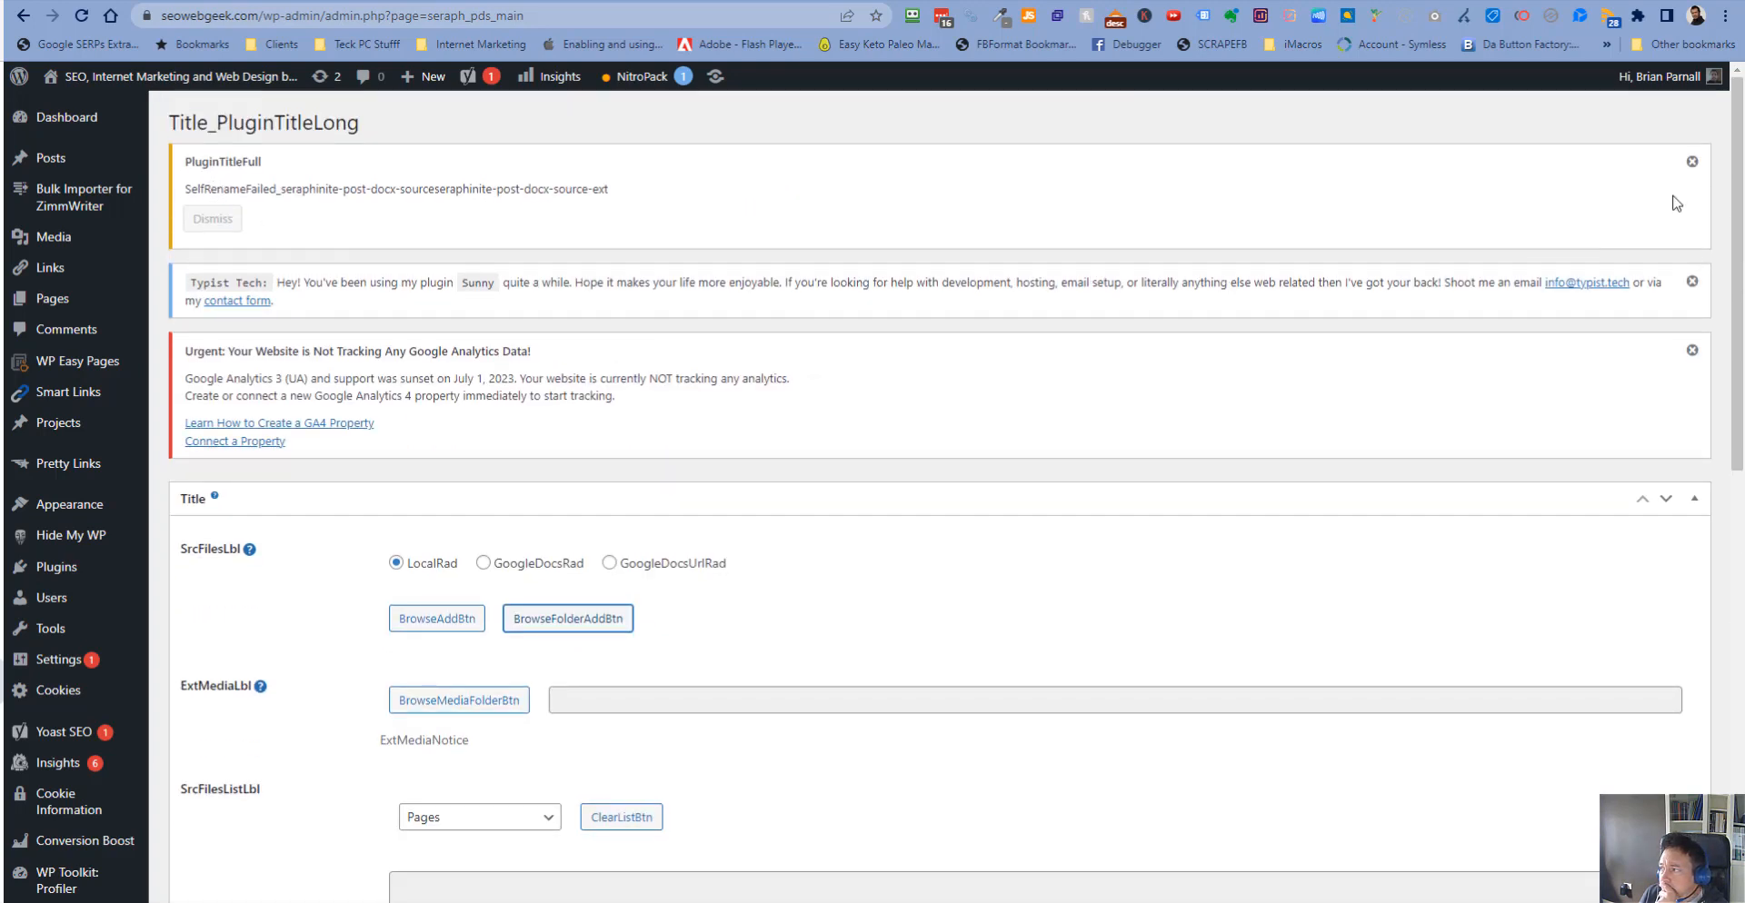
{"action": "left_click", "coordinate": [1692, 161]}
{"action": "left_click", "coordinate": [1692, 163]}
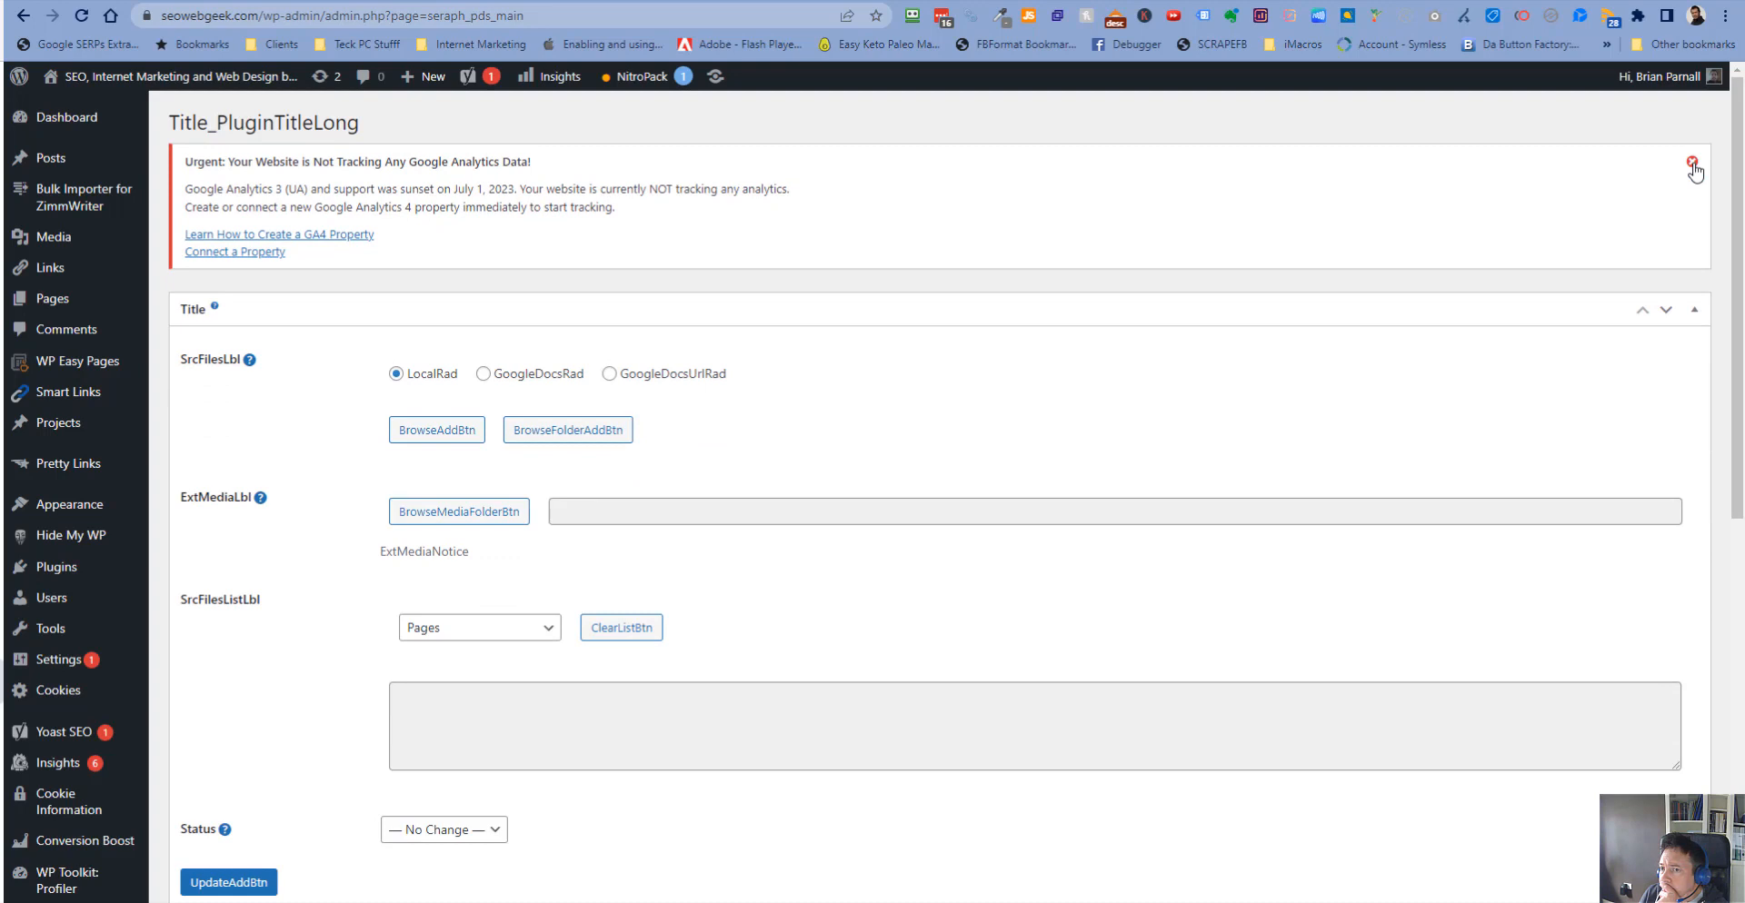
{"action": "left_click", "coordinate": [1692, 163]}
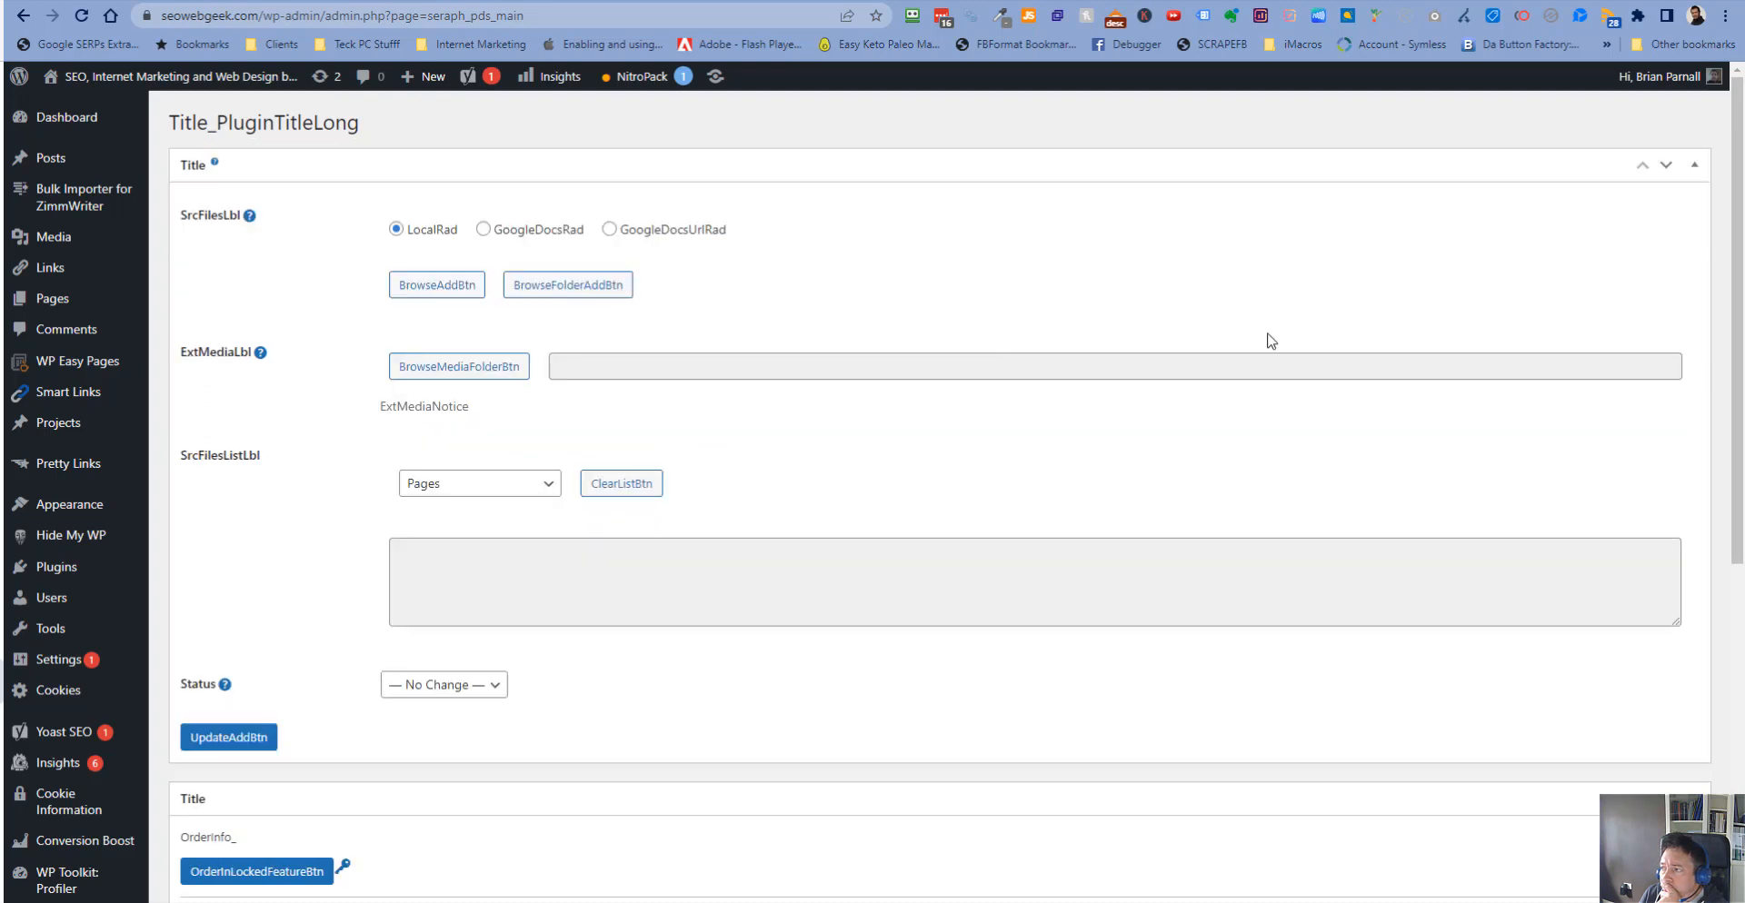
- Consult the linked external media help, then choose the SEO Local folder as the linked media folder and confirm
{"action": "left_click", "coordinate": [259, 356]}
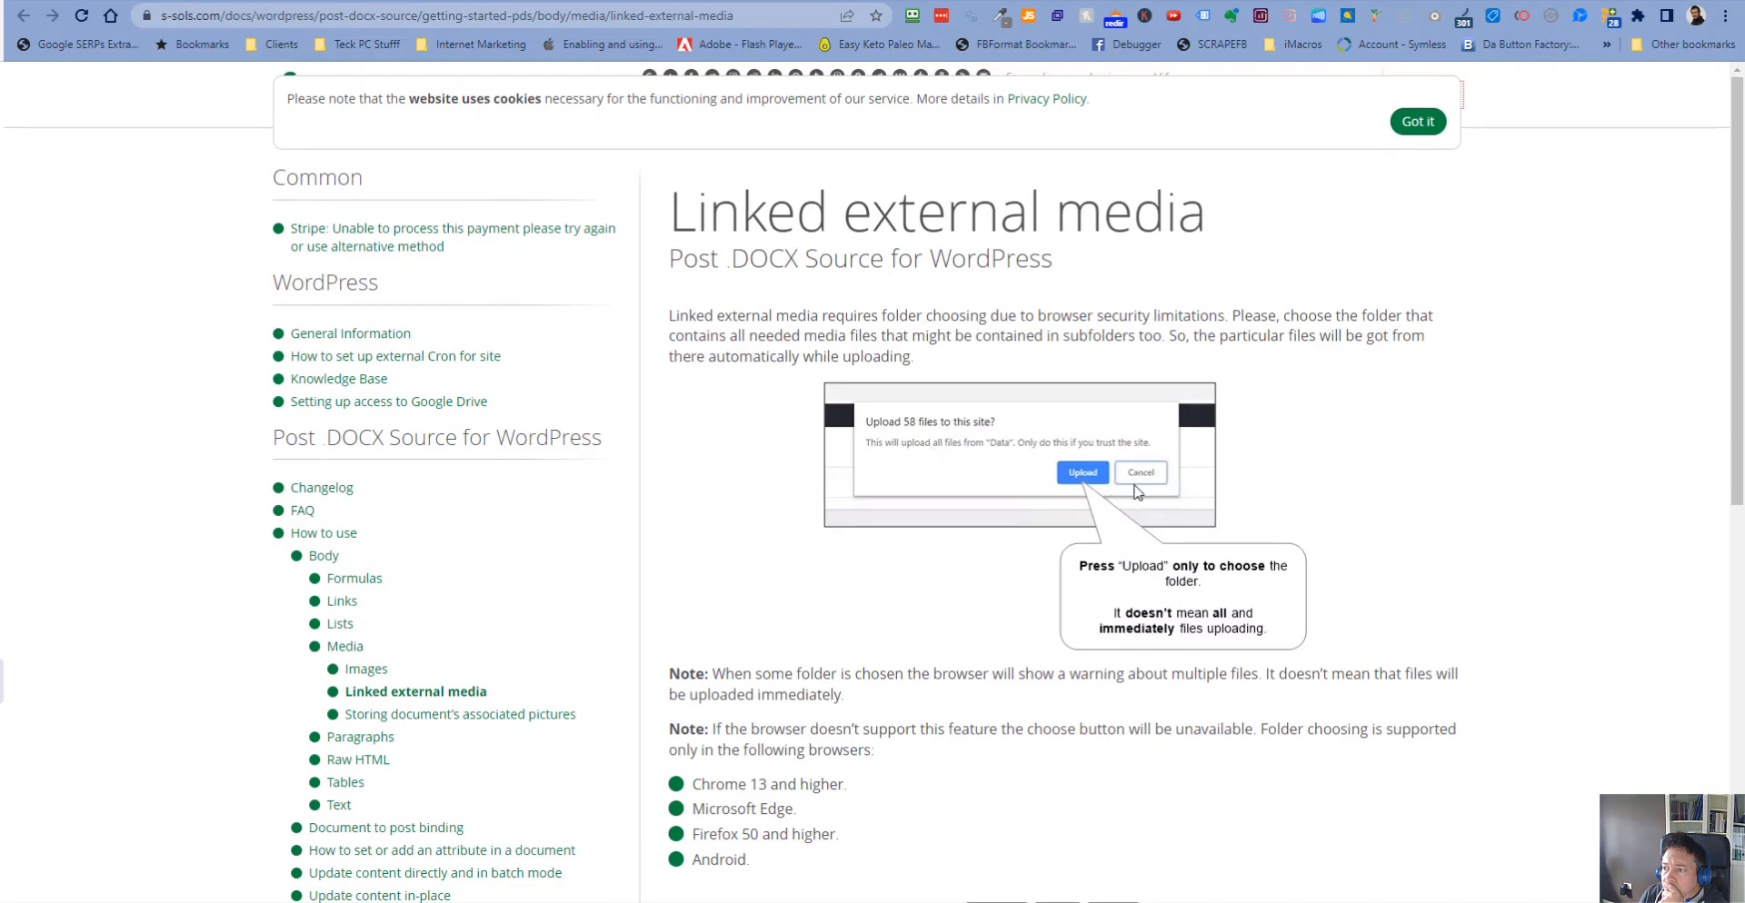
{"action": "key", "text": "alt+Left"}
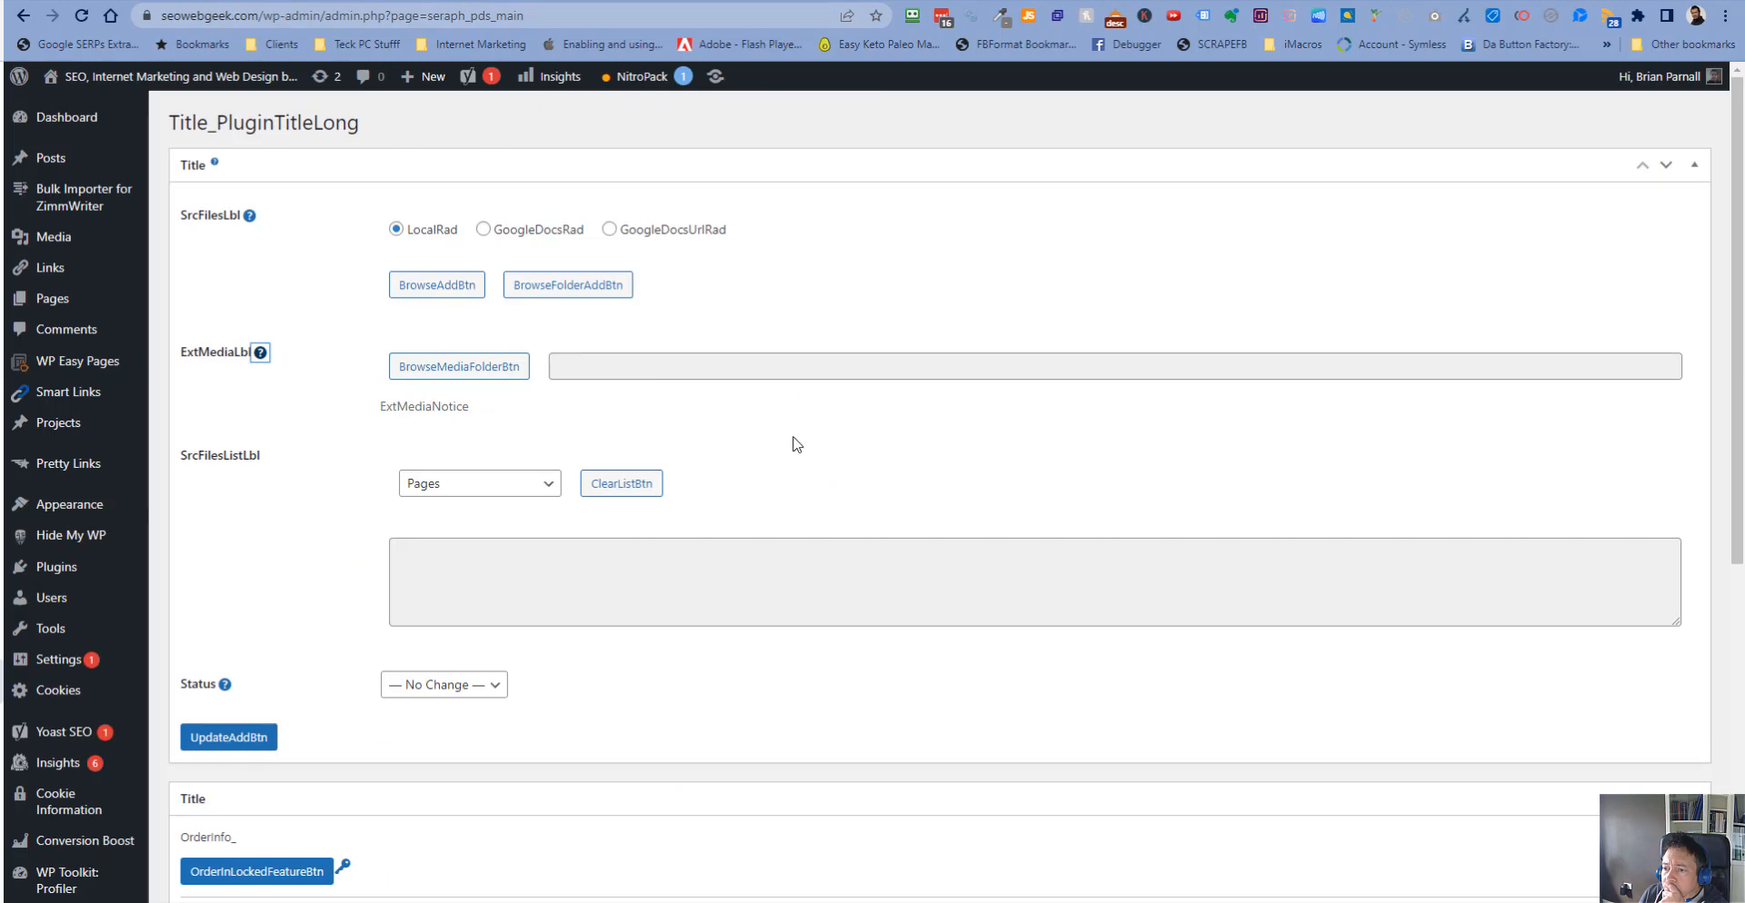
{"action": "scroll", "coordinate": [791, 447], "scroll_direction": "down", "scroll_amount": 5}
{"action": "scroll", "coordinate": [790, 448], "scroll_direction": "up", "scroll_amount": 5}
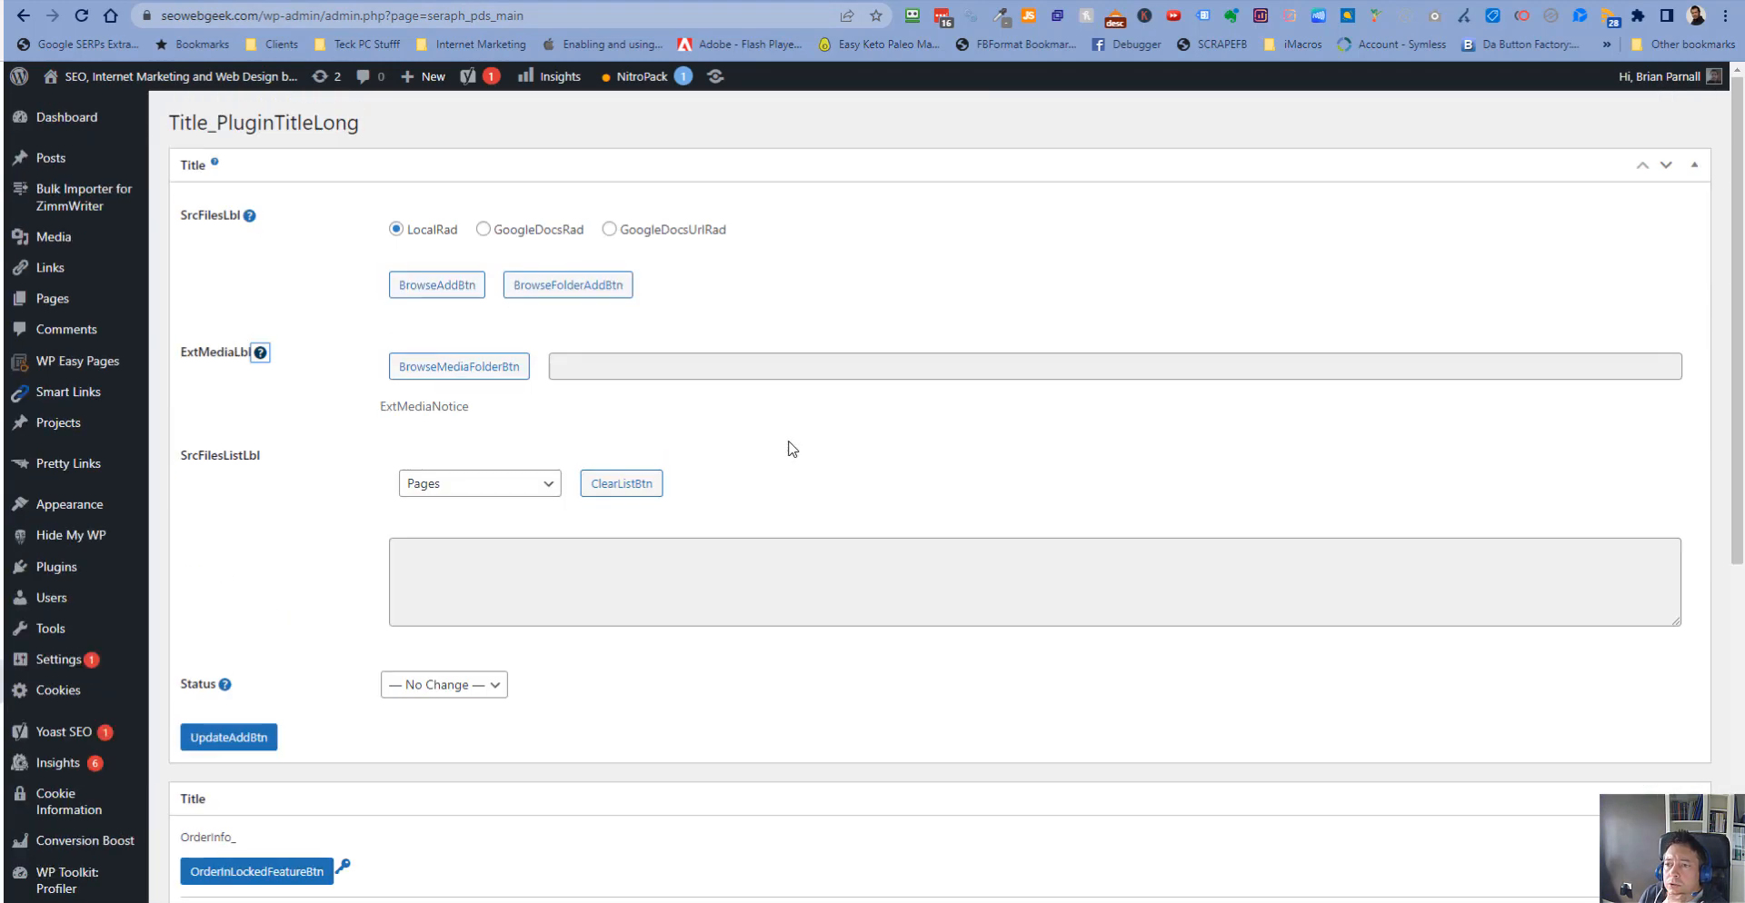
{"action": "left_click", "coordinate": [450, 375]}
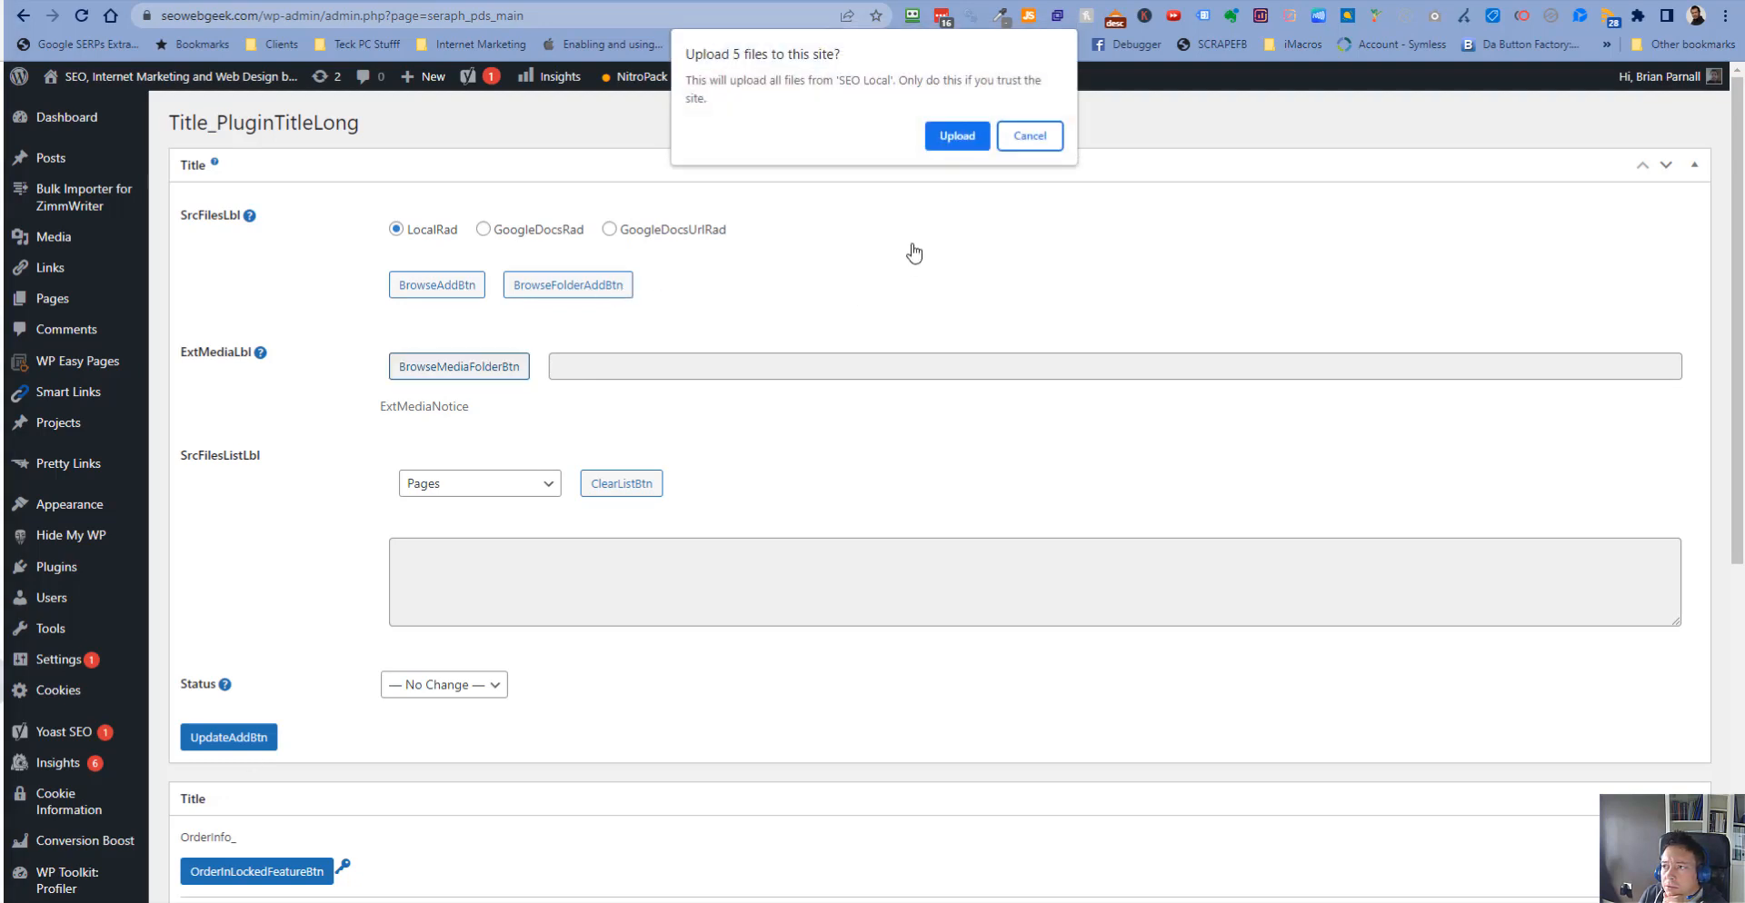
{"action": "left_click", "coordinate": [946, 139]}
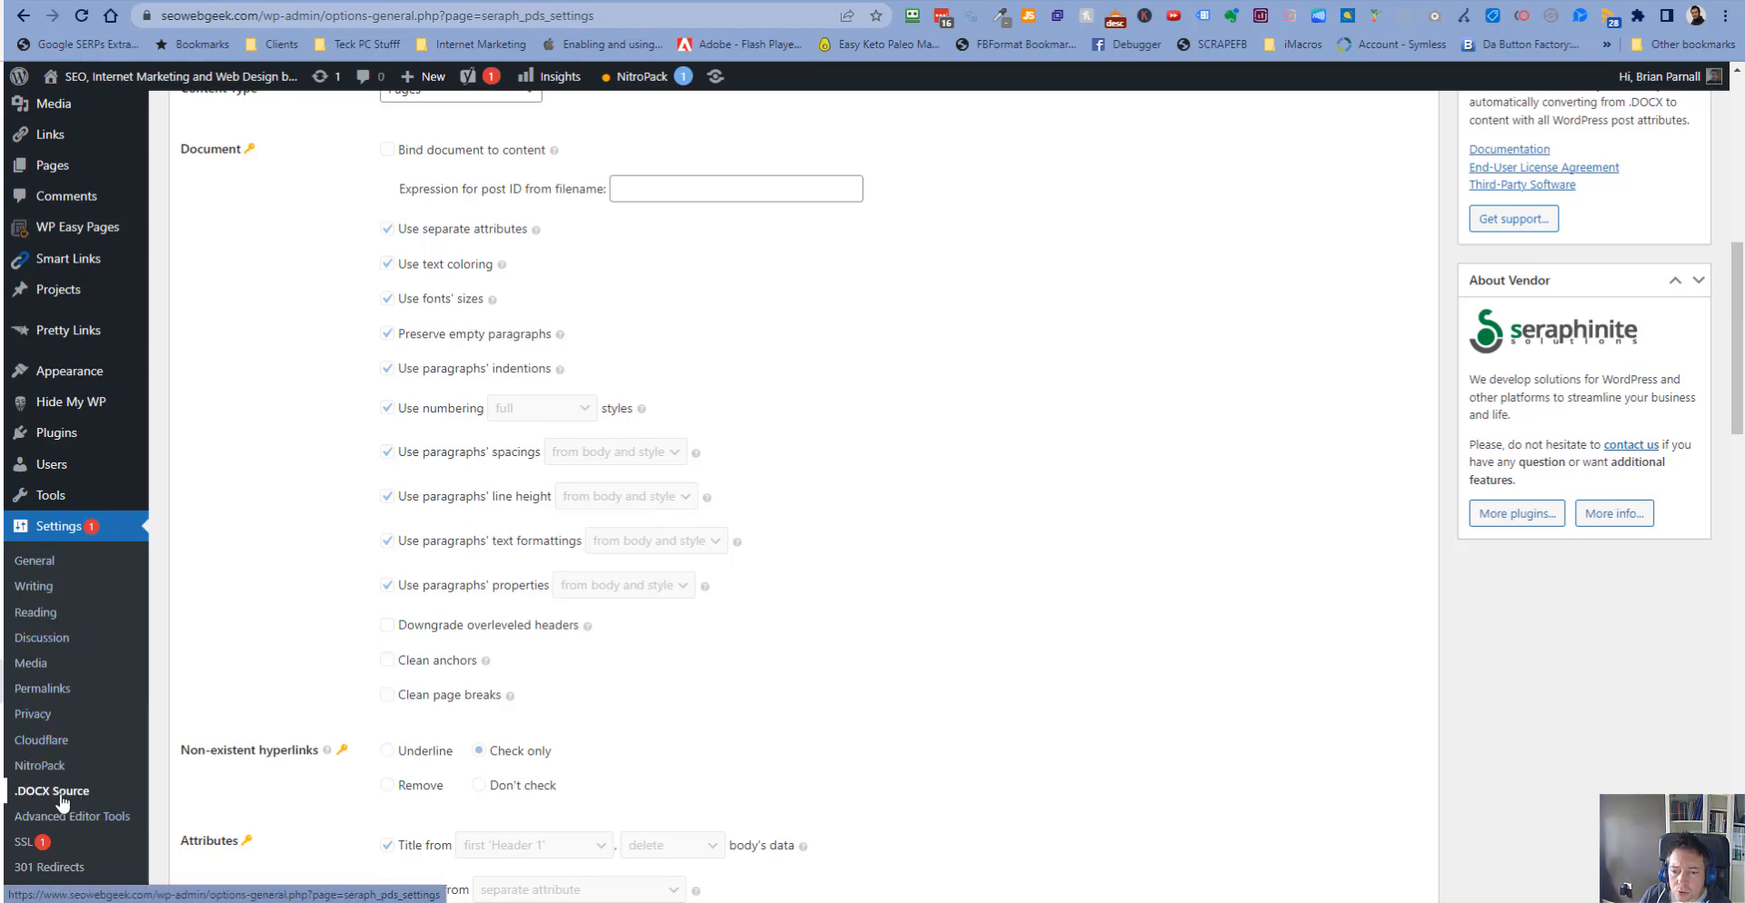
- Open the .DOCX Source Direct Add/Update page in a new tab and review its operation and optional settings
{"action": "scroll", "coordinate": [41, 804], "scroll_direction": "down", "scroll_amount": 10}
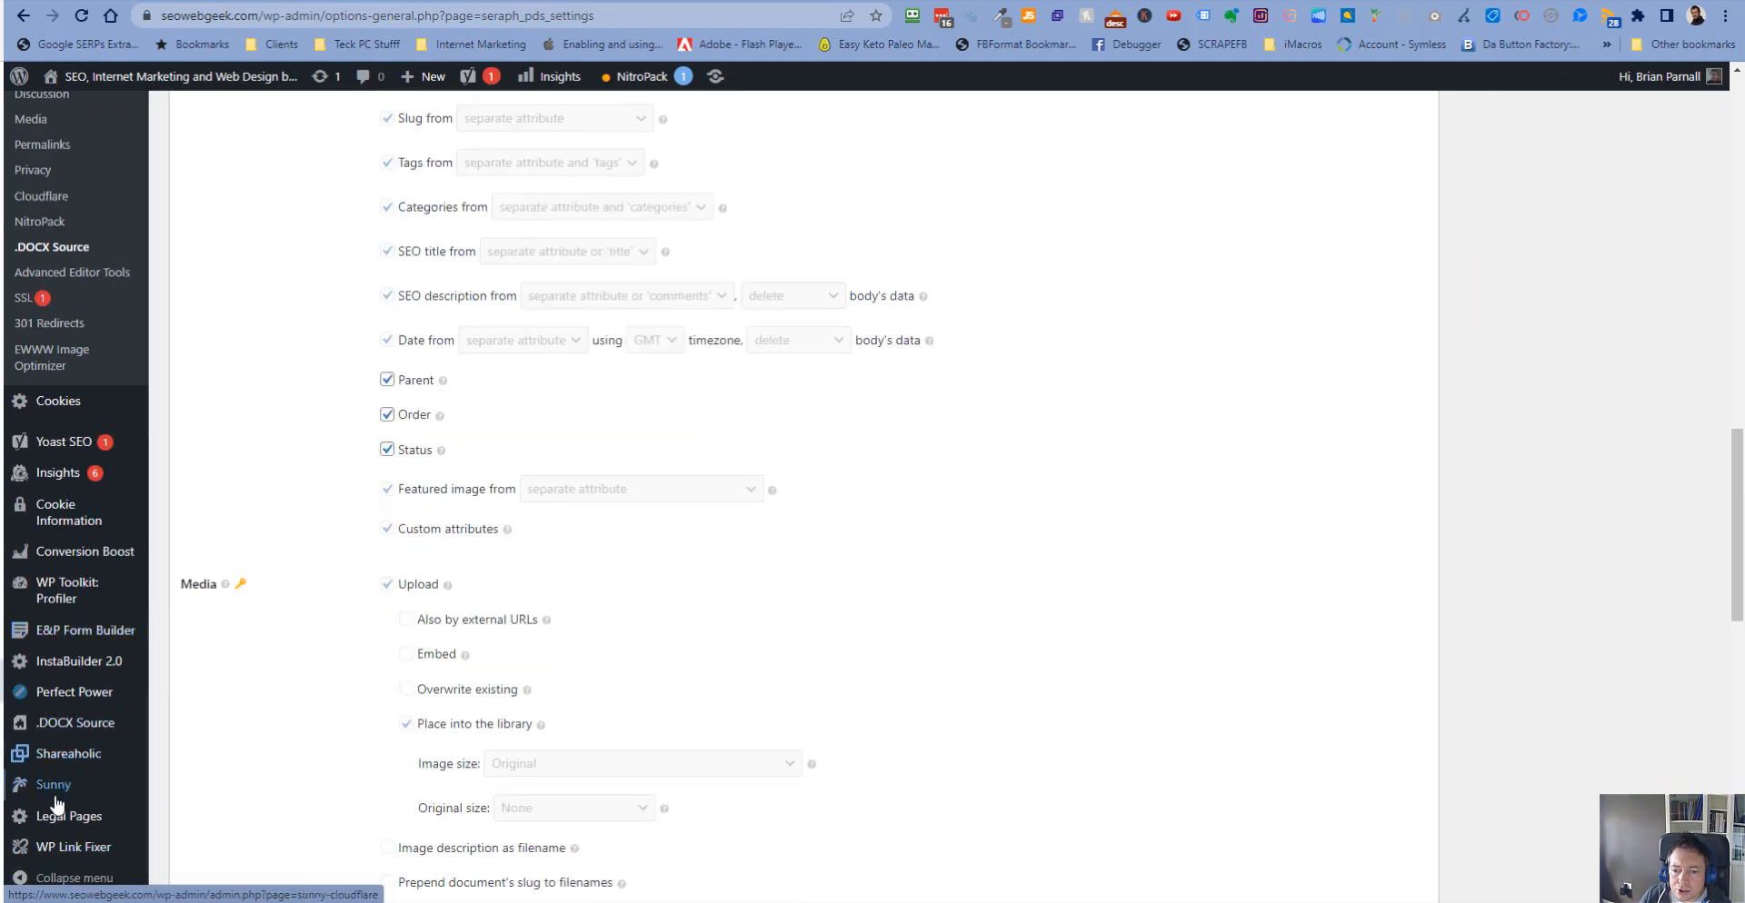
{"action": "scroll", "coordinate": [77, 799], "scroll_direction": "down", "scroll_amount": 1}
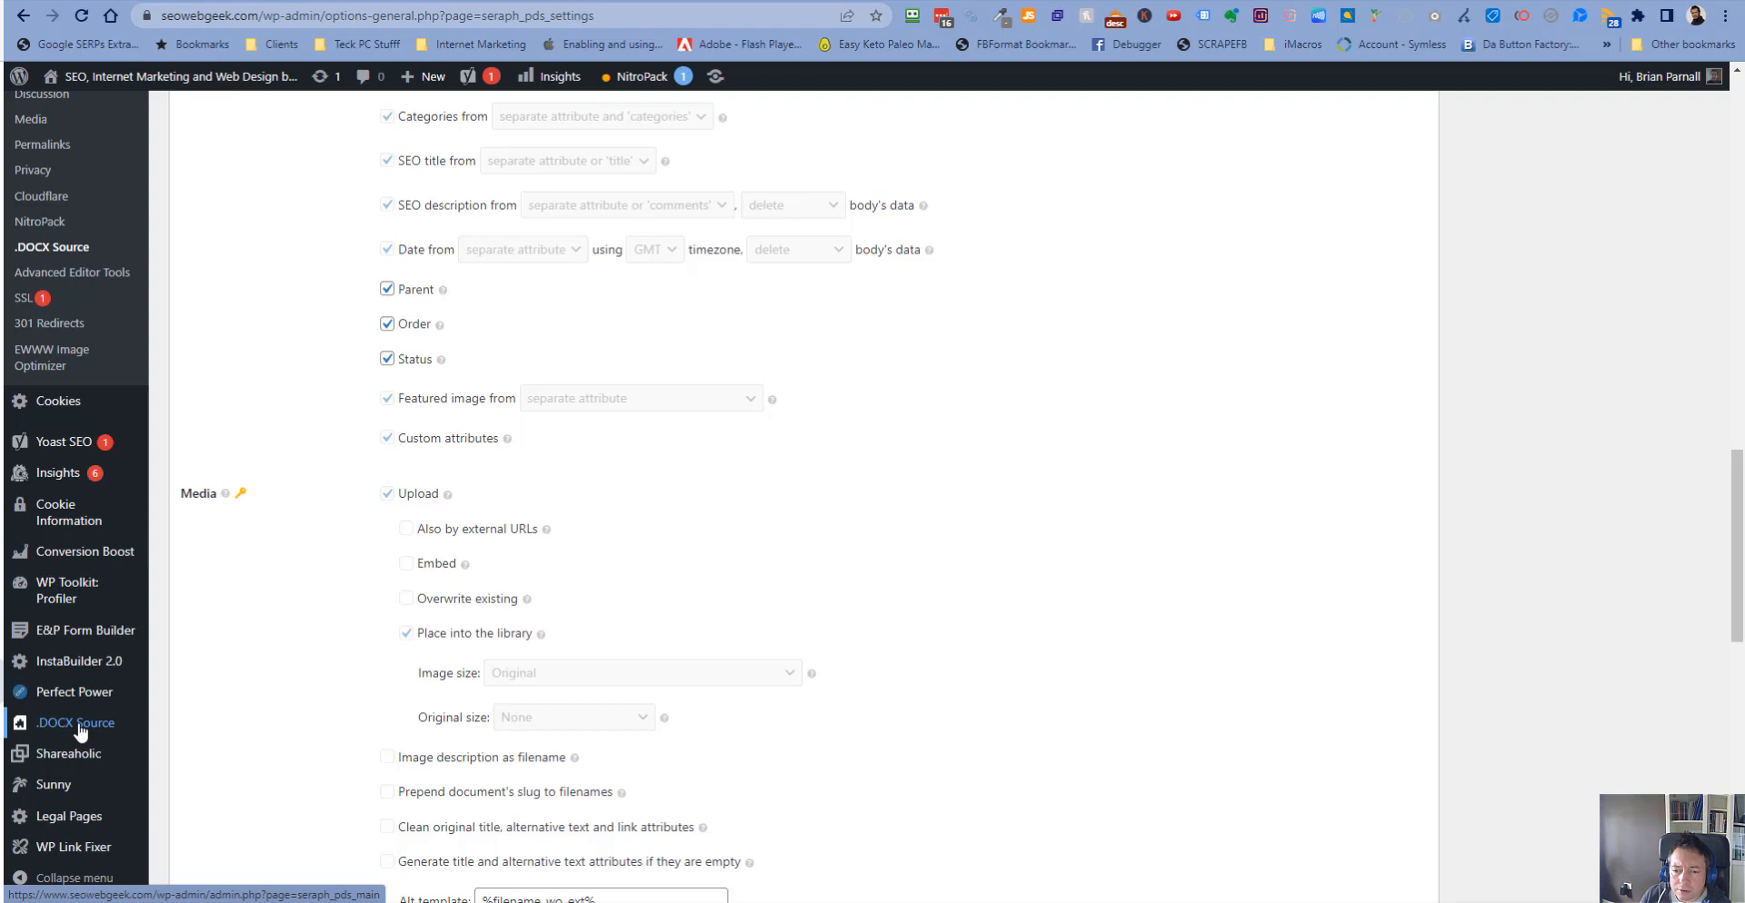
{"action": "right_click", "coordinate": [79, 725]}
{"action": "left_click", "coordinate": [136, 485]}
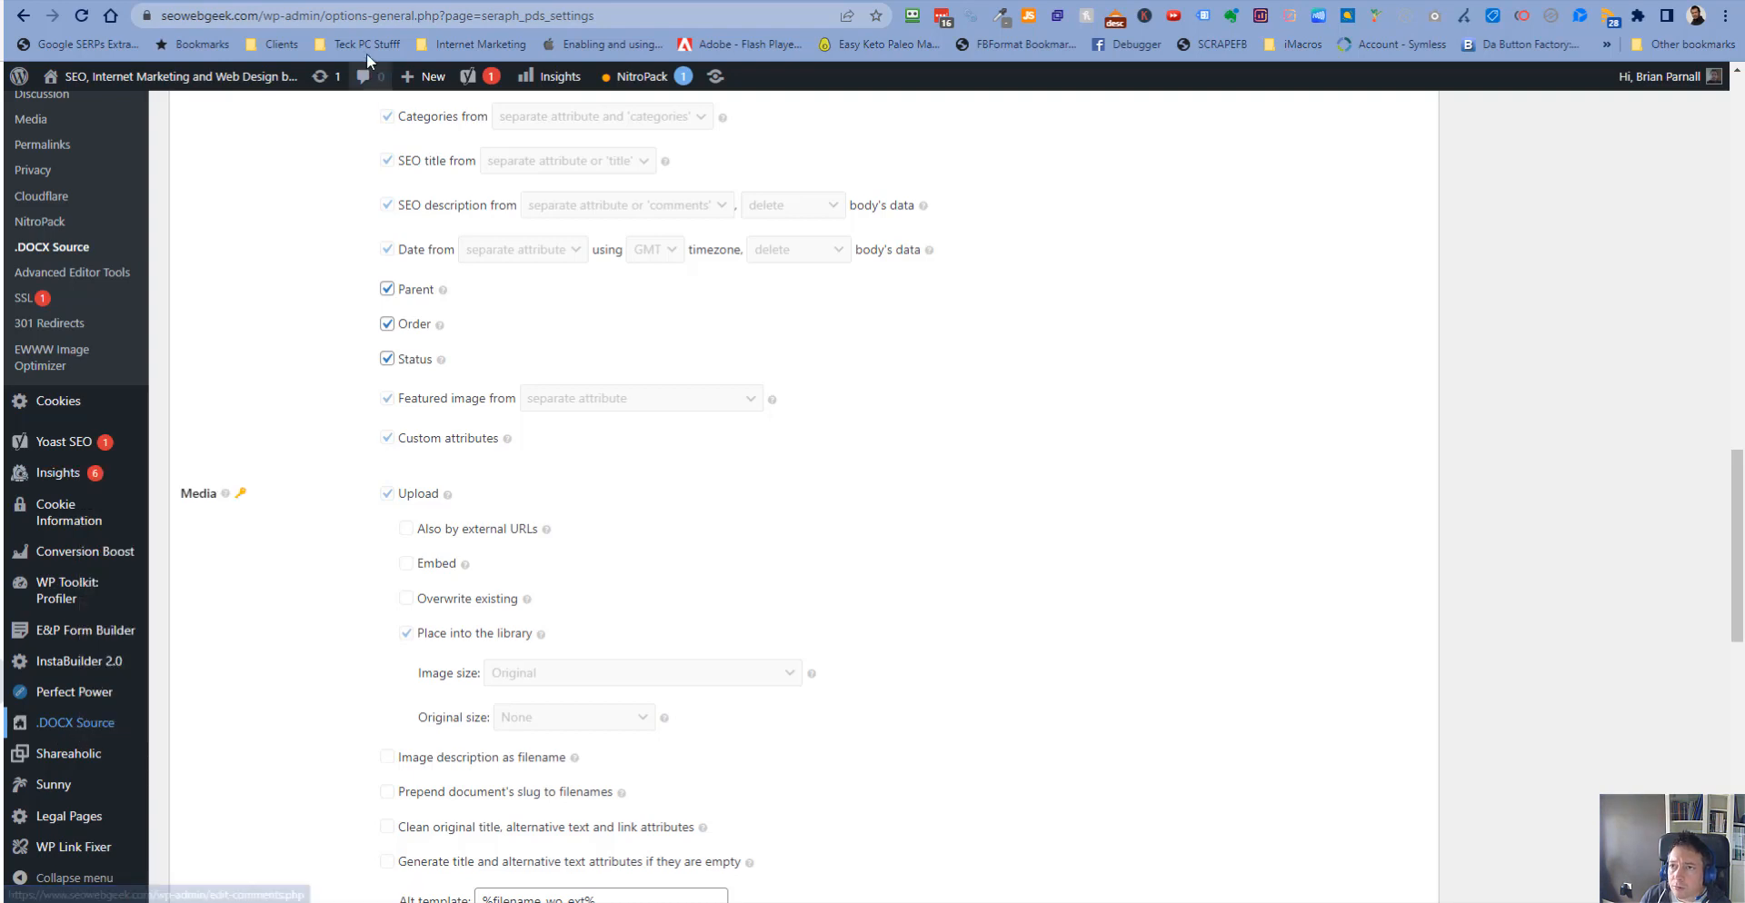
{"action": "left_click", "coordinate": [346, 1]}
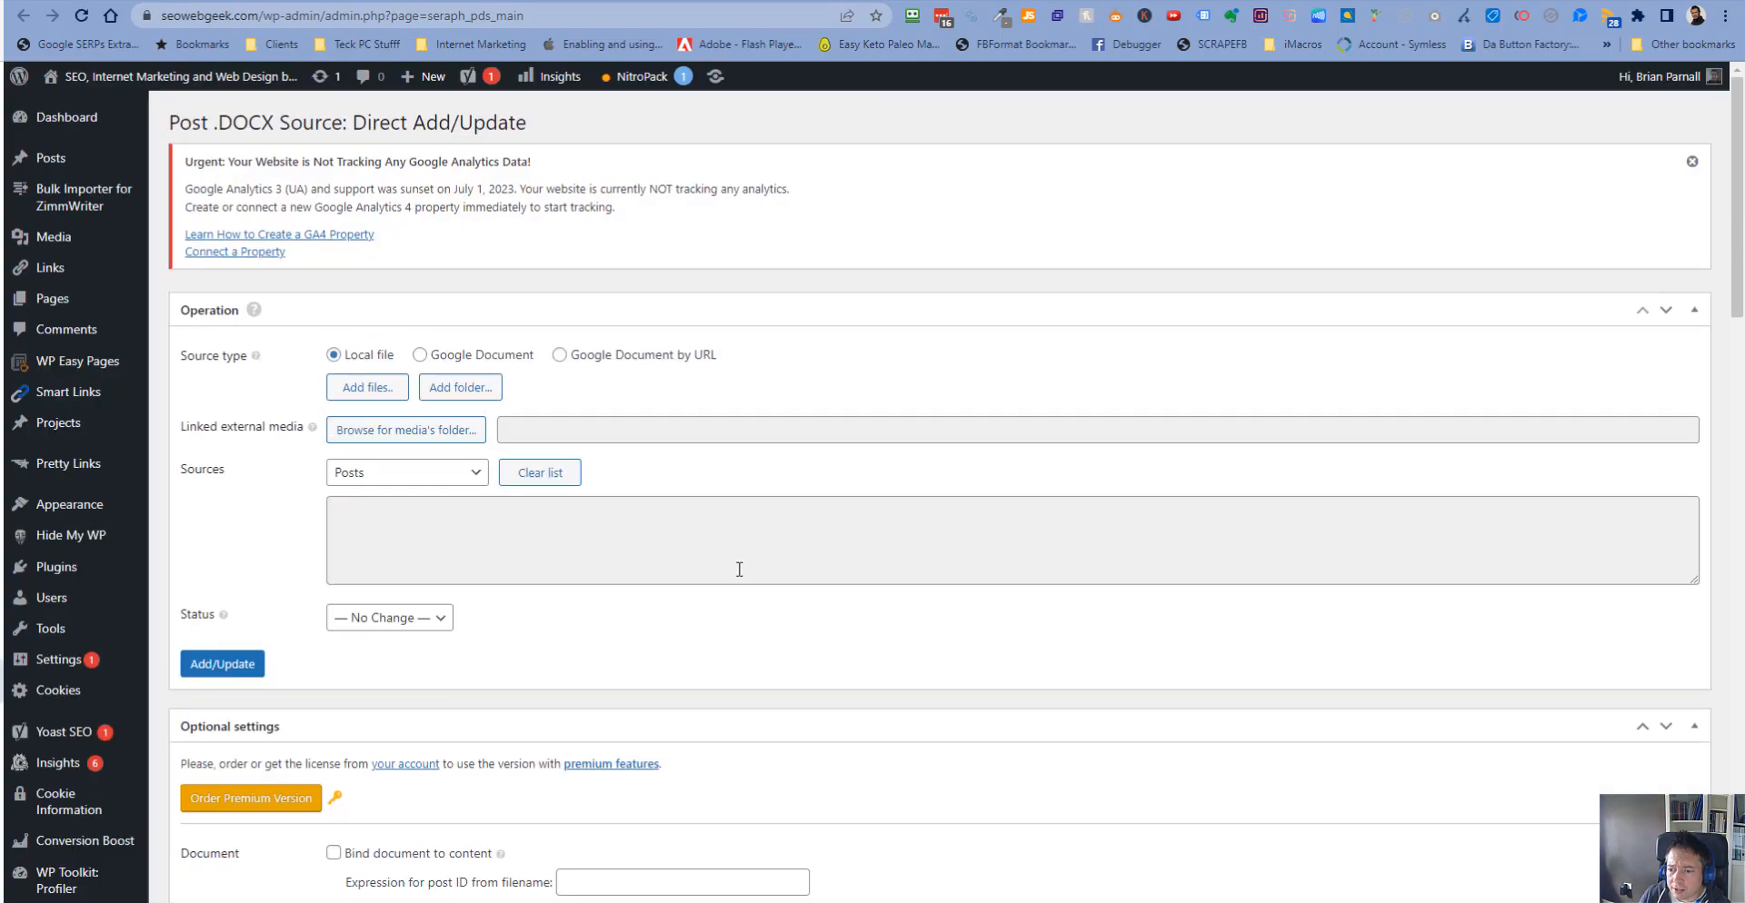
{"action": "scroll", "coordinate": [739, 569], "scroll_direction": "down", "scroll_amount": 5}
{"action": "scroll", "coordinate": [739, 569], "scroll_direction": "down", "scroll_amount": 11}
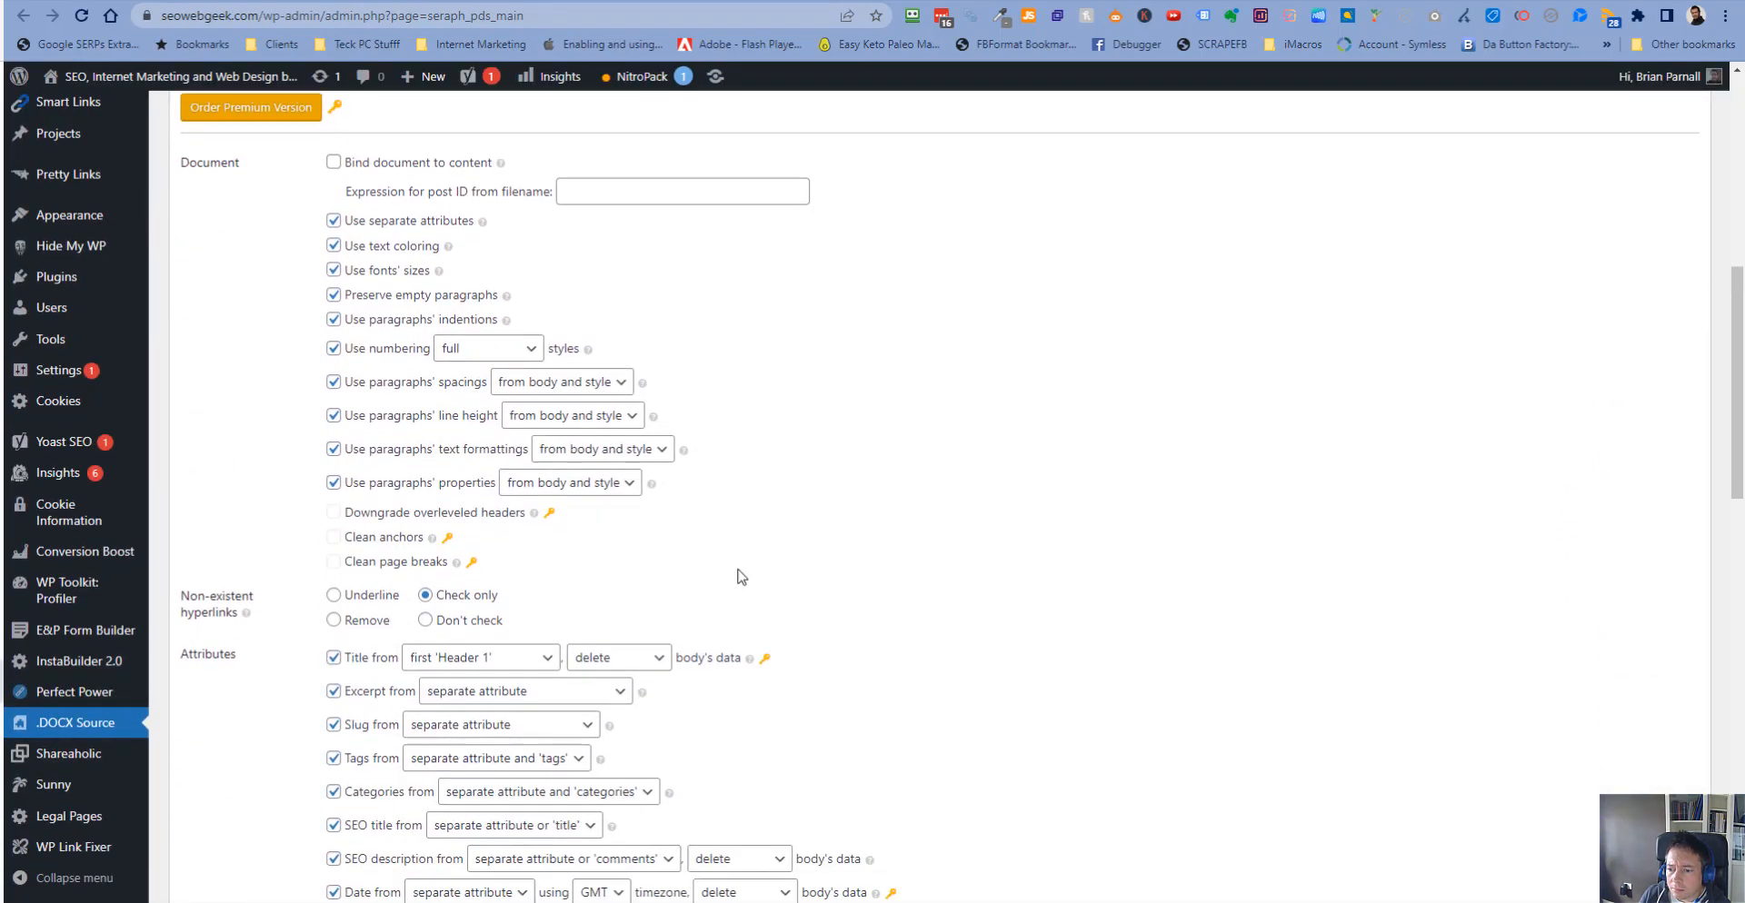
{"action": "scroll", "coordinate": [742, 576], "scroll_direction": "down", "scroll_amount": 5}
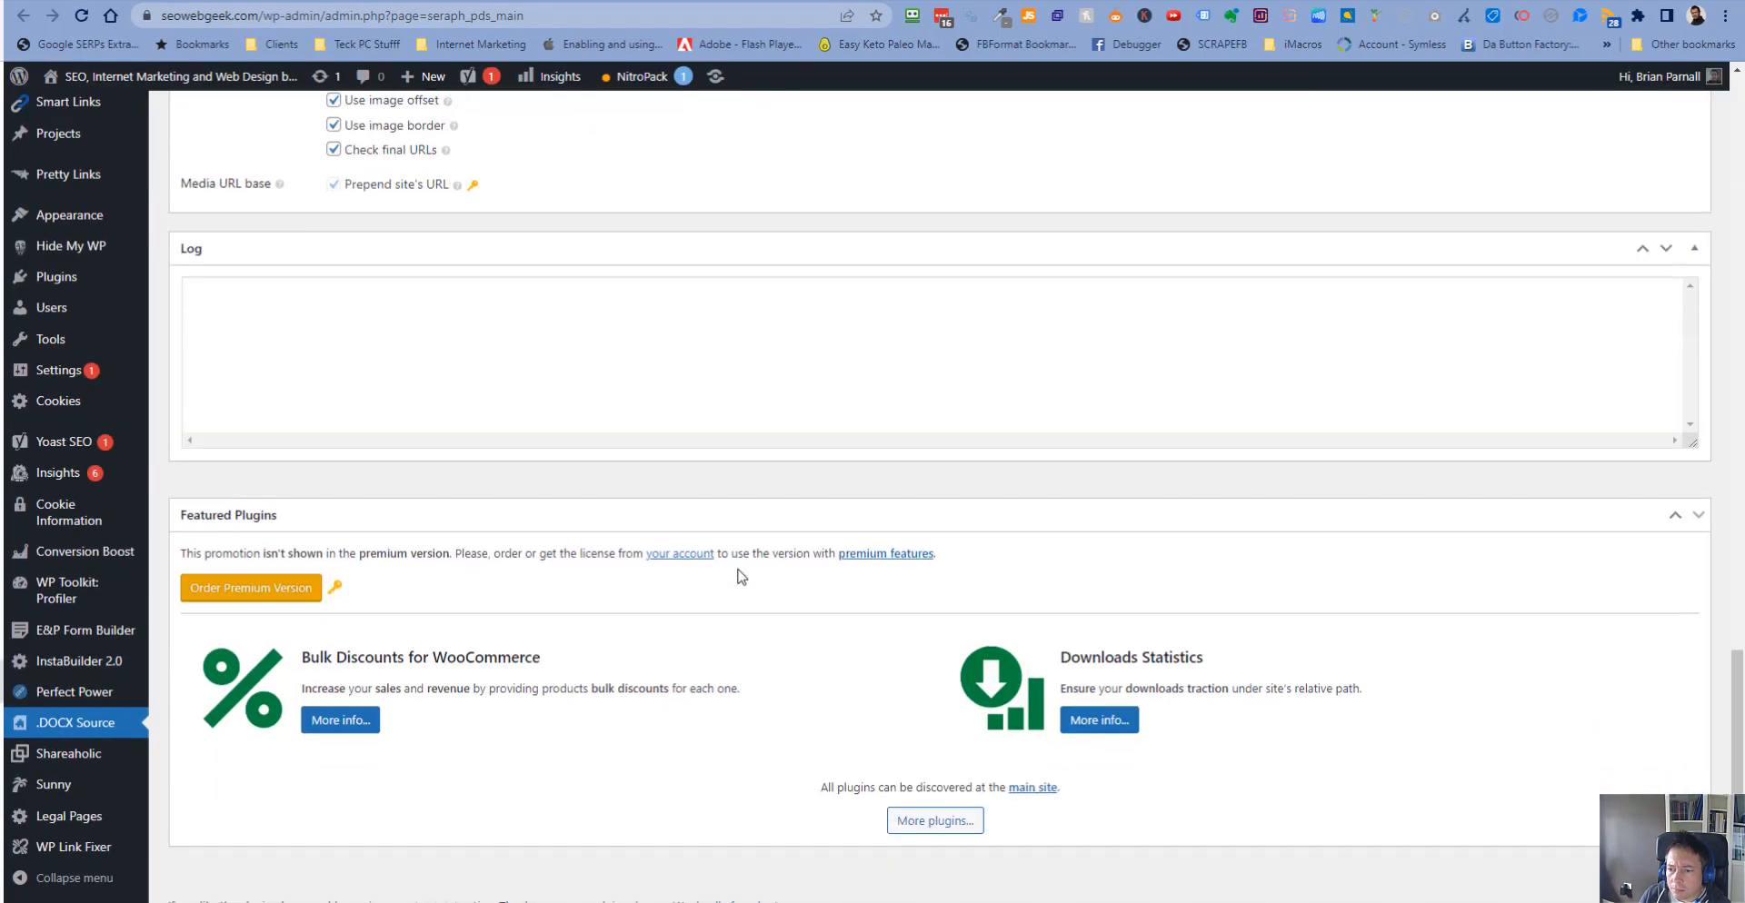
{"action": "scroll", "coordinate": [742, 577], "scroll_direction": "up", "scroll_amount": 16}
{"action": "scroll", "coordinate": [742, 576], "scroll_direction": "up", "scroll_amount": 4}
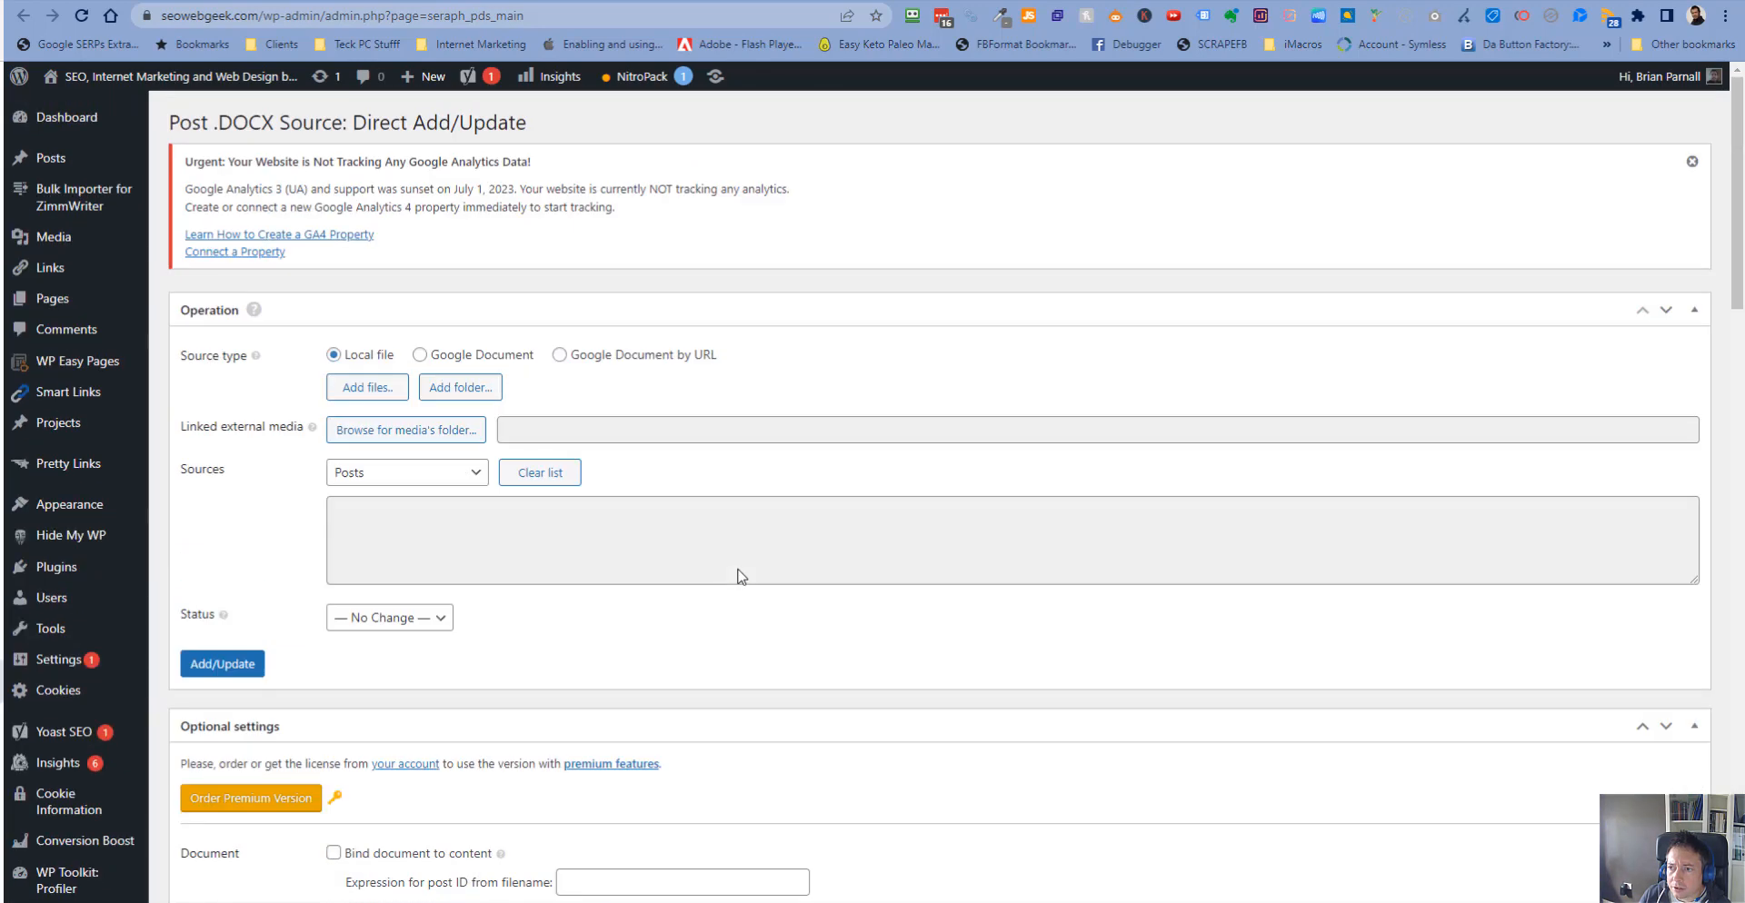
- Review the .DOCX Source settings page, including content types, optional document settings, media options and the license section
{"action": "left_click", "coordinate": [124, 2]}
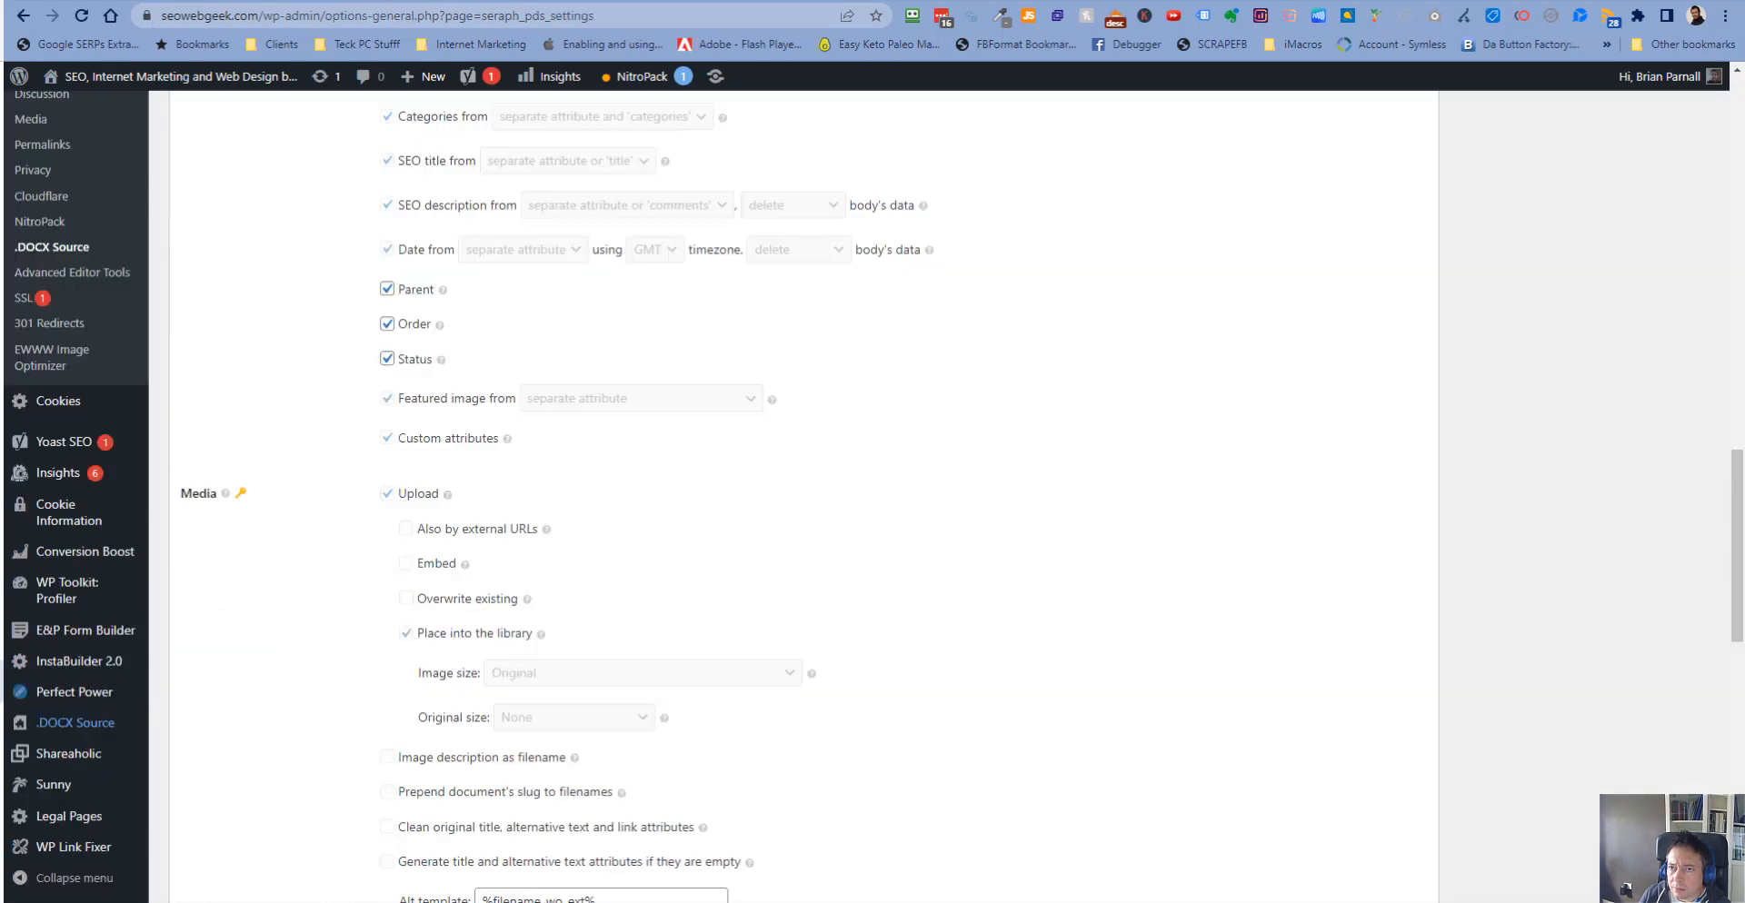
{"action": "scroll", "coordinate": [552, 452], "scroll_direction": "up", "scroll_amount": 11}
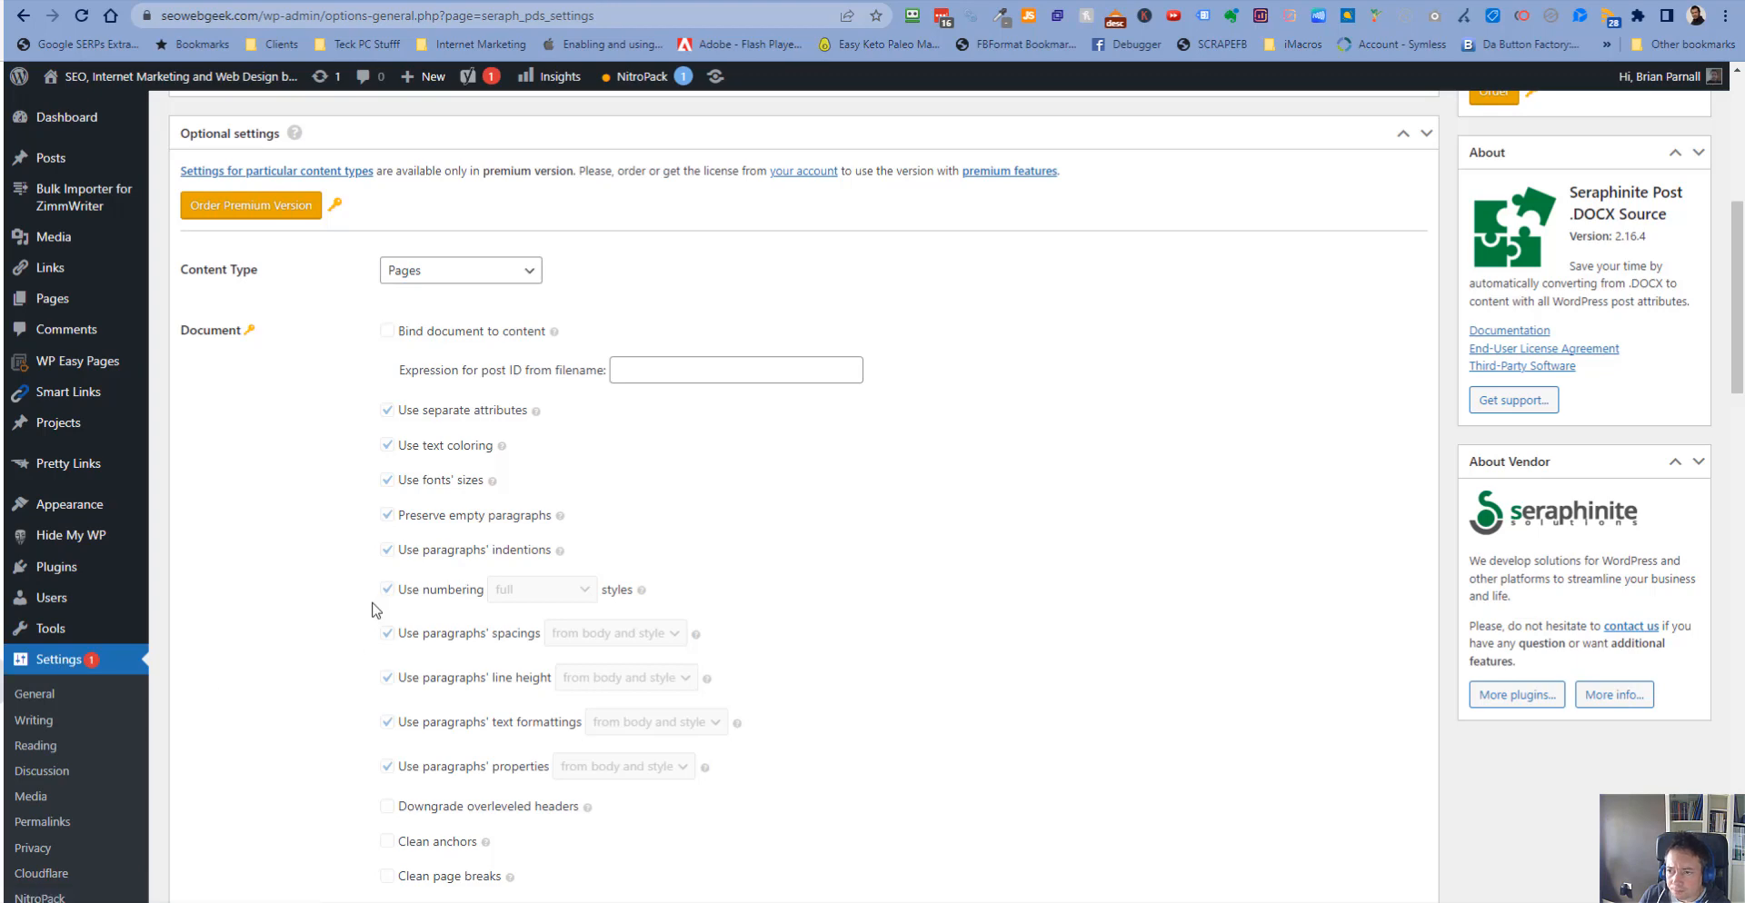
{"action": "scroll", "coordinate": [372, 609], "scroll_direction": "down", "scroll_amount": 11}
{"action": "scroll", "coordinate": [373, 611], "scroll_direction": "down", "scroll_amount": 9}
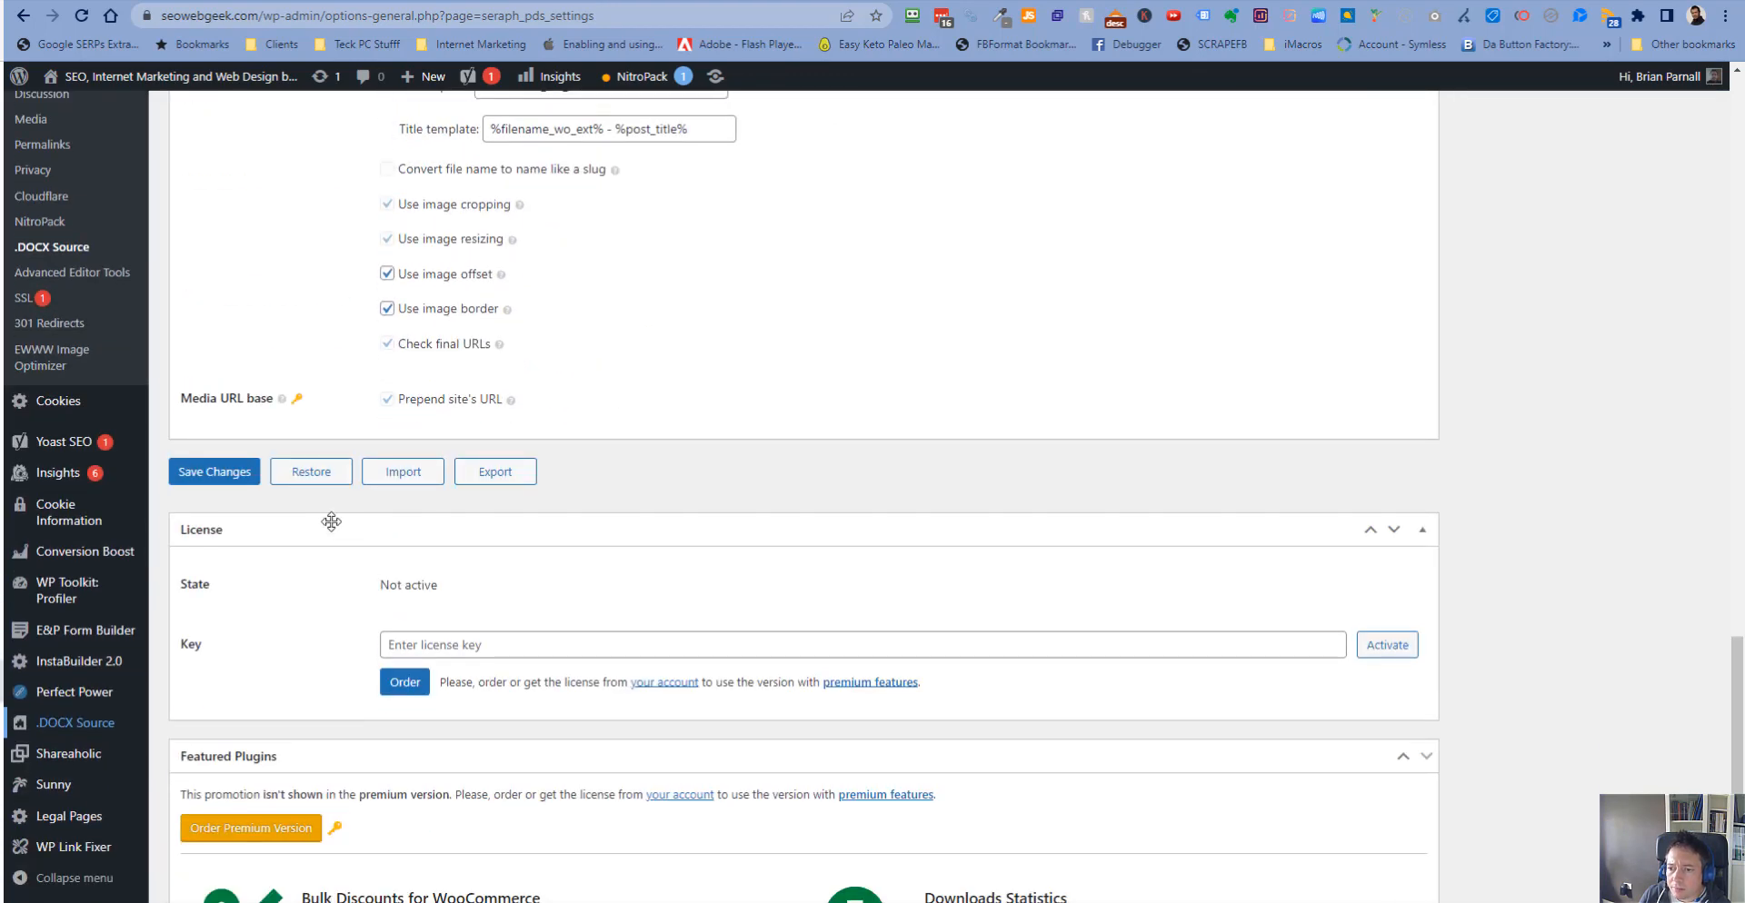
{"action": "left_click", "coordinate": [413, 474]}
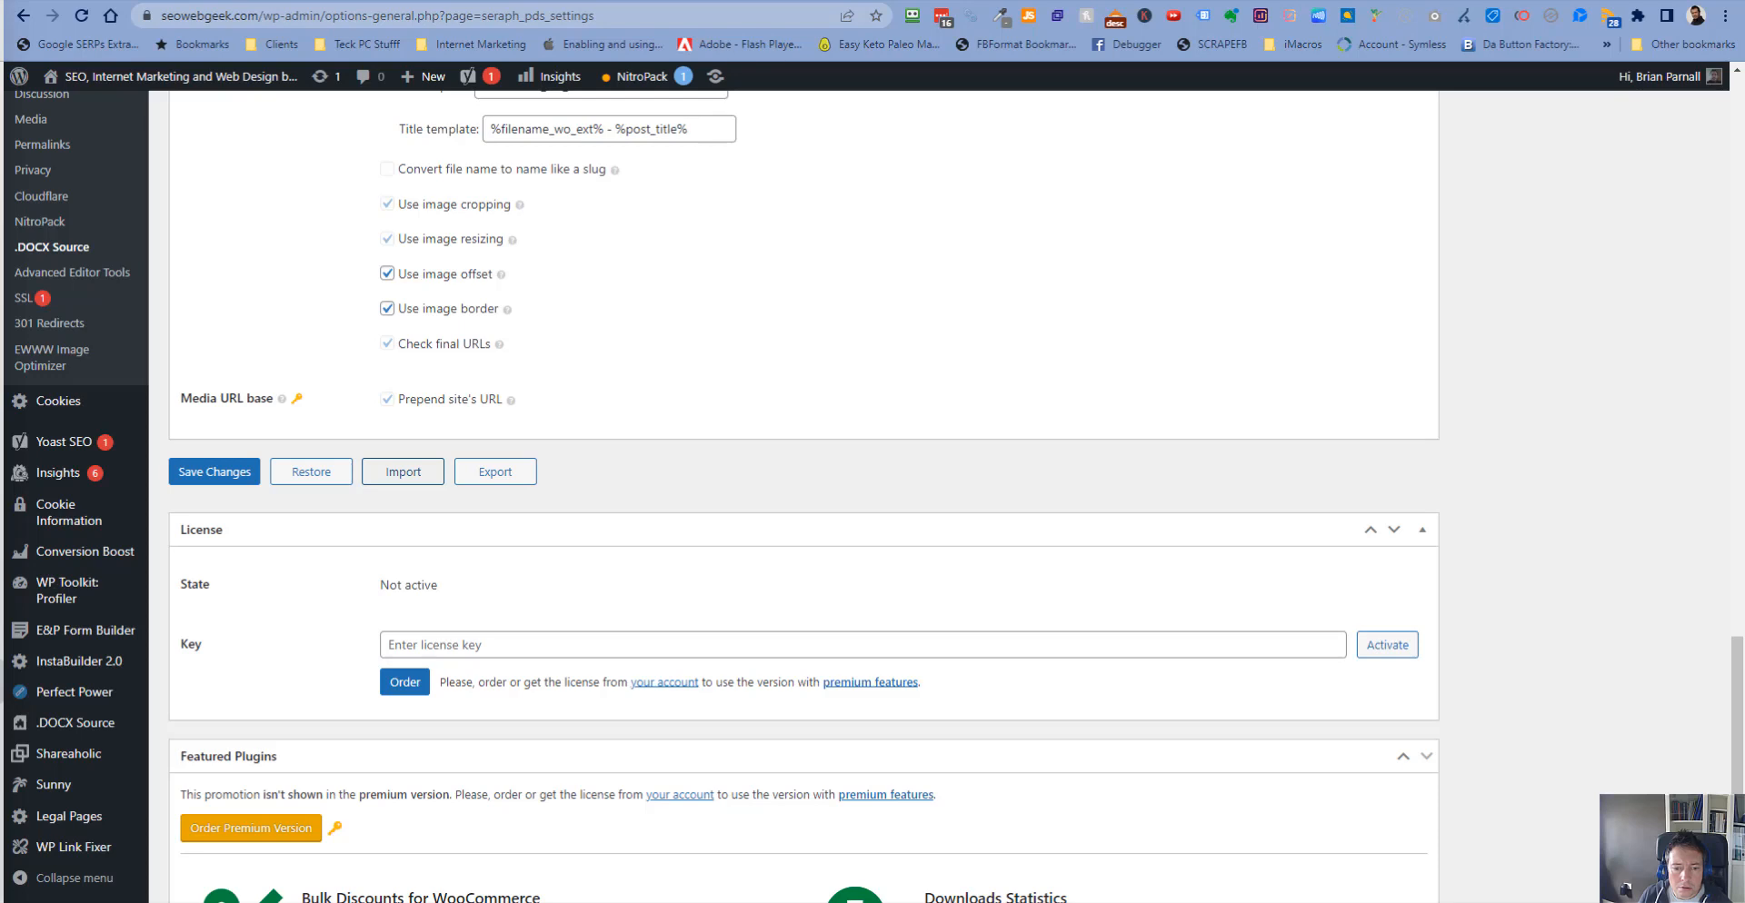
{"action": "left_click", "coordinate": [402, 471]}
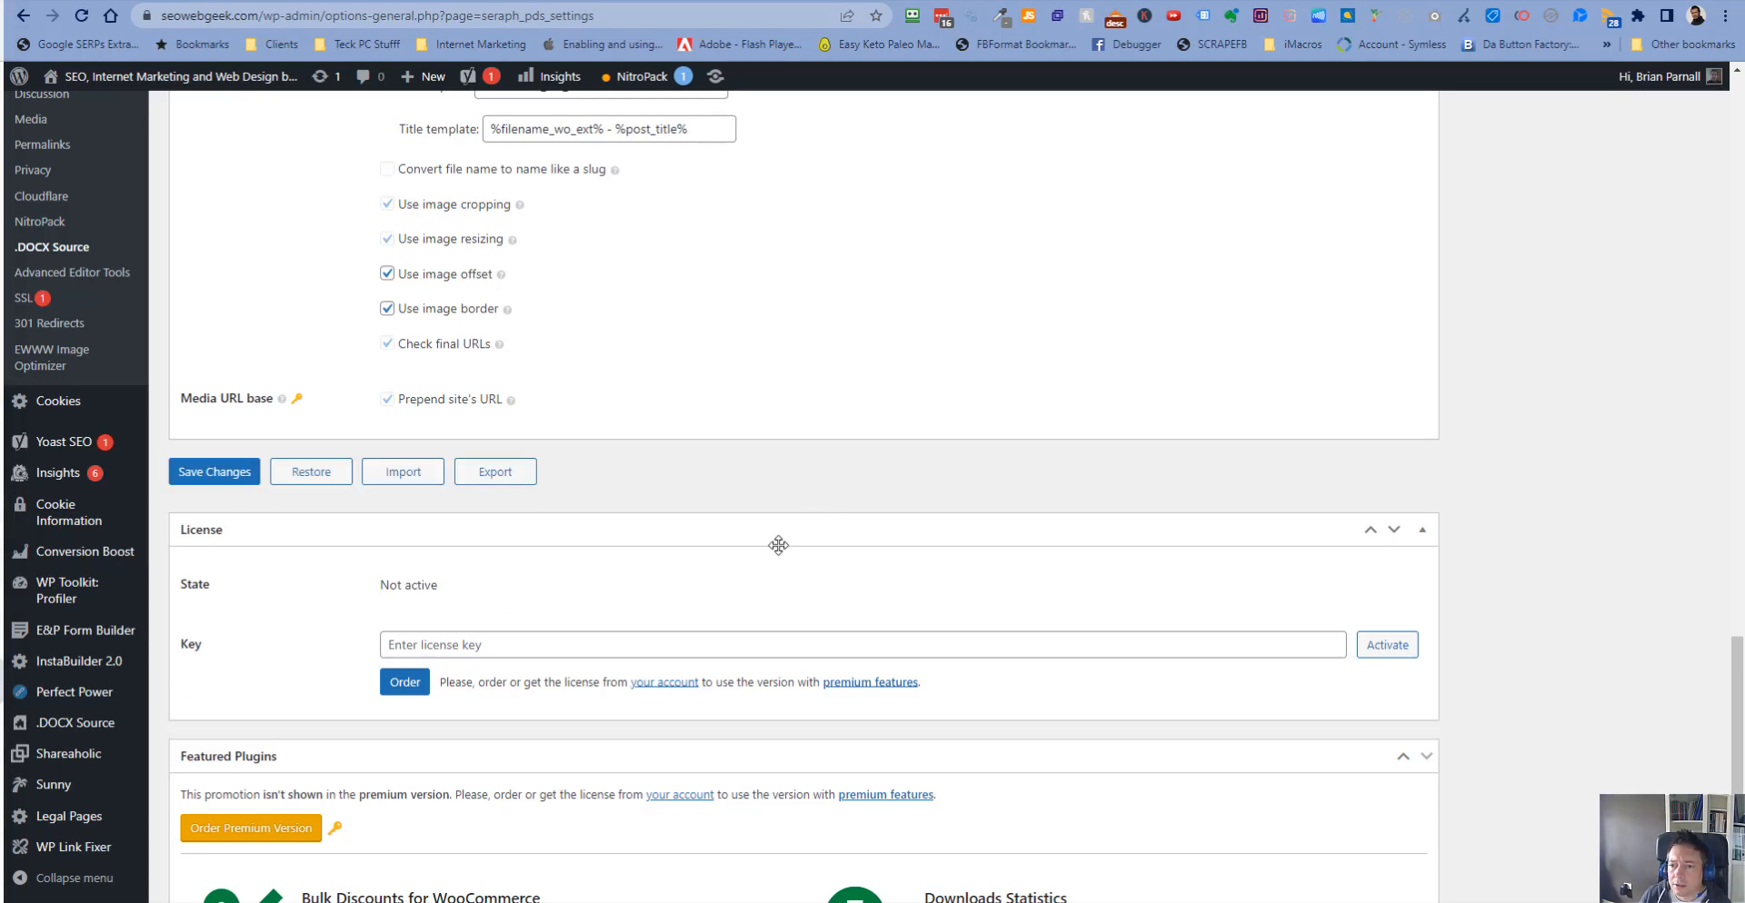
{"action": "scroll", "coordinate": [779, 544], "scroll_direction": "up", "scroll_amount": 2}
{"action": "scroll", "coordinate": [779, 546], "scroll_direction": "down", "scroll_amount": 5}
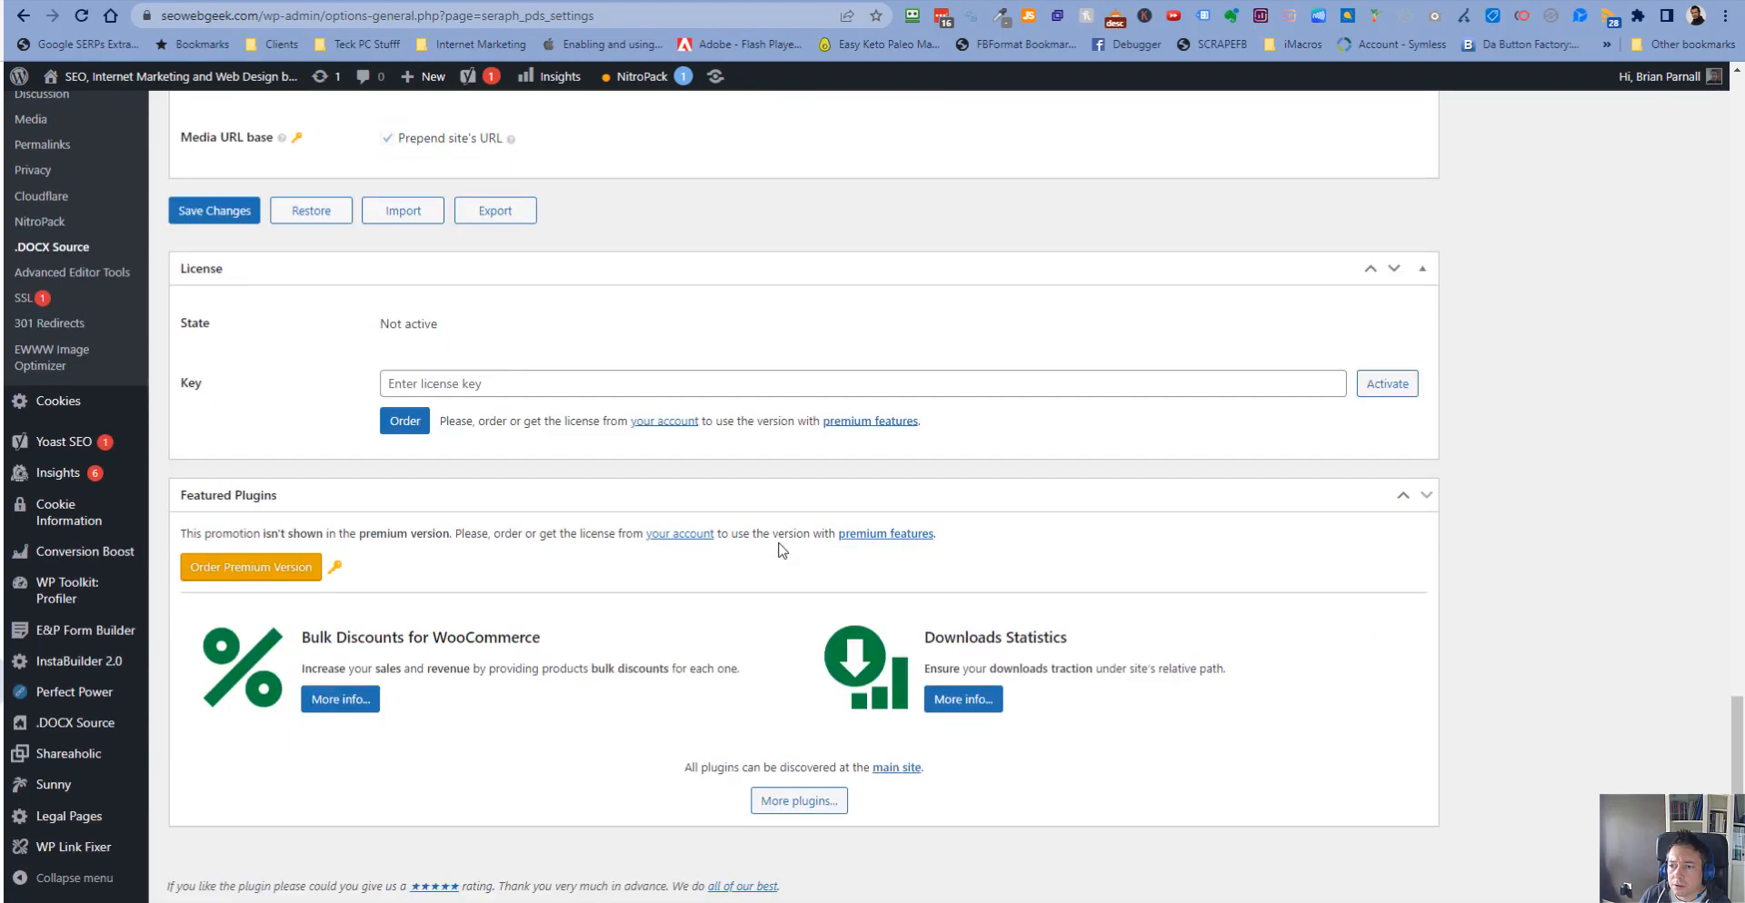
{"action": "scroll", "coordinate": [780, 548], "scroll_direction": "up", "scroll_amount": 10}
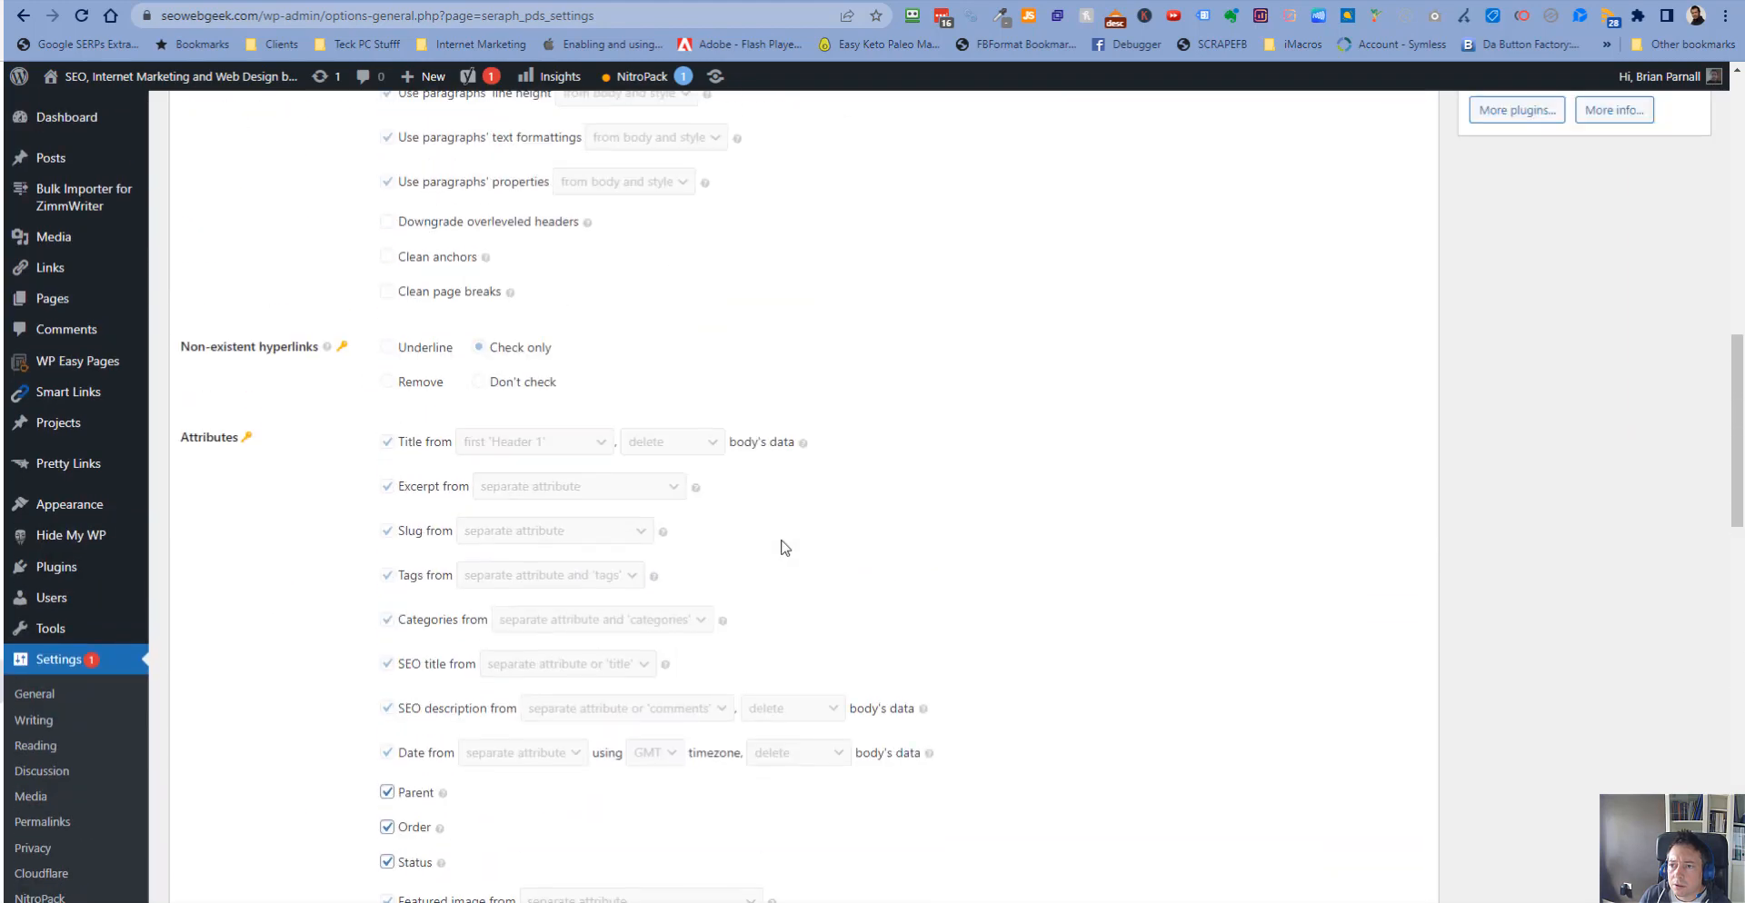
{"action": "scroll", "coordinate": [780, 547], "scroll_direction": "up", "scroll_amount": 8}
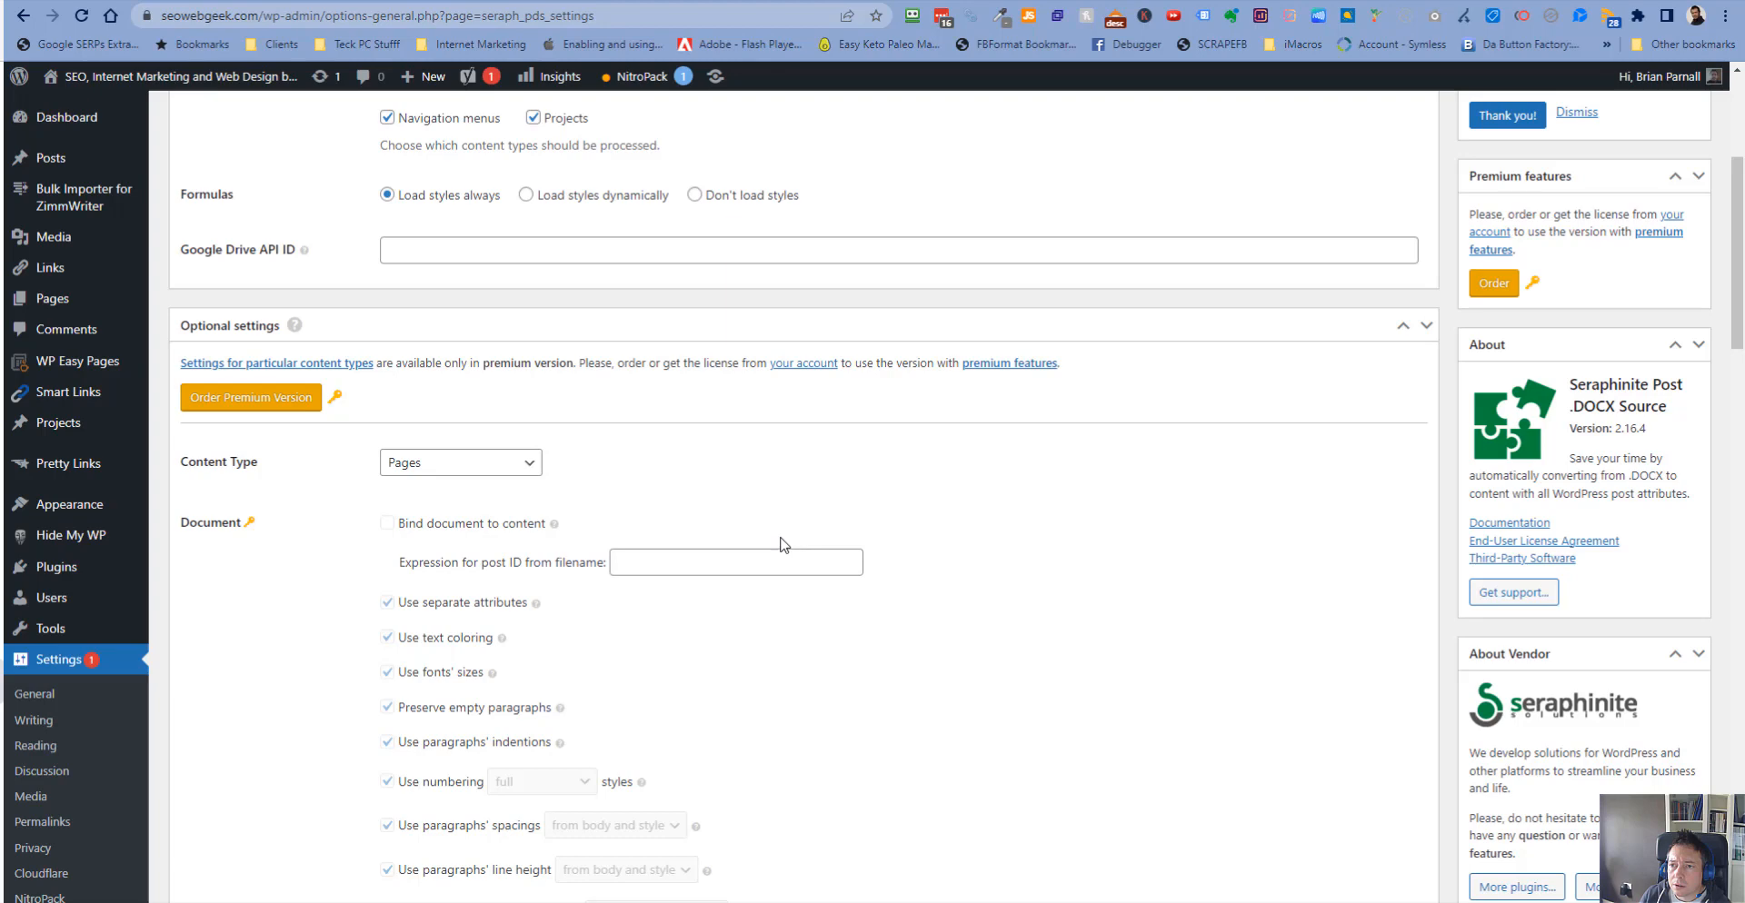
{"action": "scroll", "coordinate": [779, 543], "scroll_direction": "up", "scroll_amount": 4}
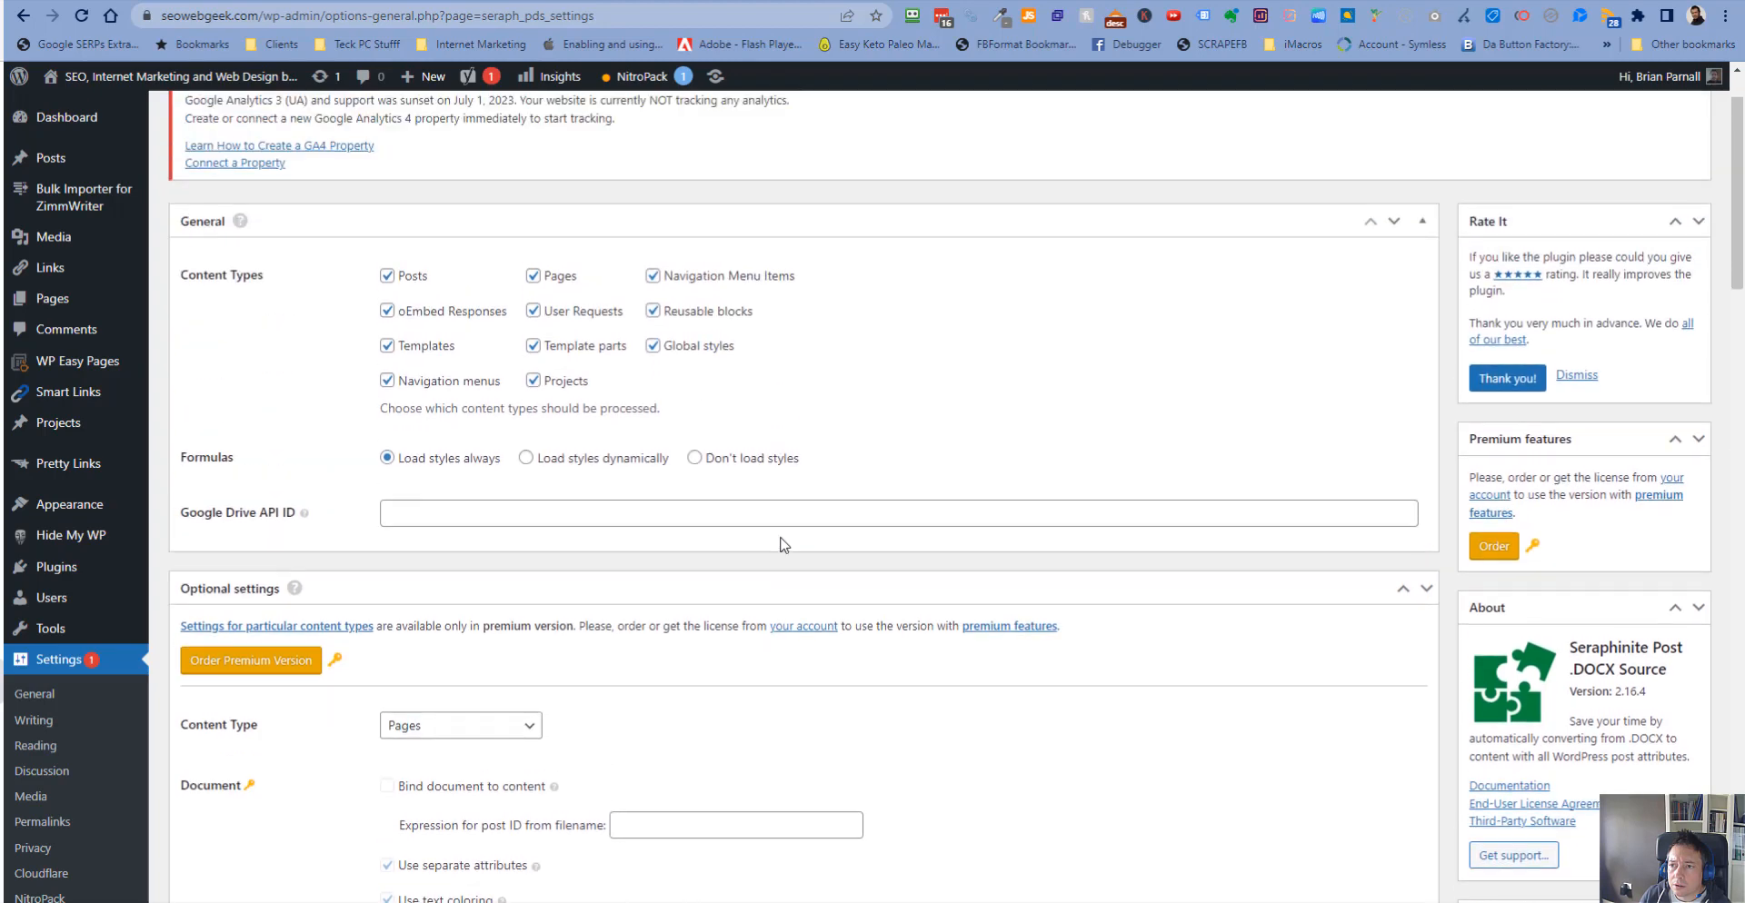
{"action": "scroll", "coordinate": [781, 543], "scroll_direction": "down", "scroll_amount": 7}
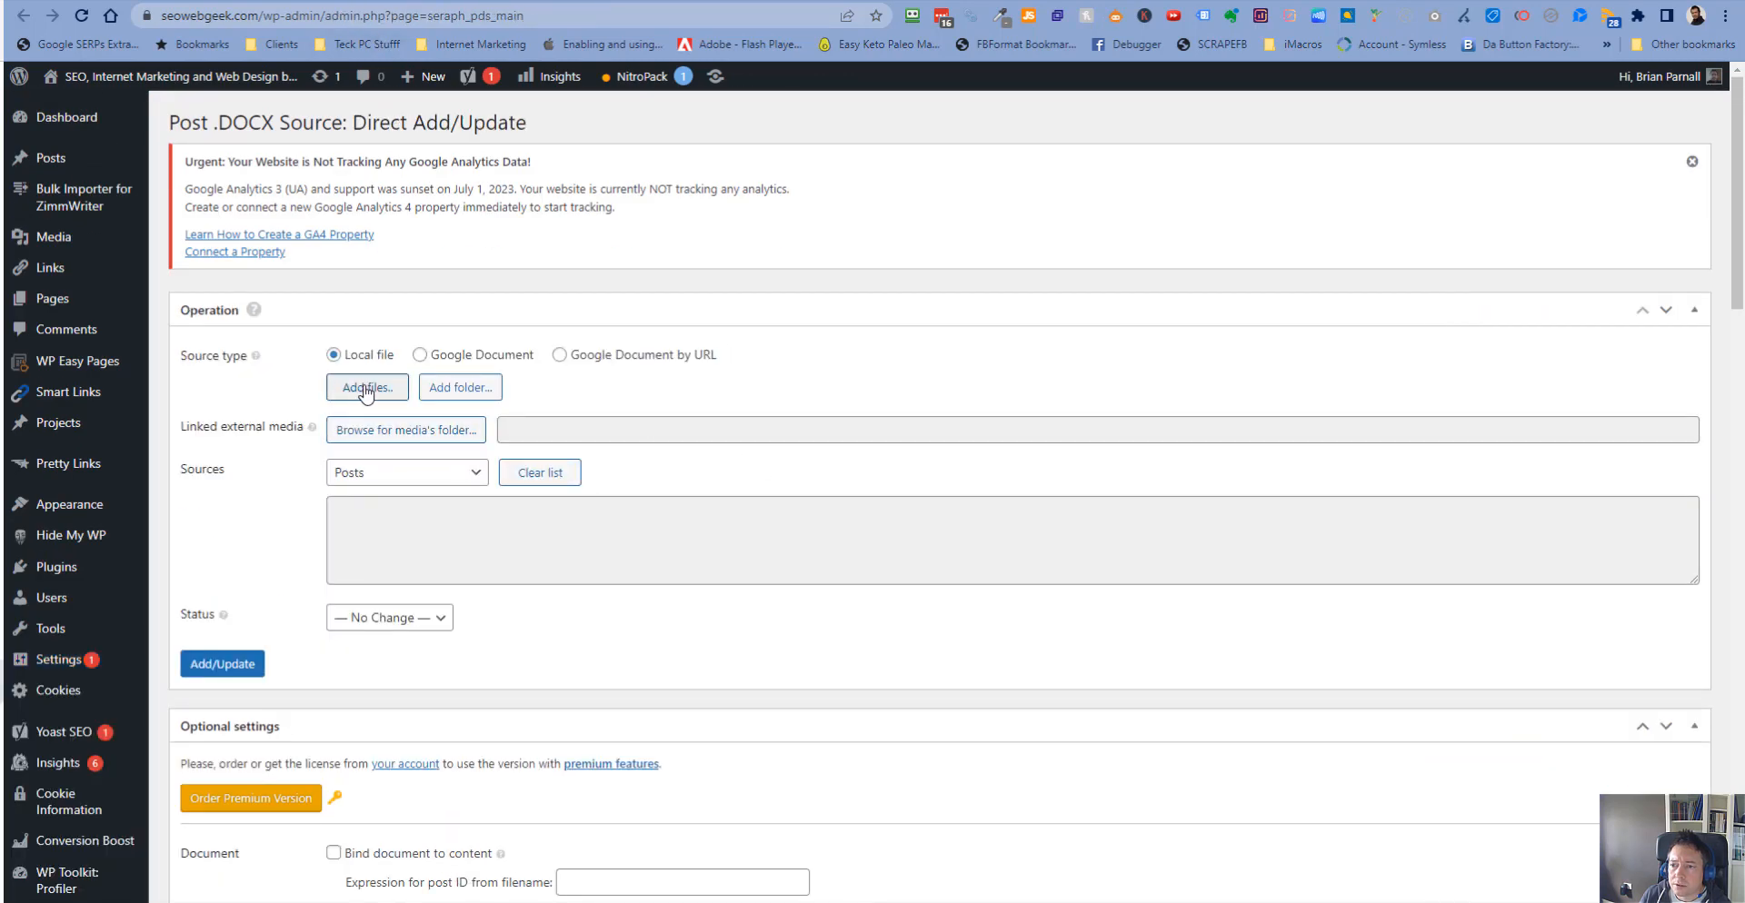
- Add the bartley green, halesowen and harborne .docx files as local sources and set the content type to Pages
{"action": "left_click", "coordinate": [366, 391]}
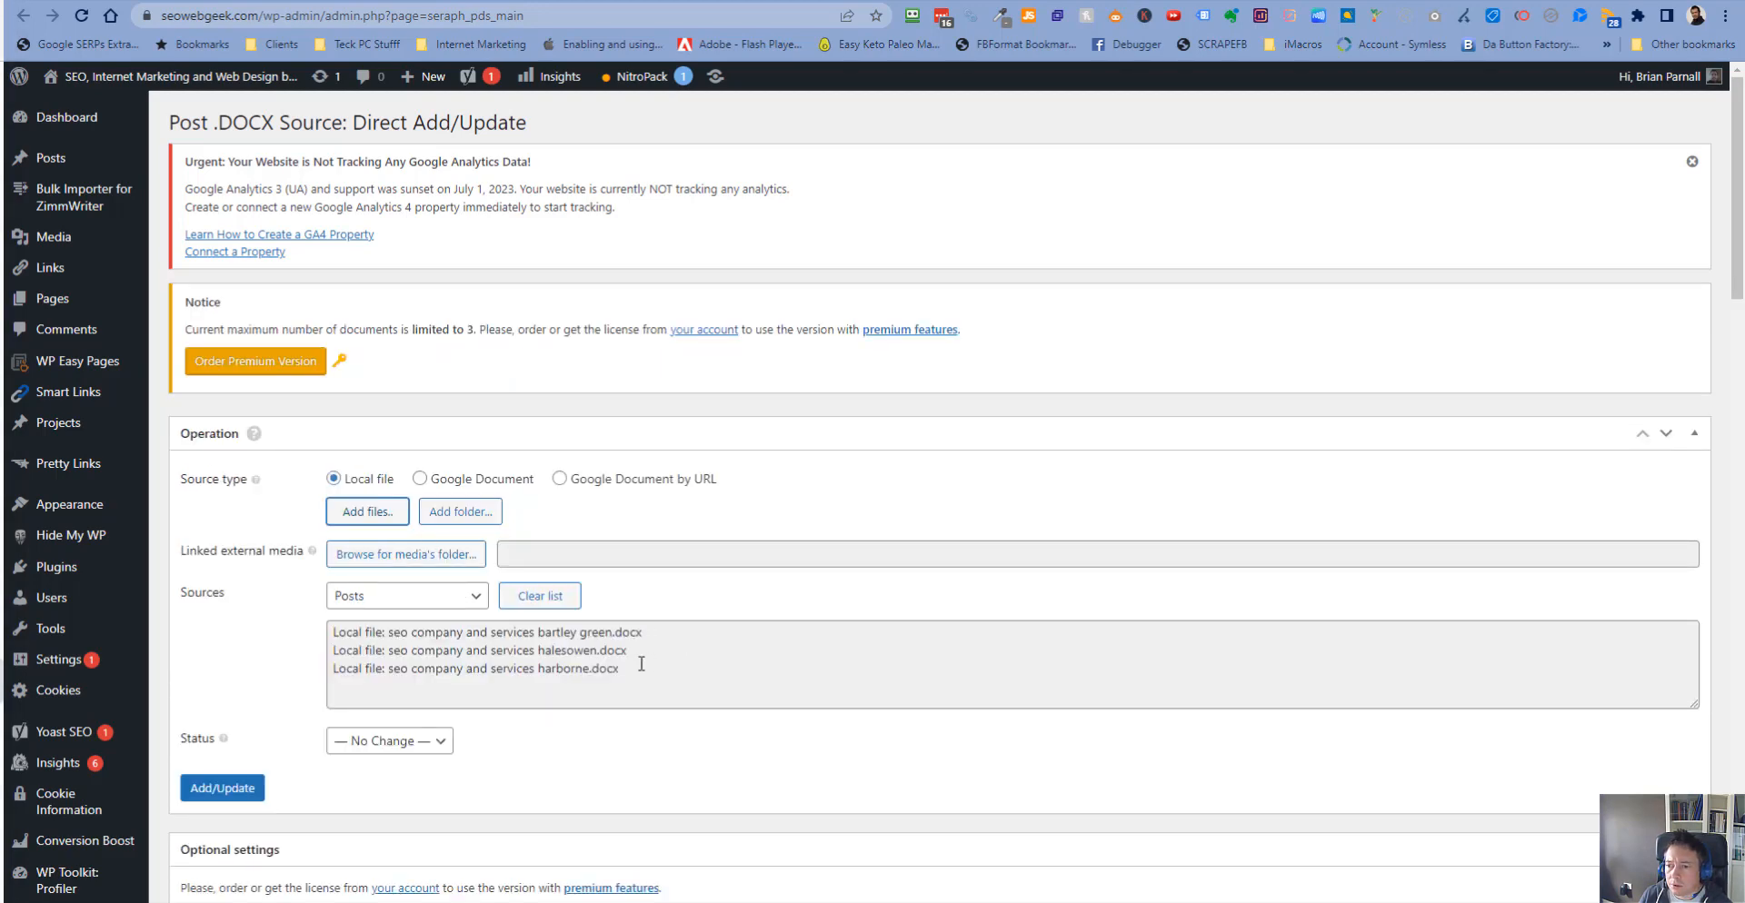
{"action": "left_click", "coordinate": [464, 598]}
{"action": "left_click", "coordinate": [461, 636]}
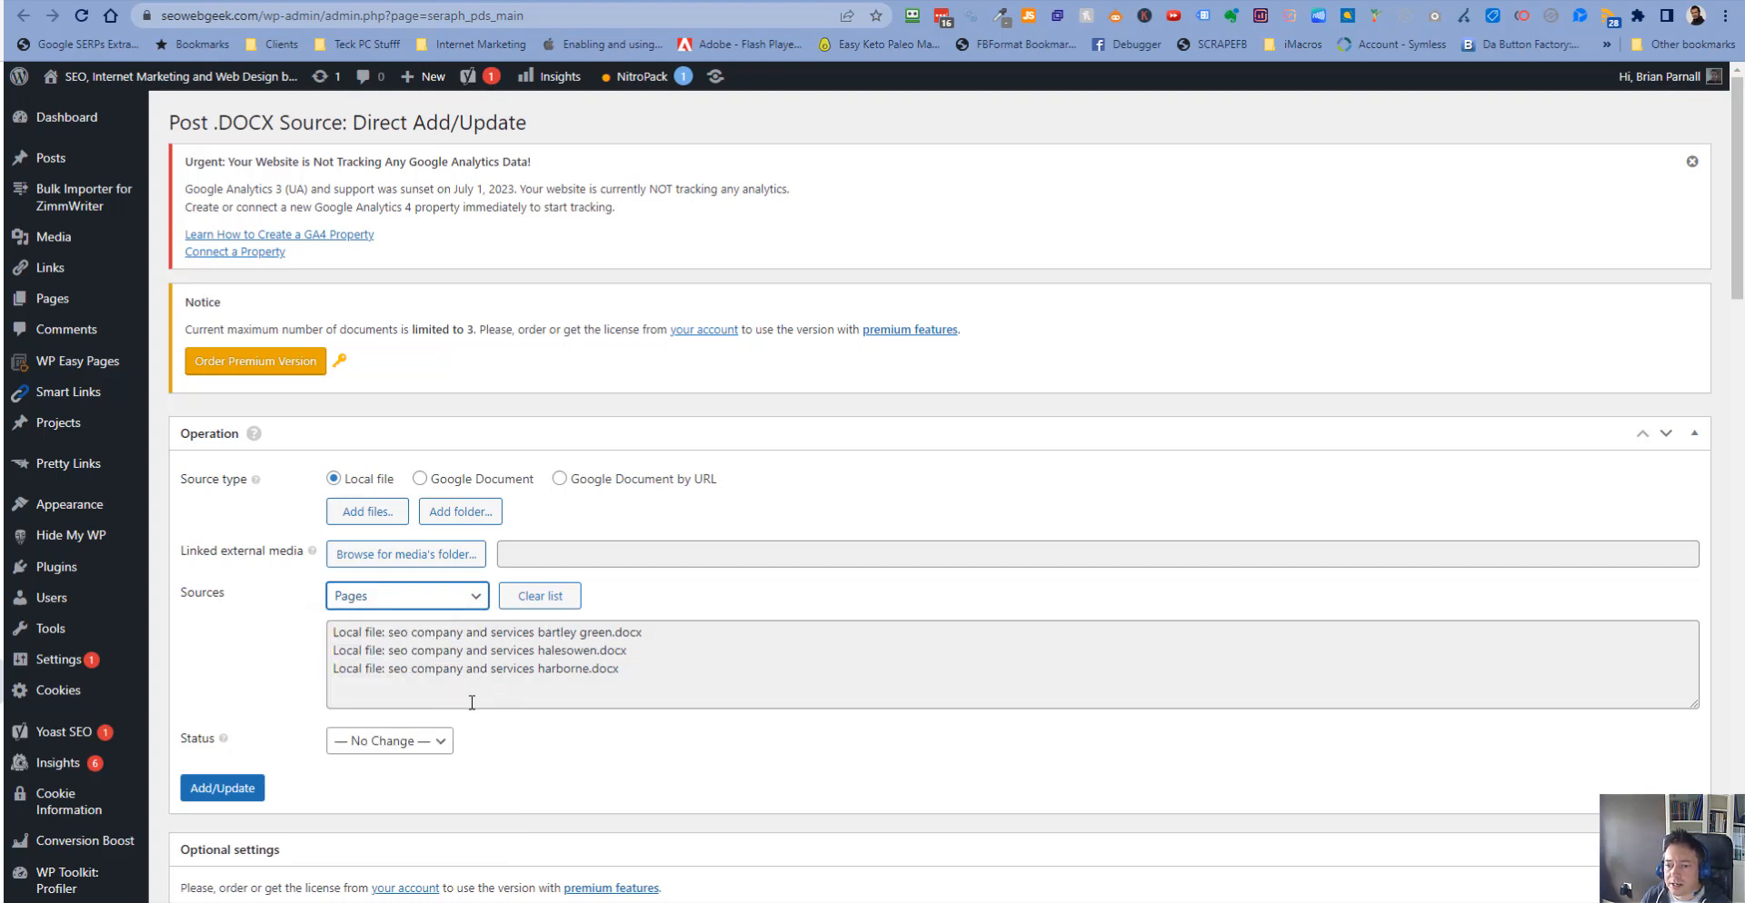
- Set the import status to Published, dismiss the analytics notice, and start the Add/Update import
{"action": "left_click", "coordinate": [439, 741]}
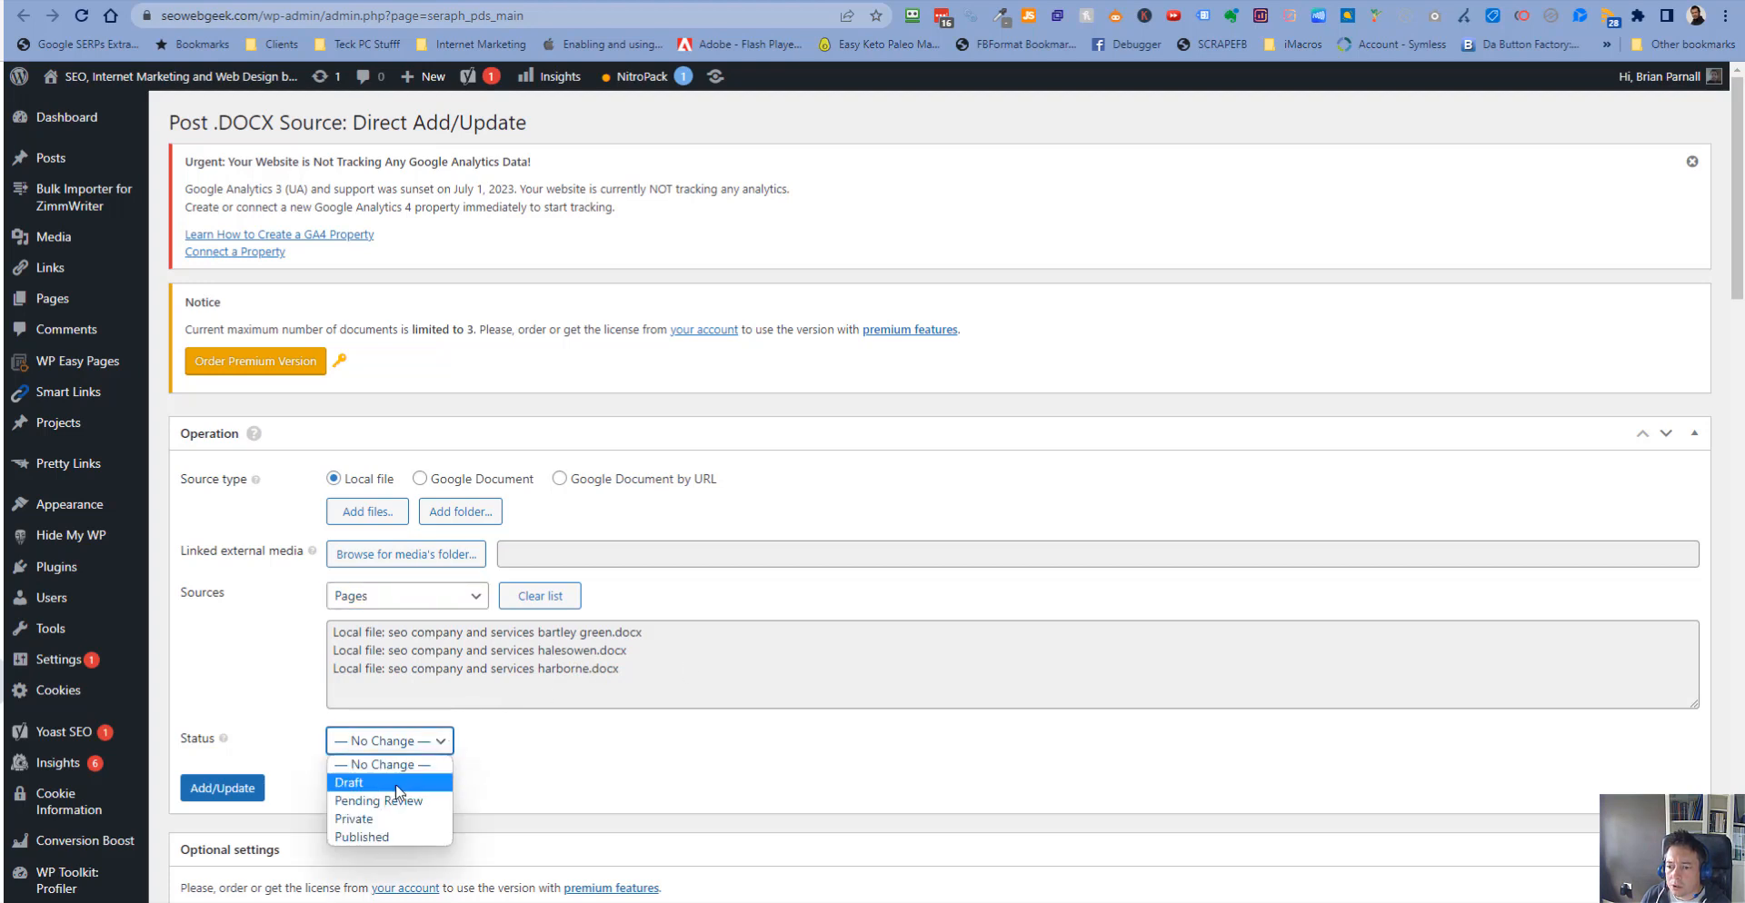
{"action": "left_click", "coordinate": [392, 834]}
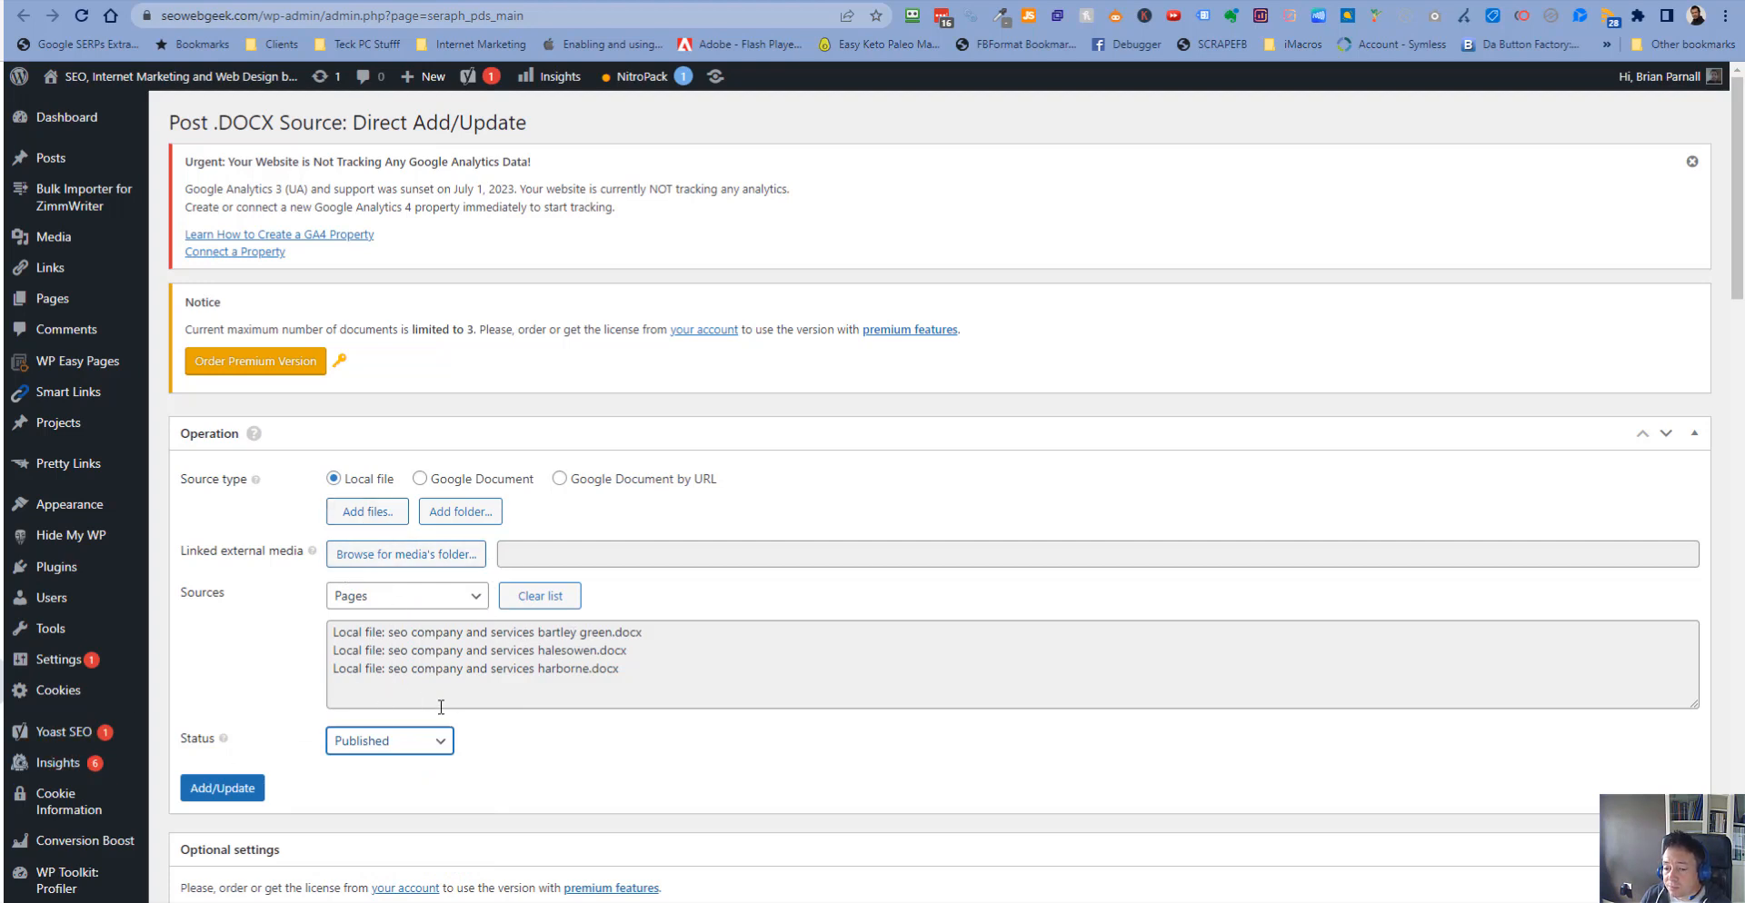
{"action": "scroll", "coordinate": [529, 651], "scroll_direction": "down", "scroll_amount": 3}
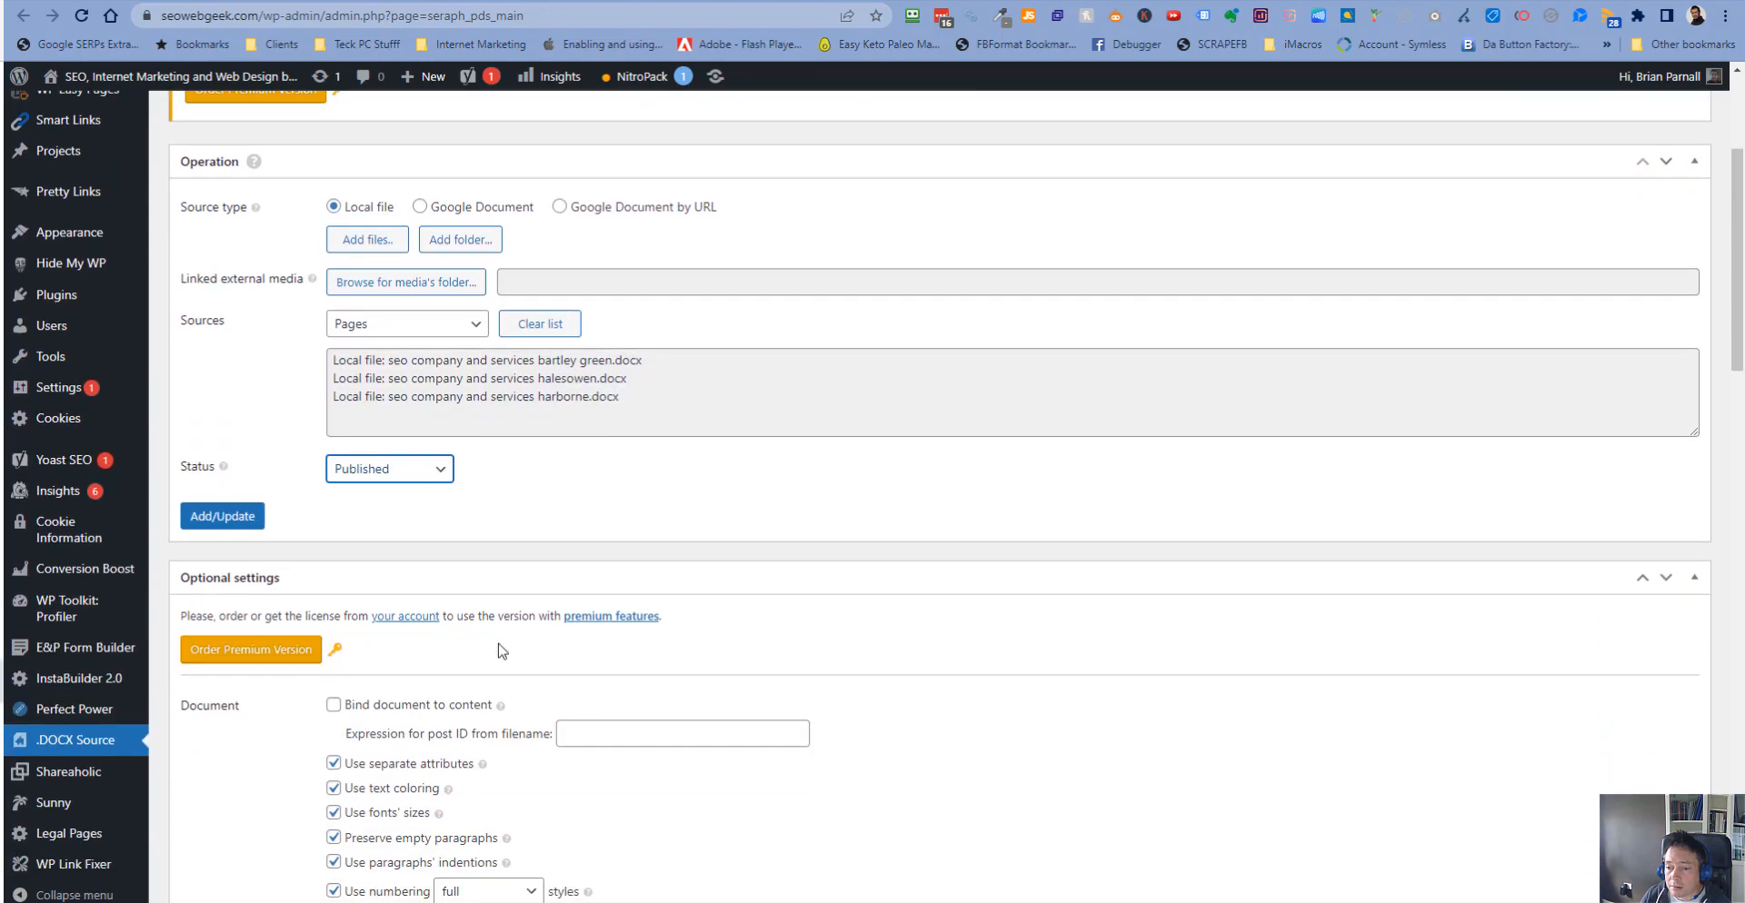
{"action": "scroll", "coordinate": [505, 652], "scroll_direction": "up", "scroll_amount": 3}
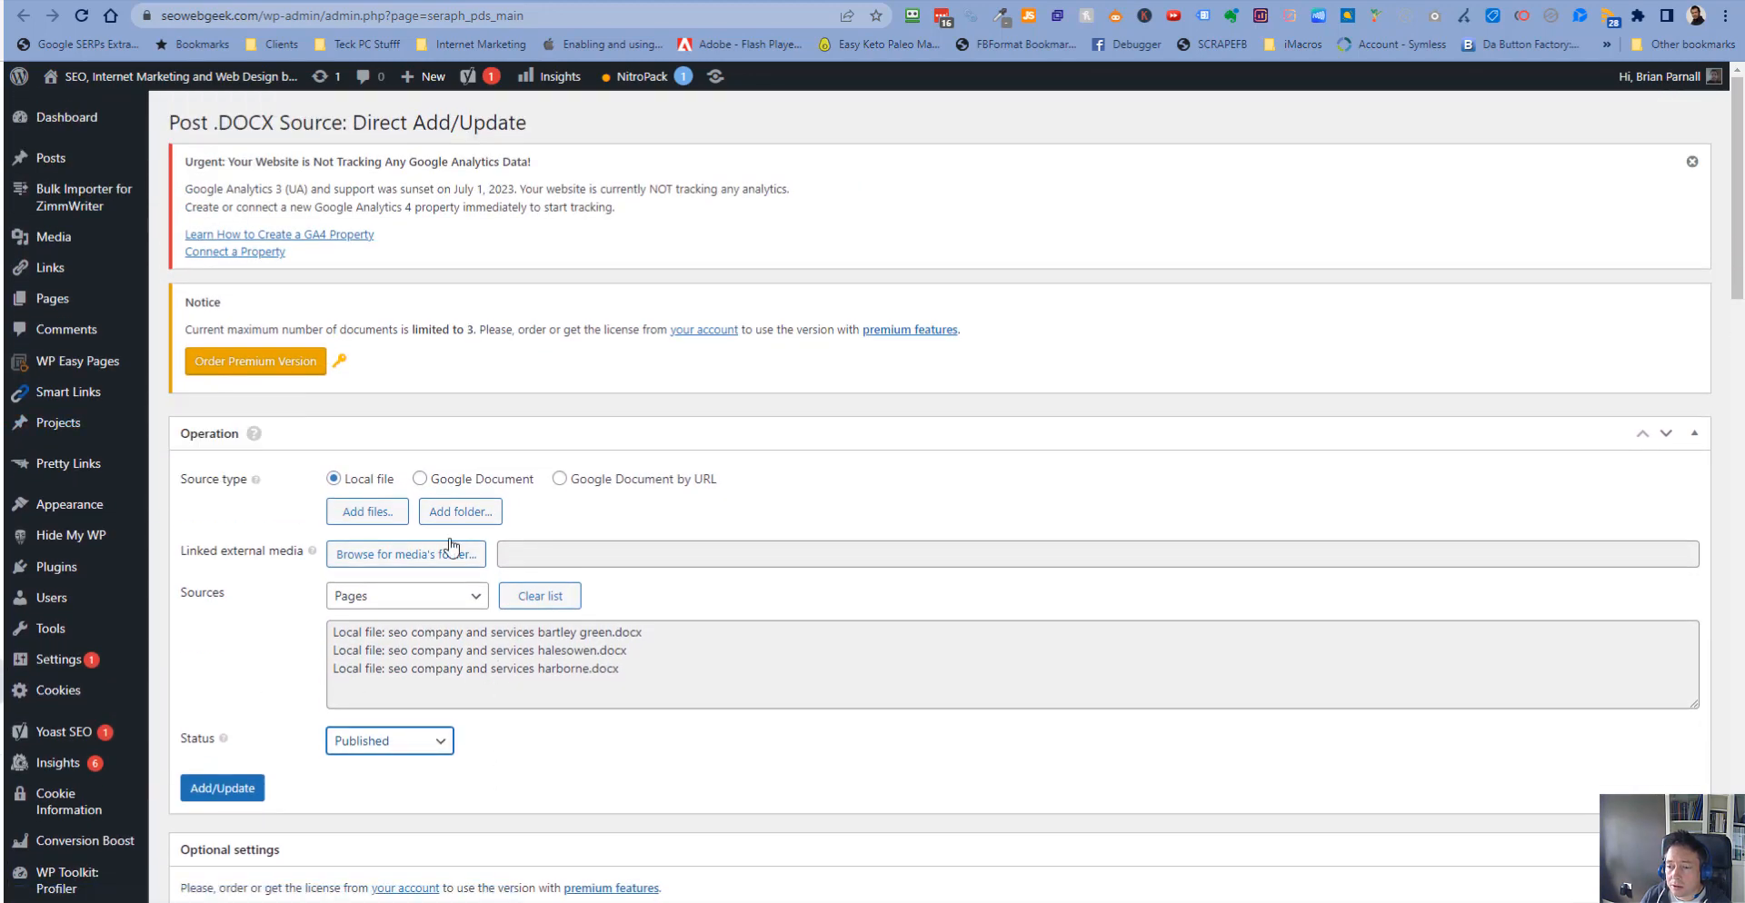
{"action": "left_click", "coordinate": [1692, 161]}
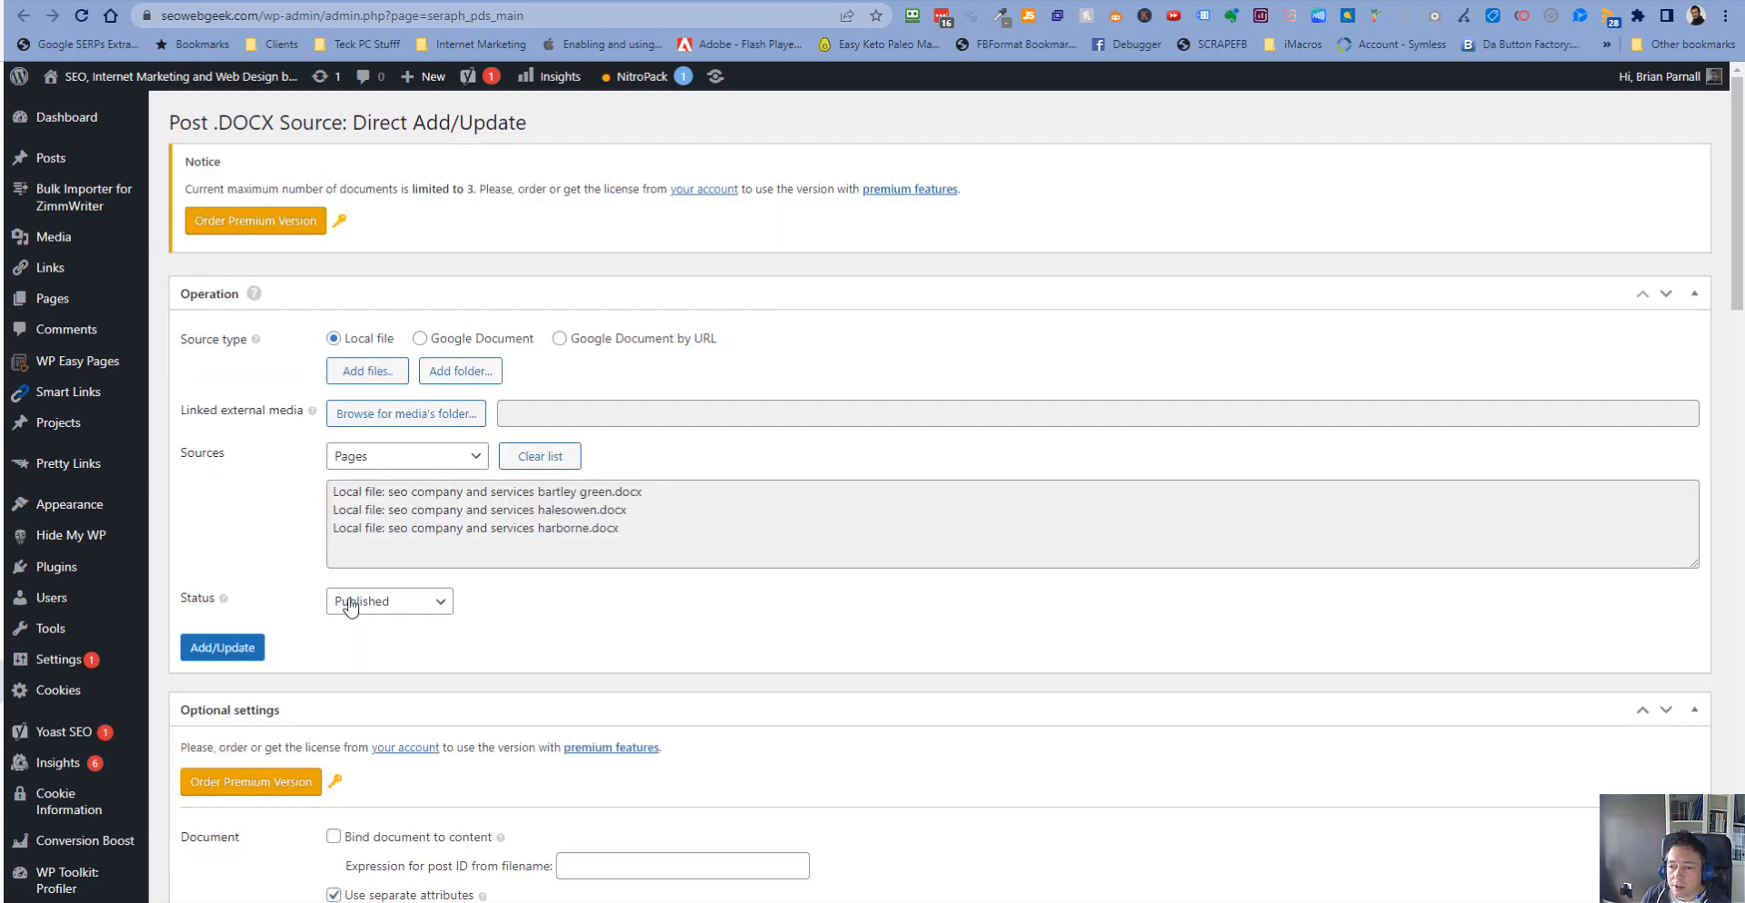
{"action": "left_click", "coordinate": [240, 650]}
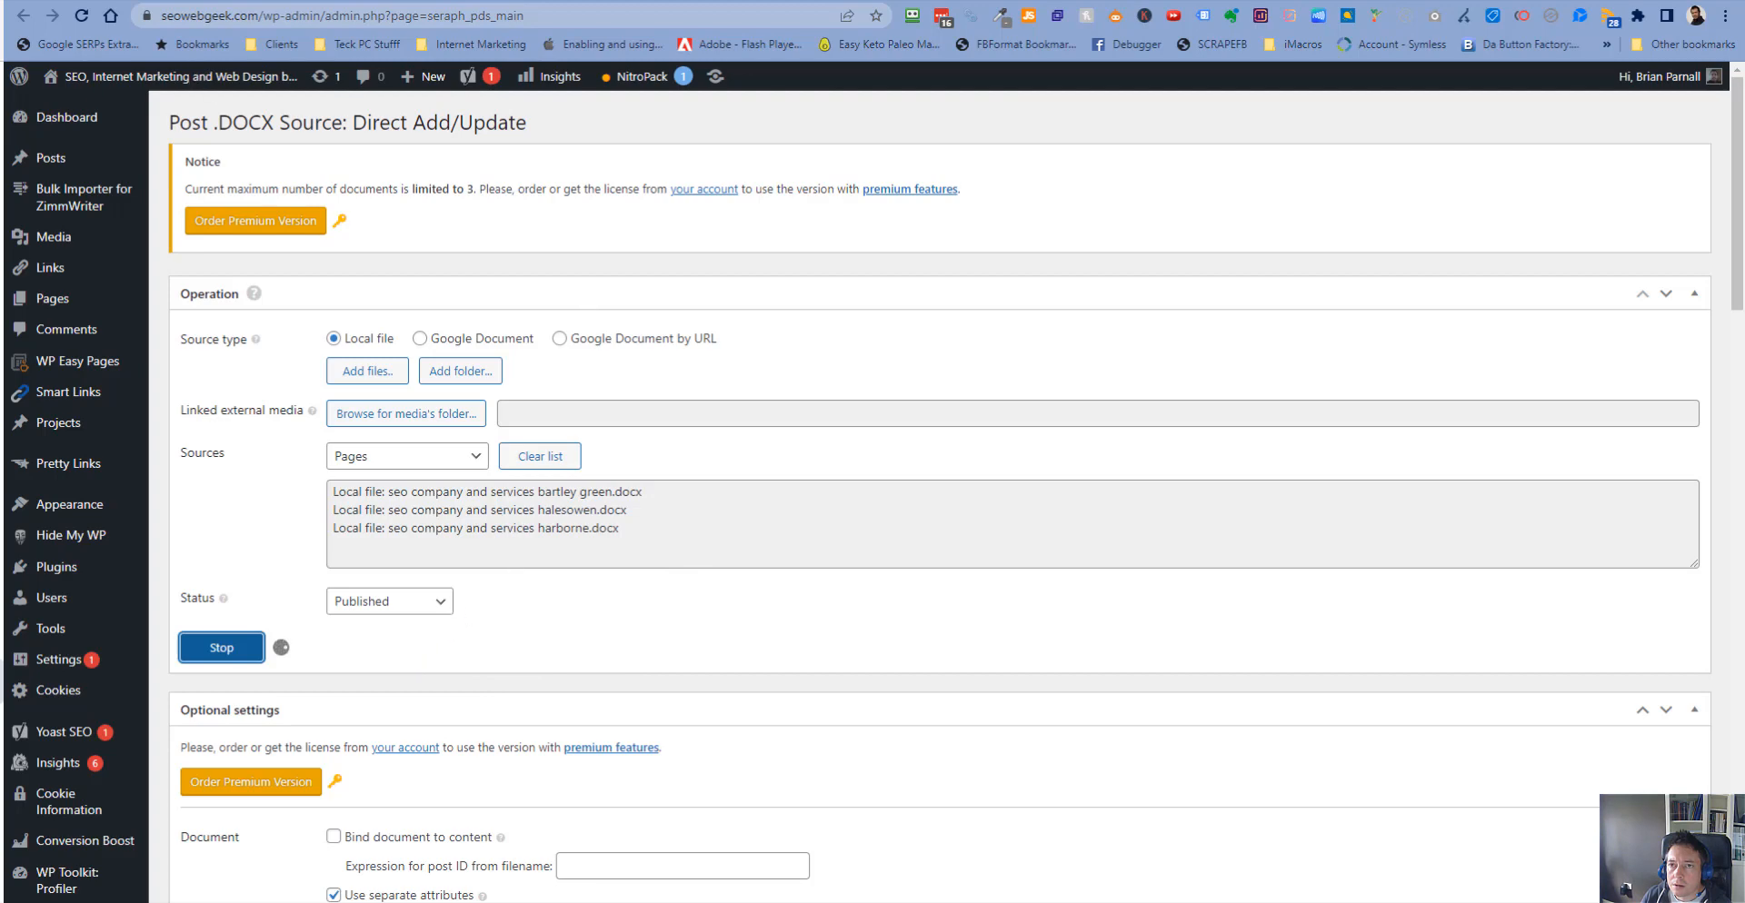
- Open the list of all pages and sort it by date to find the imported pages
{"action": "left_click", "coordinate": [91, 1]}
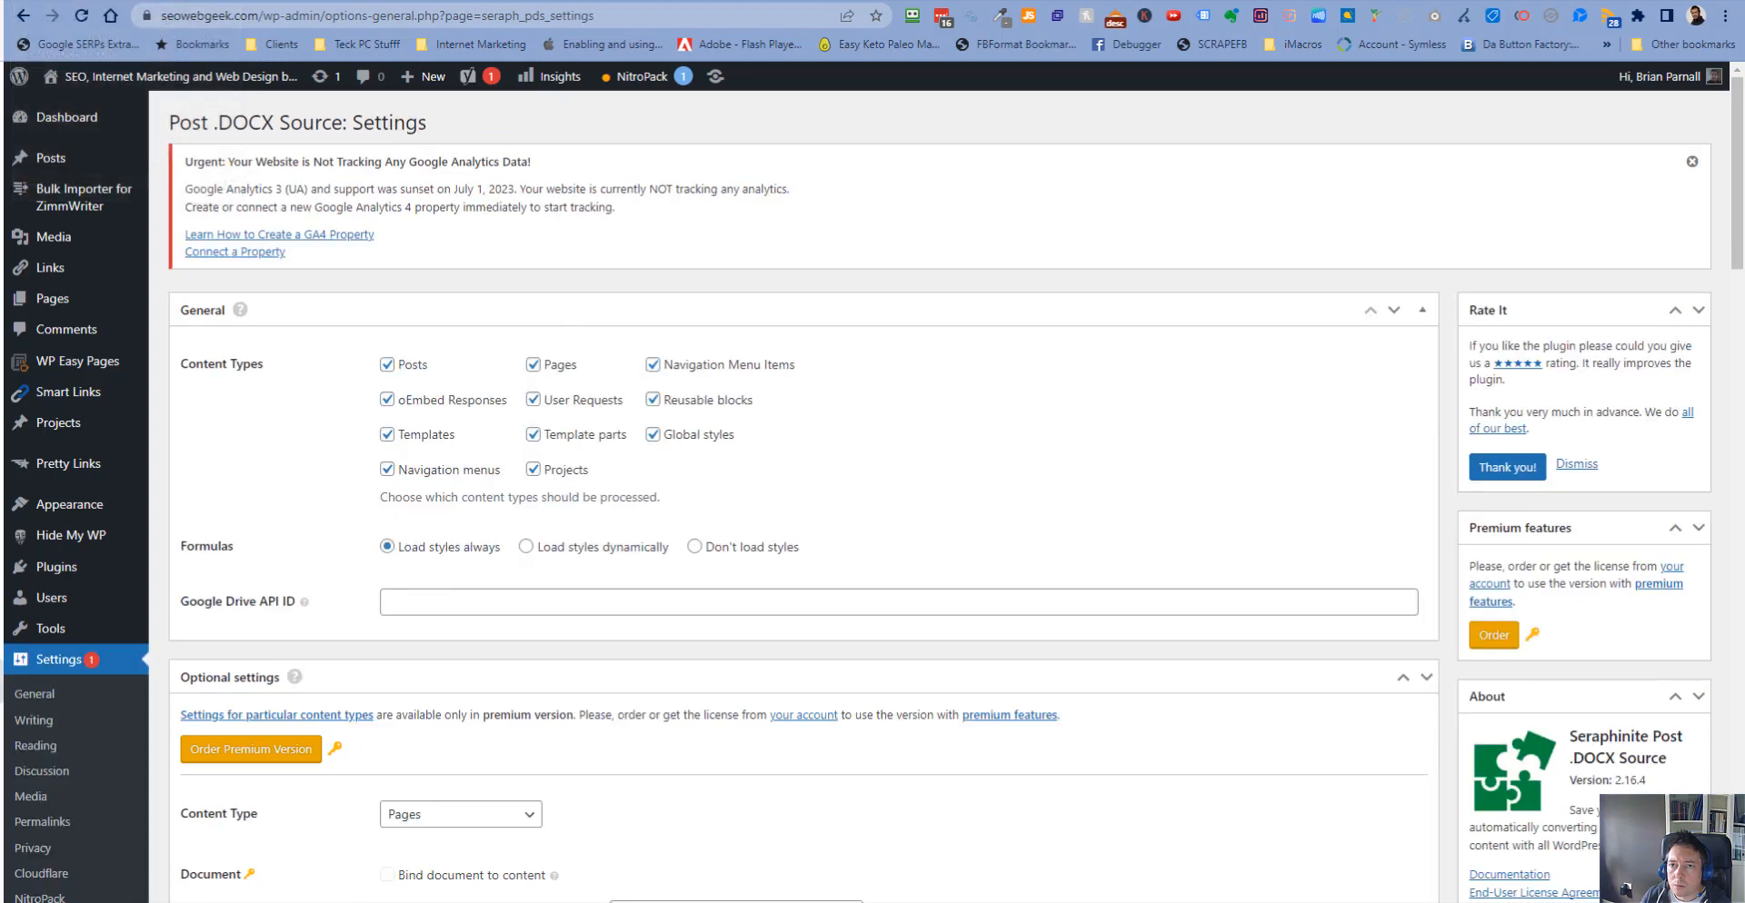
{"action": "left_click", "coordinate": [64, 312]}
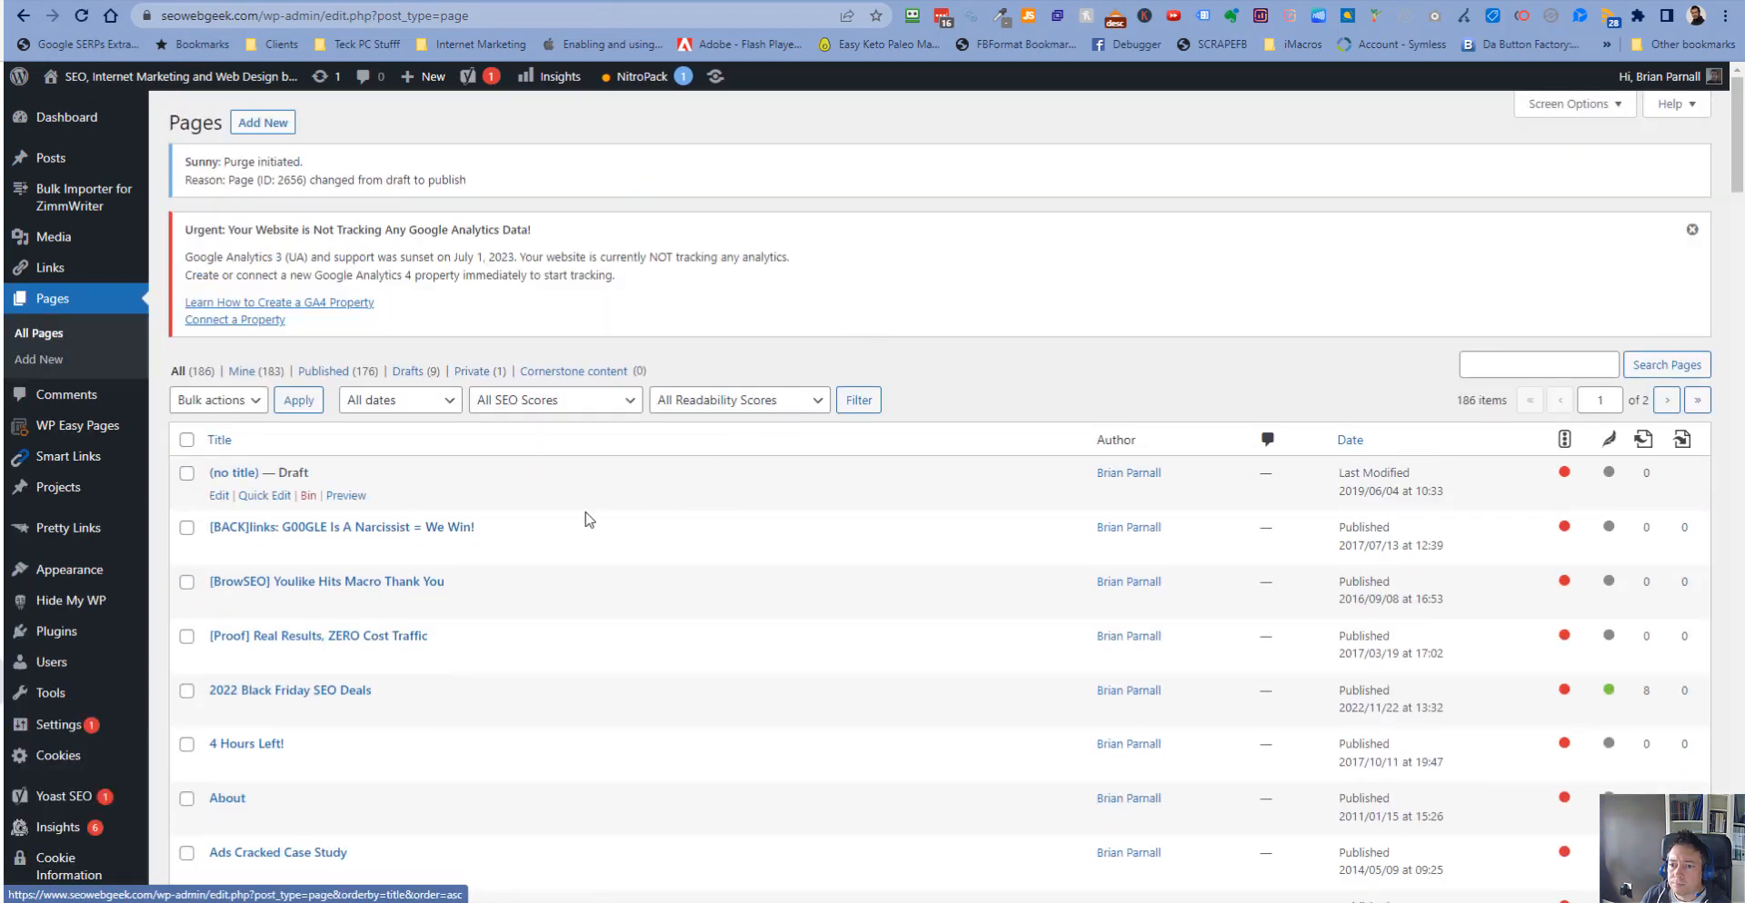
{"action": "left_click", "coordinate": [1352, 445]}
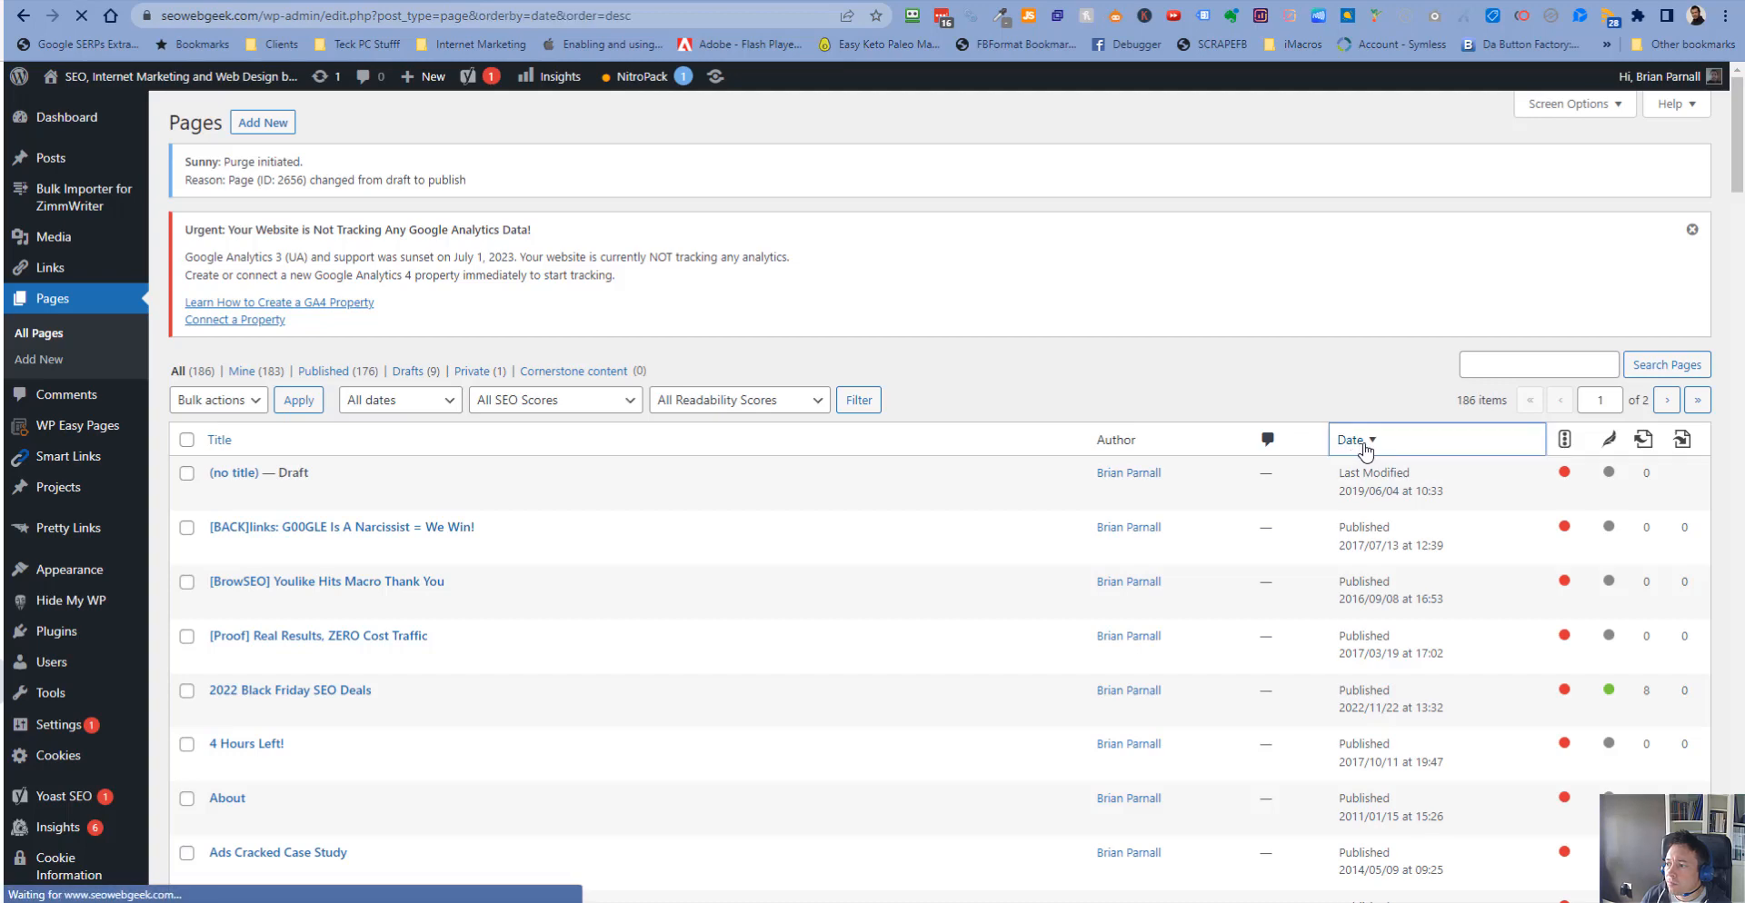
{"action": "scroll", "coordinate": [1366, 452], "scroll_direction": "down", "scroll_amount": 2}
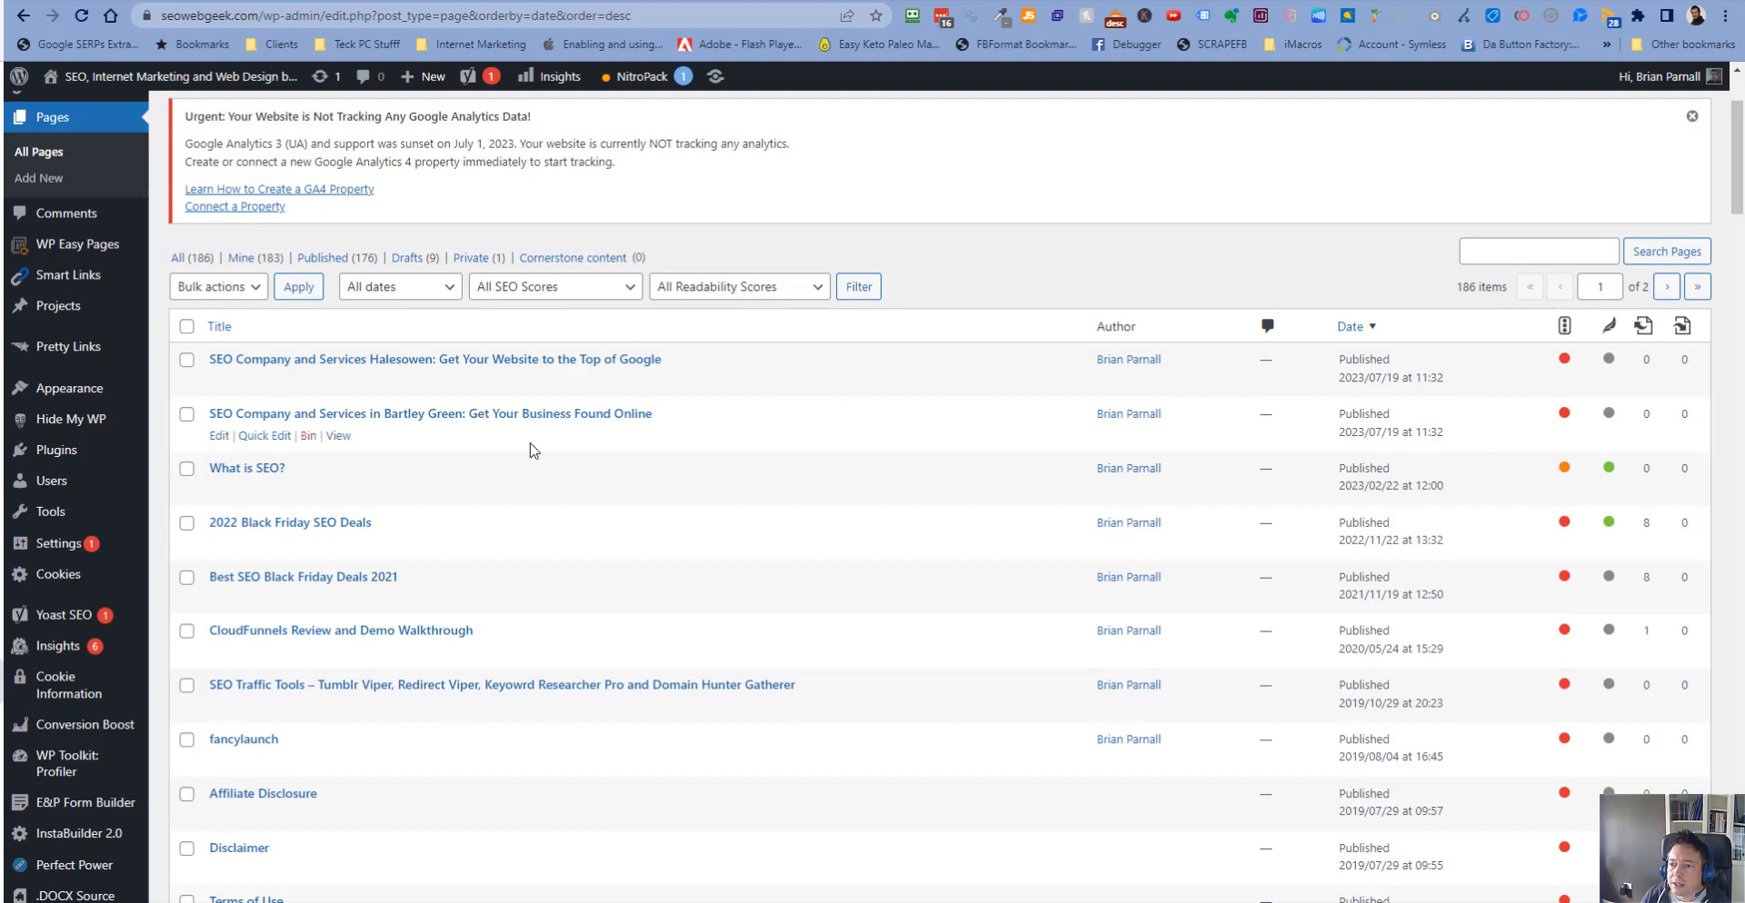
- Open the Bartley Green and Halesowen SEO pages in new tabs
{"action": "right_click", "coordinate": [545, 418]}
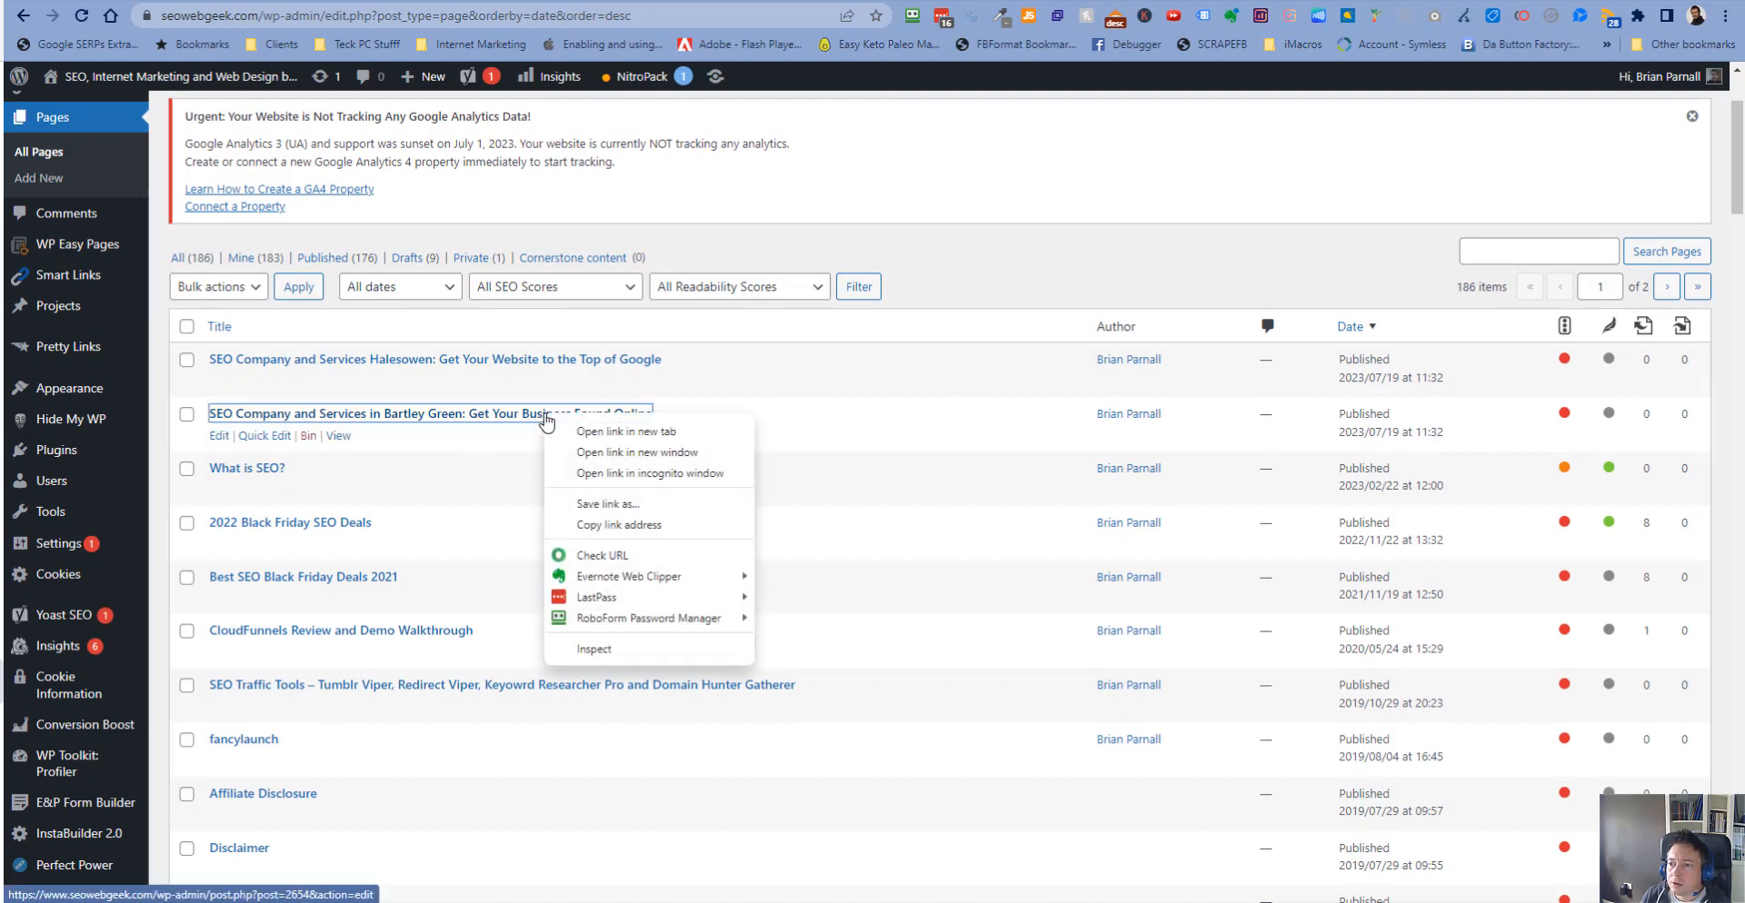
{"action": "left_click", "coordinate": [595, 431]}
{"action": "right_click", "coordinate": [561, 363]}
{"action": "left_click", "coordinate": [607, 381]}
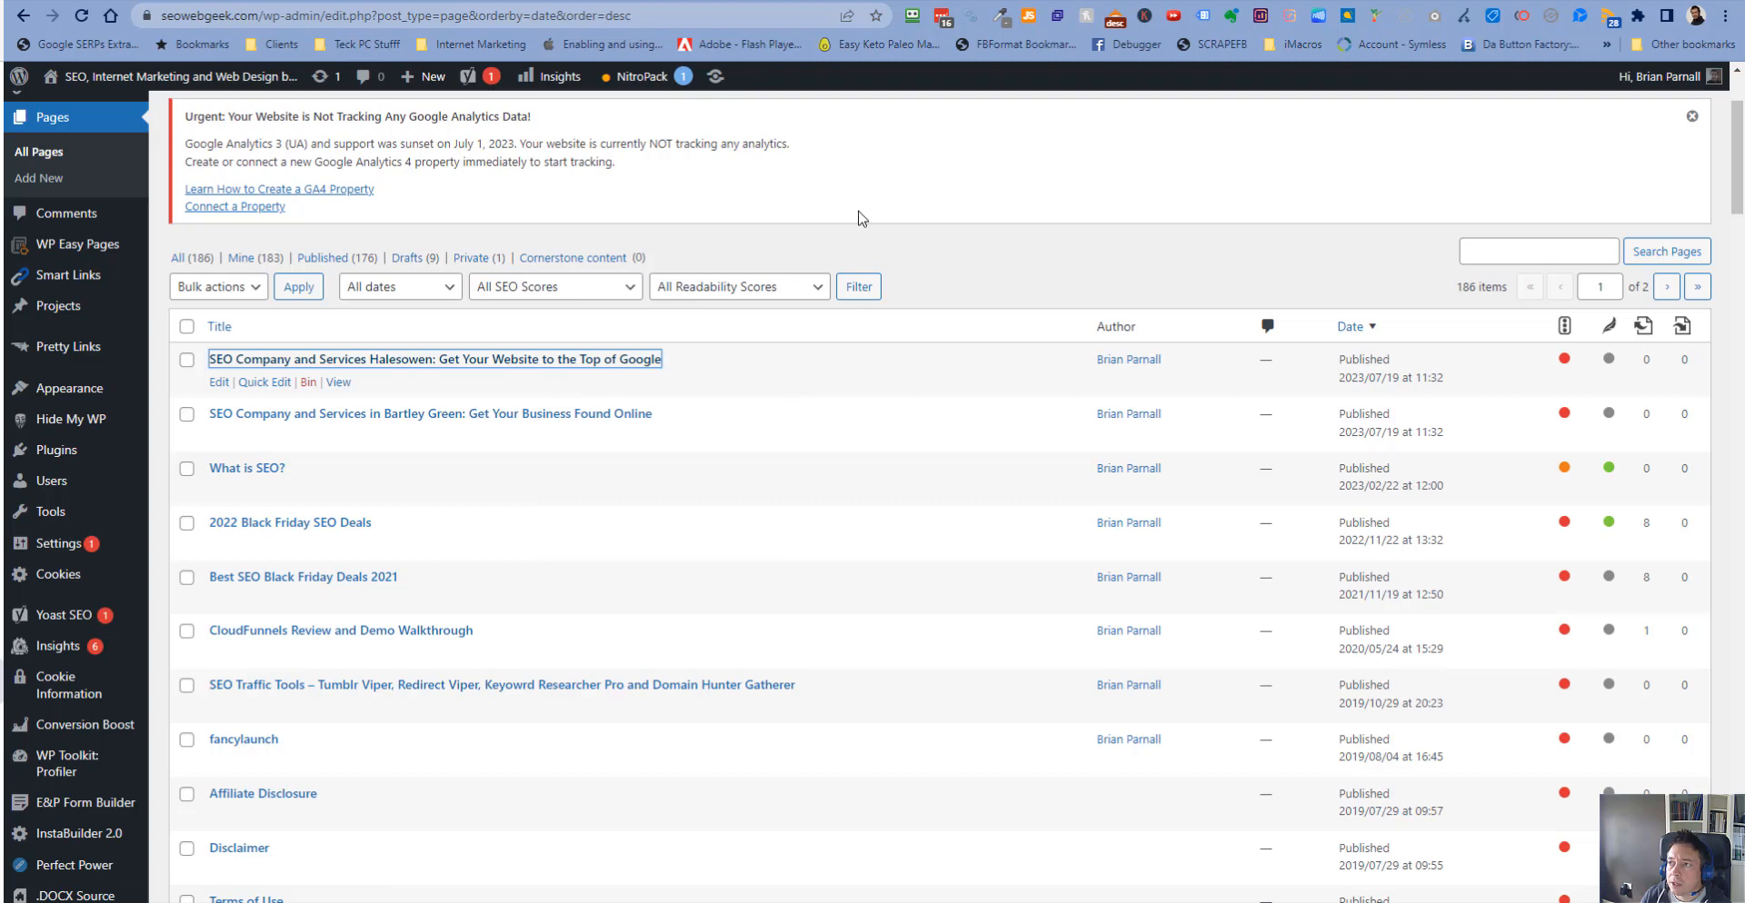
- Open the permalinks of the Bartley Green and Halesowen pages to view them live
{"action": "left_click", "coordinate": [589, 2]}
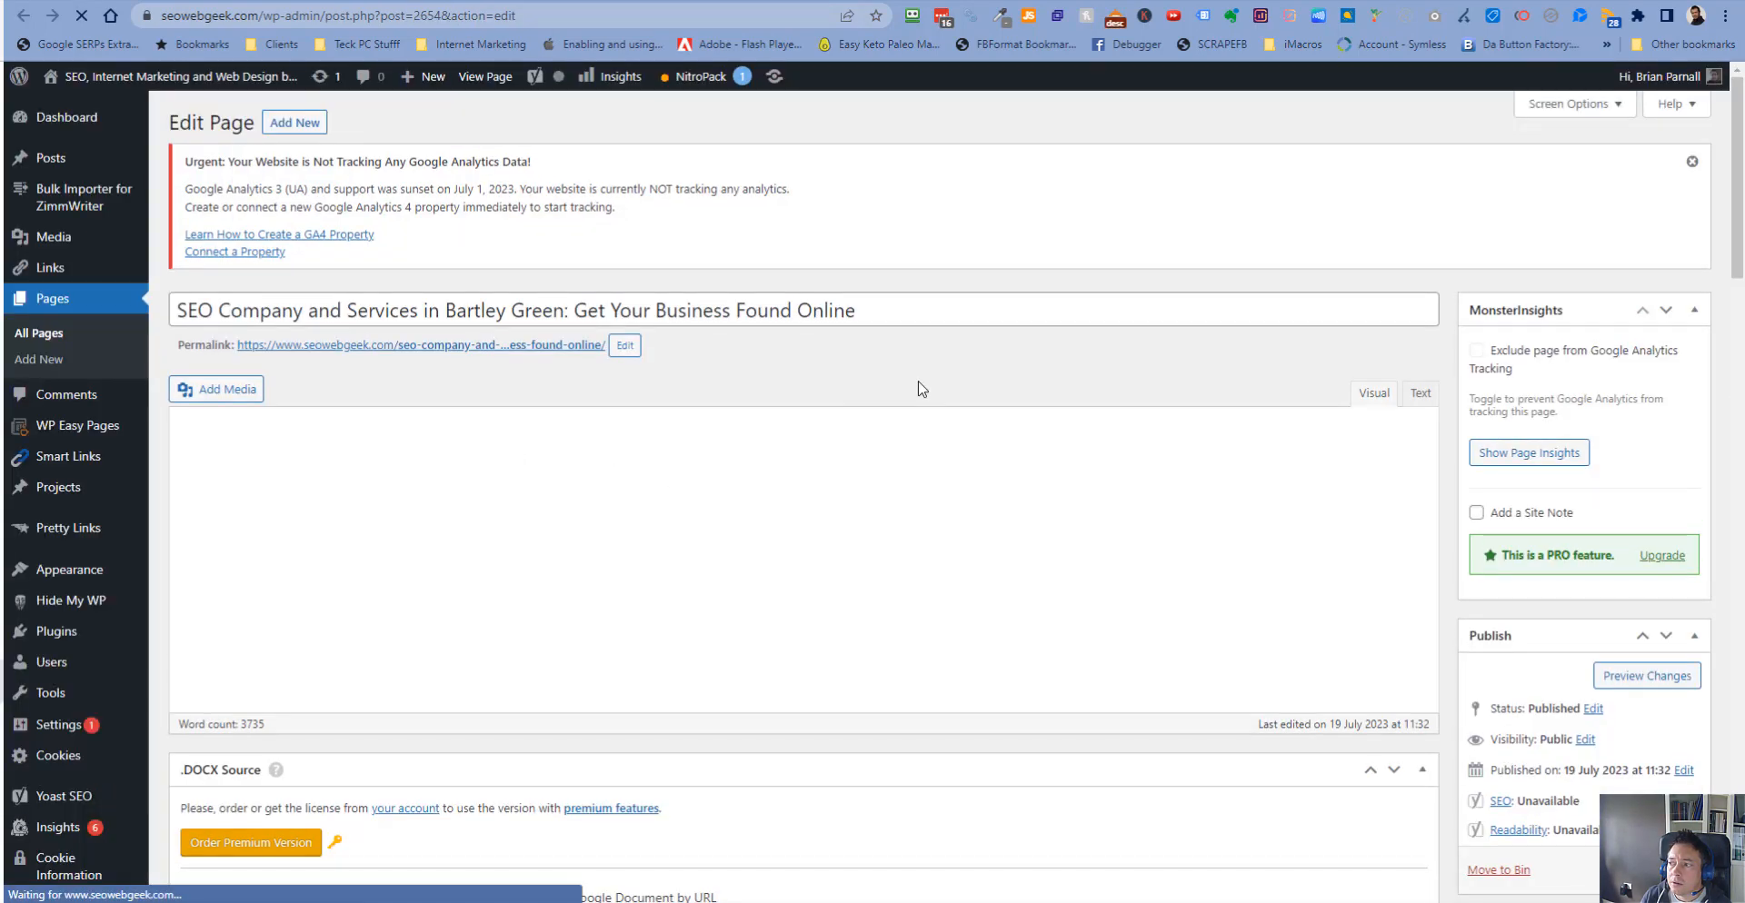
{"action": "left_click", "coordinate": [545, 347]}
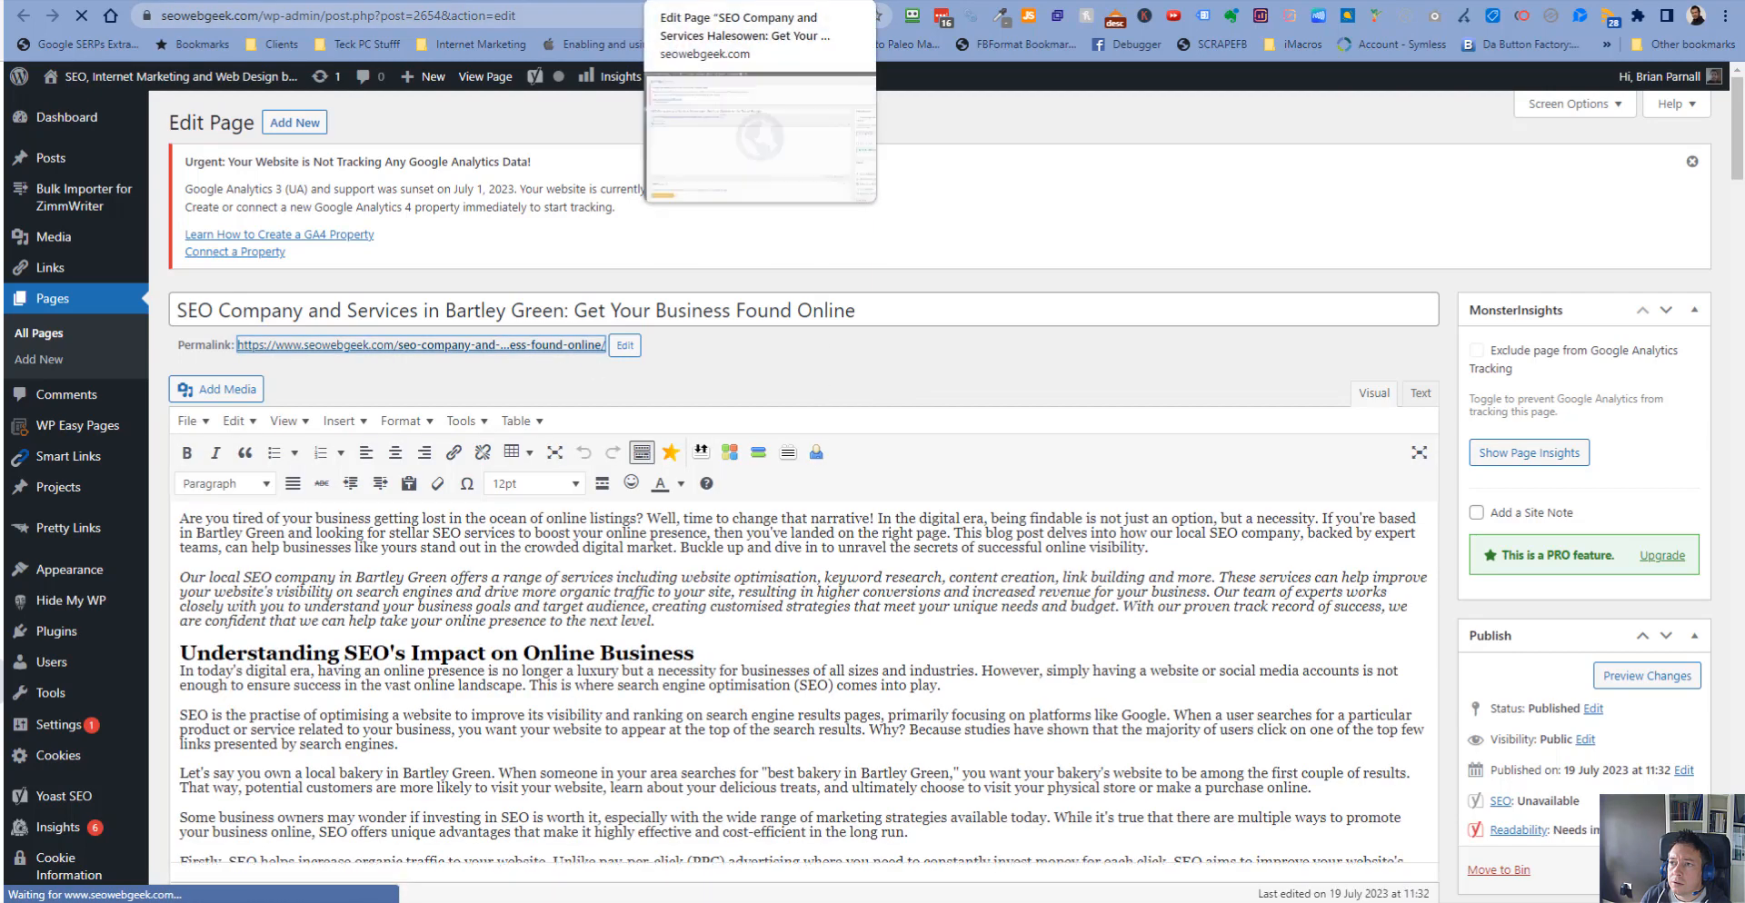
{"action": "left_click", "coordinate": [751, 2]}
{"action": "left_click", "coordinate": [553, 347]}
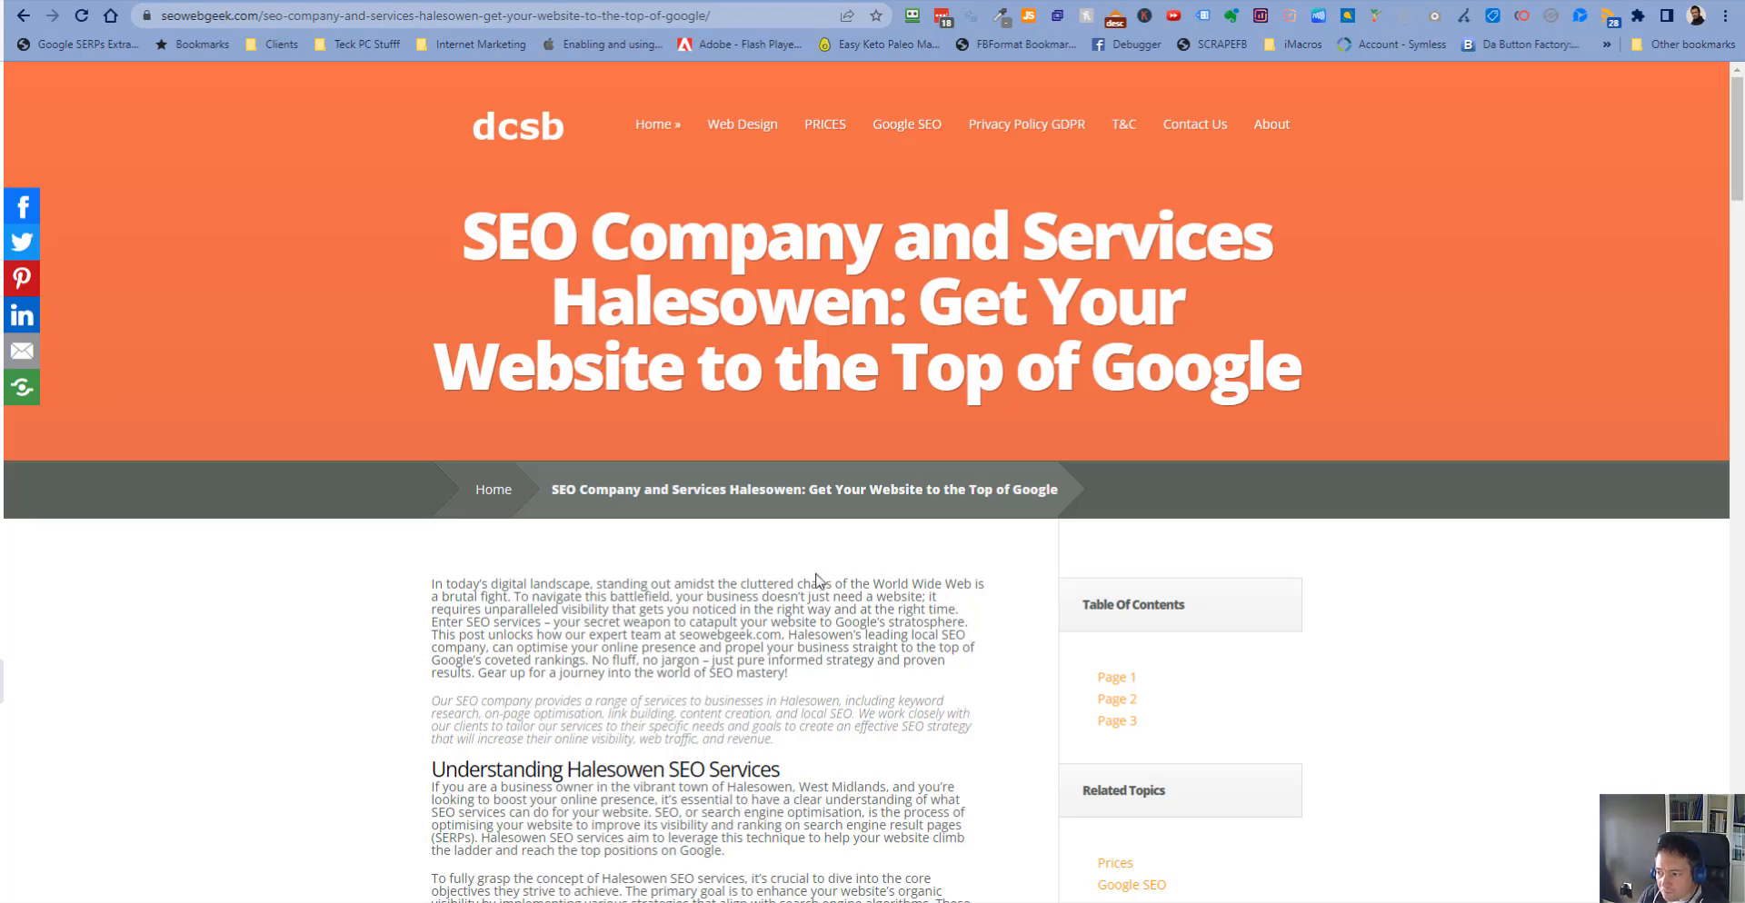
- Read through the published Halesowen page, then switch tabs to the Bartley Green page and back to Direct Add/Update
{"action": "scroll", "coordinate": [821, 582], "scroll_direction": "down", "scroll_amount": 4}
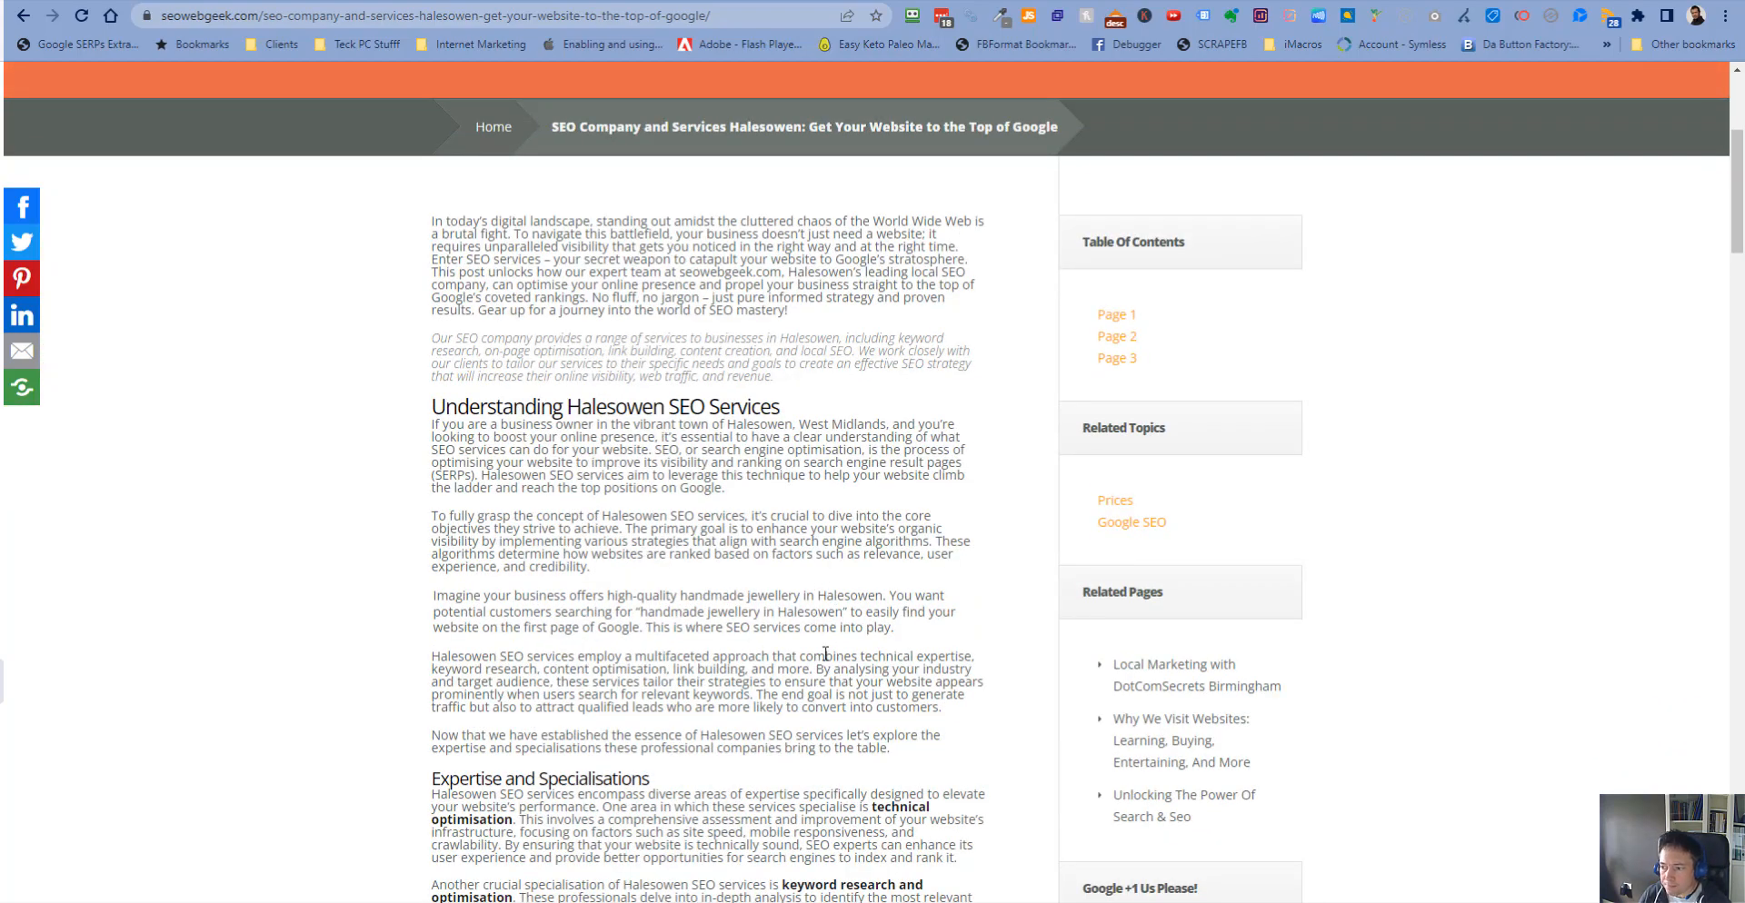
{"action": "scroll", "coordinate": [825, 654], "scroll_direction": "down", "scroll_amount": 16}
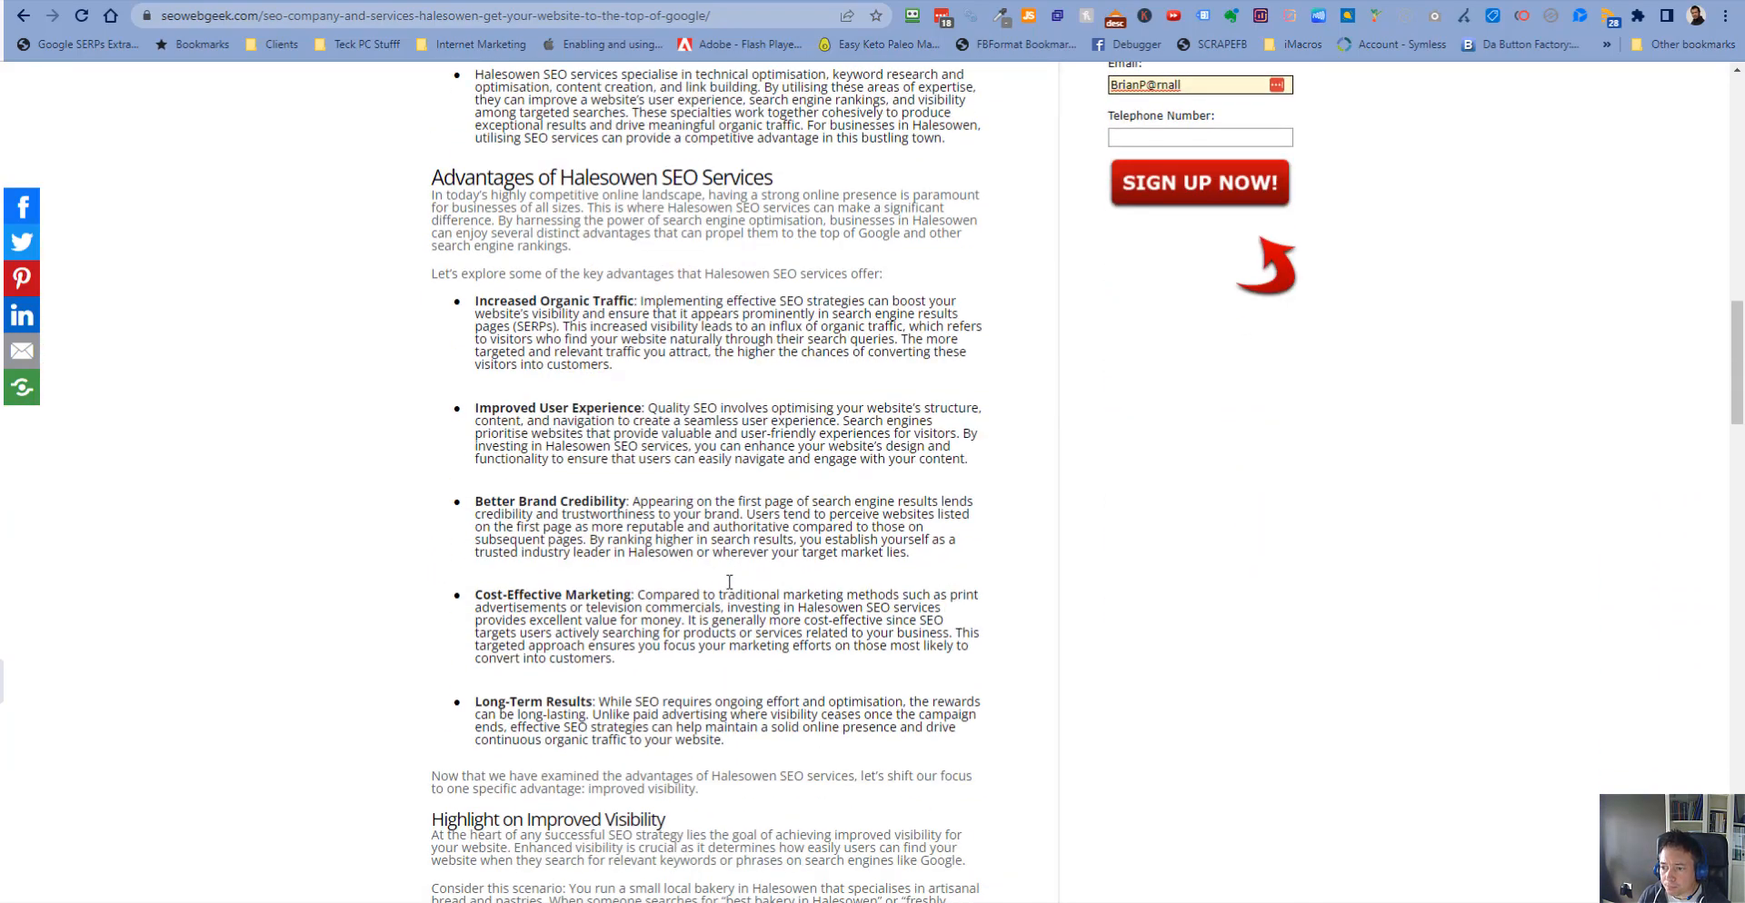
{"action": "scroll", "coordinate": [729, 581], "scroll_direction": "down", "scroll_amount": 18}
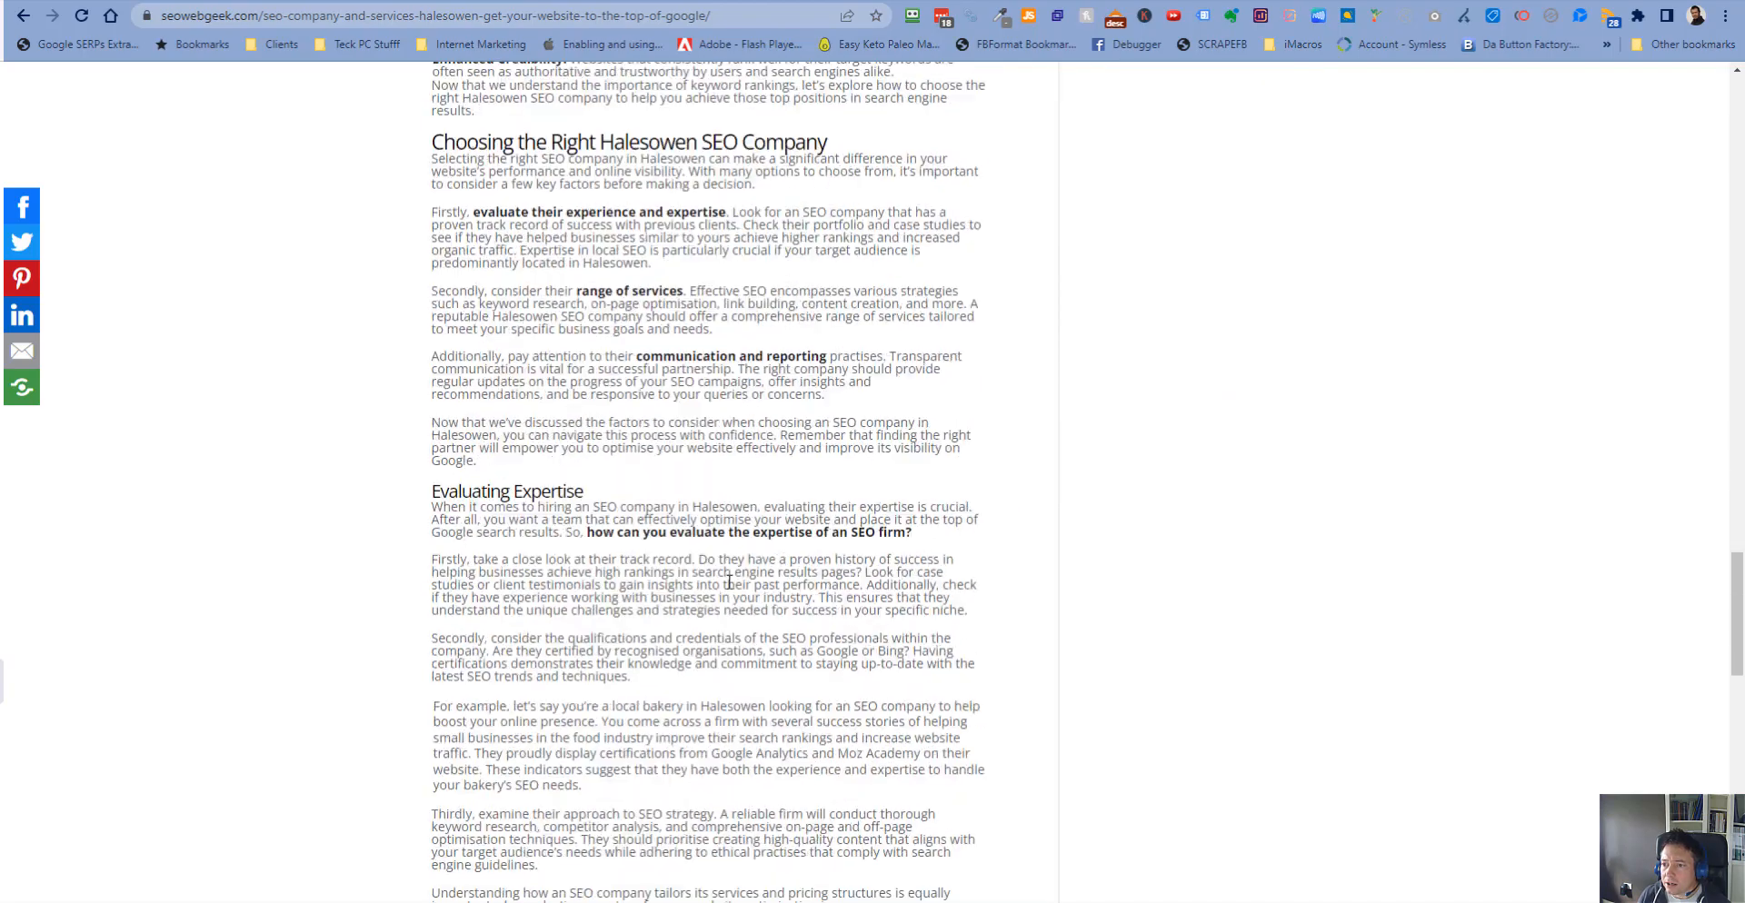
{"action": "scroll", "coordinate": [729, 582], "scroll_direction": "down", "scroll_amount": 20}
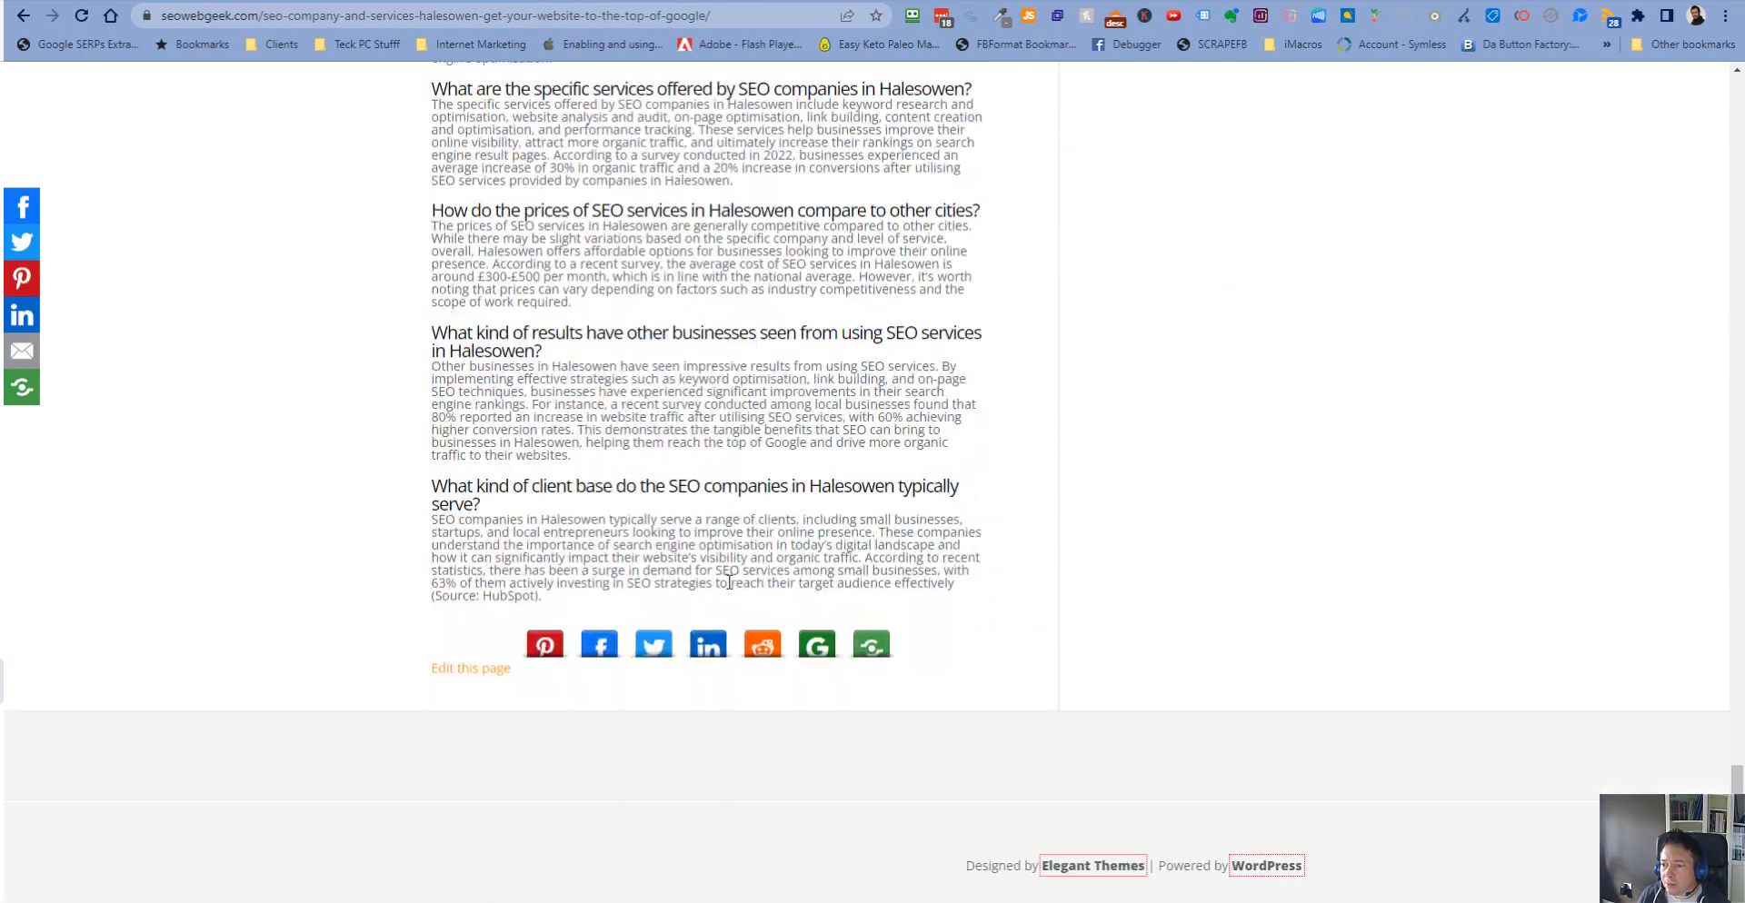
{"action": "scroll", "coordinate": [729, 581], "scroll_direction": "up", "scroll_amount": 20}
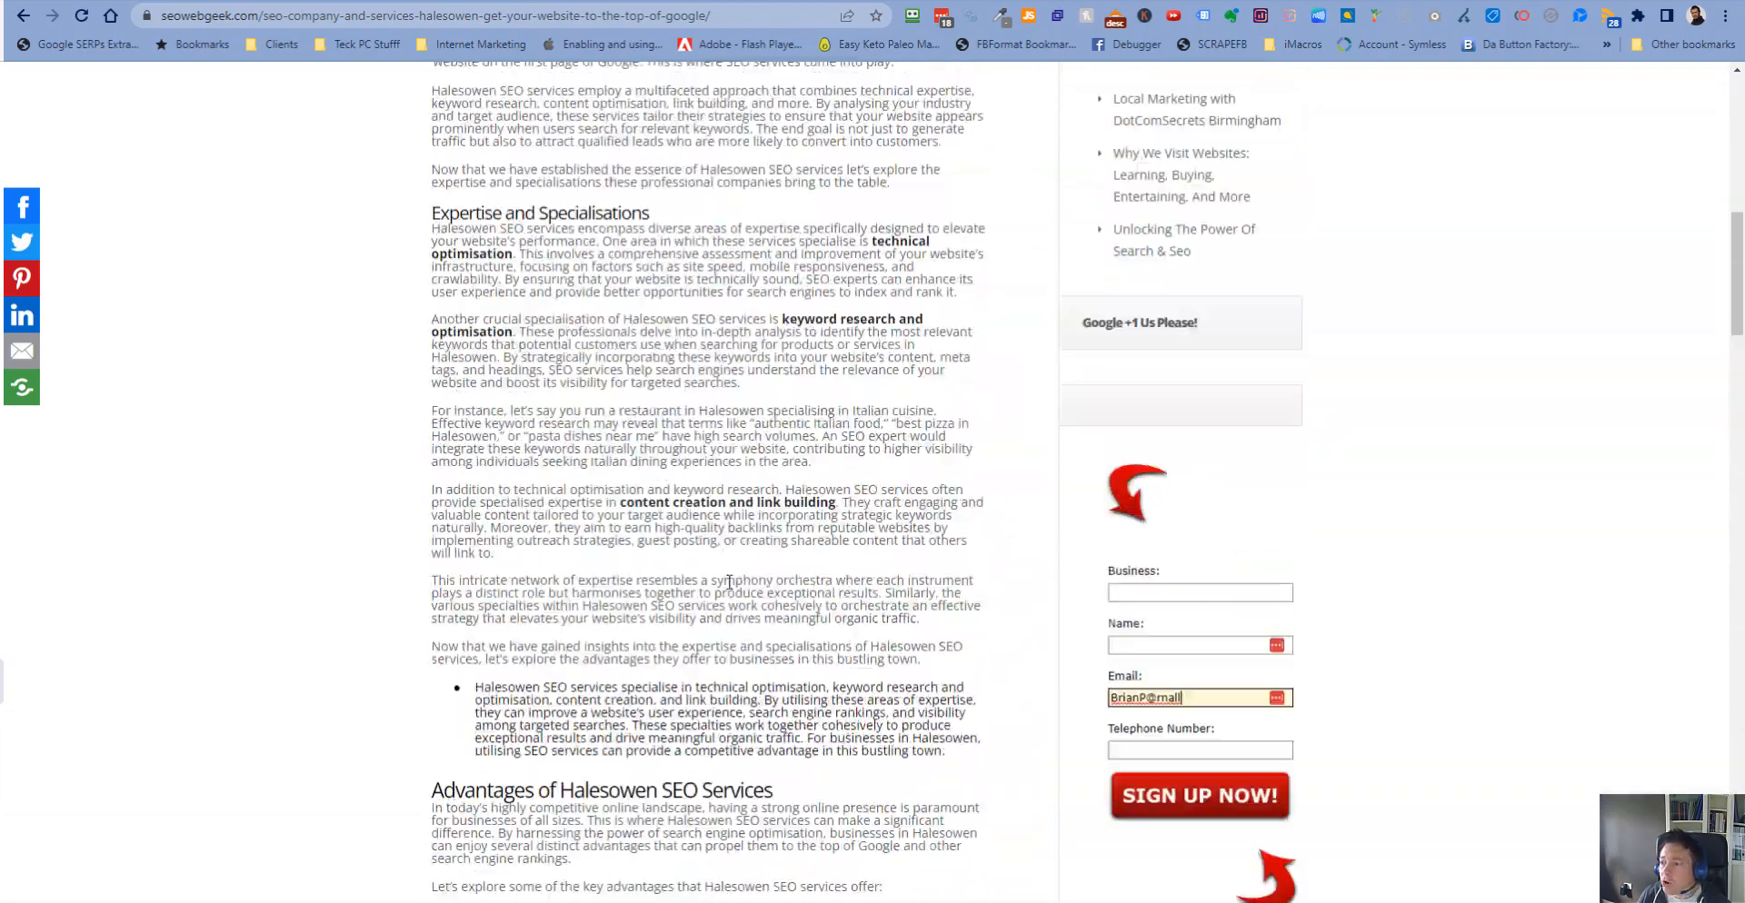
{"action": "scroll", "coordinate": [729, 581], "scroll_direction": "up", "scroll_amount": 15}
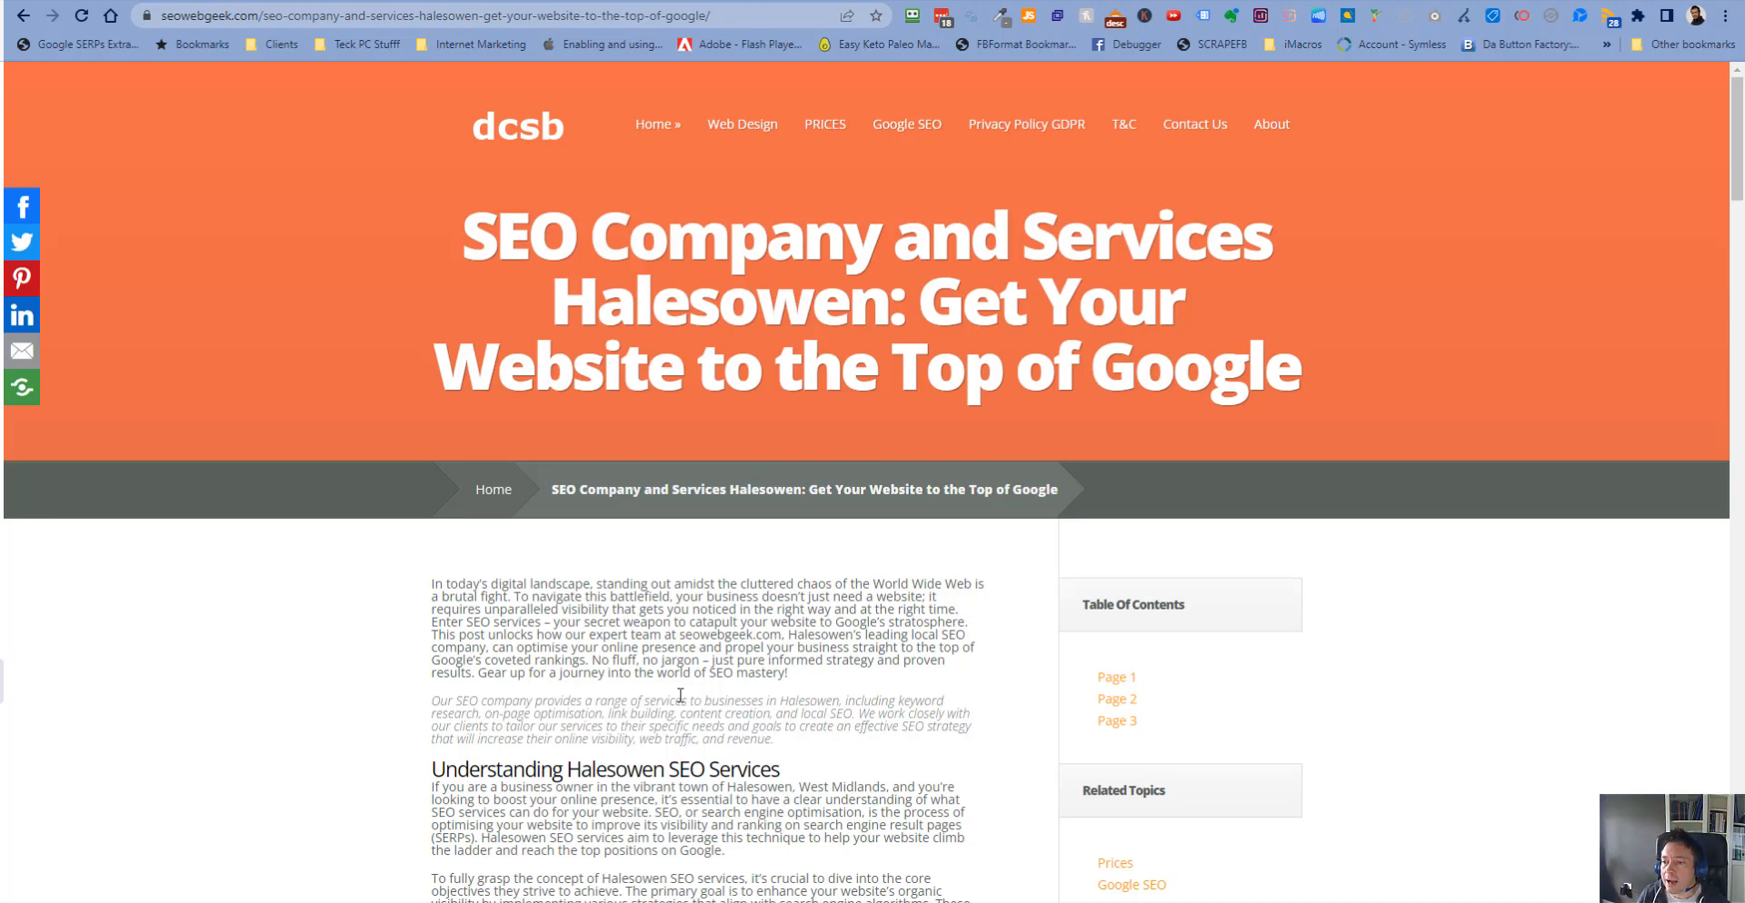
{"action": "key", "text": "ctrl+Tab"}
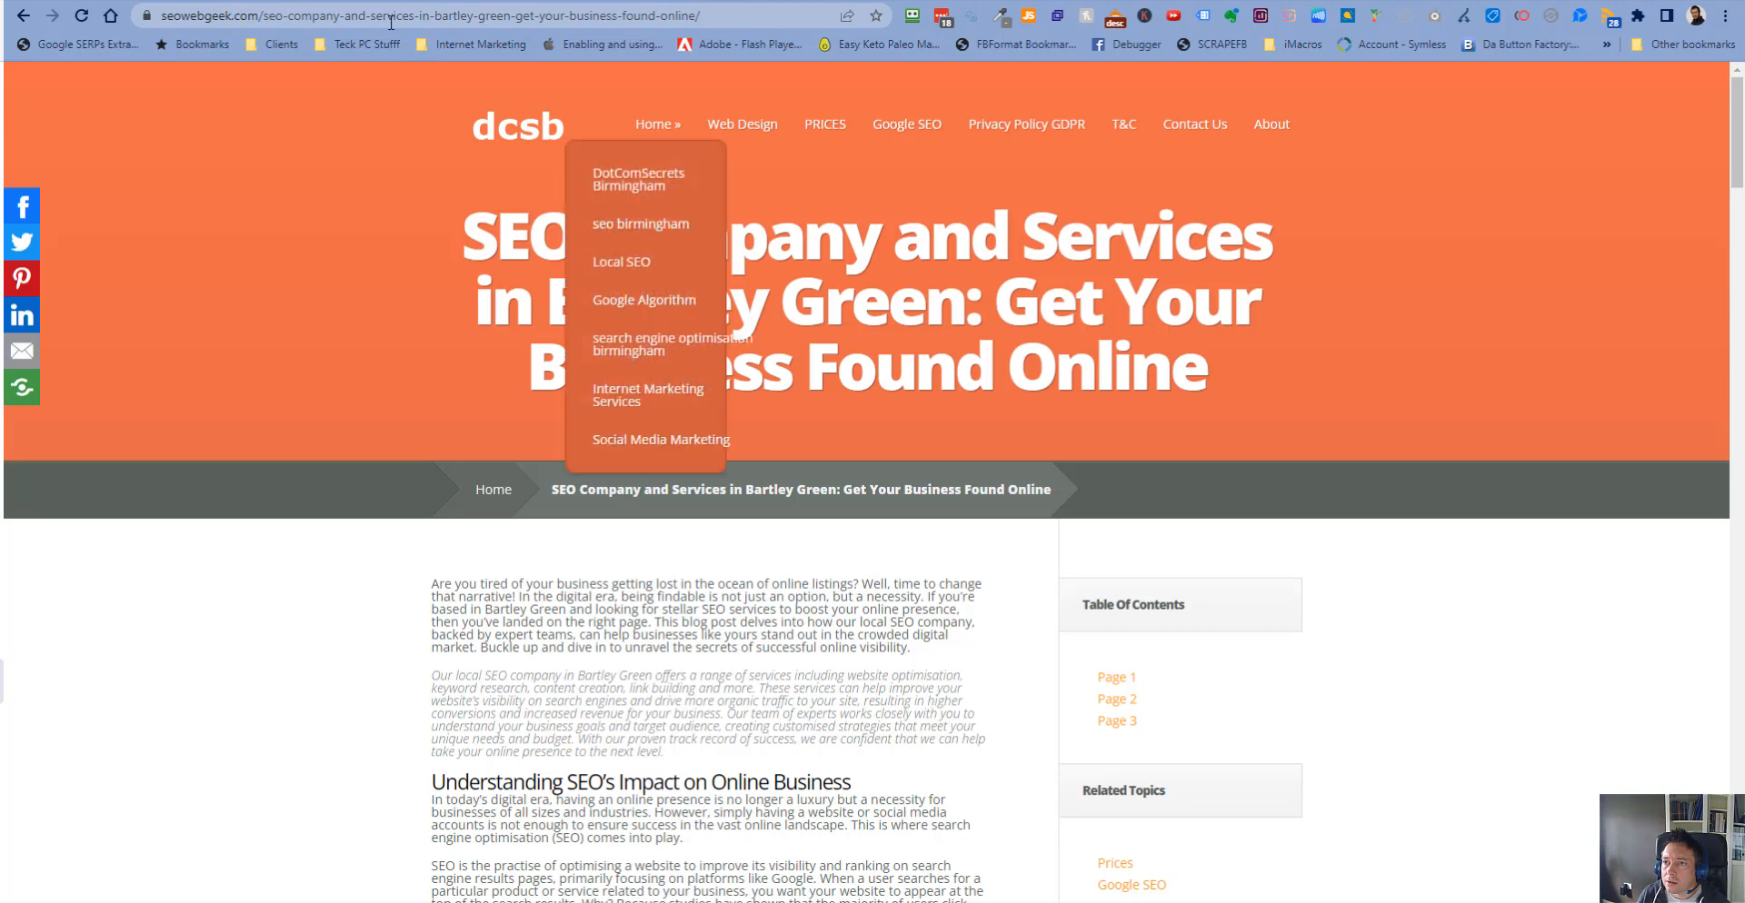
{"action": "key", "text": "ctrl+Tab"}
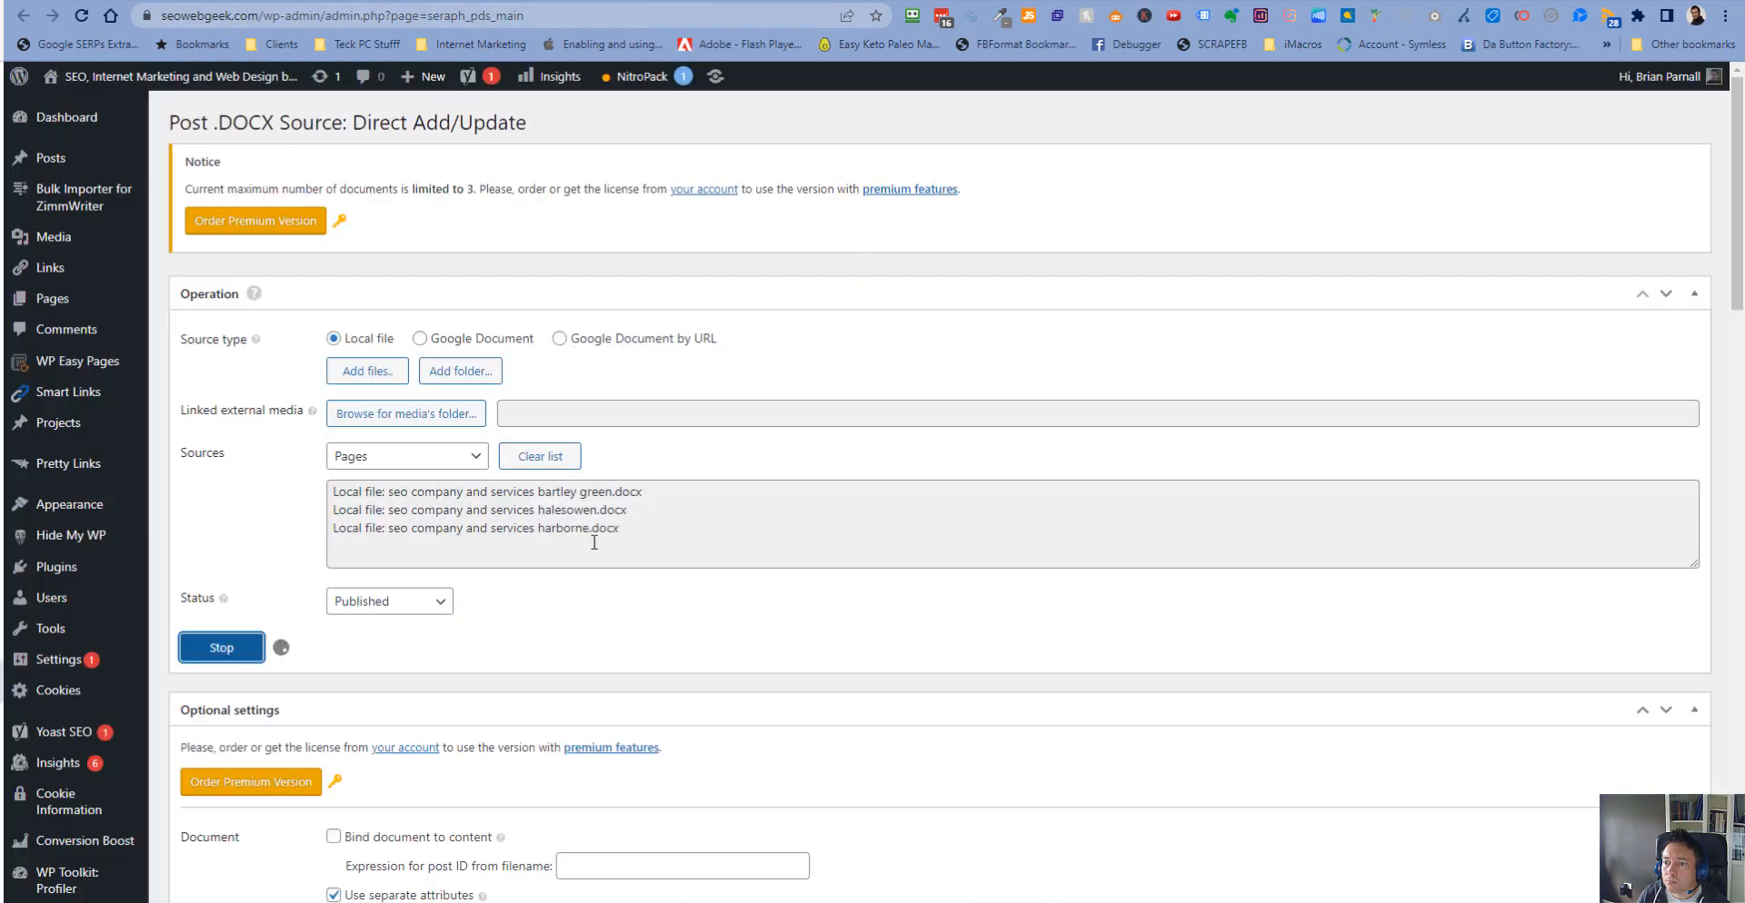
- Reload the list of all pages to show the newly imported Harborne page
{"action": "left_click", "coordinate": [136, 2]}
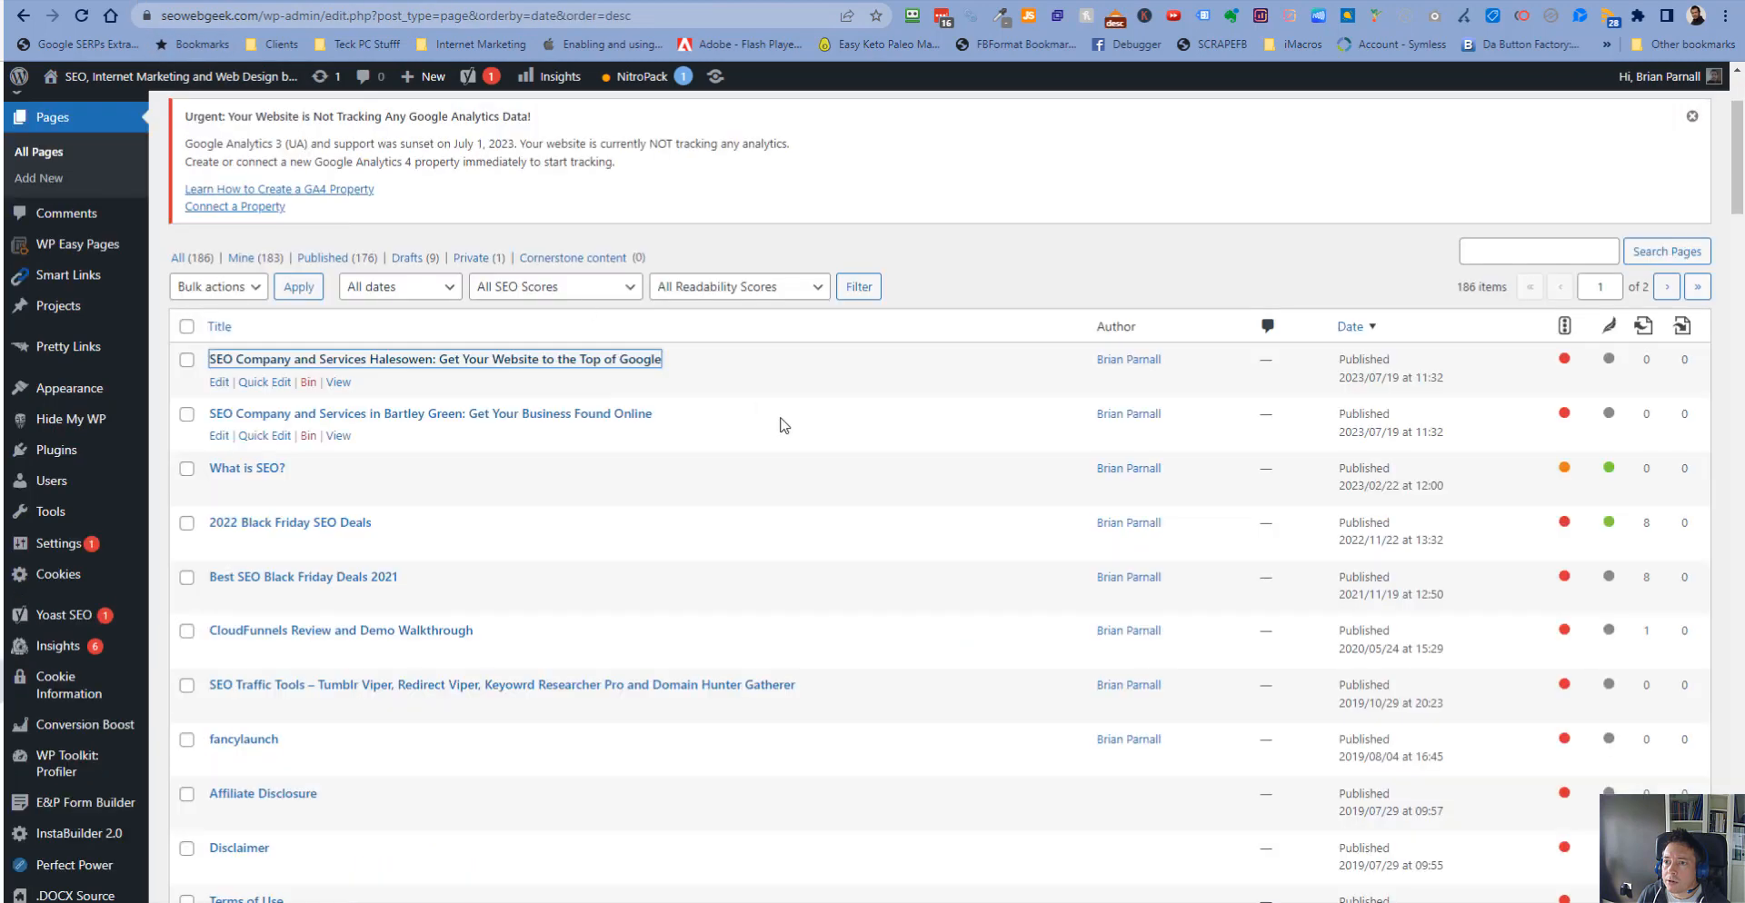
{"action": "left_click", "coordinate": [80, 17]}
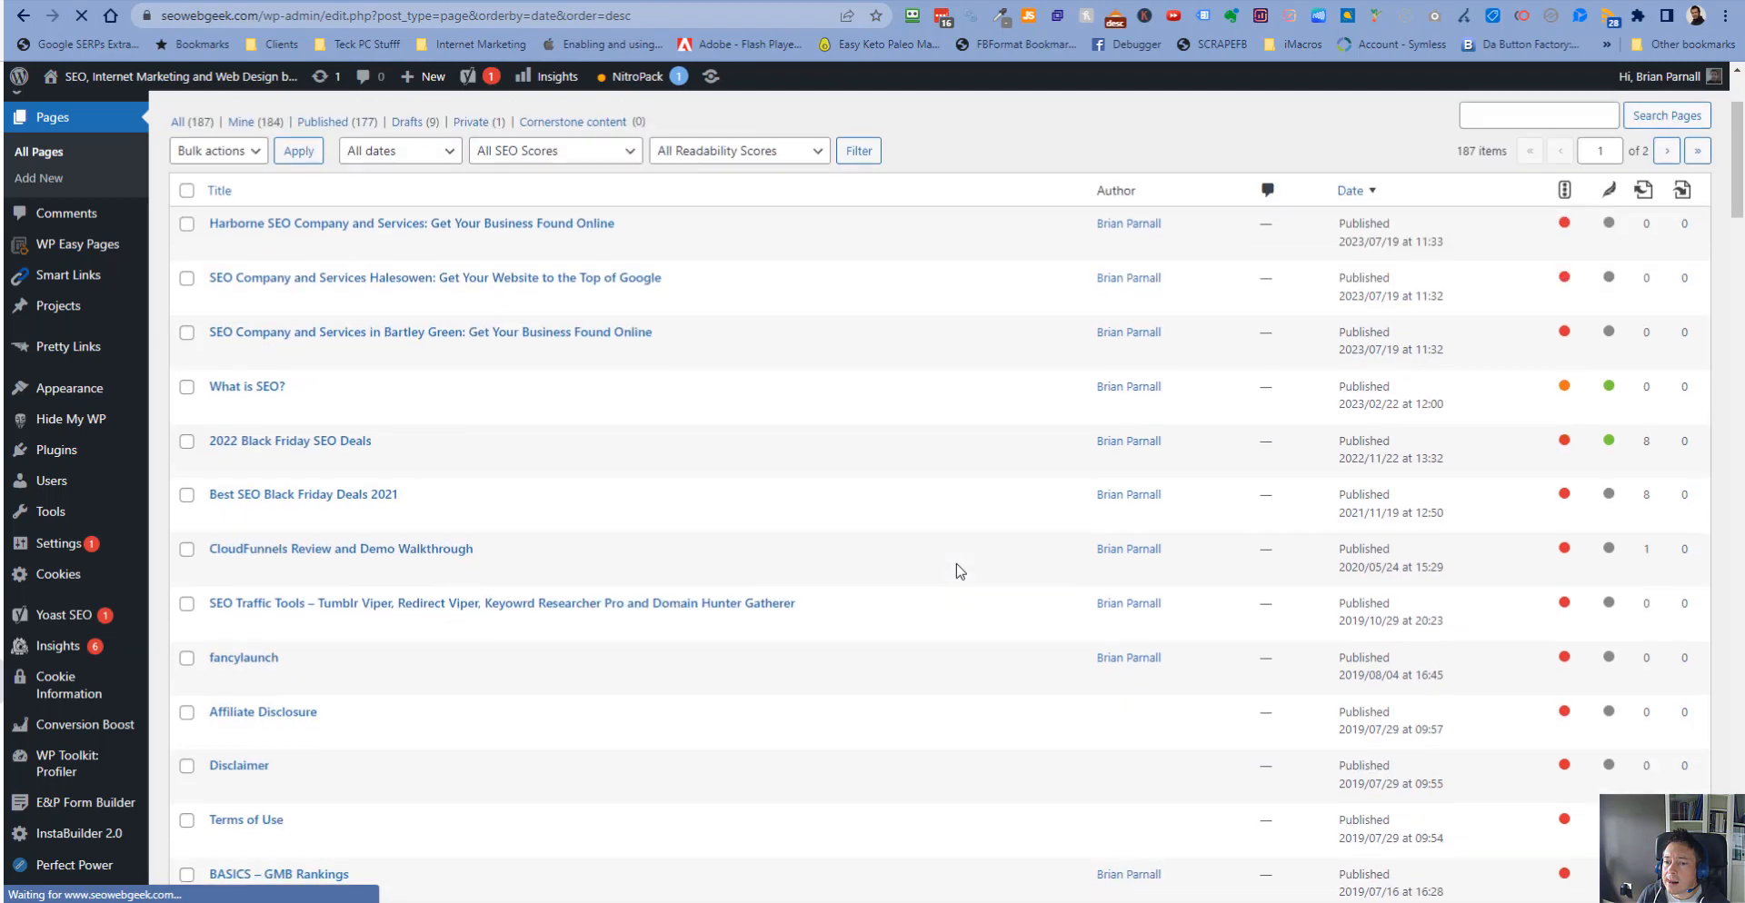
{"action": "scroll", "coordinate": [450, 318], "scroll_direction": "up", "scroll_amount": 1}
{"action": "scroll", "coordinate": [442, 307], "scroll_direction": "up", "scroll_amount": 1}
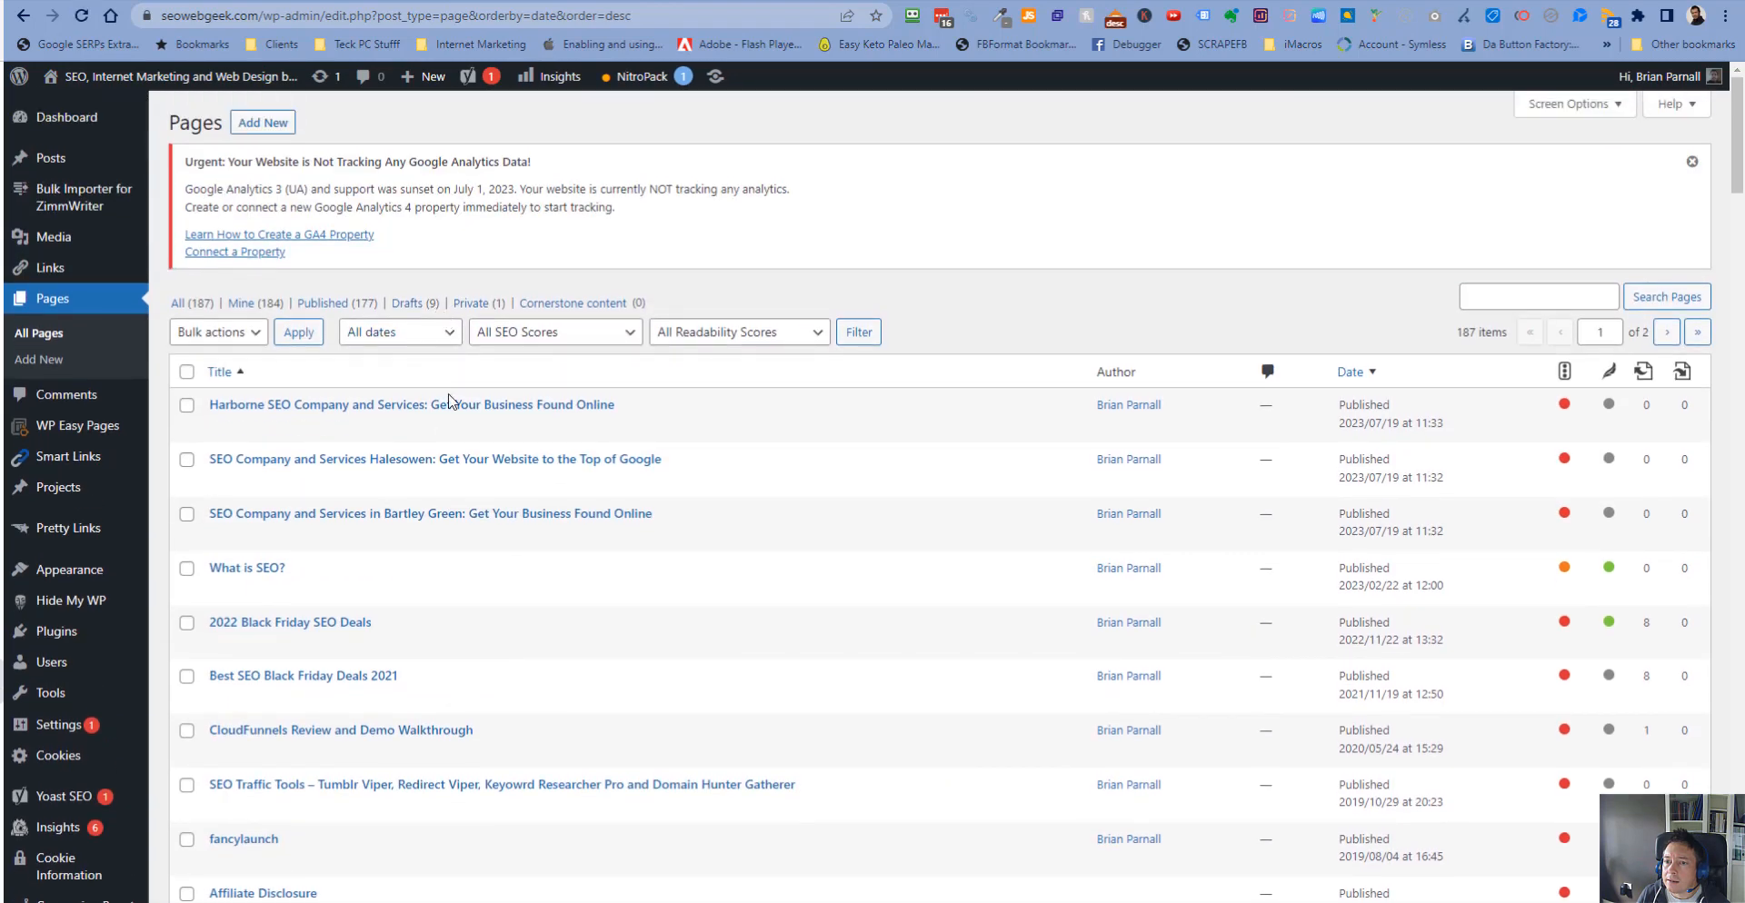
- Open the Harborne SEO page's editor in a new tab to review it, then return to Direct Add/Update
{"action": "right_click", "coordinate": [465, 411]}
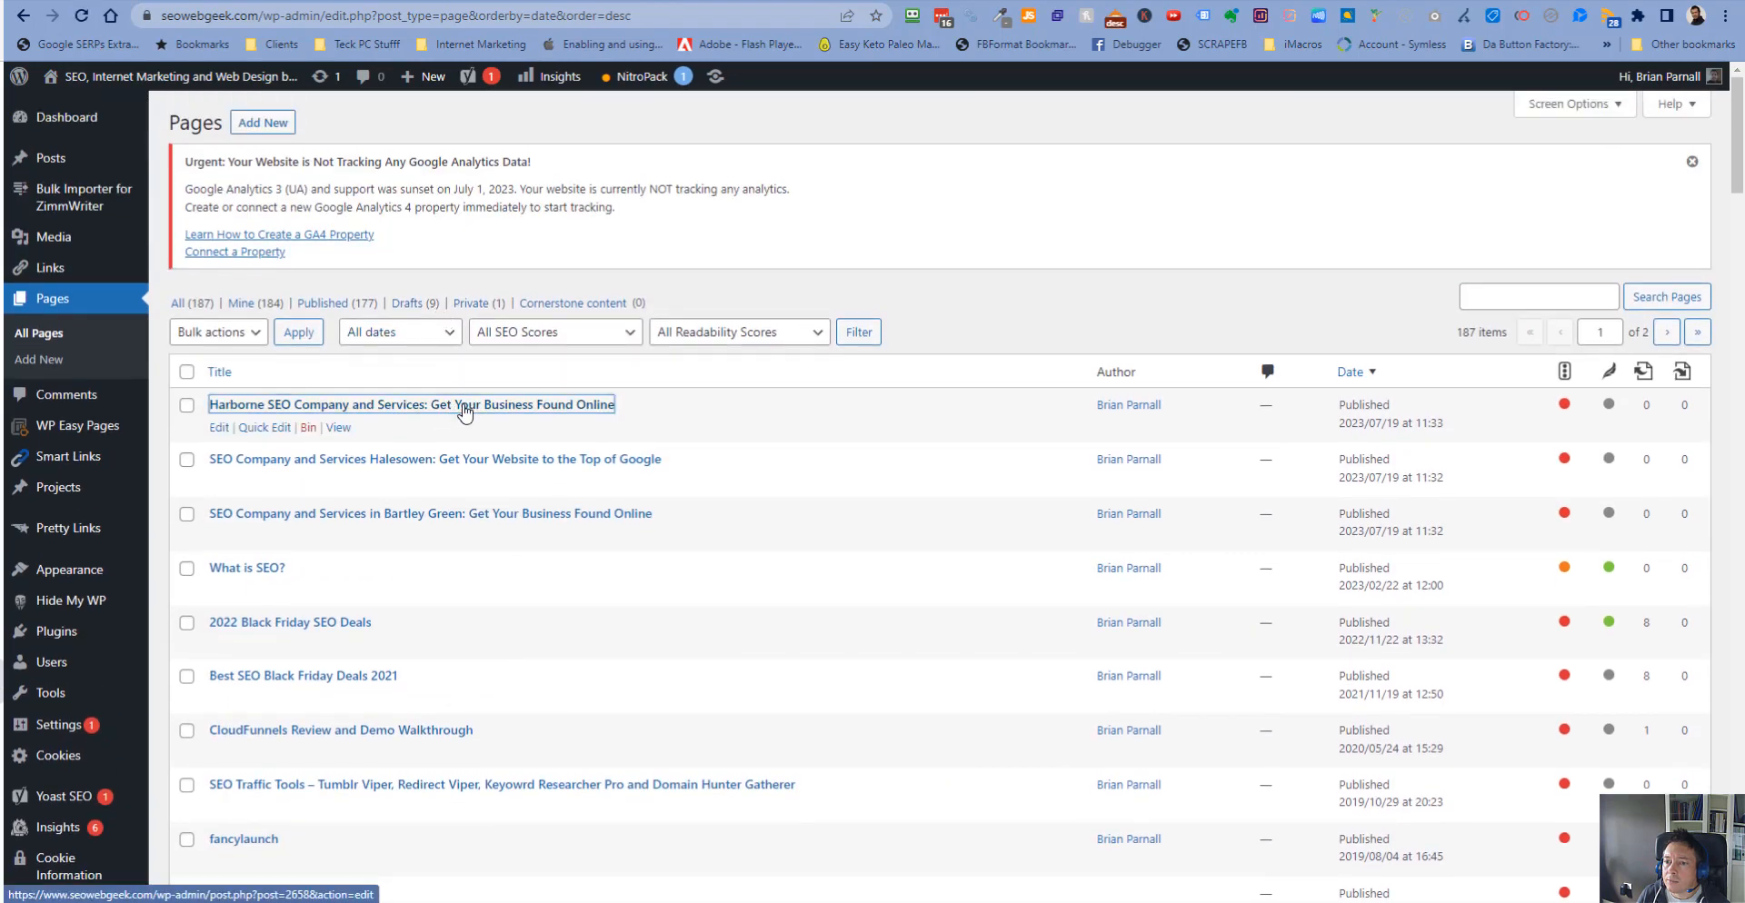
{"action": "left_click", "coordinate": [518, 424]}
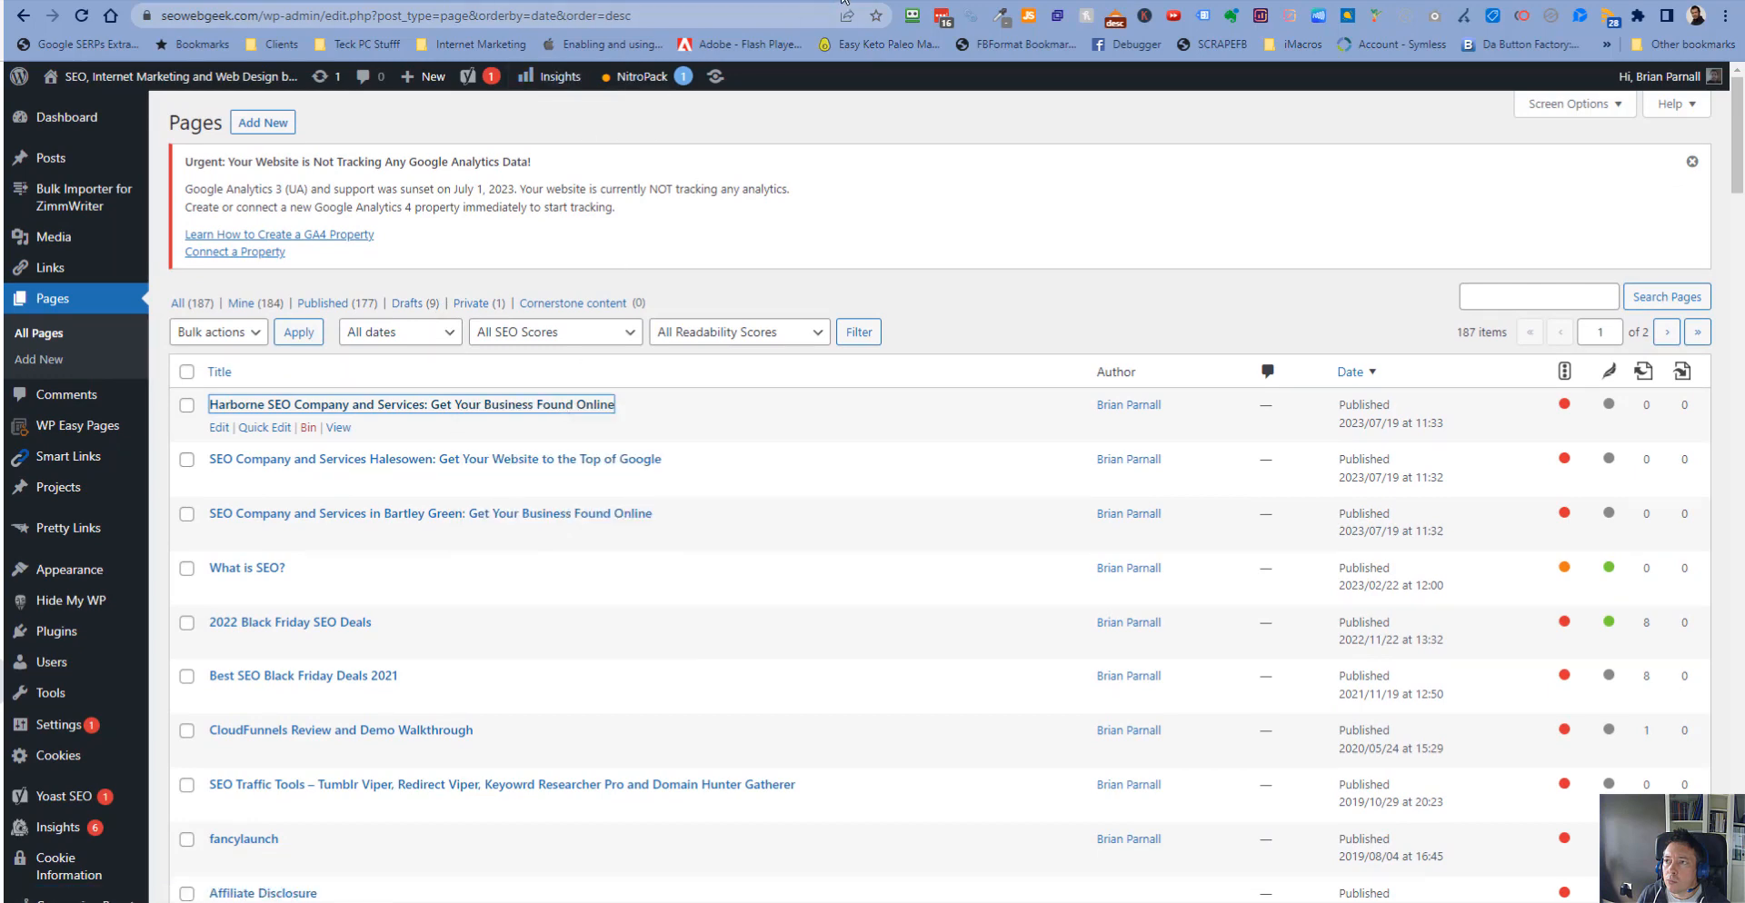
{"action": "left_click", "coordinate": [843, 3]}
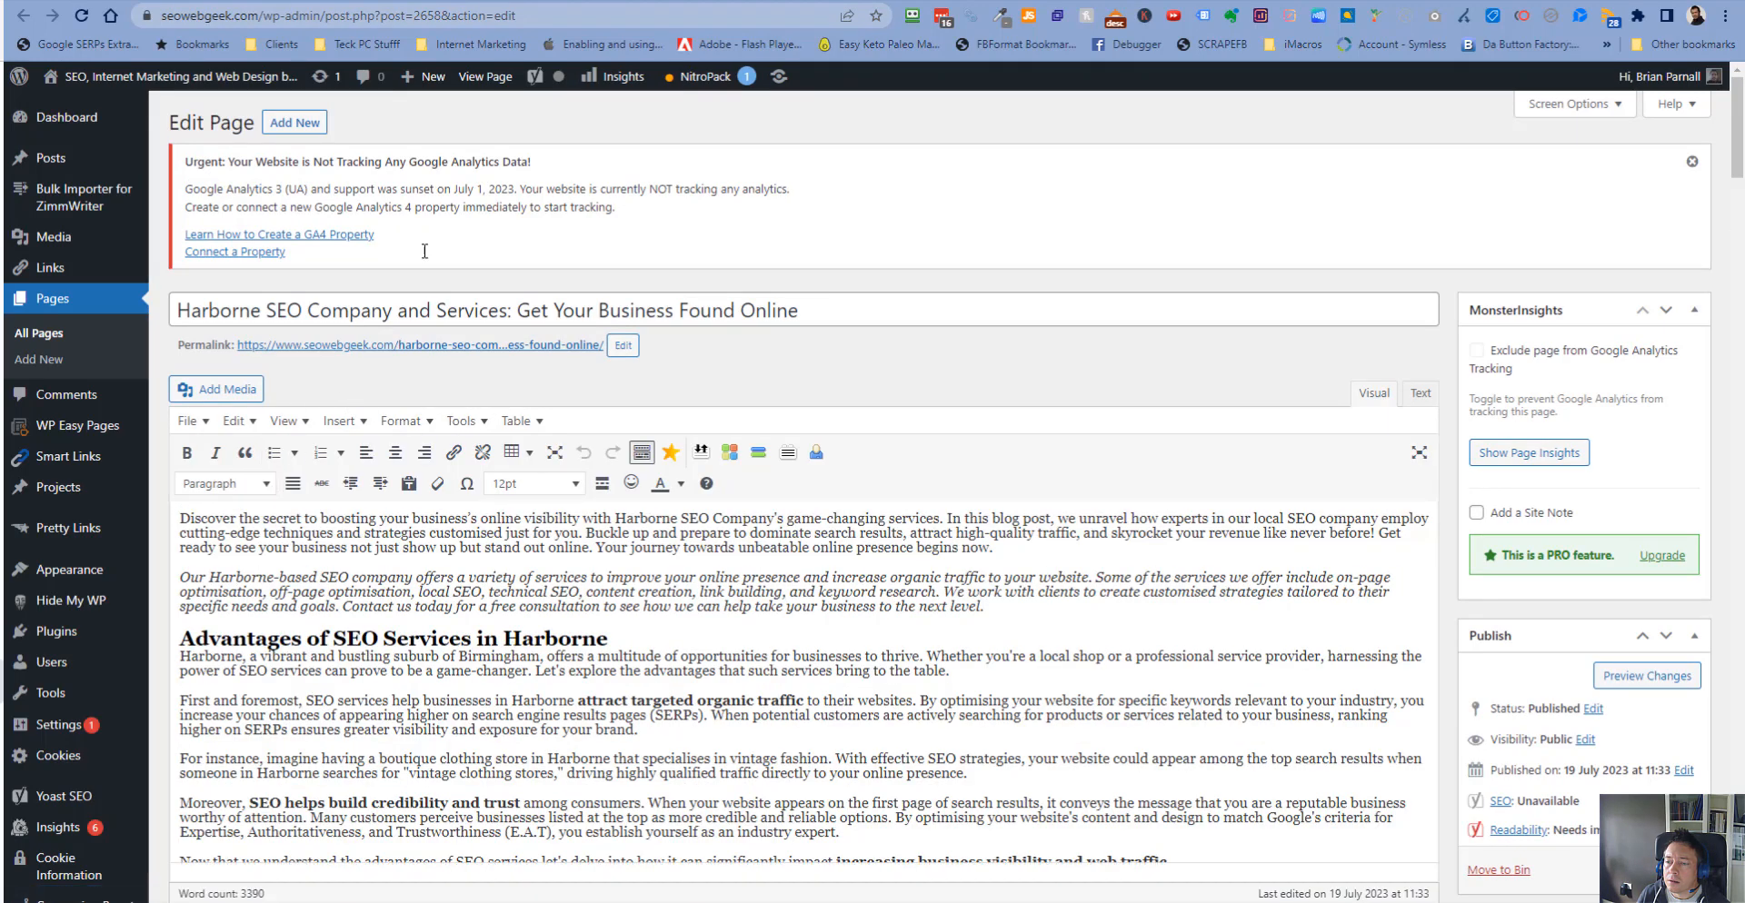
{"action": "left_click", "coordinate": [581, 2]}
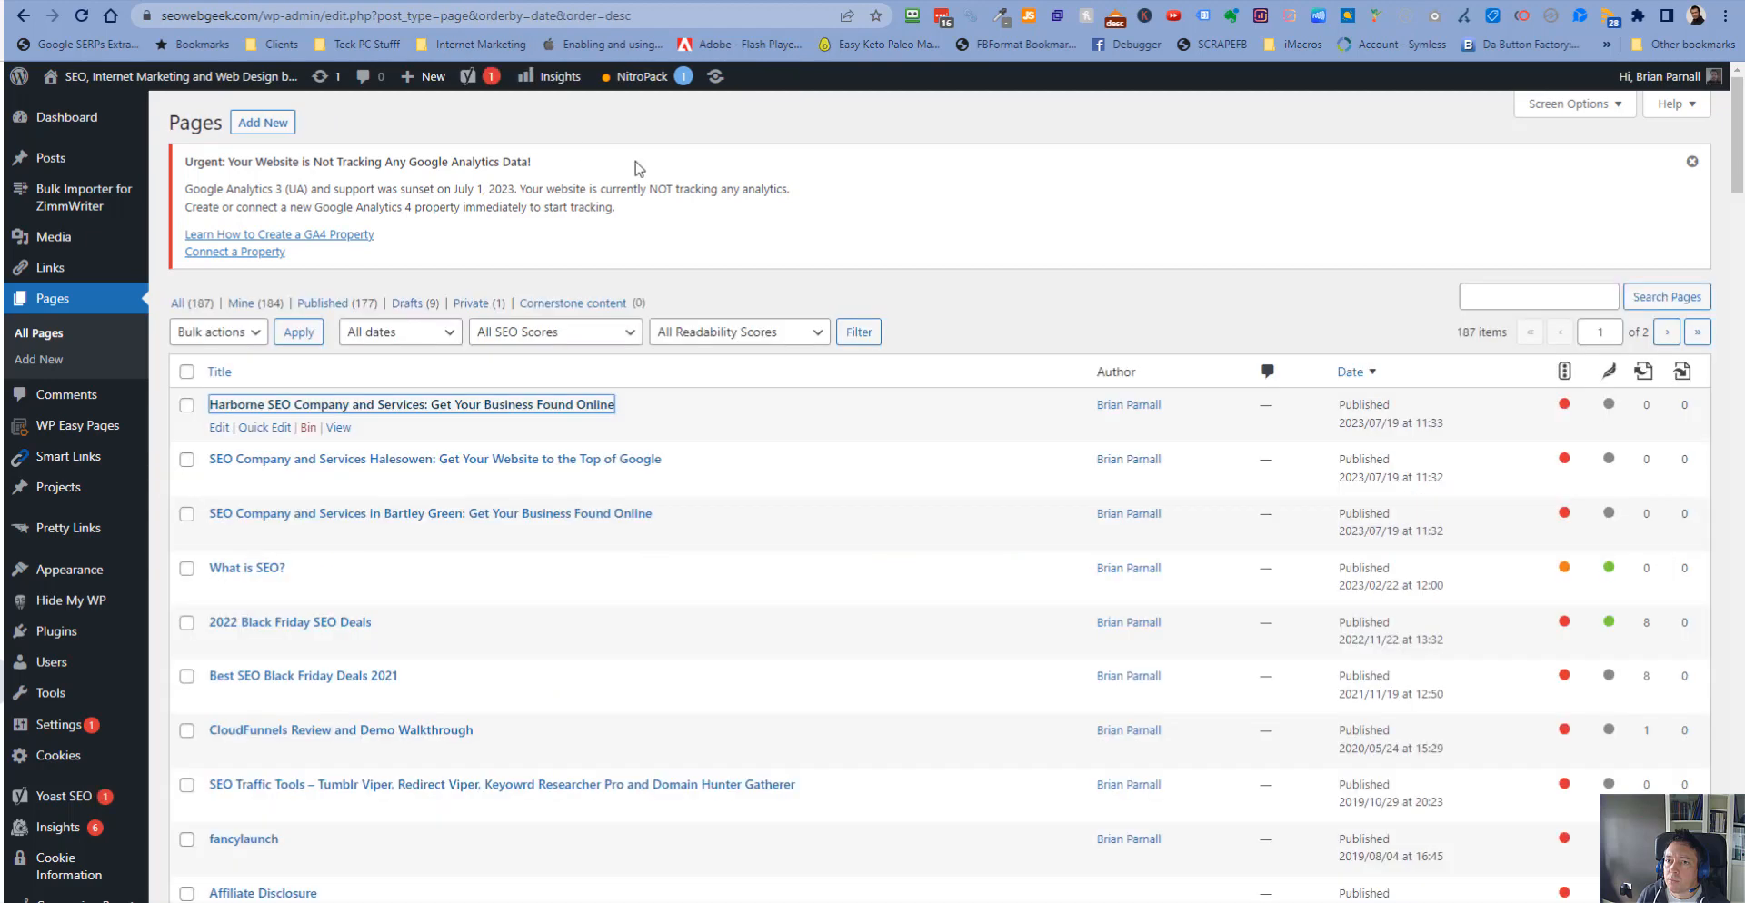
{"action": "left_click", "coordinate": [381, 2]}
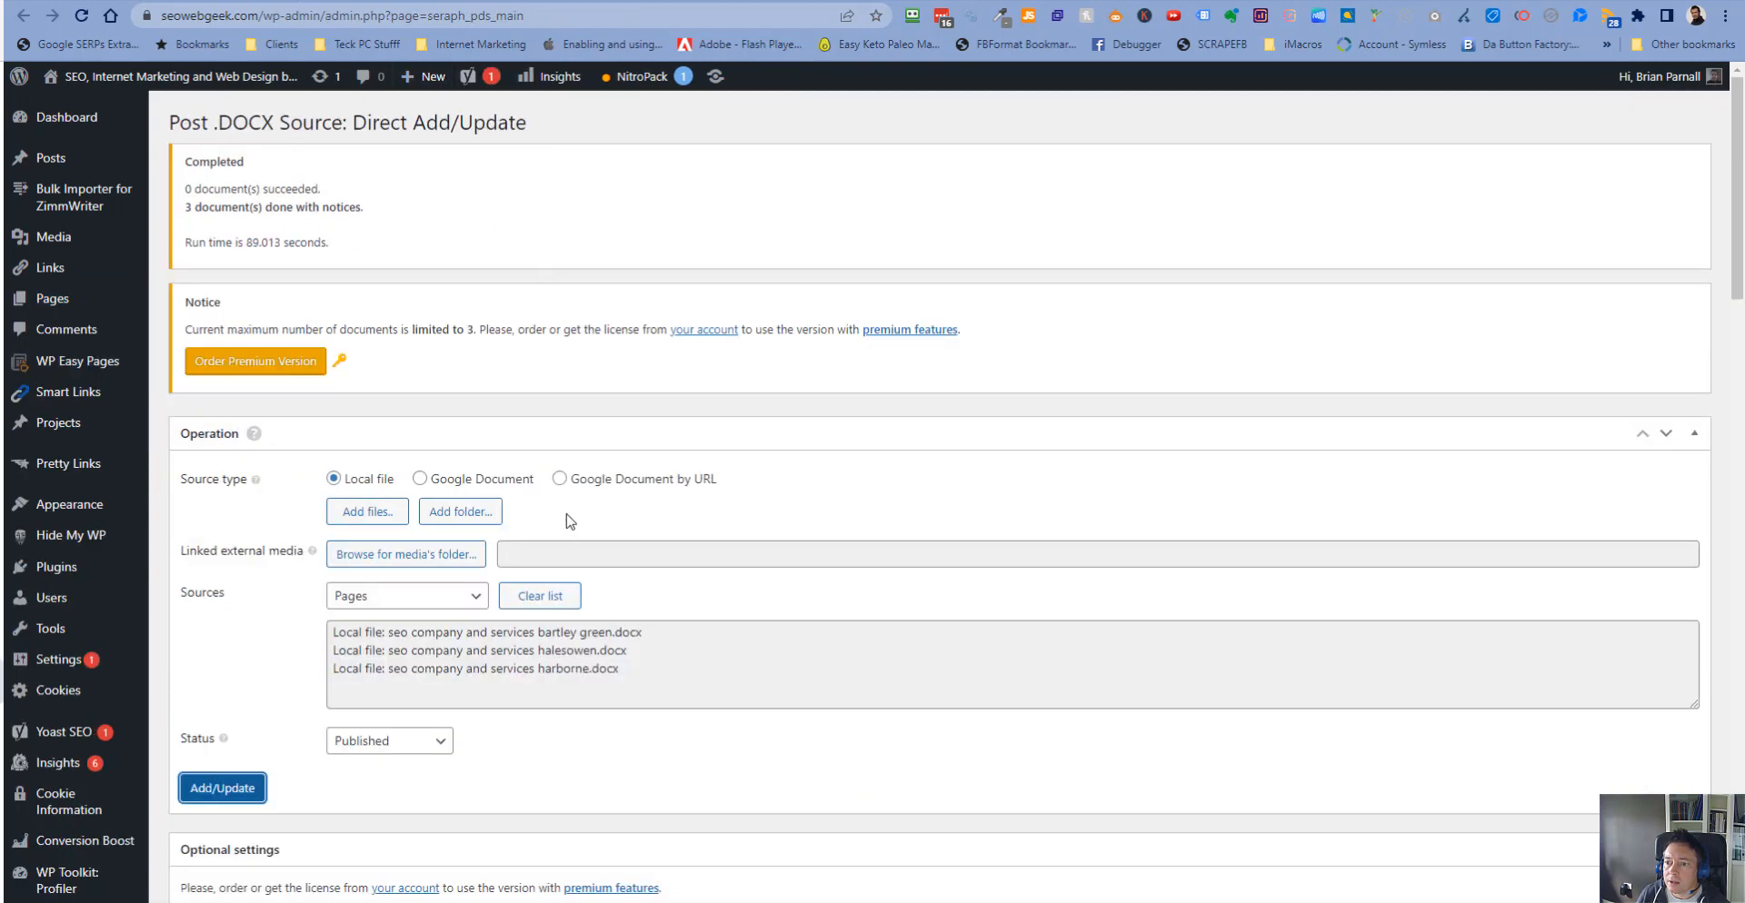
- Replace the sources with seo company and services oldbury.docx and quinton.docx and run Add/Update as published pages
{"action": "left_click", "coordinate": [378, 512]}
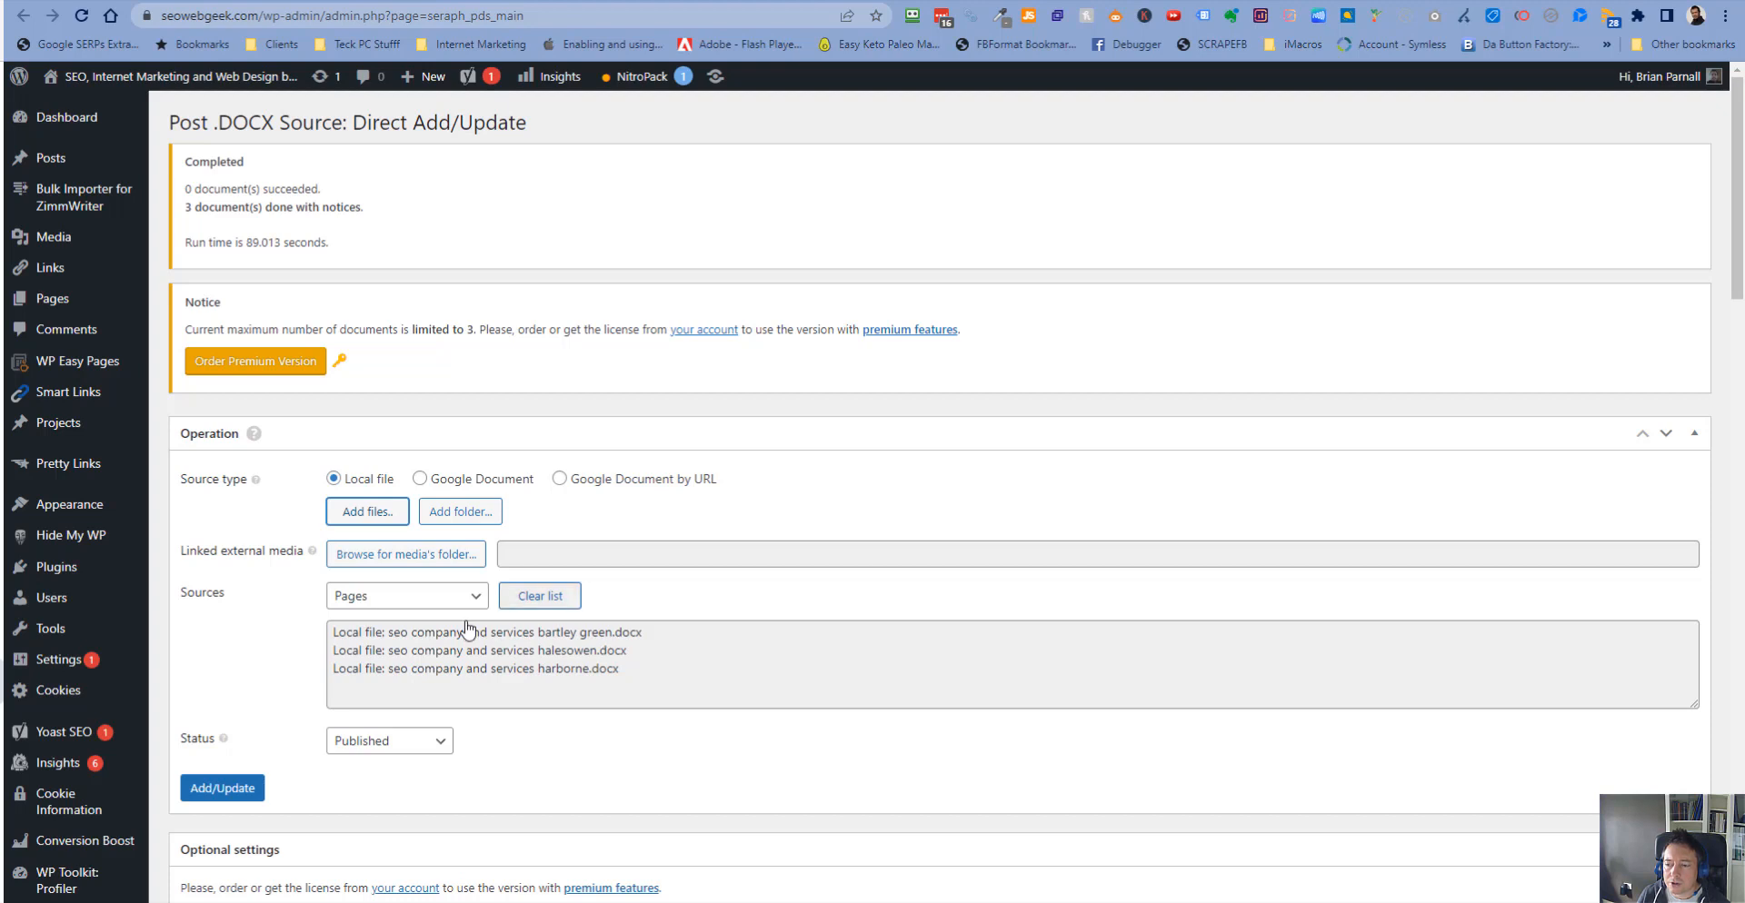
{"action": "left_click", "coordinate": [552, 598]}
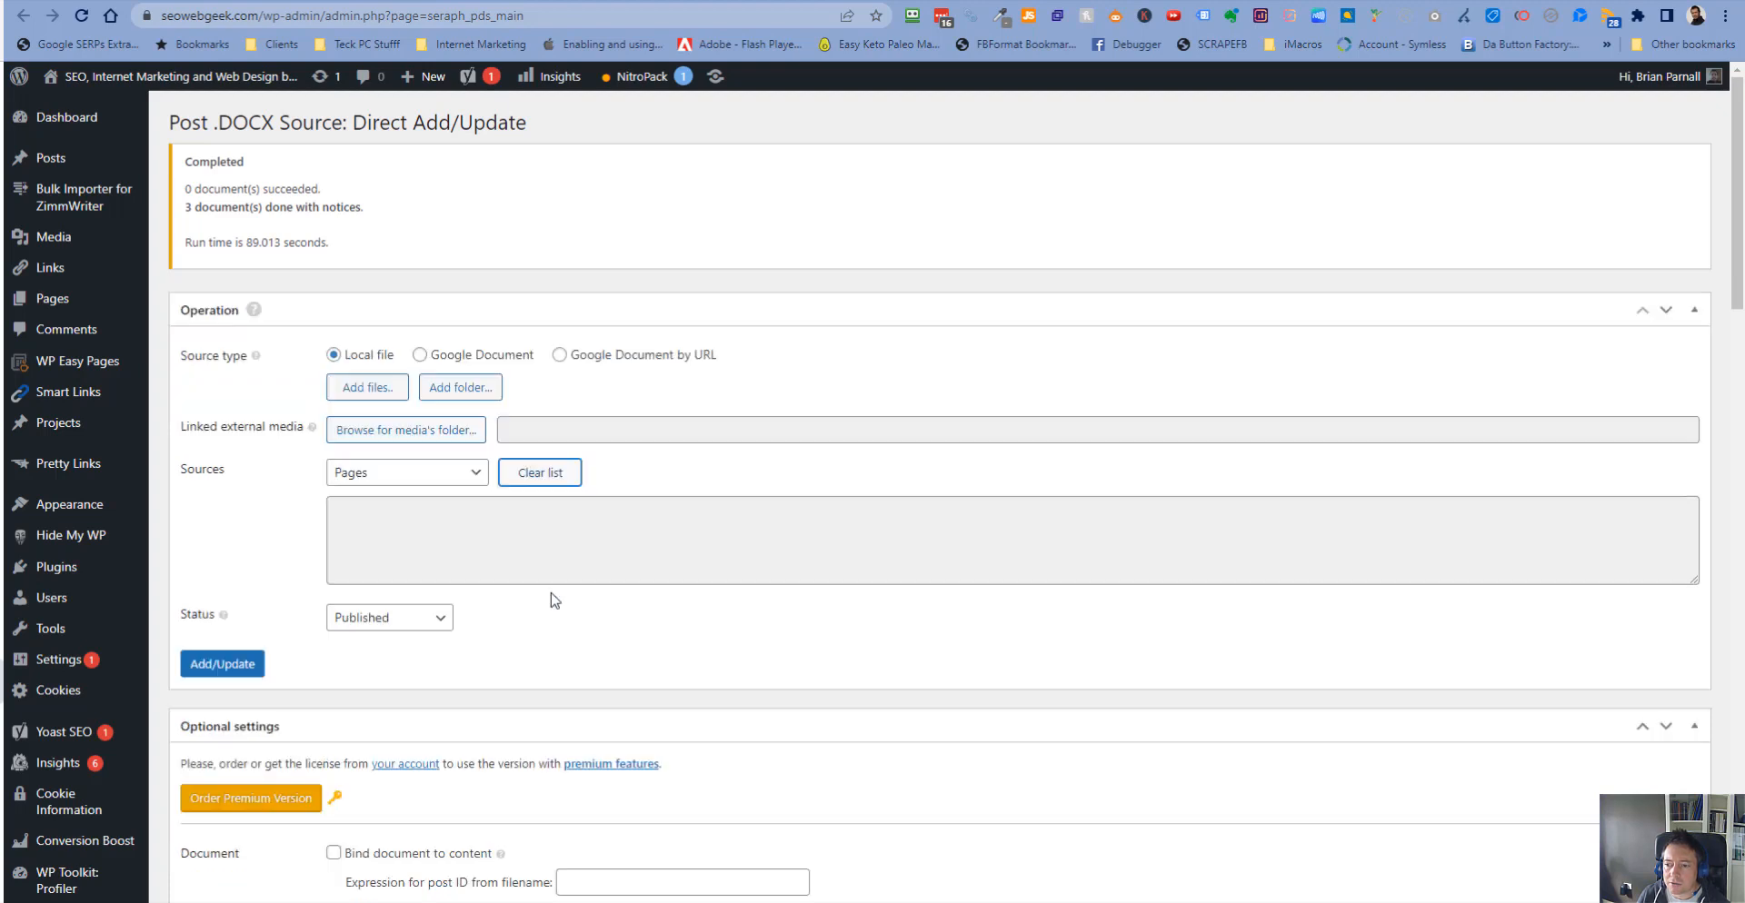
{"action": "left_click", "coordinate": [367, 389]}
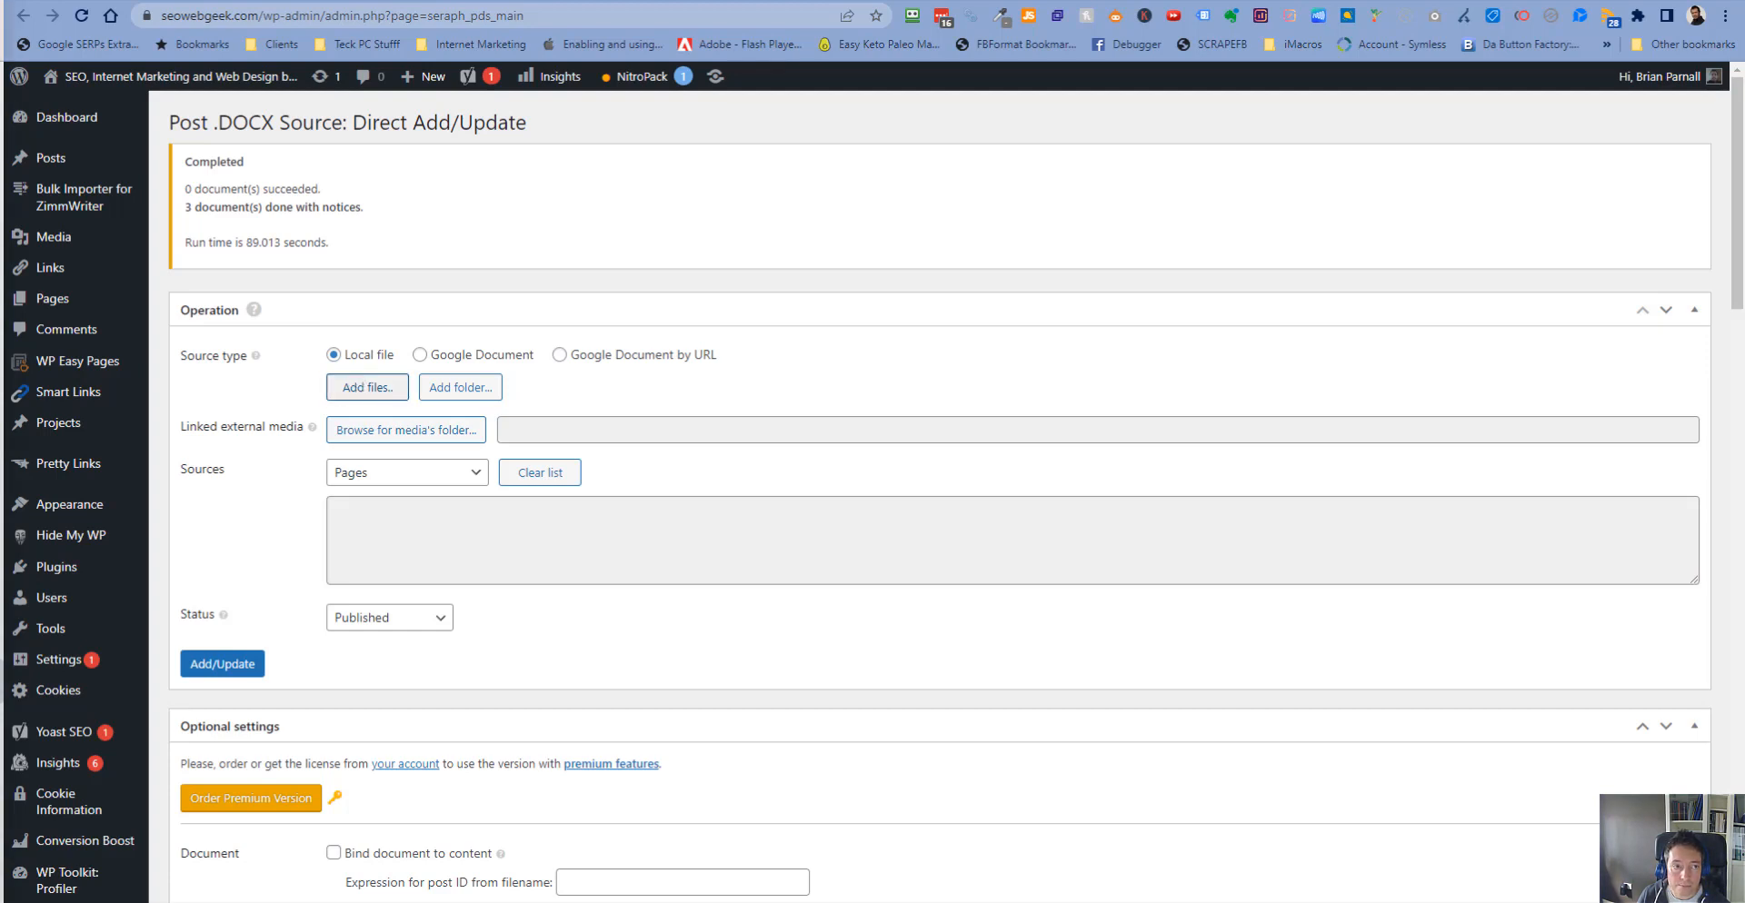
{"action": "left_click", "coordinate": [190, 625]}
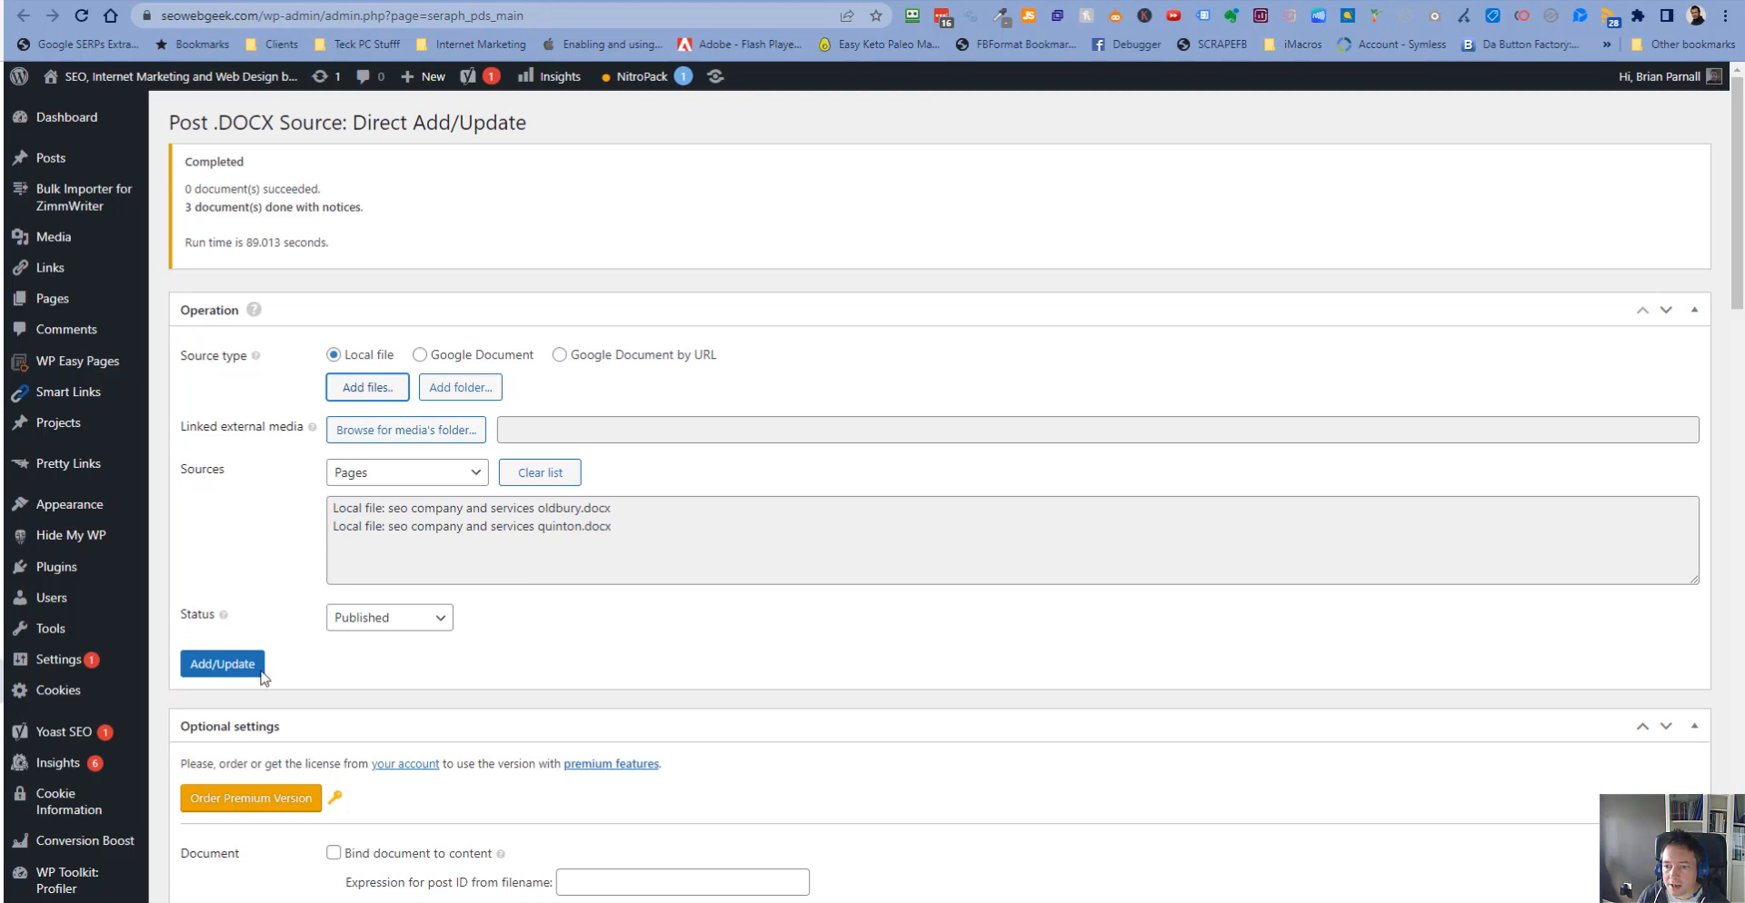
{"action": "left_click", "coordinate": [229, 672]}
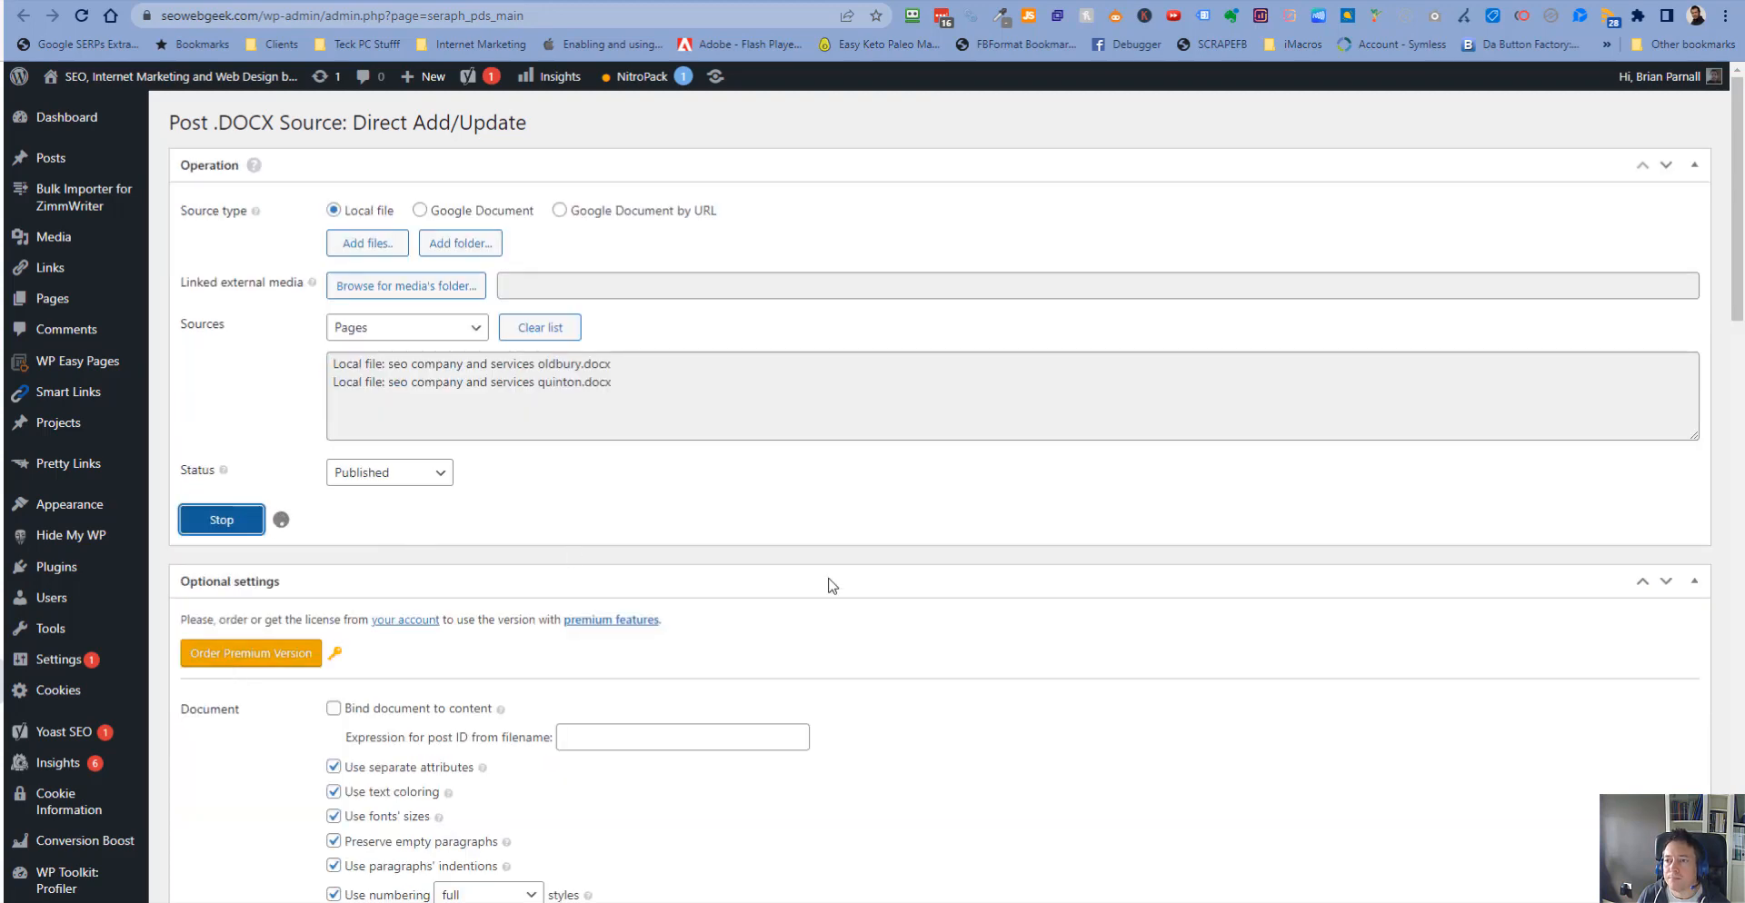
{"action": "scroll", "coordinate": [127, 637], "scroll_direction": "down", "scroll_amount": 7}
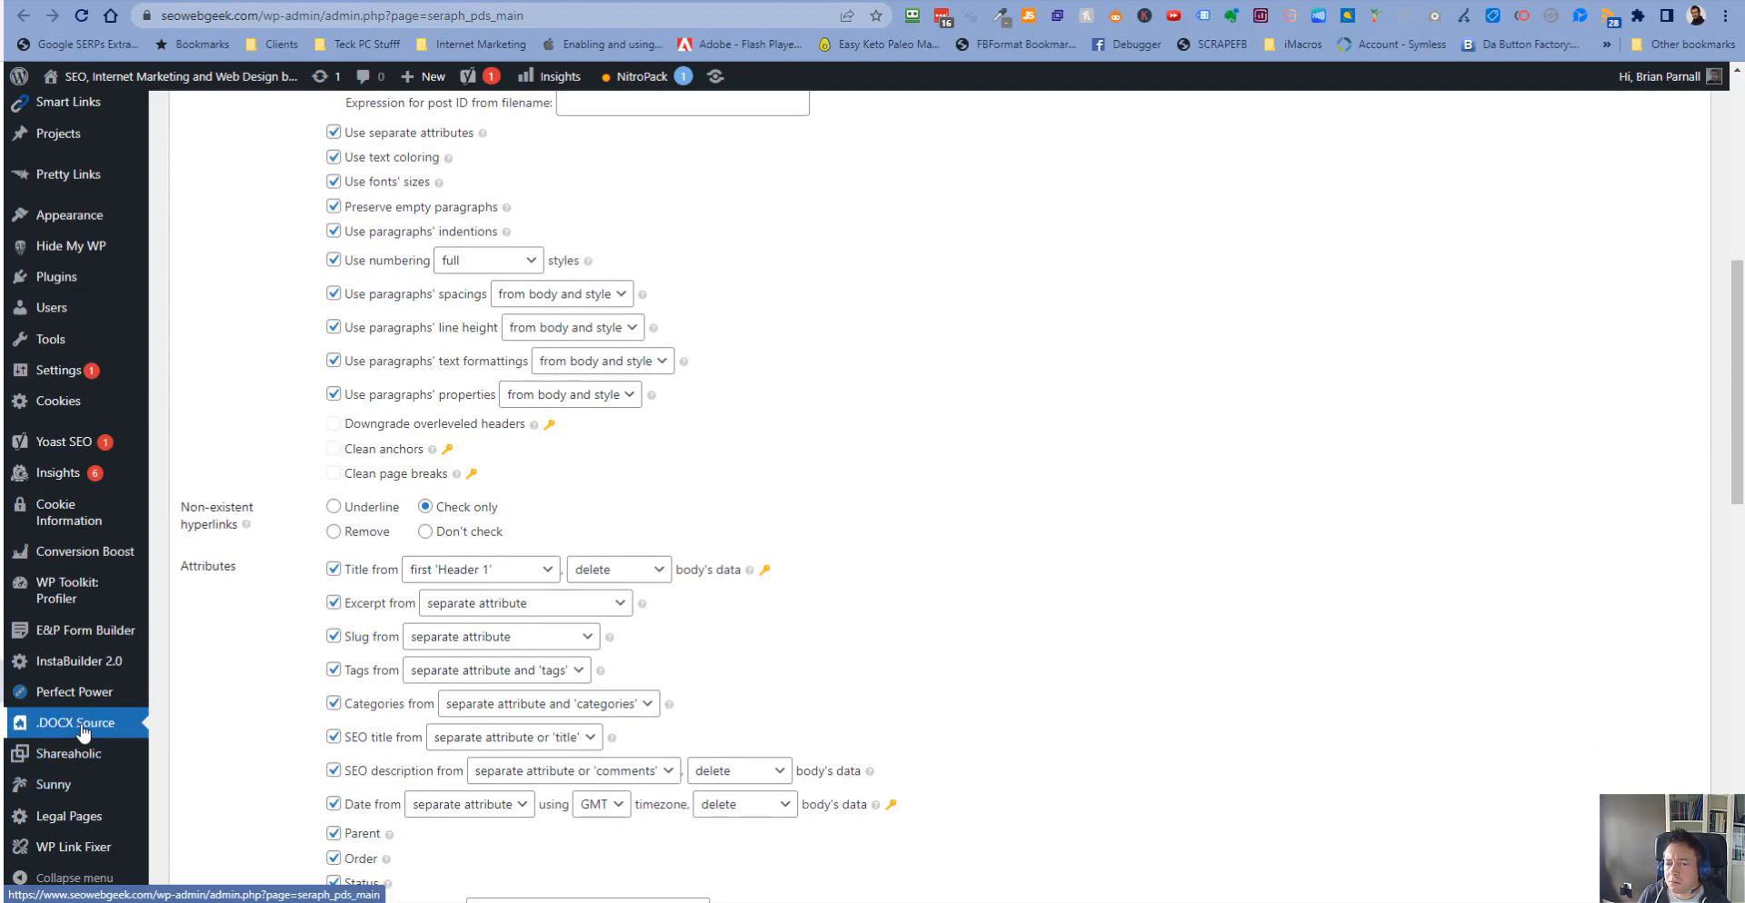
{"action": "mouse_move", "coordinate": [38, 733]}
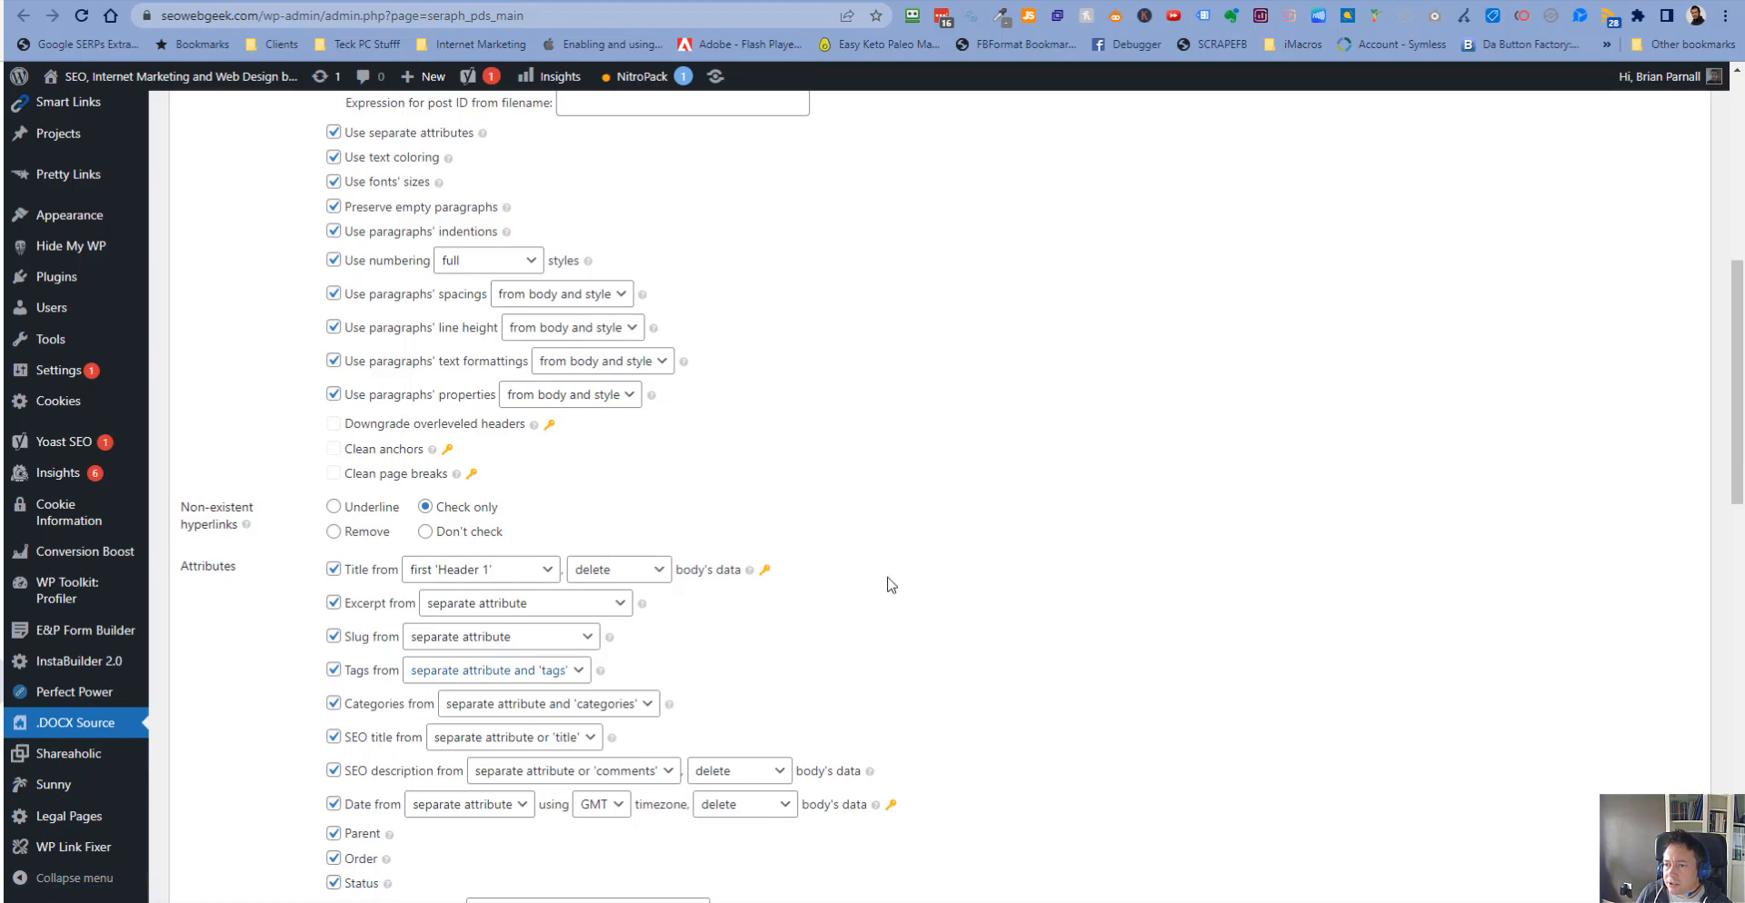
{"action": "scroll", "coordinate": [909, 559], "scroll_direction": "up", "scroll_amount": 7}
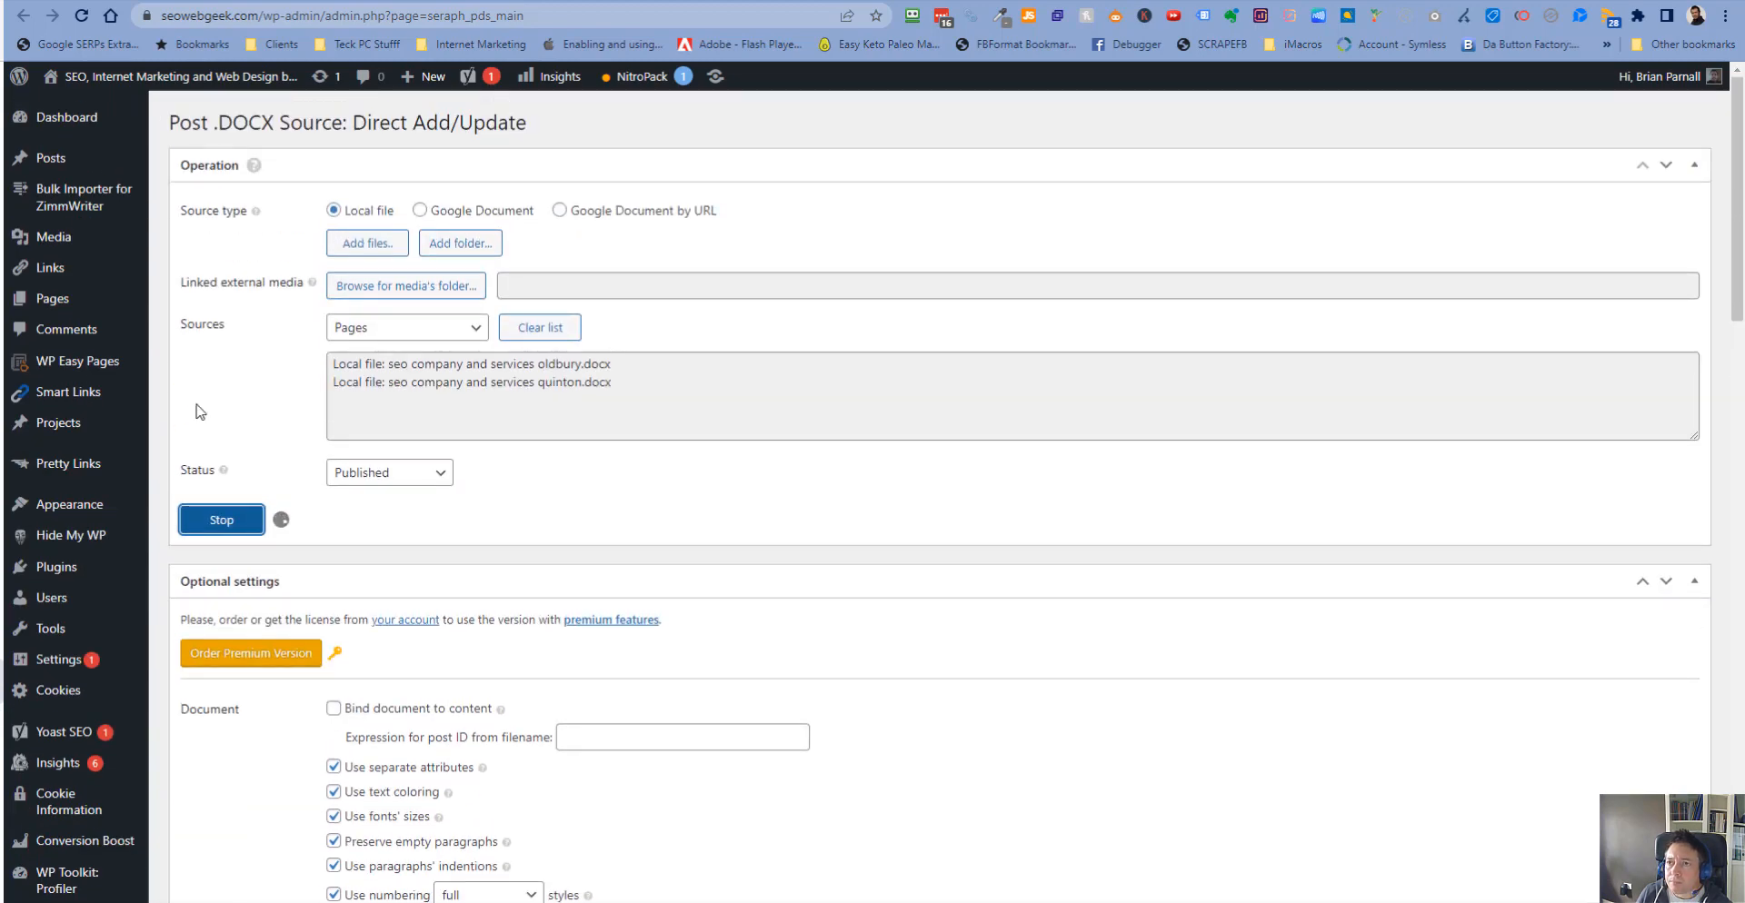
{"action": "left_click", "coordinate": [473, 0]}
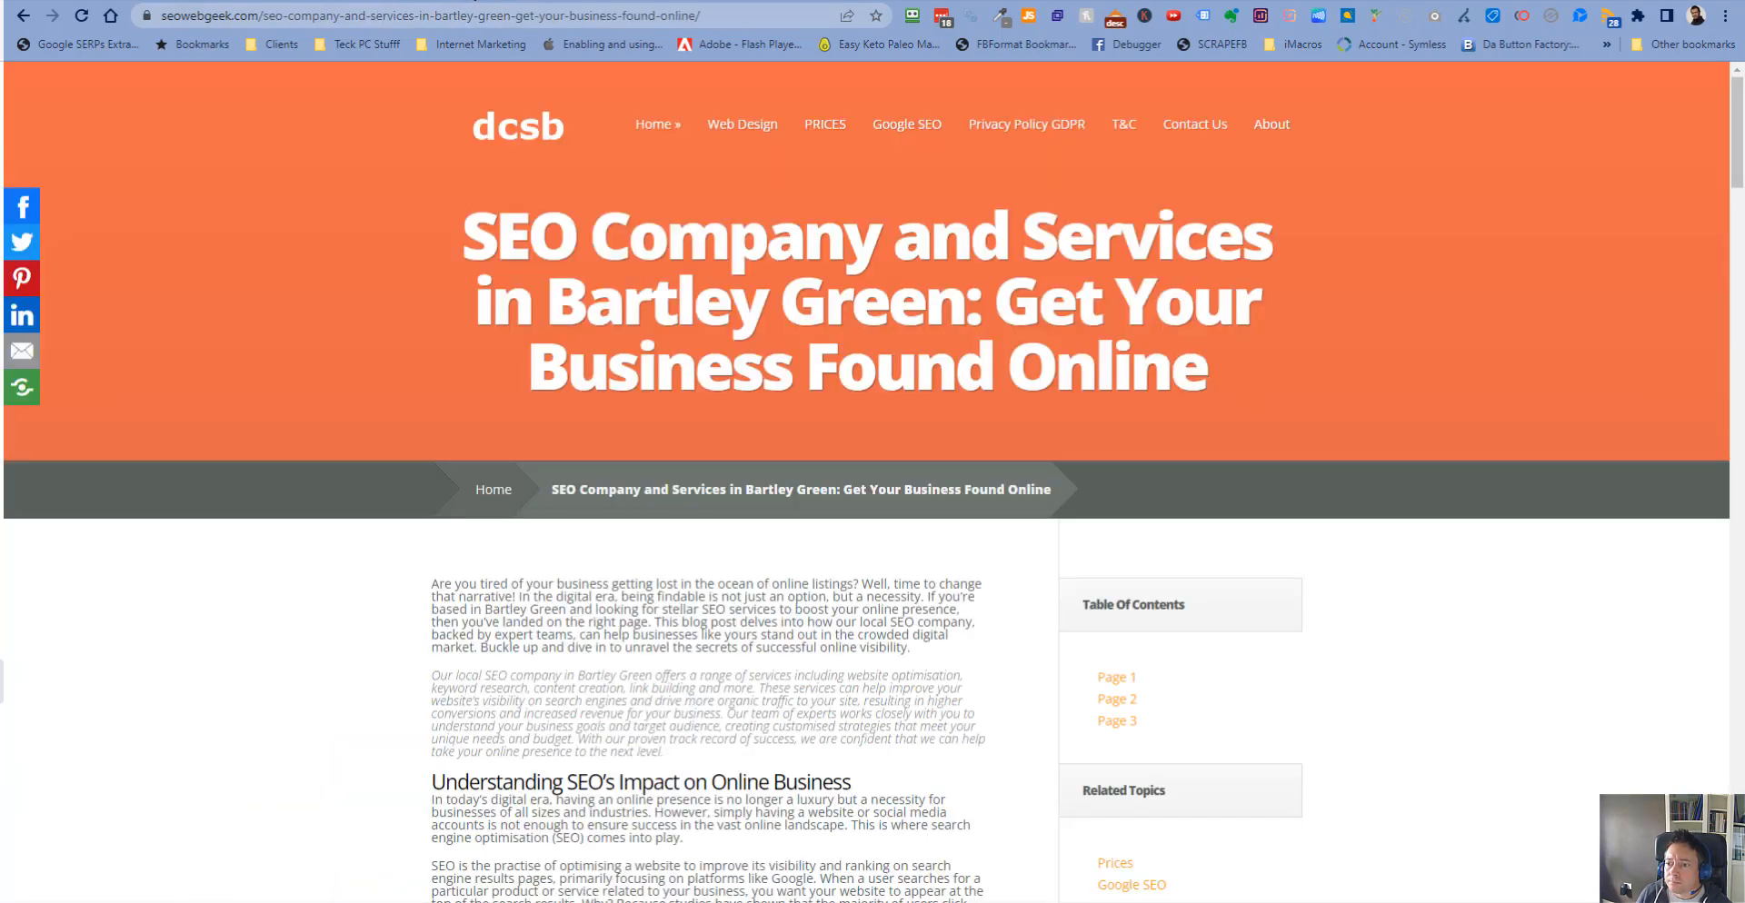
{"action": "left_click", "coordinate": [774, 2]}
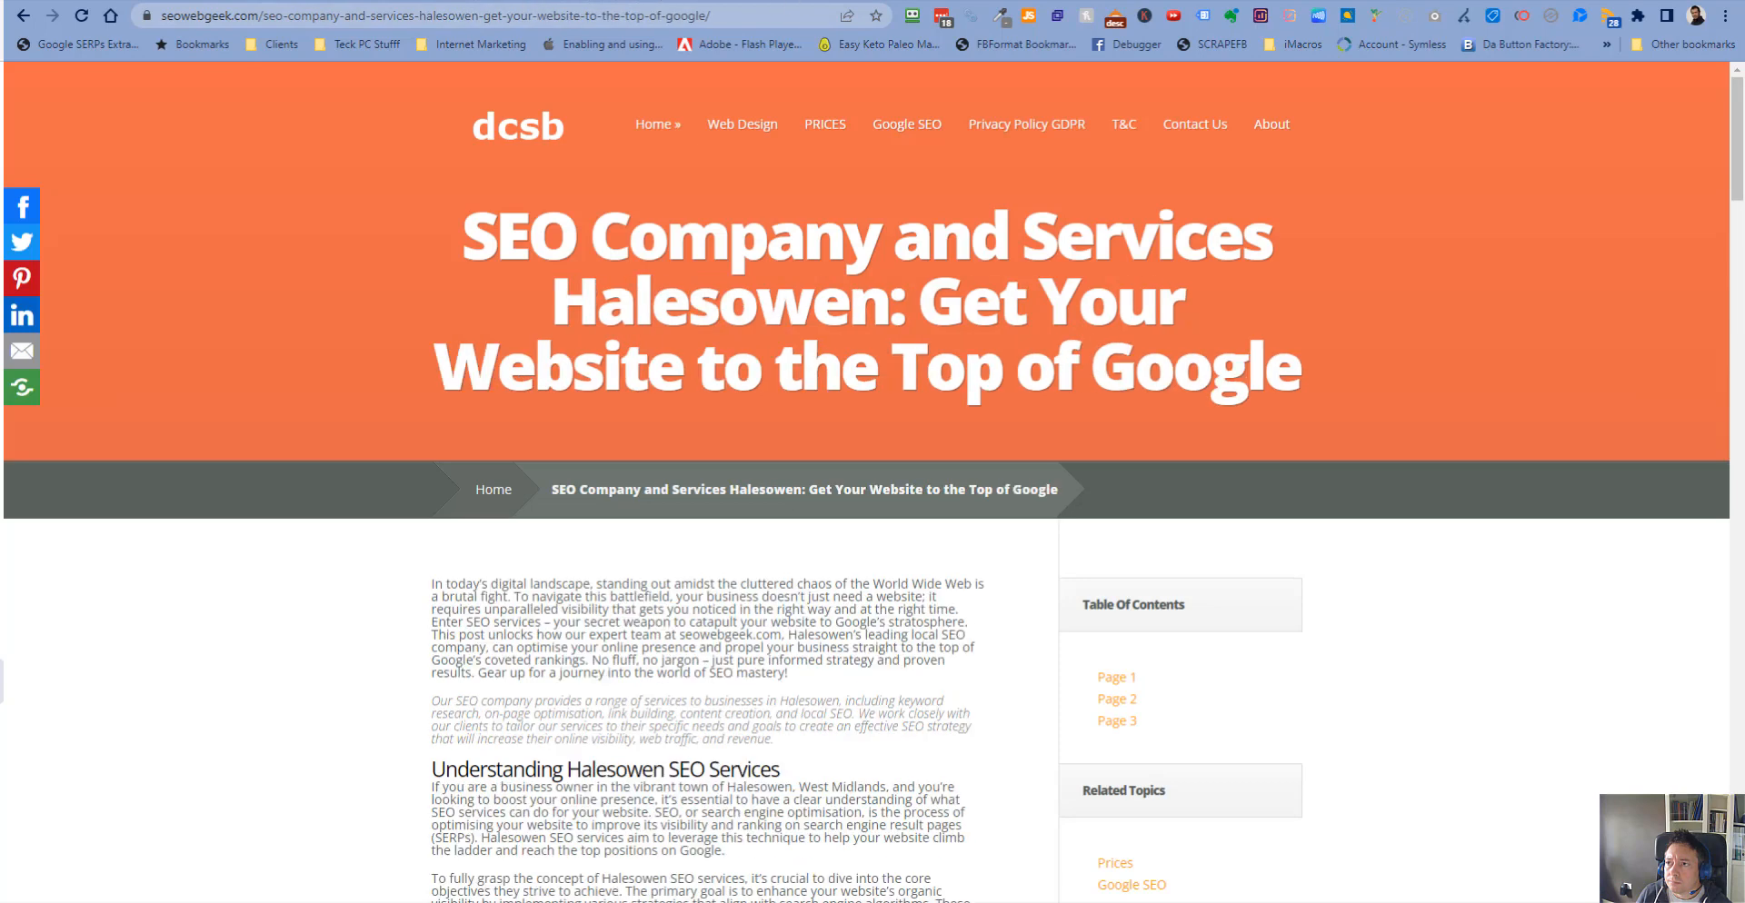
{"action": "left_click", "coordinate": [164, 2]}
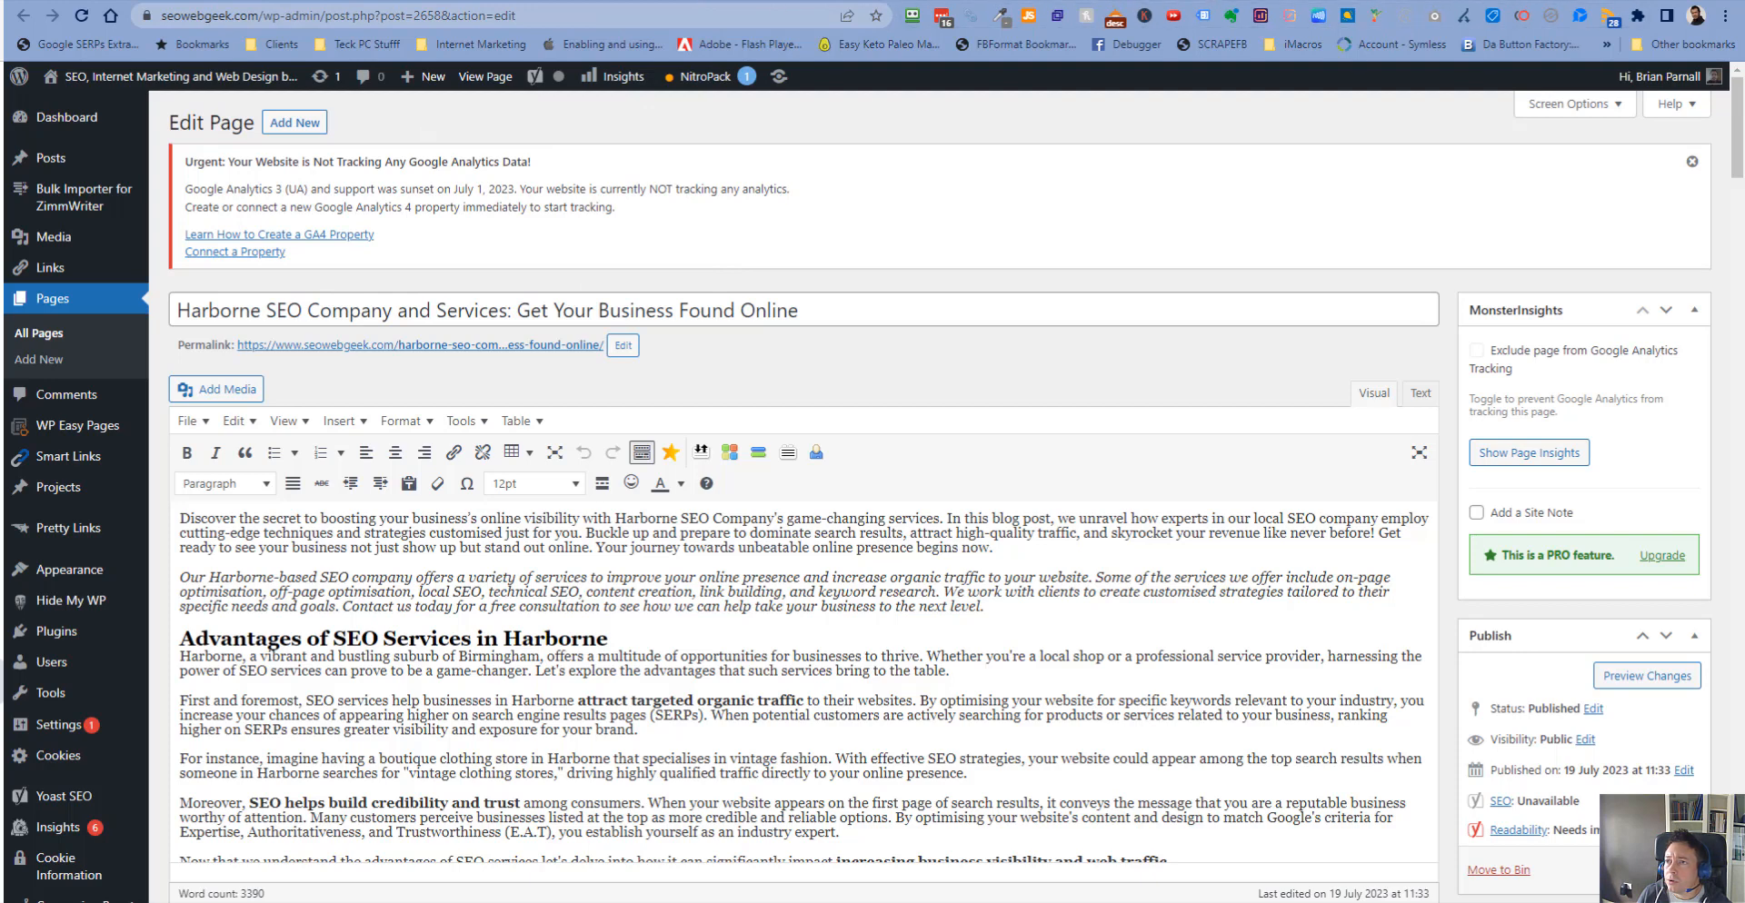
{"action": "left_click", "coordinate": [317, 2]}
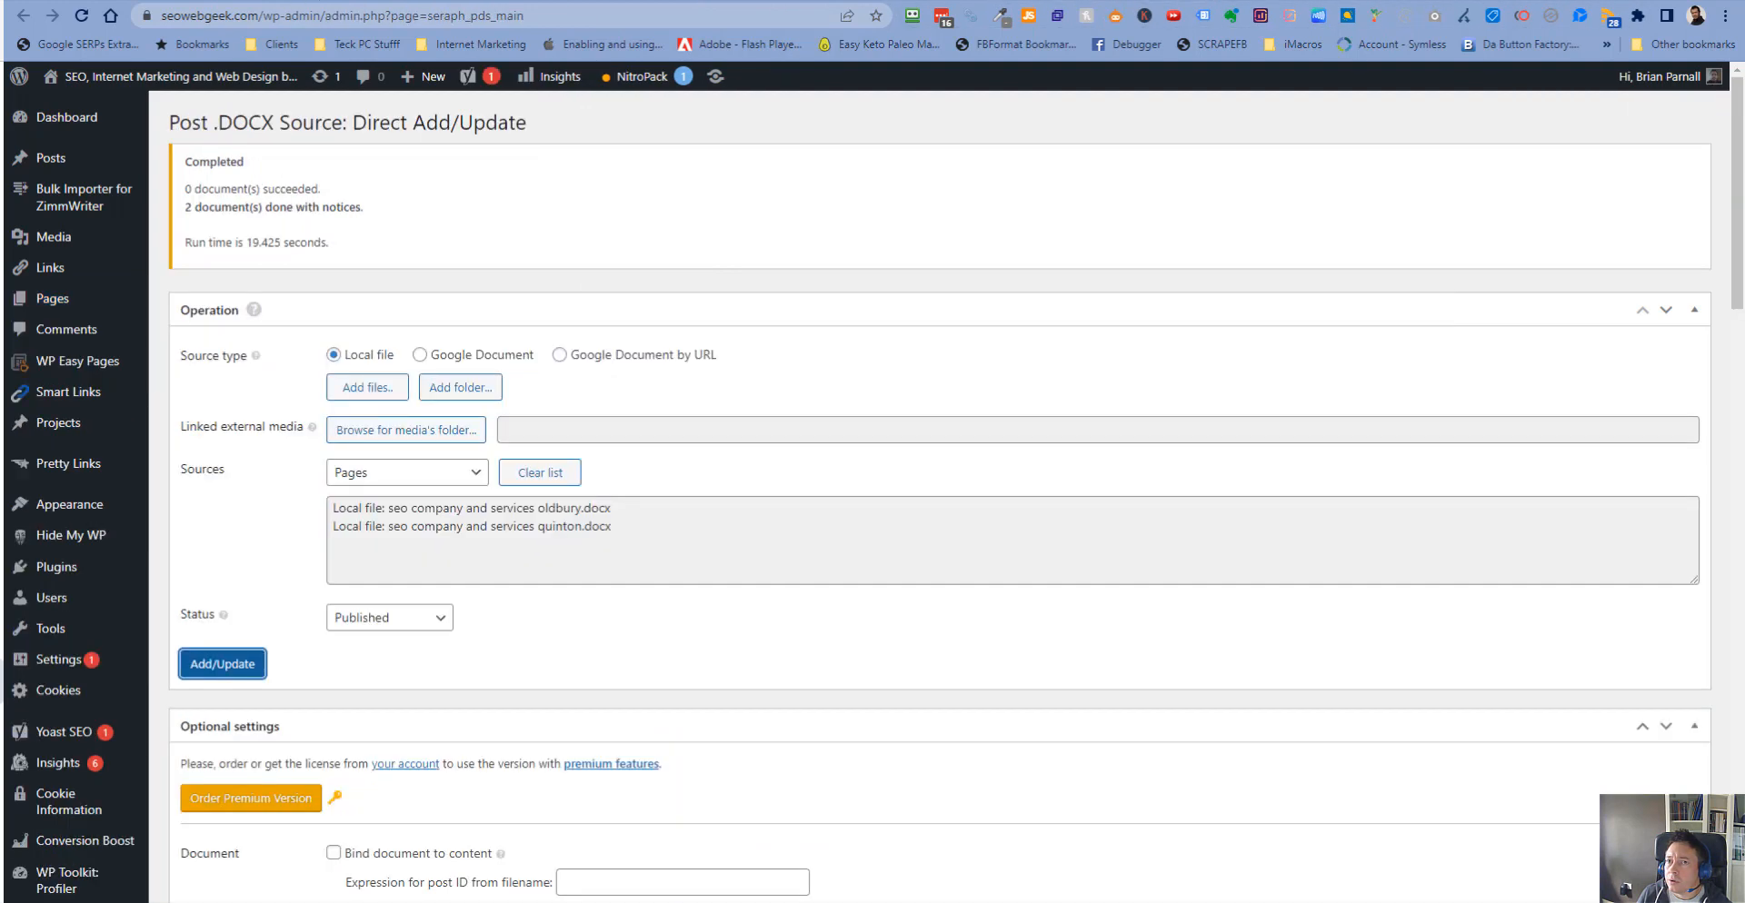
- Reload the pages list and copy the live link addresses of the five imported SEO pages
{"action": "left_click", "coordinate": [564, 2]}
{"action": "left_click", "coordinate": [82, 15]}
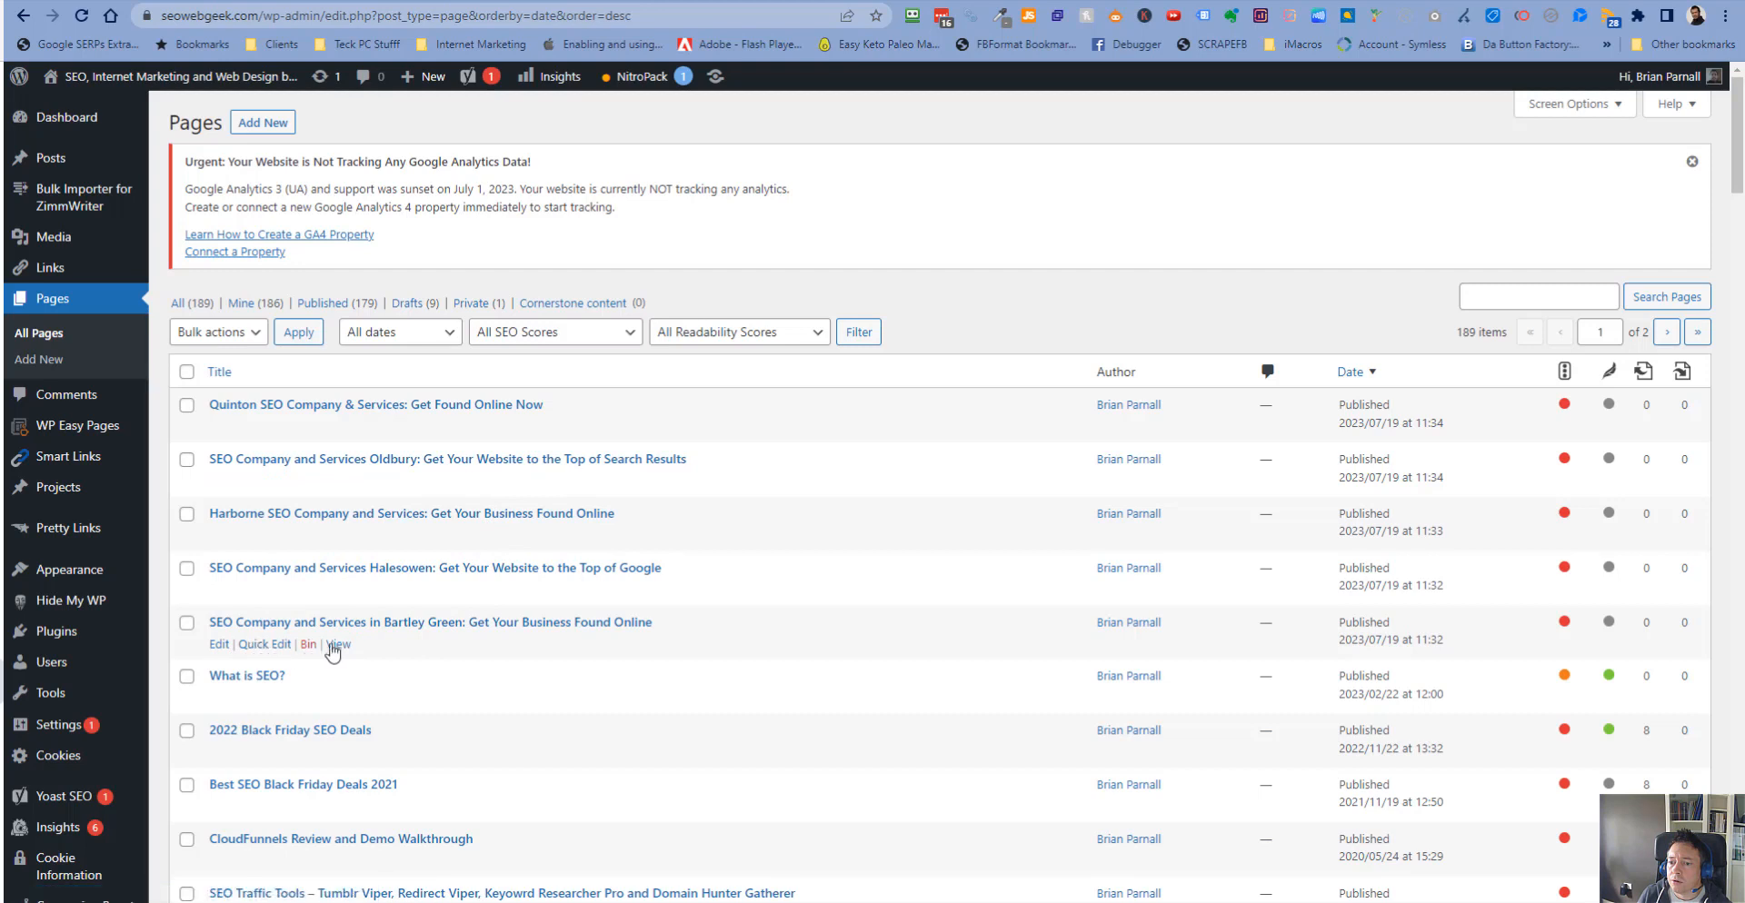
{"action": "right_click", "coordinate": [344, 646]}
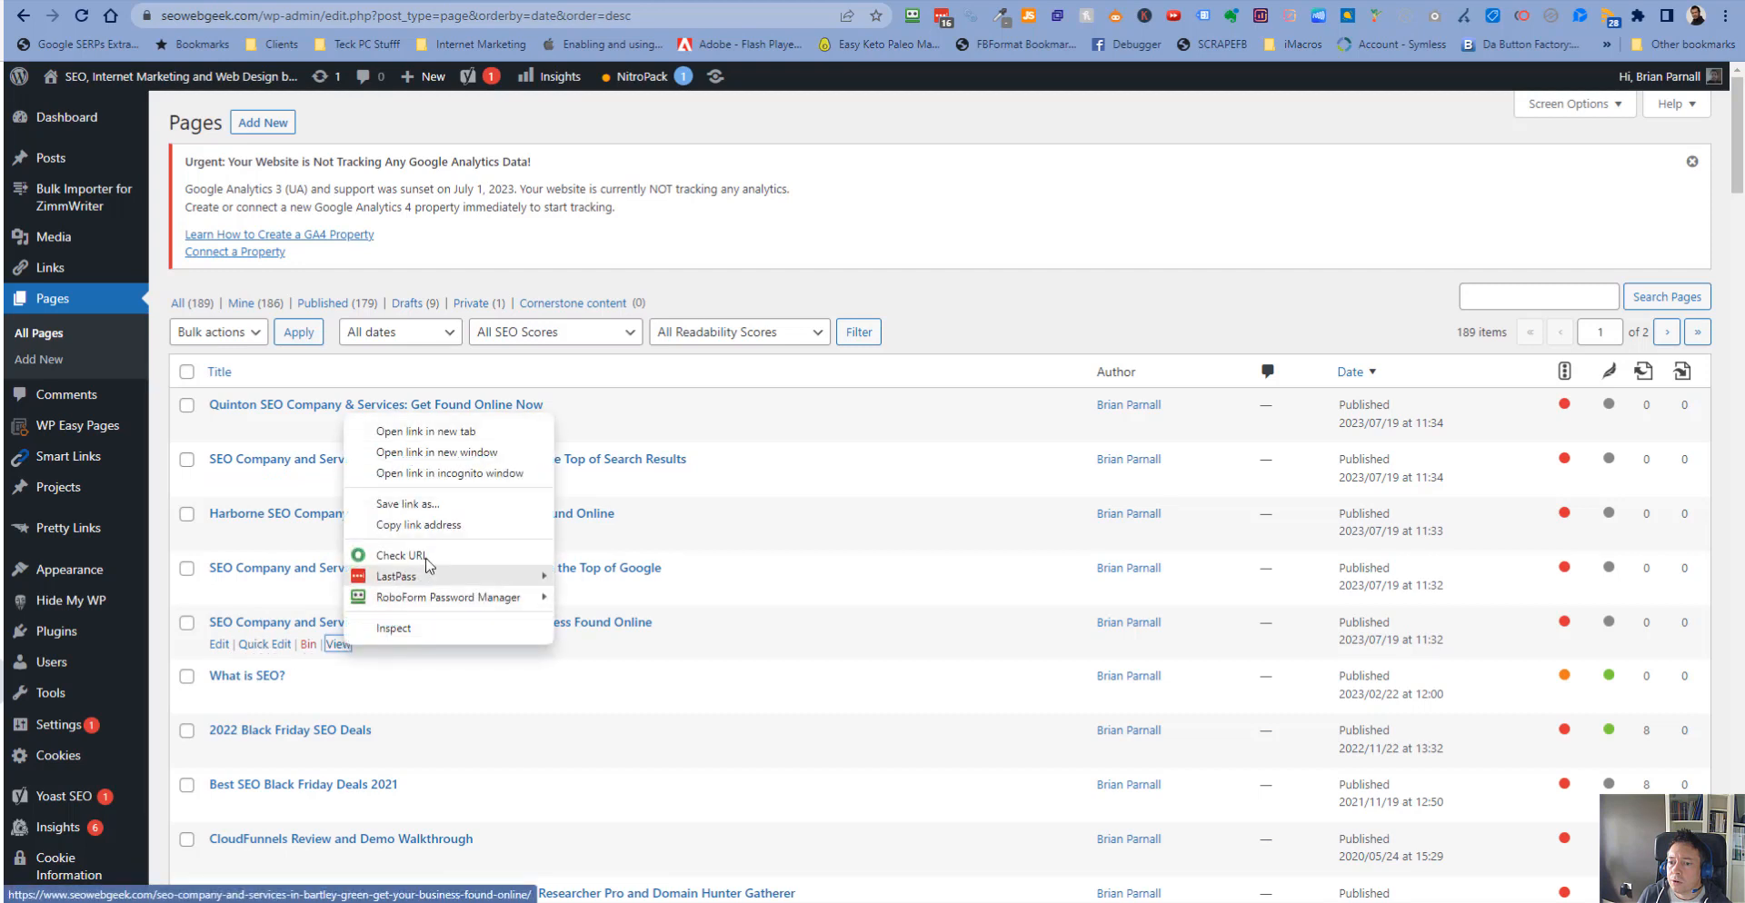
{"action": "left_click", "coordinate": [440, 525]}
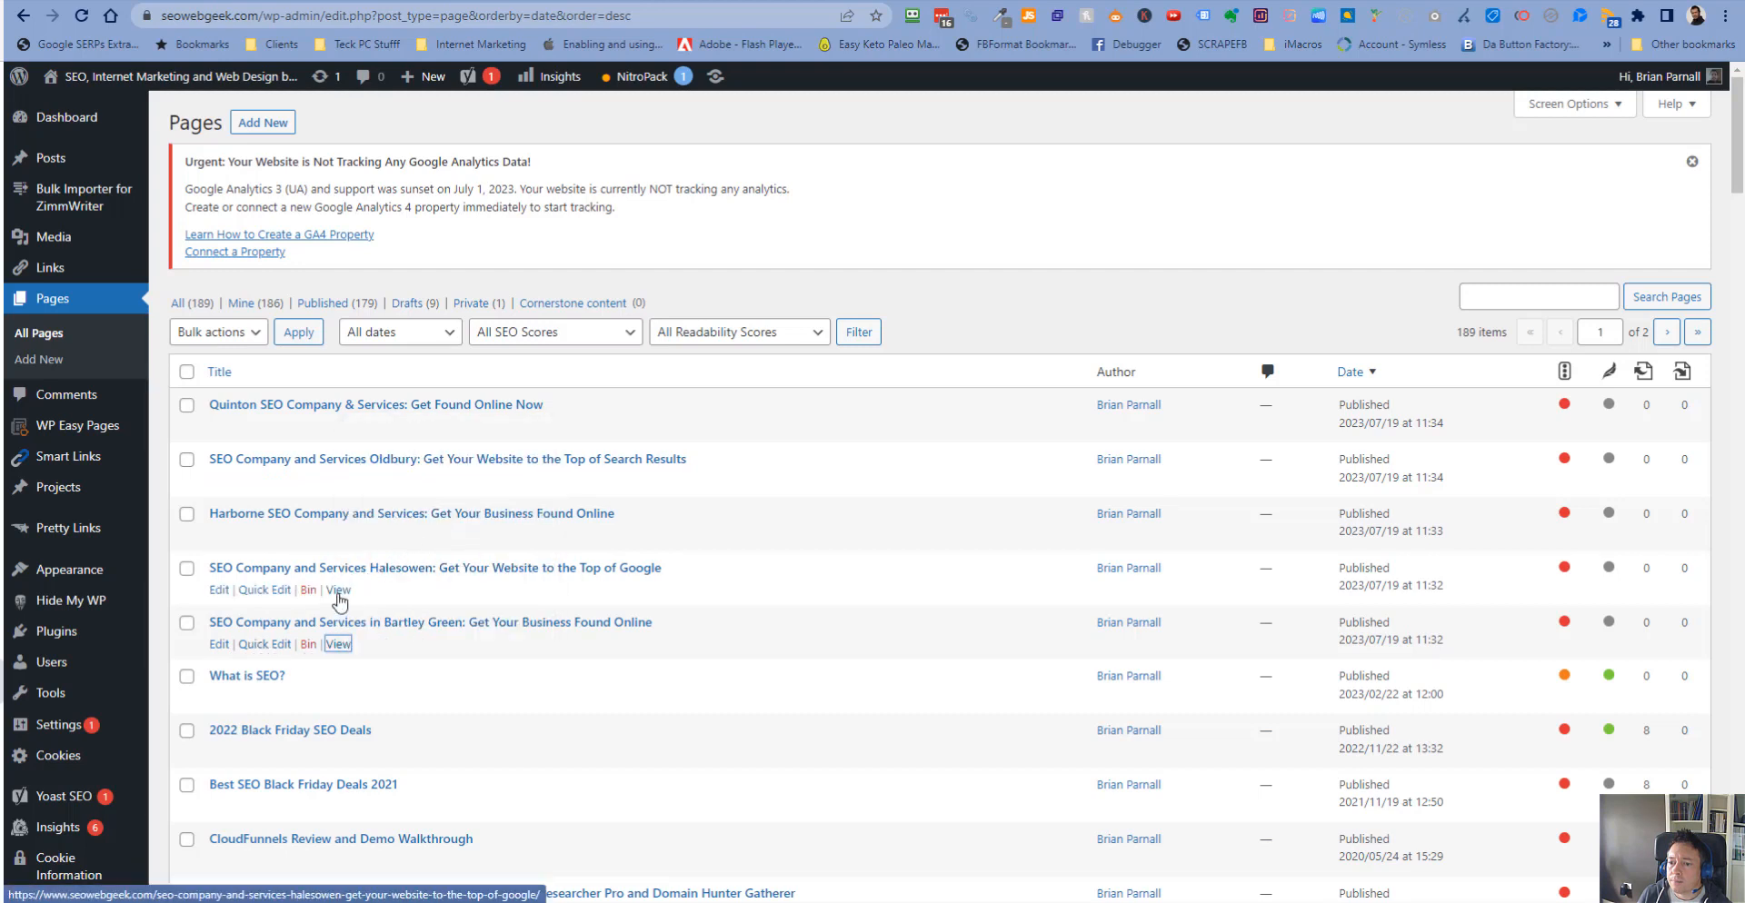
{"action": "right_click", "coordinate": [341, 591]}
{"action": "left_click", "coordinate": [413, 713]}
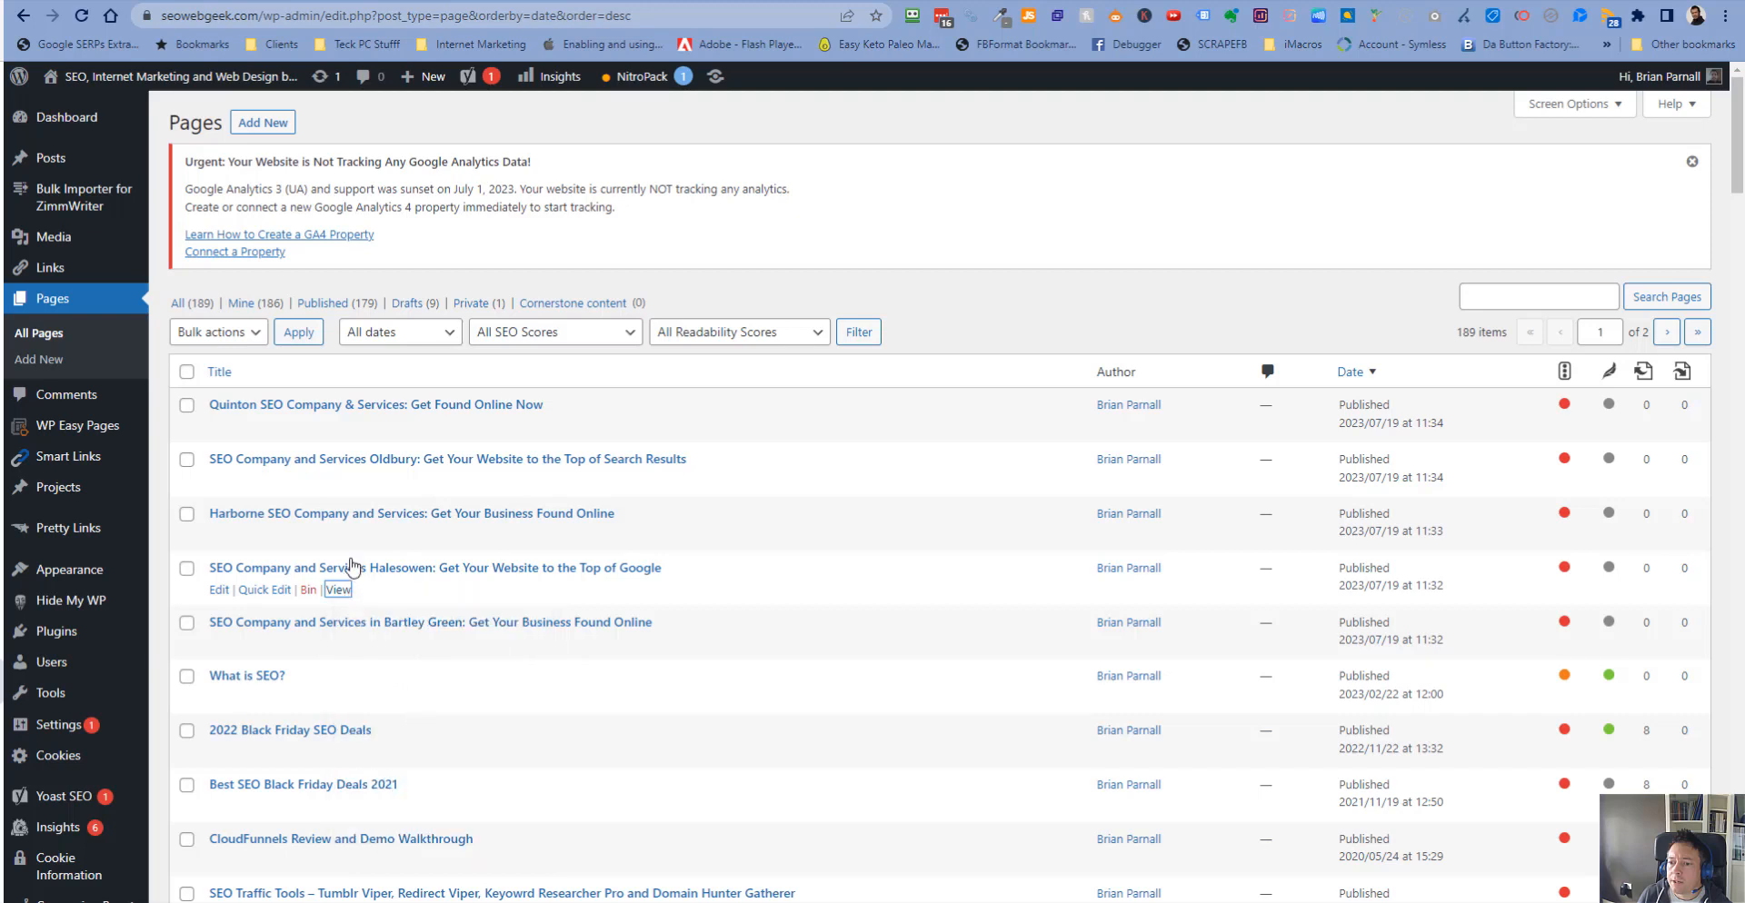
{"action": "right_click", "coordinate": [338, 536]}
{"action": "left_click", "coordinate": [401, 647]}
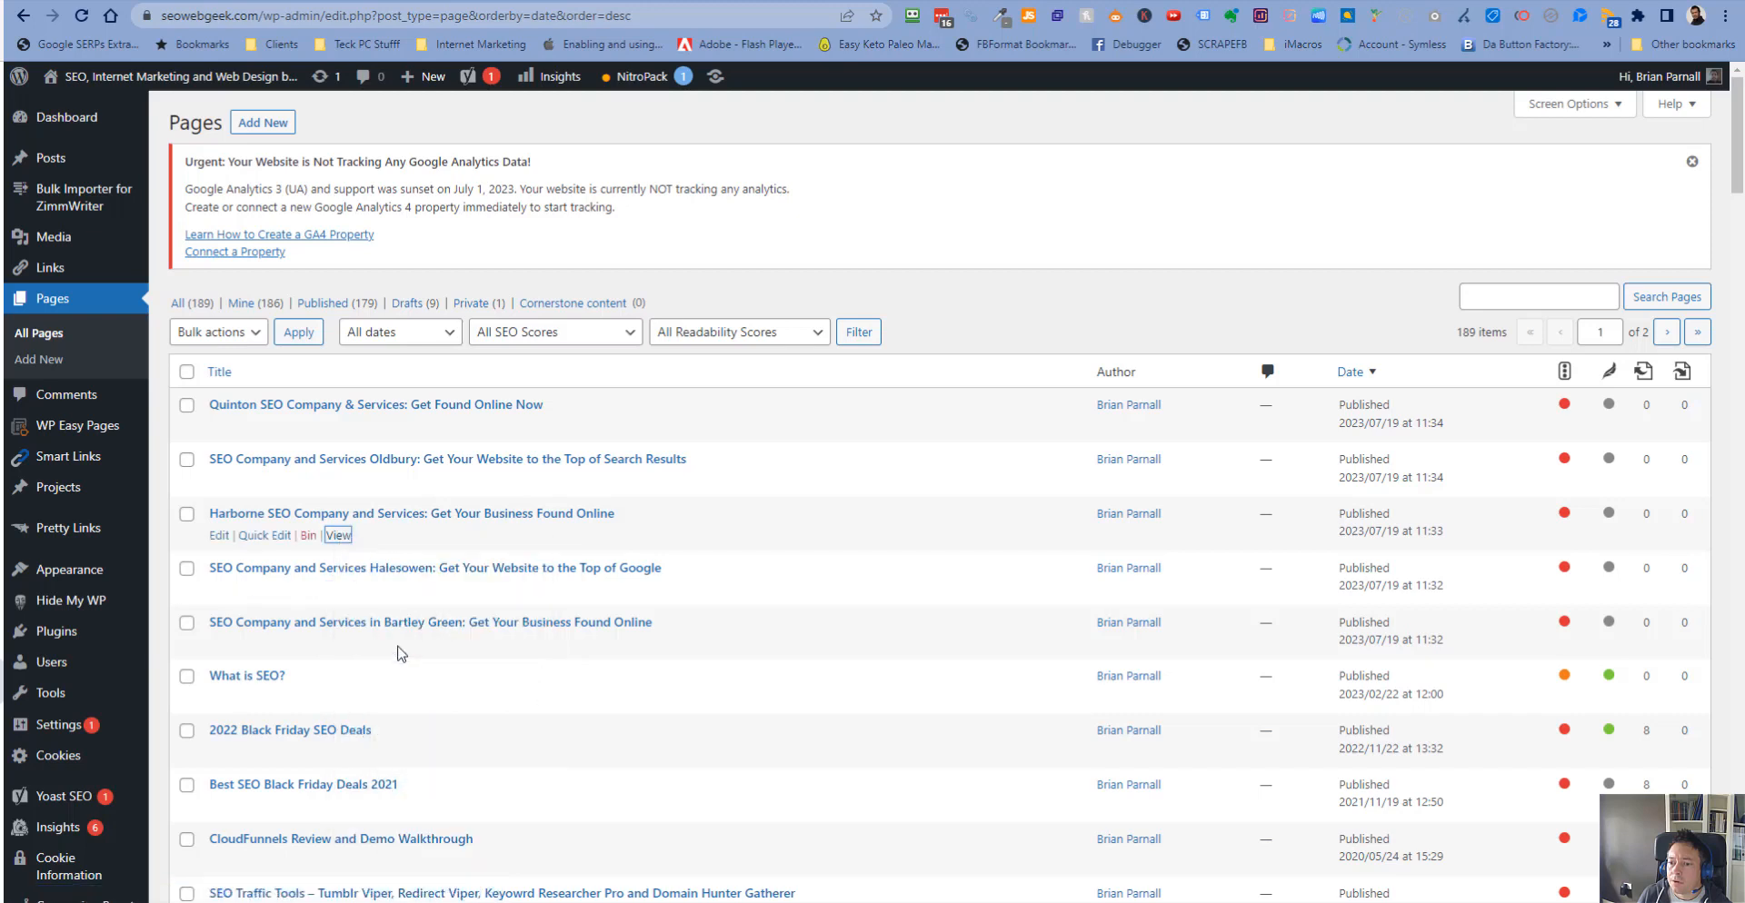
{"action": "right_click", "coordinate": [333, 482]}
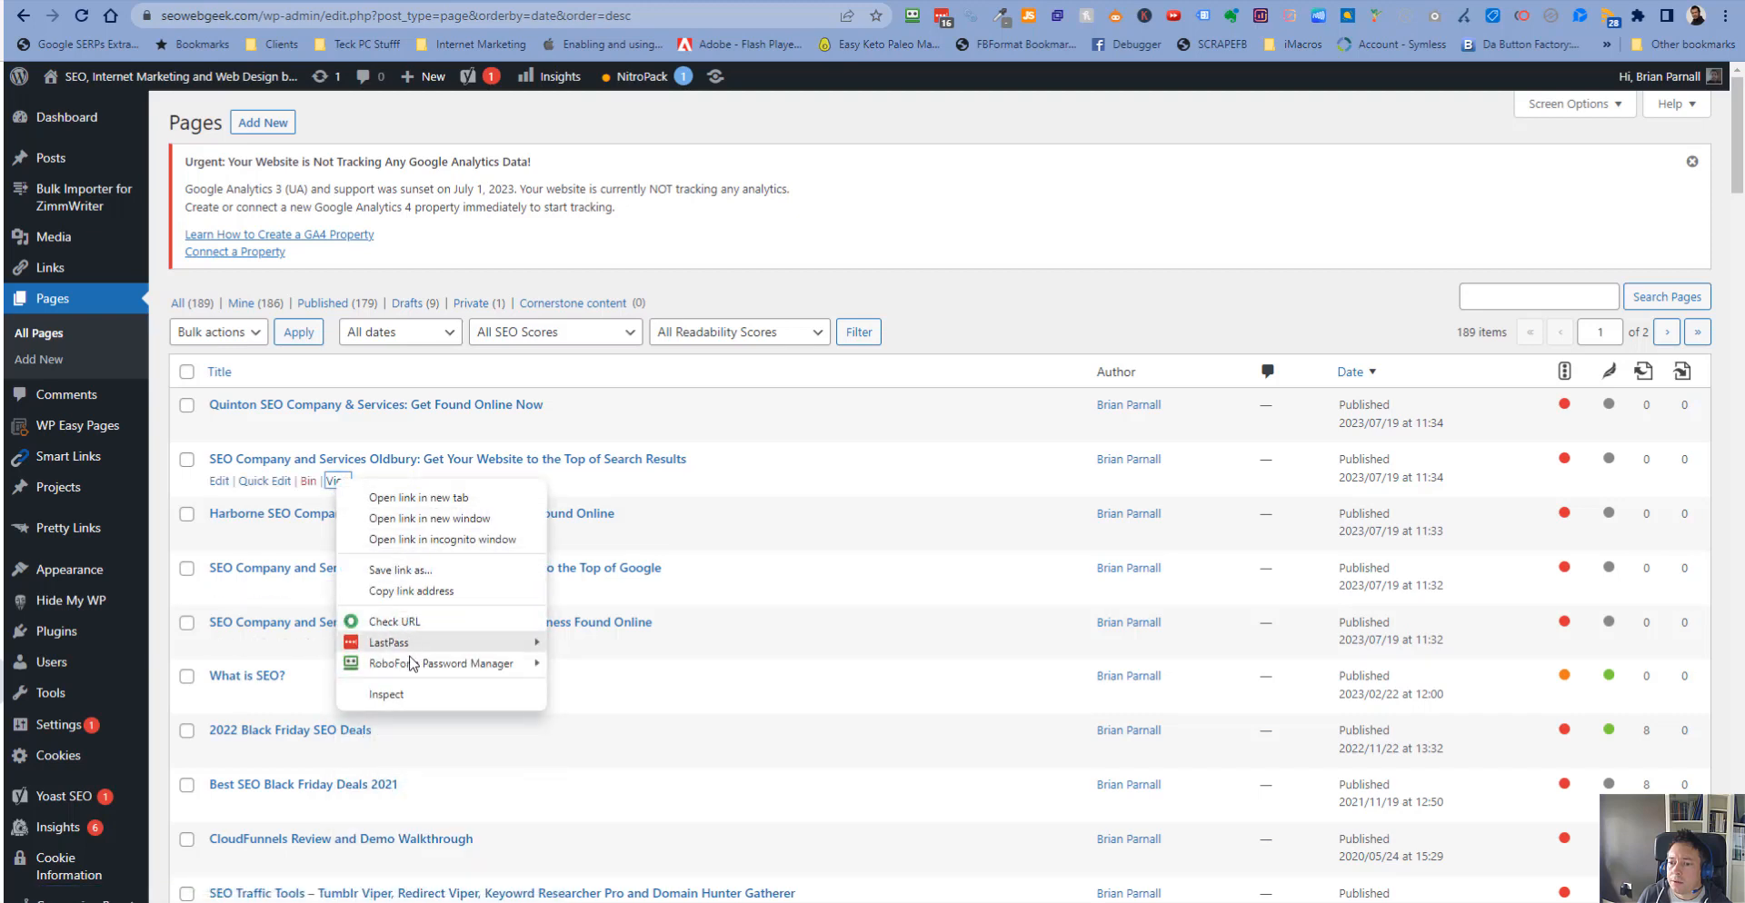
{"action": "left_click", "coordinate": [409, 590]}
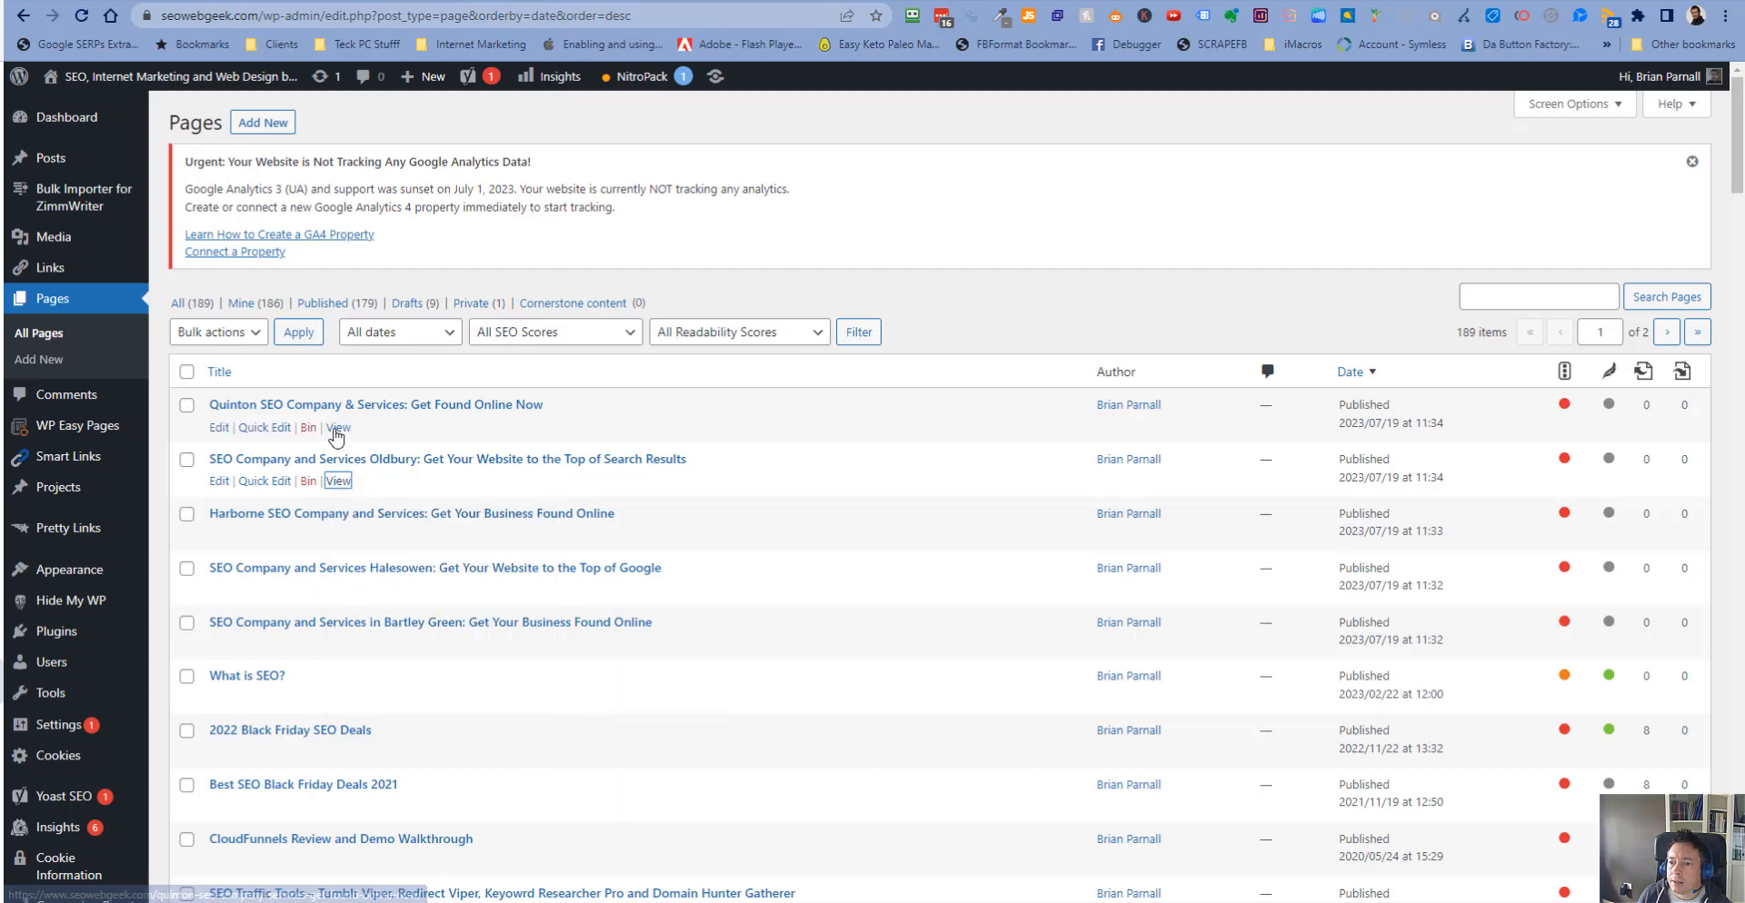
{"action": "right_click", "coordinate": [337, 428]}
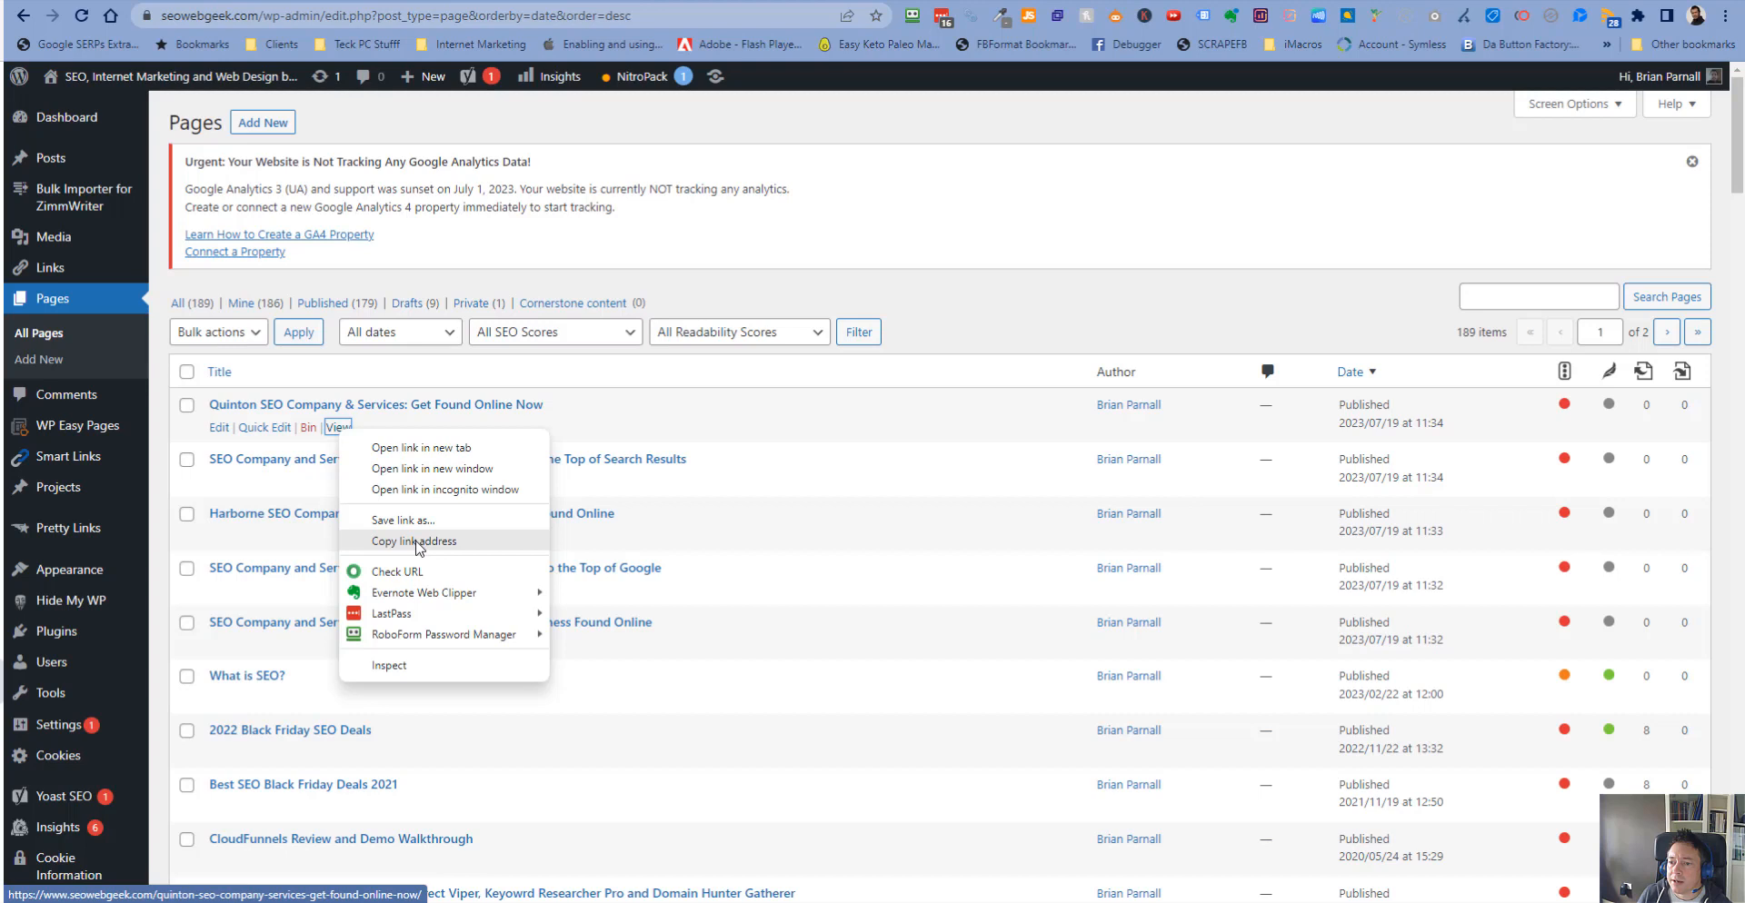
{"action": "left_click", "coordinate": [418, 541]}
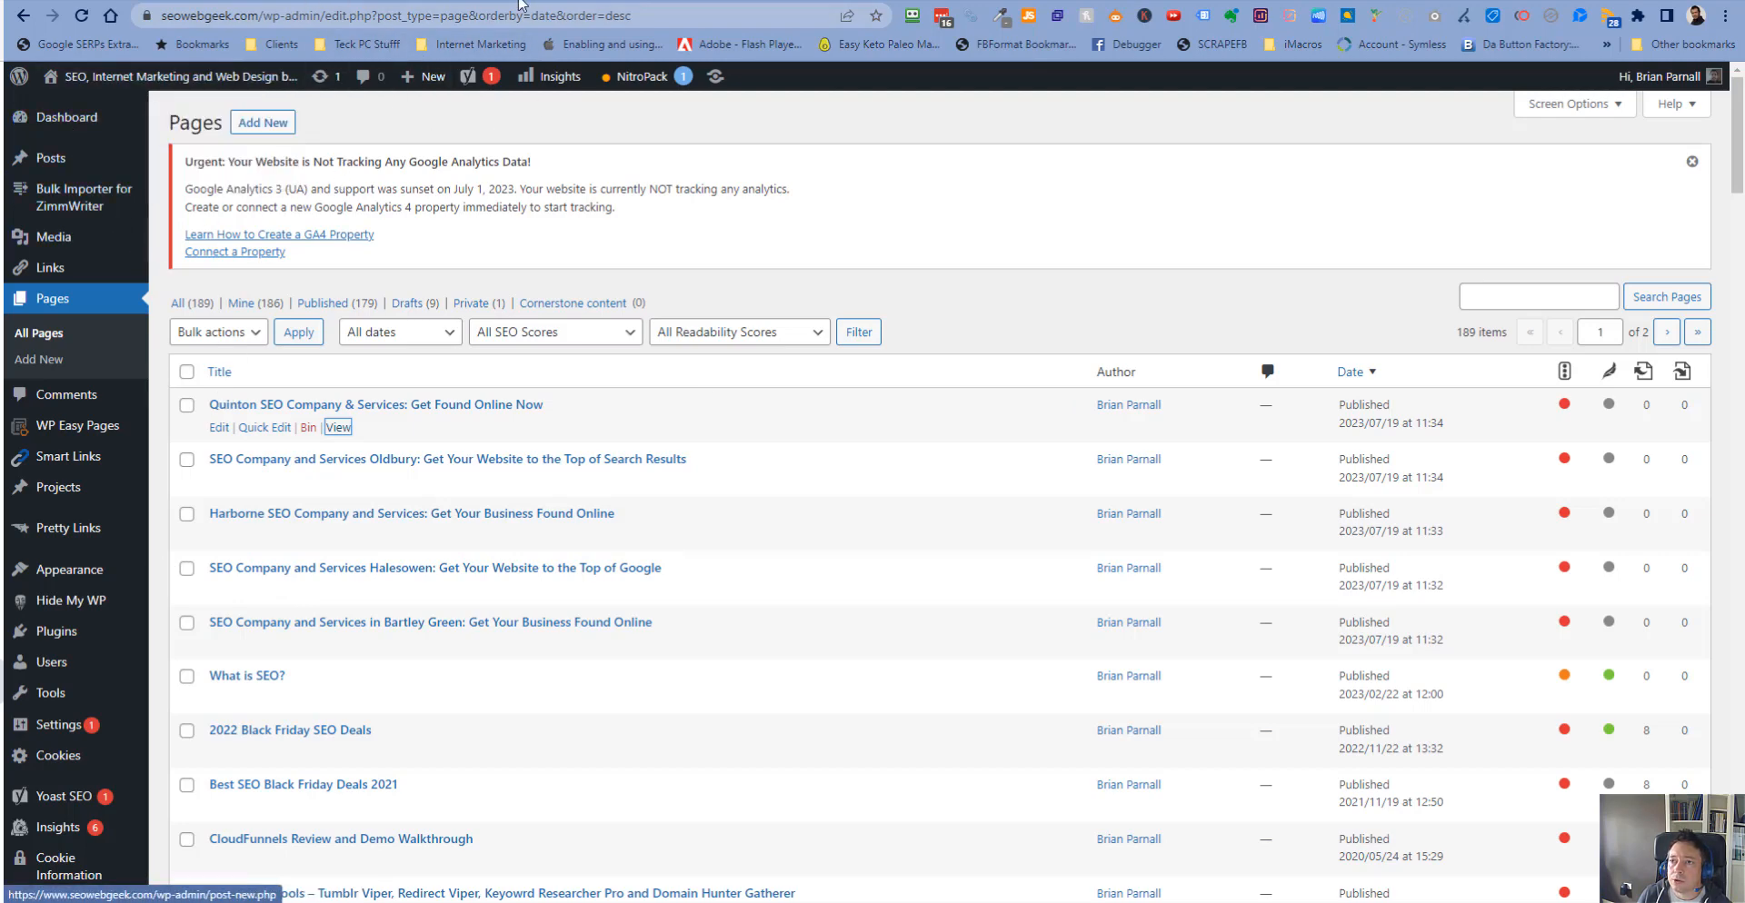
{"action": "left_click", "coordinate": [495, 1]}
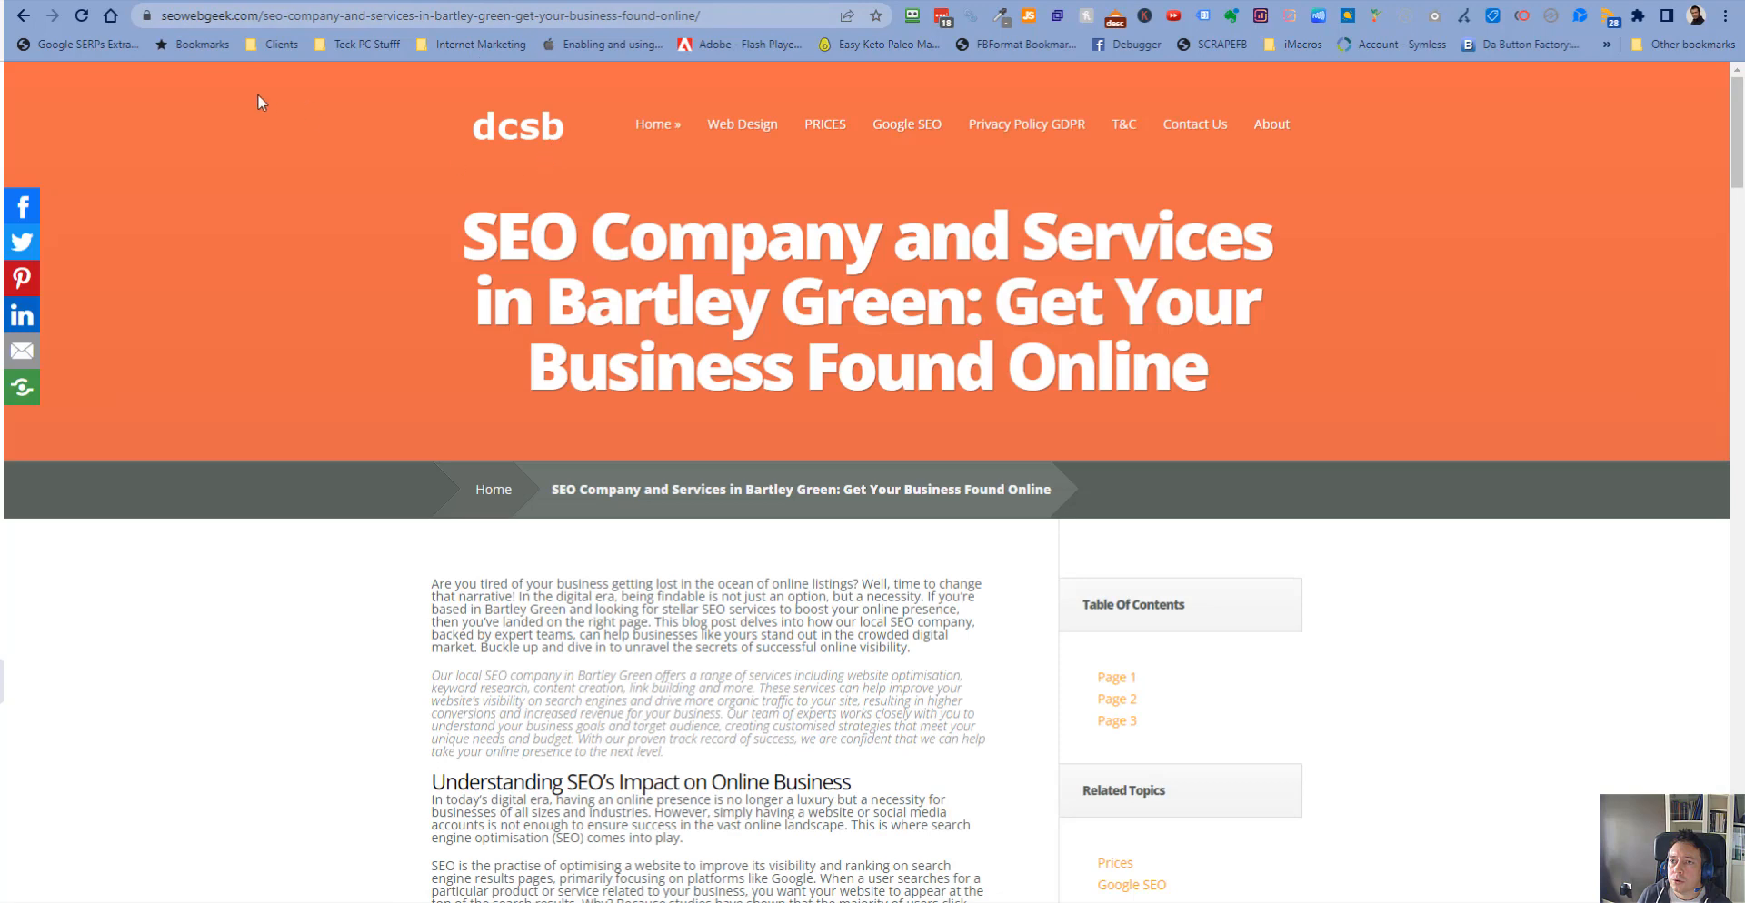
{"action": "left_click", "coordinate": [80, 18]}
{"action": "left_click_drag", "start_coordinate": [265, 16], "coordinate": [793, 51]}
{"action": "key", "text": "BackSpace"}
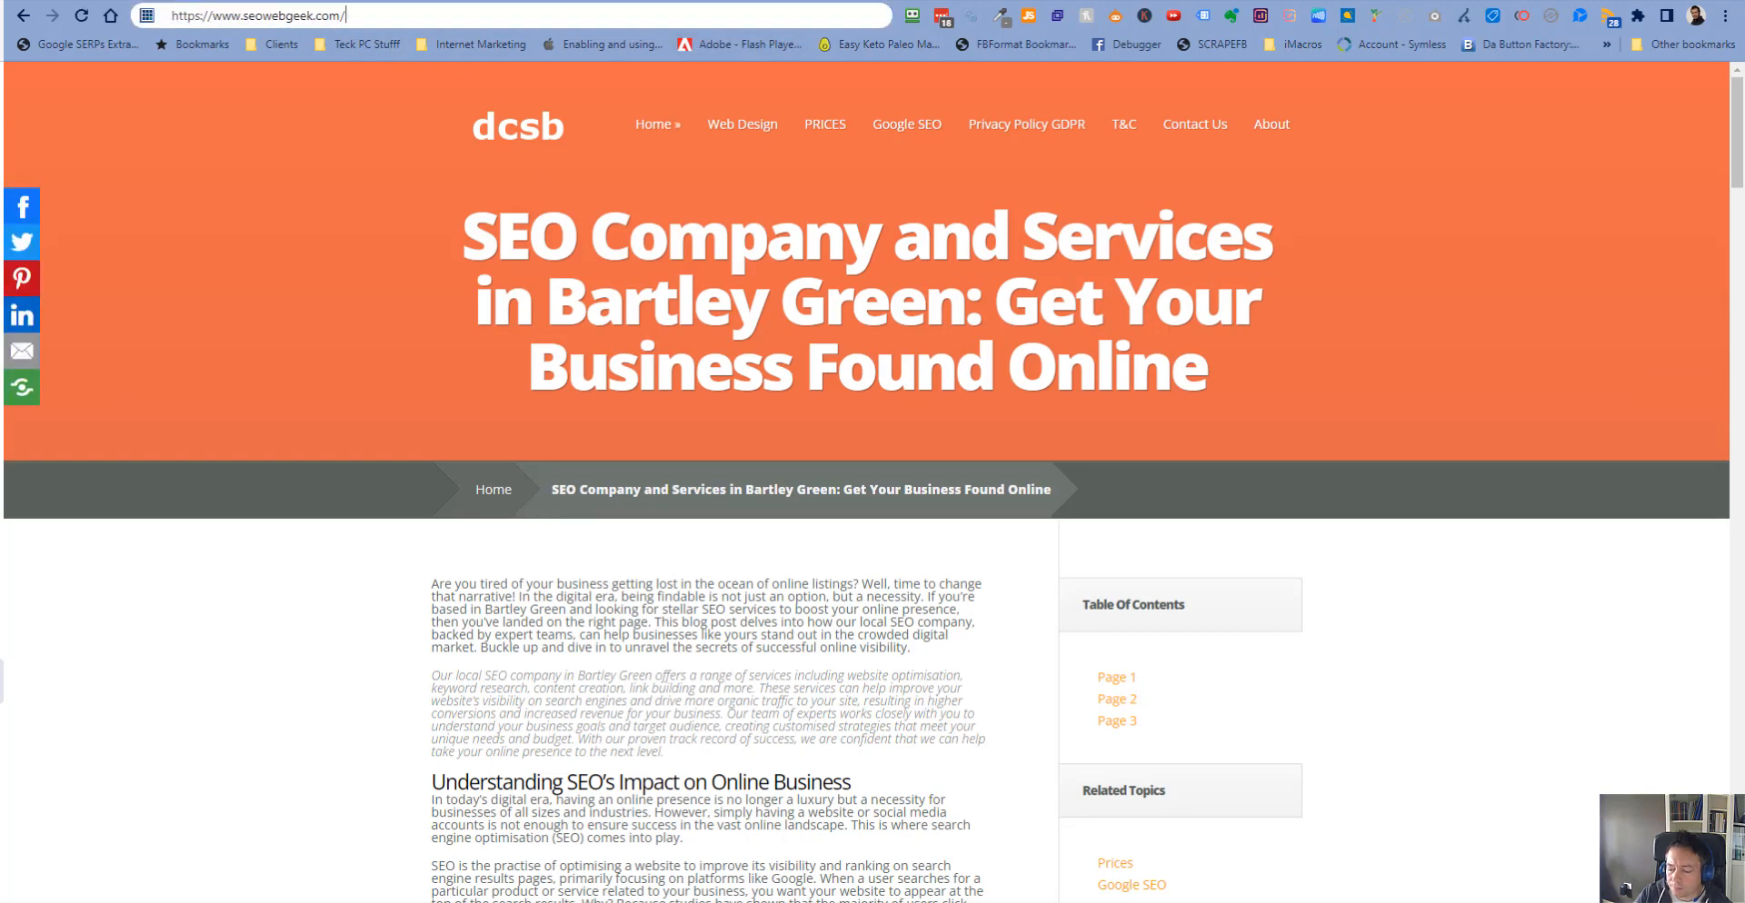
{"action": "key", "text": "Return"}
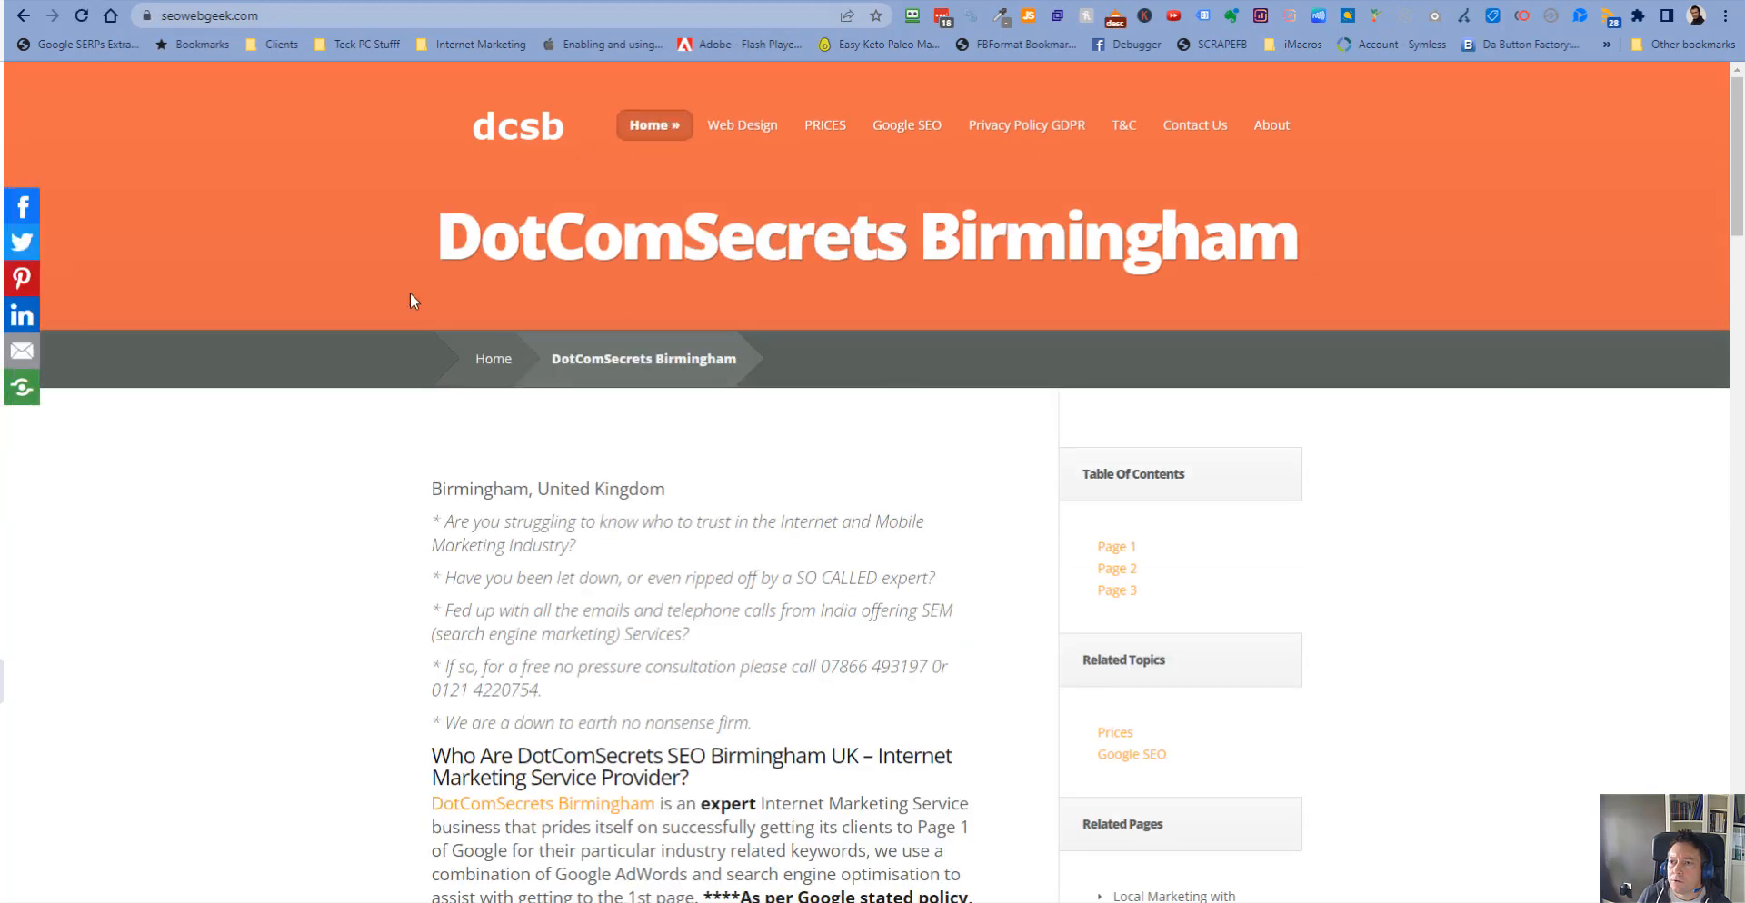
- Search the admin pages list for front, then clear the search to show all pages again
{"action": "left_click", "coordinate": [111, 1]}
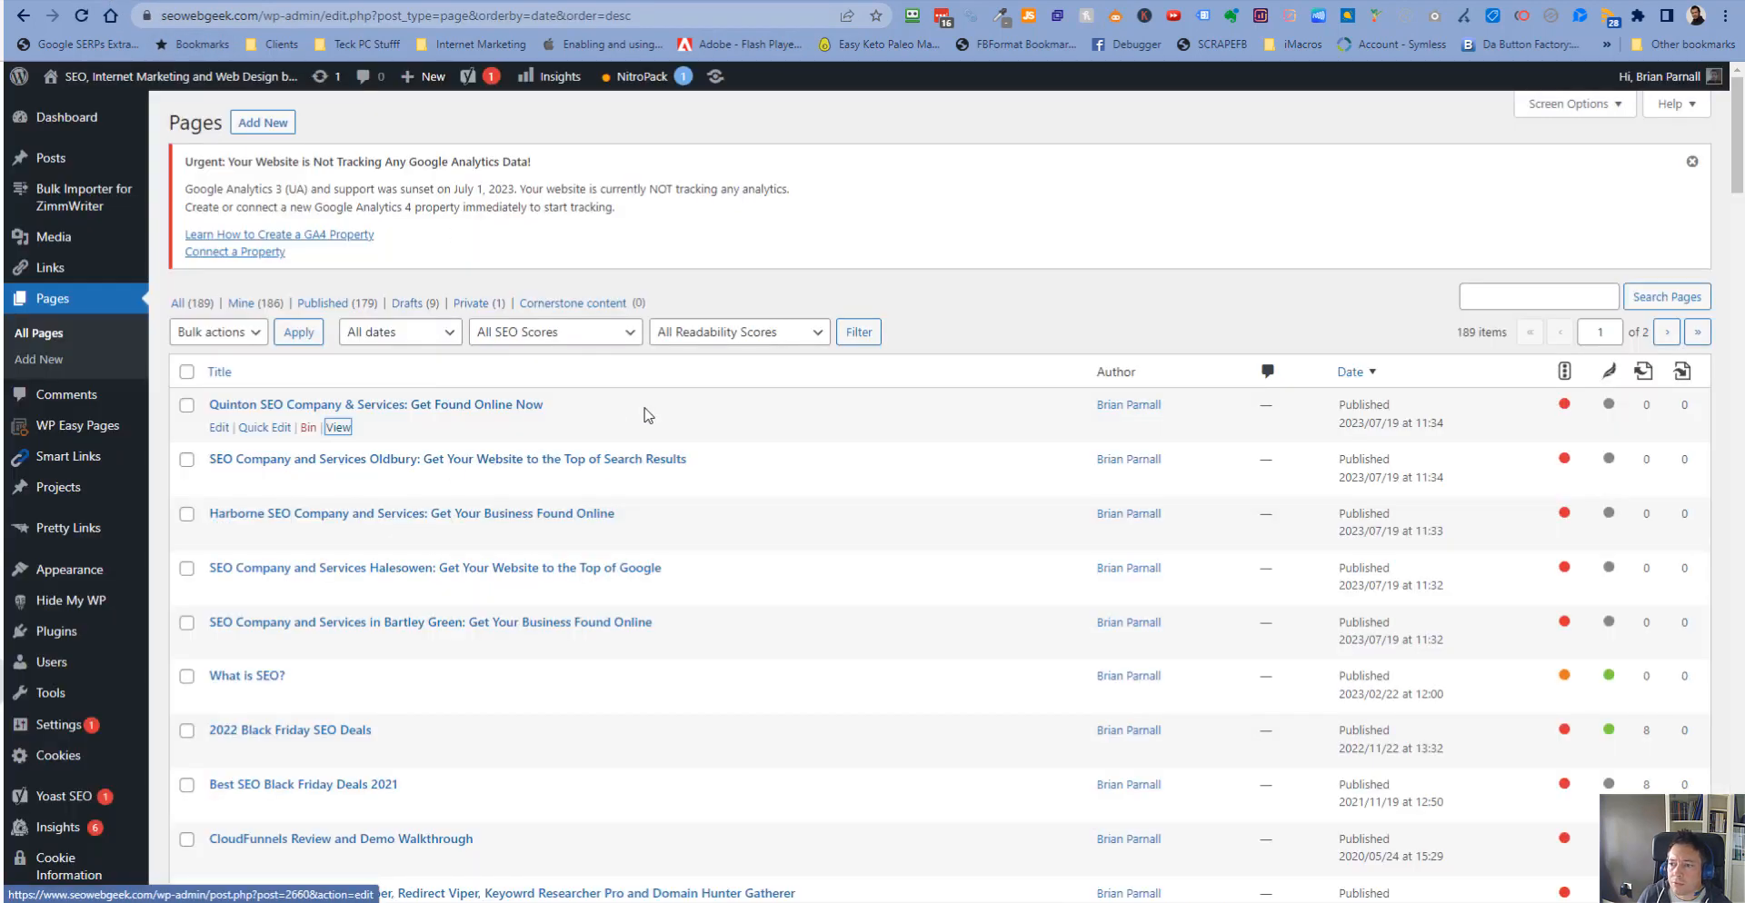
{"action": "left_click", "coordinate": [1554, 300]}
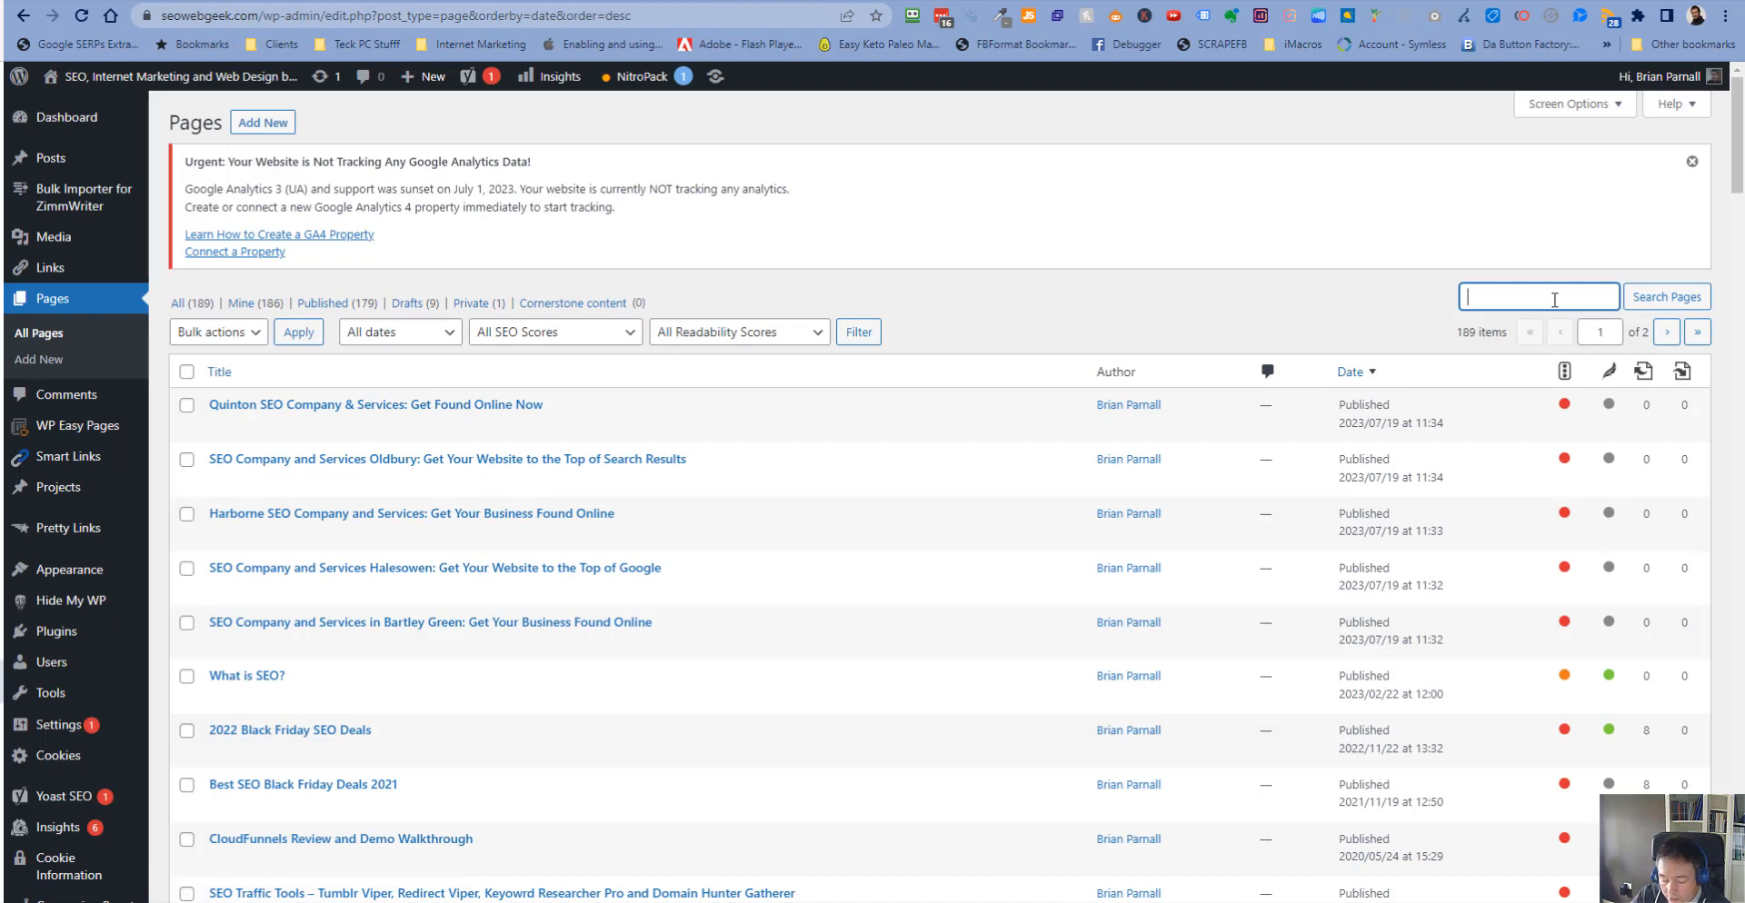
{"action": "type", "text": "fron"}
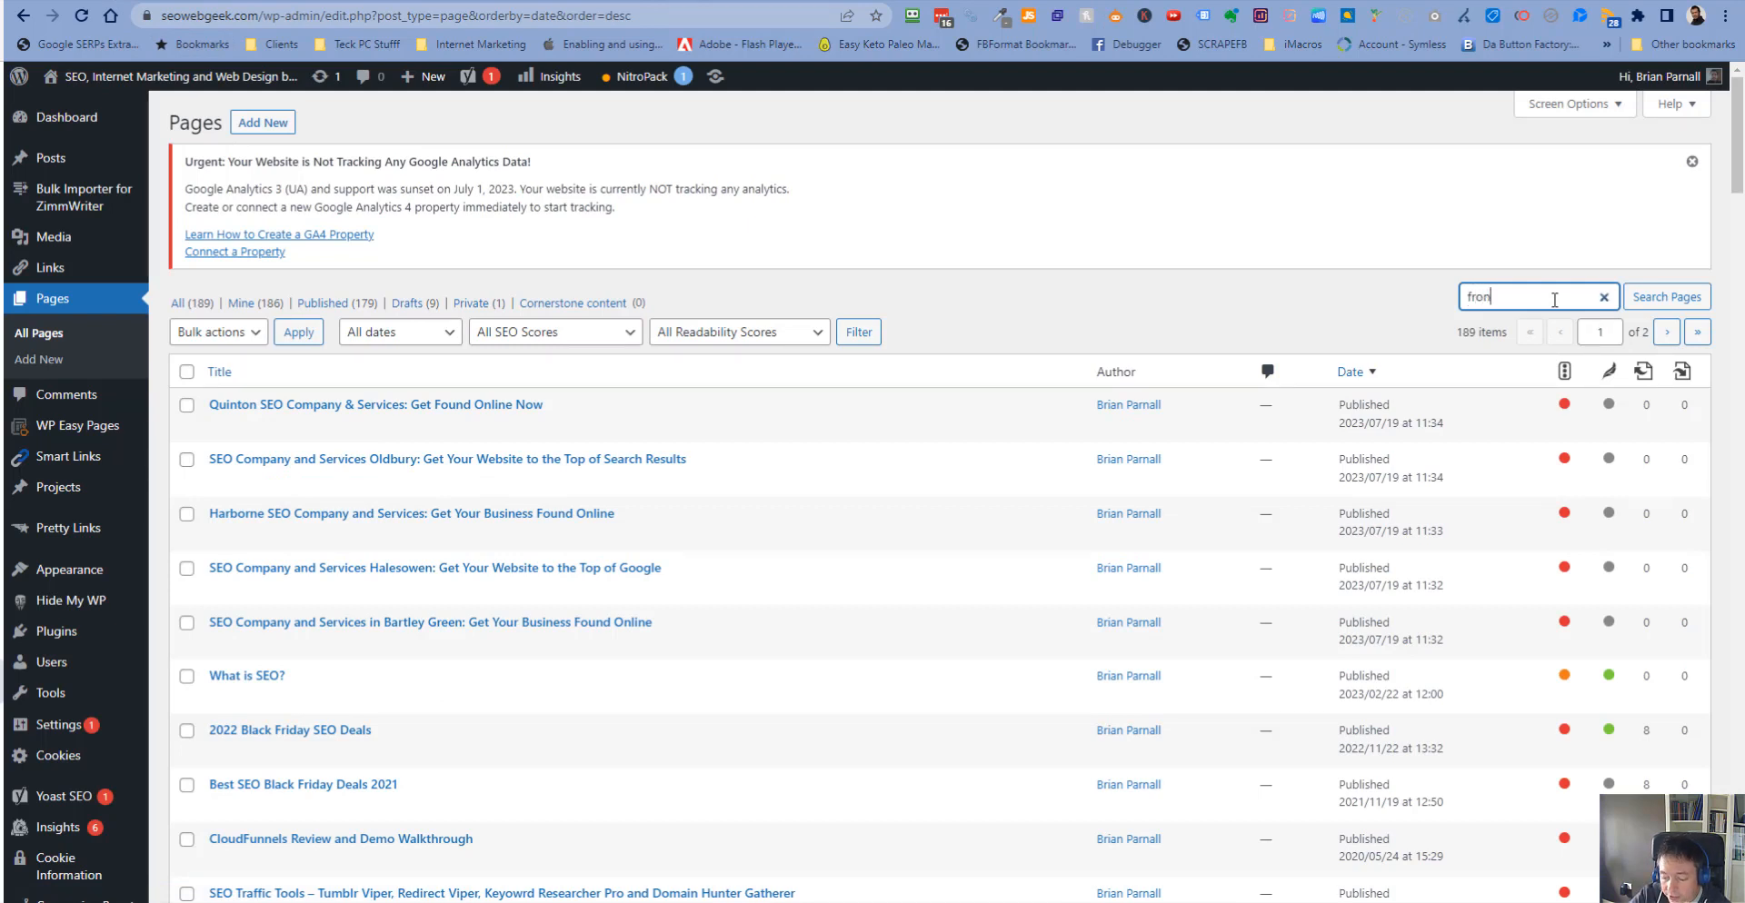
{"action": "type", "text": "t"}
{"action": "key", "text": "Return"}
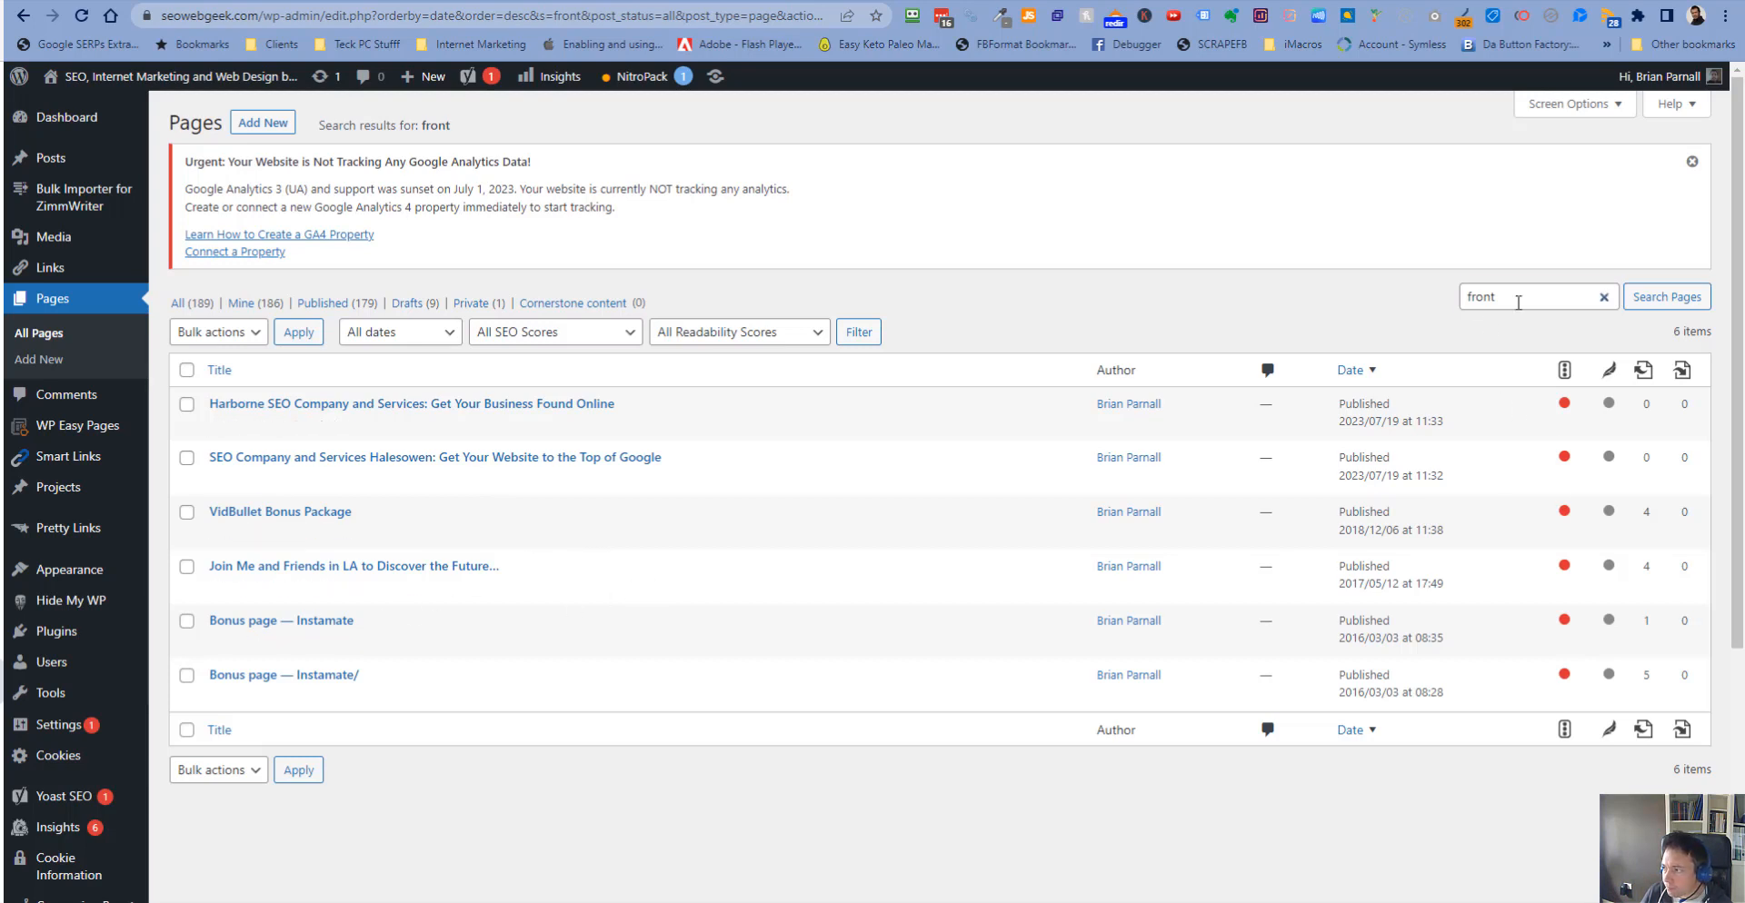
{"action": "double_click", "coordinate": [1508, 300]}
{"action": "key", "text": "BackSpace"}
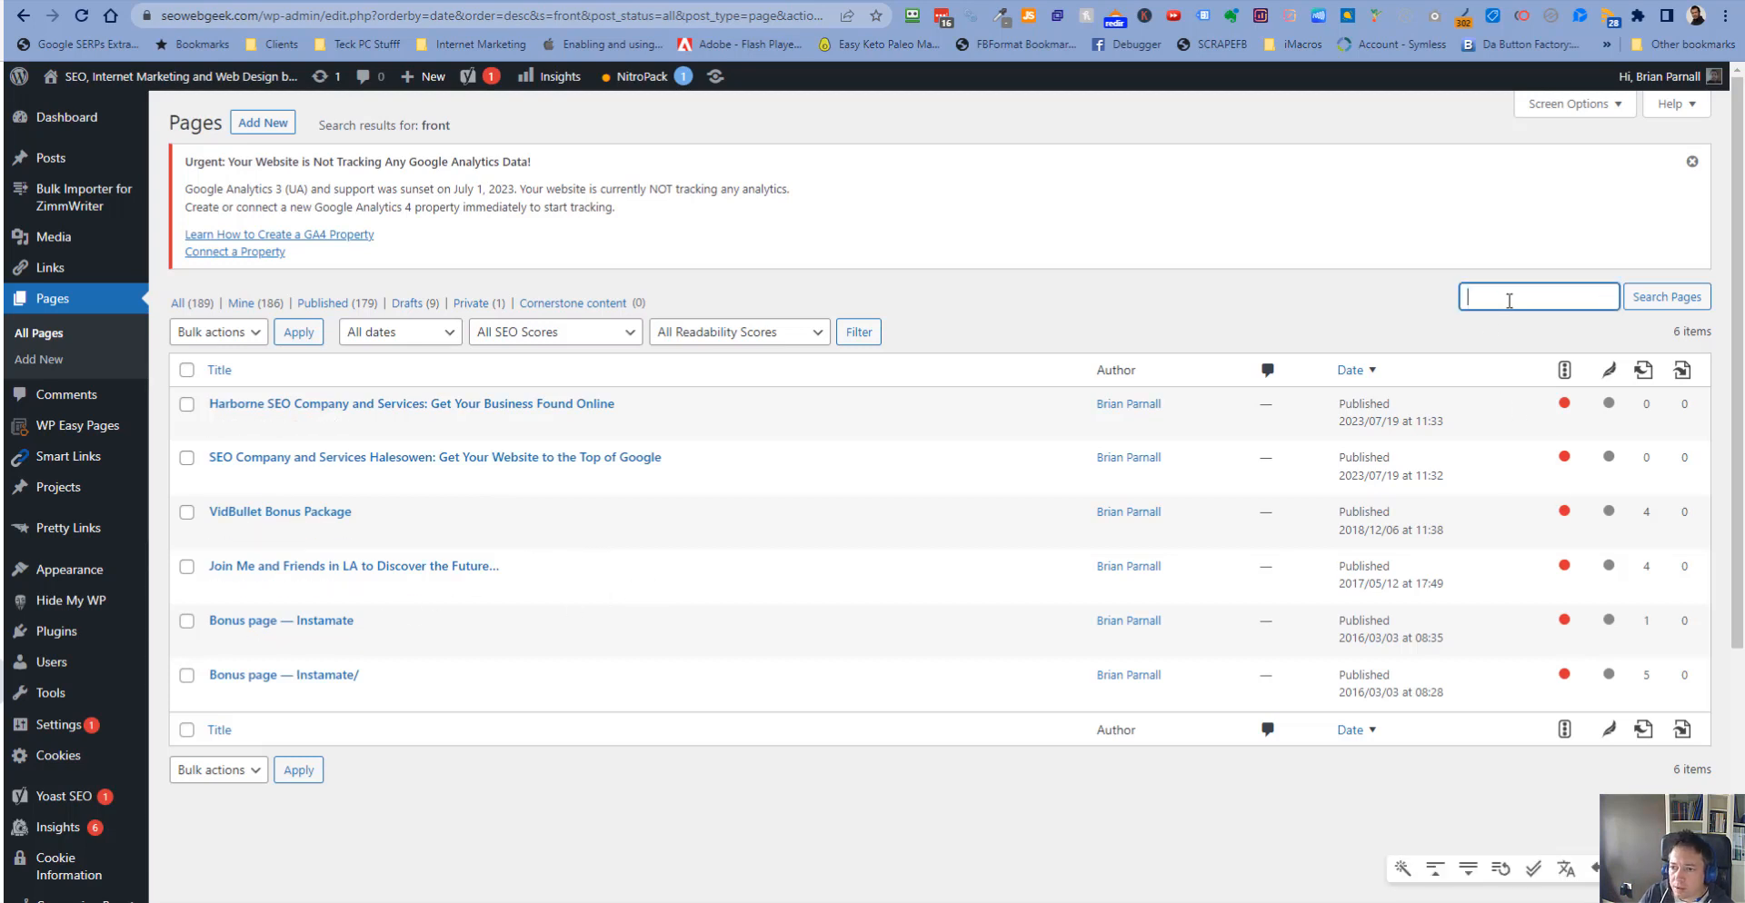
{"action": "left_click", "coordinate": [1694, 297]}
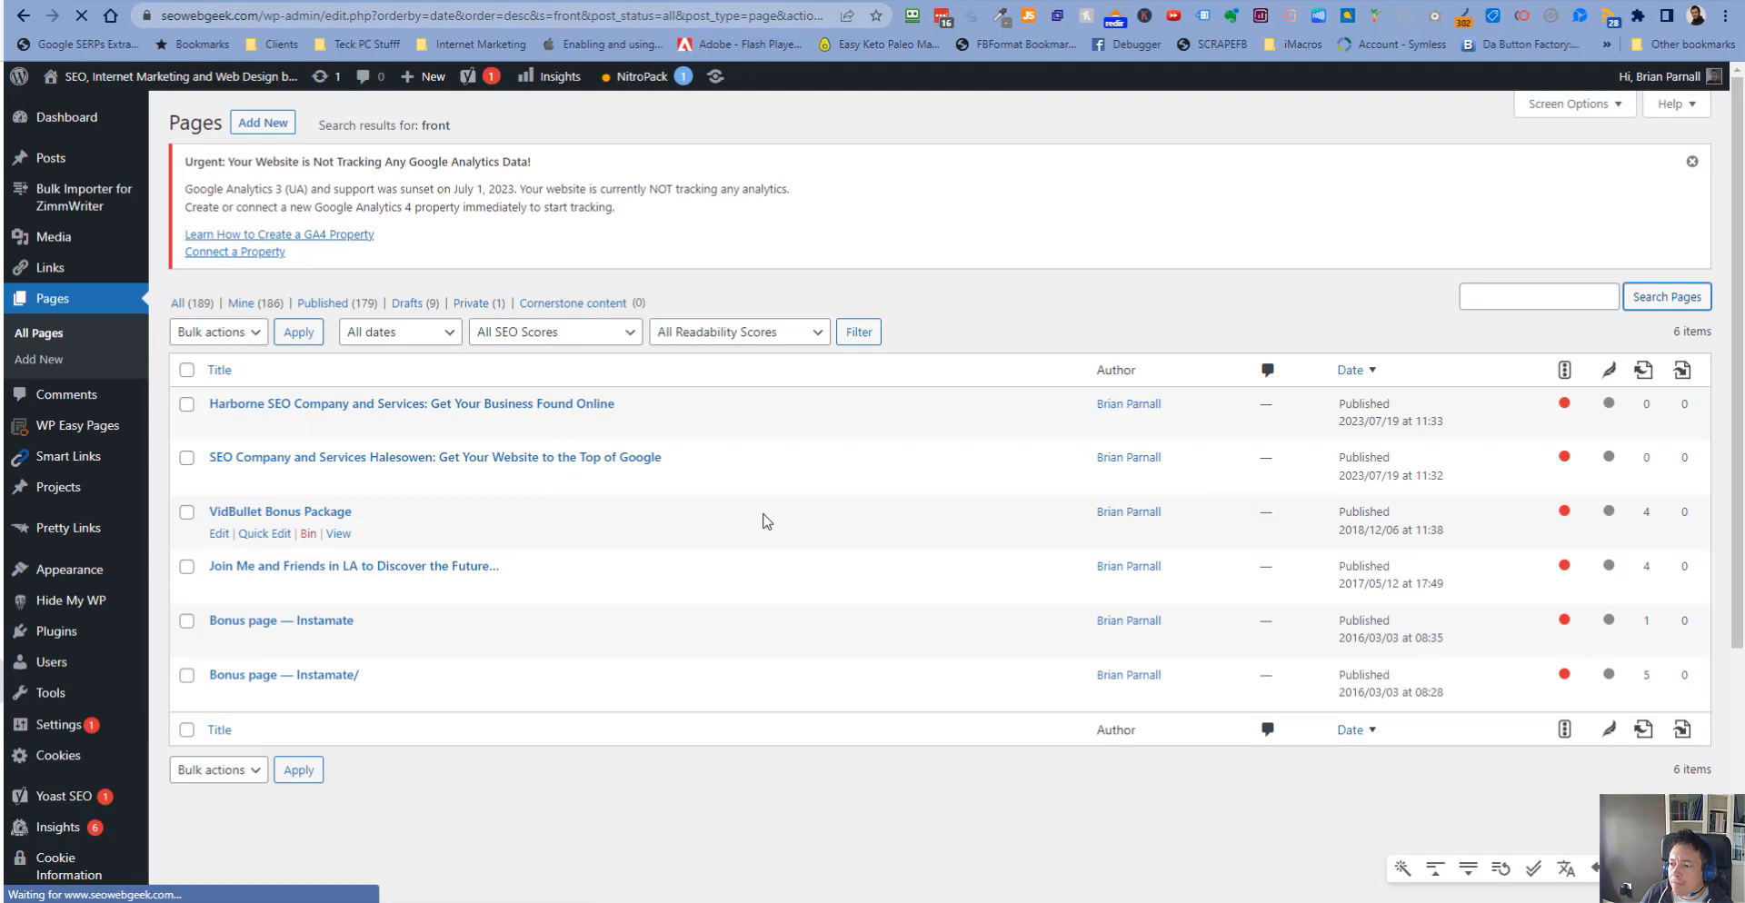
- Sort the pages by oldest date and open the DotComSecrets Birmingham front page in the editor
{"action": "mouse_move", "coordinate": [1034, 902]}
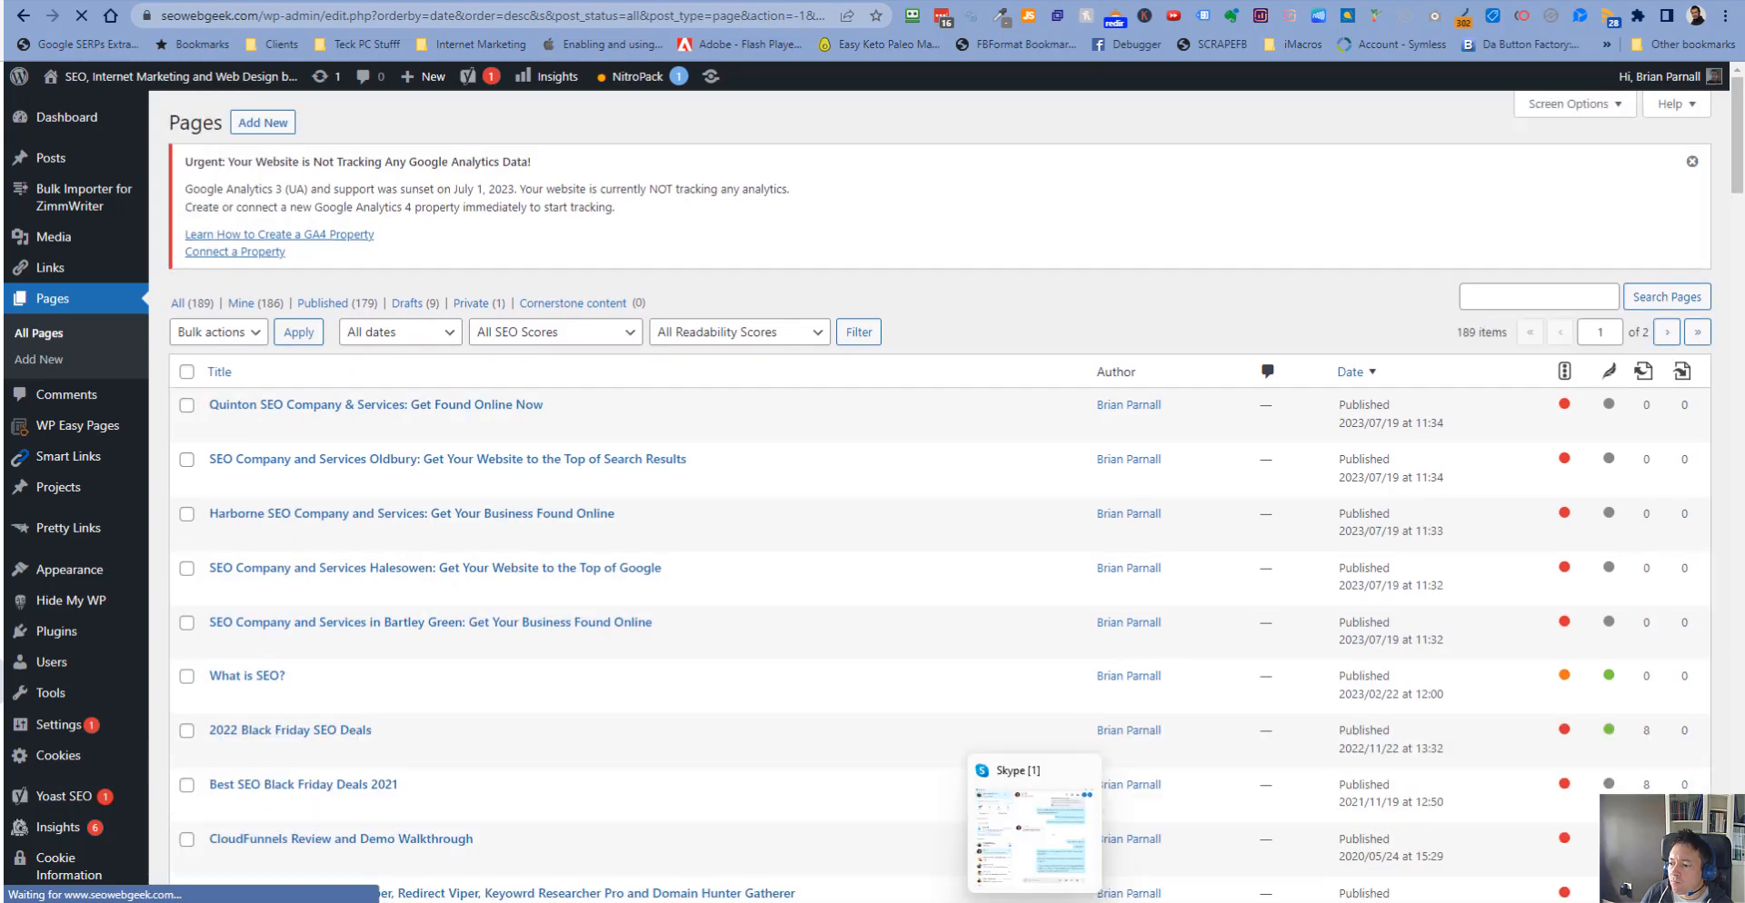
{"action": "left_click", "coordinate": [1376, 380]}
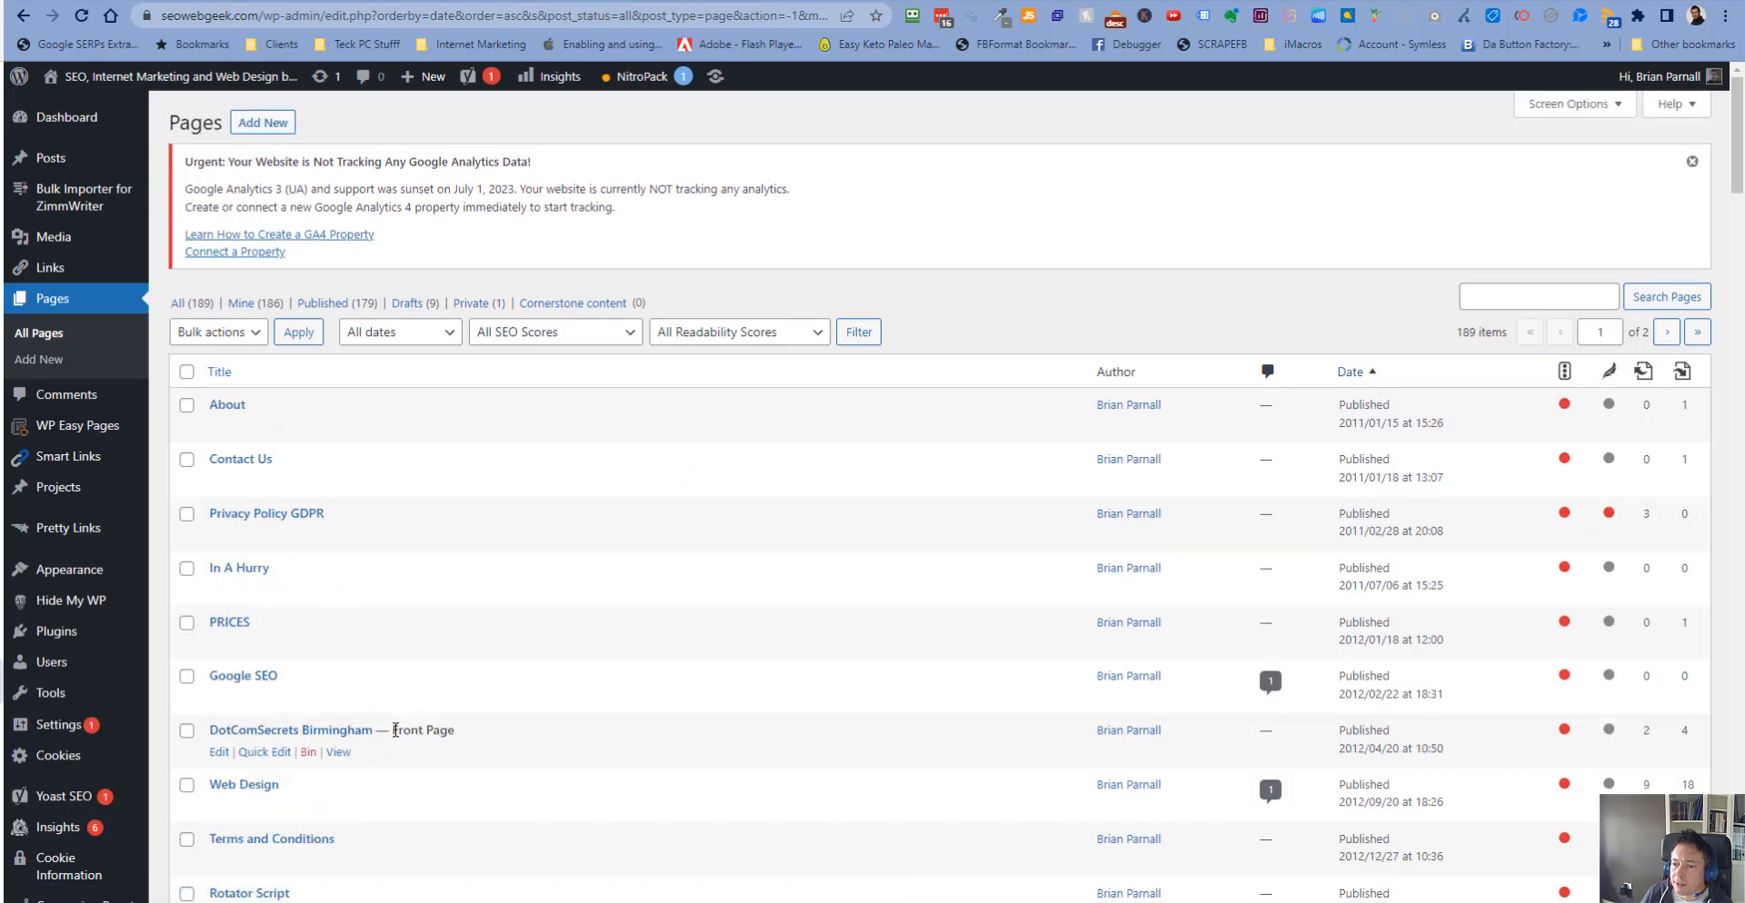
{"action": "left_click", "coordinate": [219, 753]}
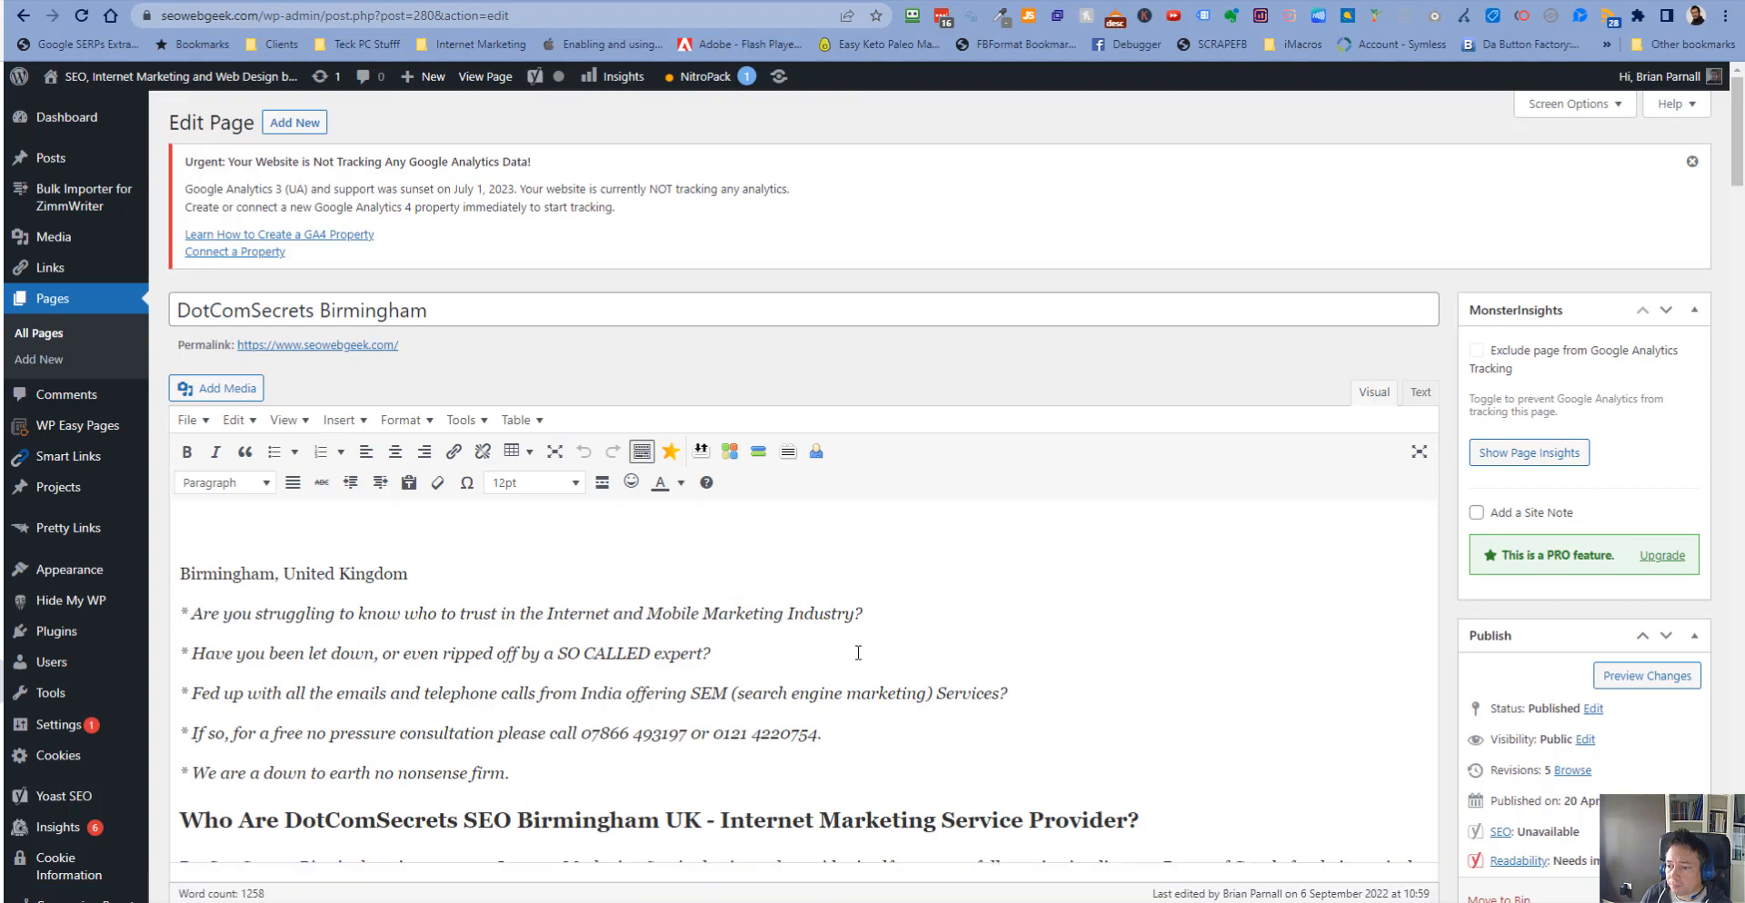
- Add Bartley Green after Halesowen in the SEO locations line near the end of the front page content
{"action": "scroll", "coordinate": [1317, 491], "scroll_direction": "down", "scroll_amount": 5}
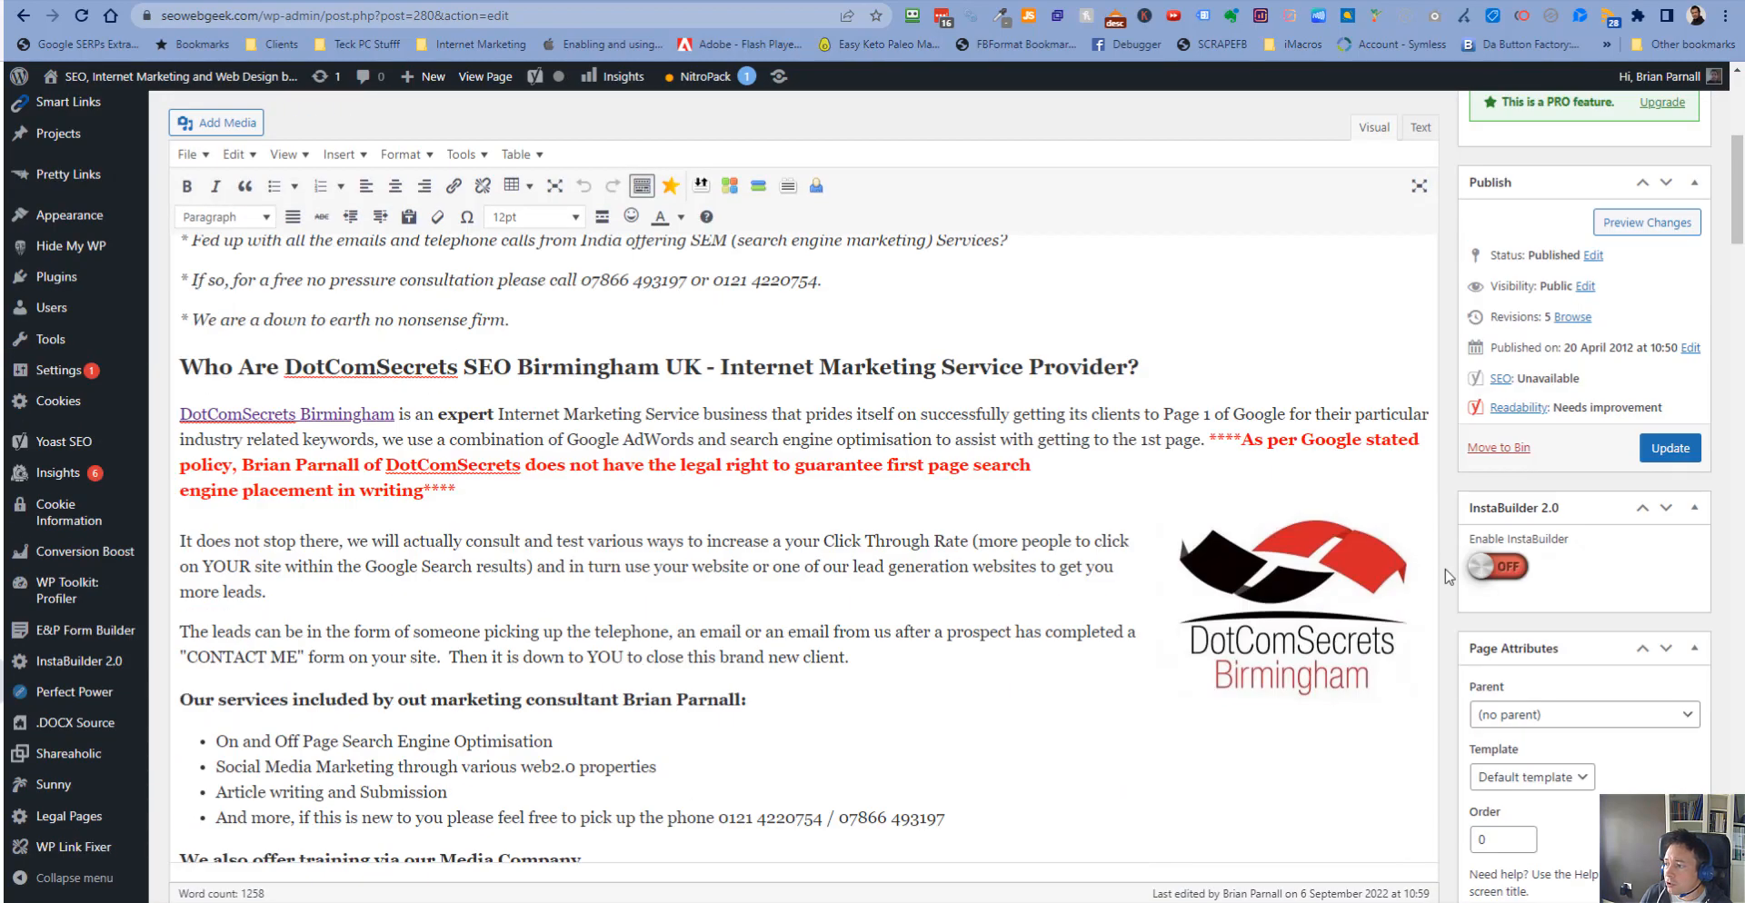
{"action": "scroll", "coordinate": [1448, 580], "scroll_direction": "down", "scroll_amount": 20}
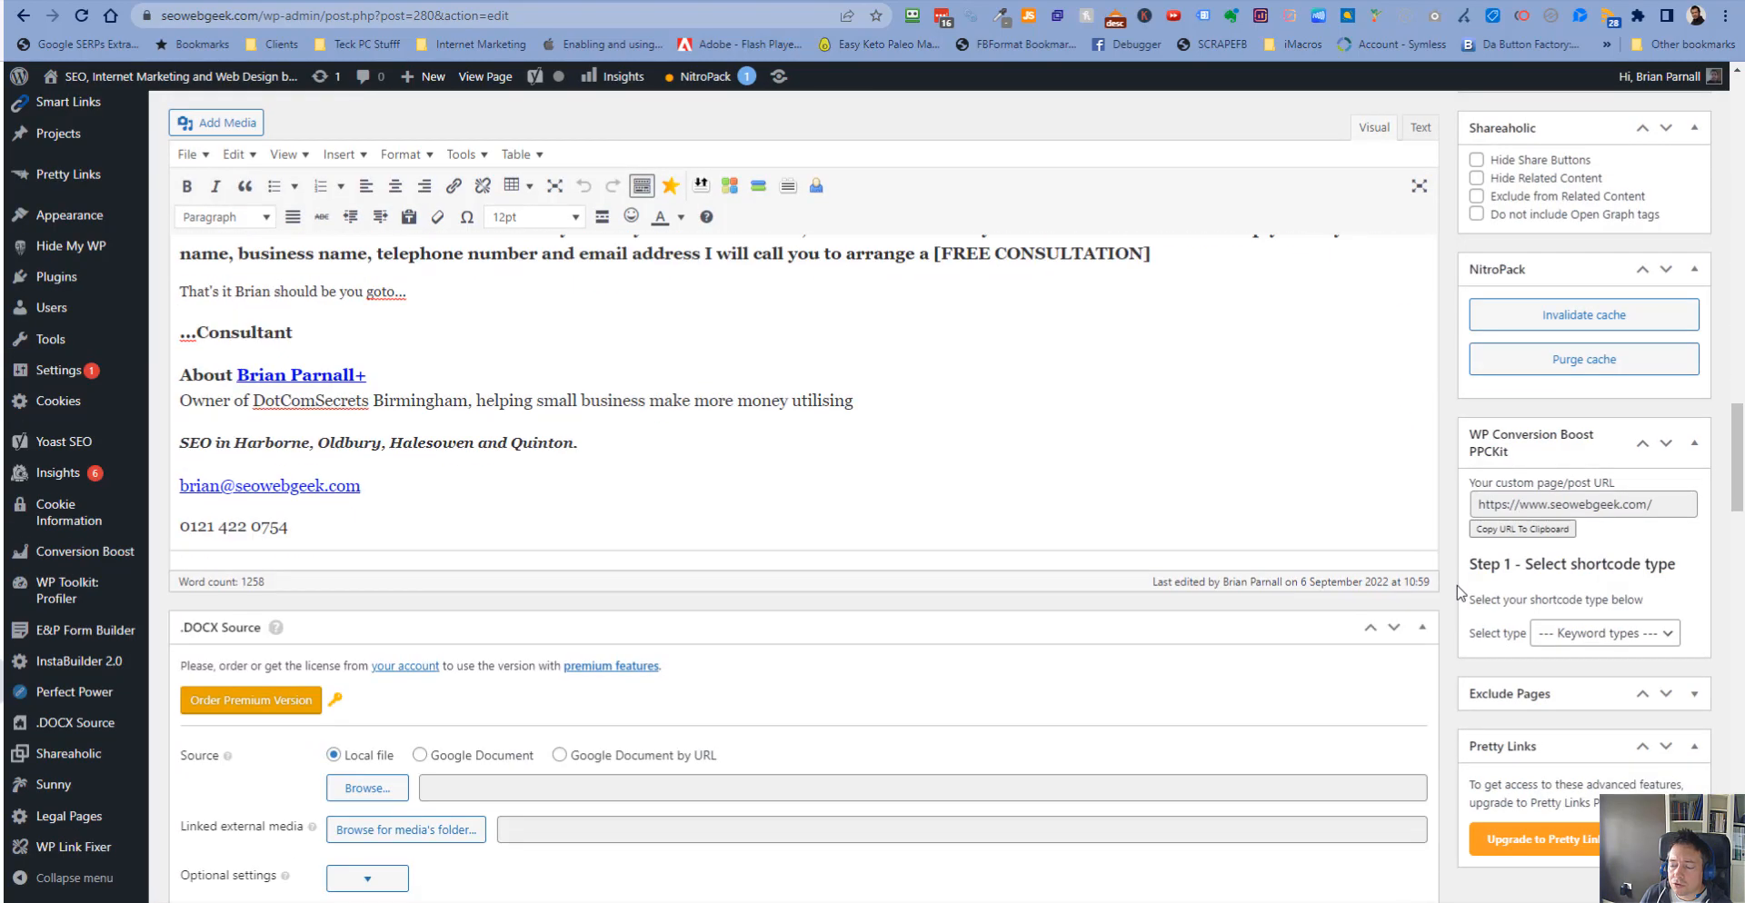
{"action": "scroll", "coordinate": [1457, 597], "scroll_direction": "up", "scroll_amount": 8}
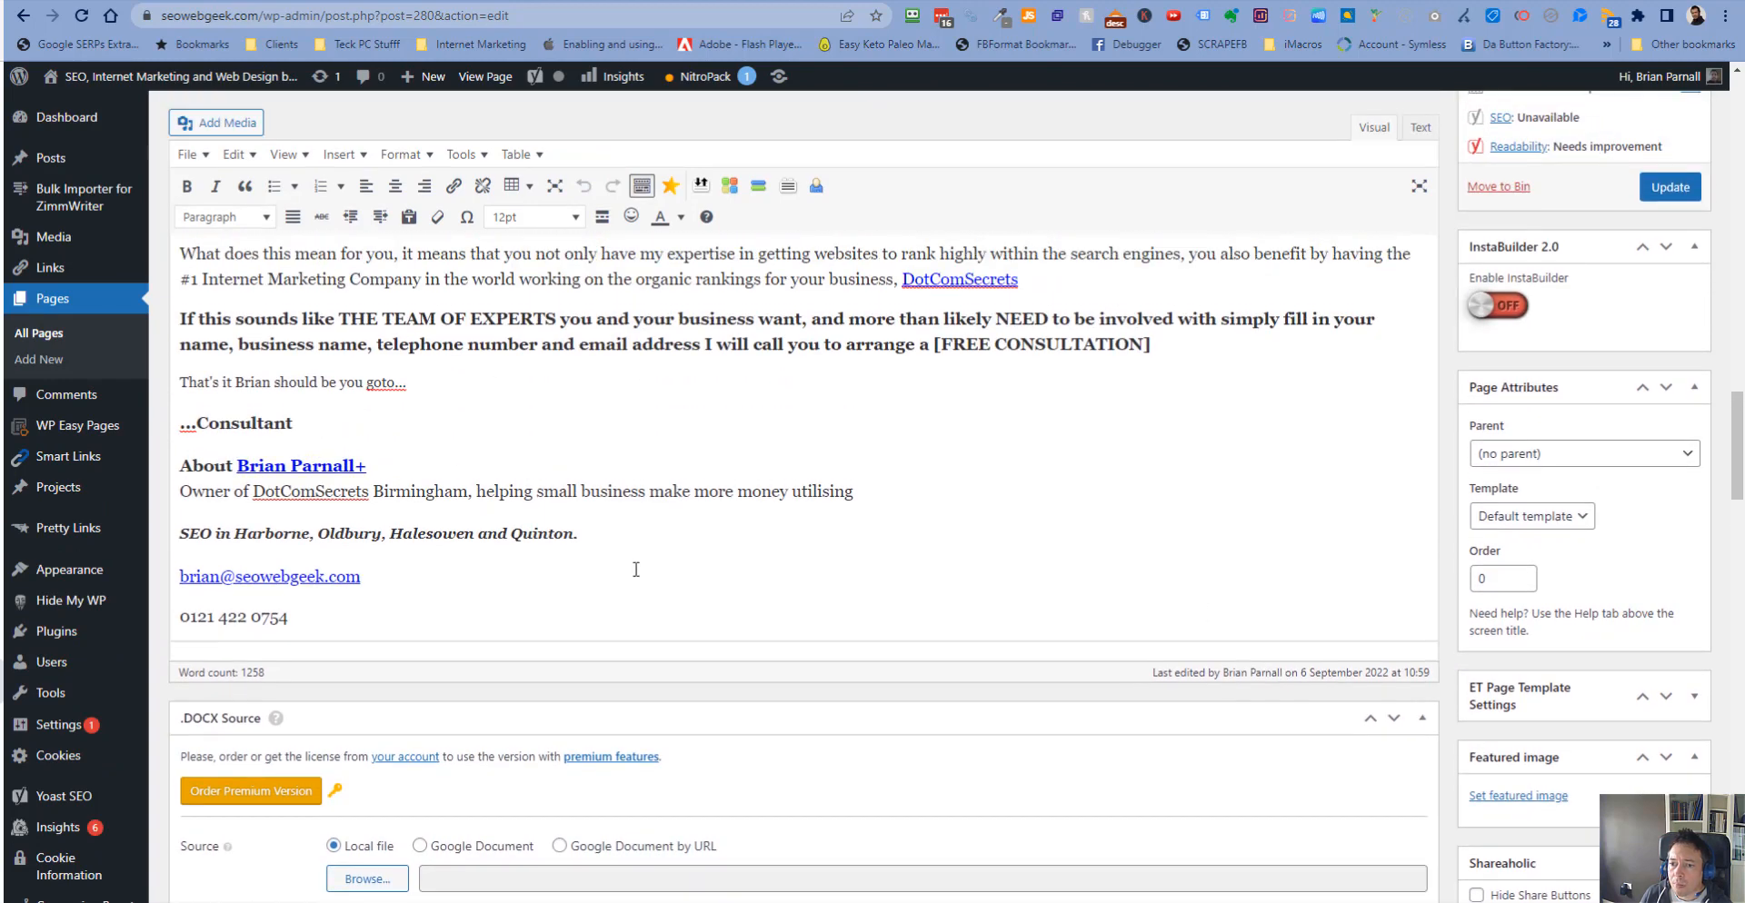
{"action": "left_click", "coordinate": [474, 534]}
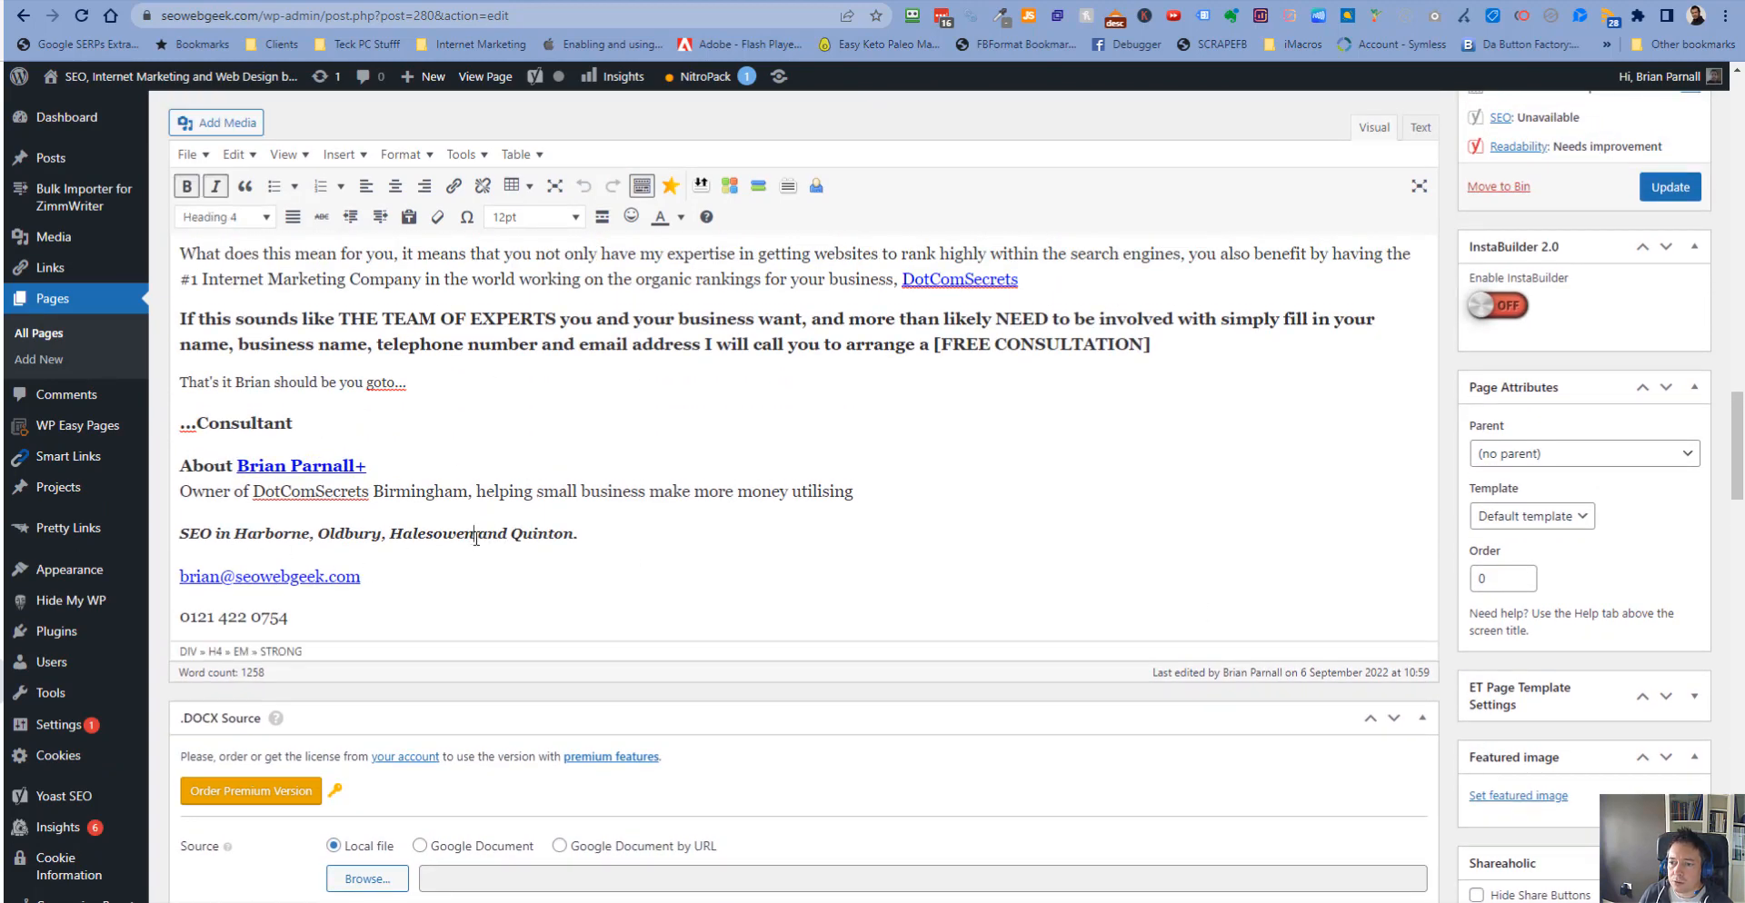
{"action": "type", "text": ","}
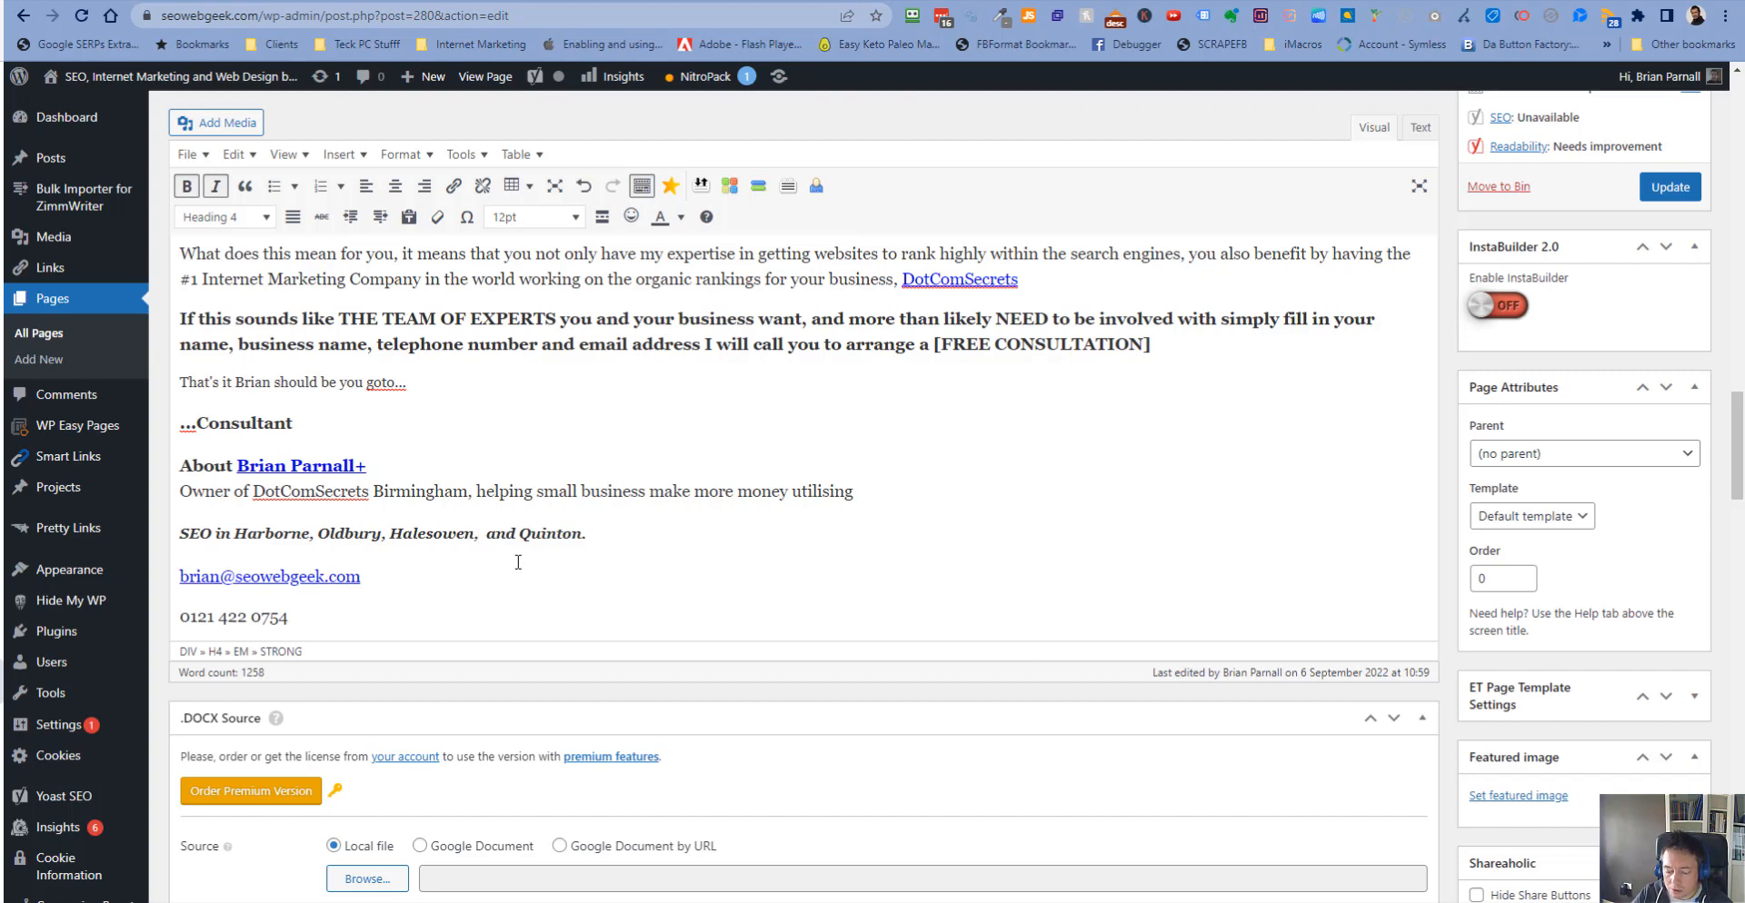
{"action": "type", "text": " Bartley"}
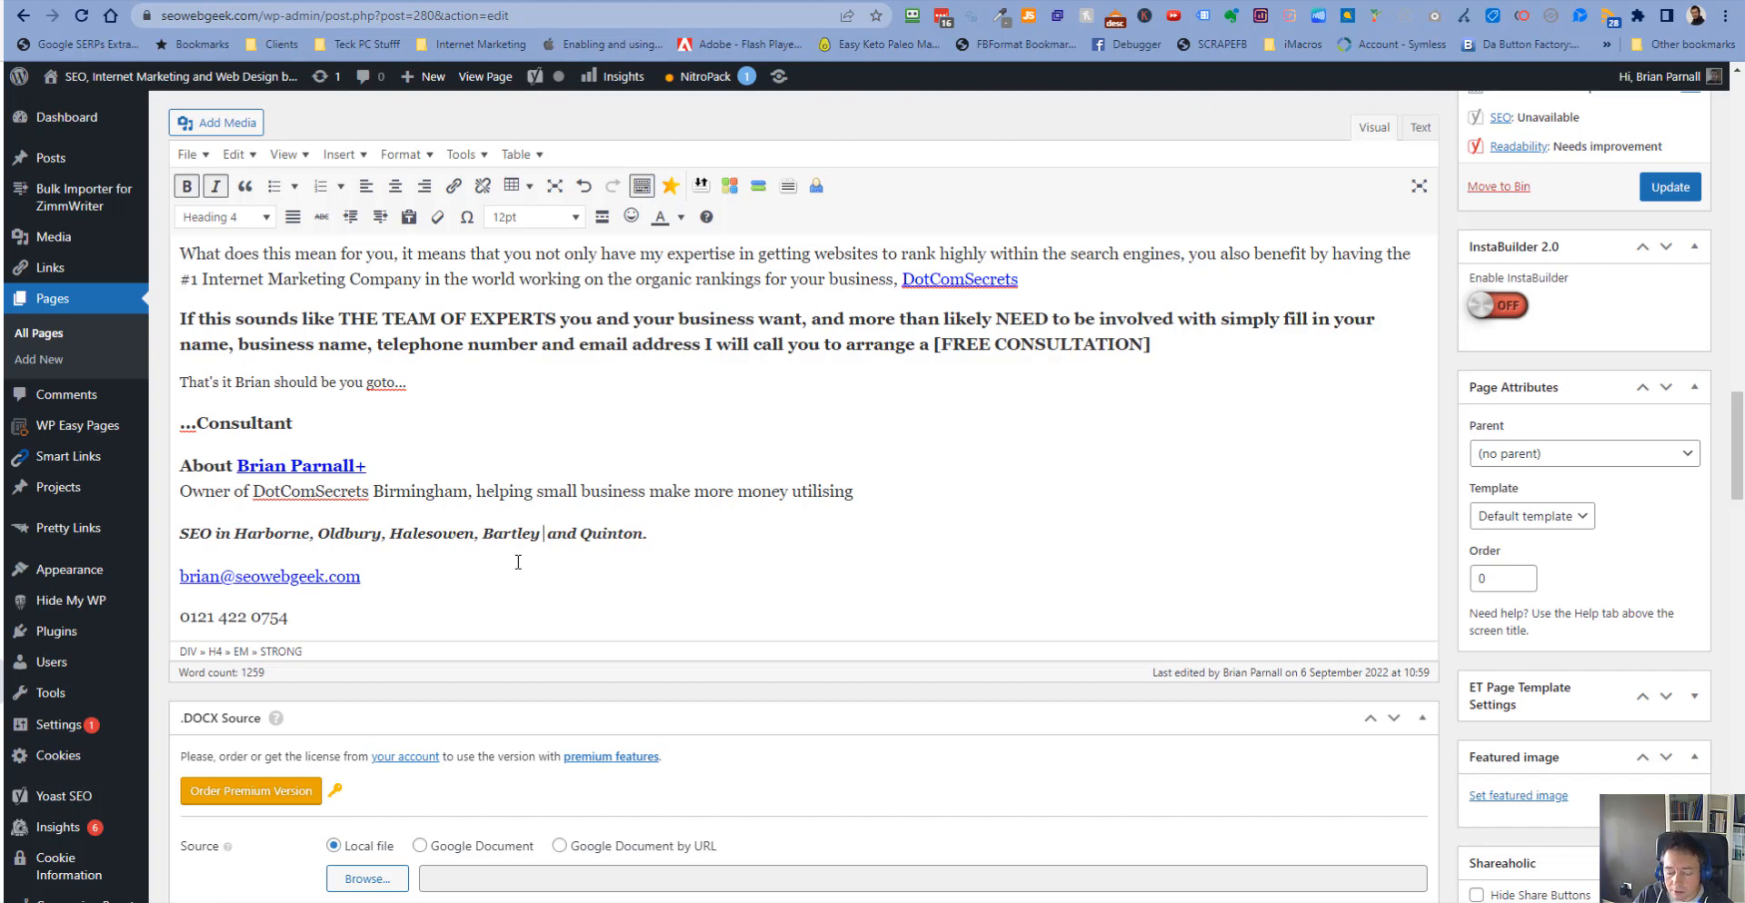
{"action": "type", "text": " Green"}
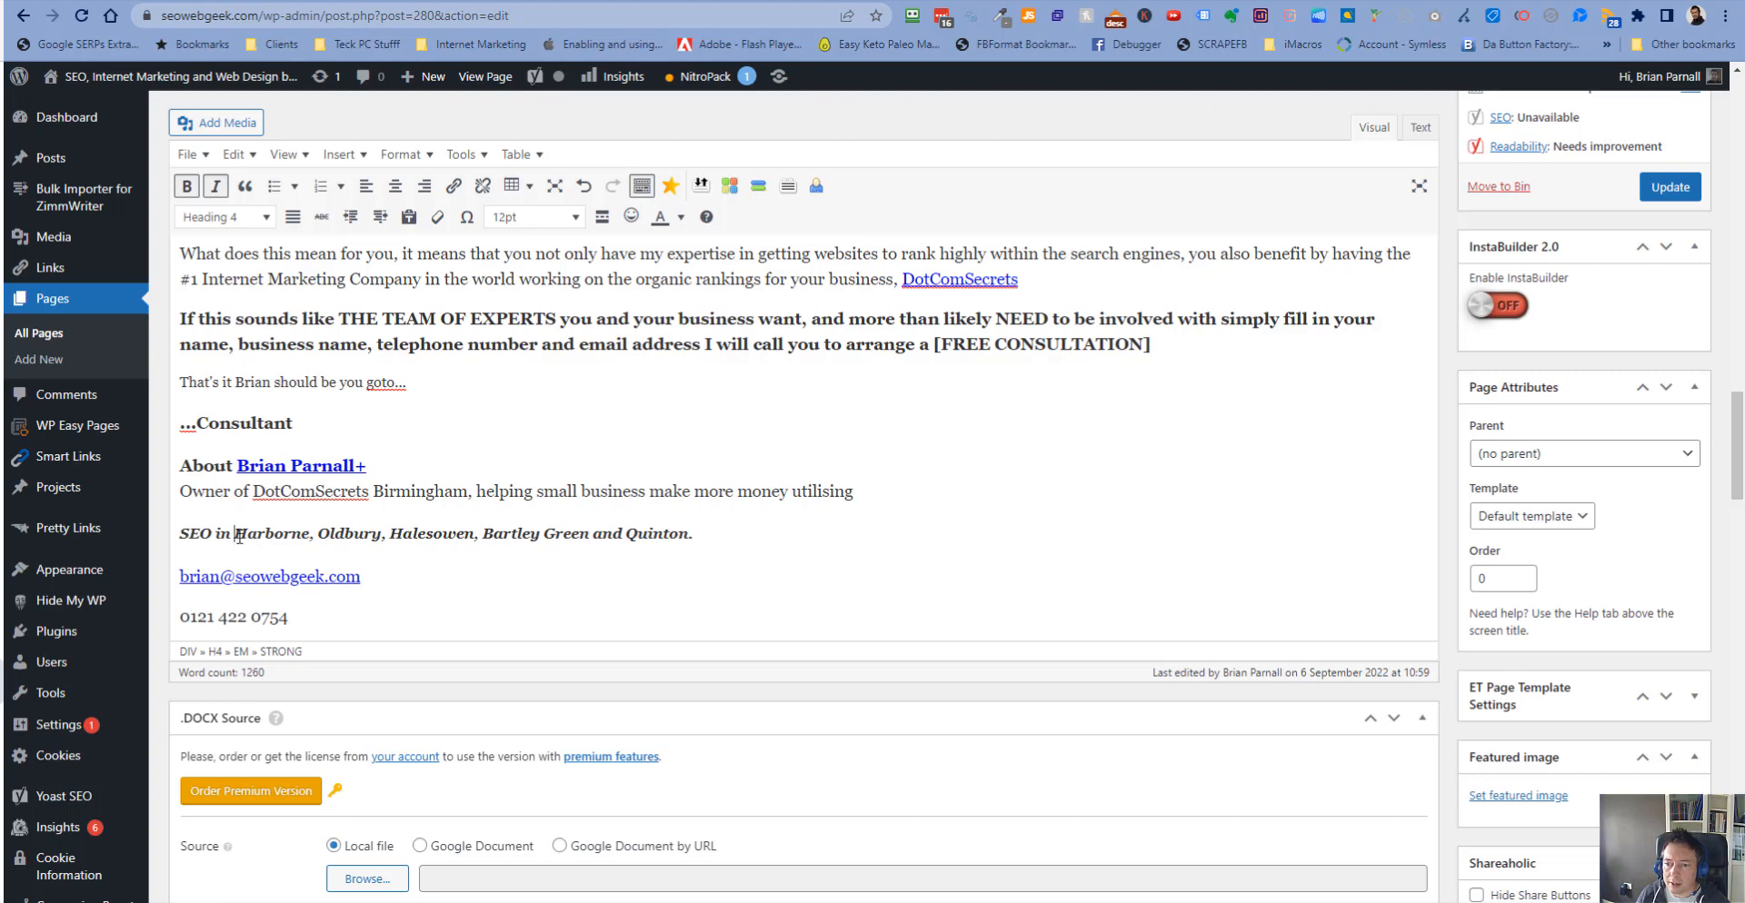
- Link the word Harborne to the Harborne SEO company and services page URL
{"action": "left_click_drag", "start_coordinate": [235, 537], "coordinate": [306, 535]}
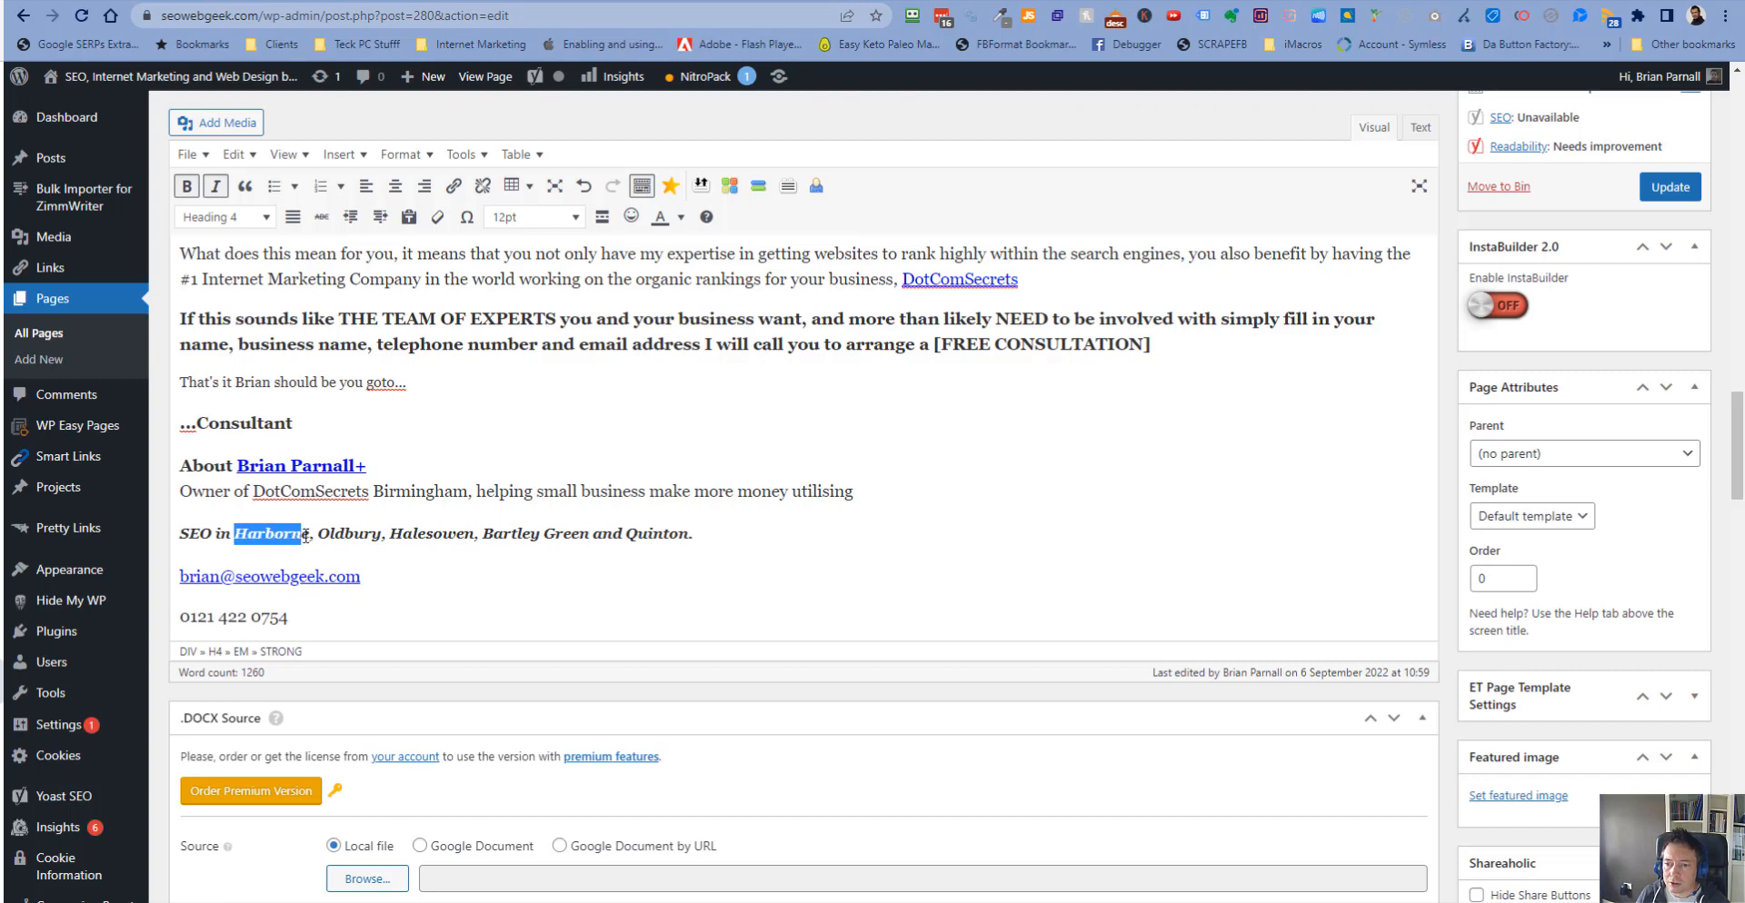
{"action": "left_click", "coordinate": [452, 186]}
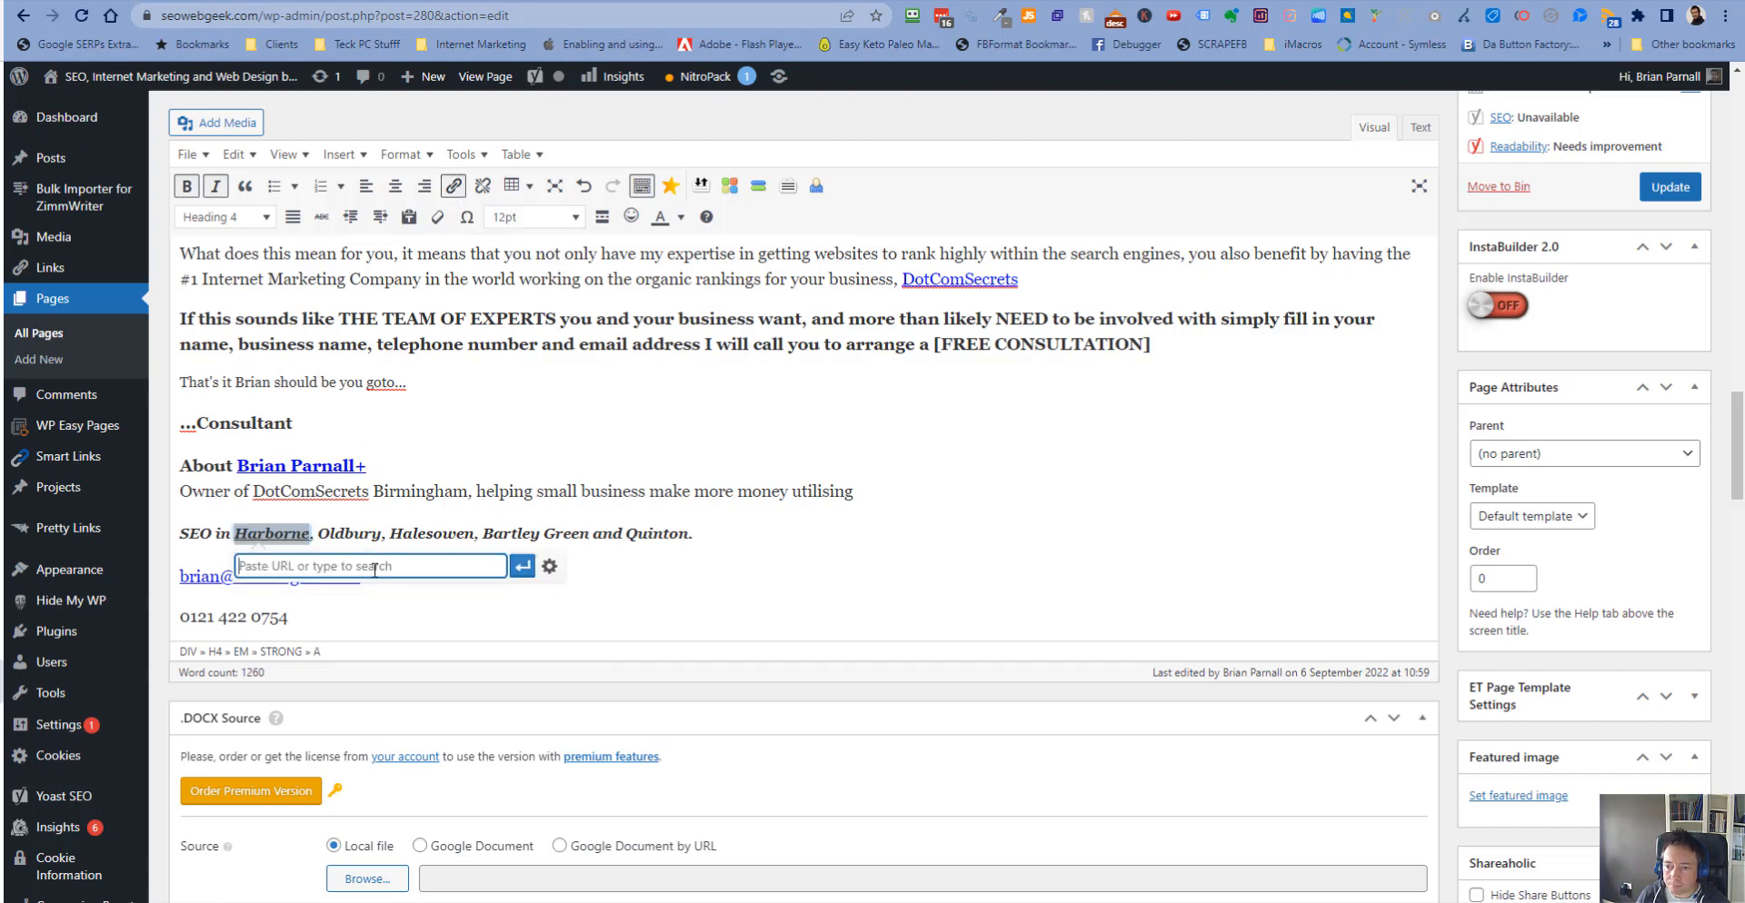
{"action": "key", "text": "ctrl+grave"}
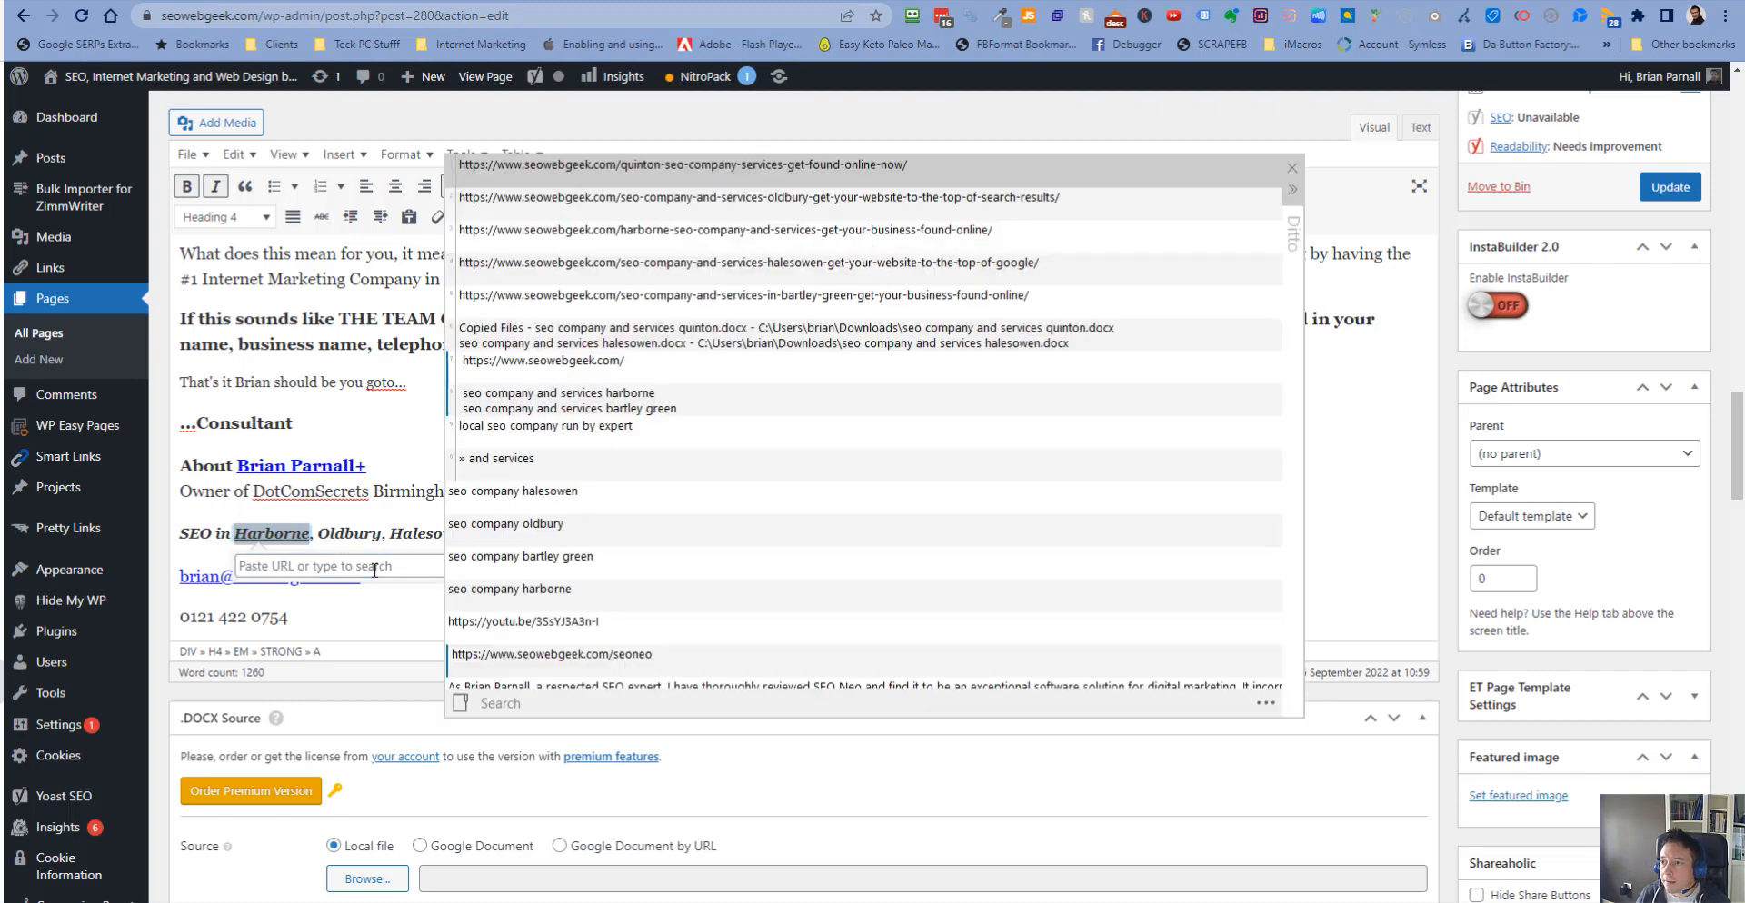
{"action": "key", "text": "Down"}
{"action": "key", "text": "Down"}
{"action": "key", "text": "Return"}
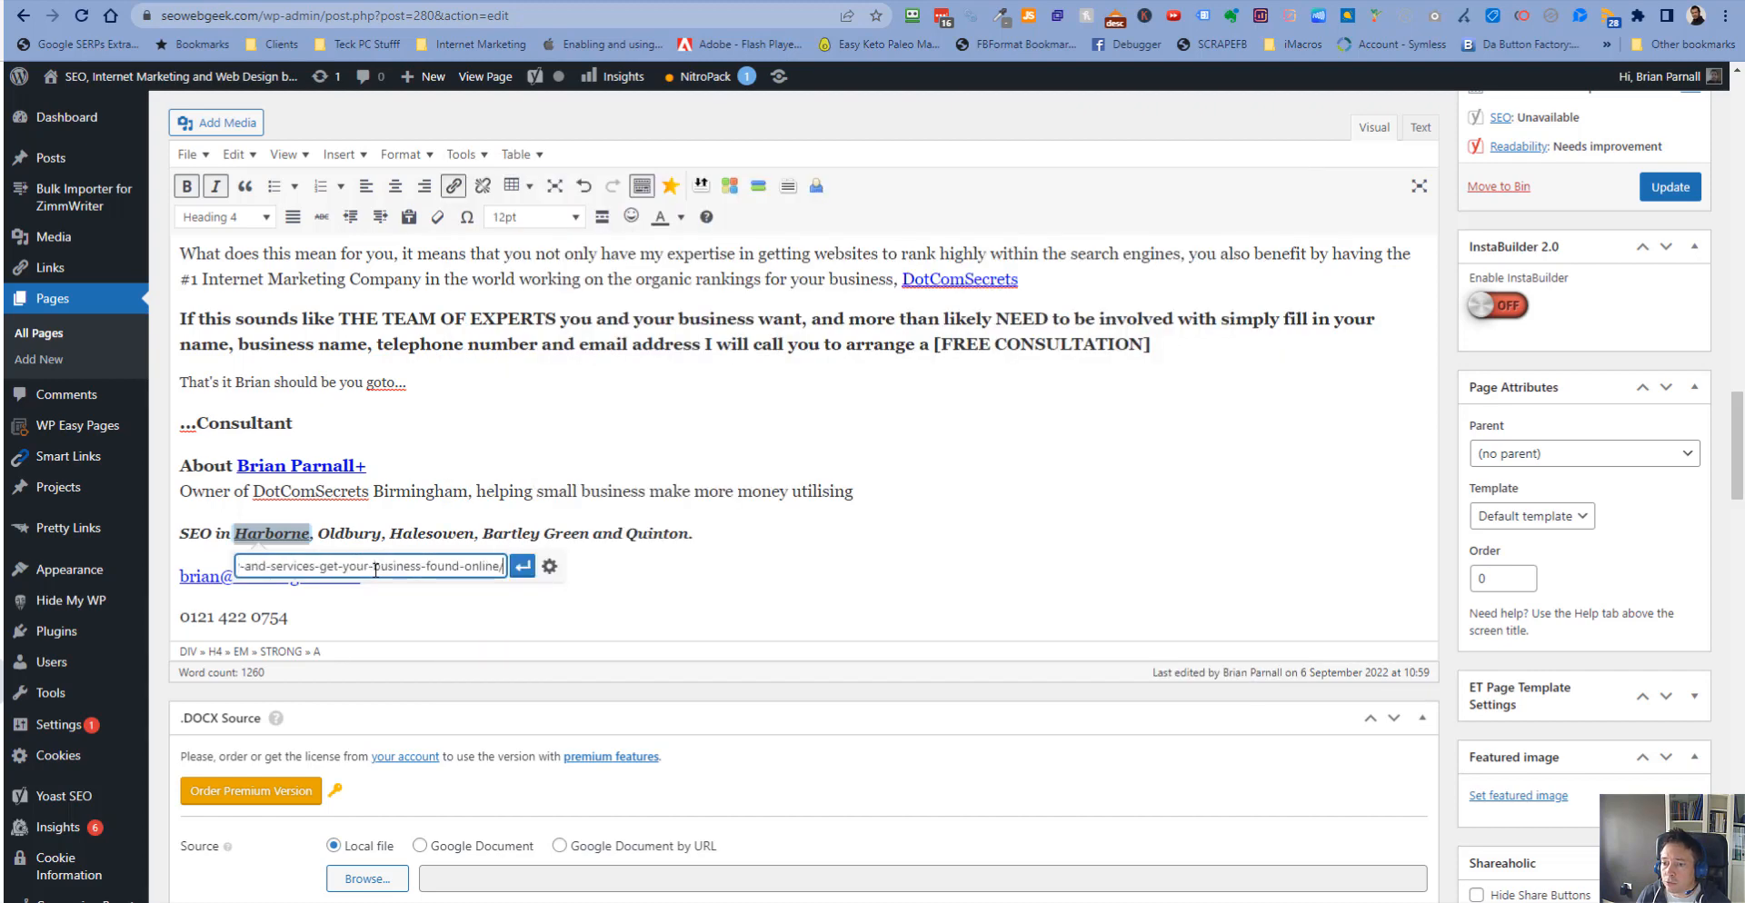
{"action": "left_click", "coordinate": [522, 566]}
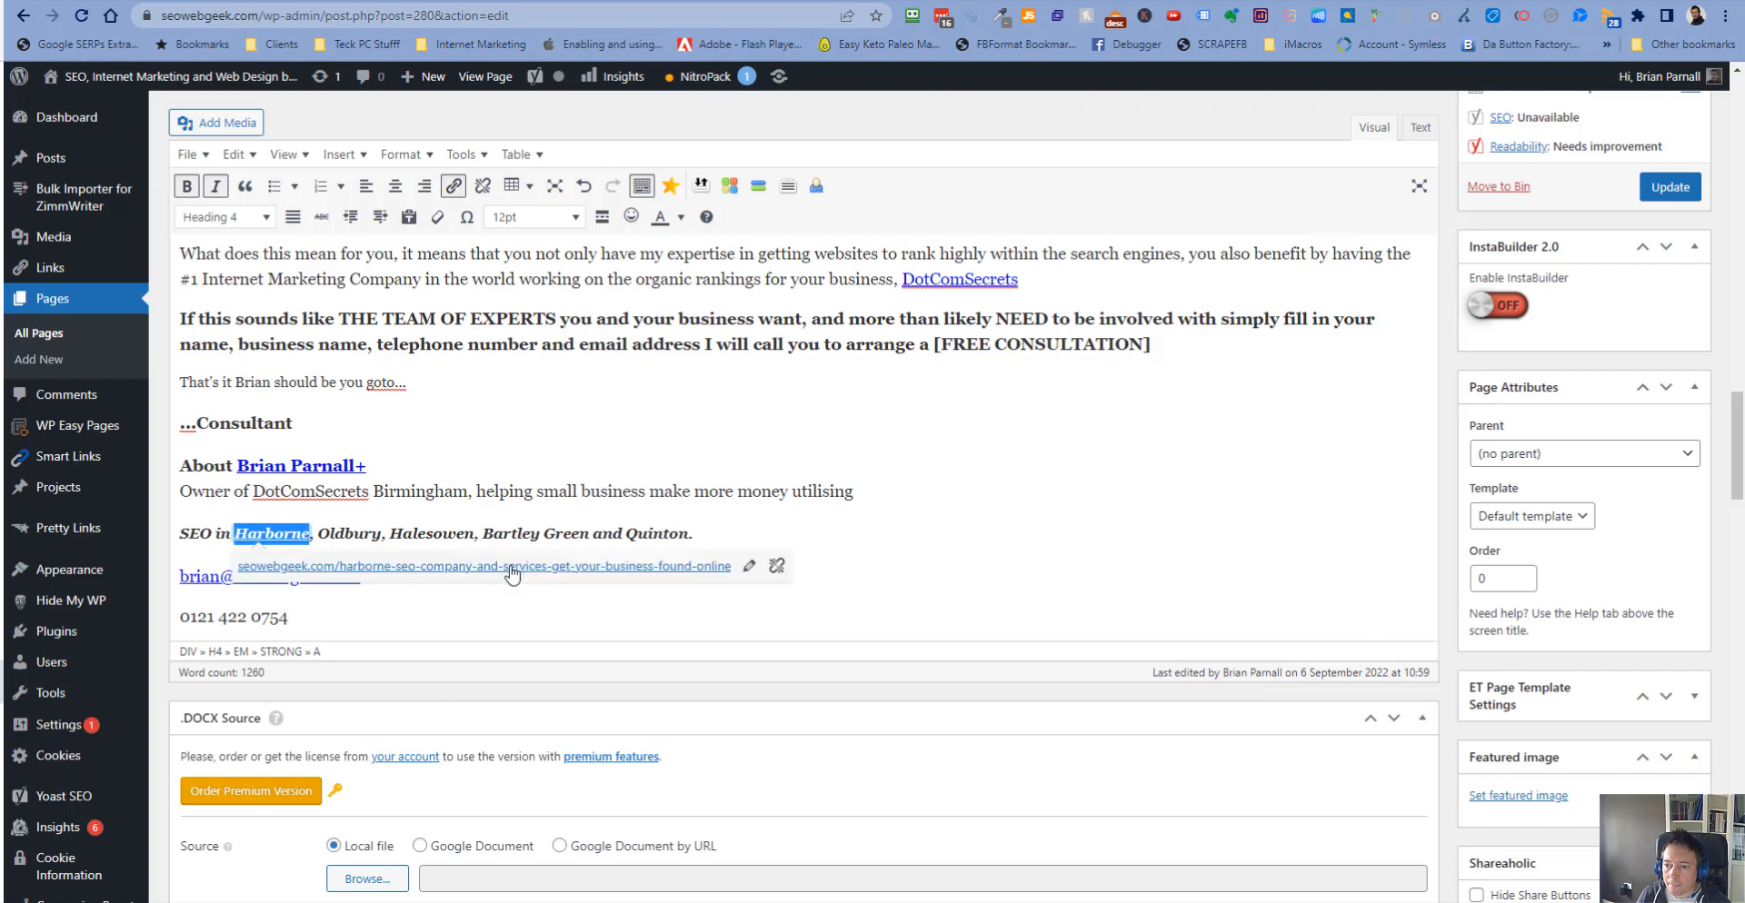
- Link the word Oldbury to the SEO company and services Oldbury page URL
{"action": "left_click", "coordinate": [324, 536]}
{"action": "left_click_drag", "start_coordinate": [325, 538], "coordinate": [371, 537]}
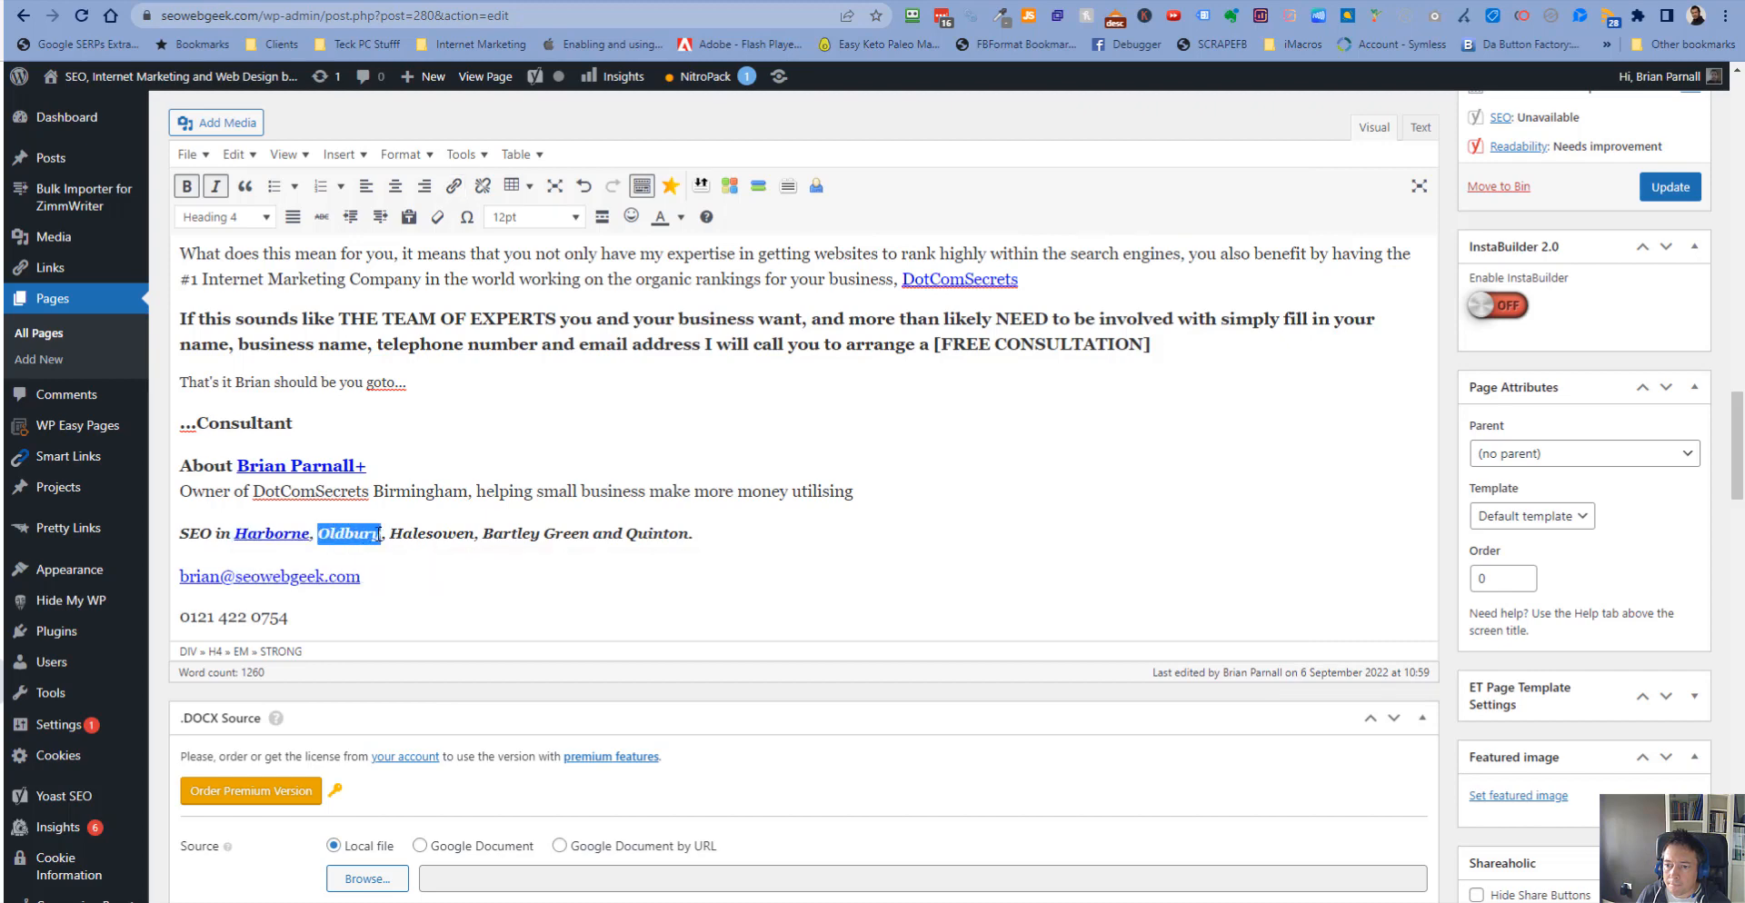
{"action": "left_click", "coordinate": [454, 186]}
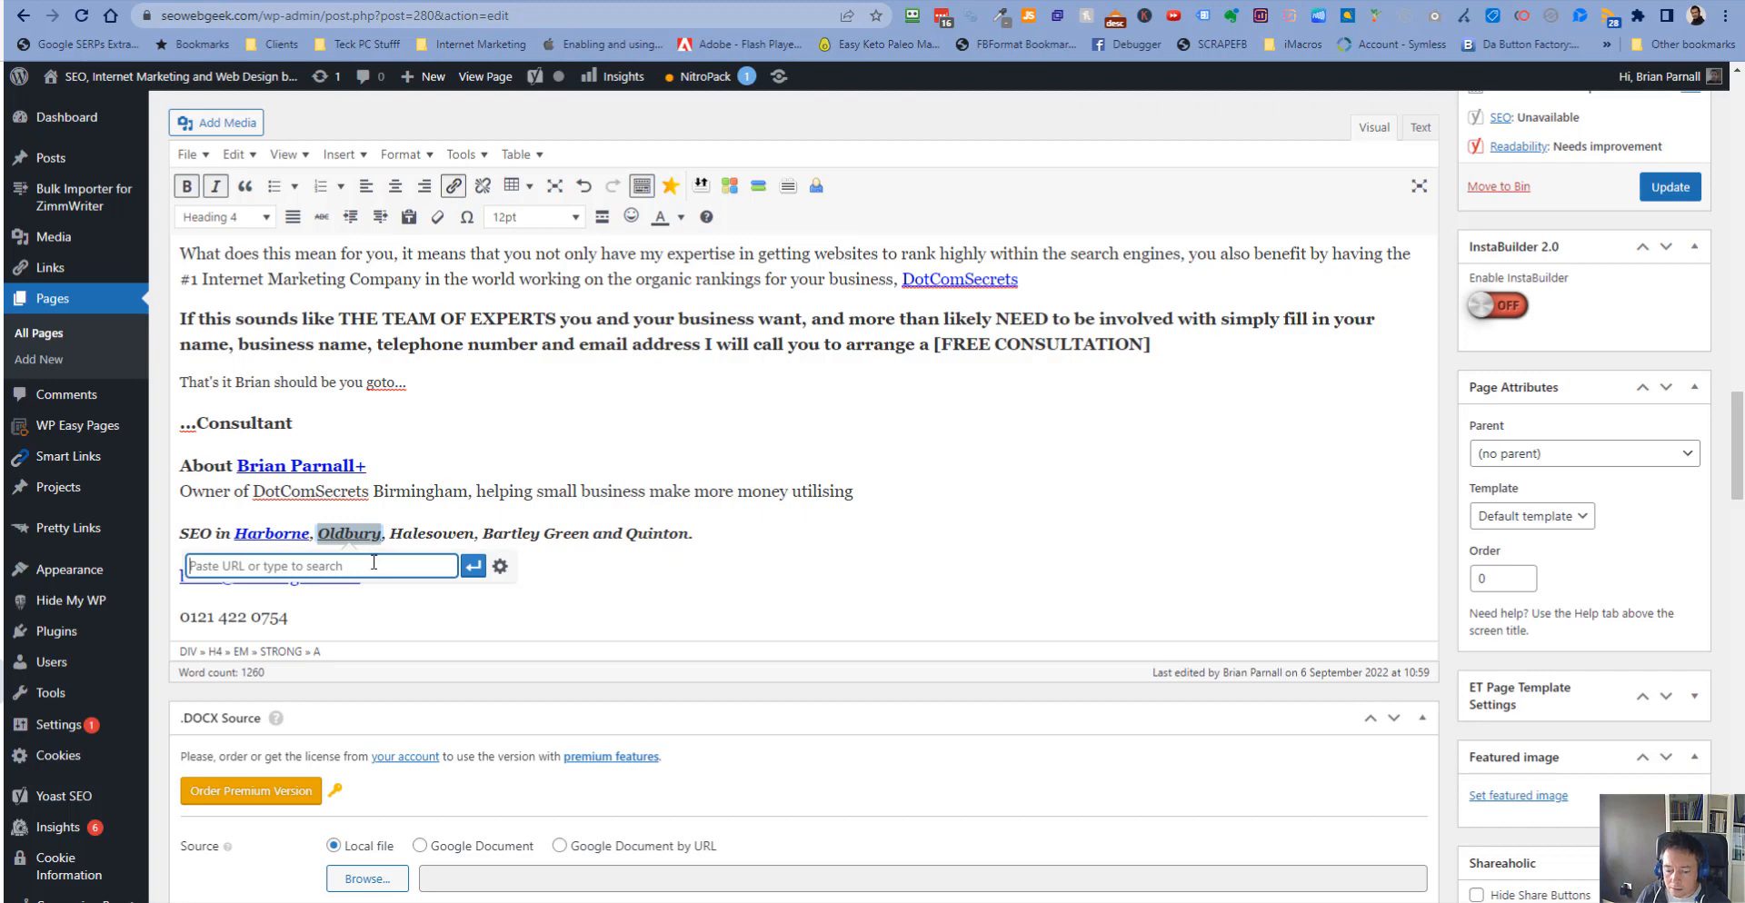
{"action": "key", "text": "ctrl+grave"}
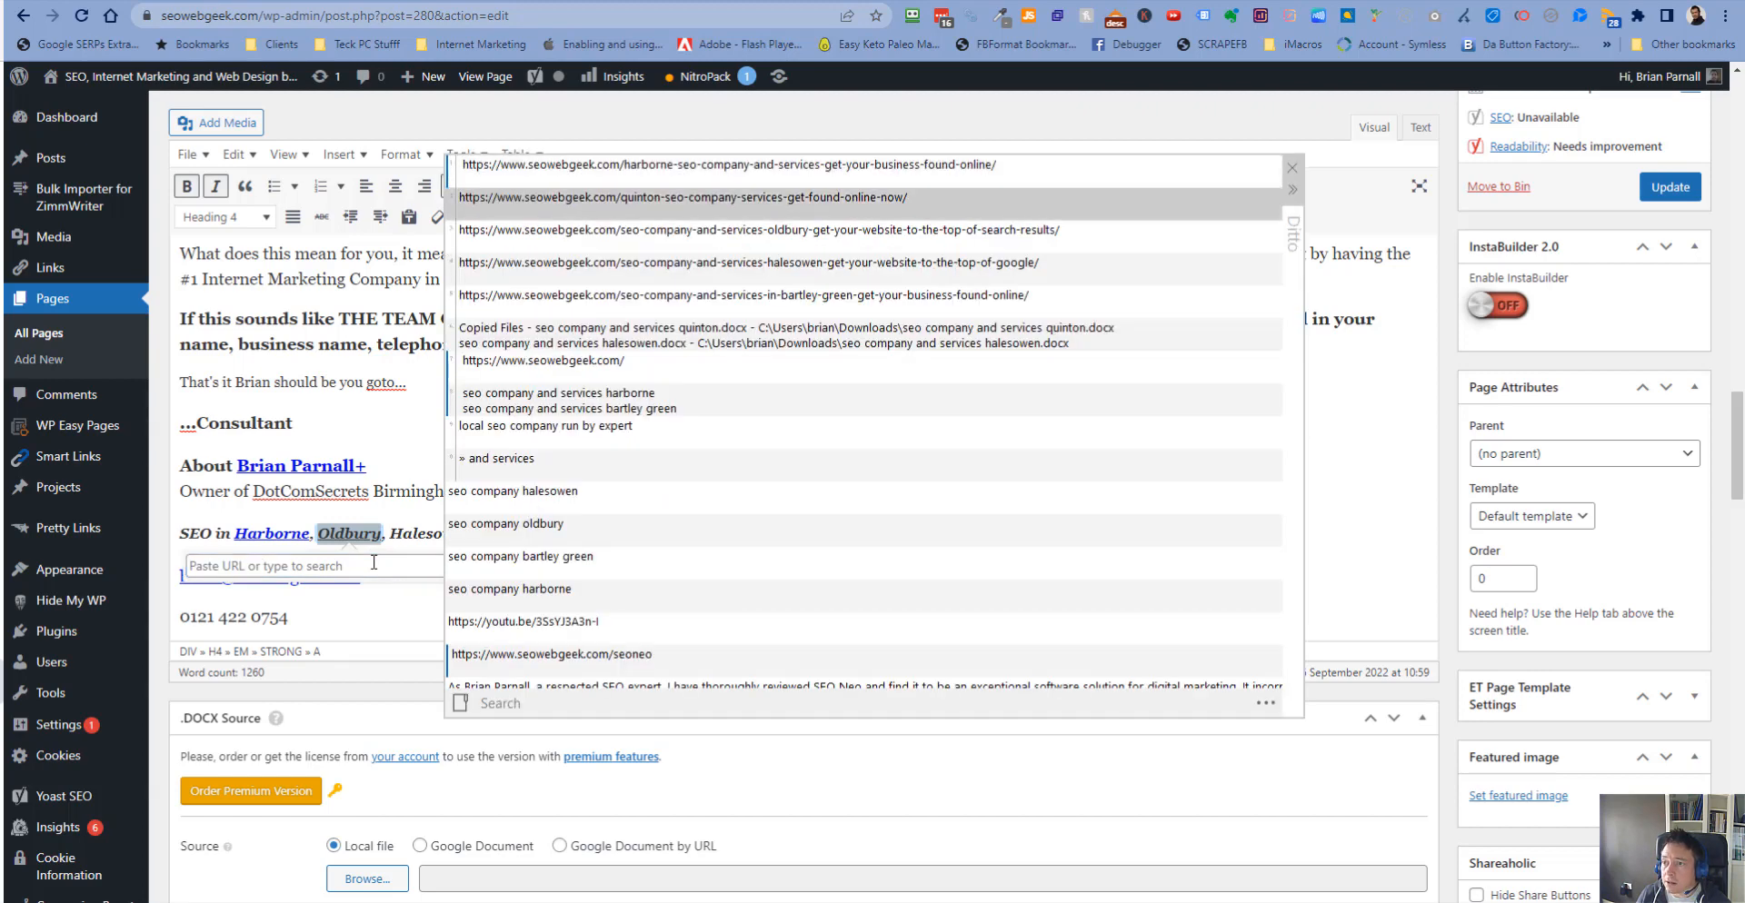
{"action": "key", "text": "Down"}
{"action": "key", "text": "Return"}
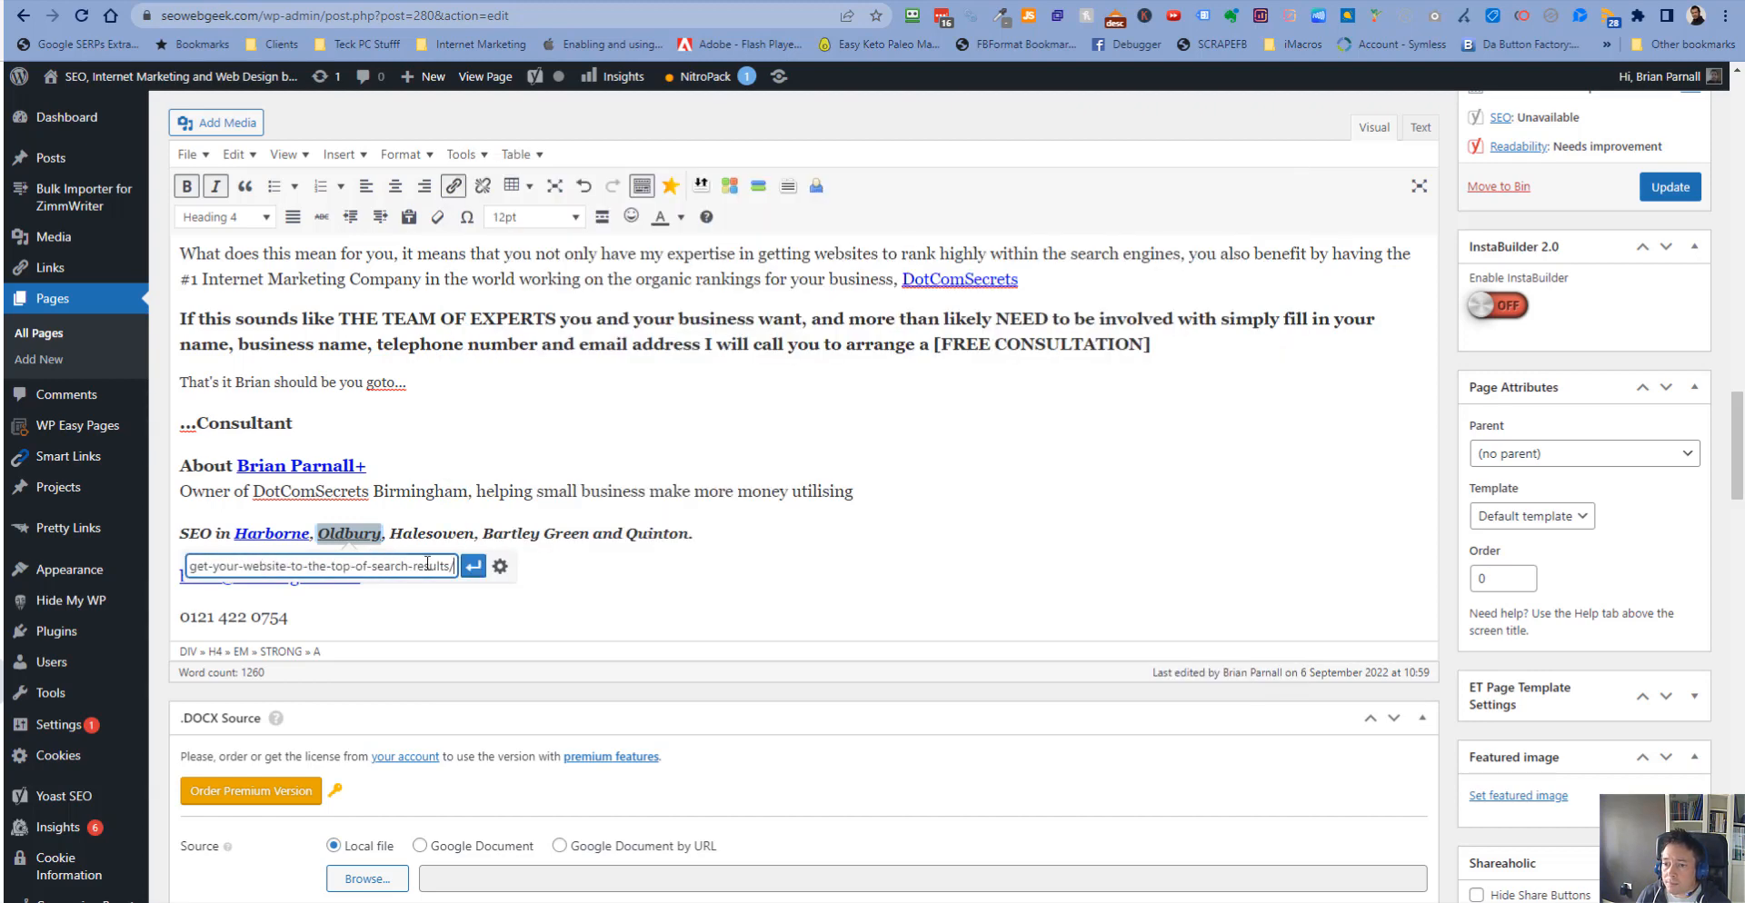
{"action": "left_click", "coordinate": [462, 565]}
- Link the word Halesowen to the SEO company and services Halesowen page URL
{"action": "left_click_drag", "start_coordinate": [390, 534], "coordinate": [465, 534]}
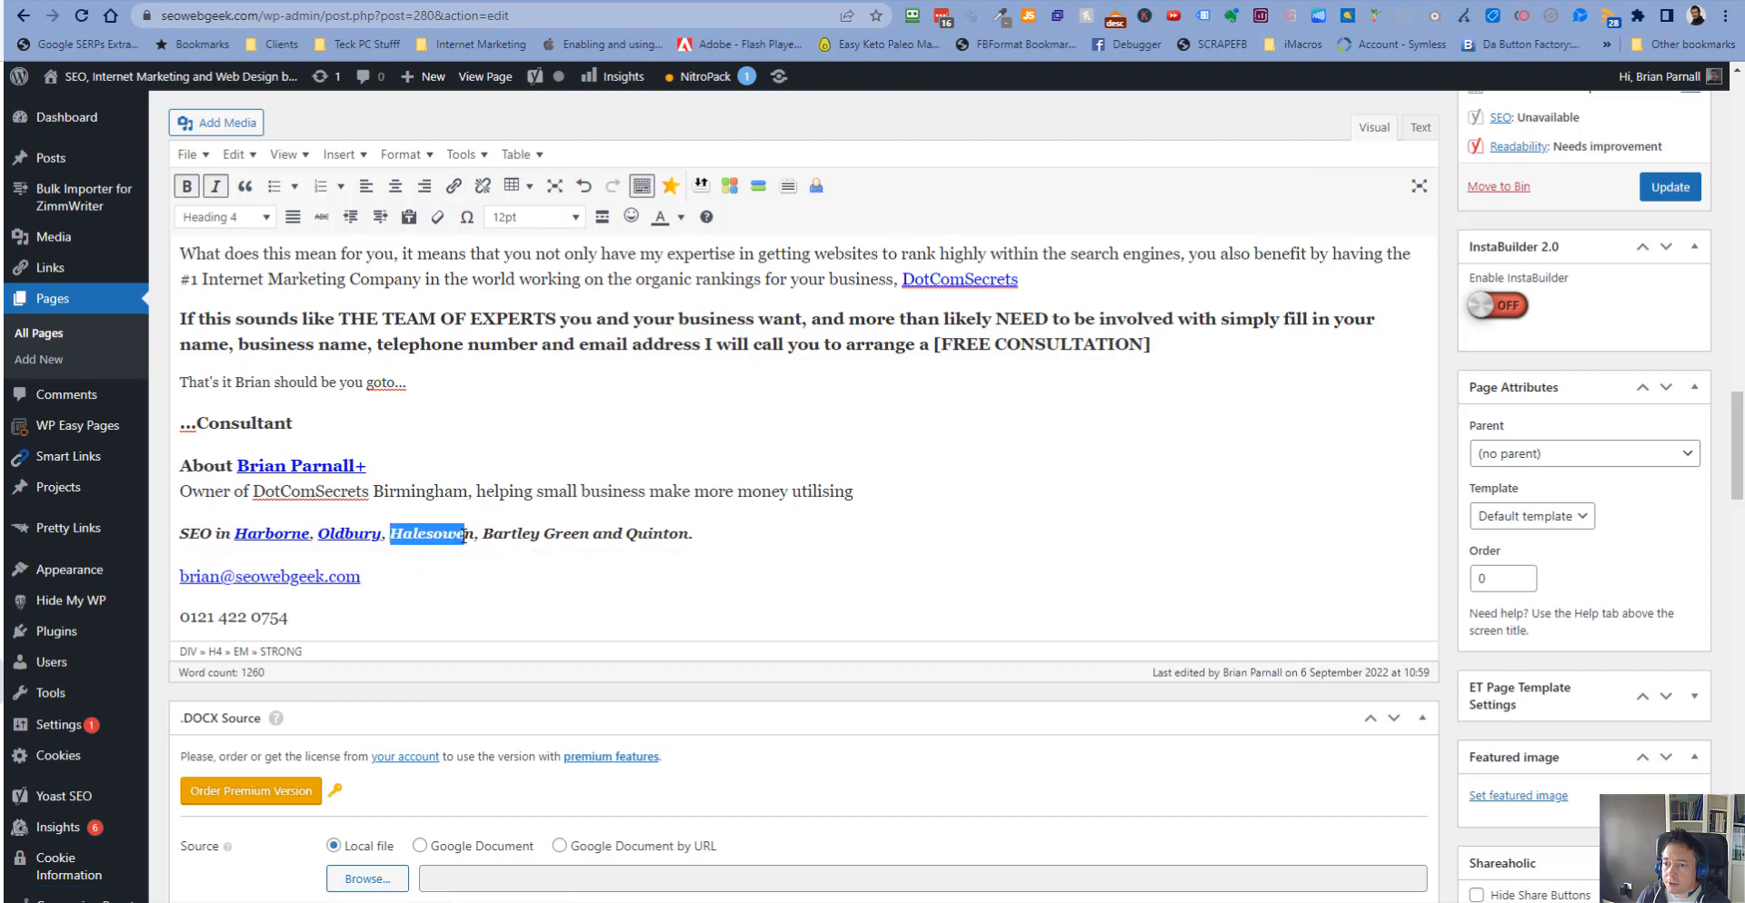
{"action": "left_click", "coordinate": [454, 186]}
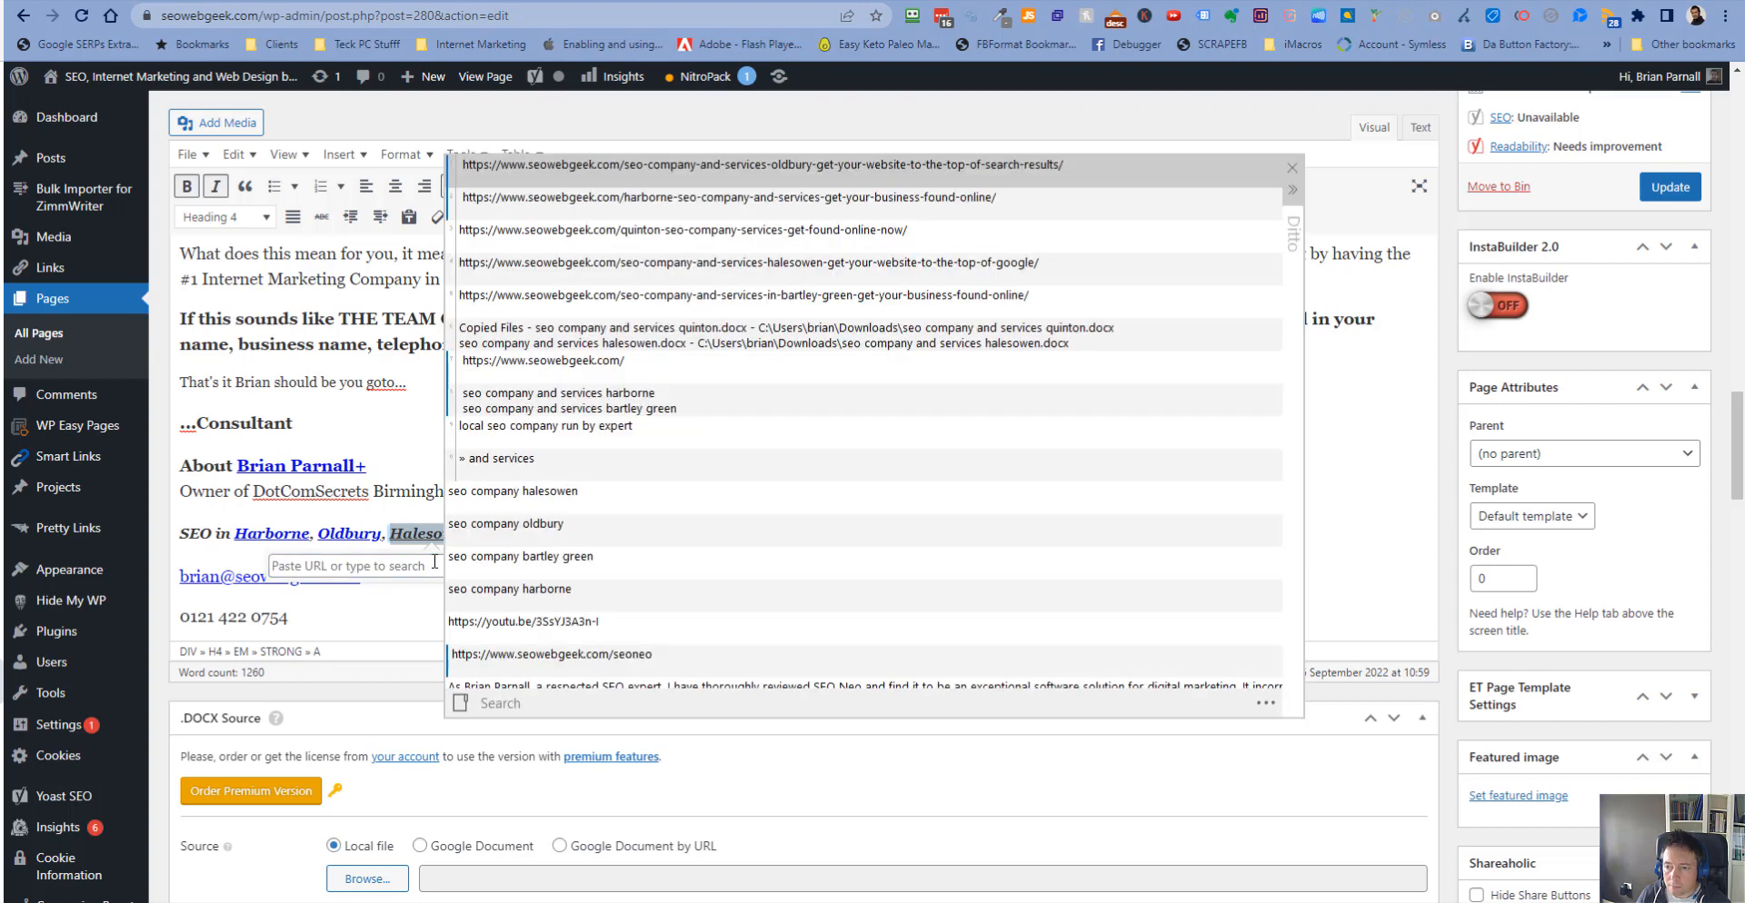
{"action": "key", "text": "ctrl+grave"}
{"action": "key", "text": "Down"}
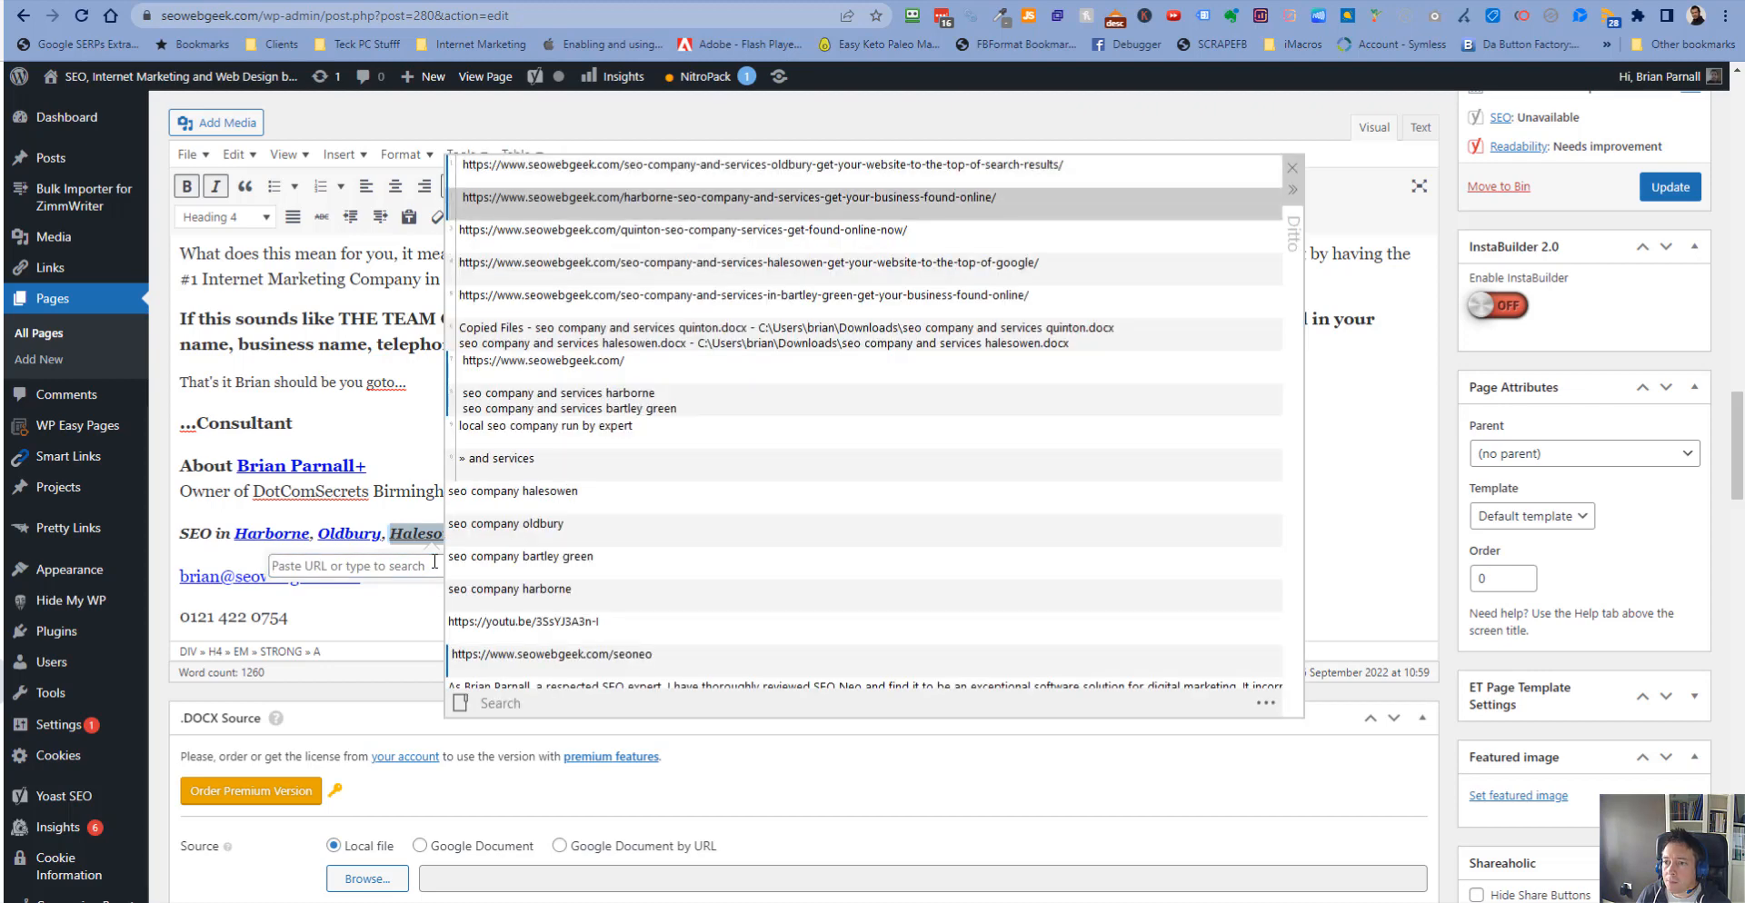
{"action": "key", "text": "Down"}
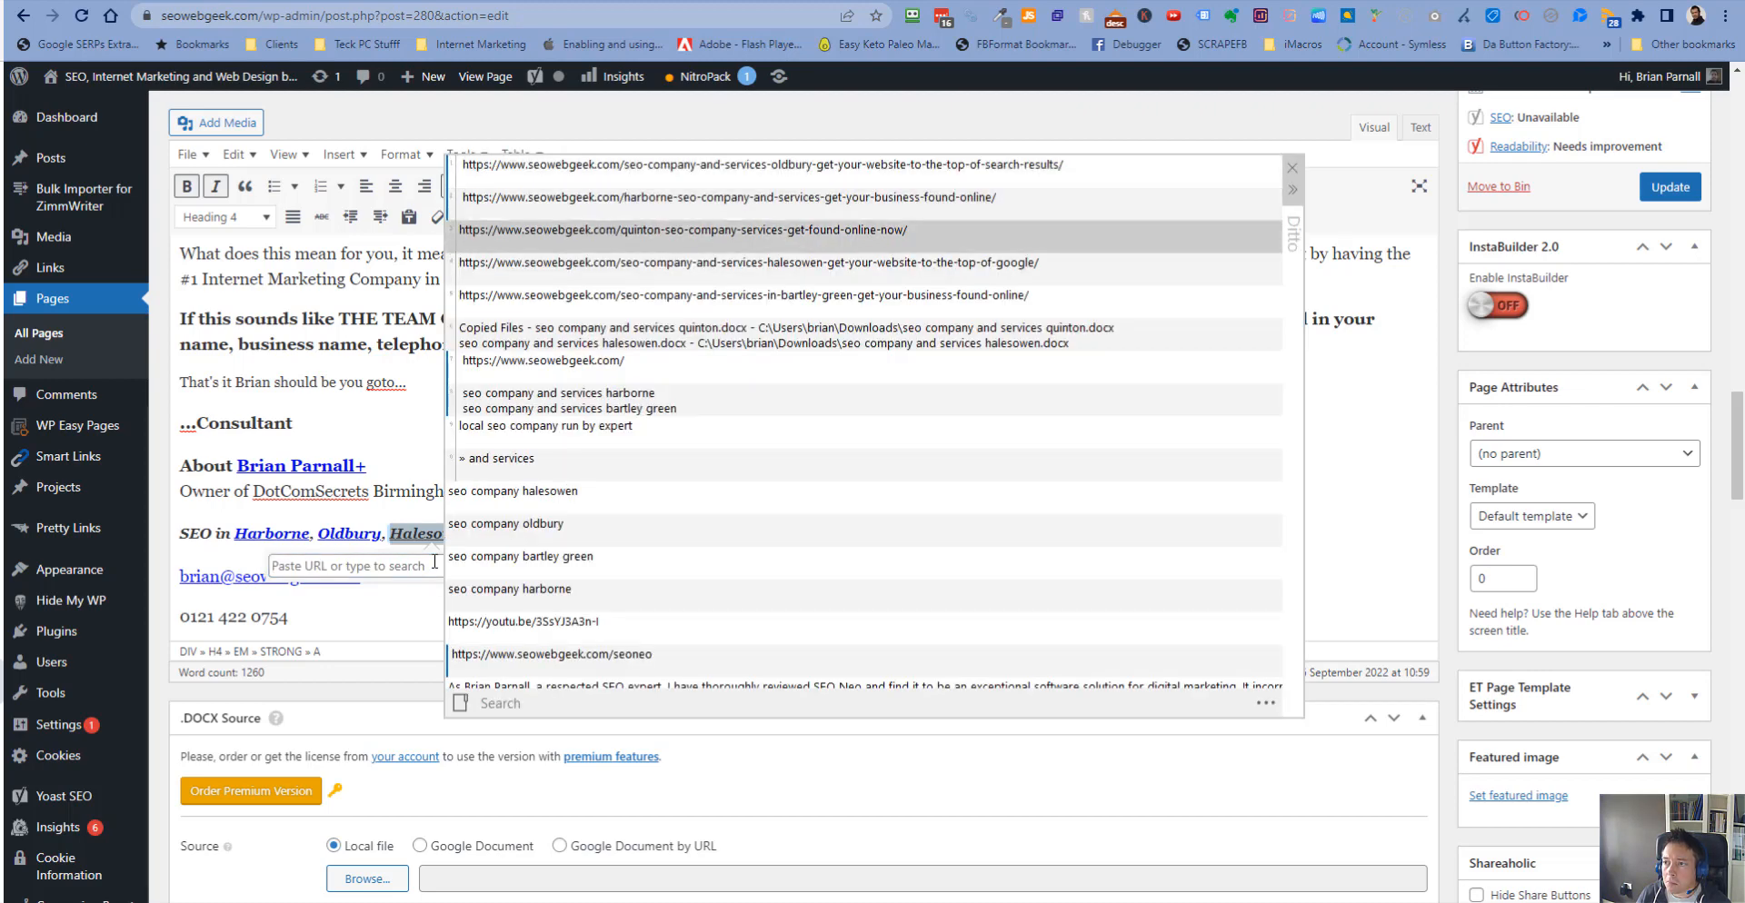
{"action": "key", "text": "Down"}
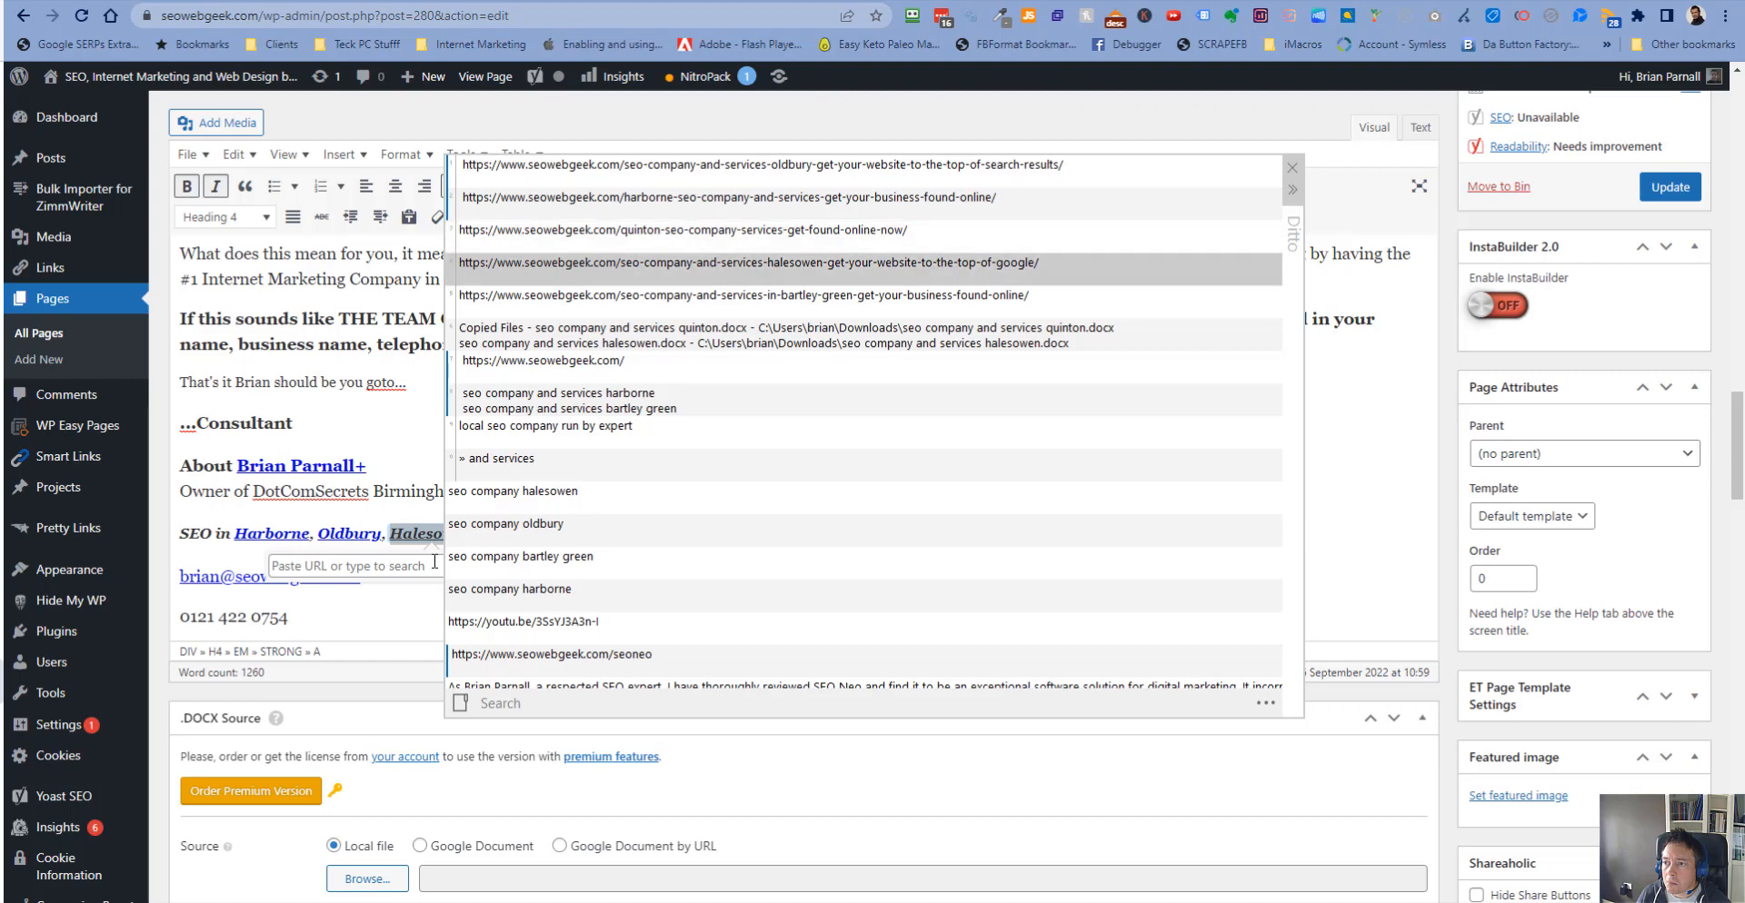
{"action": "key", "text": "Return"}
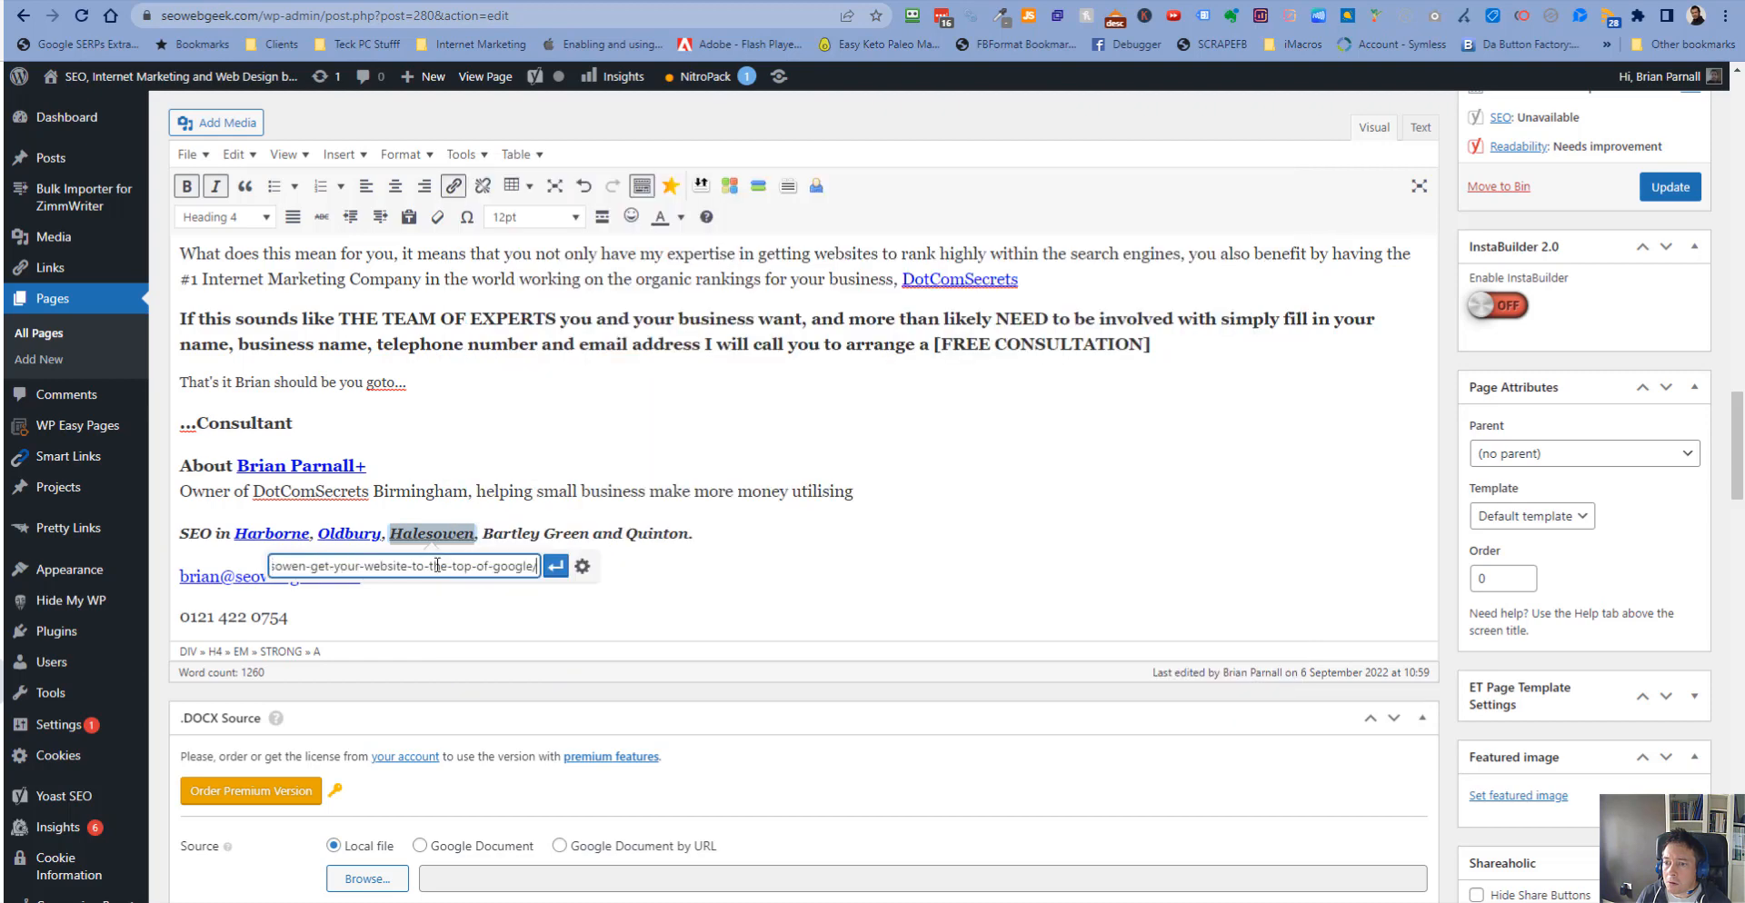
{"action": "left_click", "coordinate": [557, 566]}
- Link the words Bartley Green to the SEO company and services in Bartley Green page URL
{"action": "left_click_drag", "start_coordinate": [482, 533], "coordinate": [592, 534]}
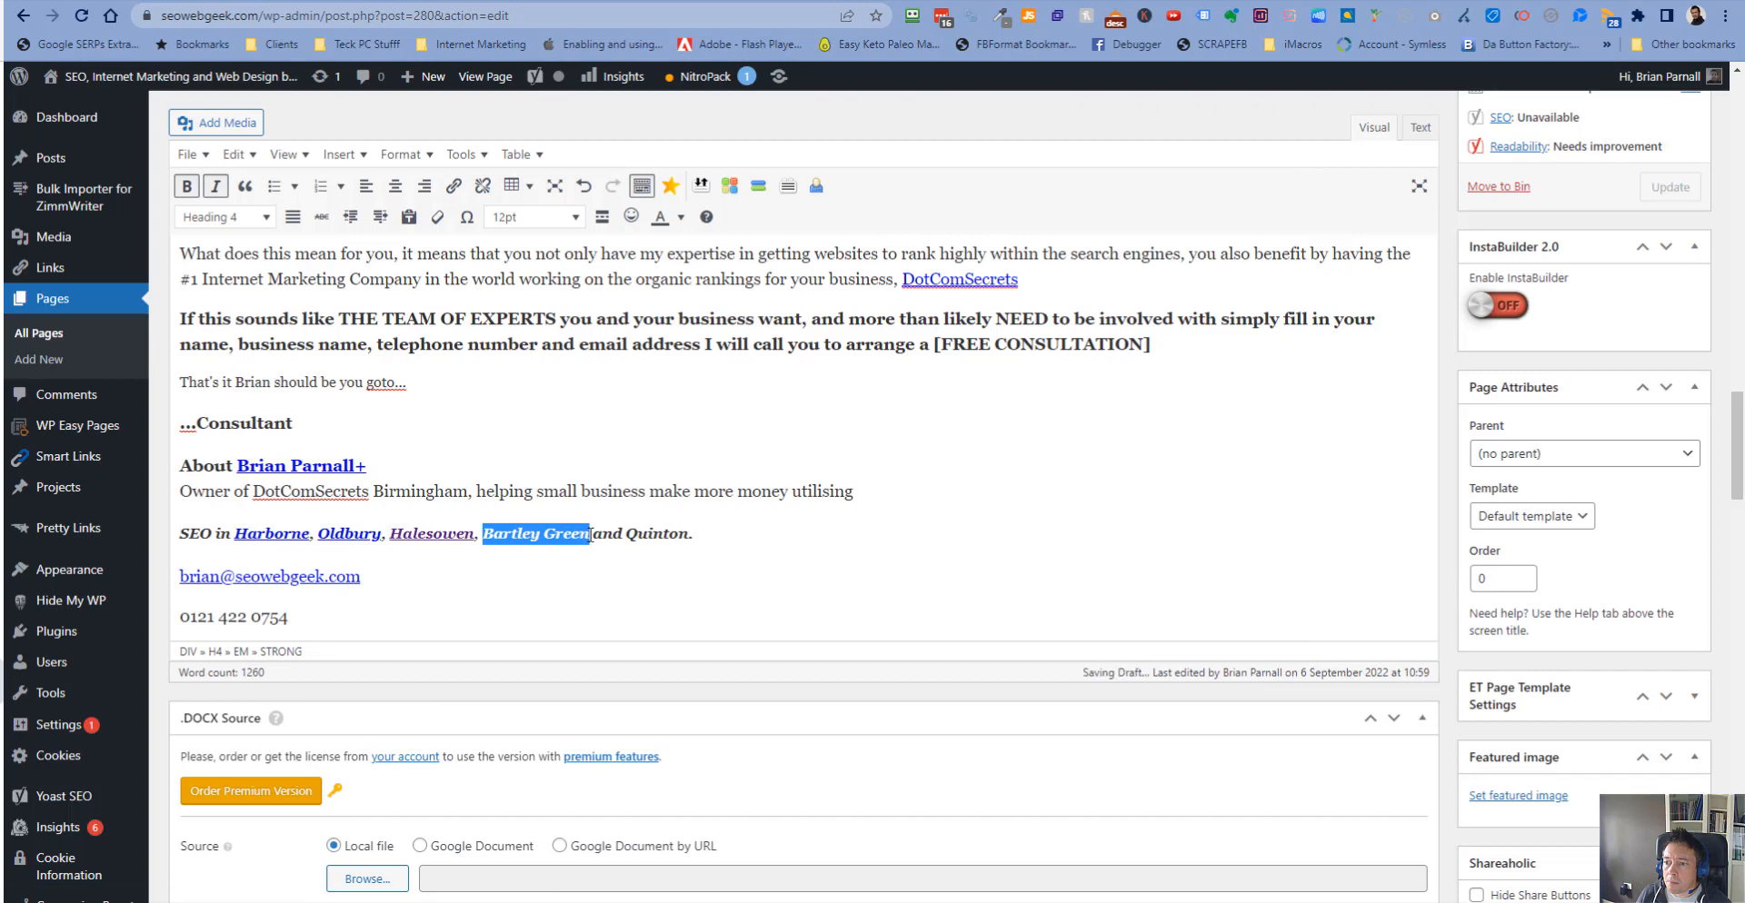
{"action": "left_click", "coordinate": [452, 185]}
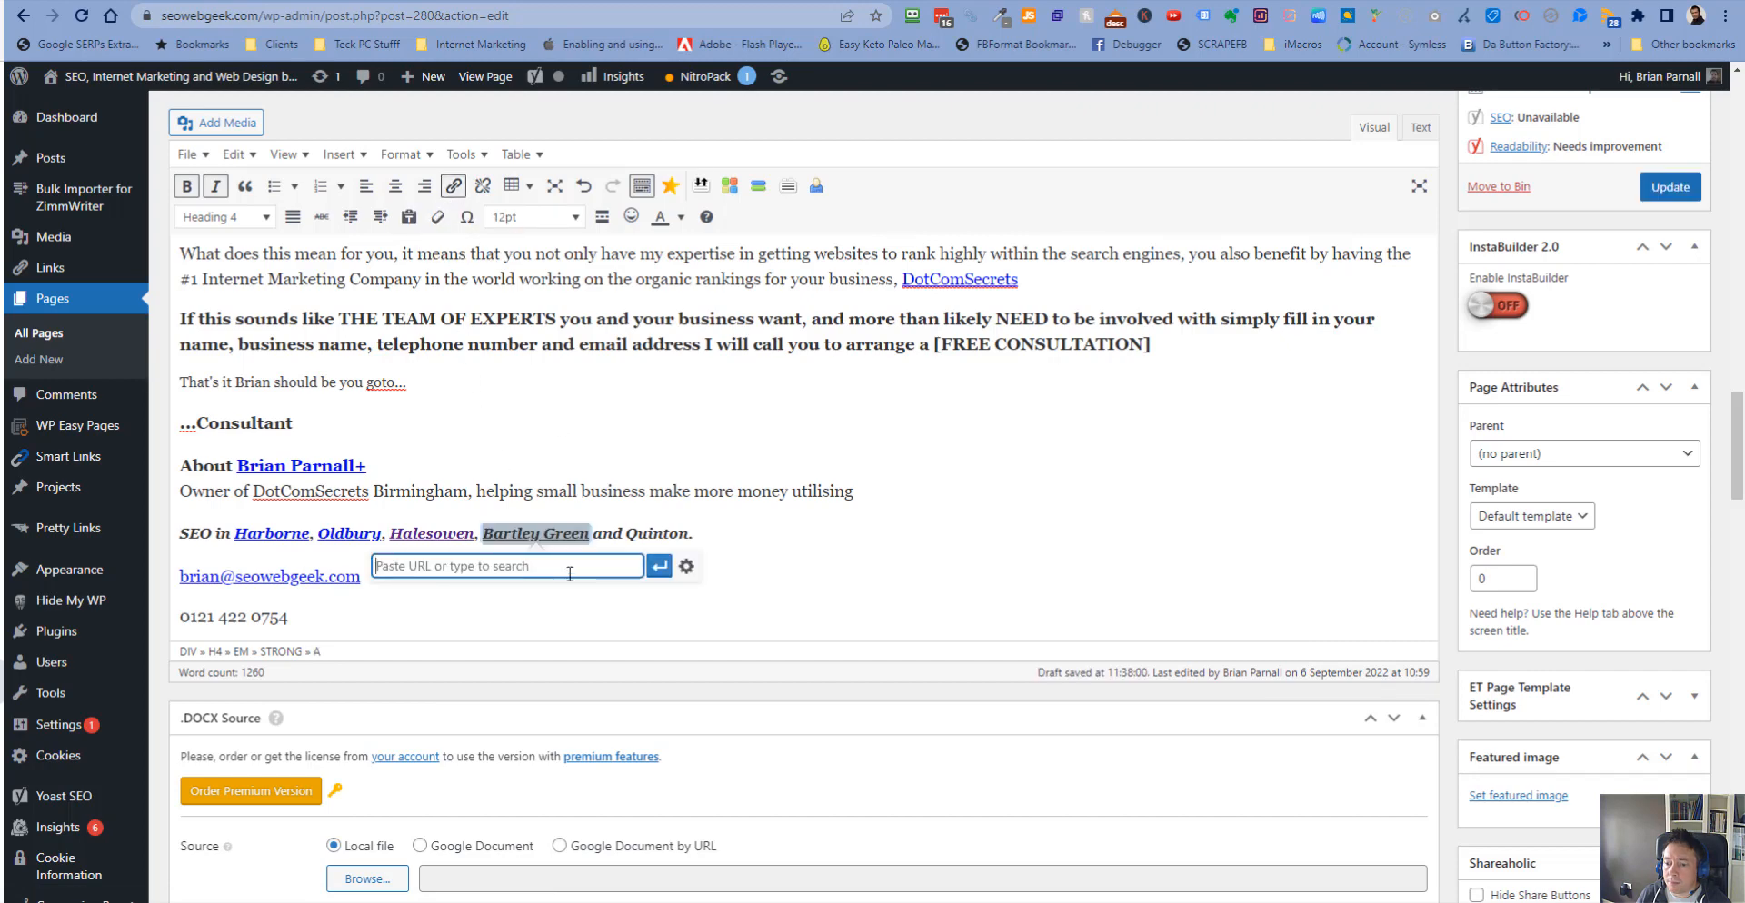
{"action": "key", "text": "ctrl+grave"}
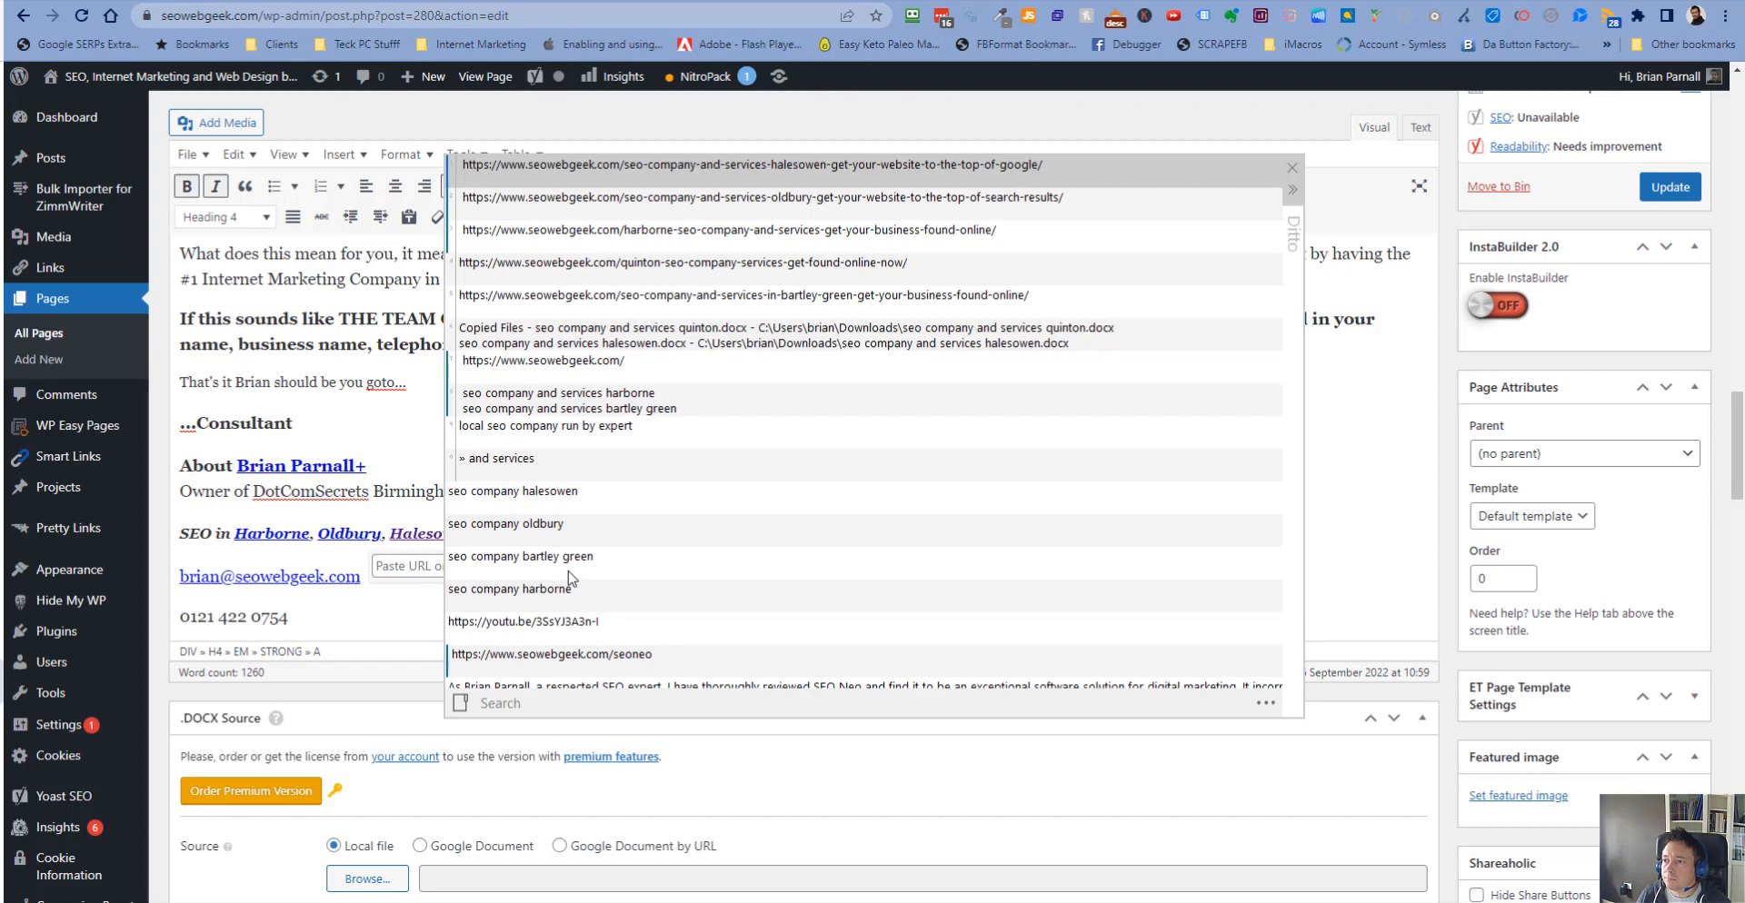
{"action": "key", "text": "Down"}
{"action": "key", "text": "Down"}
{"action": "key", "text": "Down"}
{"action": "key", "text": "Down"}
{"action": "key", "text": "Return"}
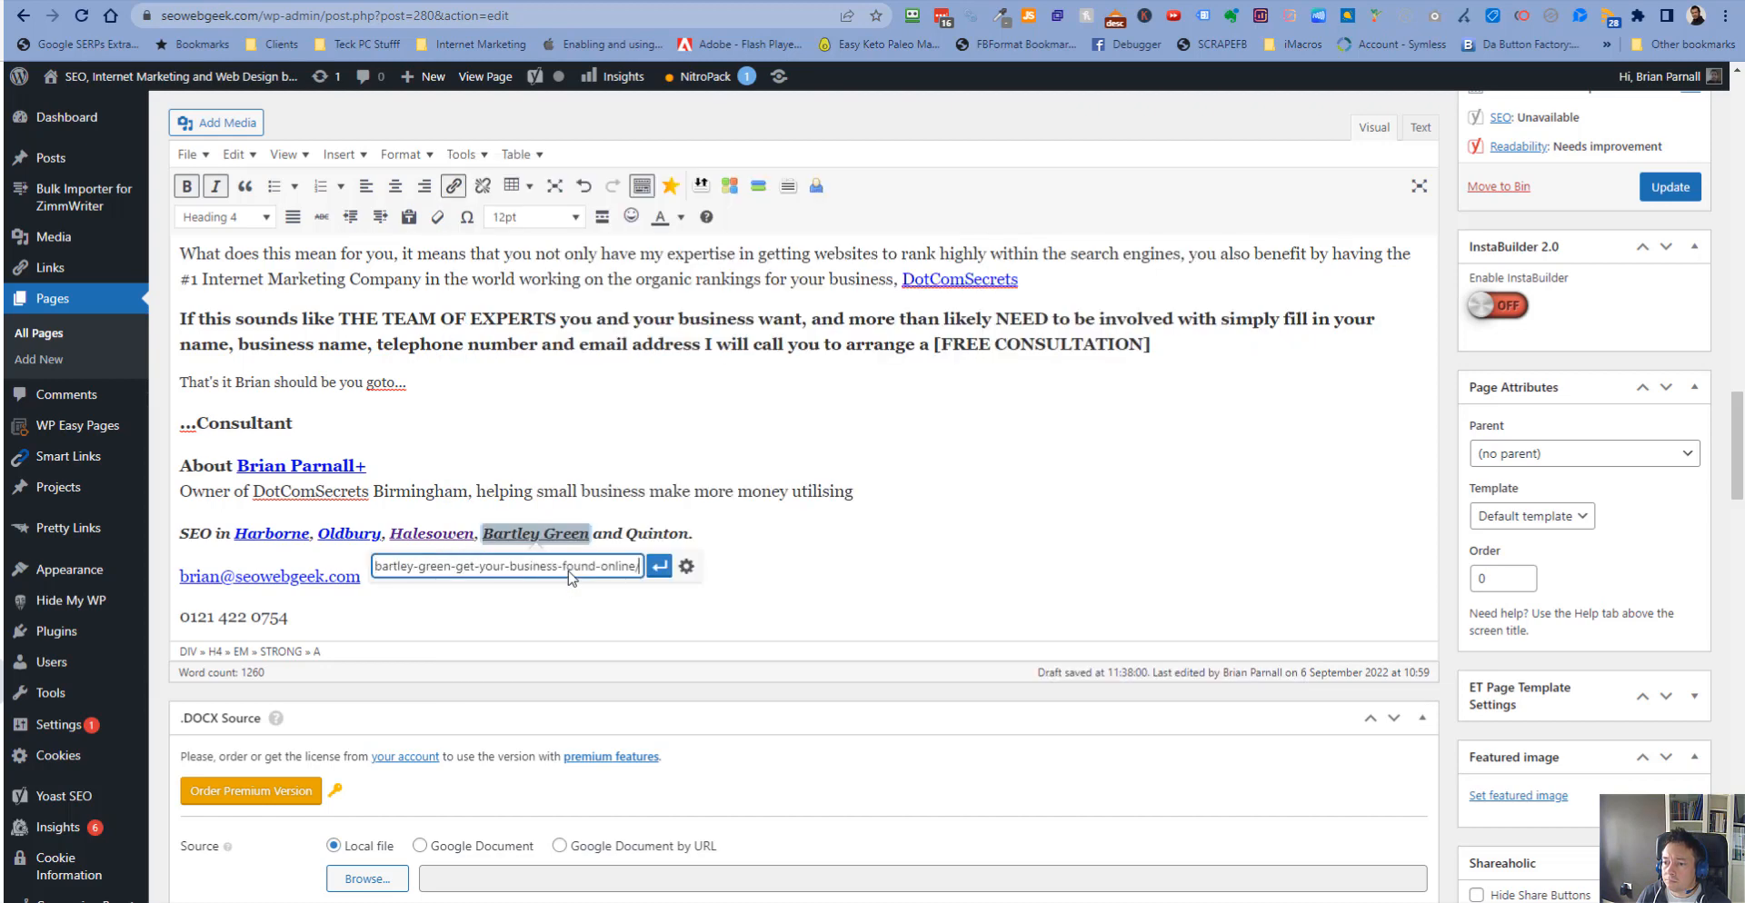
{"action": "left_click", "coordinate": [658, 567]}
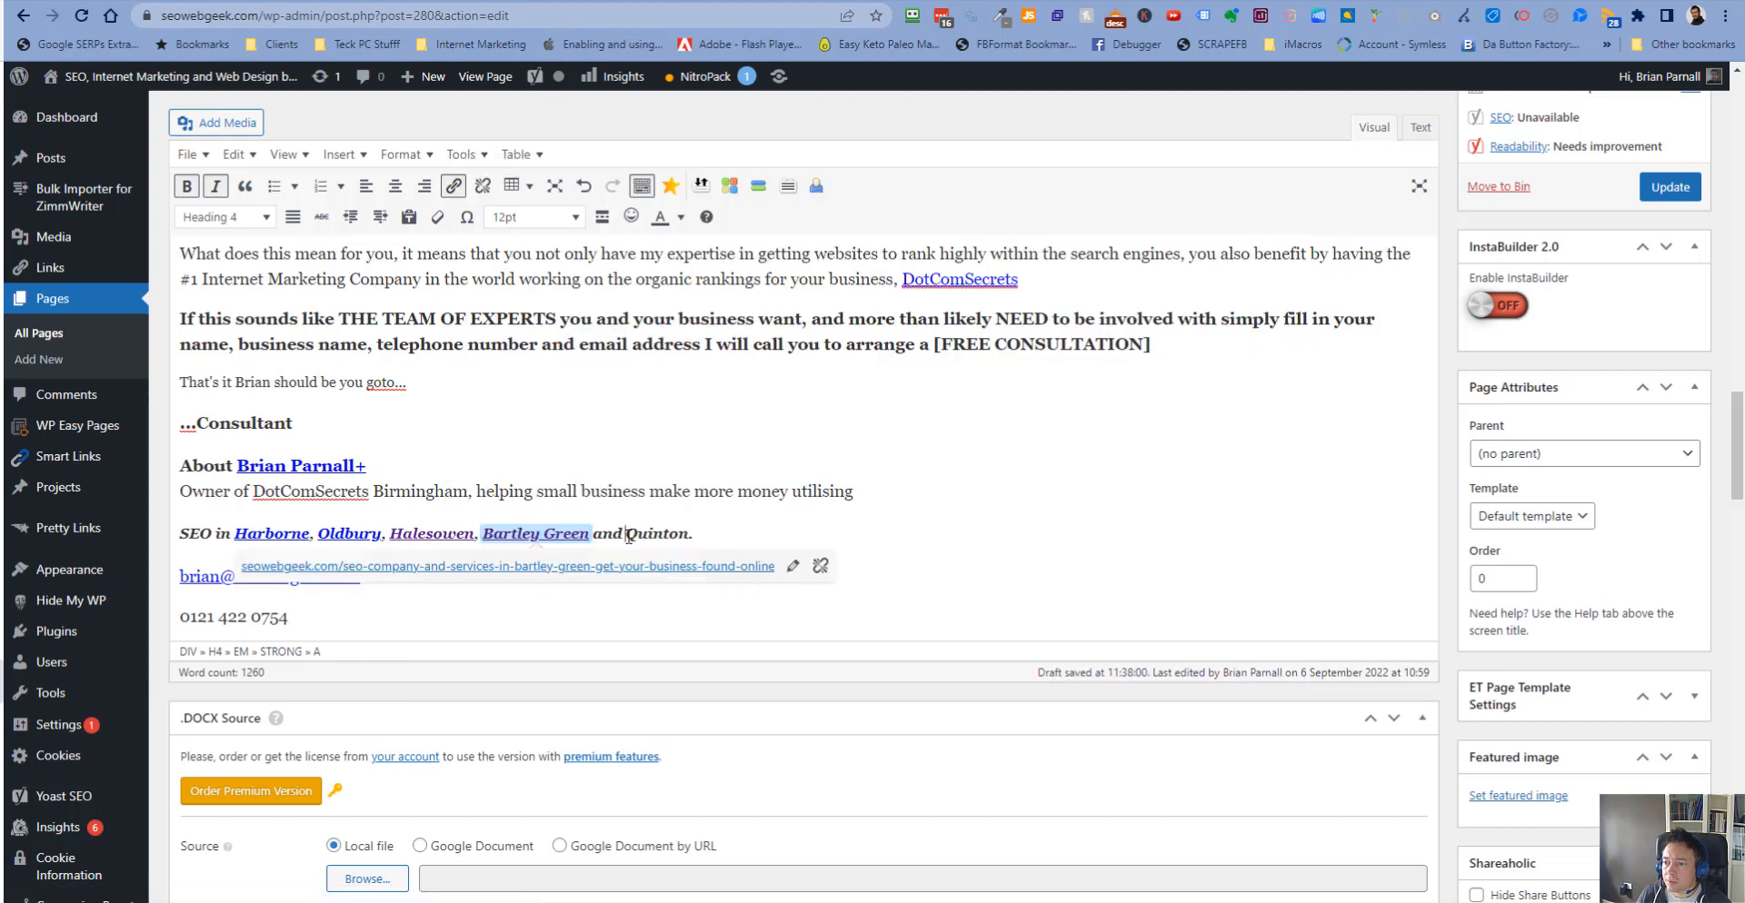
- Link the word Quinton to the Quinton SEO company services page URL
{"action": "left_click_drag", "start_coordinate": [626, 534], "coordinate": [682, 535]}
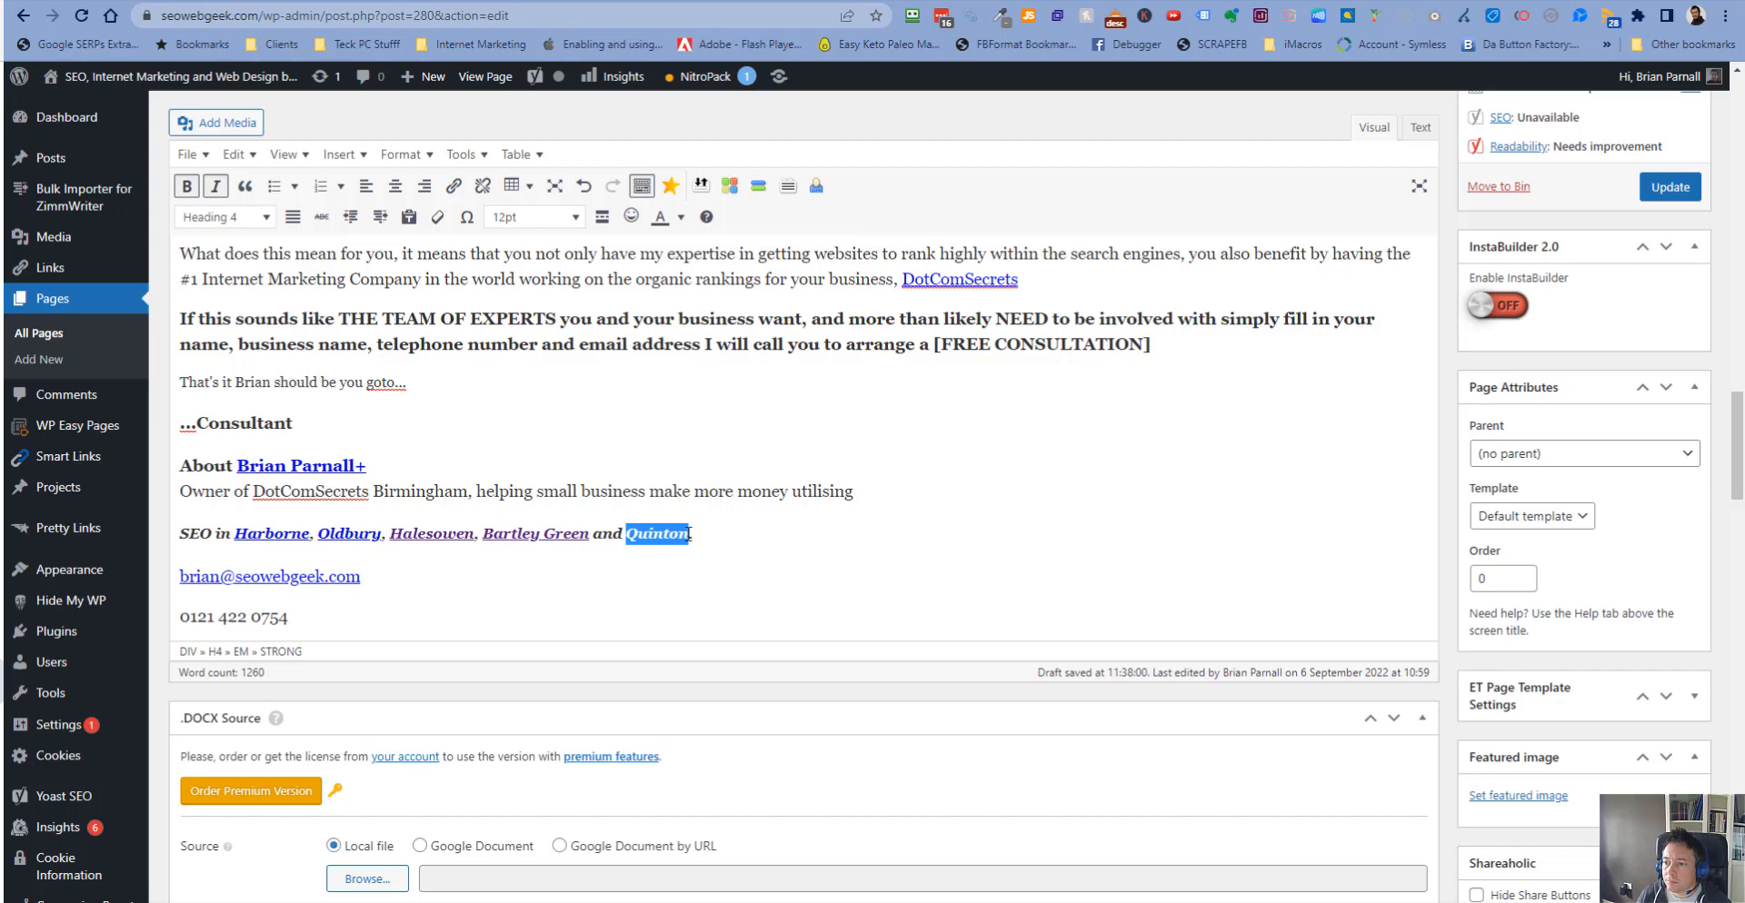
{"action": "left_click", "coordinate": [453, 186]}
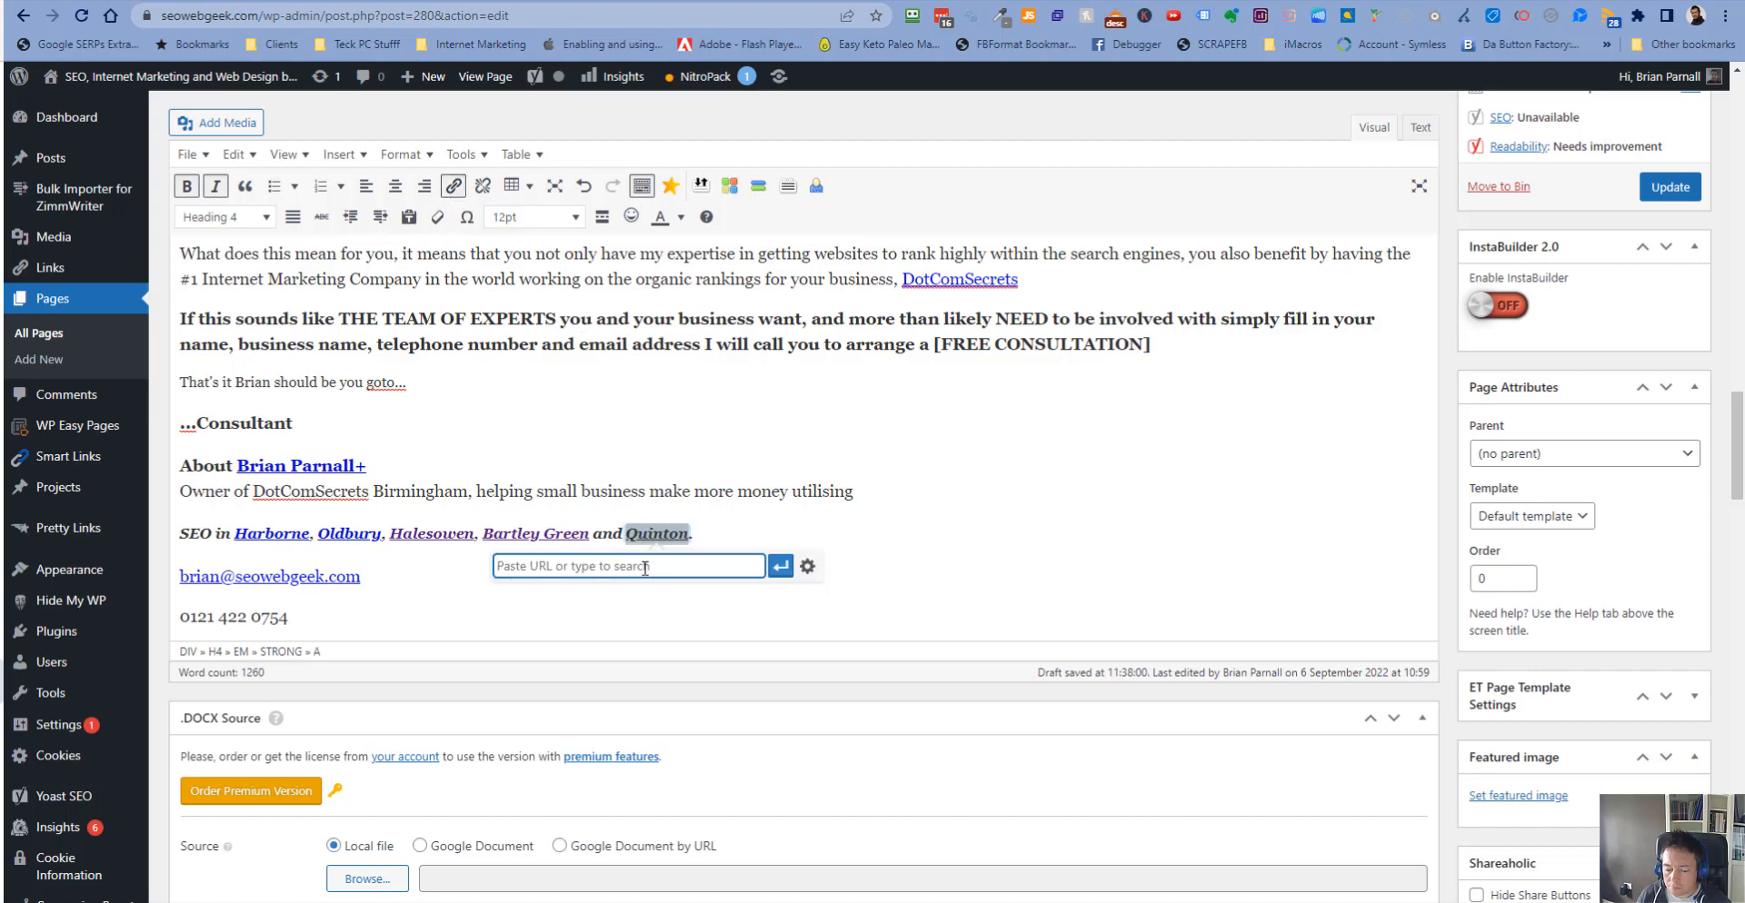
{"action": "key", "text": "ctrl+grave"}
{"action": "key", "text": "Down"}
{"action": "key", "text": "Down"}
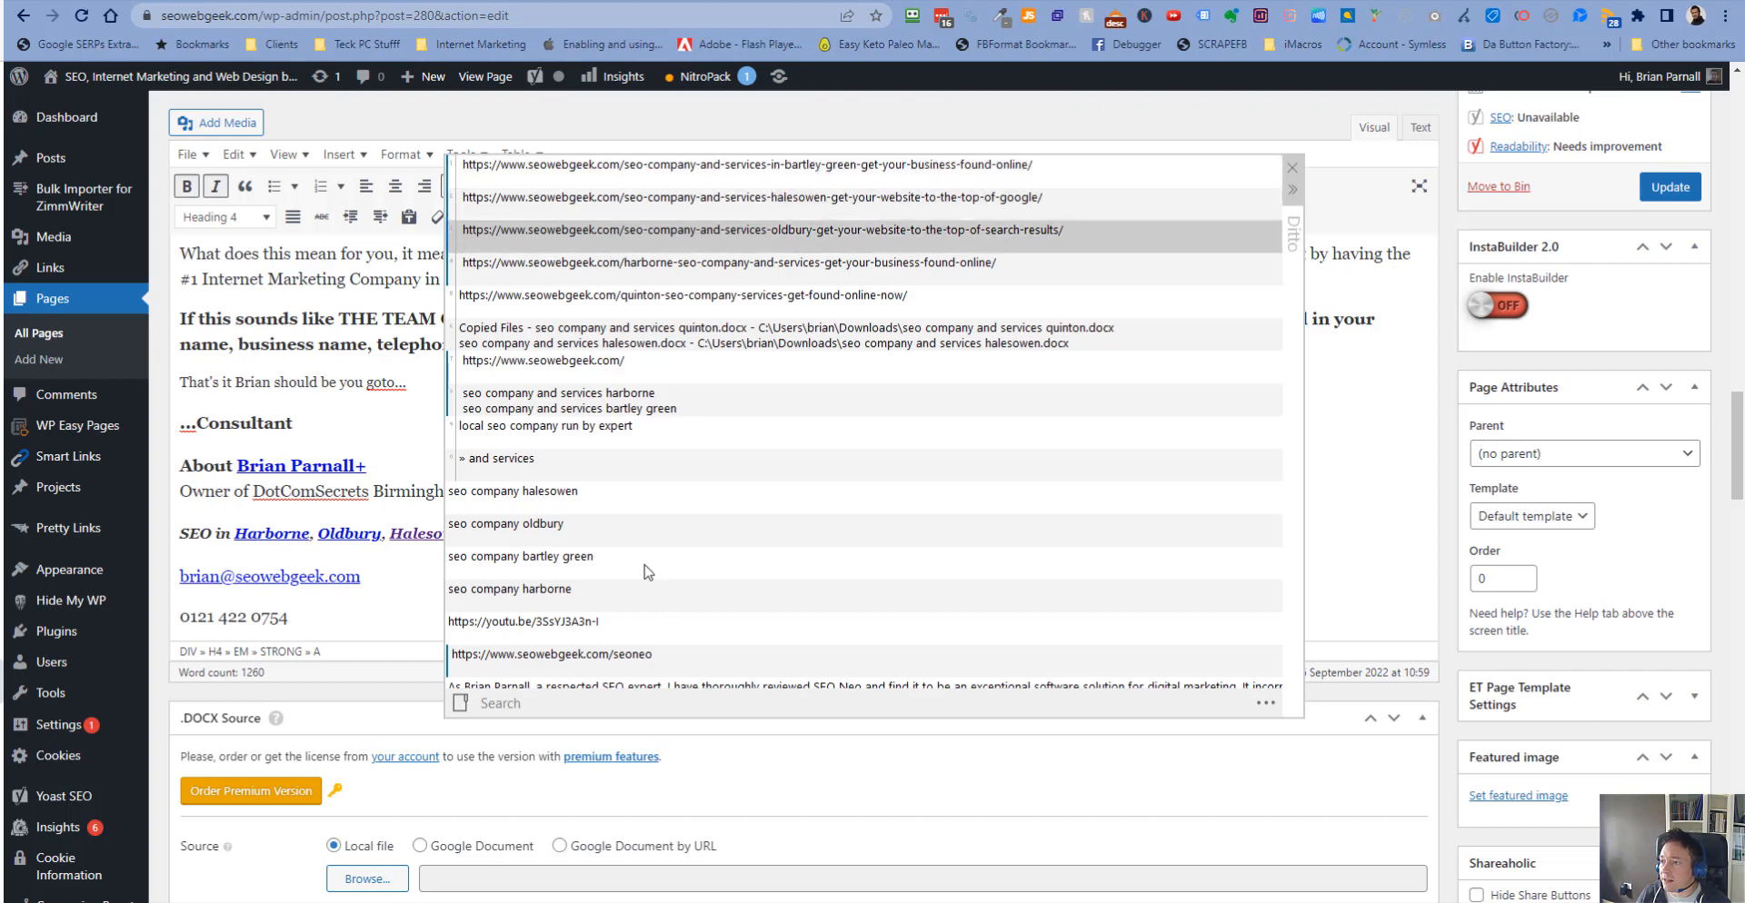
{"action": "key", "text": "Down"}
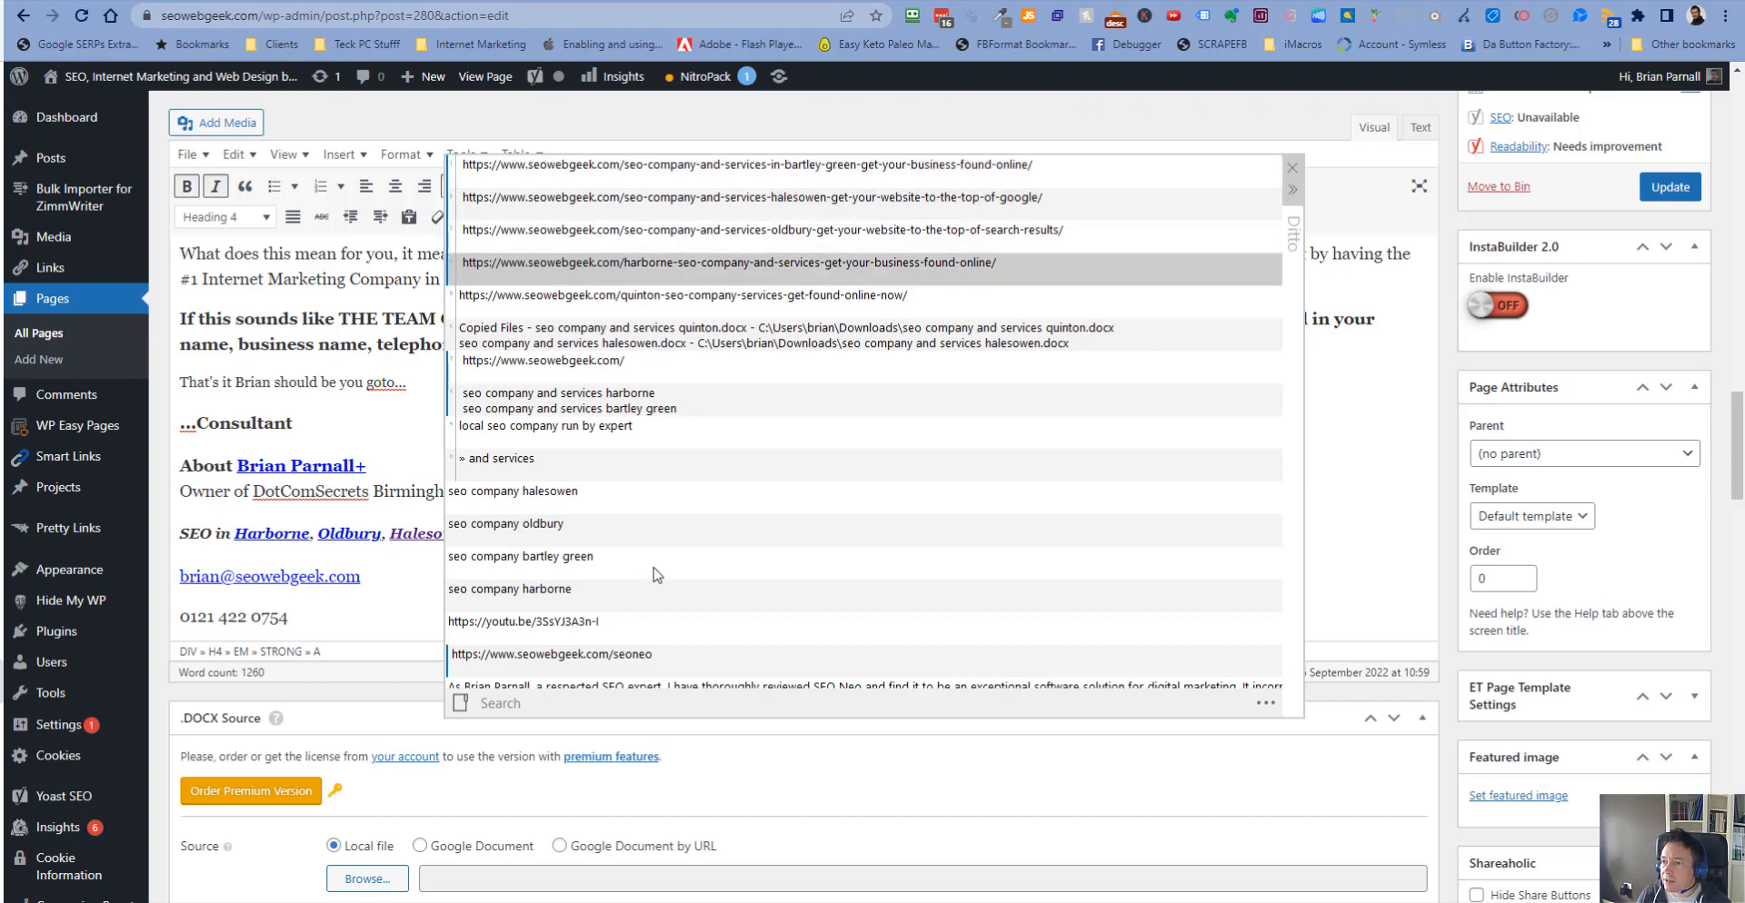
{"action": "key", "text": "Down"}
{"action": "key", "text": "Return"}
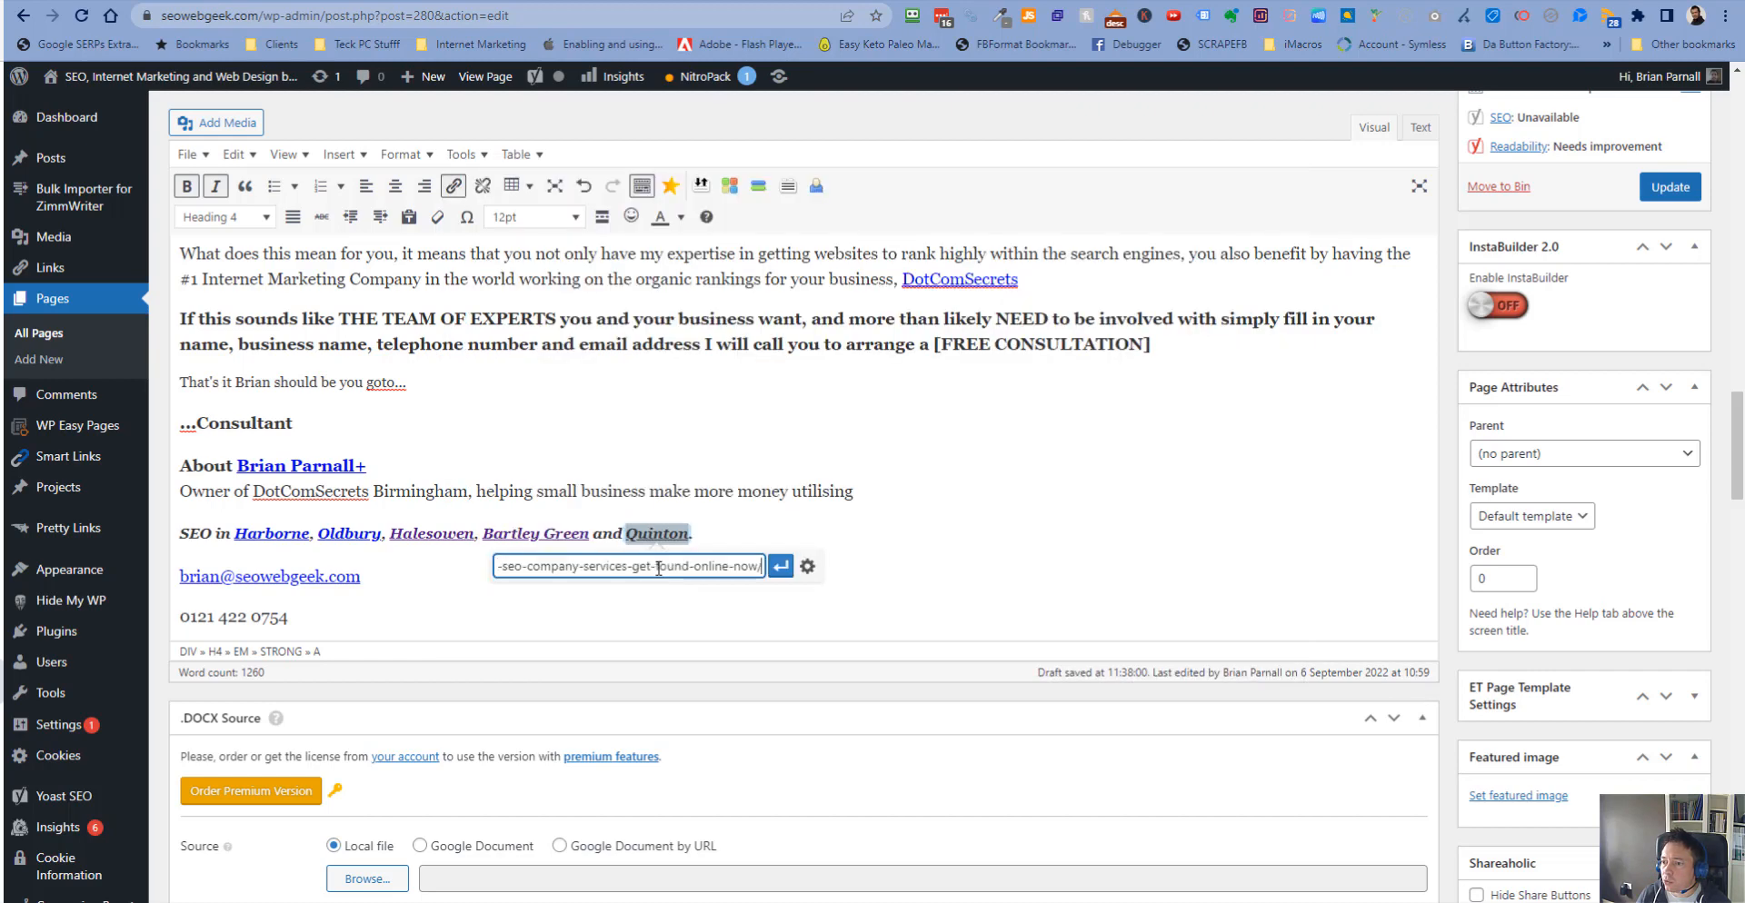
{"action": "left_click", "coordinate": [779, 566]}
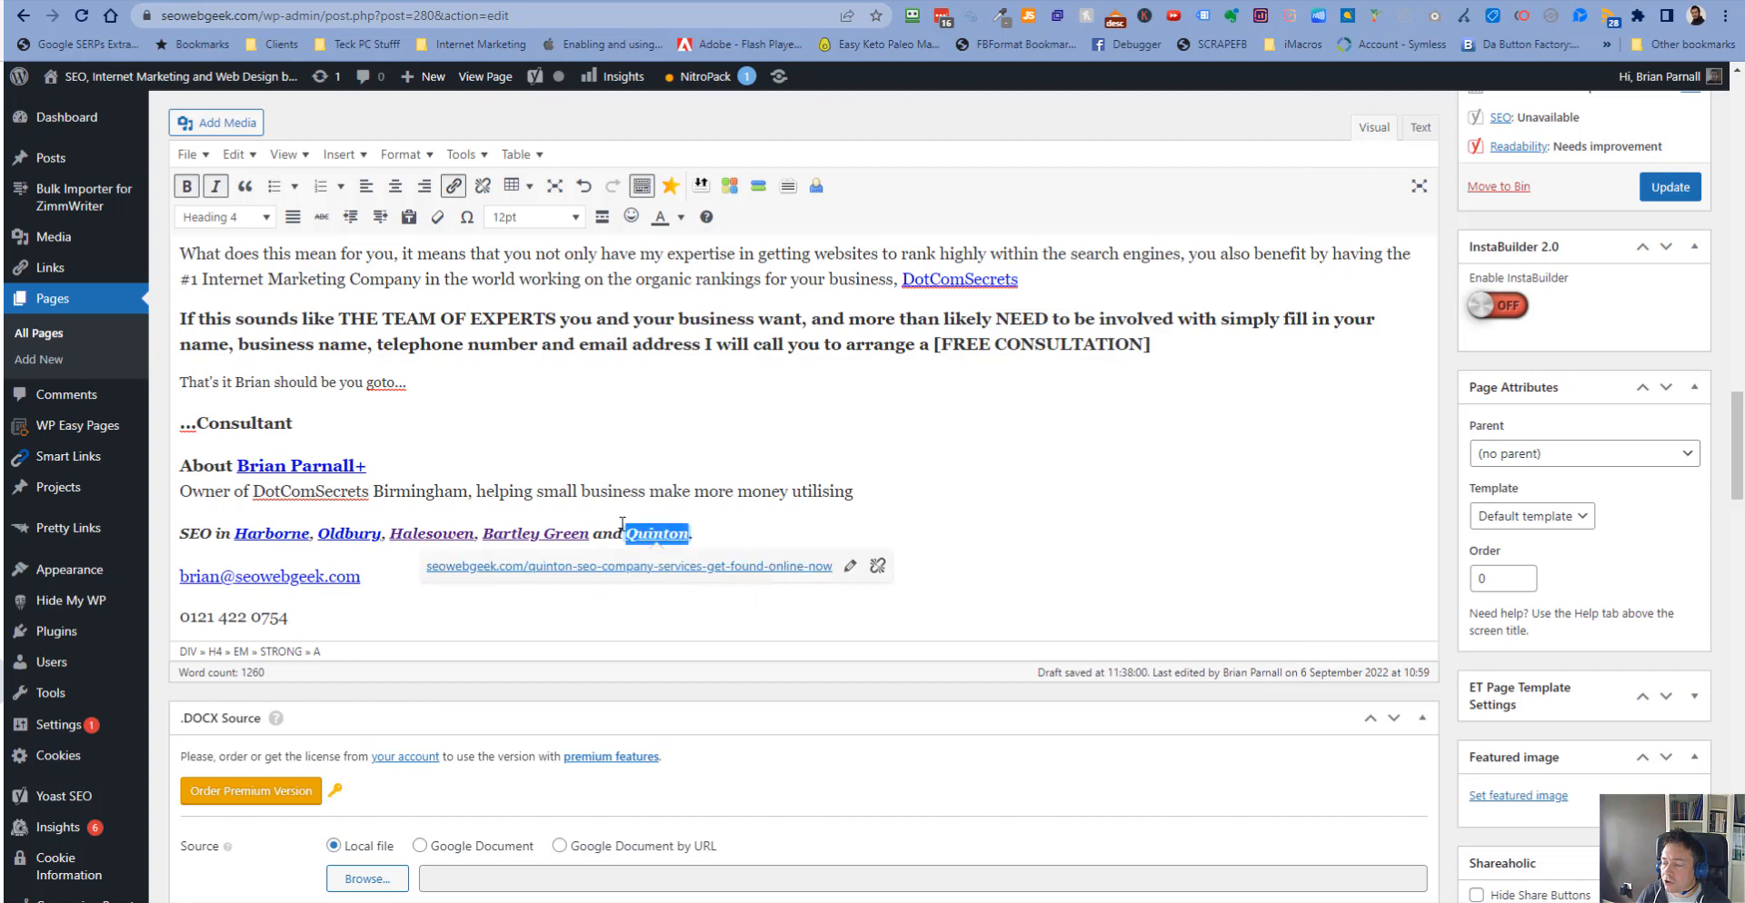
{"action": "left_click", "coordinate": [859, 490]}
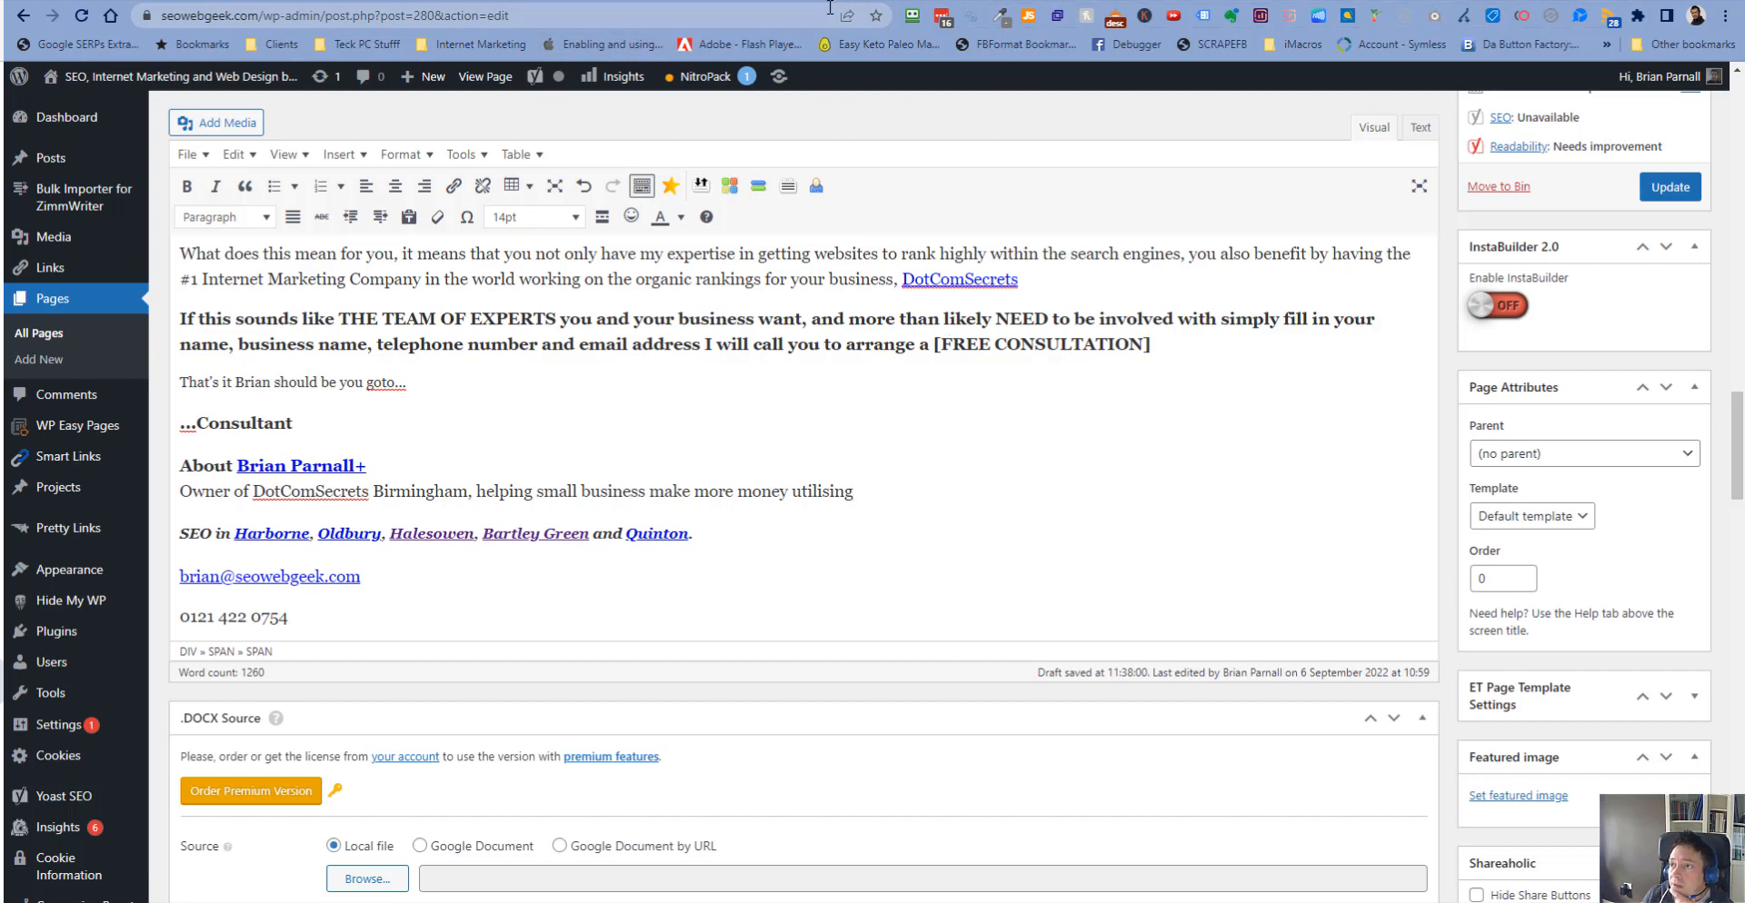
- Switch to Google Search Console, inspect the Harborne SEO company and services page URL, and test the live URL
{"action": "left_click", "coordinate": [1381, 0]}
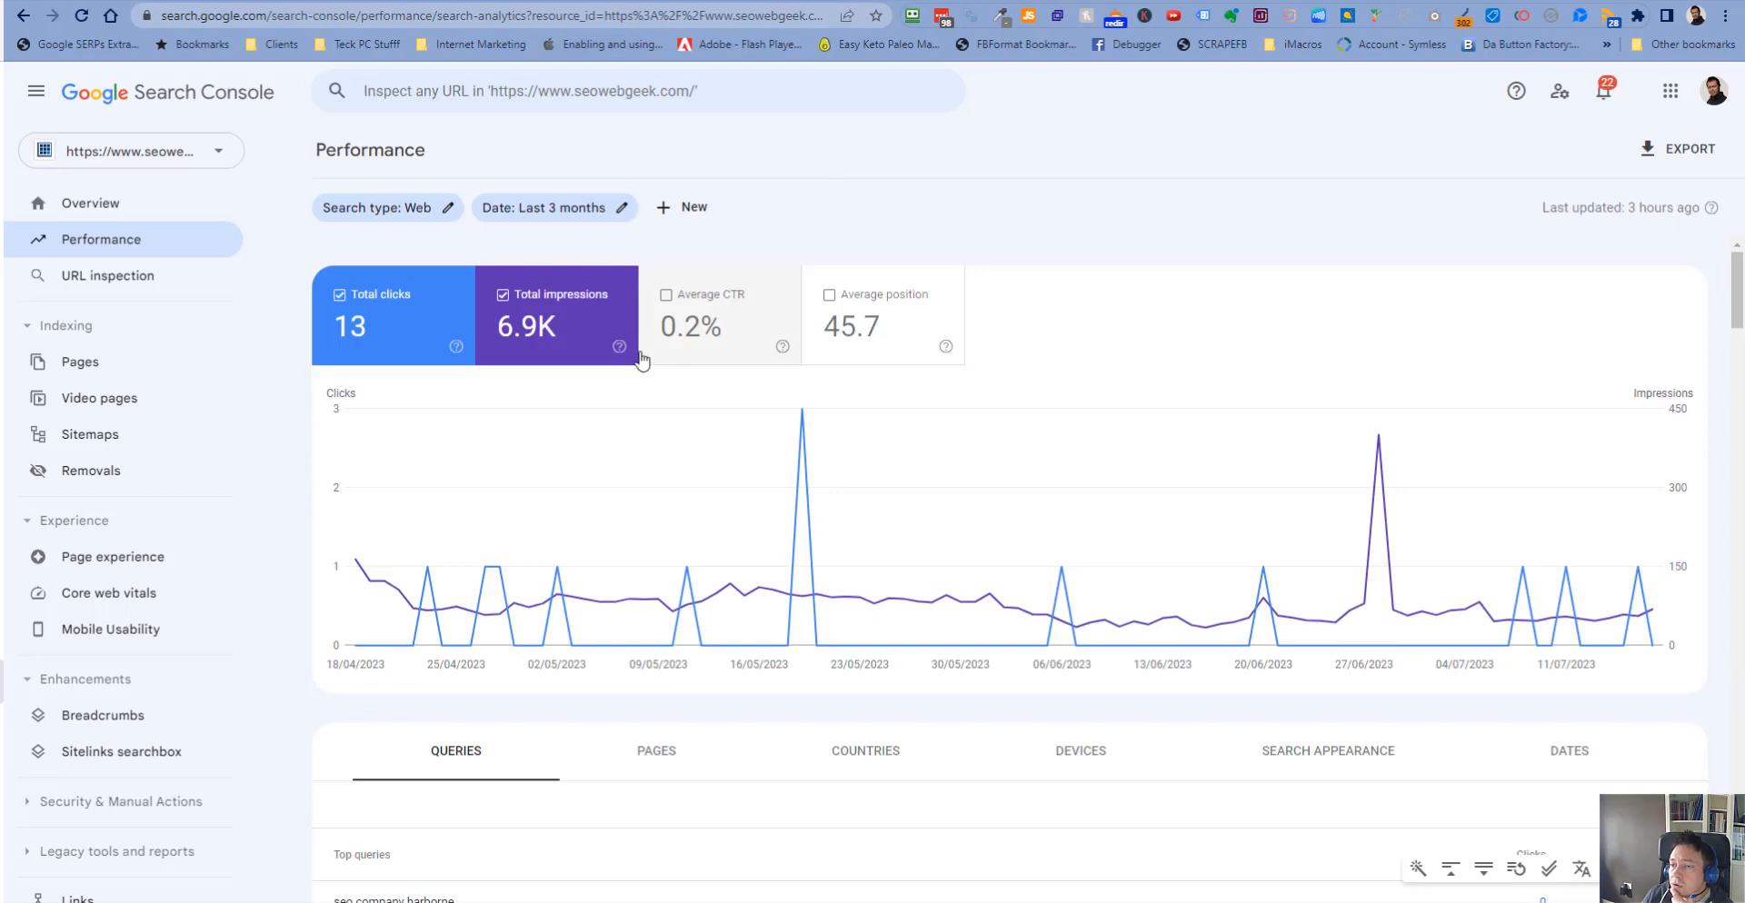
{"action": "left_click", "coordinate": [470, 95]}
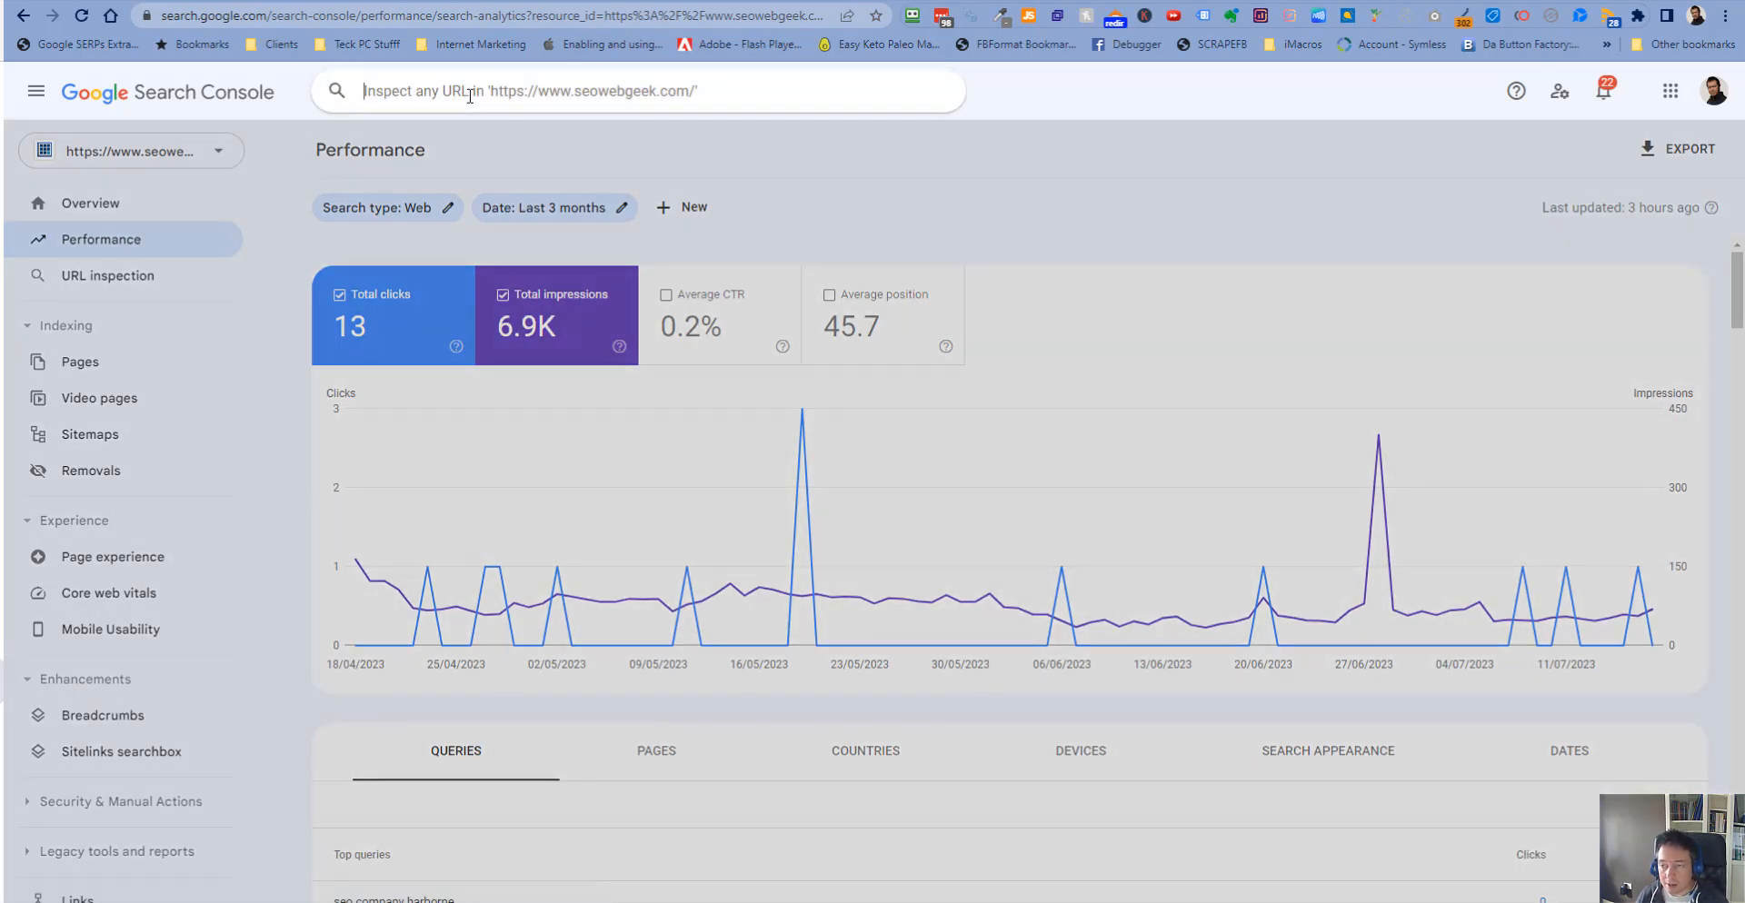
{"action": "key", "text": "Down"}
{"action": "key", "text": "Down"}
{"action": "key", "text": "Down"}
{"action": "key", "text": "Down"}
{"action": "key", "text": "Down"}
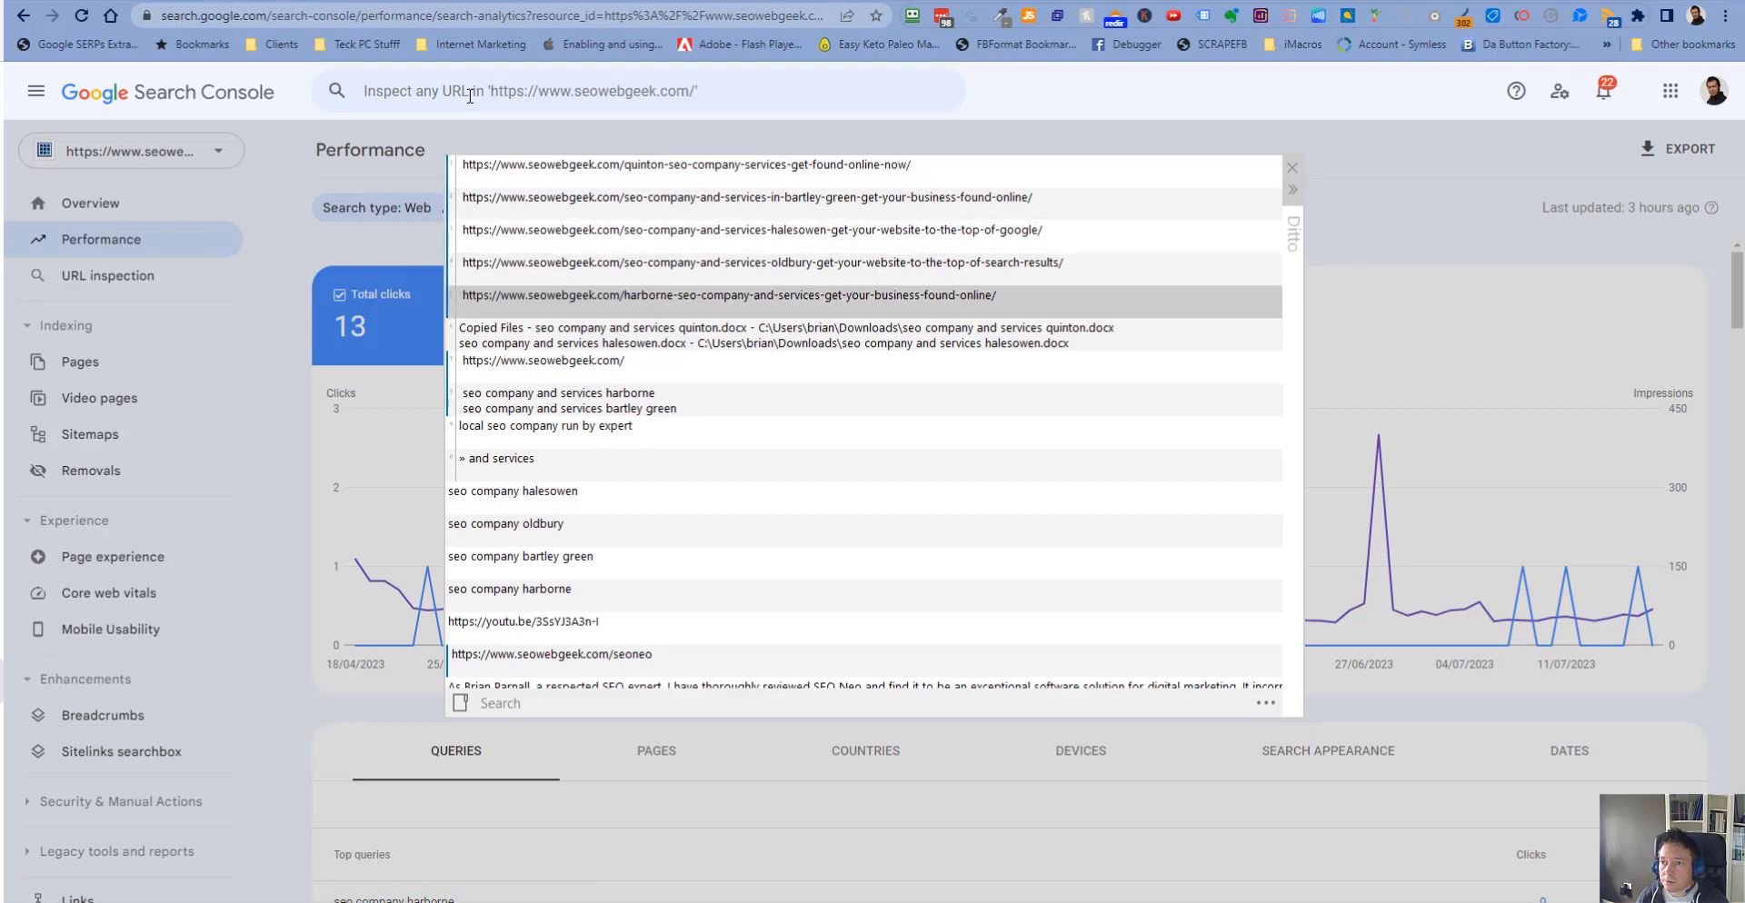
{"action": "key", "text": "Return"}
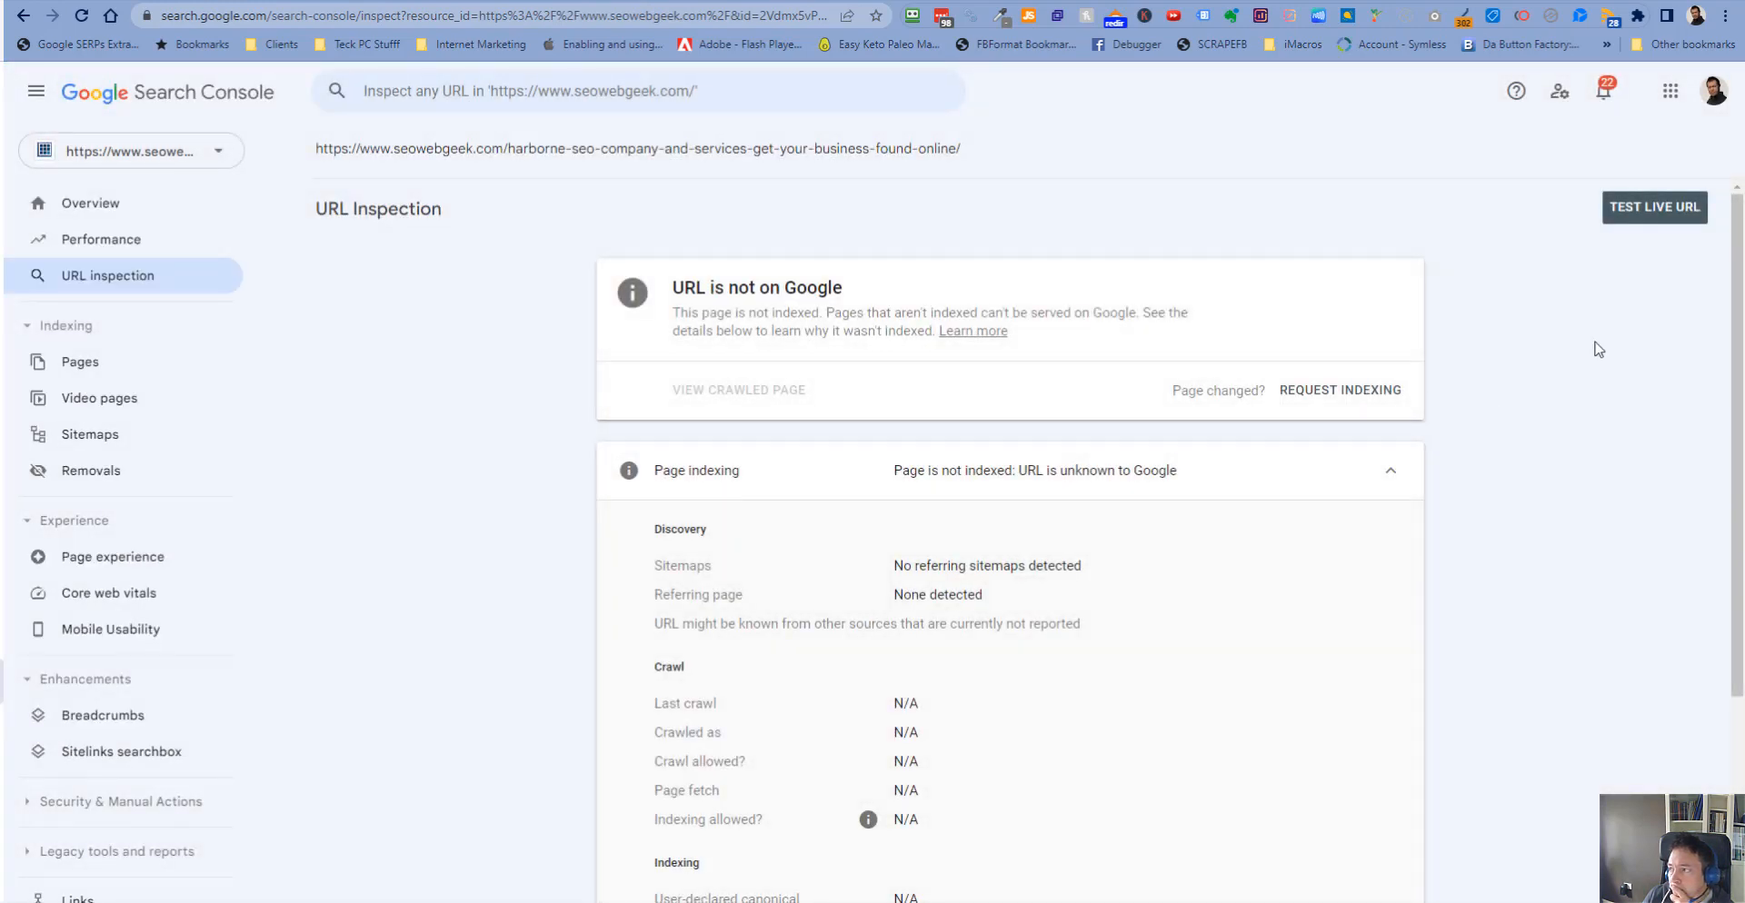
{"action": "left_click", "coordinate": [1649, 209]}
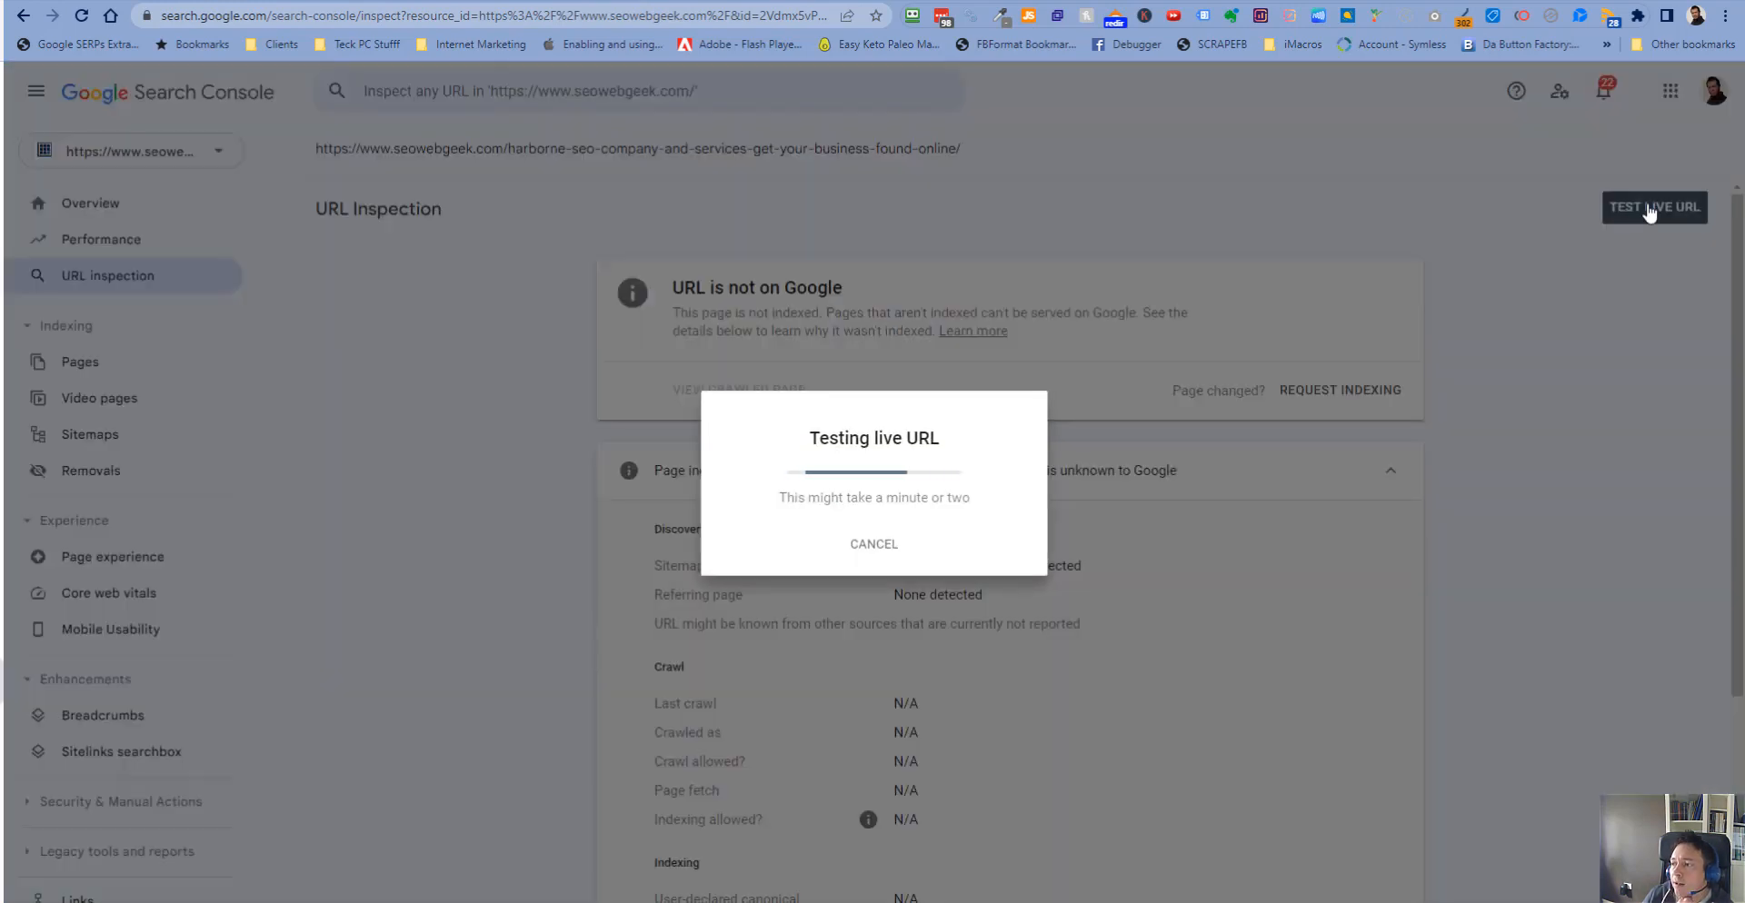
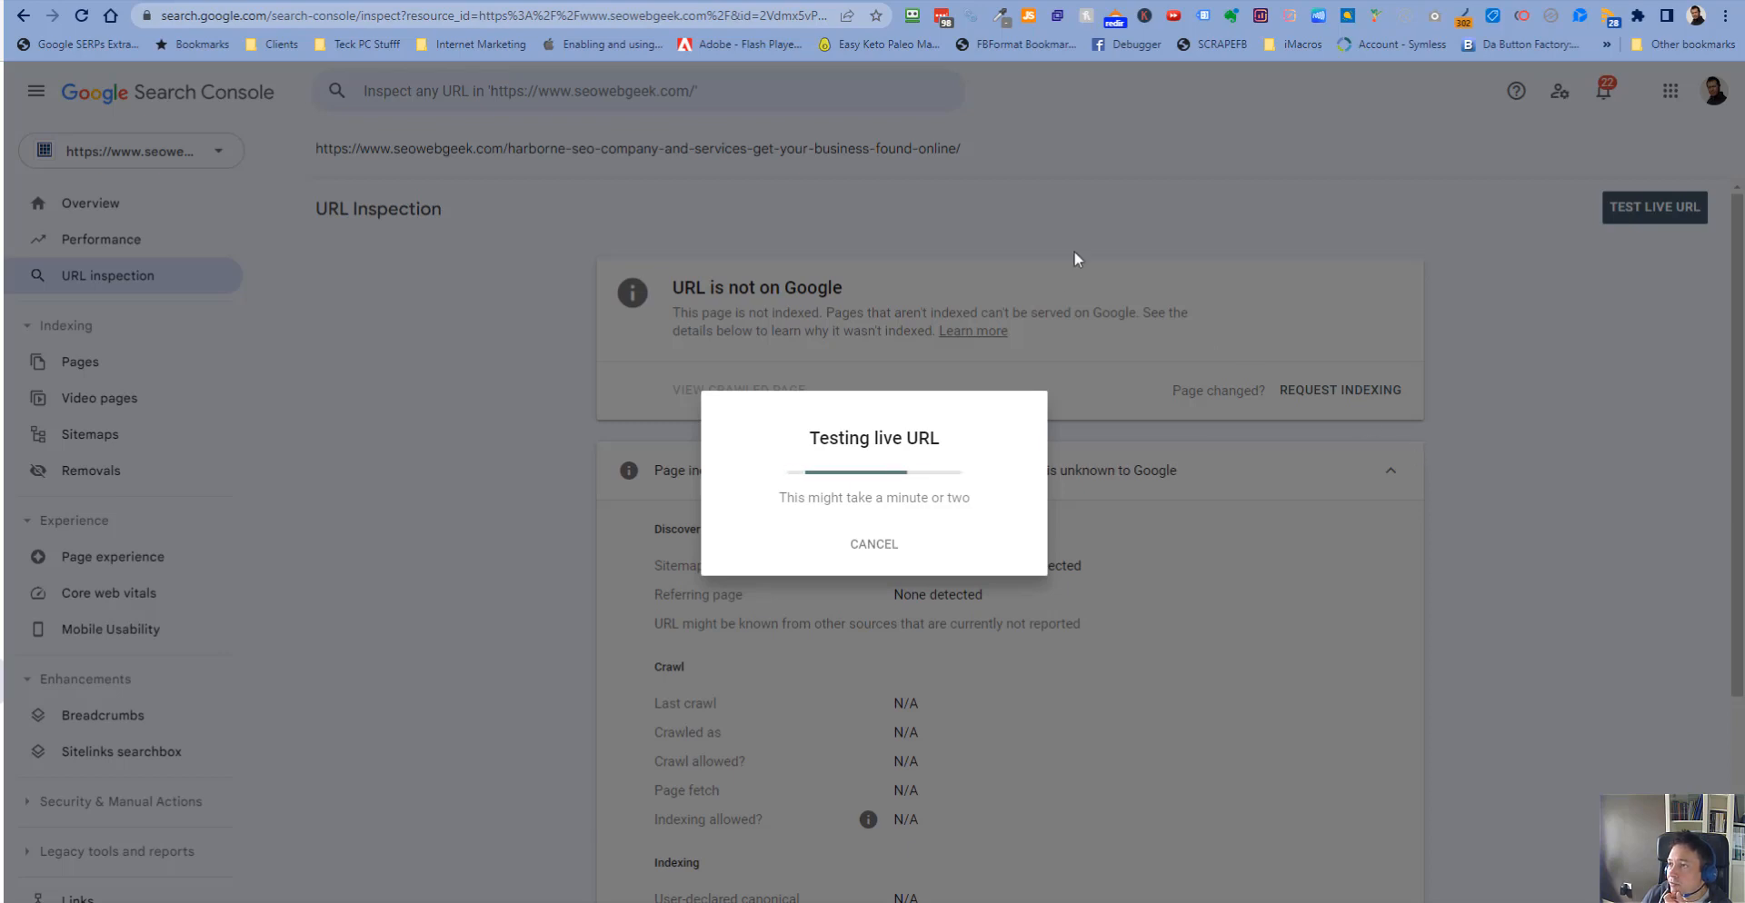
- Open Google Search Console for the seowebgeek.com property in a new browser tab via a Google search
{"action": "key", "text": "ctrl+t"}
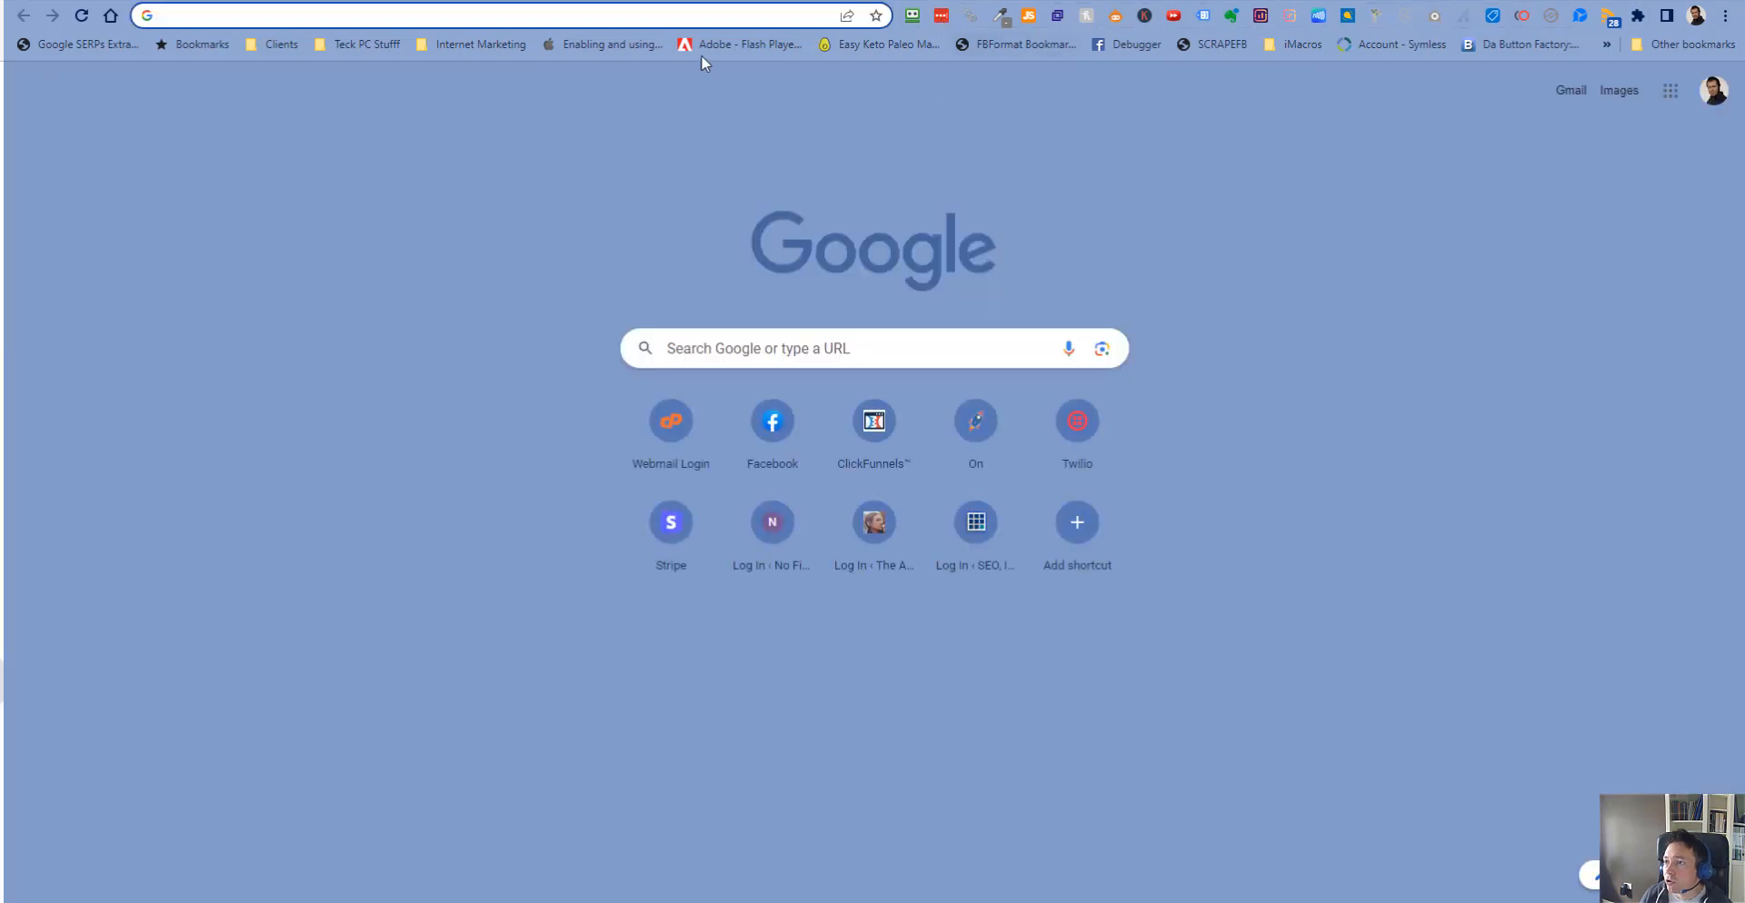
{"action": "left_click", "coordinate": [690, 20]}
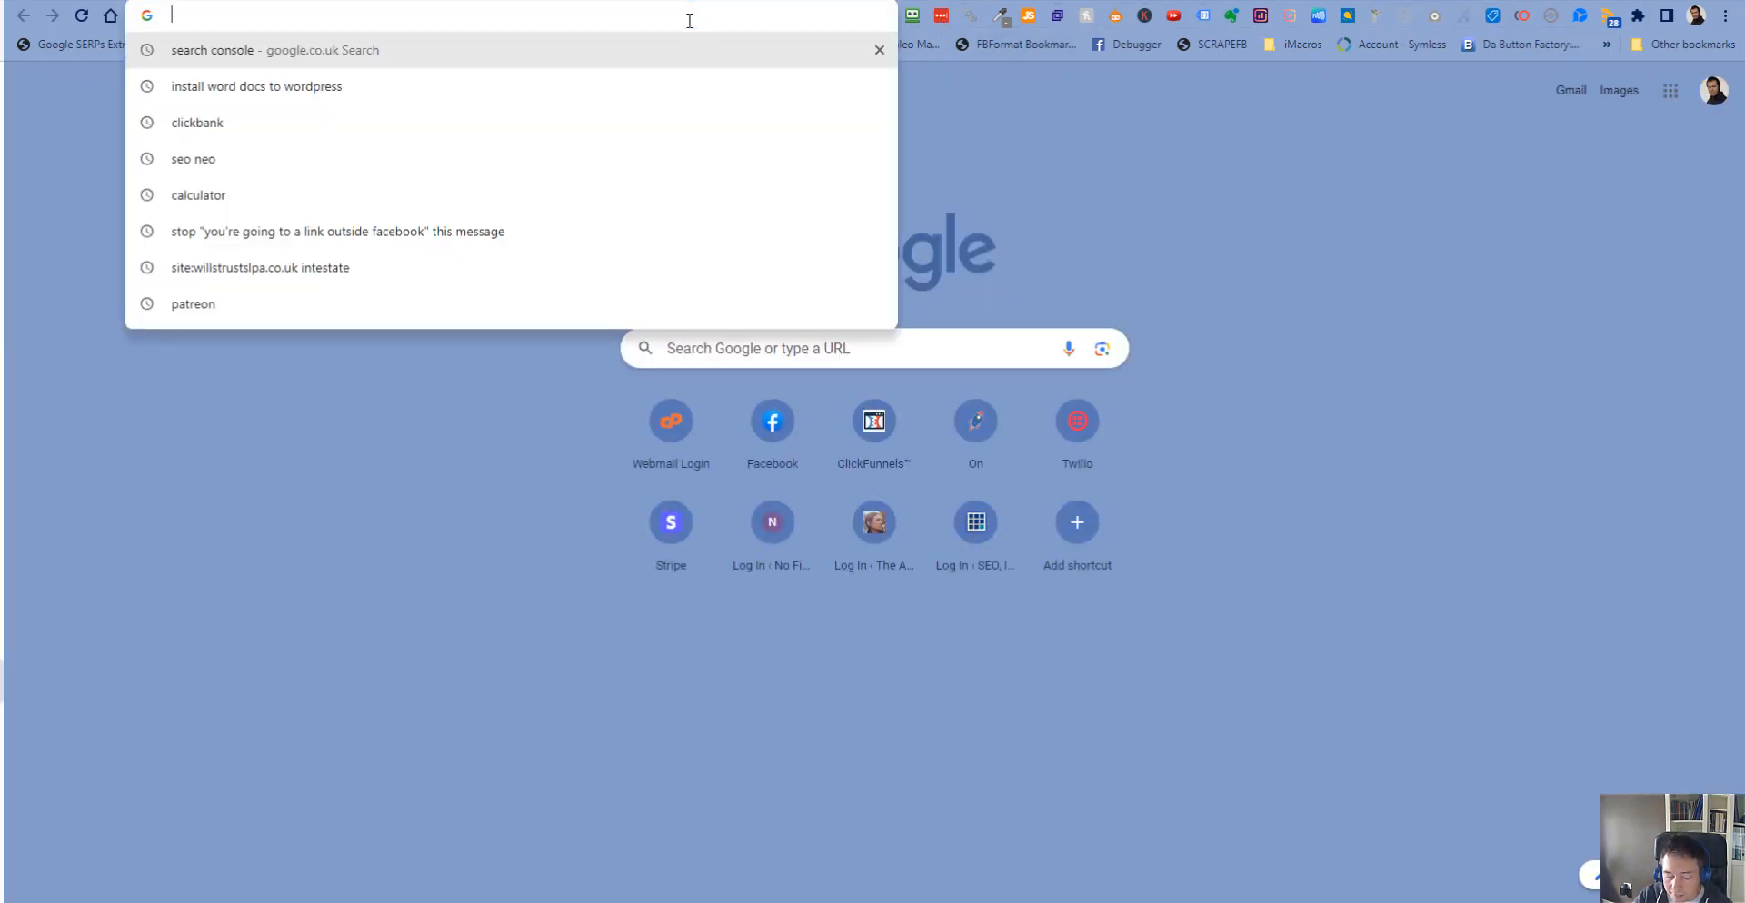
{"action": "type", "text": "search cons"}
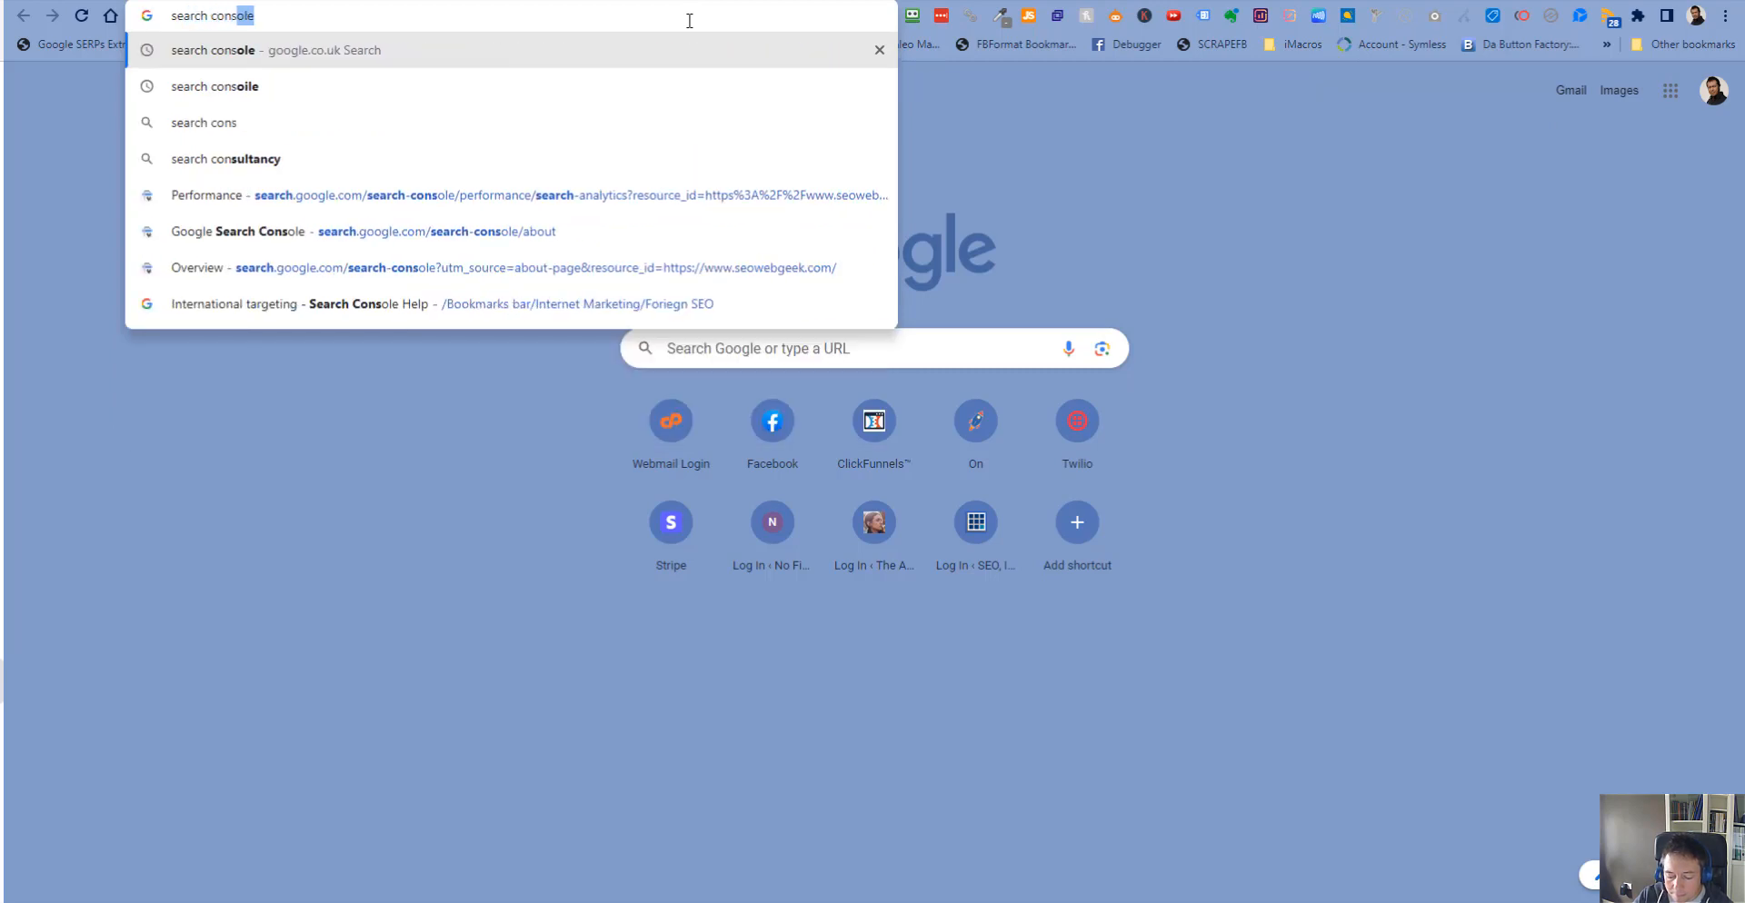
{"action": "key", "text": "Return"}
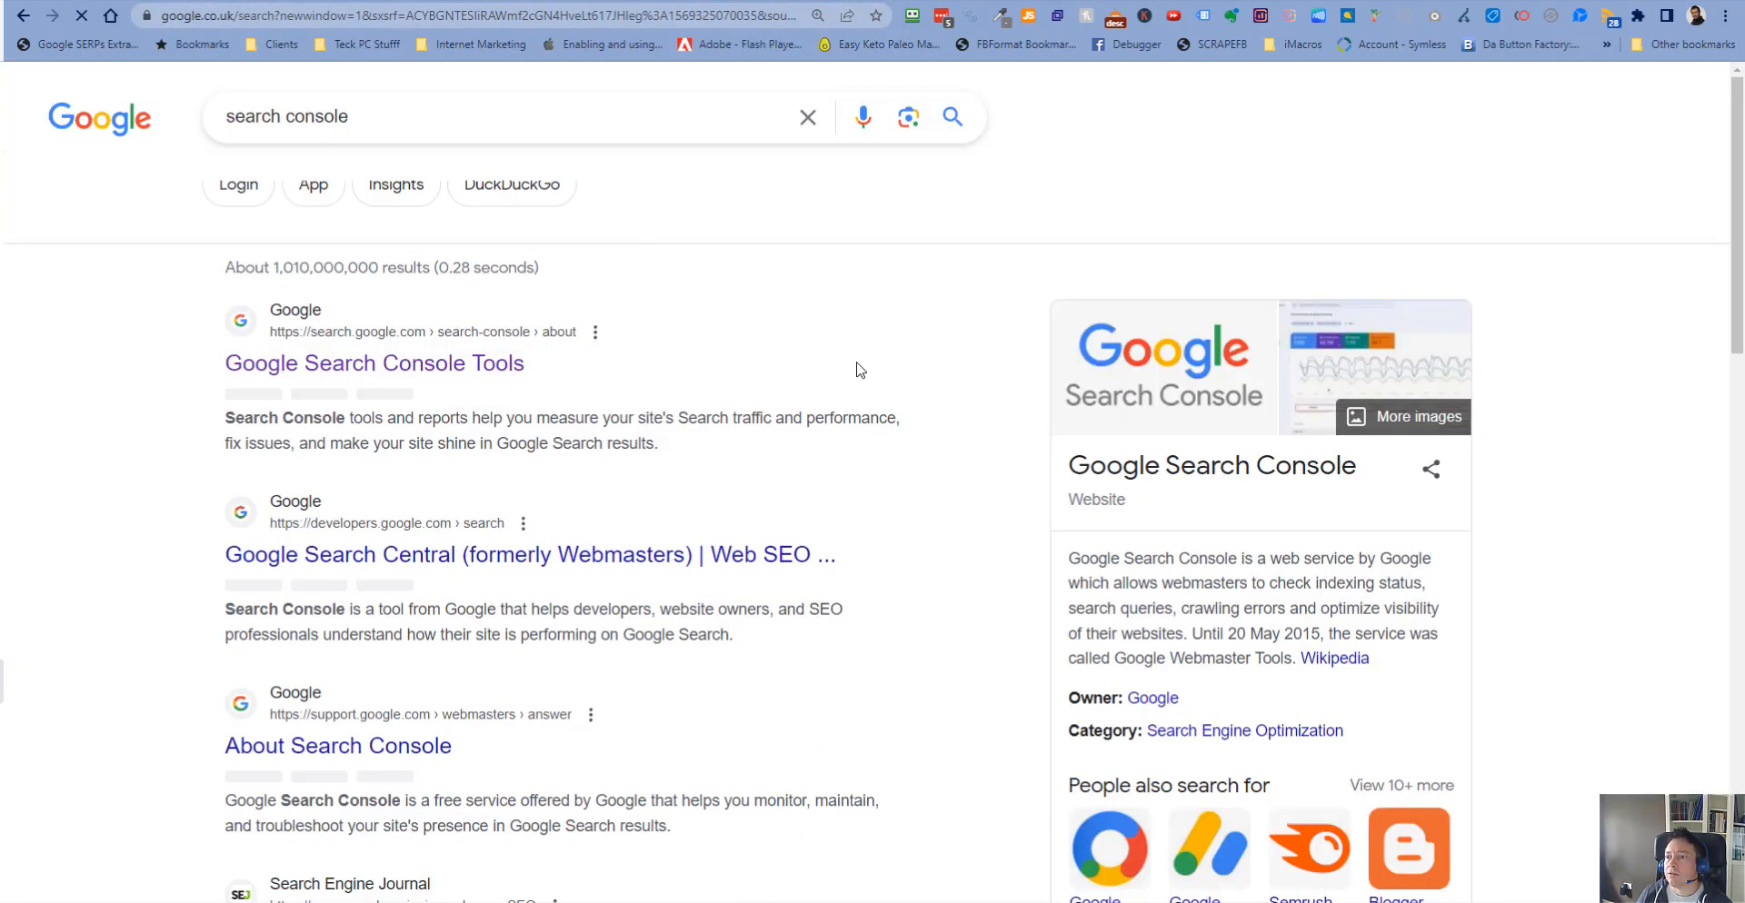
{"action": "left_click", "coordinate": [436, 366]}
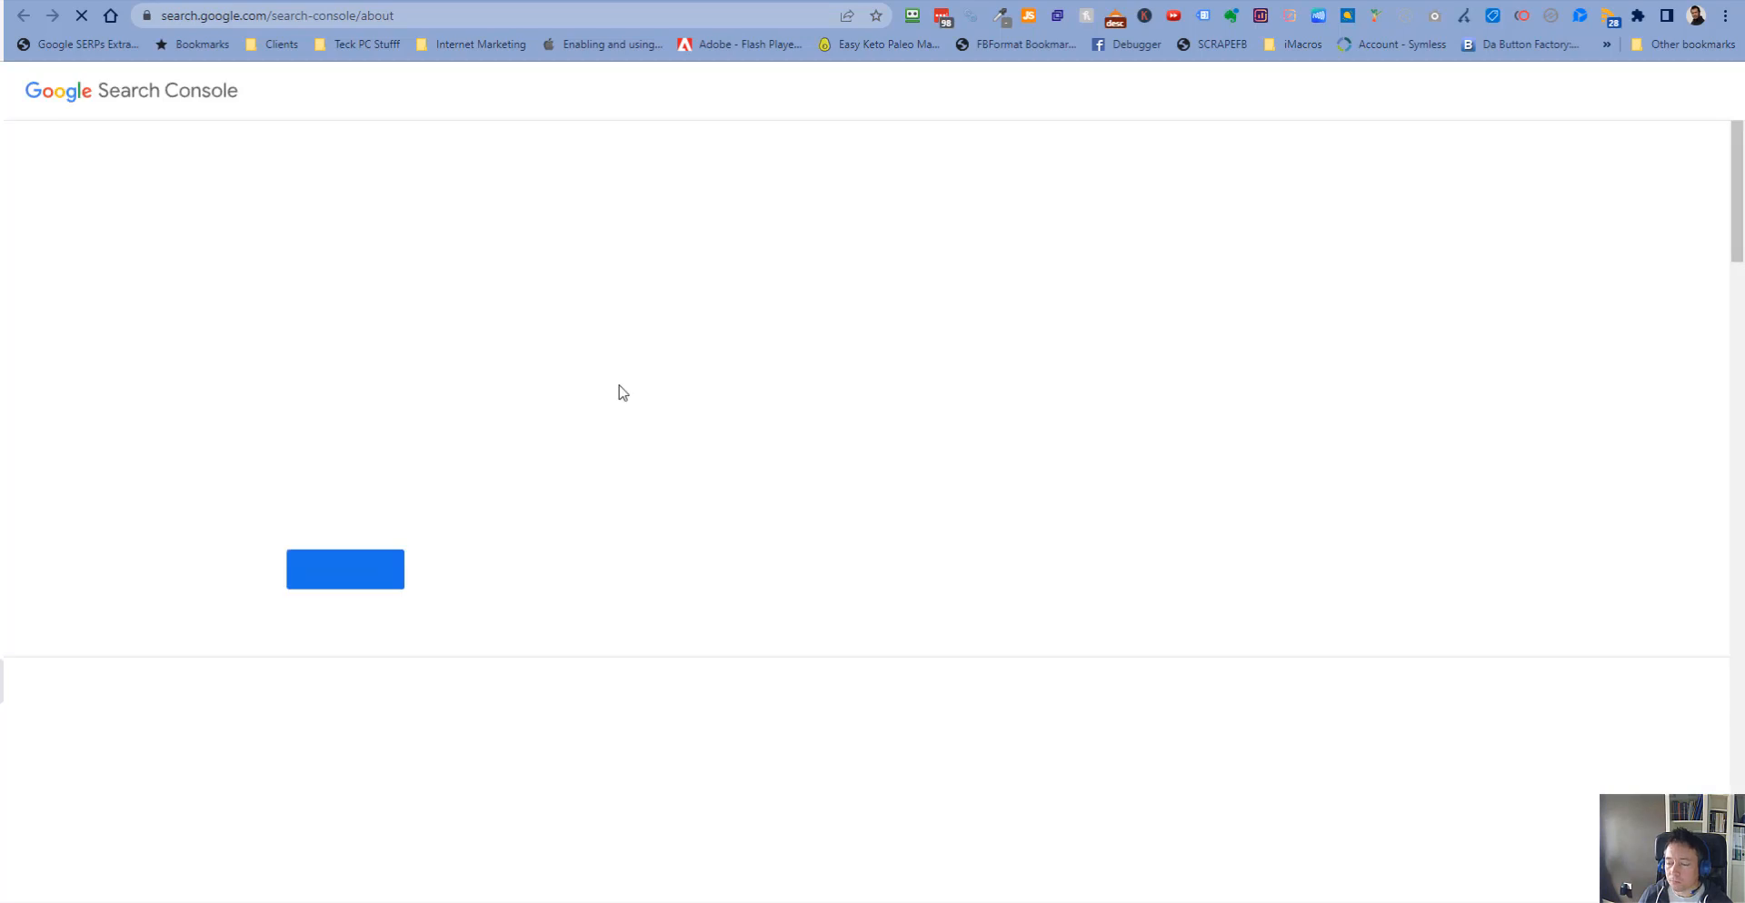
{"action": "left_click", "coordinate": [345, 571]}
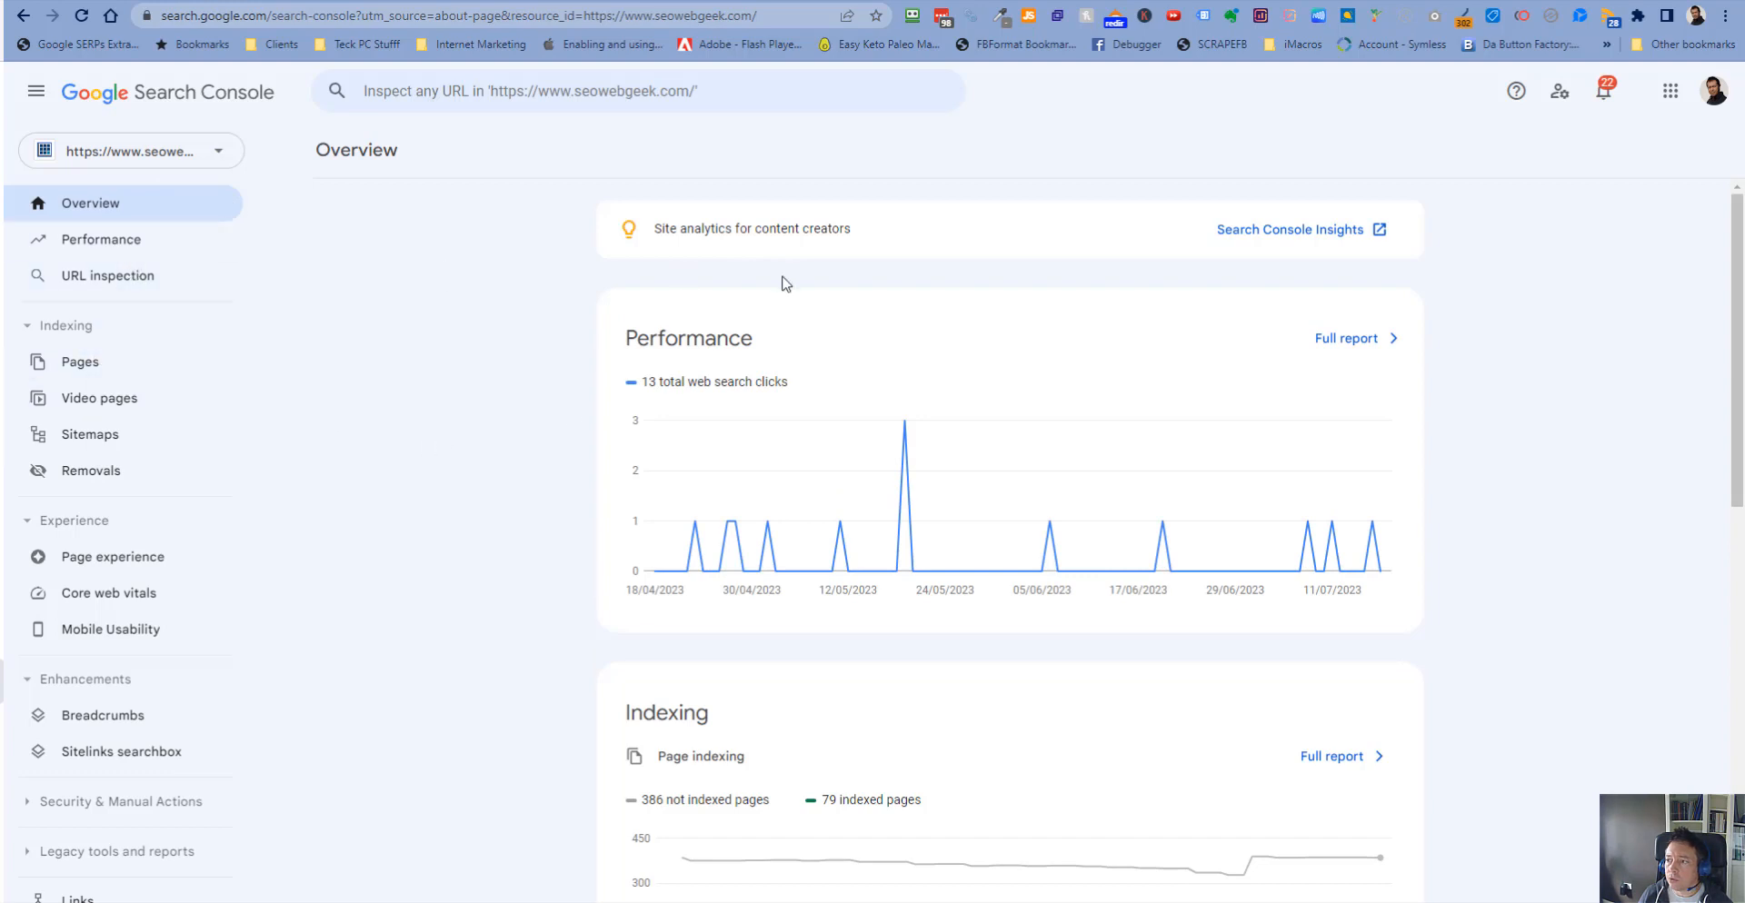
- Open the full Performance report, show average position, and review the top queries and their positions
{"action": "left_click", "coordinate": [1329, 343]}
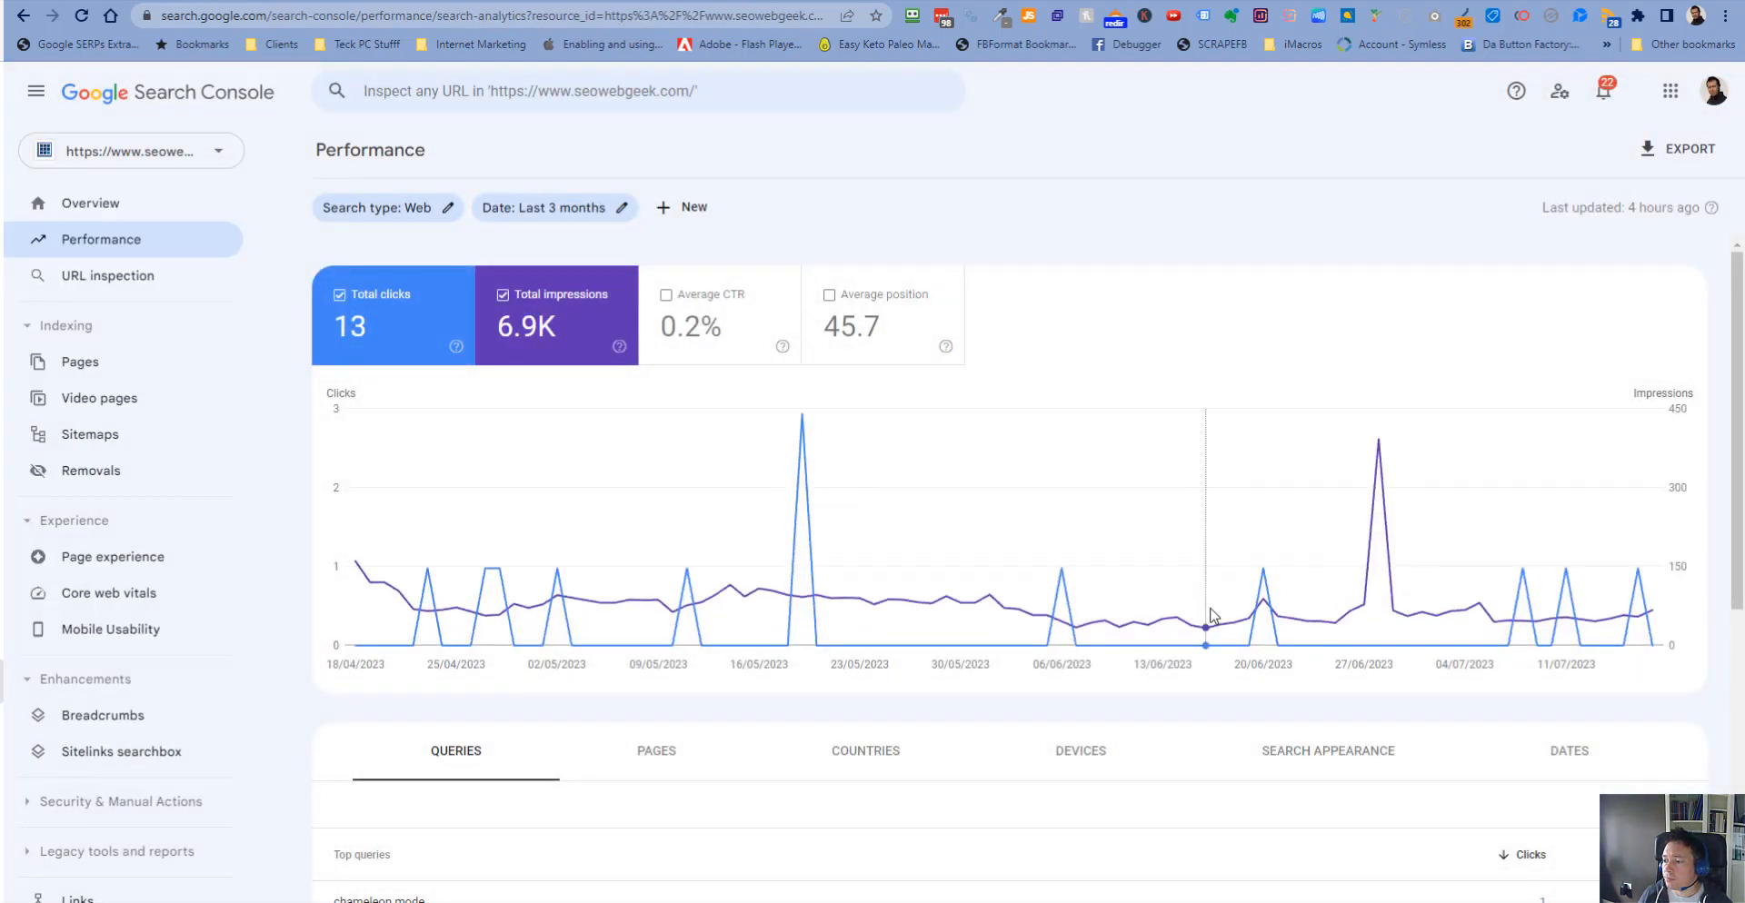
{"action": "left_click", "coordinate": [808, 326]}
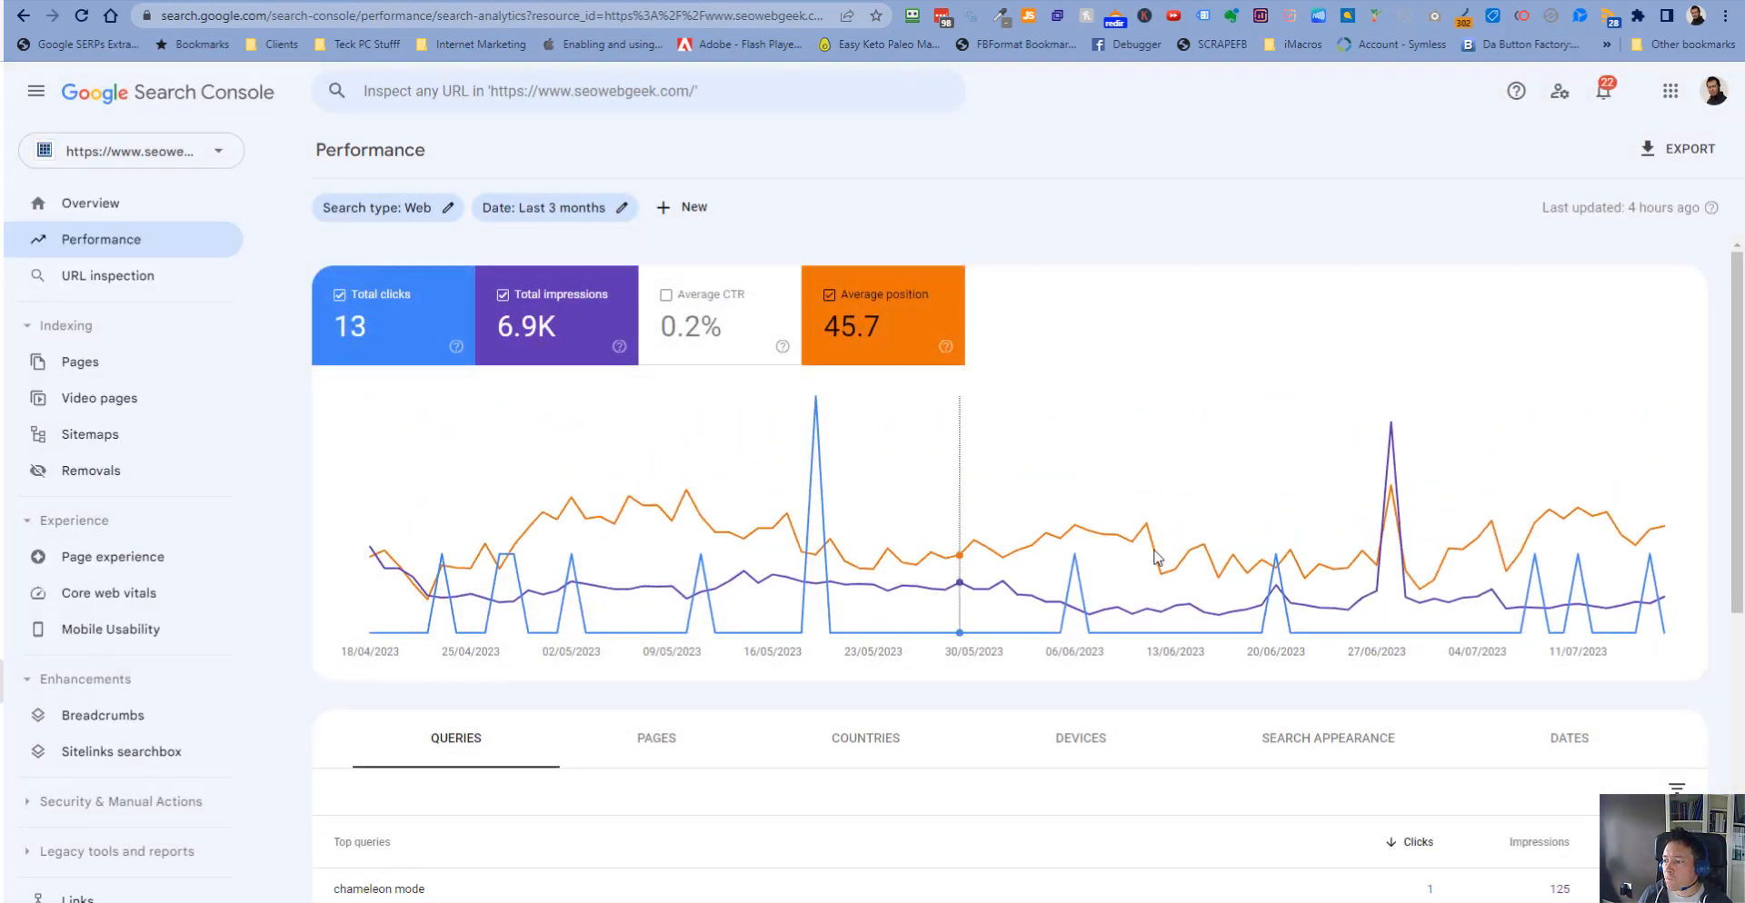
{"action": "scroll", "coordinate": [1248, 556], "scroll_direction": "down", "scroll_amount": 2}
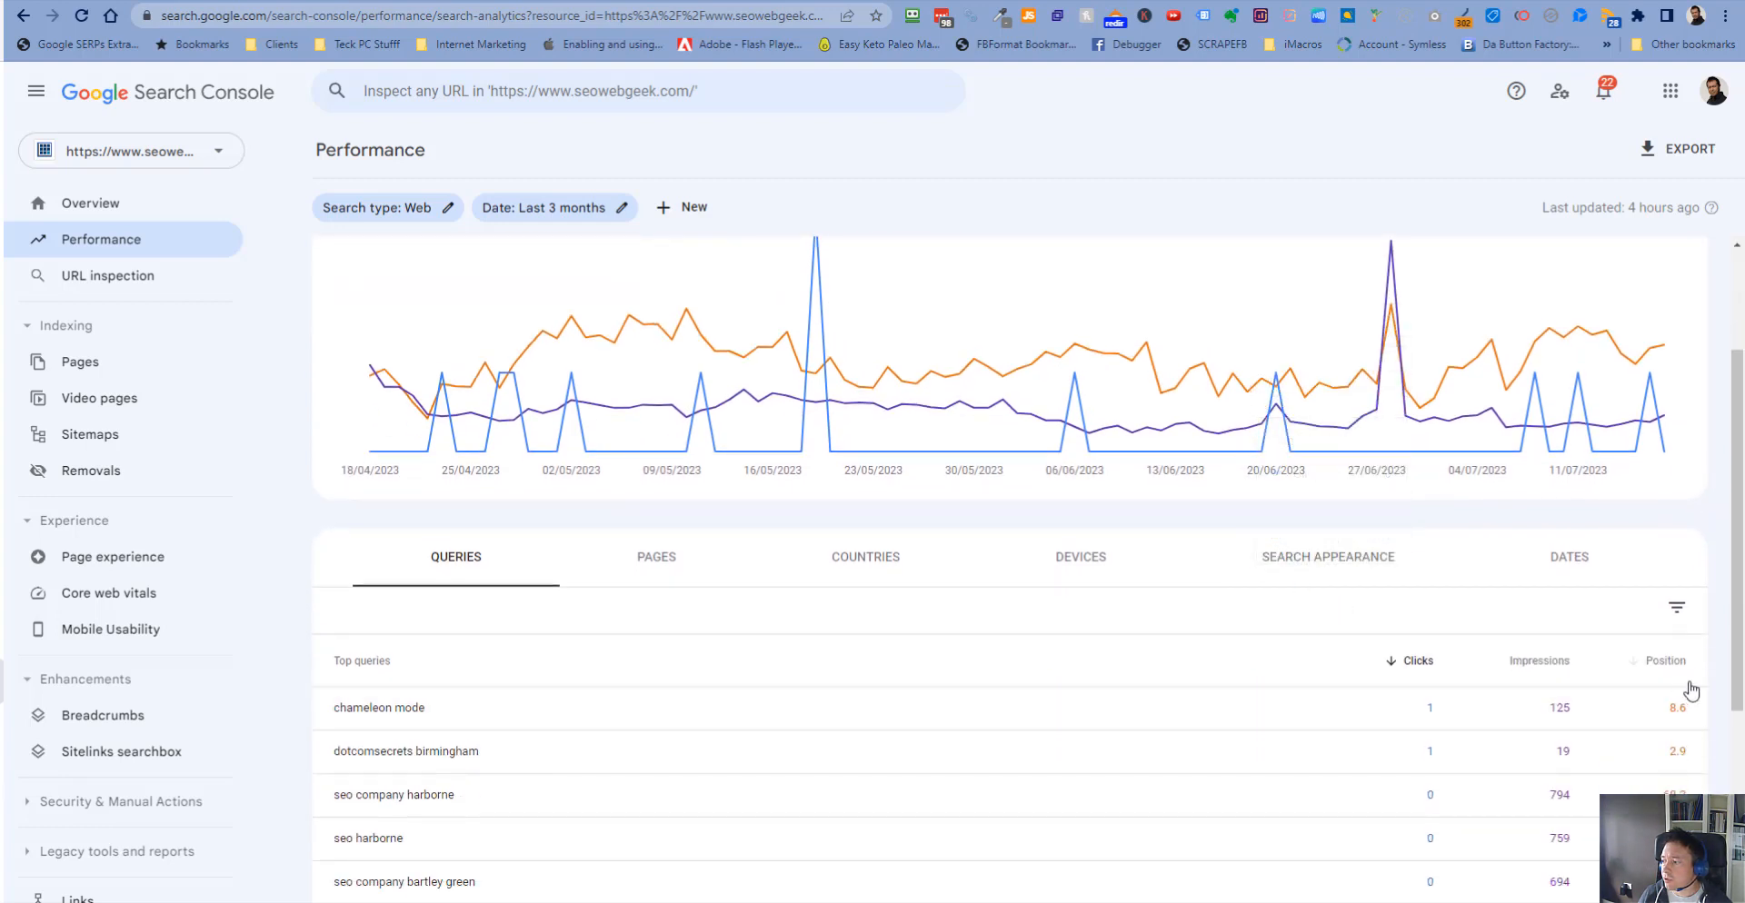
{"action": "scroll", "coordinate": [1676, 695], "scroll_direction": "down", "scroll_amount": 1}
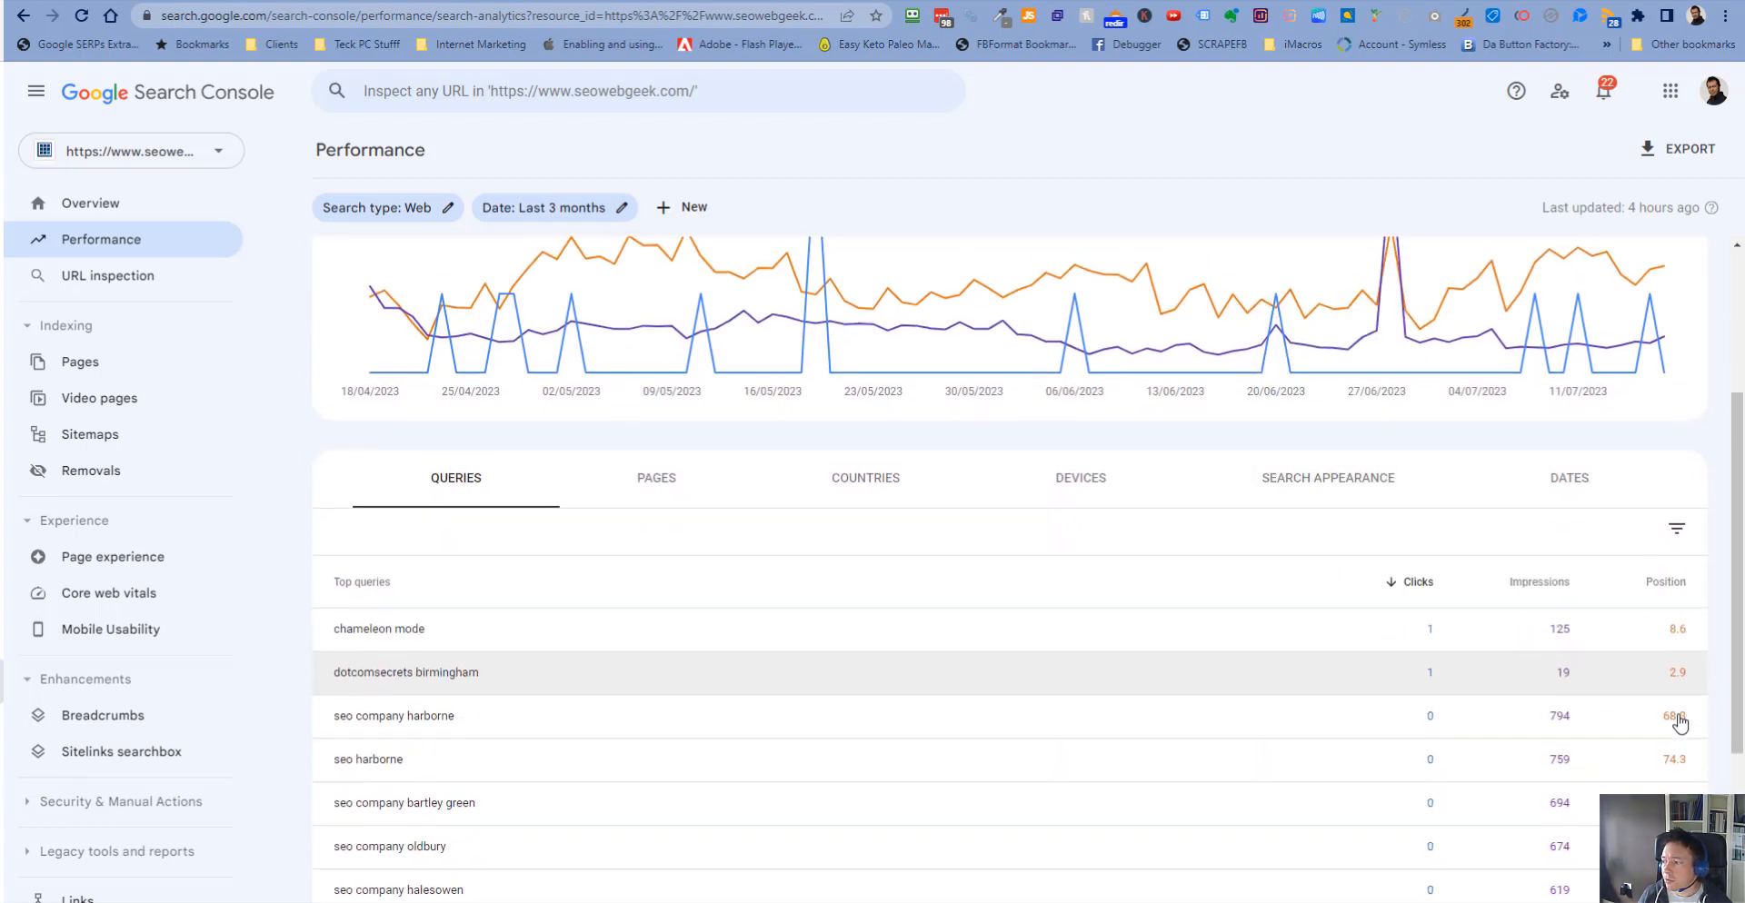
{"action": "scroll", "coordinate": [1689, 688], "scroll_direction": "down", "scroll_amount": 1}
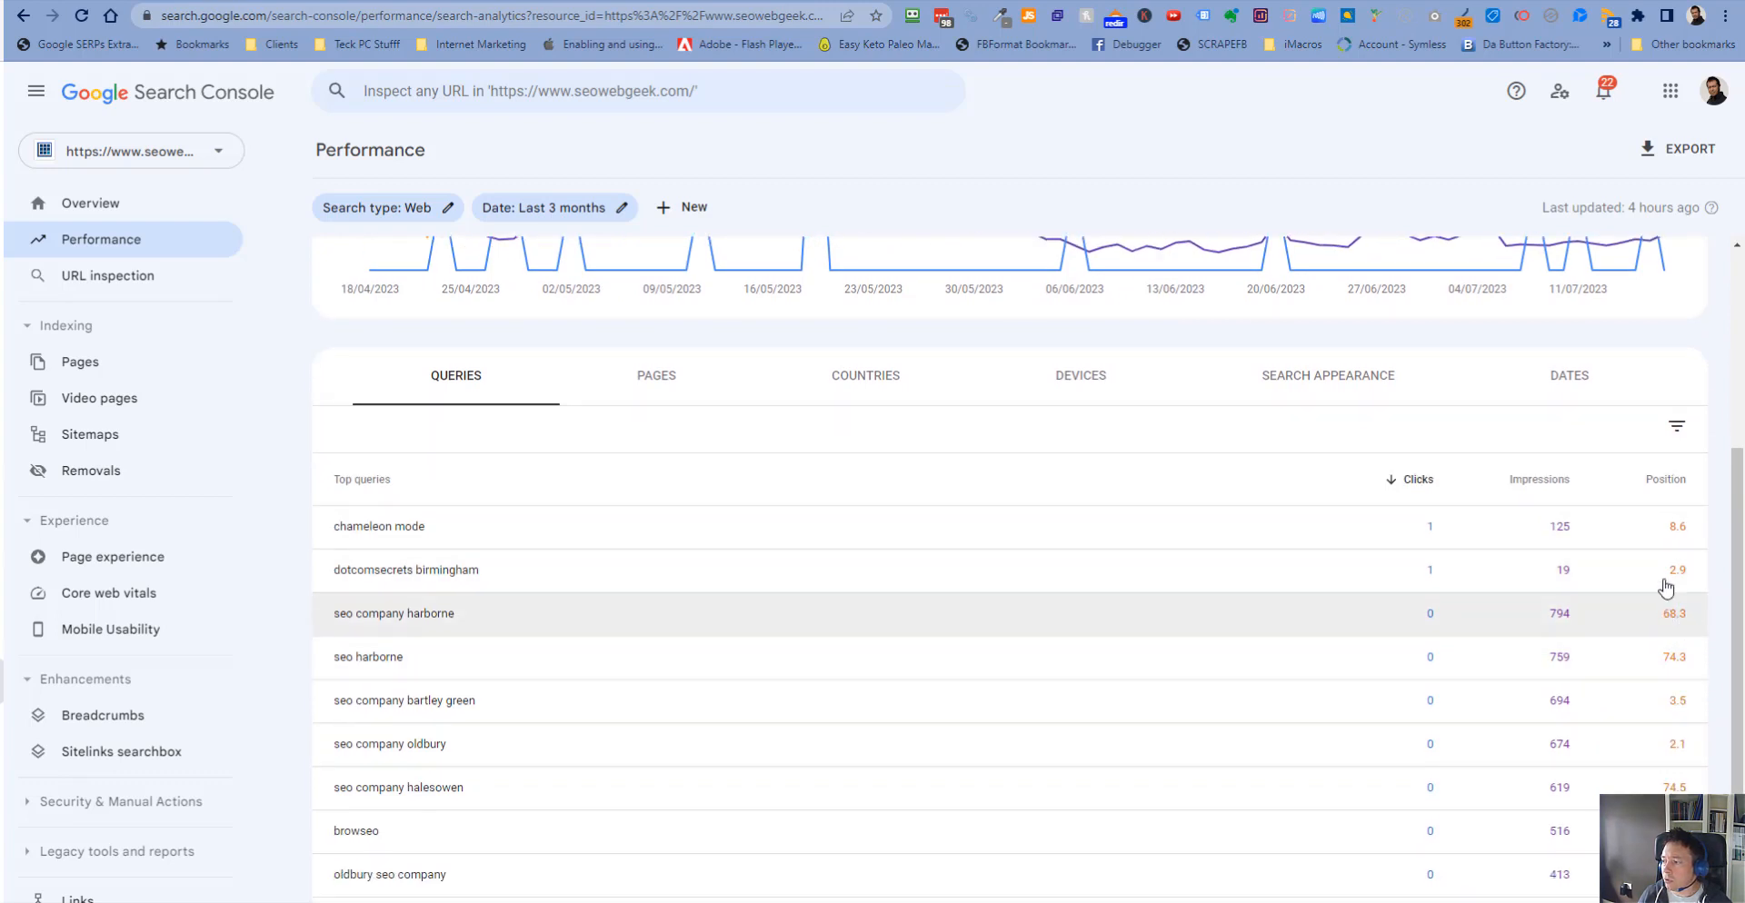
{"action": "left_click", "coordinate": [1559, 479]}
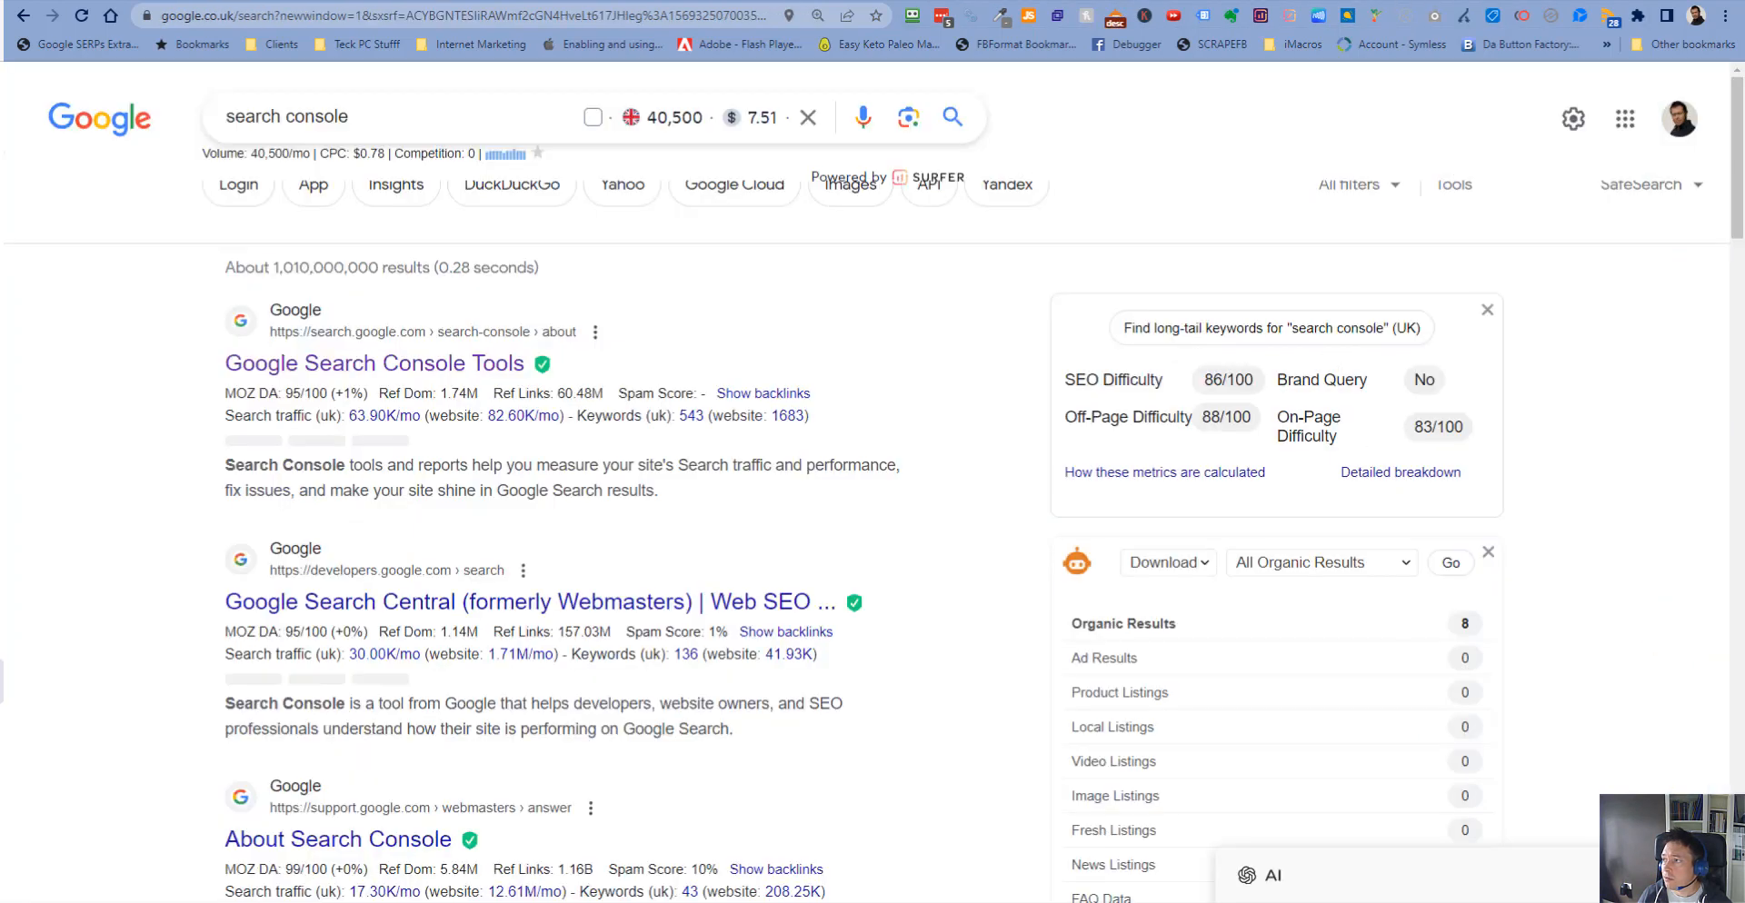
- Search Google in a new tab for seo company bartley green, correcting the misspelt query
{"action": "key", "text": "ctrl+t"}
{"action": "left_click", "coordinate": [727, 20]}
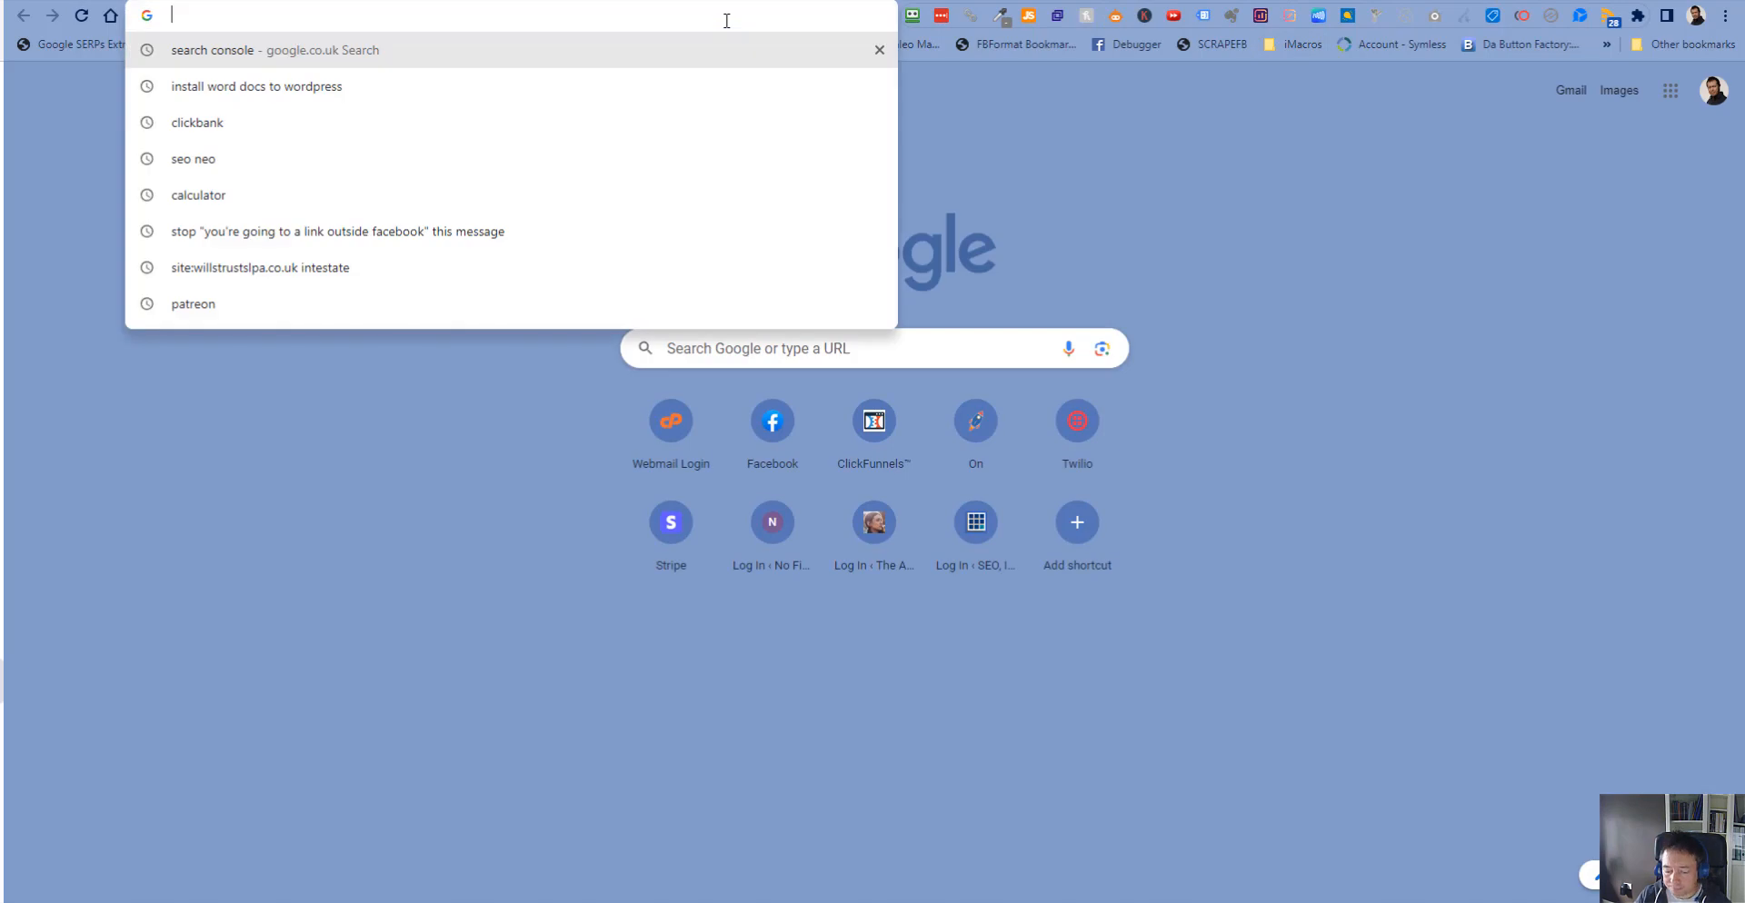
{"action": "type", "text": "seo co"}
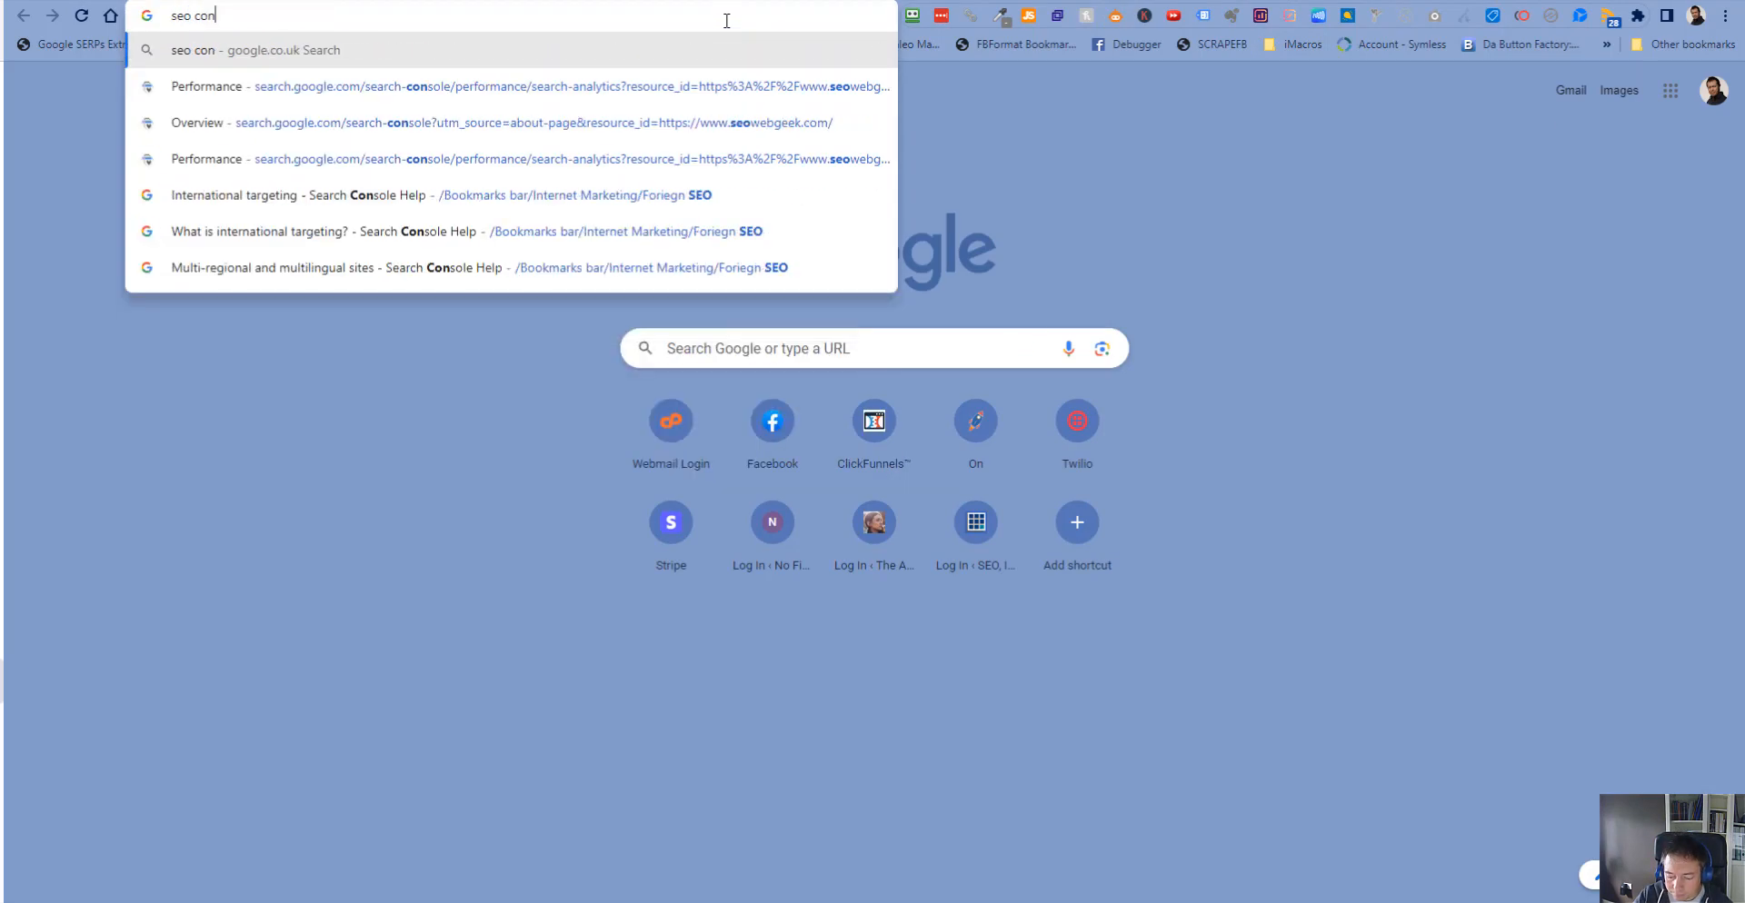
{"action": "type", "text": "m"}
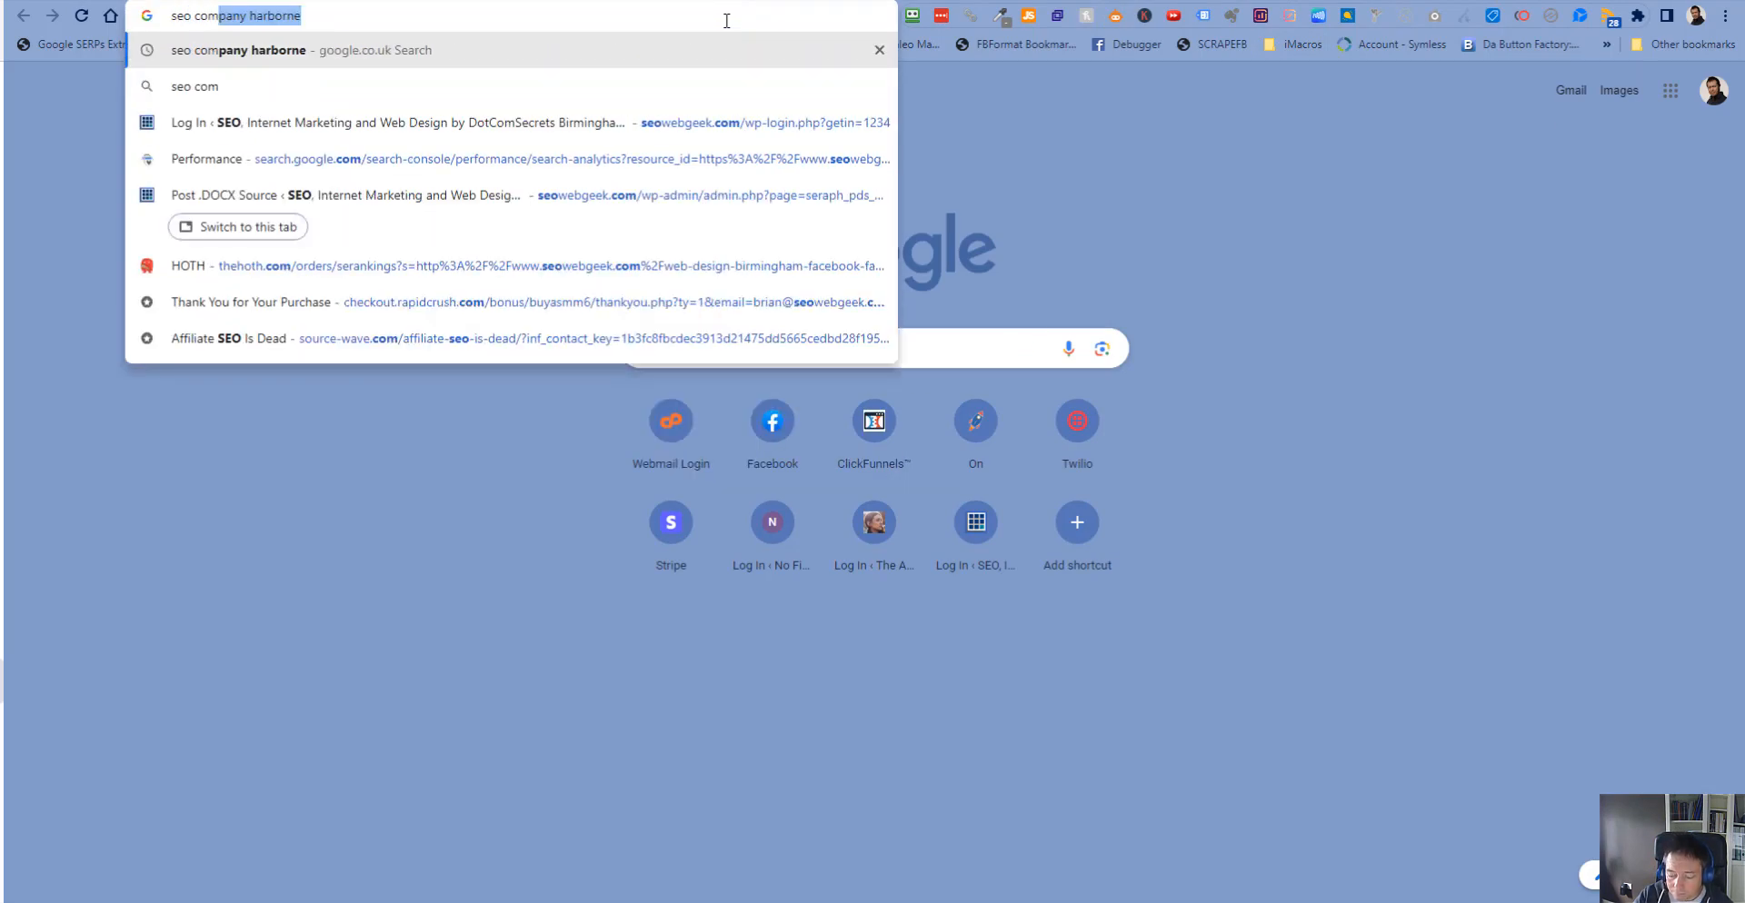
{"action": "type", "text": "pany ba"}
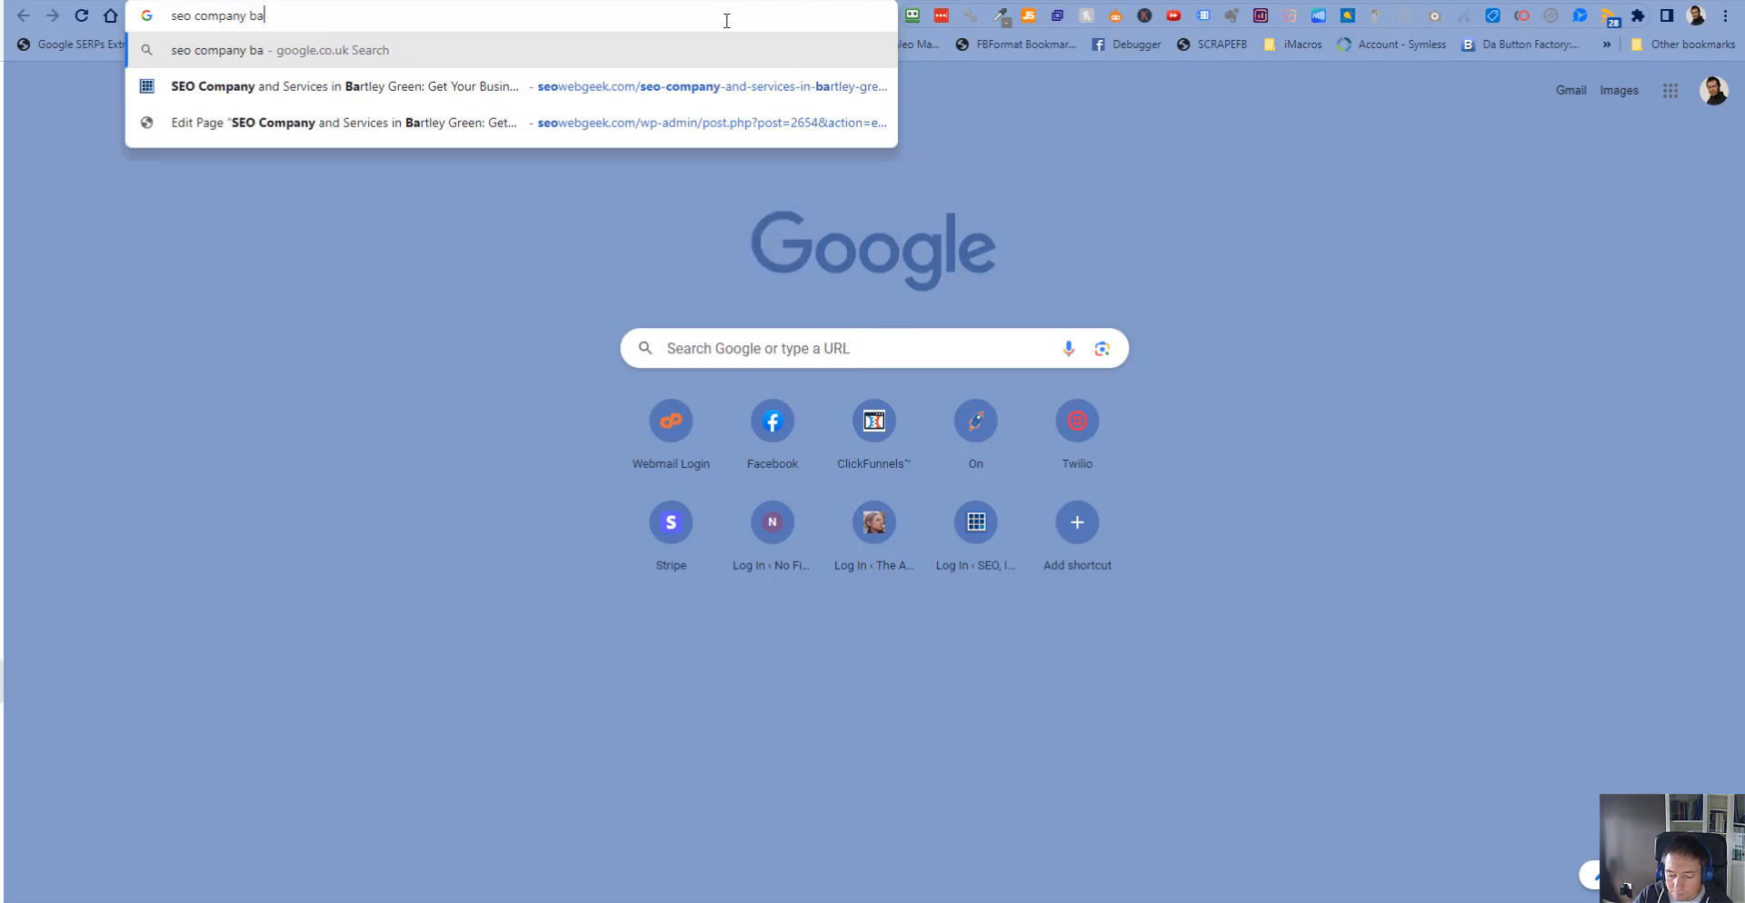
{"action": "type", "text": "rtley greem"}
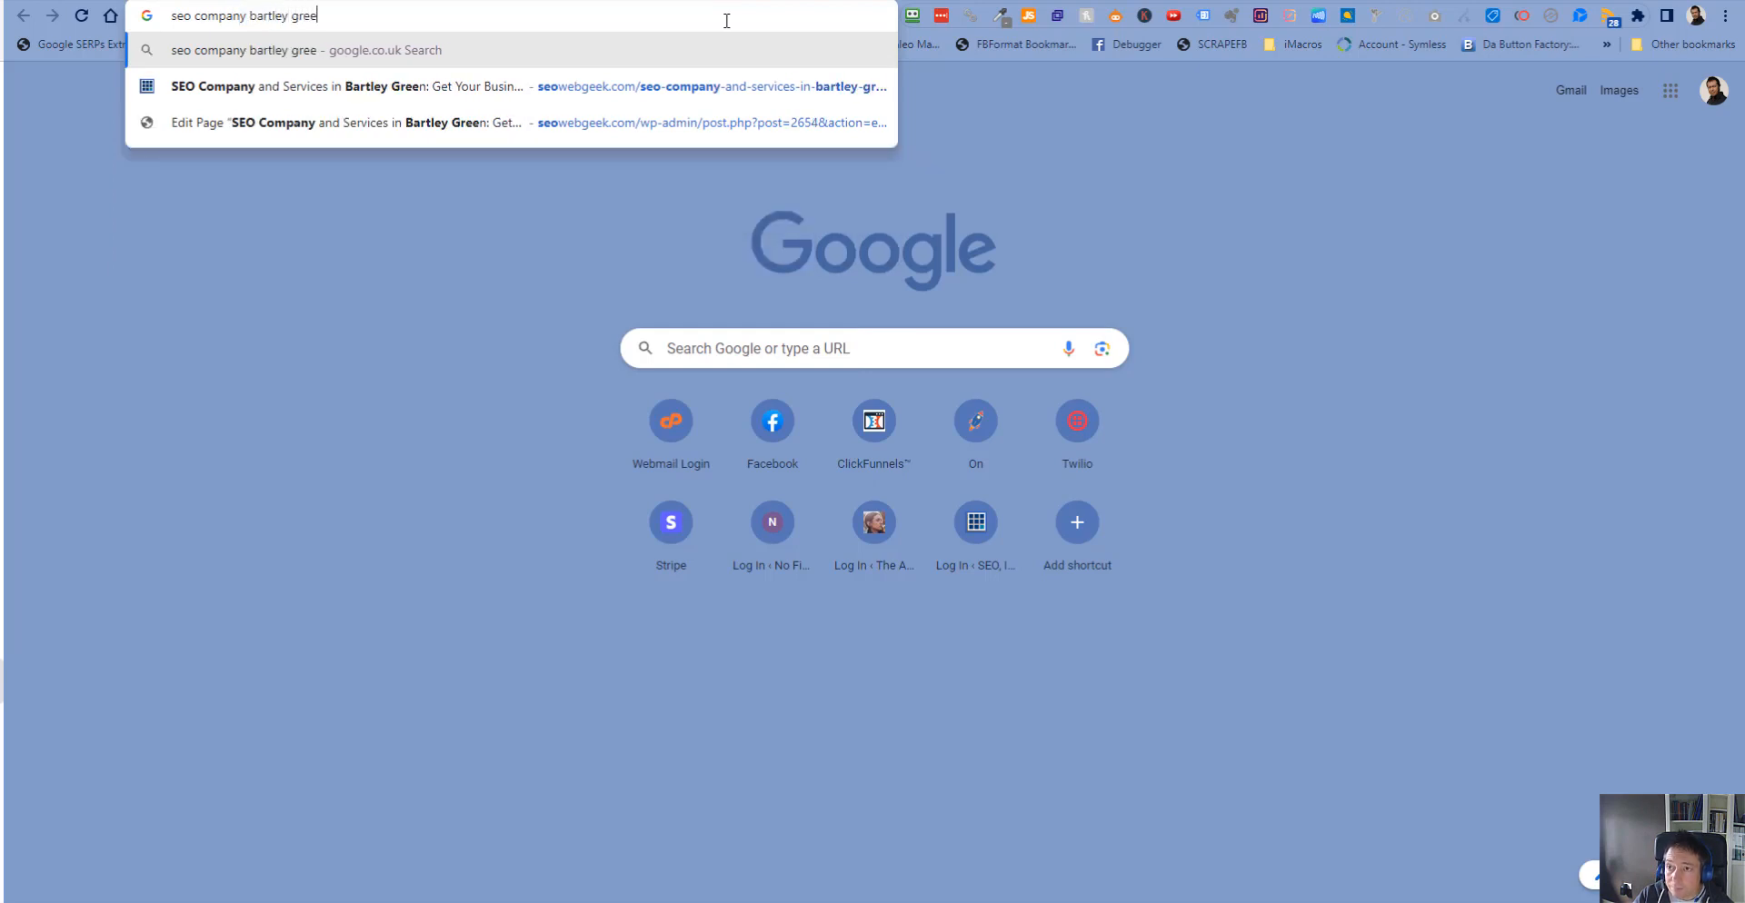
{"action": "key", "text": "Return"}
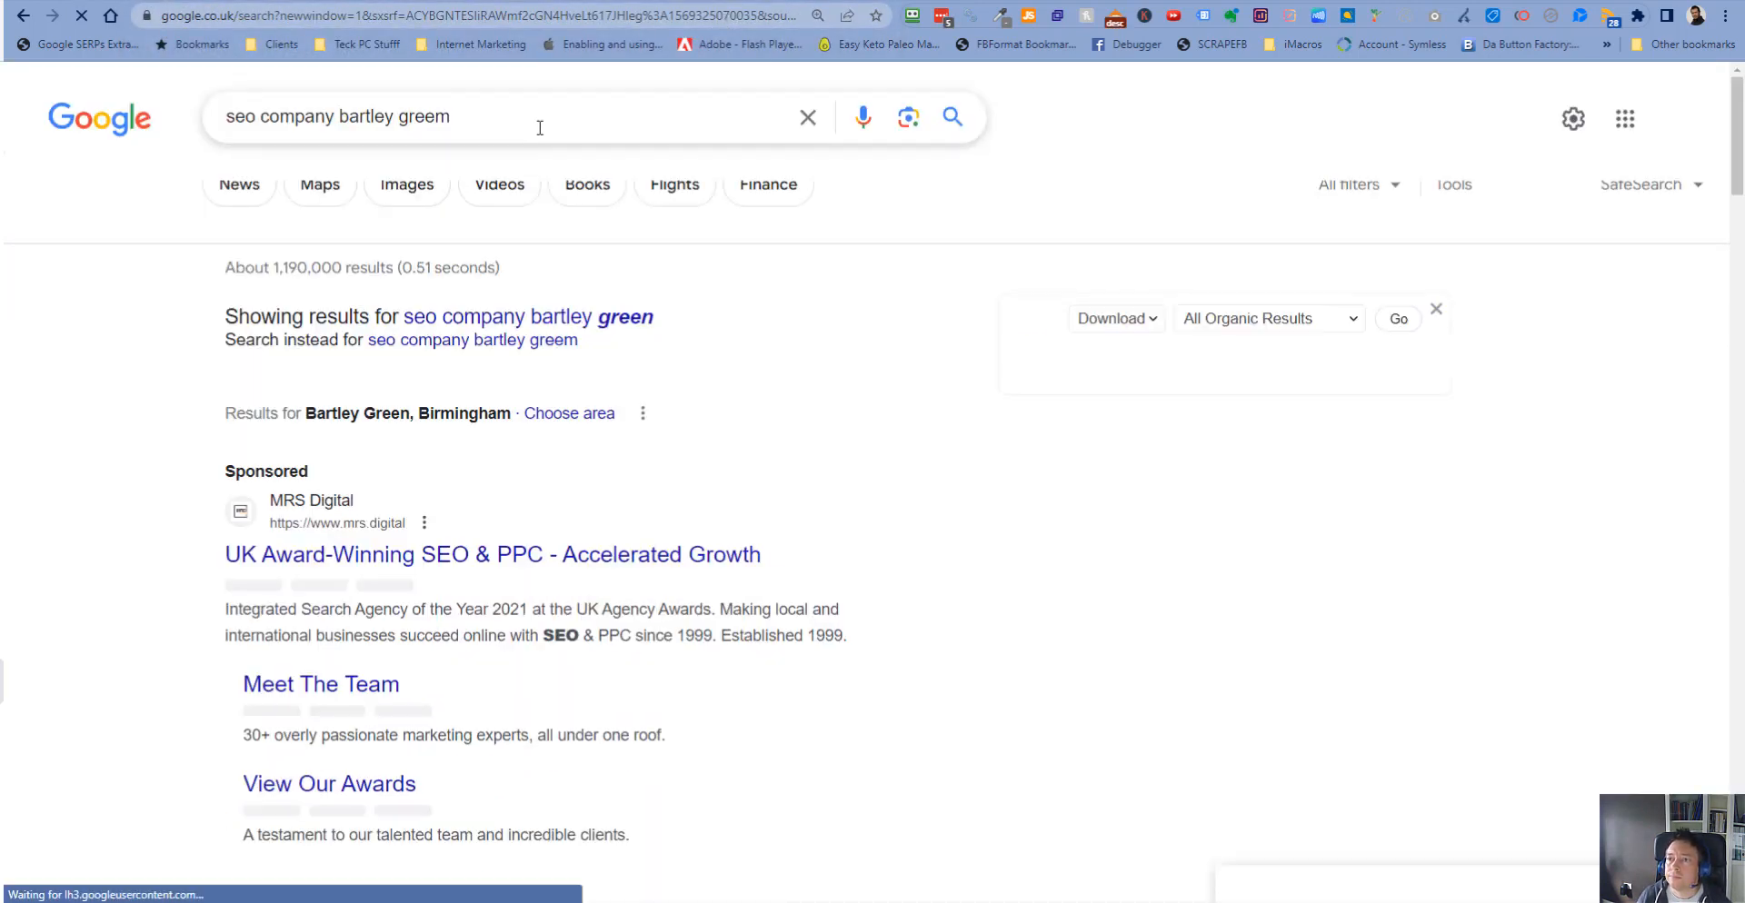
{"action": "left_click", "coordinate": [537, 115]}
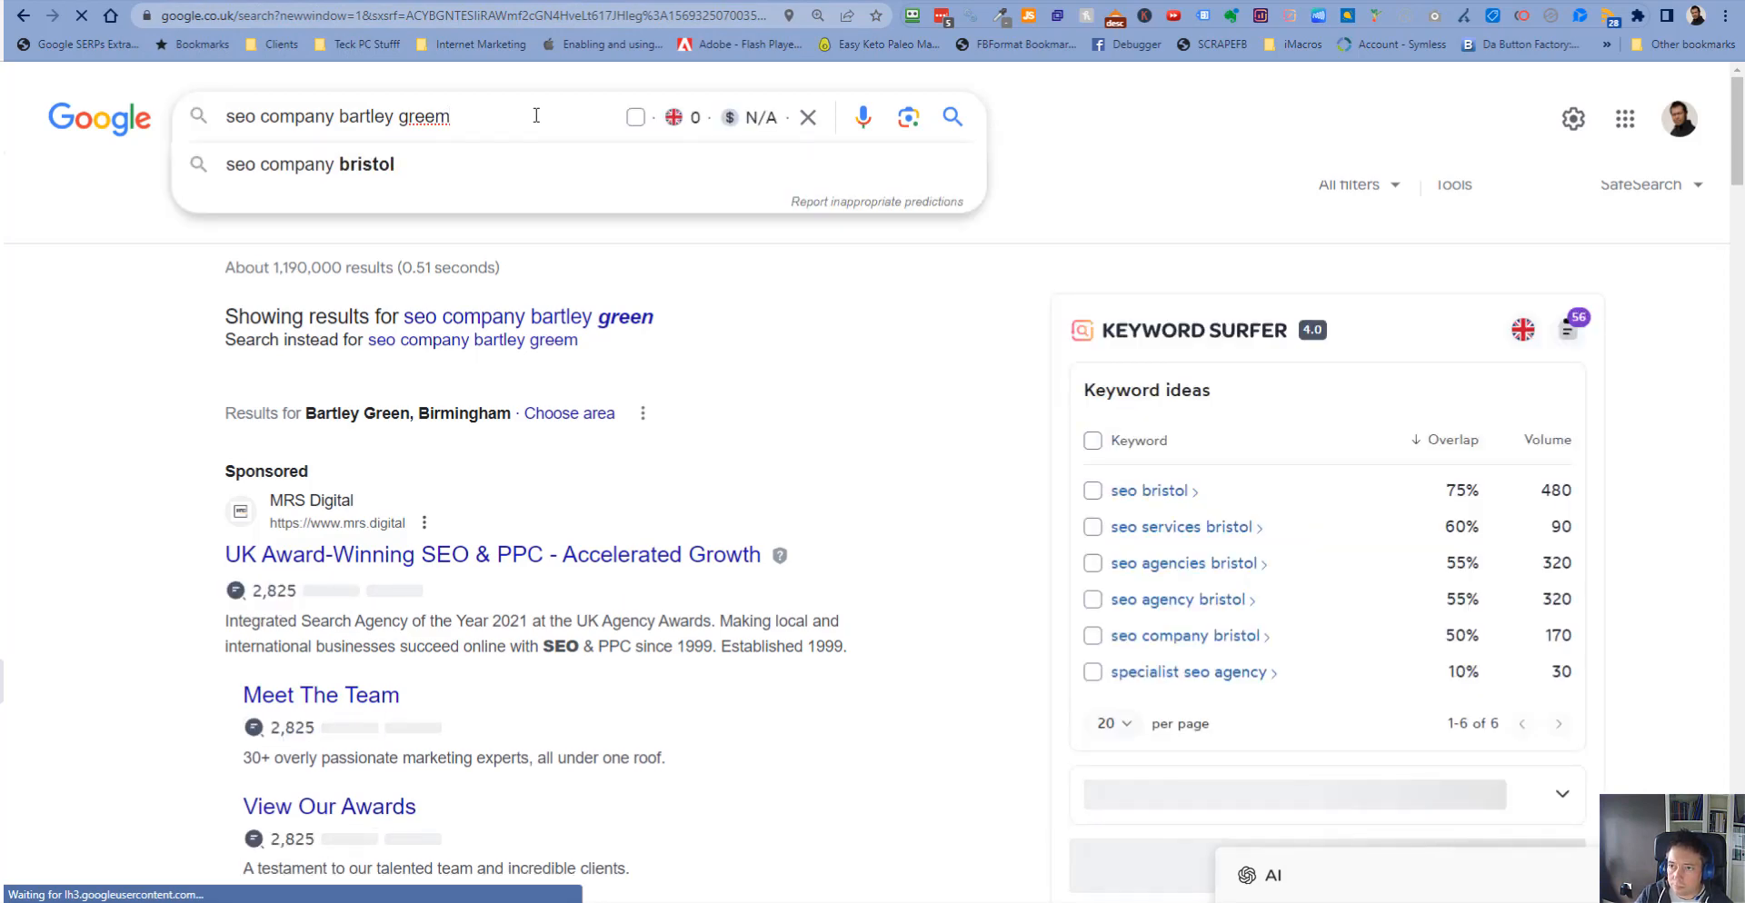
{"action": "key", "text": "BackSpace"}
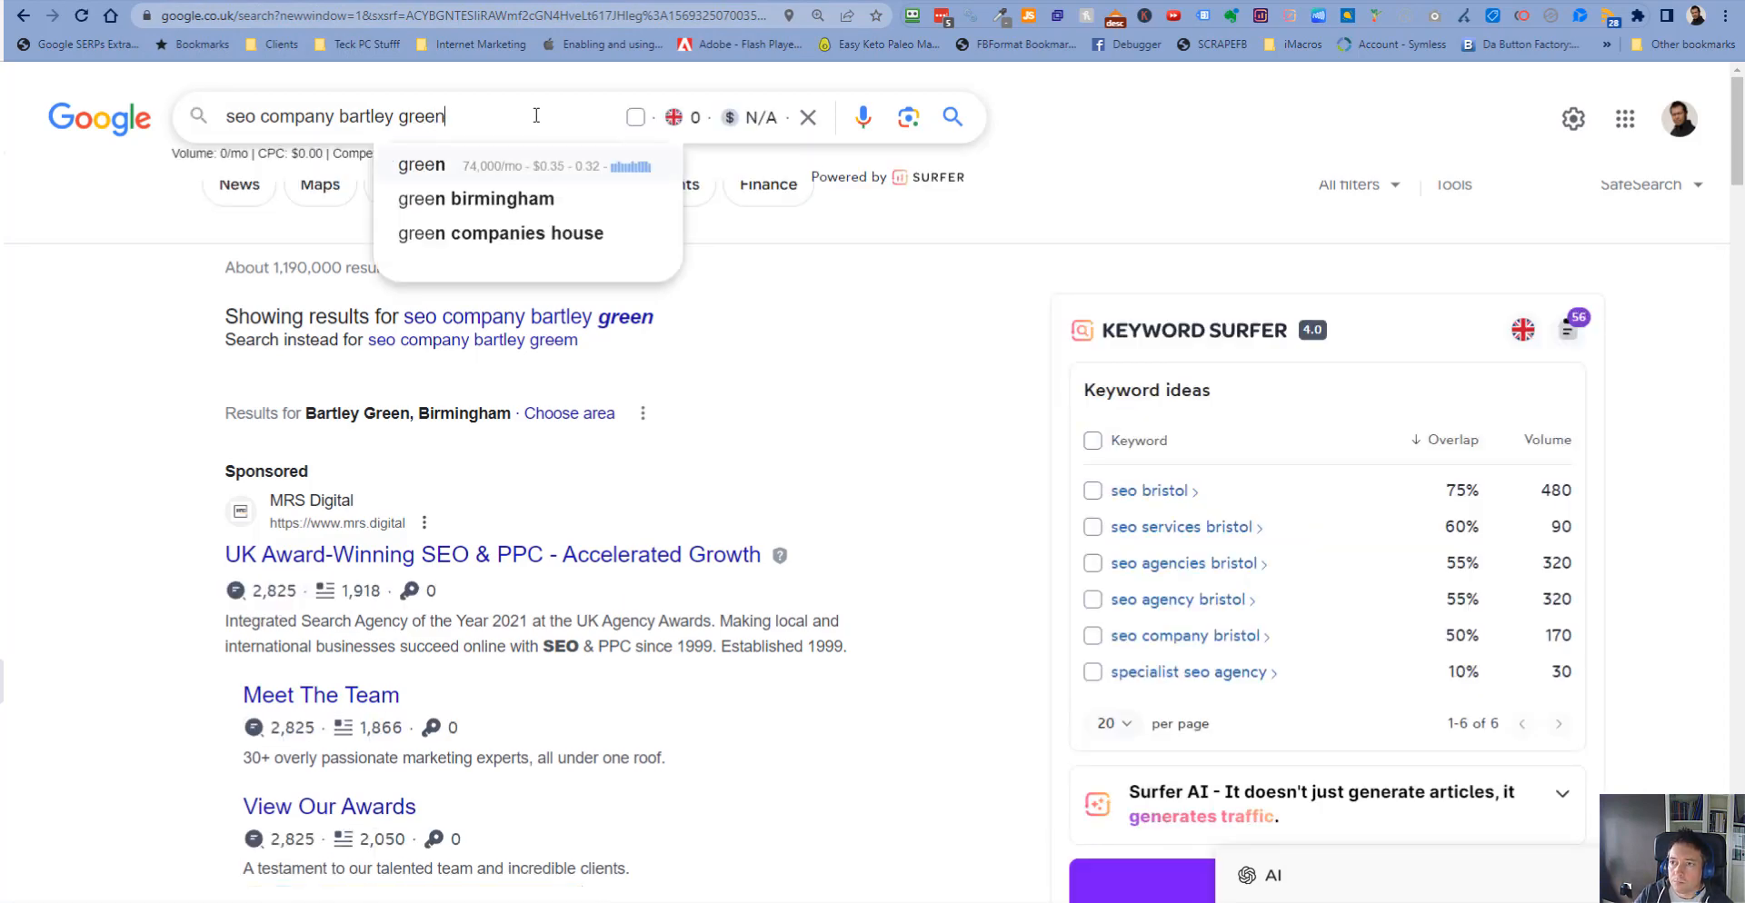
{"action": "key", "text": "Return"}
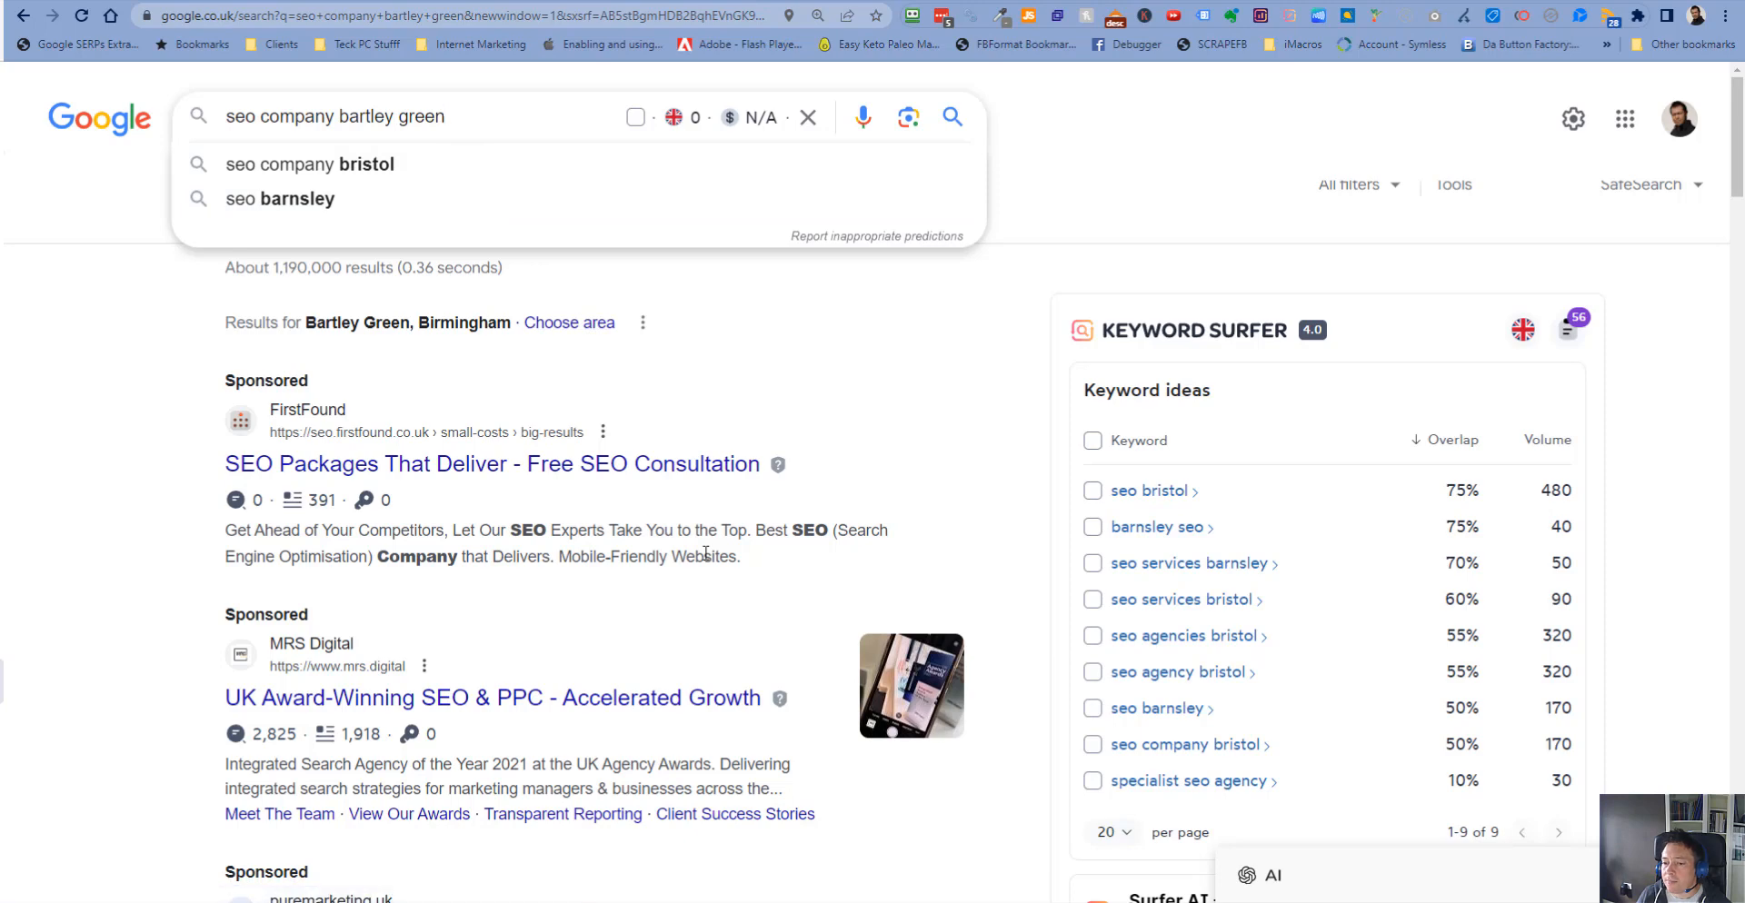
- Scroll through the first page of results for seo company bartley green
{"action": "scroll", "coordinate": [708, 560], "scroll_direction": "down", "scroll_amount": 6}
{"action": "scroll", "coordinate": [708, 560], "scroll_direction": "down", "scroll_amount": 3}
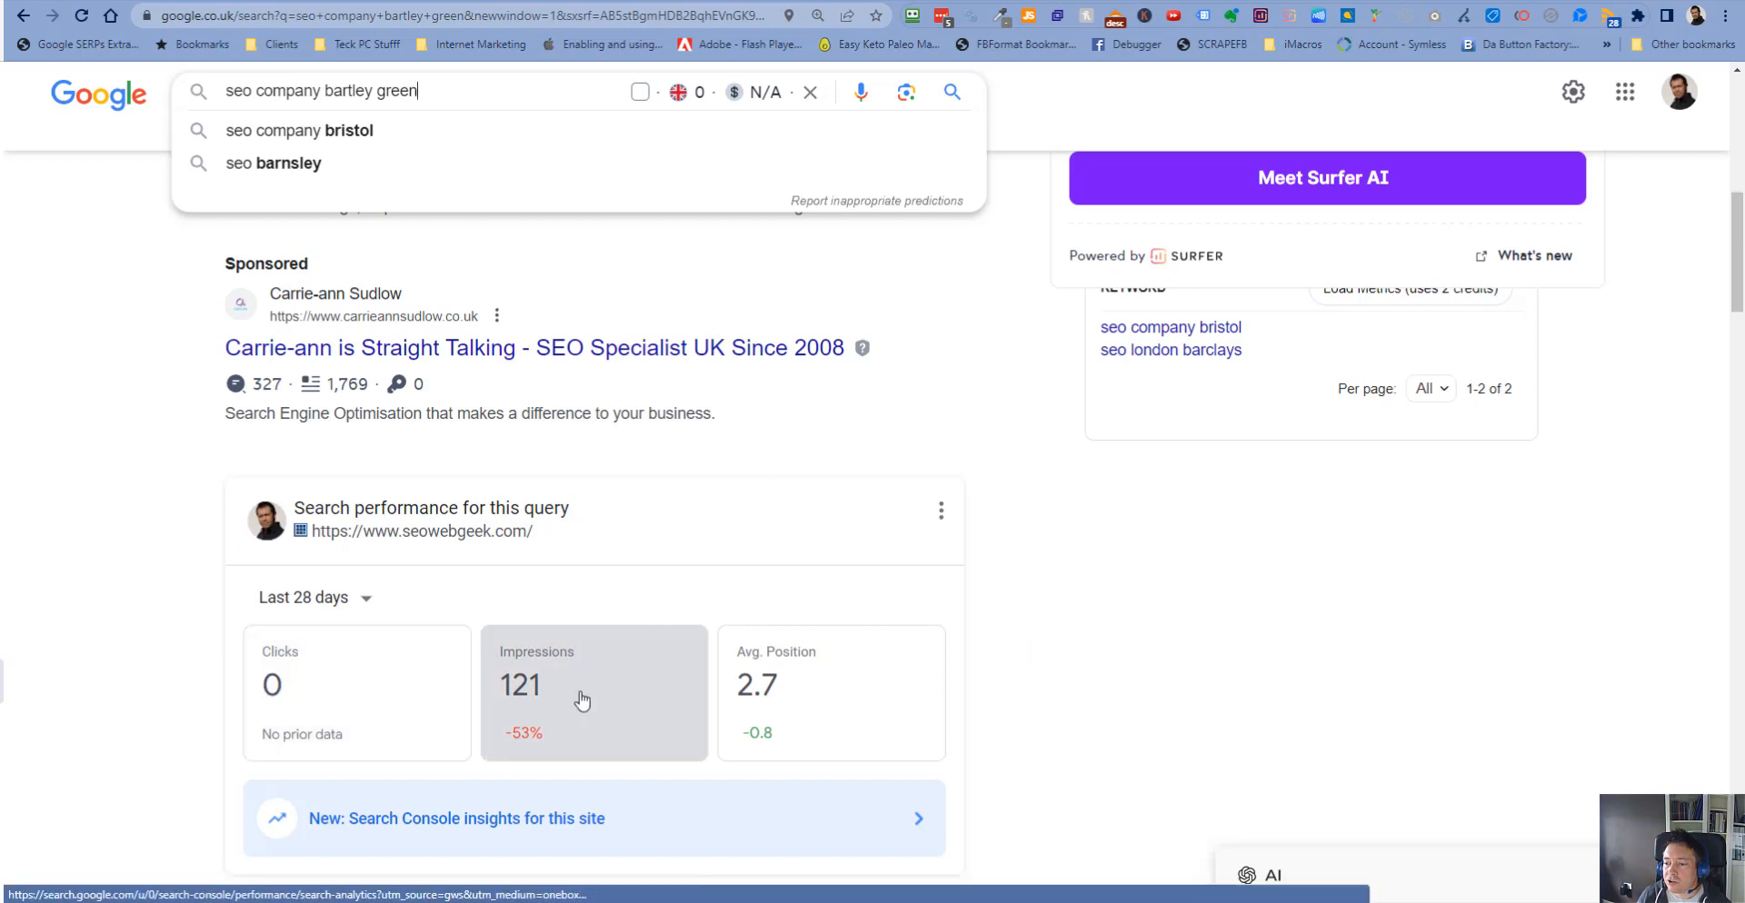
{"action": "scroll", "coordinate": [582, 696], "scroll_direction": "down", "scroll_amount": 2}
{"action": "scroll", "coordinate": [712, 677], "scroll_direction": "down", "scroll_amount": 5}
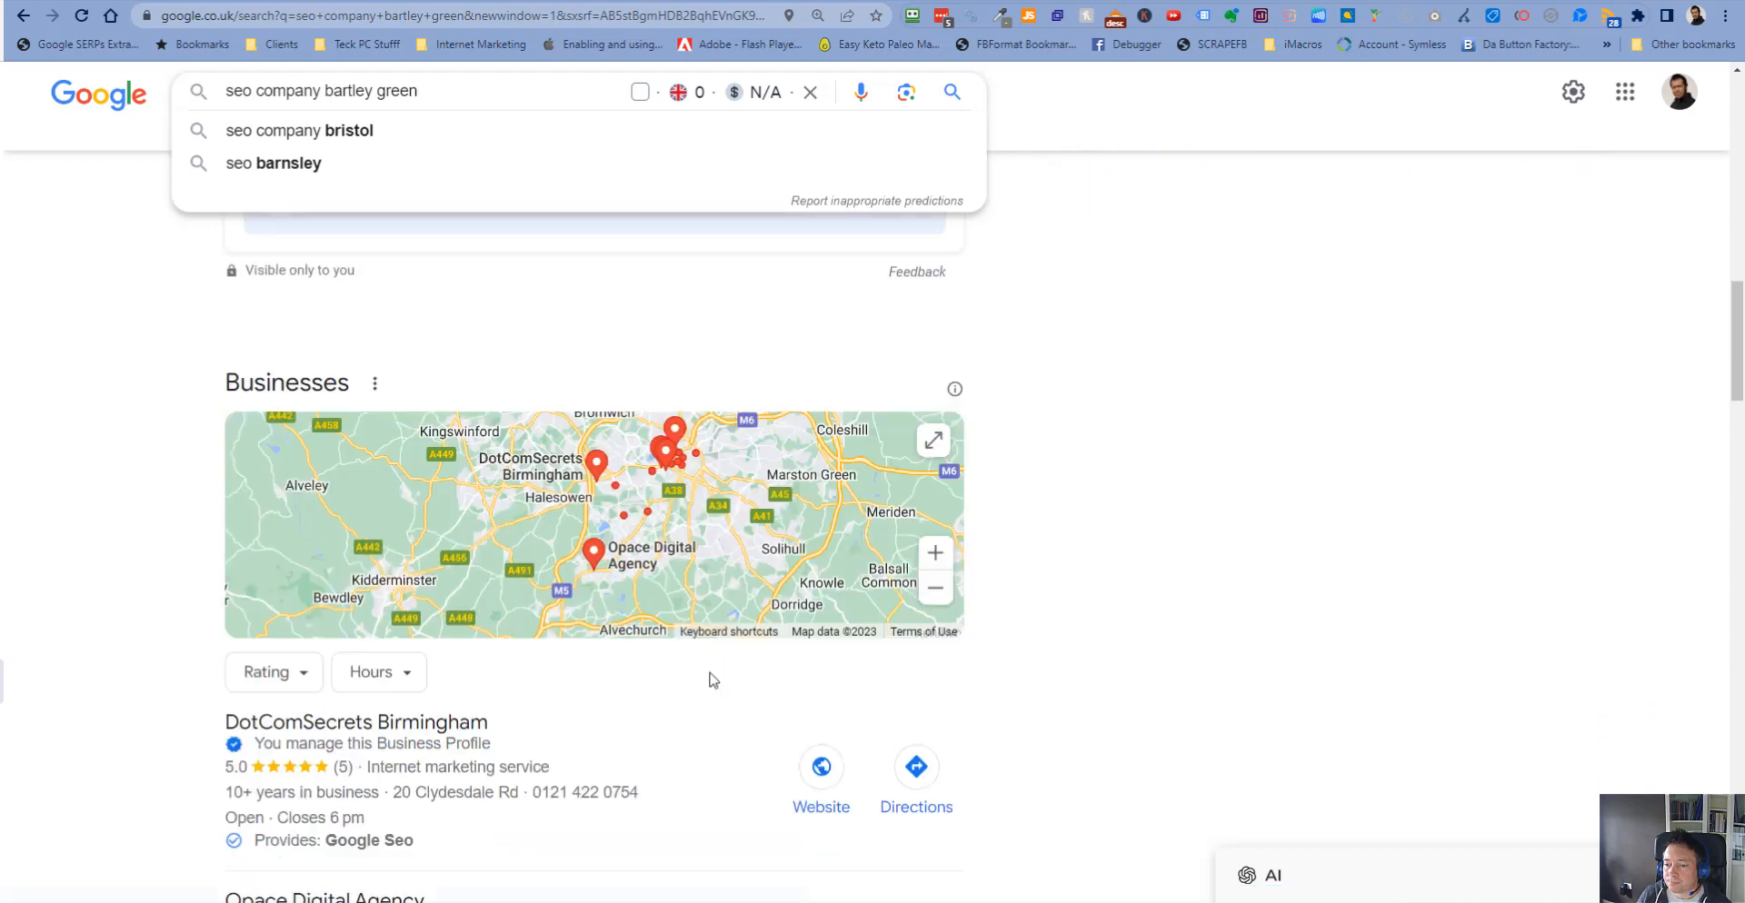
{"action": "scroll", "coordinate": [111, 591], "scroll_direction": "down", "scroll_amount": 1}
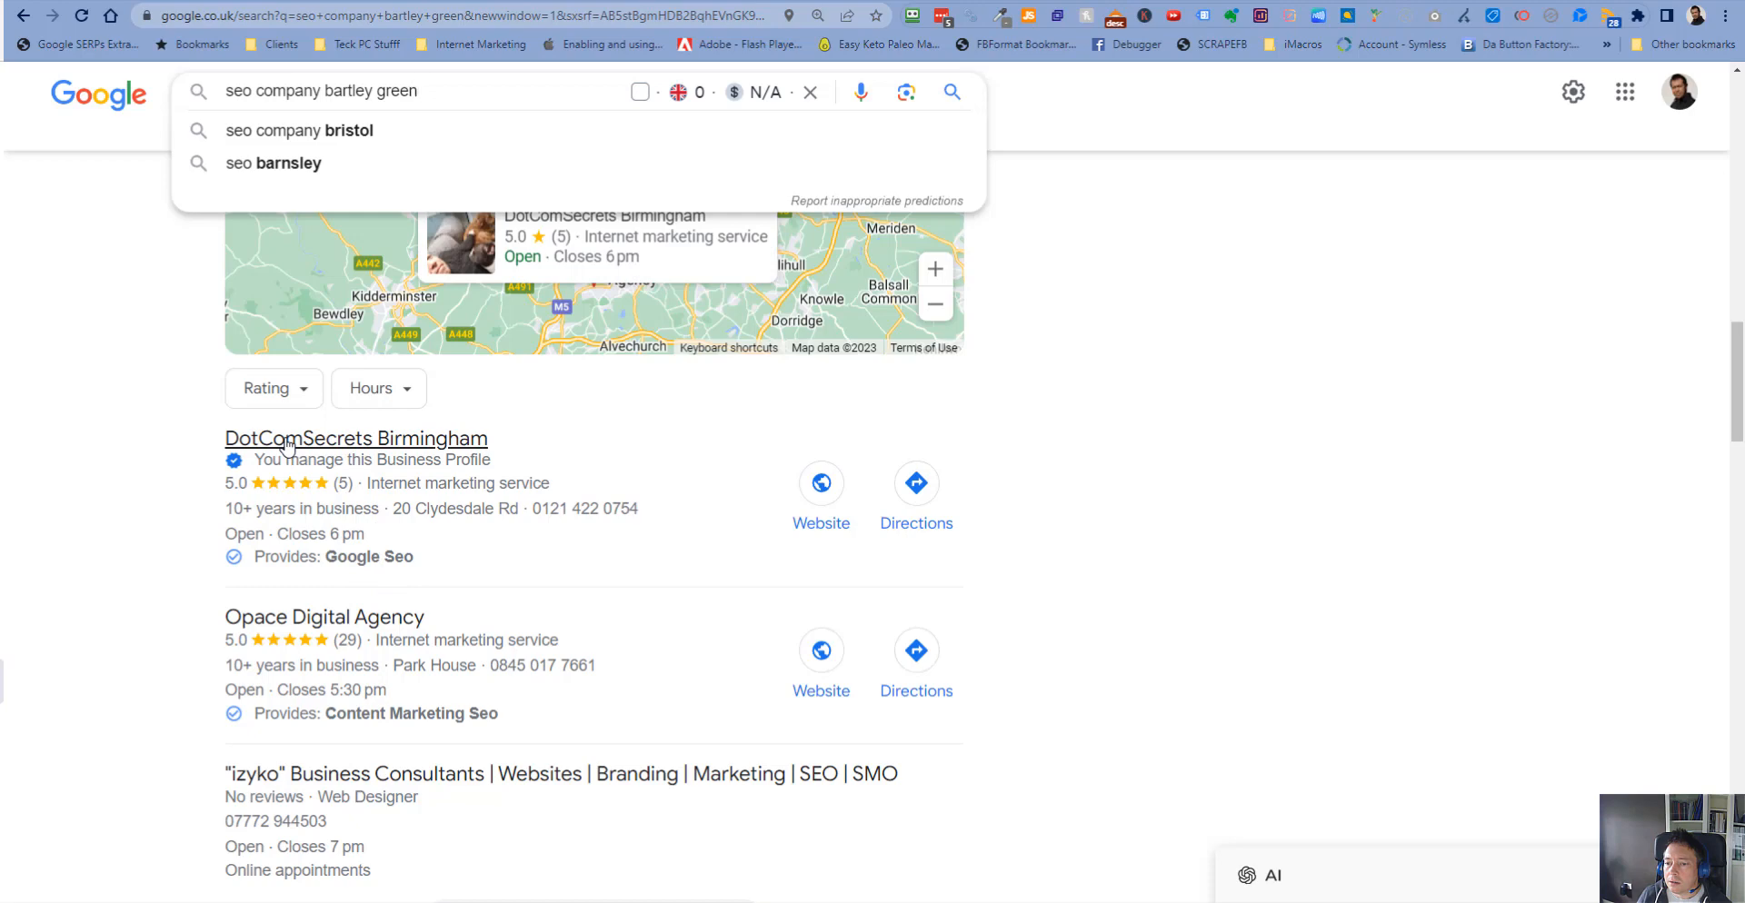
{"action": "scroll", "coordinate": [332, 463], "scroll_direction": "down", "scroll_amount": 4}
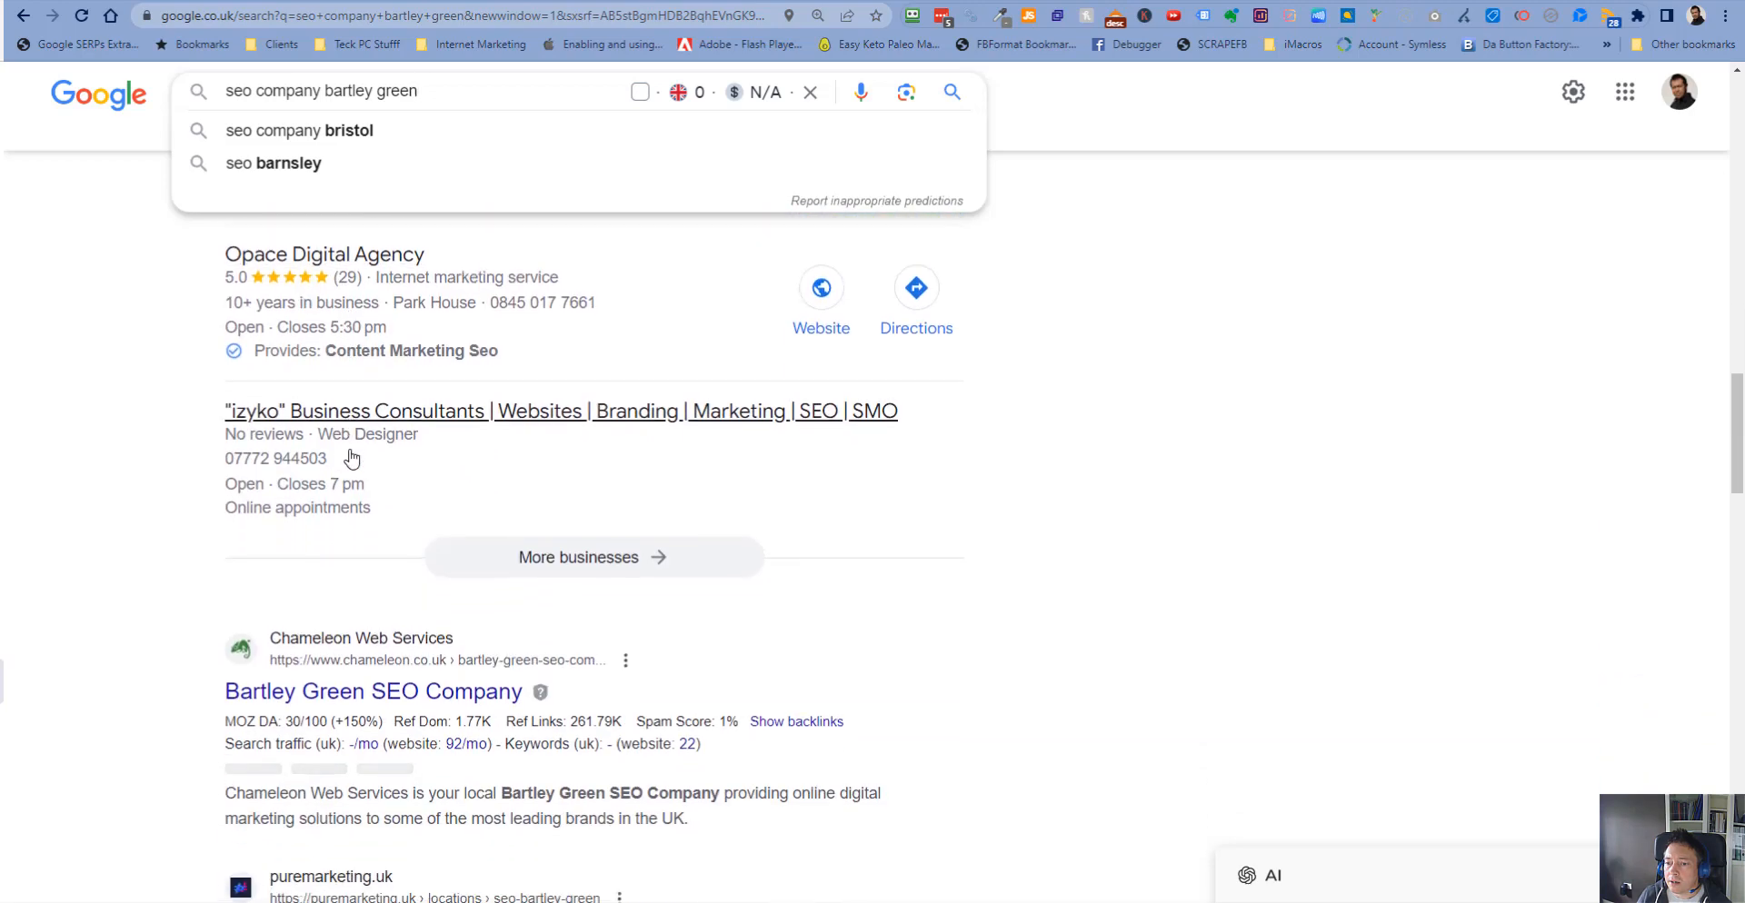
{"action": "scroll", "coordinate": [107, 612], "scroll_direction": "down", "scroll_amount": 1}
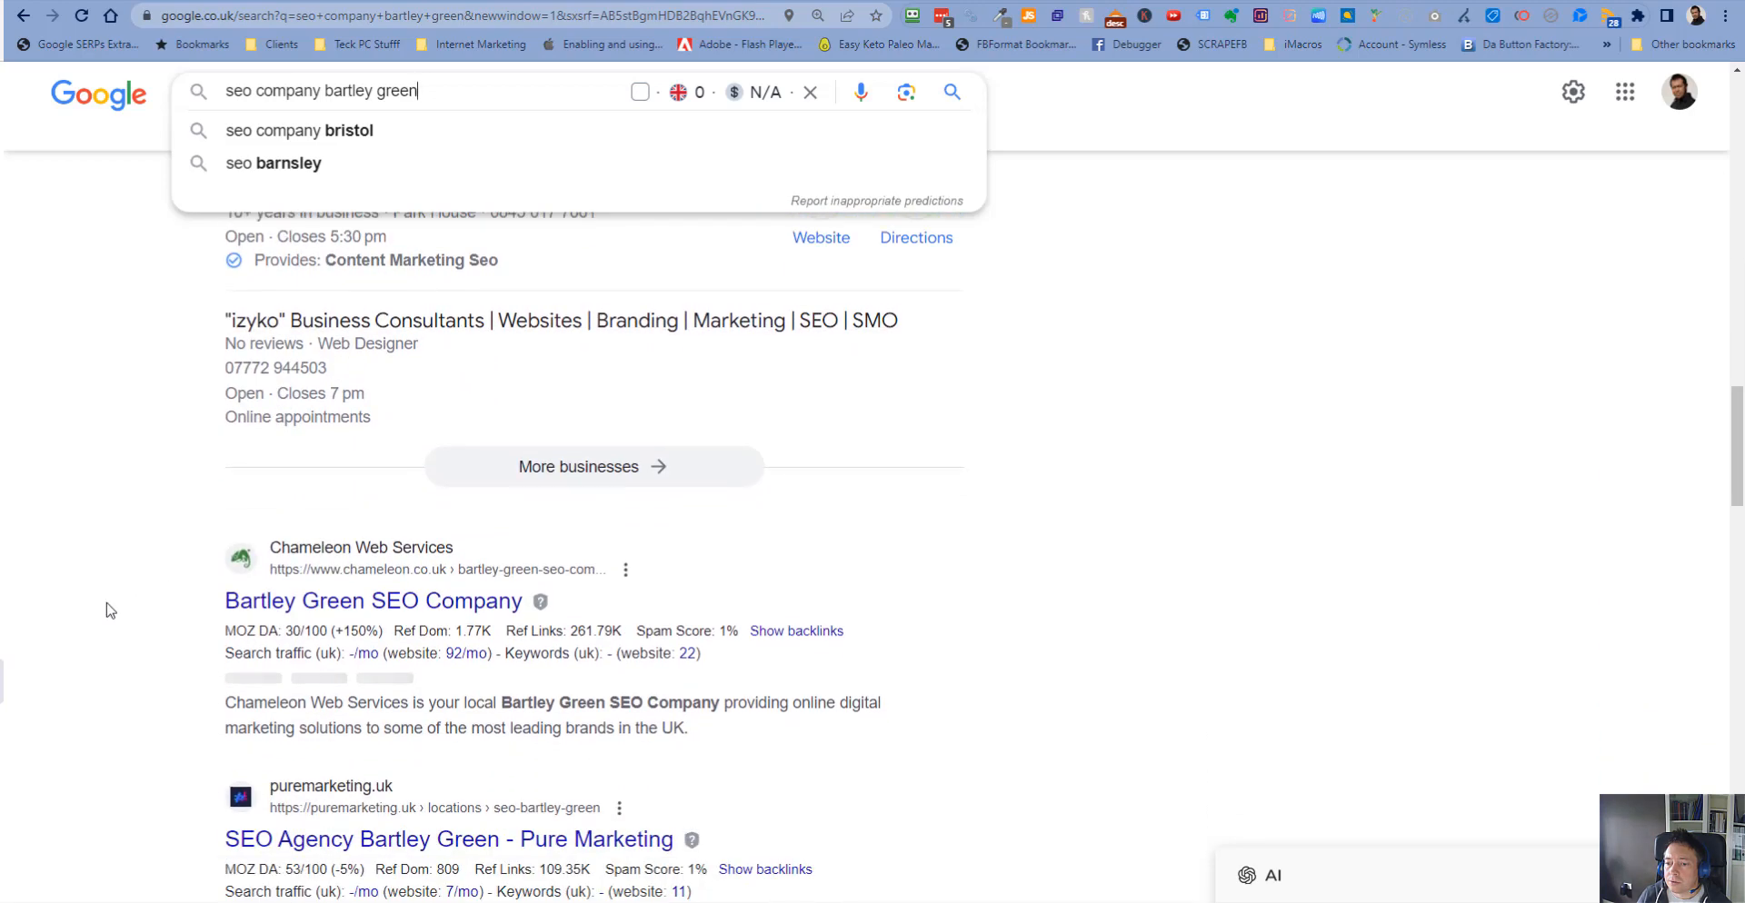
{"action": "scroll", "coordinate": [107, 612], "scroll_direction": "down", "scroll_amount": 6}
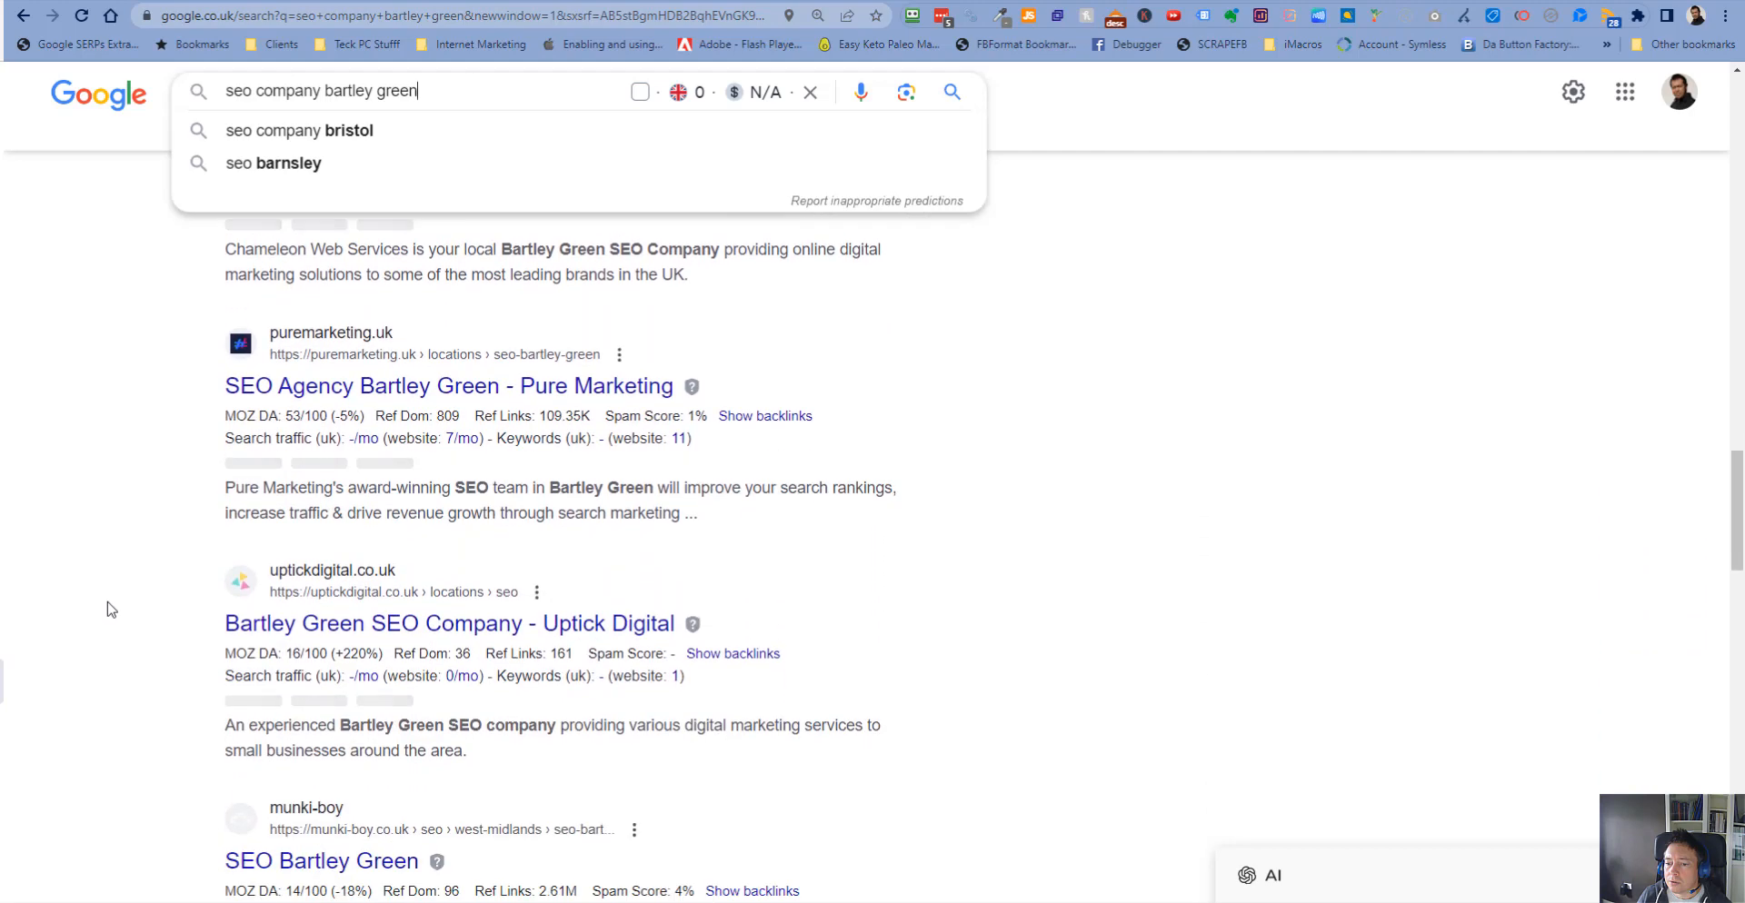
{"action": "scroll", "coordinate": [107, 612], "scroll_direction": "down", "scroll_amount": 7}
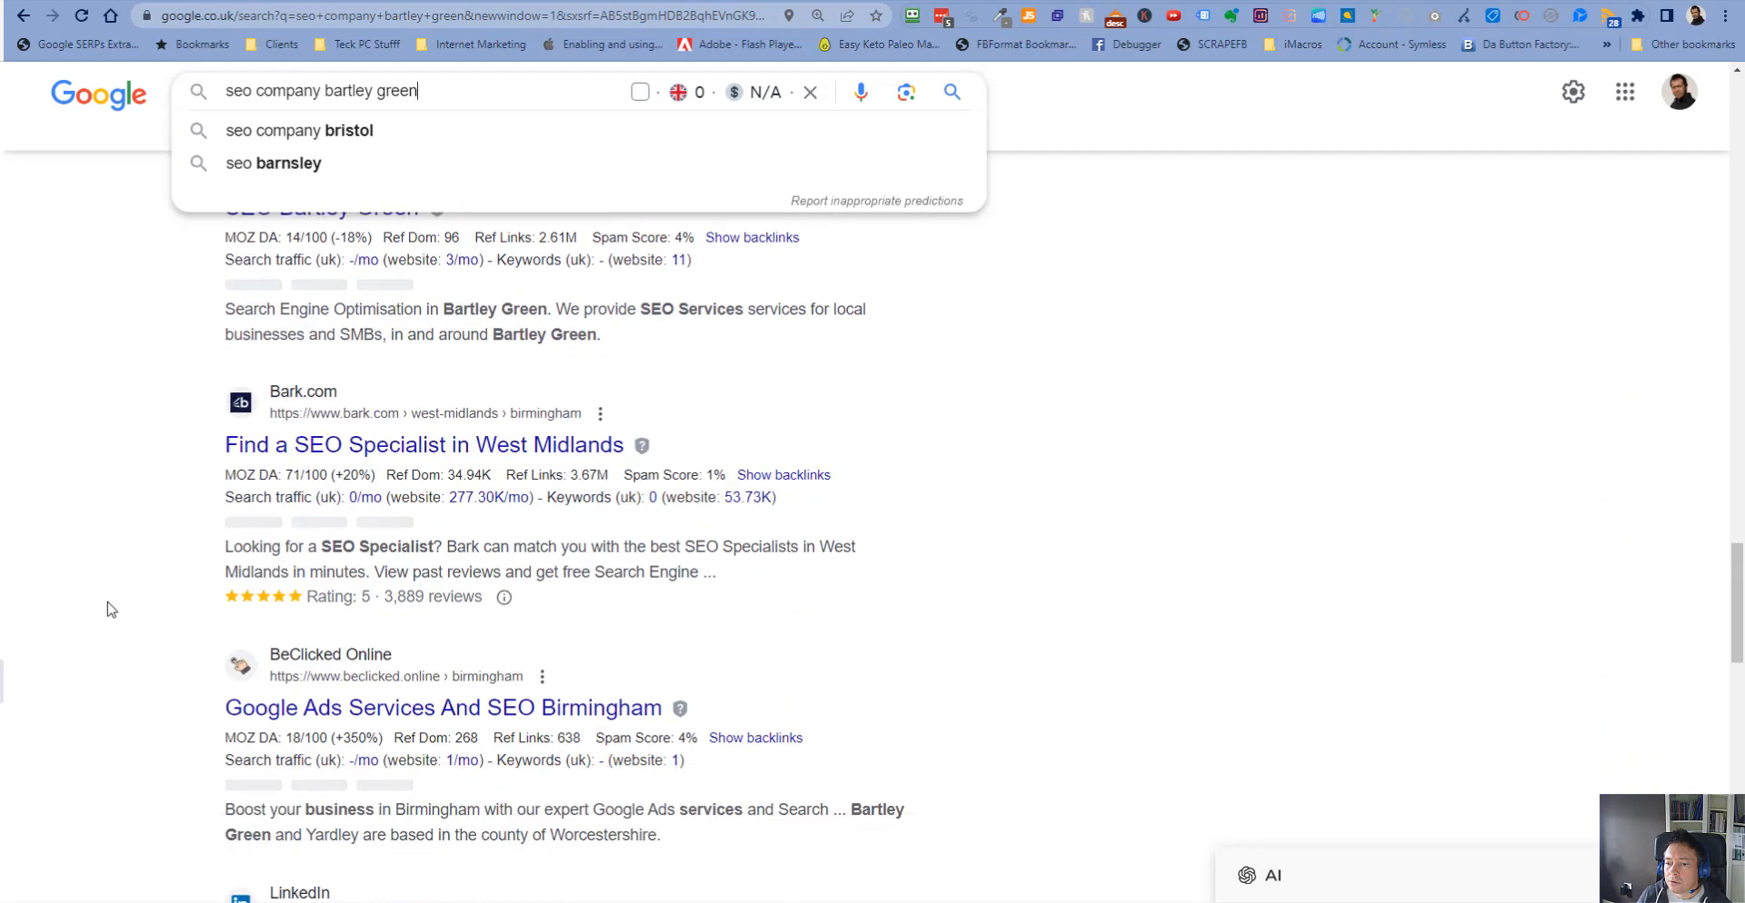
{"action": "scroll", "coordinate": [107, 612], "scroll_direction": "down", "scroll_amount": 8}
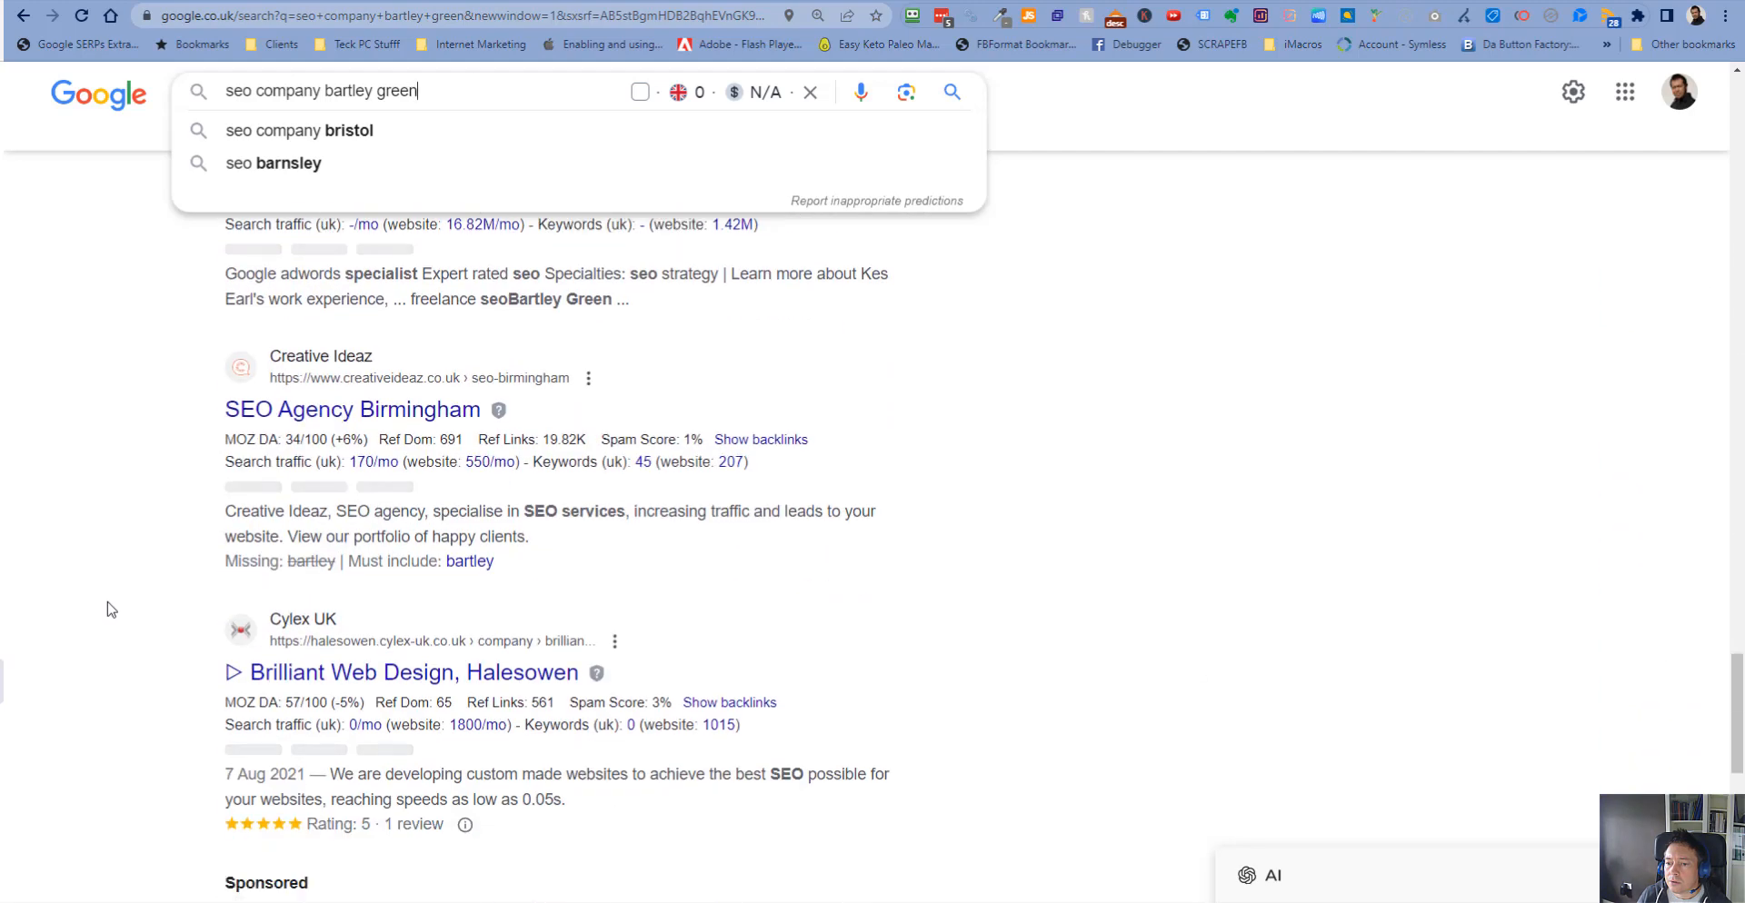
{"action": "scroll", "coordinate": [110, 610], "scroll_direction": "down", "scroll_amount": 9}
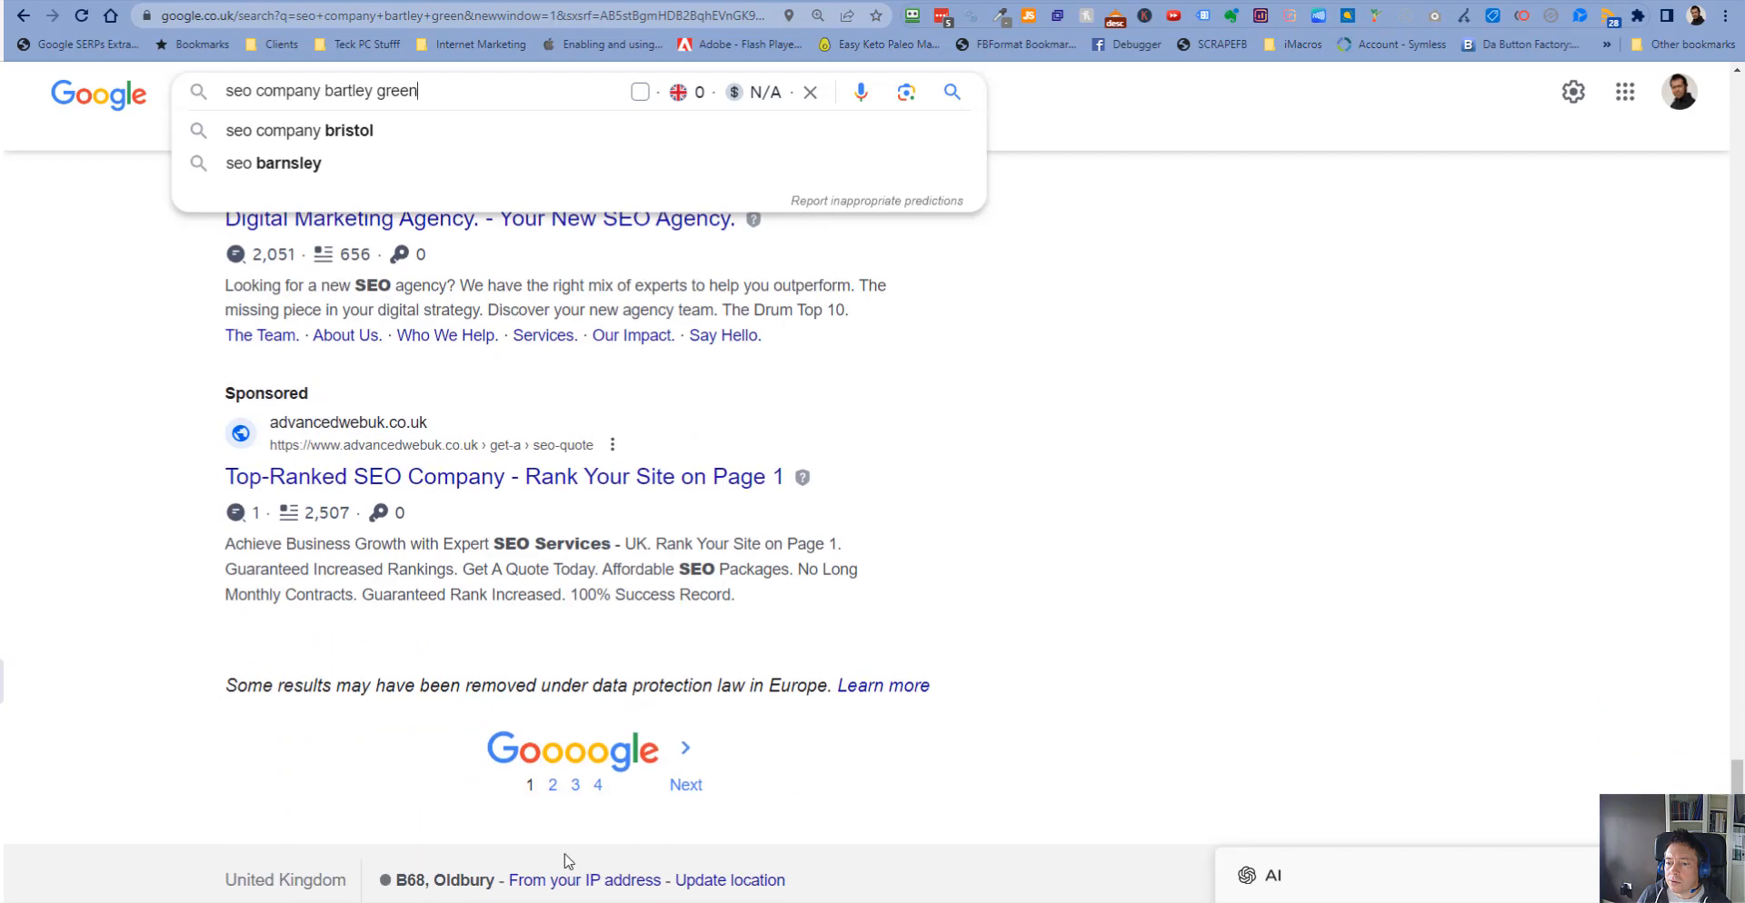
- Open the second page of results and scroll through it
{"action": "left_click", "coordinate": [552, 793]}
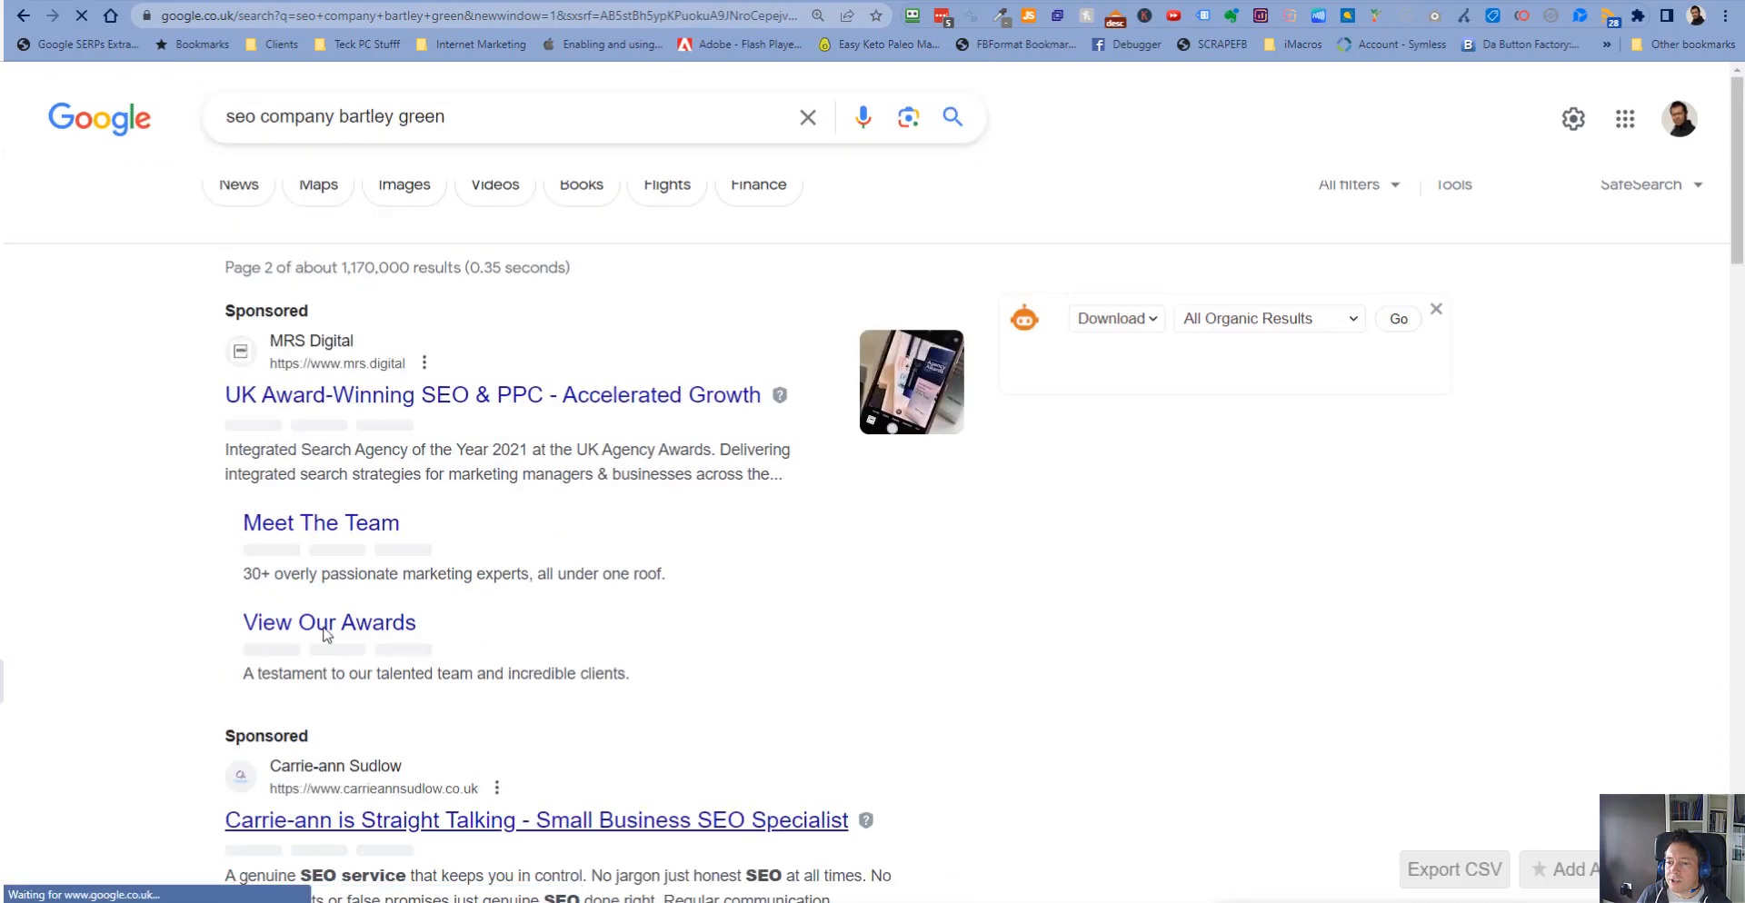
{"action": "scroll", "coordinate": [102, 586], "scroll_direction": "down", "scroll_amount": 8}
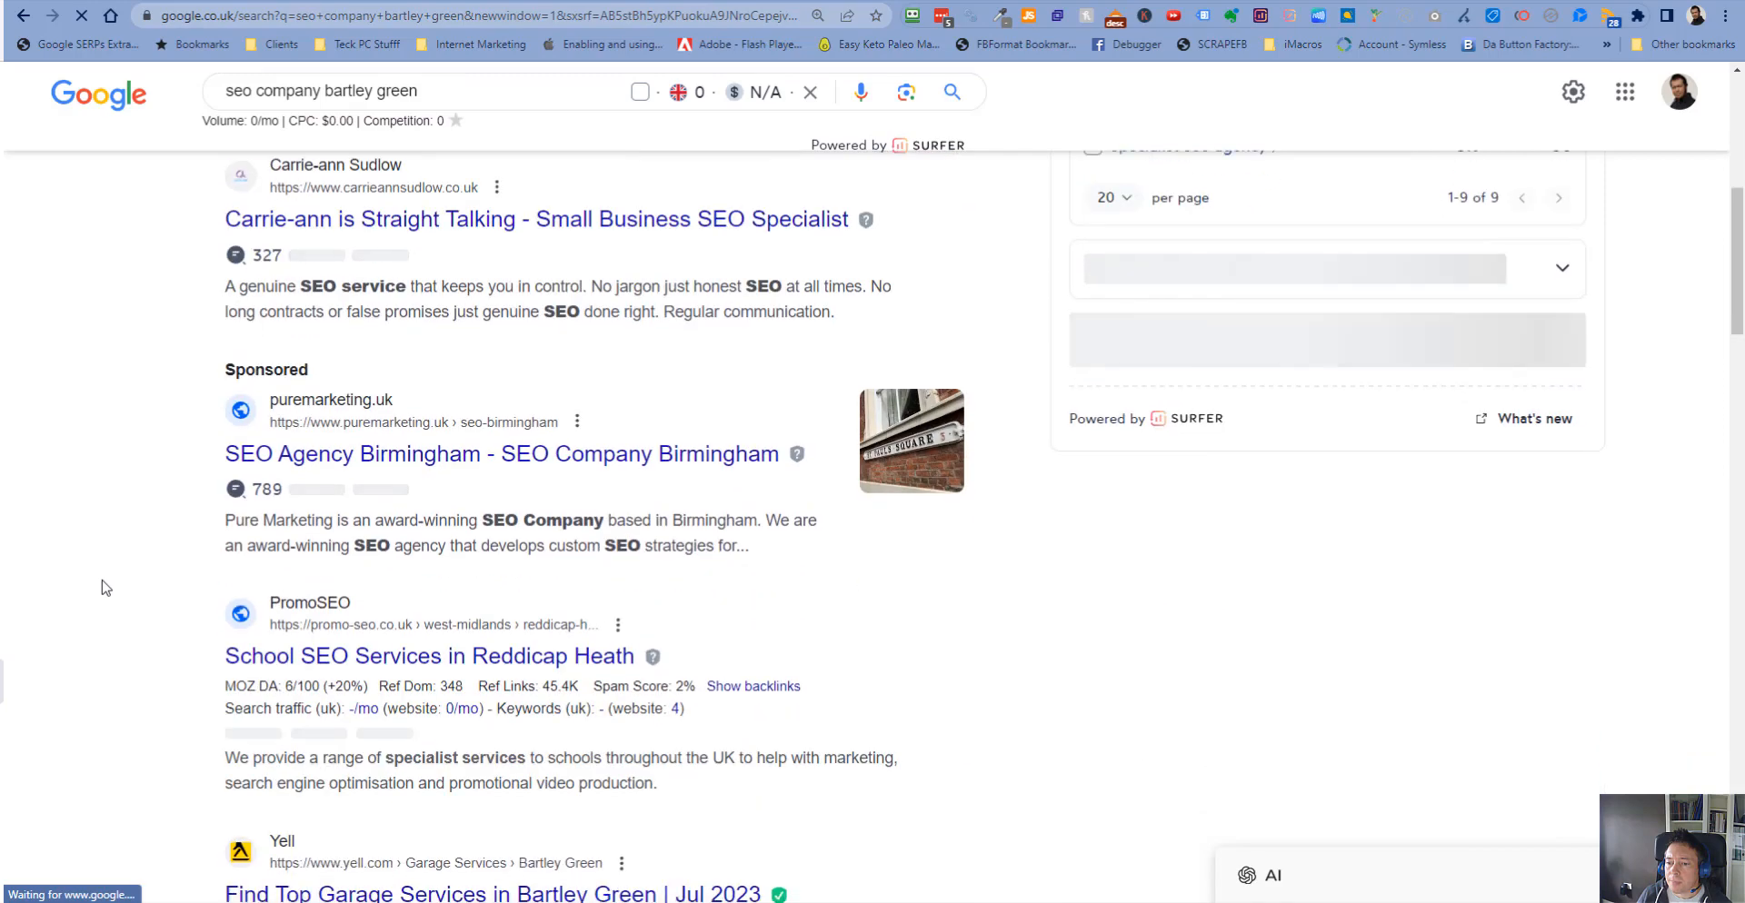
{"action": "scroll", "coordinate": [101, 589], "scroll_direction": "down", "scroll_amount": 10}
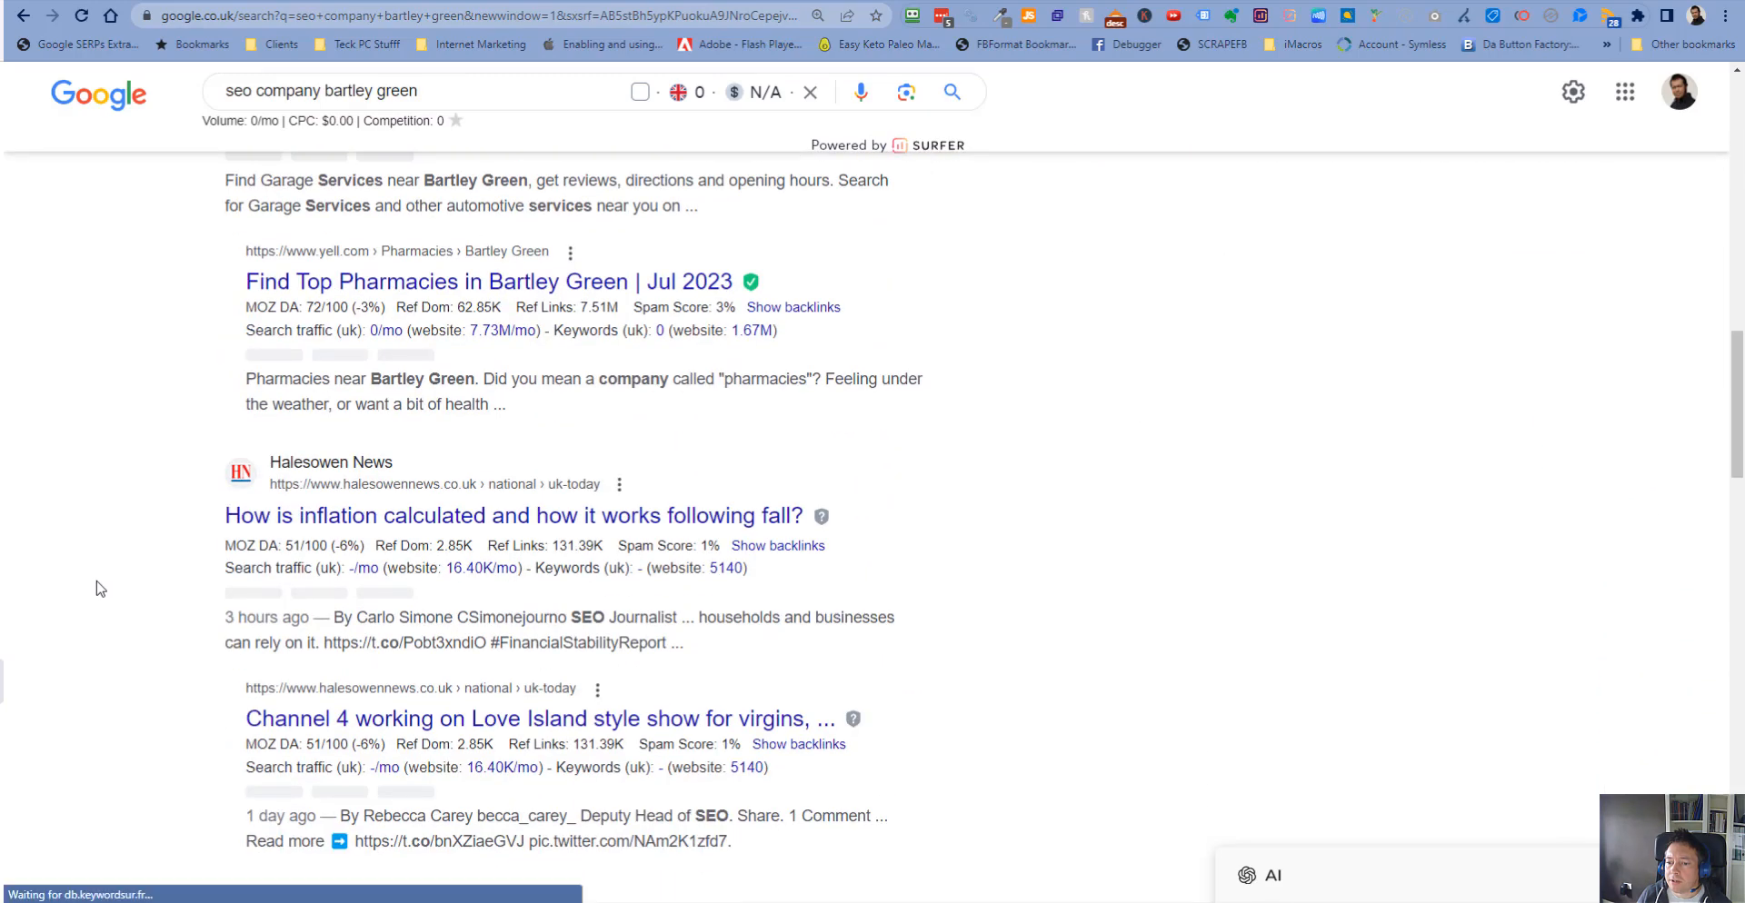
{"action": "scroll", "coordinate": [100, 589], "scroll_direction": "down", "scroll_amount": 11}
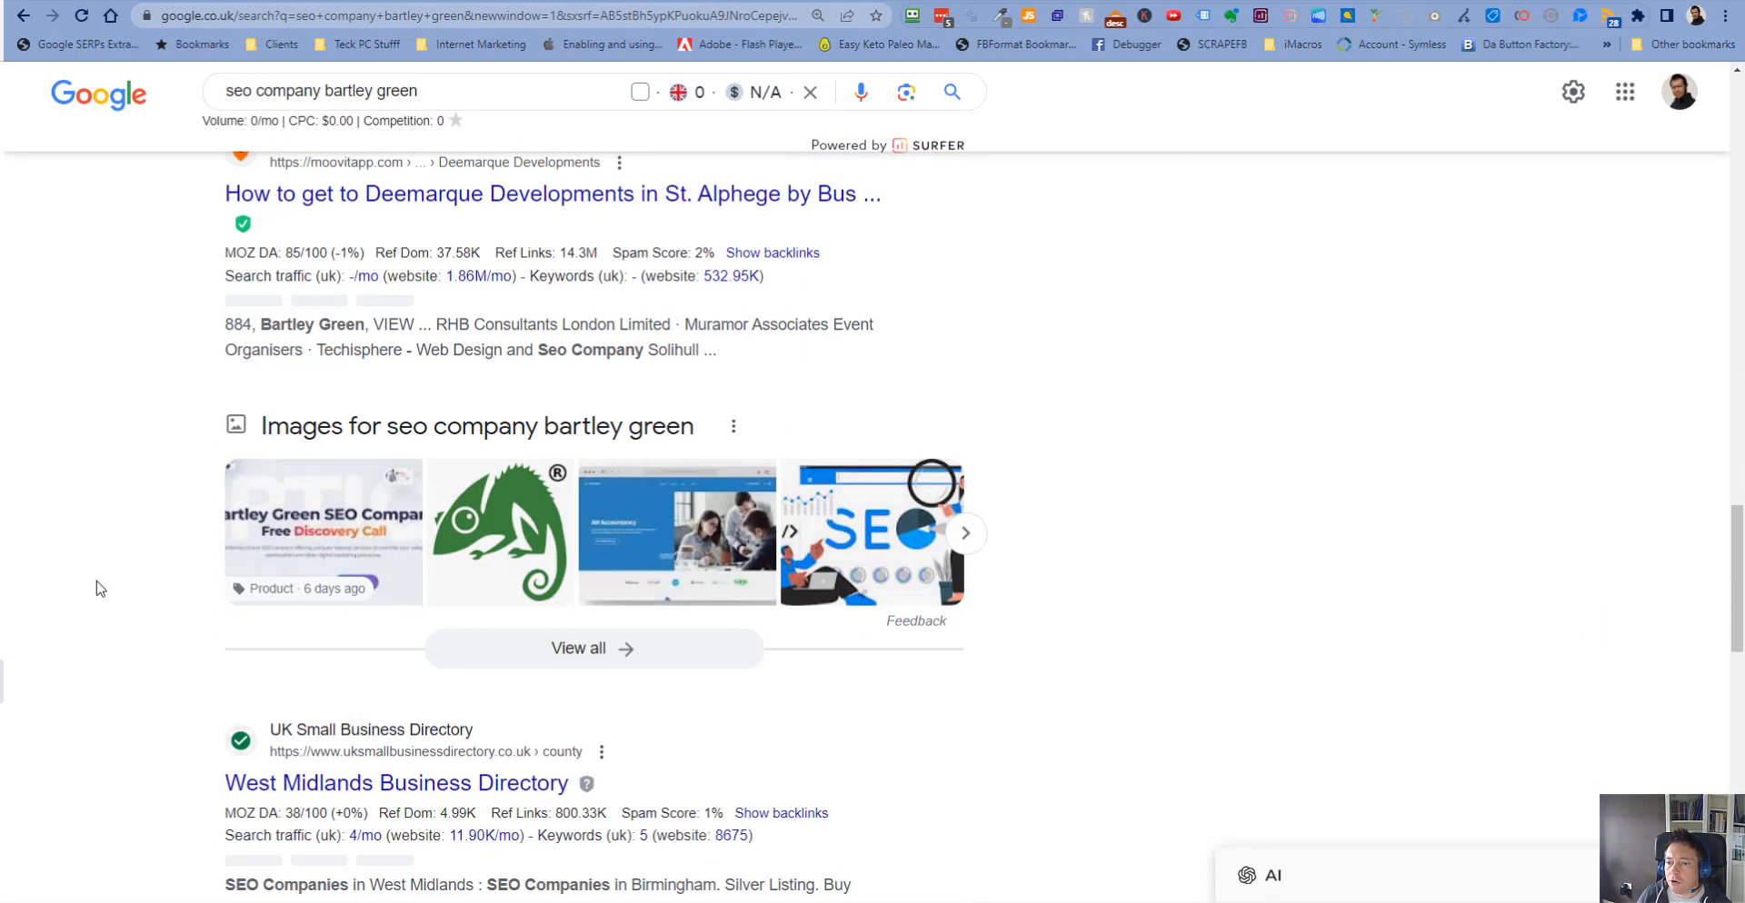
{"action": "scroll", "coordinate": [100, 589], "scroll_direction": "down", "scroll_amount": 10}
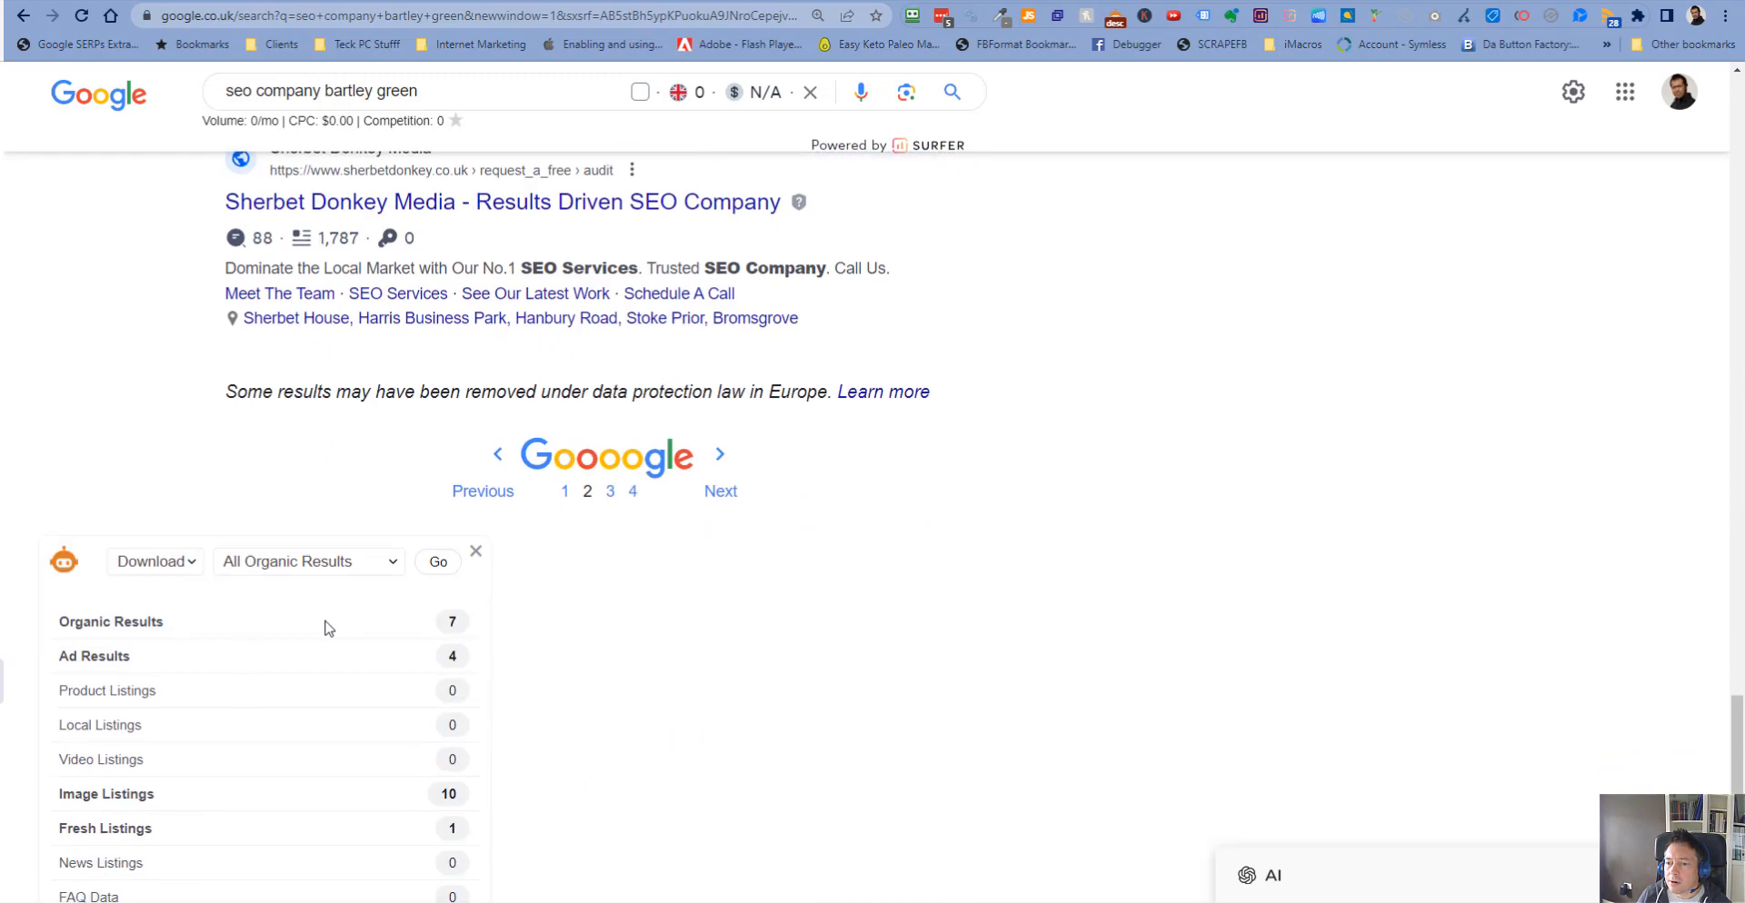
- Open the third page of results for seo company bartley green and scroll through it
{"action": "left_click", "coordinate": [610, 491]}
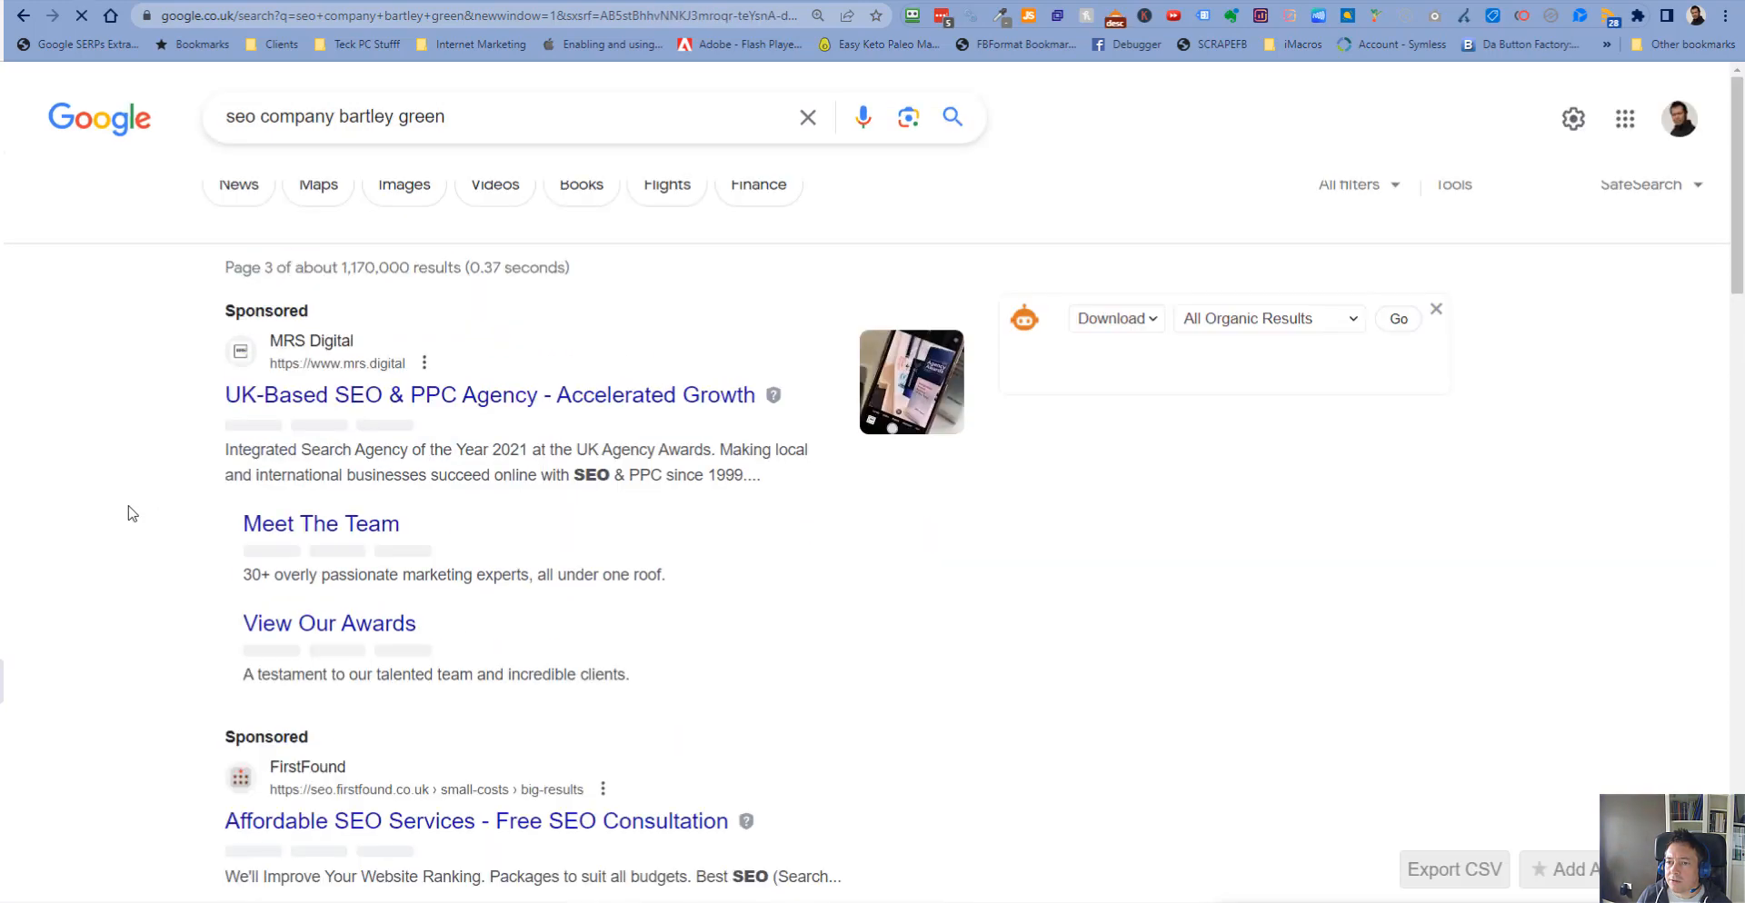
{"action": "scroll", "coordinate": [128, 510], "scroll_direction": "down", "scroll_amount": 2}
{"action": "scroll", "coordinate": [130, 517], "scroll_direction": "down", "scroll_amount": 5}
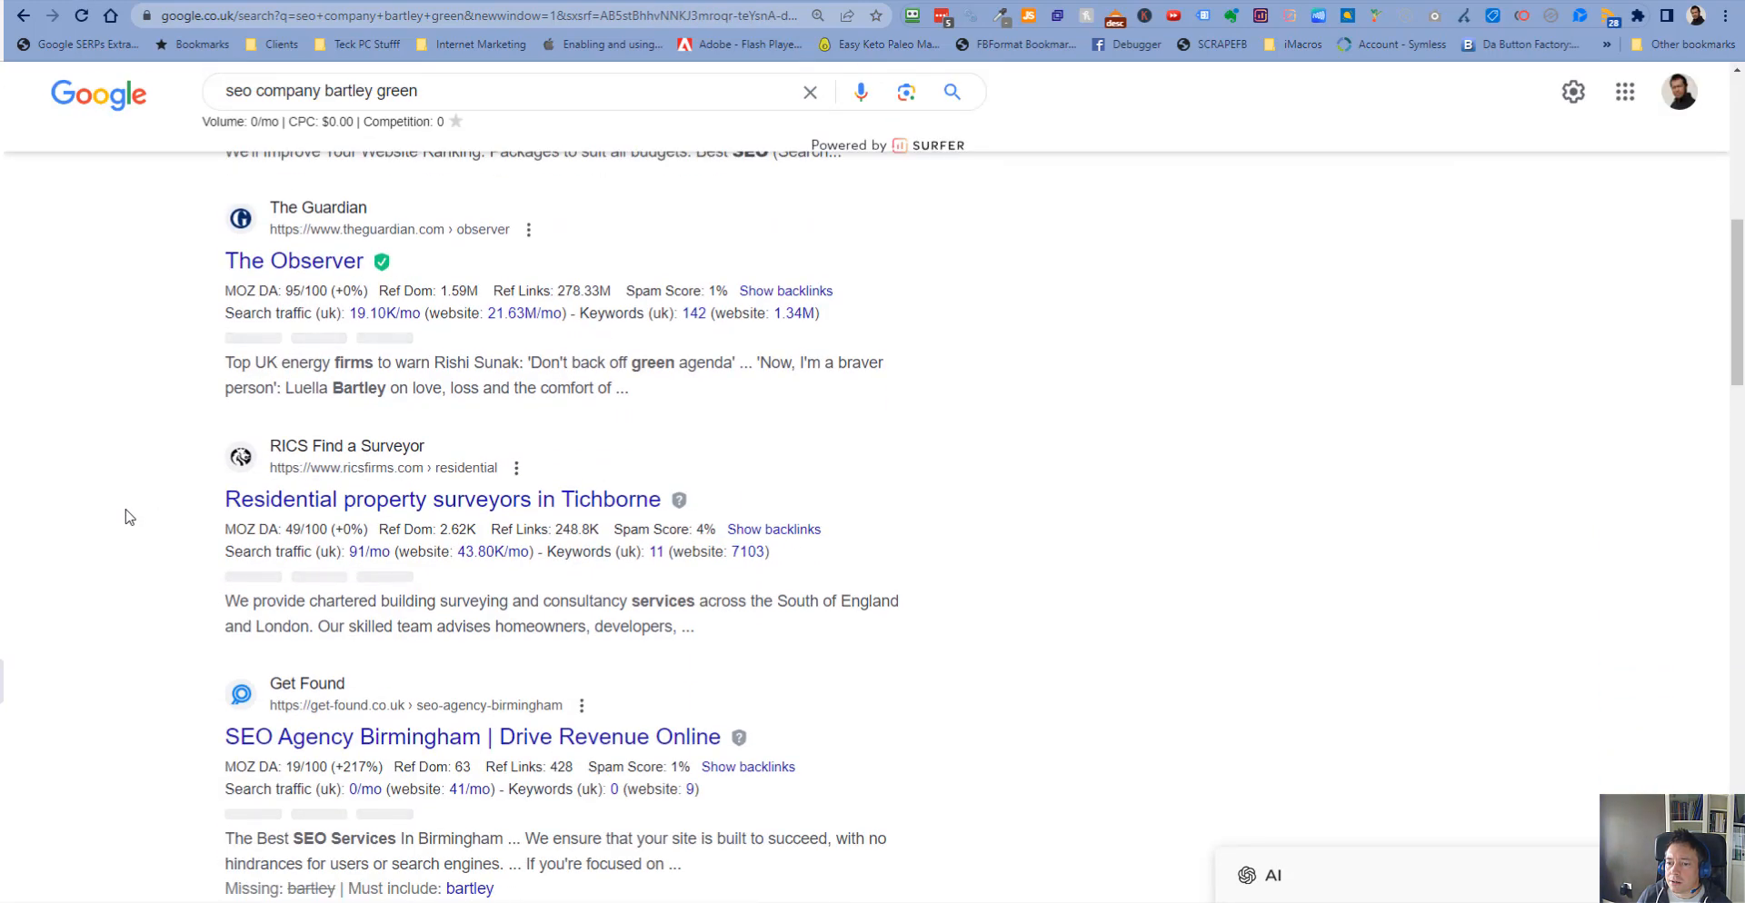
{"action": "scroll", "coordinate": [129, 517], "scroll_direction": "down", "scroll_amount": 7}
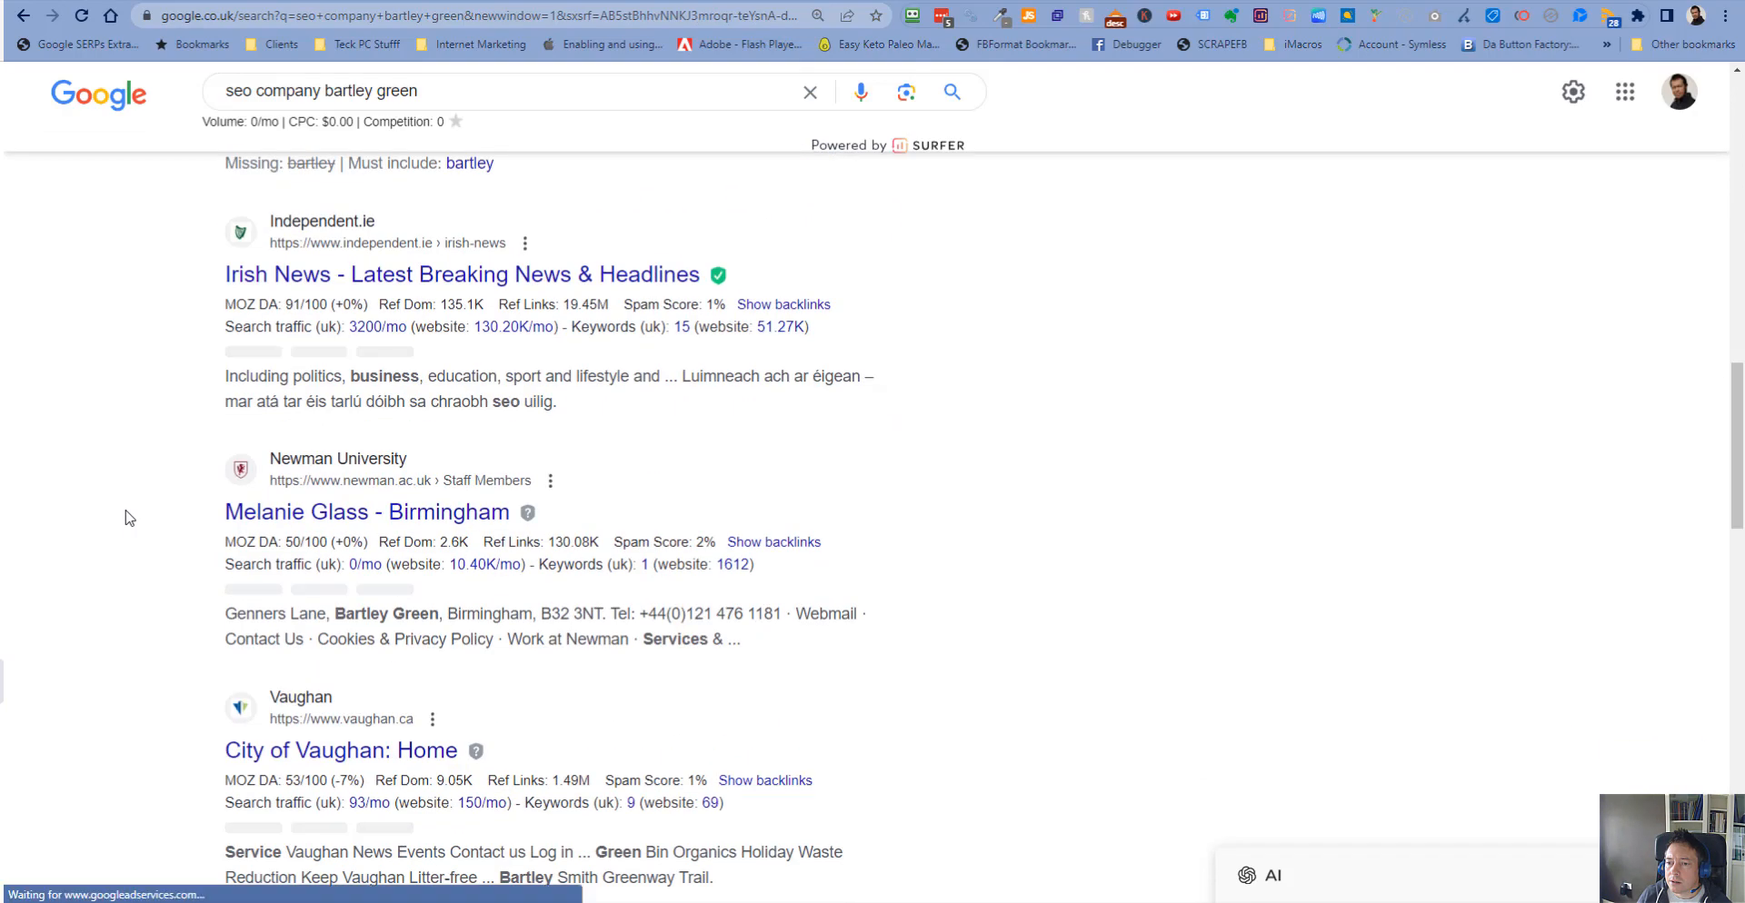
{"action": "scroll", "coordinate": [129, 518], "scroll_direction": "down", "scroll_amount": 7}
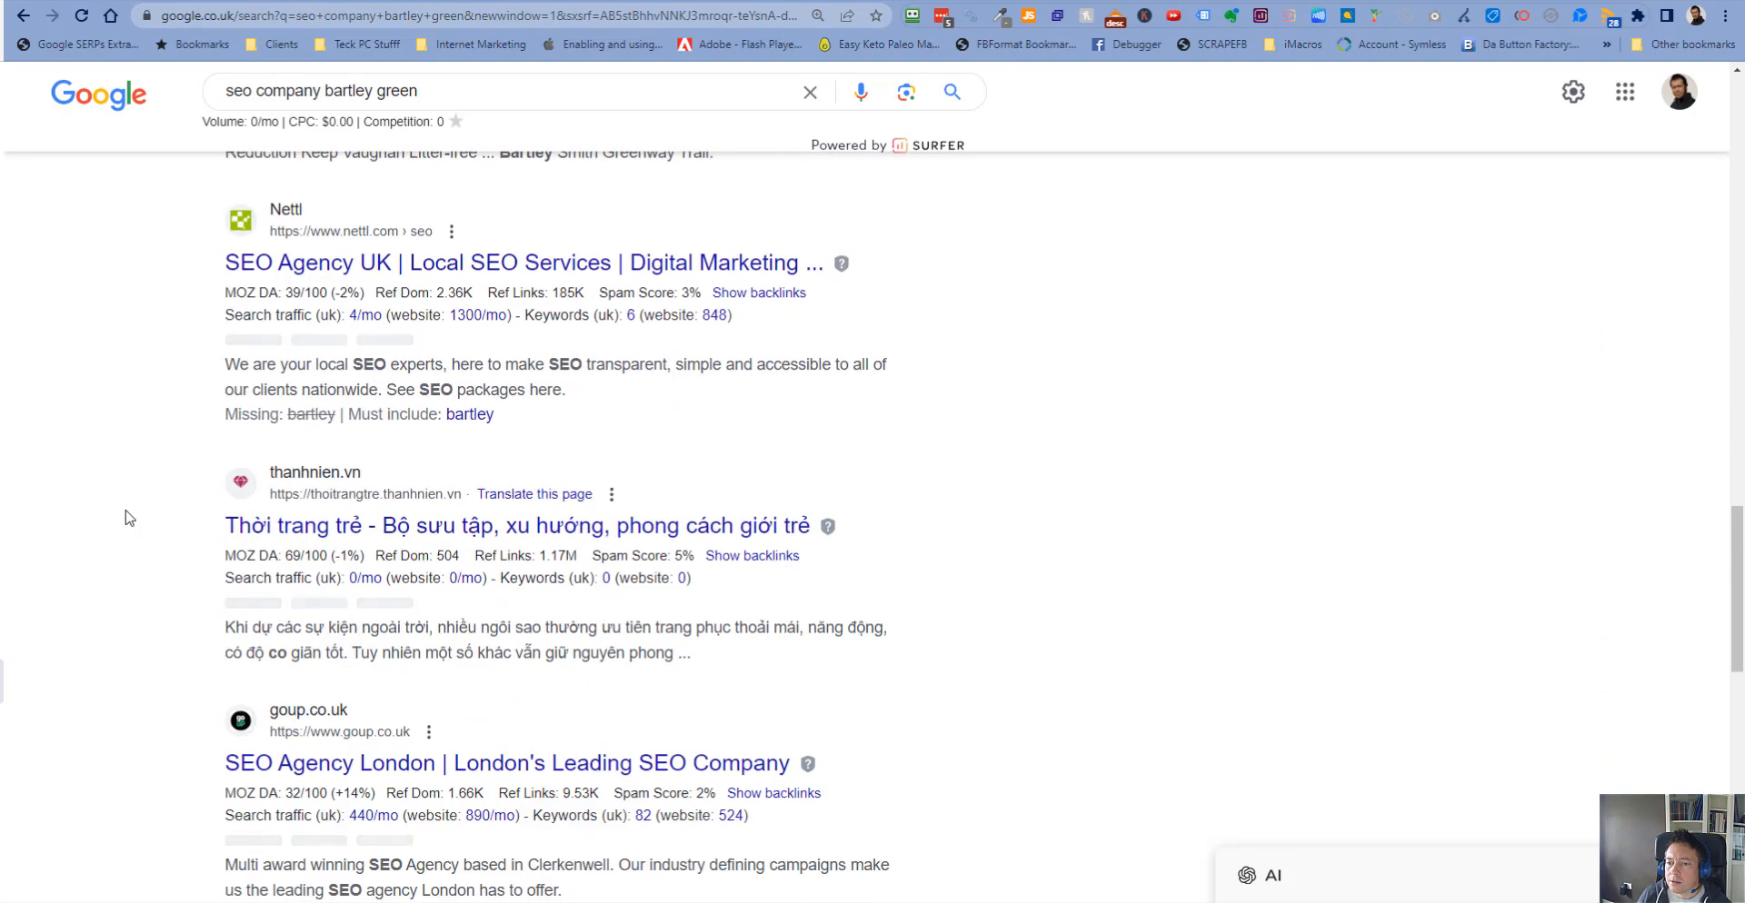
{"action": "scroll", "coordinate": [129, 518], "scroll_direction": "down", "scroll_amount": 9}
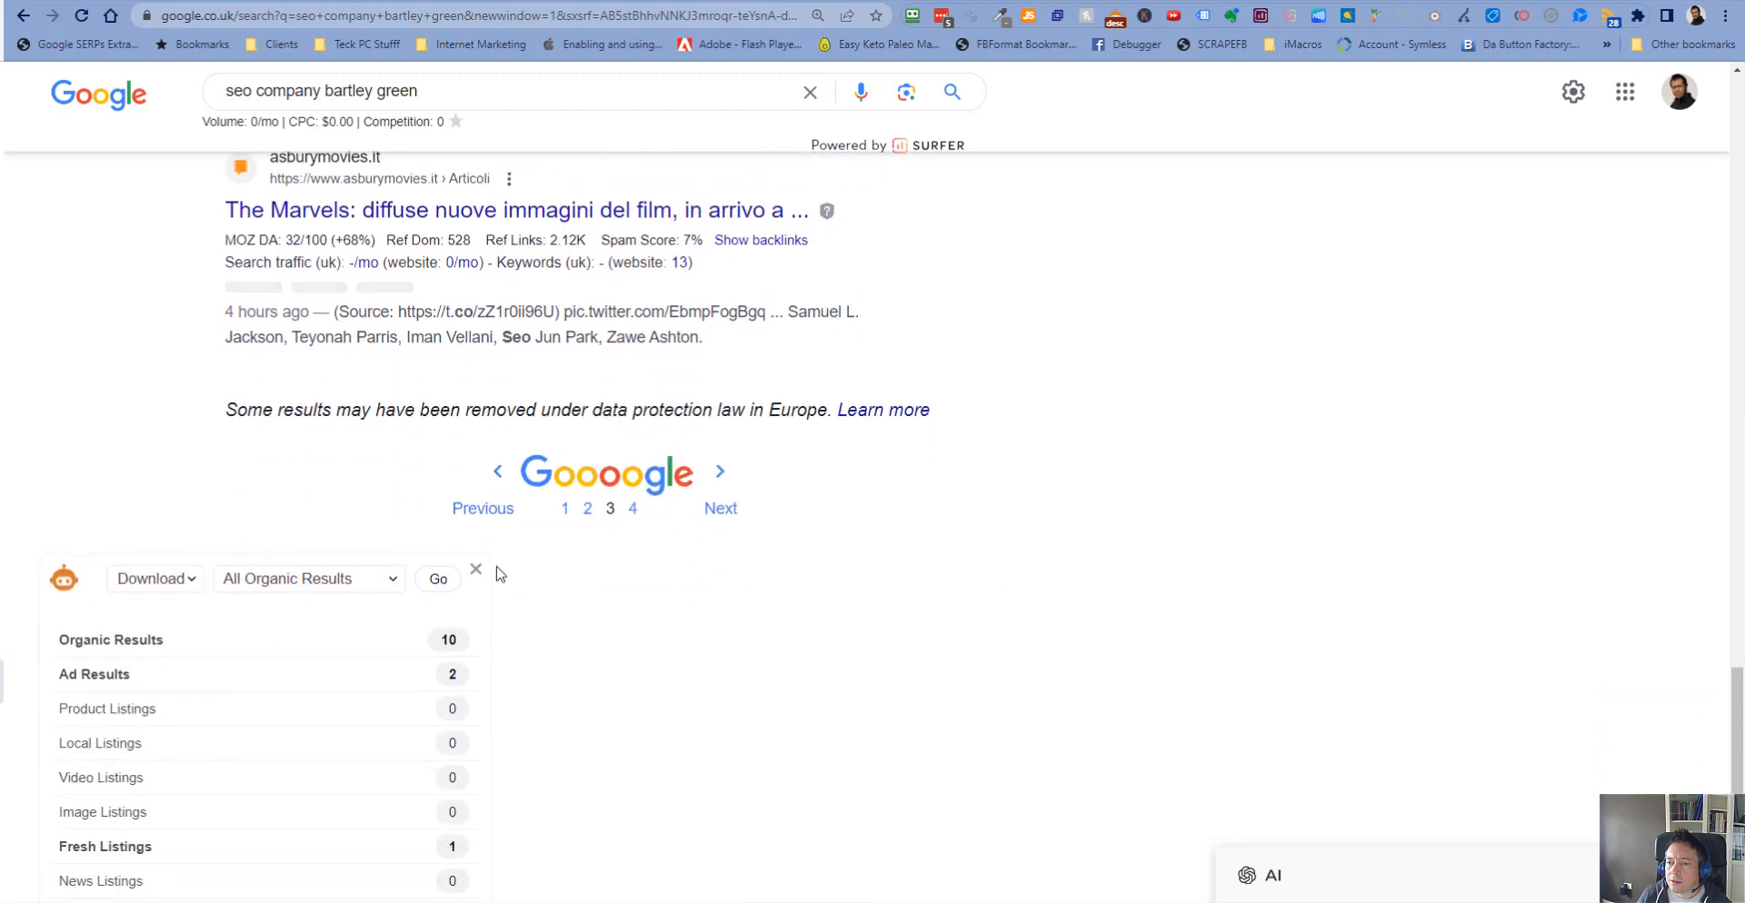
- Open the fourth page of results and scroll through it to the end
{"action": "left_click", "coordinate": [633, 508]}
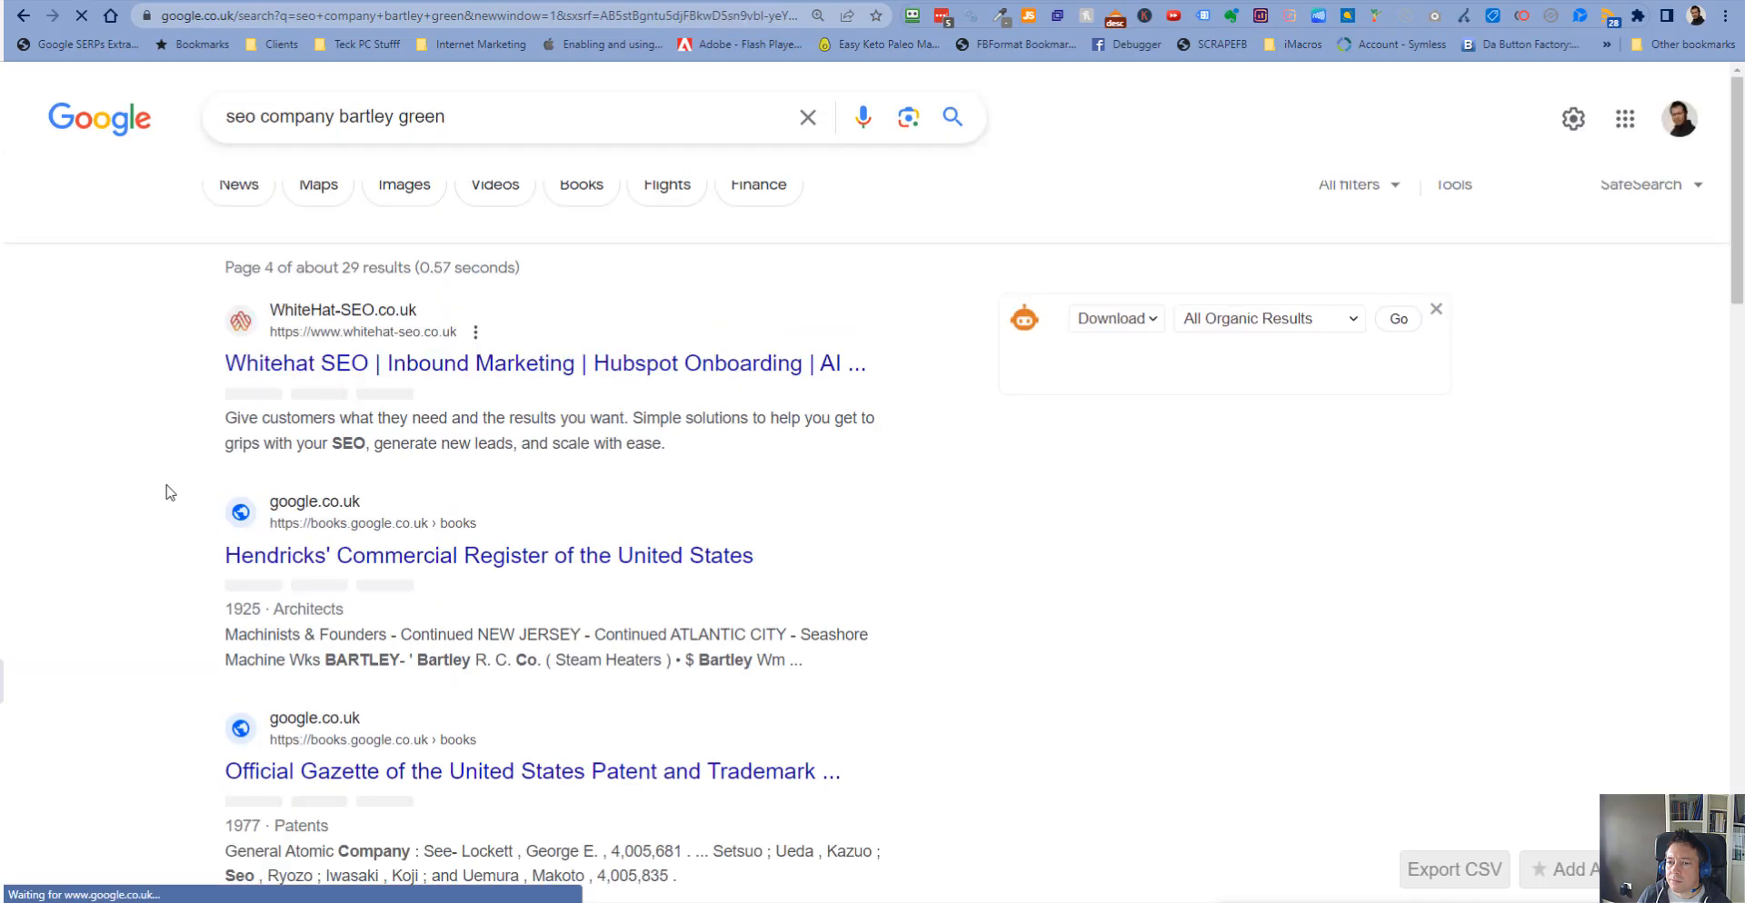
{"action": "scroll", "coordinate": [166, 493], "scroll_direction": "down", "scroll_amount": 7}
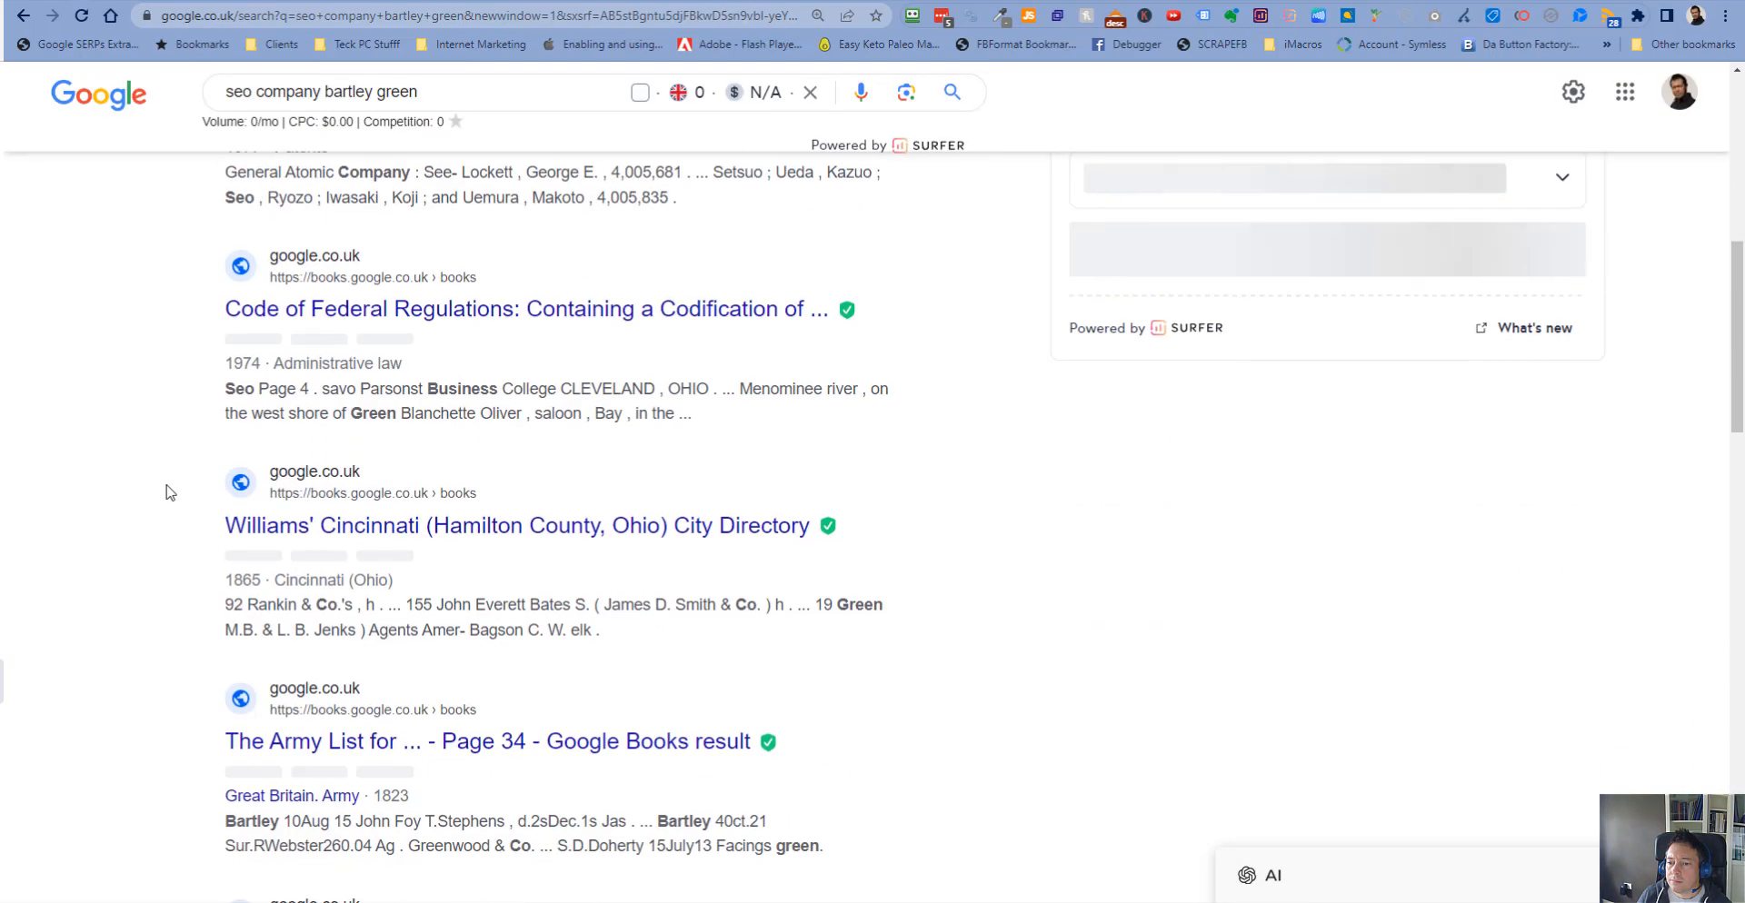
{"action": "scroll", "coordinate": [267, 495], "scroll_direction": "down", "scroll_amount": 5}
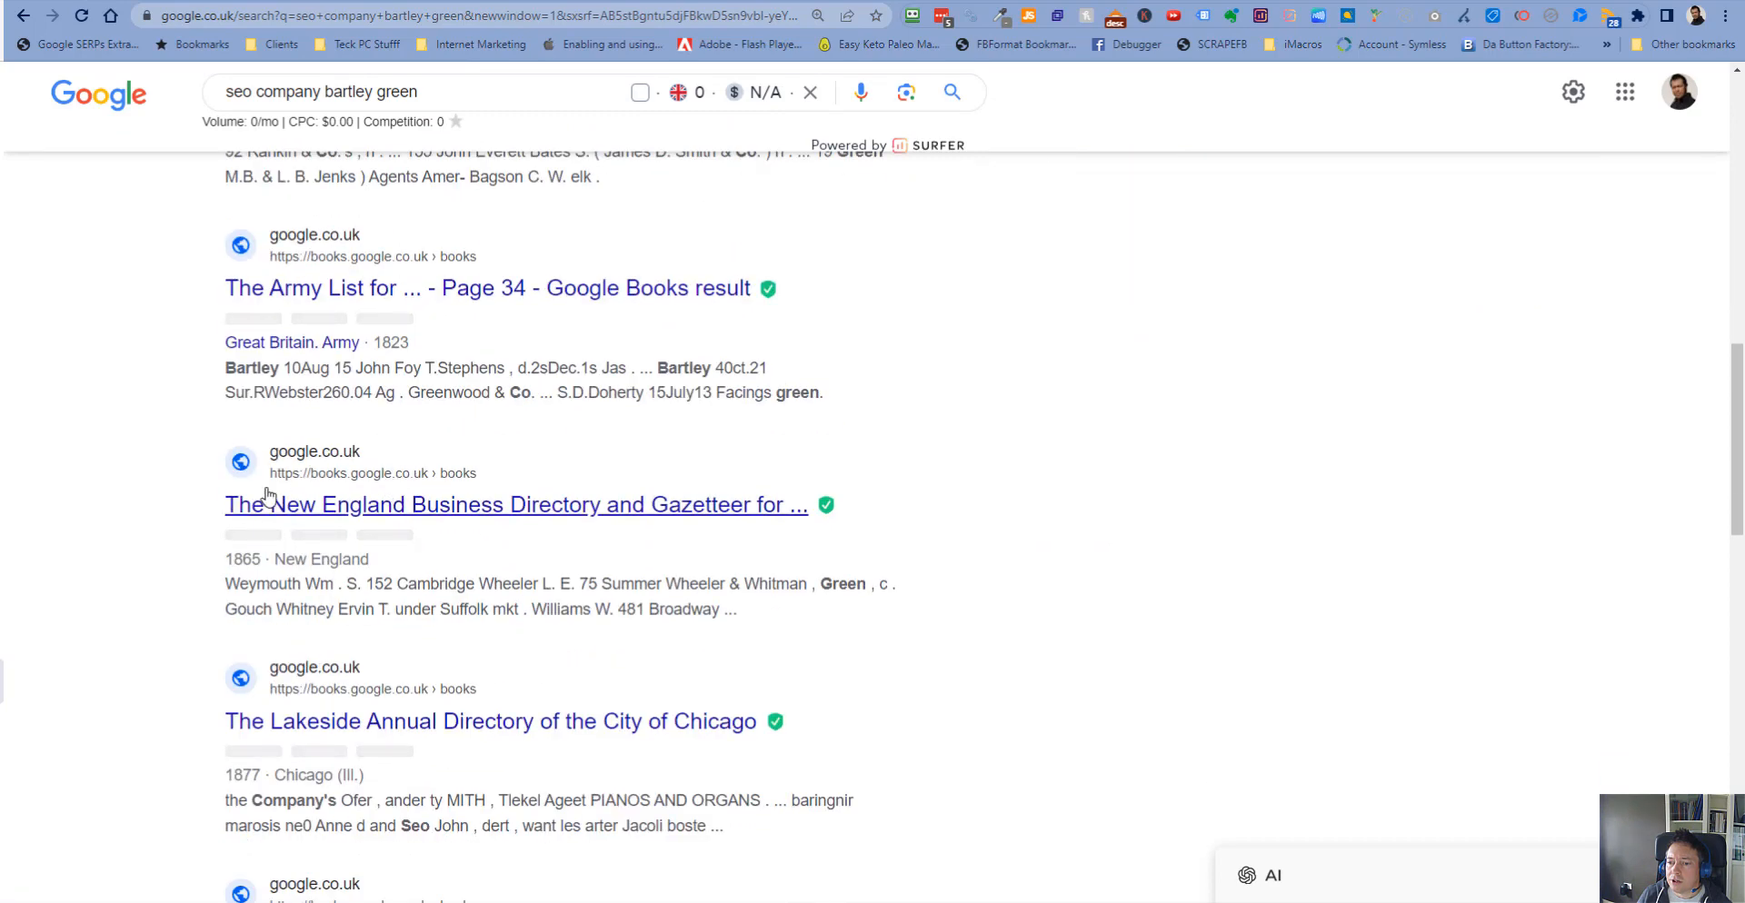
{"action": "scroll", "coordinate": [300, 608], "scroll_direction": "down", "scroll_amount": 5}
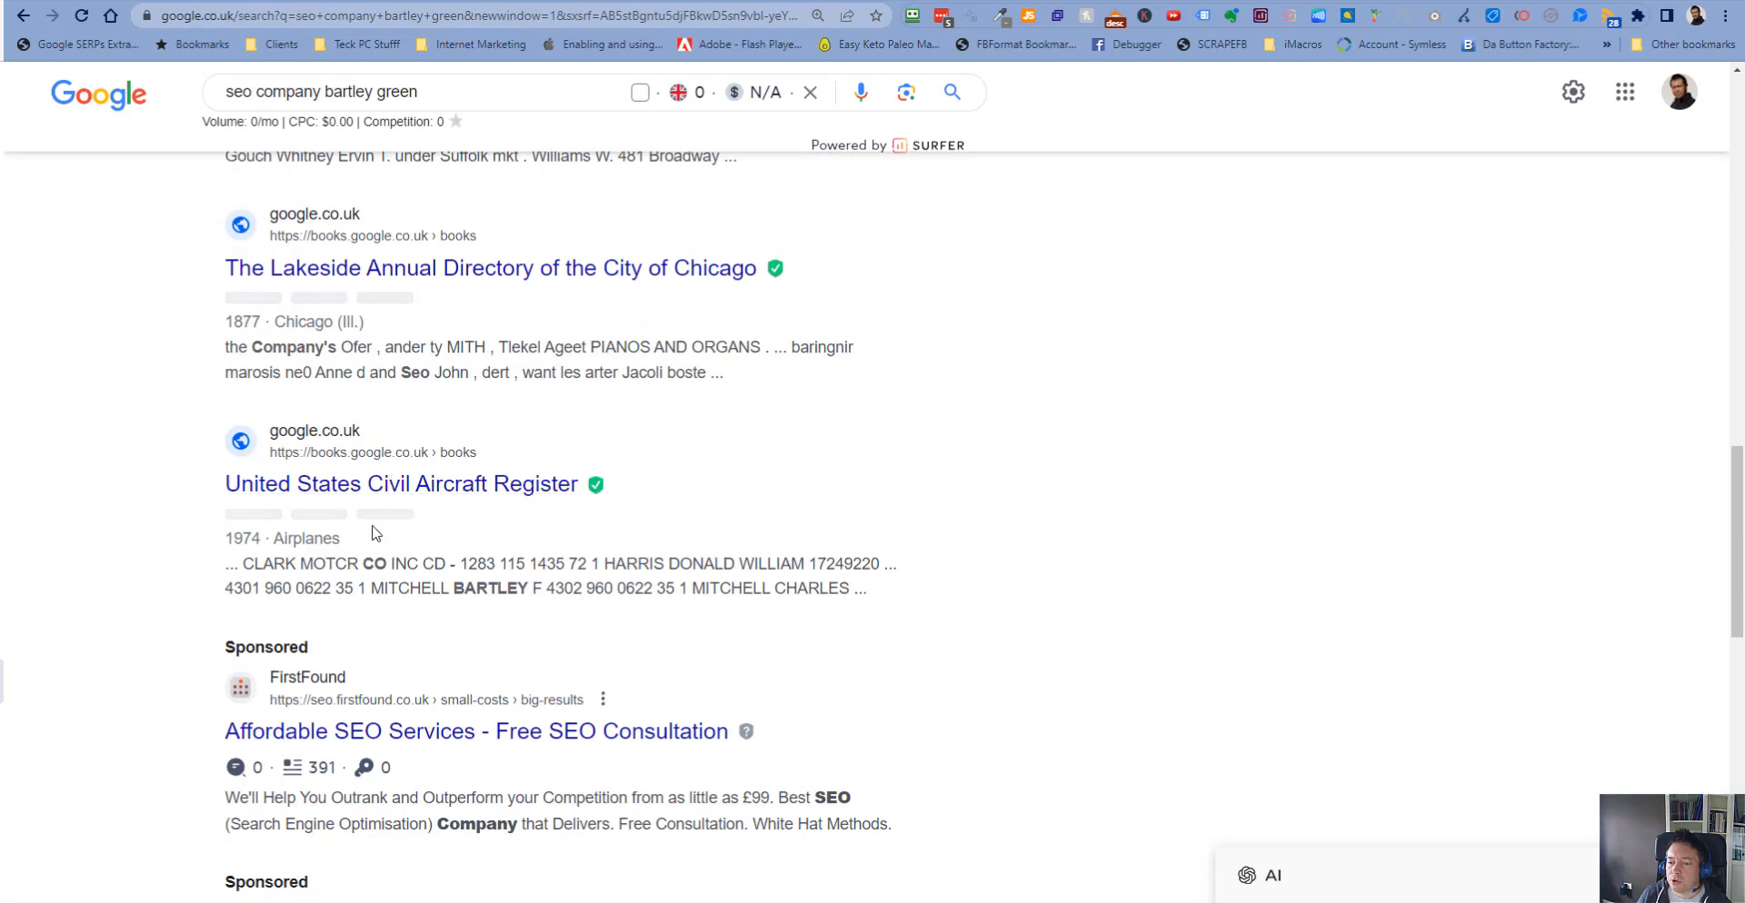
{"action": "scroll", "coordinate": [144, 534], "scroll_direction": "down", "scroll_amount": 8}
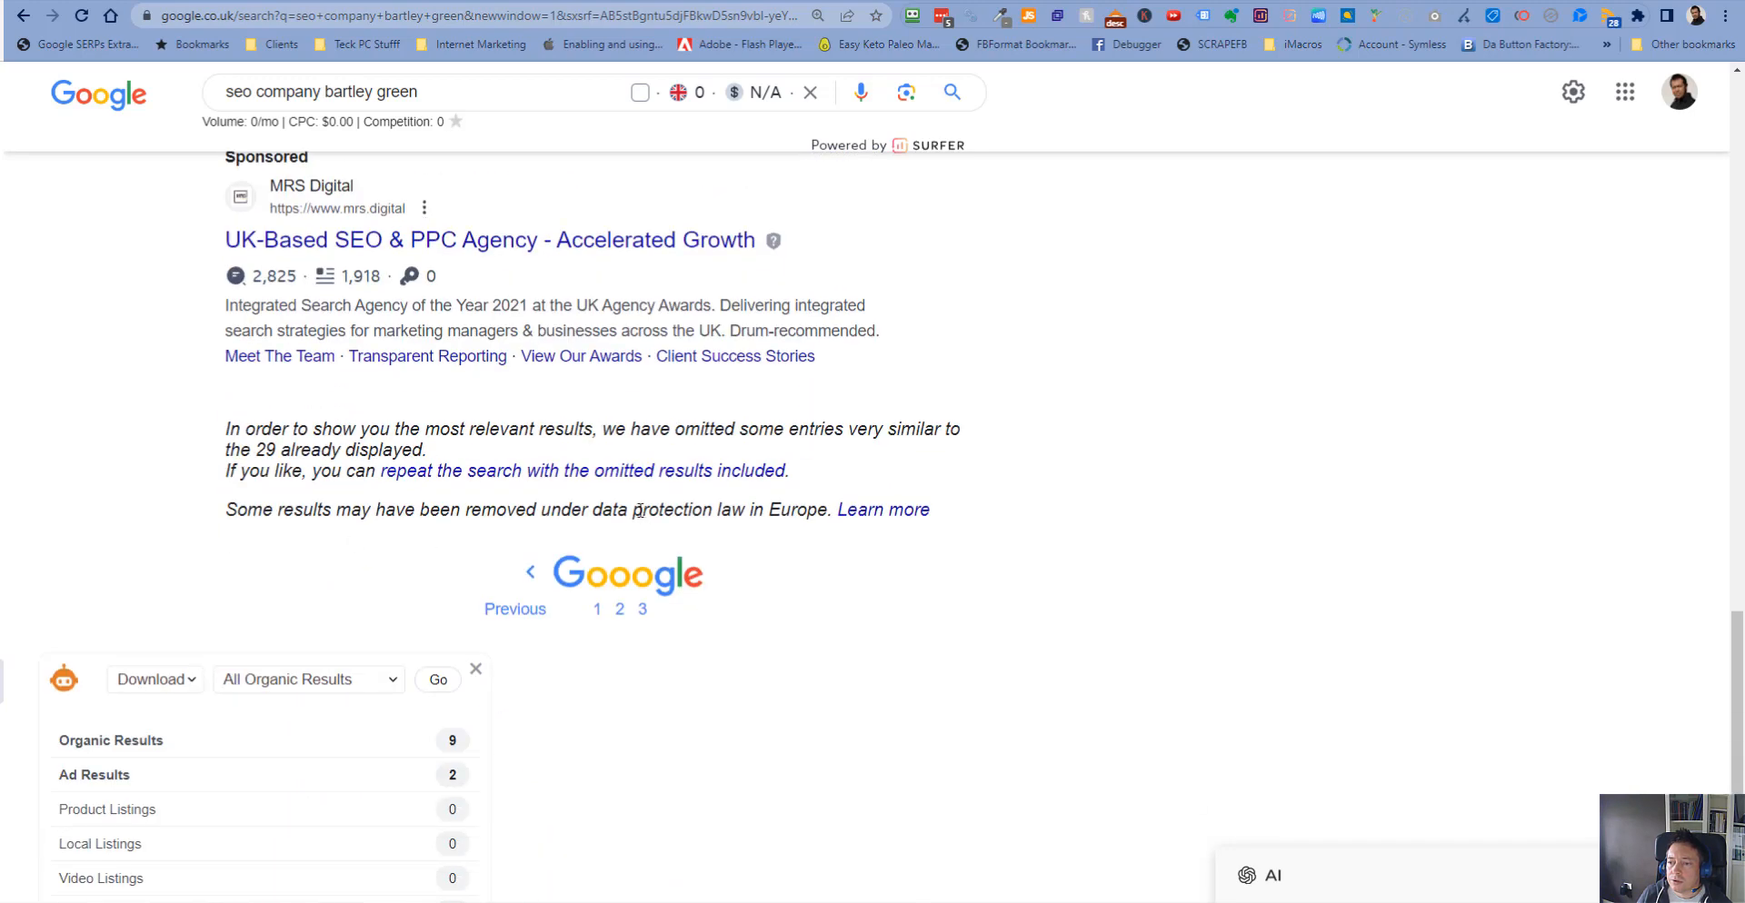
- Return to the first results page and review the site's search performance card, the local business listings and organic results
{"action": "left_click", "coordinate": [597, 616]}
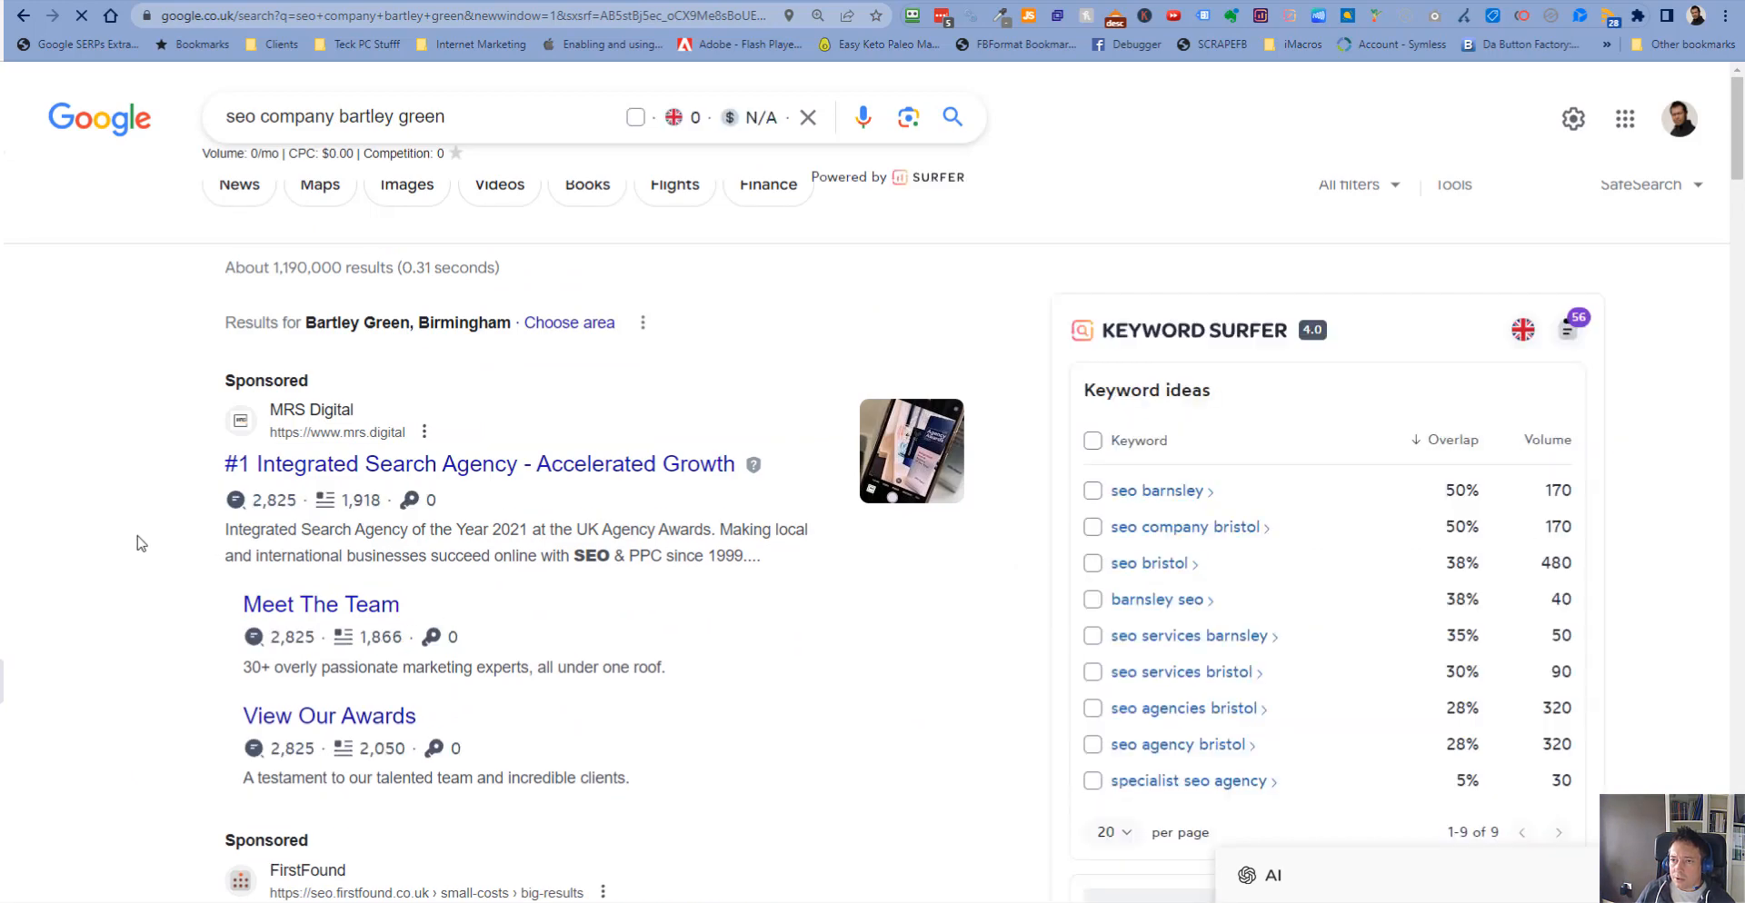
{"action": "scroll", "coordinate": [141, 544], "scroll_direction": "down", "scroll_amount": 6}
{"action": "scroll", "coordinate": [141, 537], "scroll_direction": "down", "scroll_amount": 2}
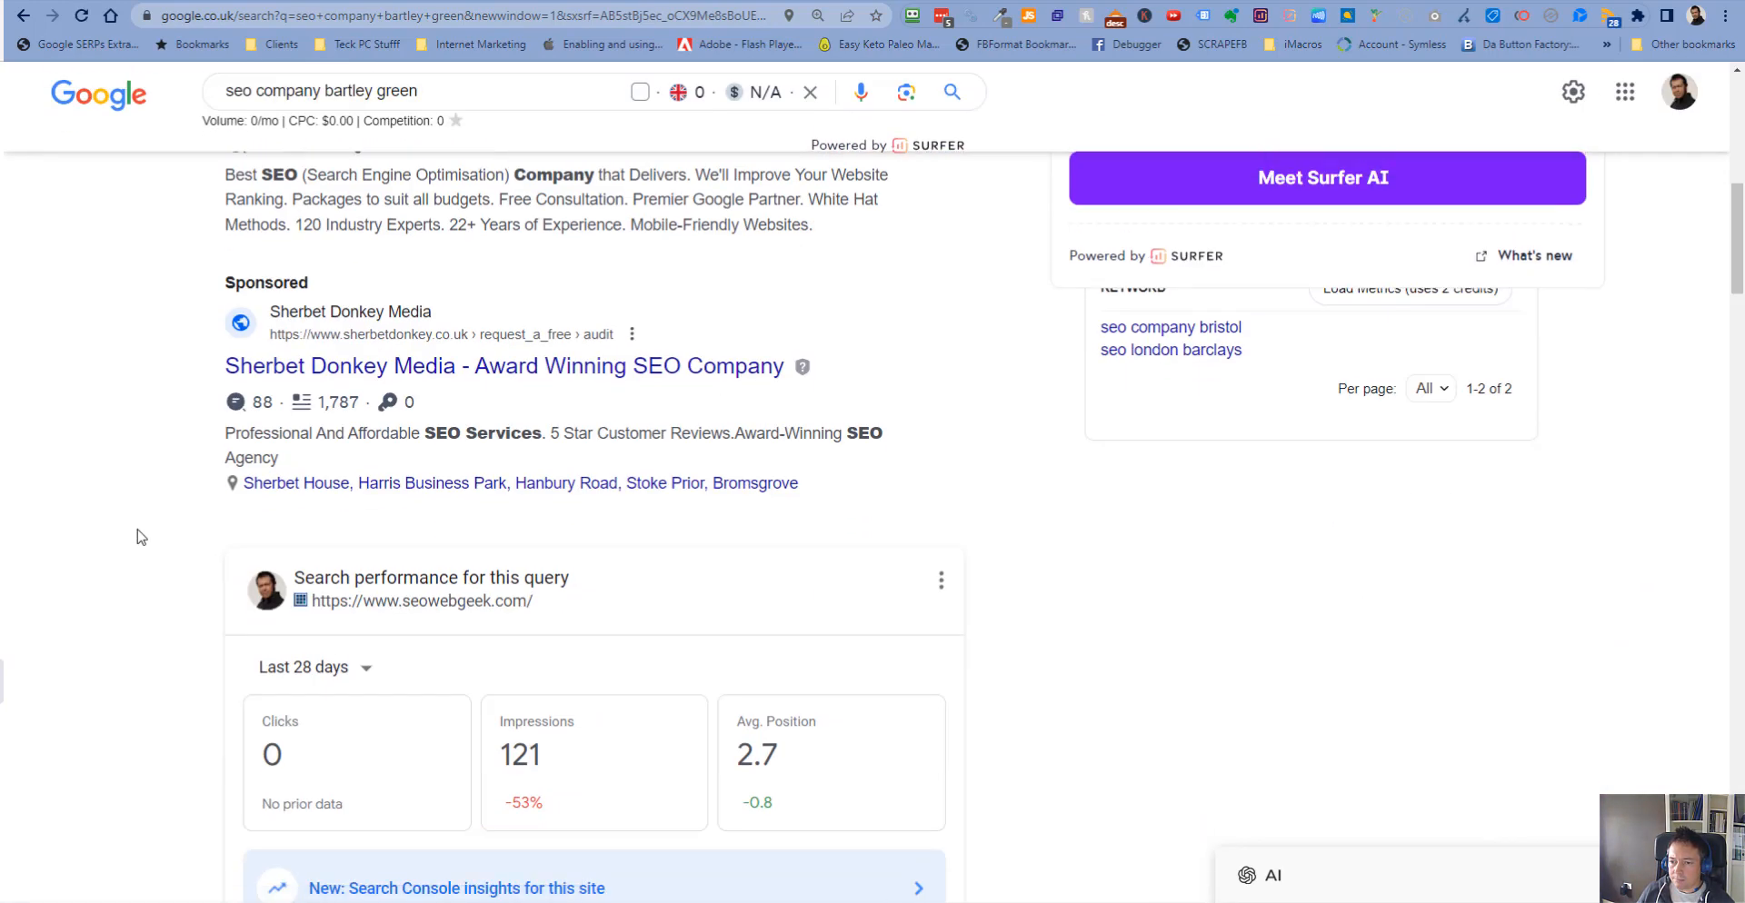
{"action": "scroll", "coordinate": [141, 537], "scroll_direction": "down", "scroll_amount": 5}
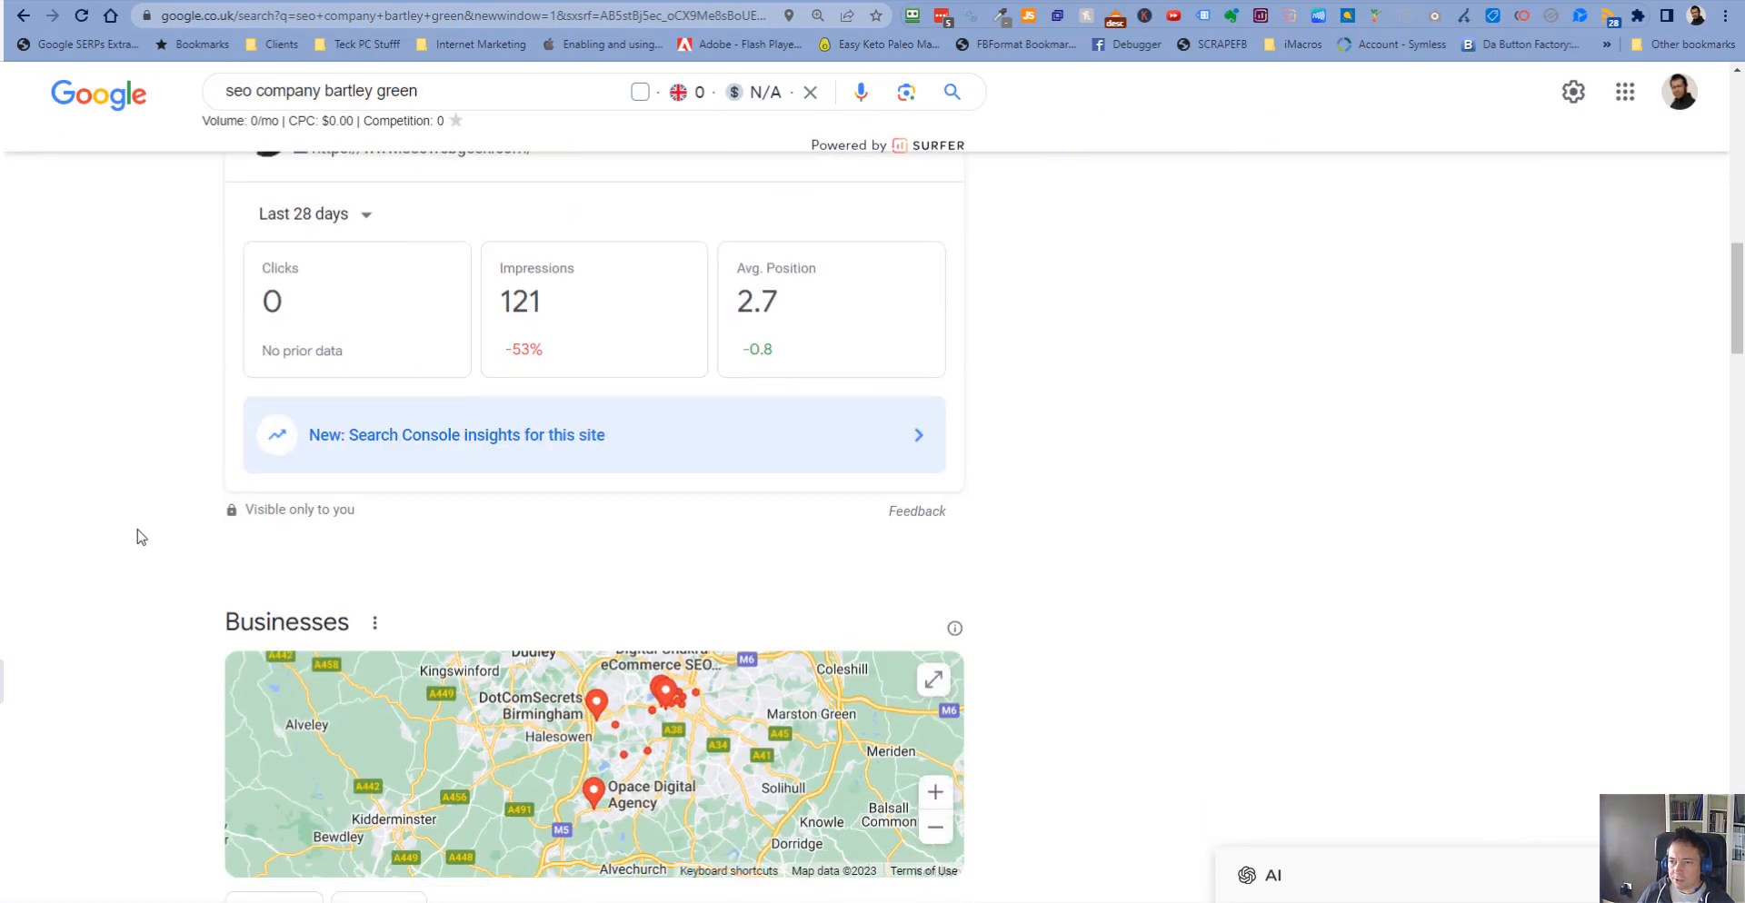
{"action": "scroll", "coordinate": [141, 537], "scroll_direction": "up", "scroll_amount": 3}
{"action": "scroll", "coordinate": [141, 537], "scroll_direction": "down", "scroll_amount": 4}
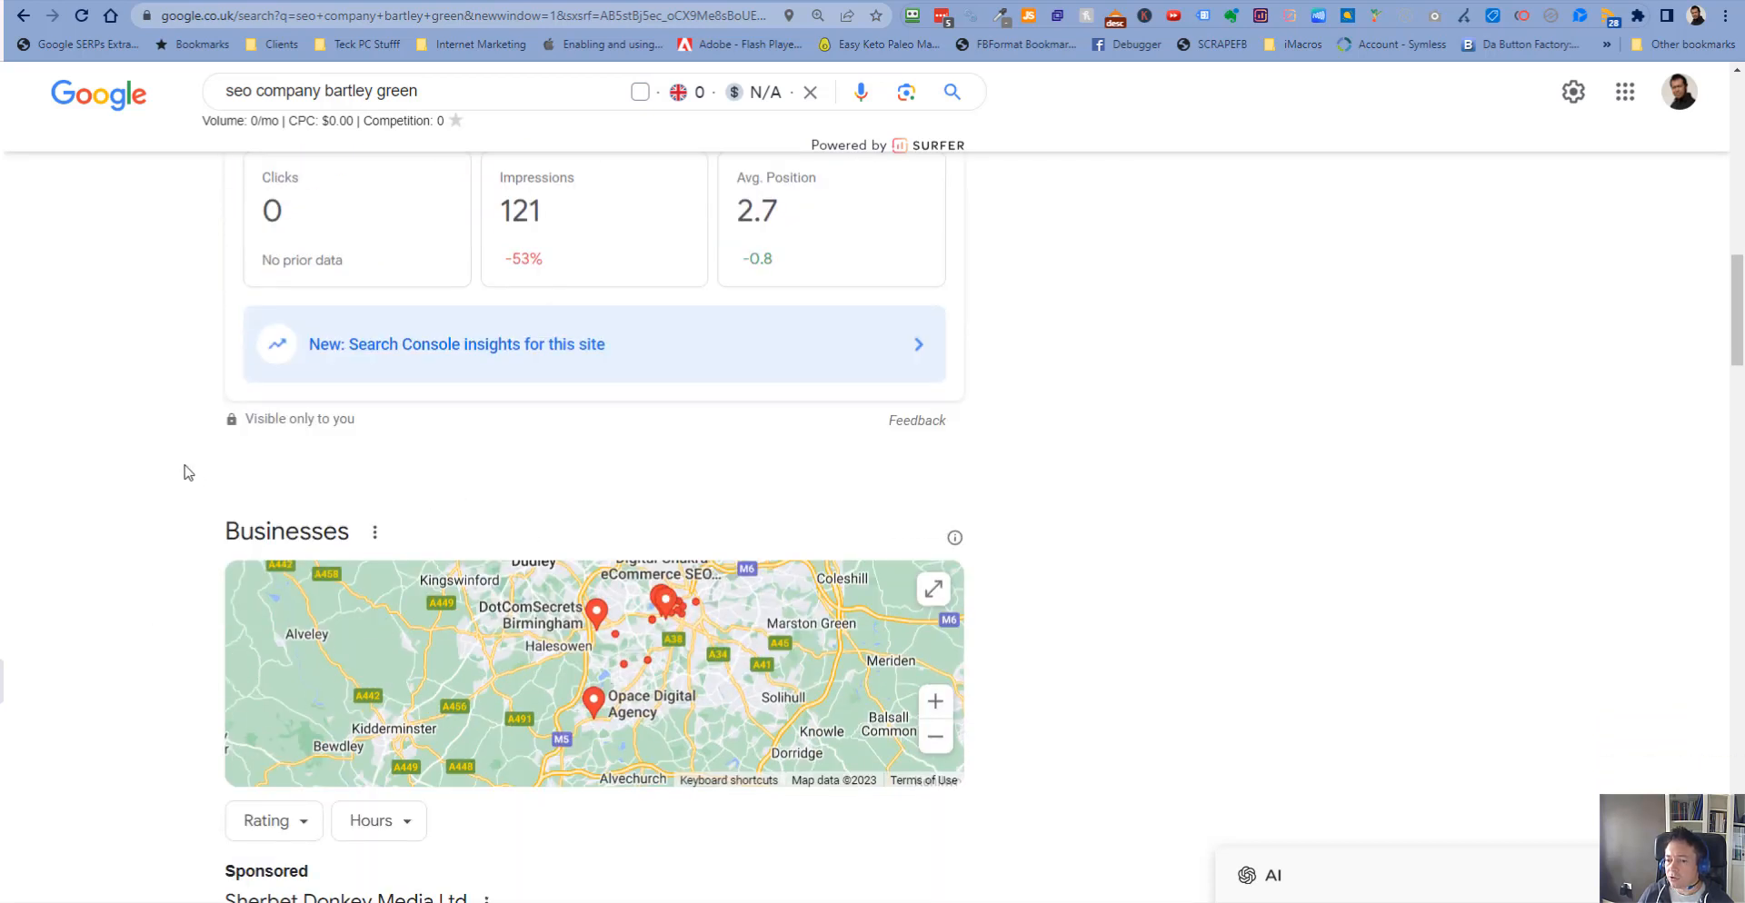
{"action": "scroll", "coordinate": [187, 472], "scroll_direction": "down", "scroll_amount": 3}
{"action": "scroll", "coordinate": [155, 557], "scroll_direction": "down", "scroll_amount": 3}
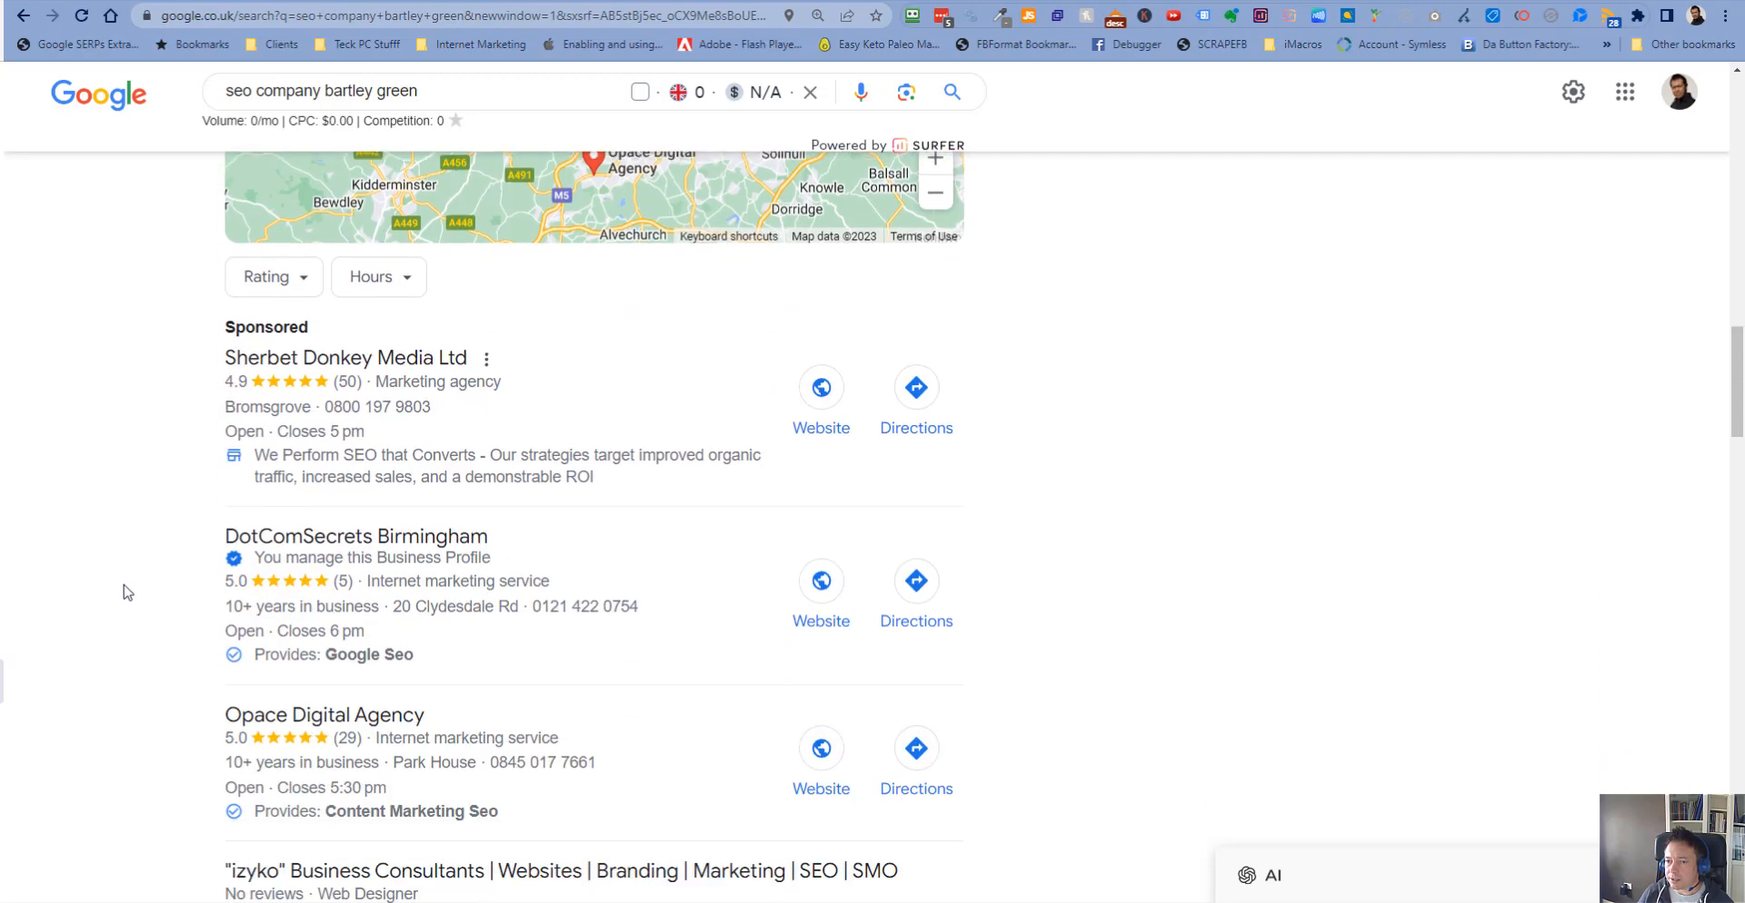
{"action": "scroll", "coordinate": [123, 591], "scroll_direction": "down", "scroll_amount": 1}
{"action": "scroll", "coordinate": [127, 593], "scroll_direction": "down", "scroll_amount": 1}
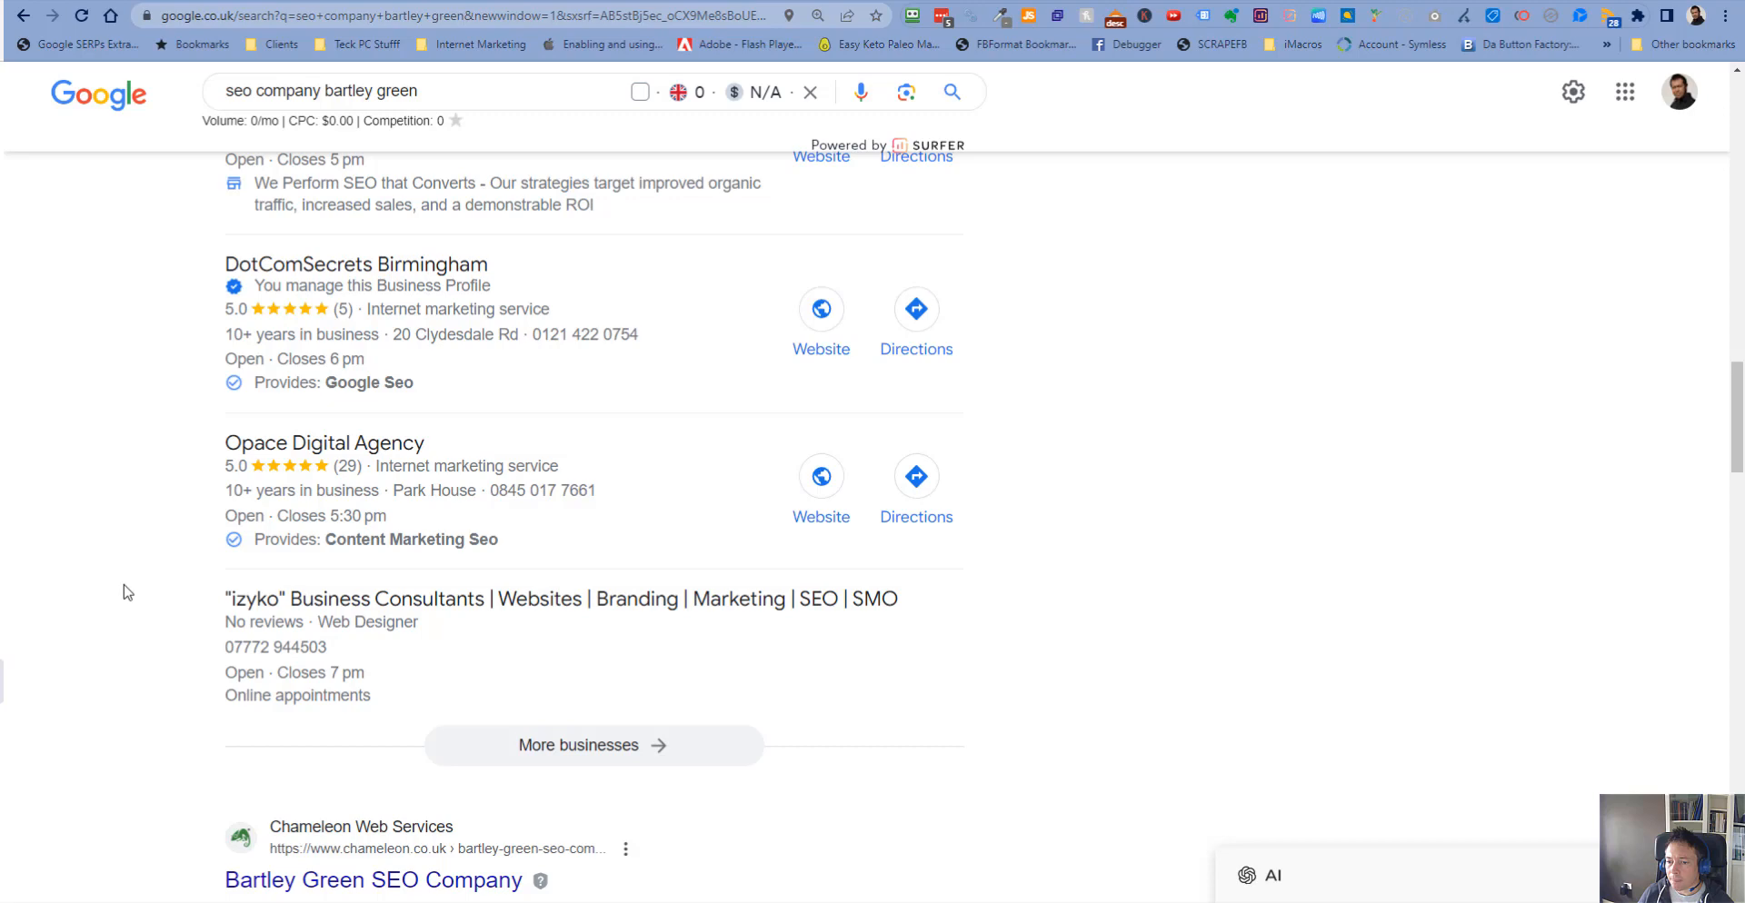
{"action": "scroll", "coordinate": [128, 592], "scroll_direction": "down", "scroll_amount": 3}
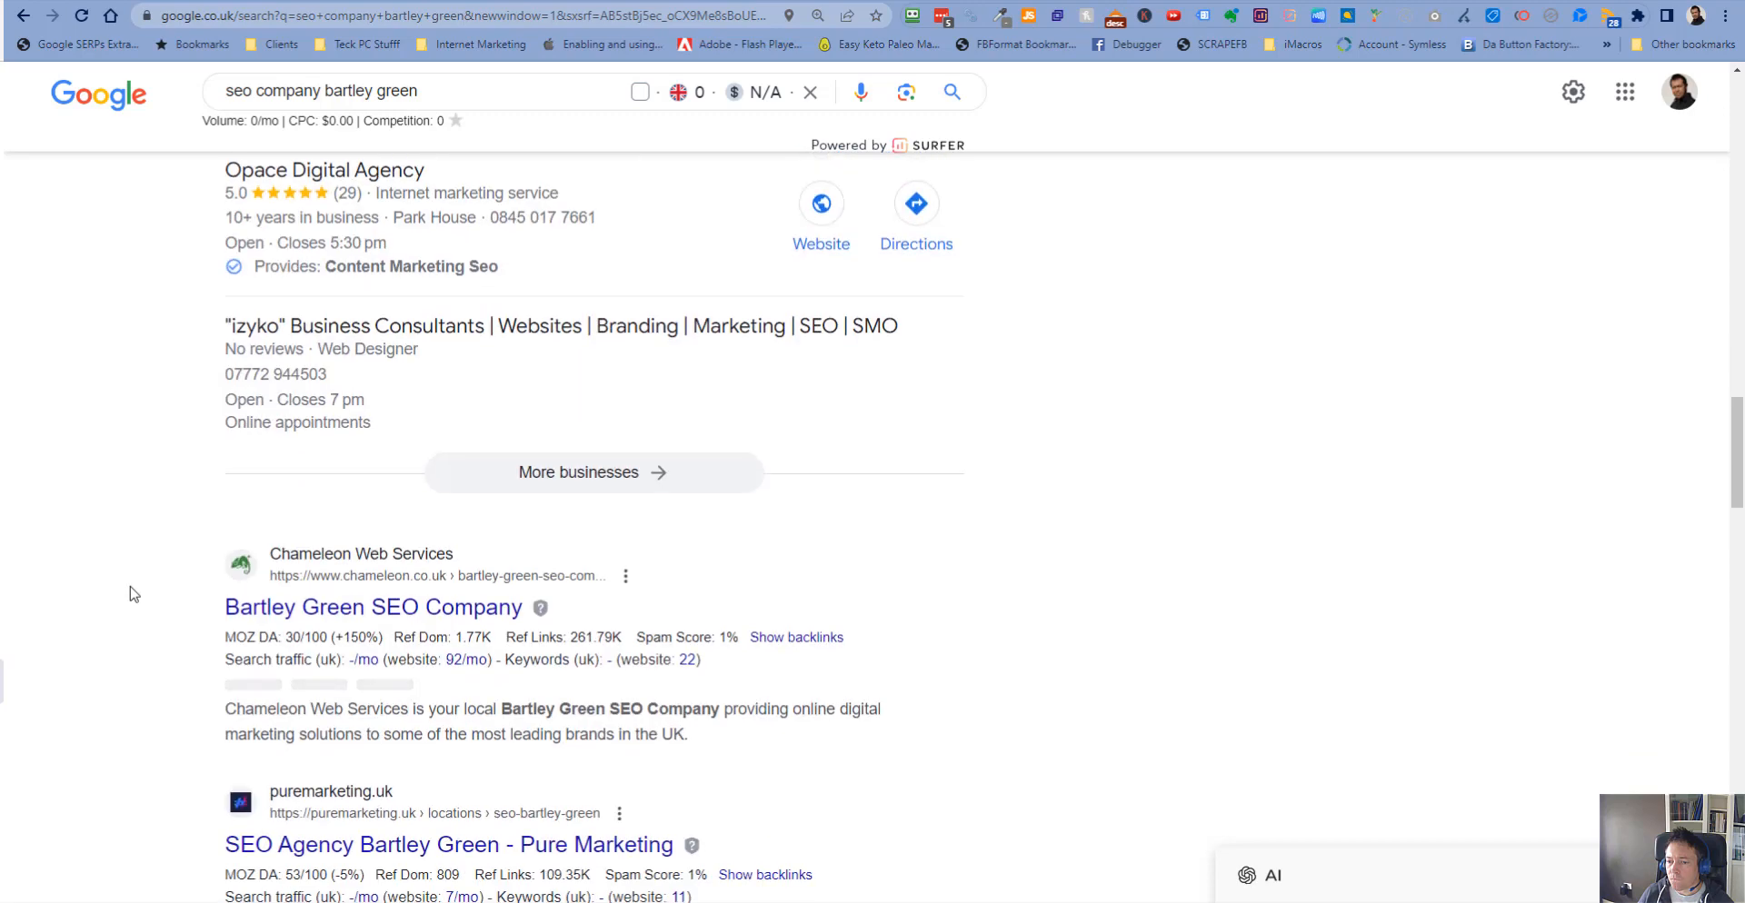
{"action": "scroll", "coordinate": [131, 594], "scroll_direction": "down", "scroll_amount": 4}
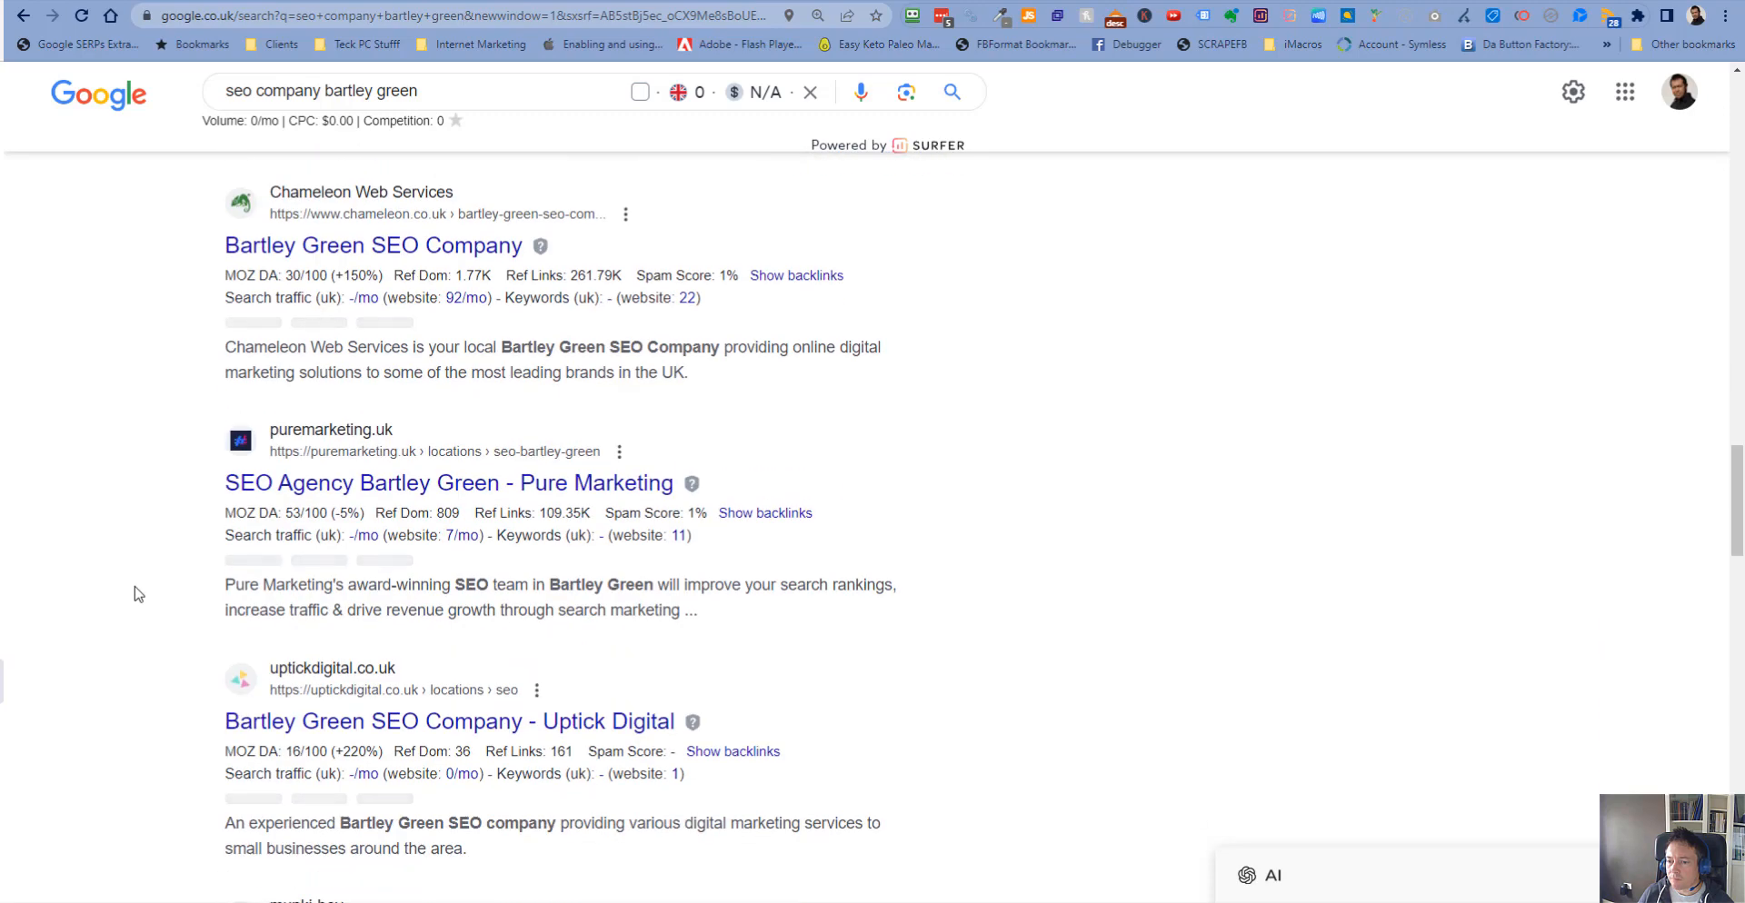
{"action": "scroll", "coordinate": [137, 593], "scroll_direction": "down", "scroll_amount": 1}
{"action": "scroll", "coordinate": [141, 587], "scroll_direction": "up", "scroll_amount": 4}
{"action": "scroll", "coordinate": [141, 587], "scroll_direction": "up", "scroll_amount": 15}
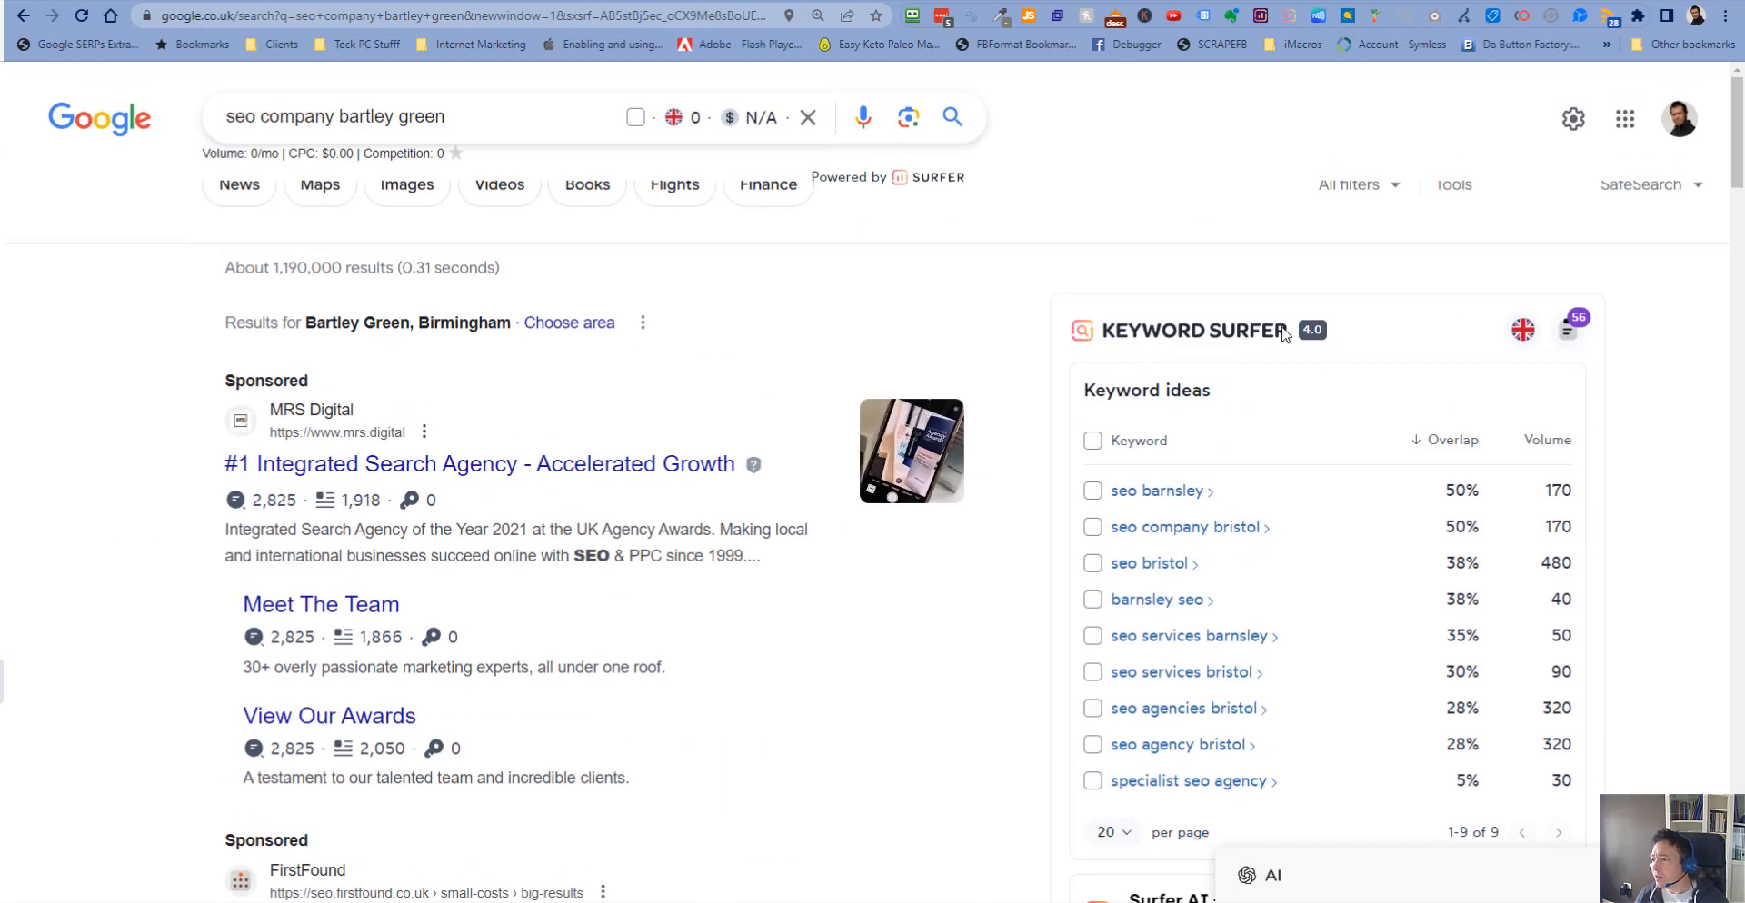
- Switch back to Search Console and request indexing for the Harborne SEO company page in URL Inspection
{"action": "key", "text": "ctrl+shift+Tab"}
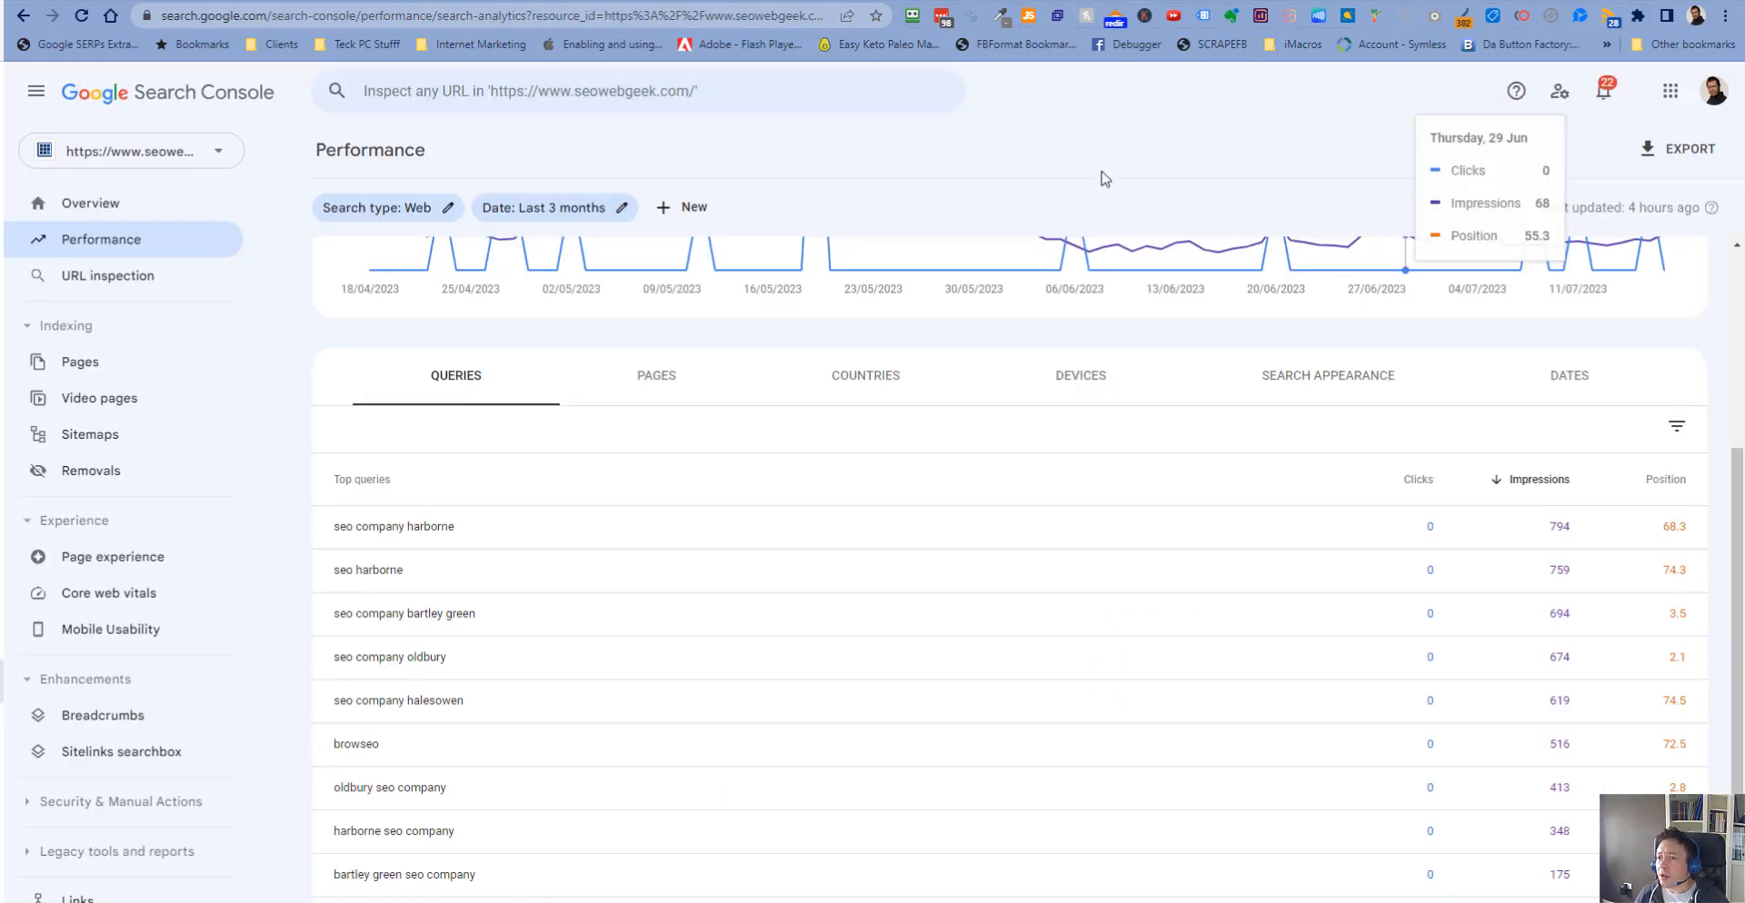
{"action": "scroll", "coordinate": [1266, 362], "scroll_direction": "up", "scroll_amount": 4}
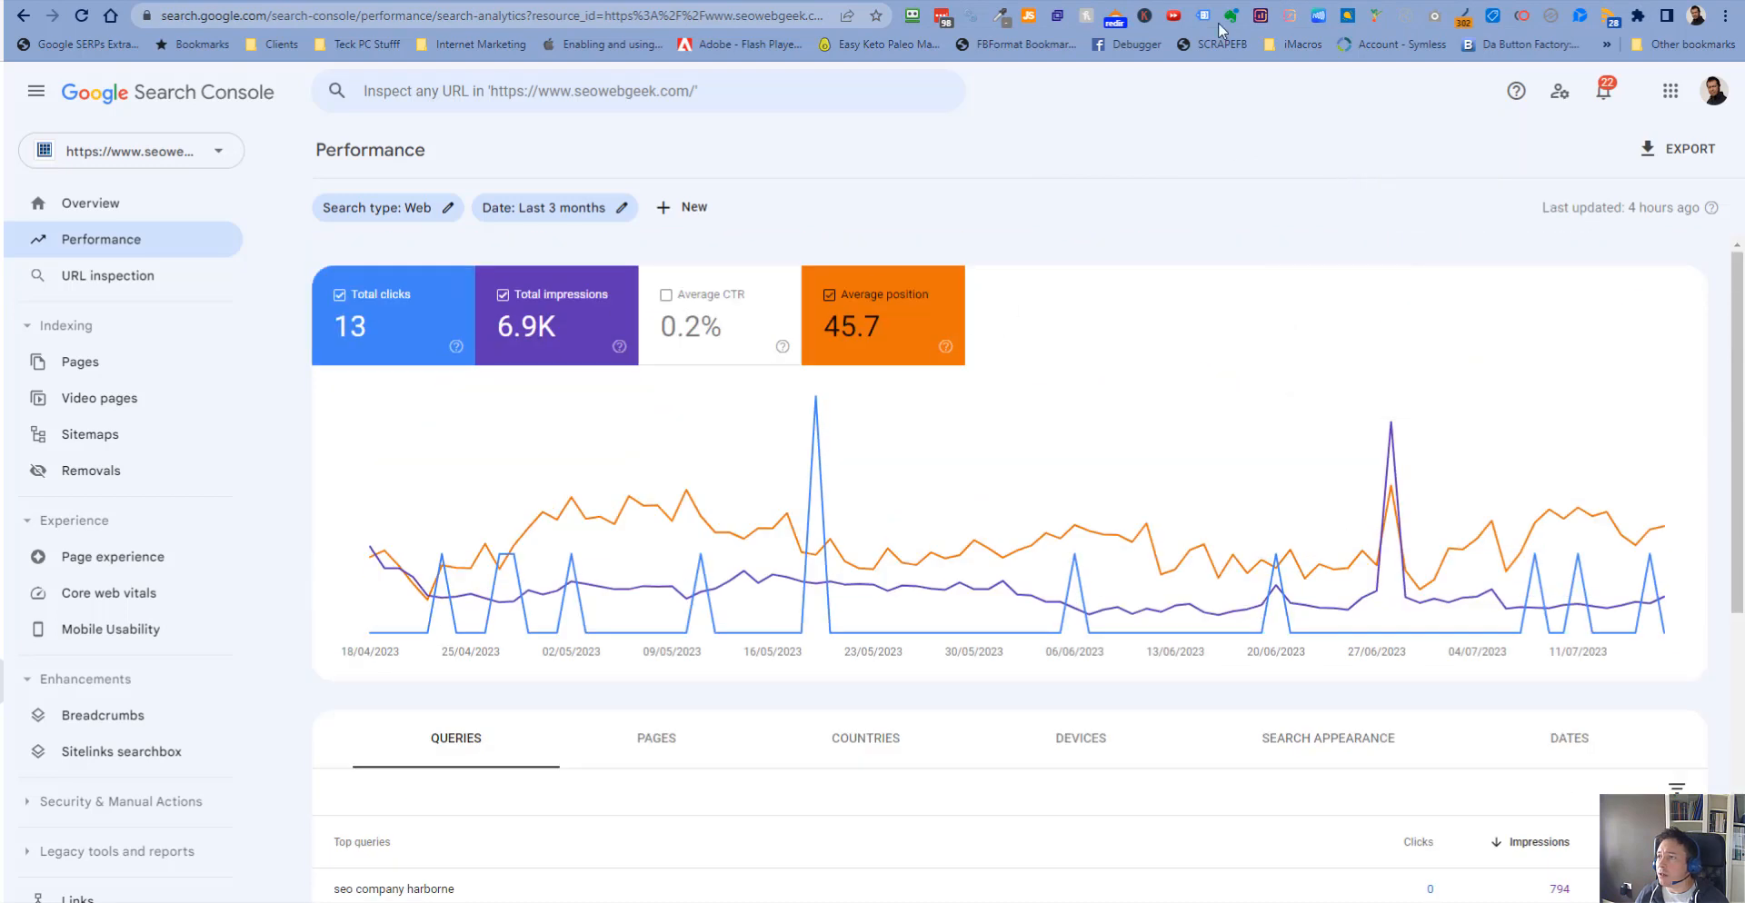
{"action": "left_click", "coordinate": [1036, 1]}
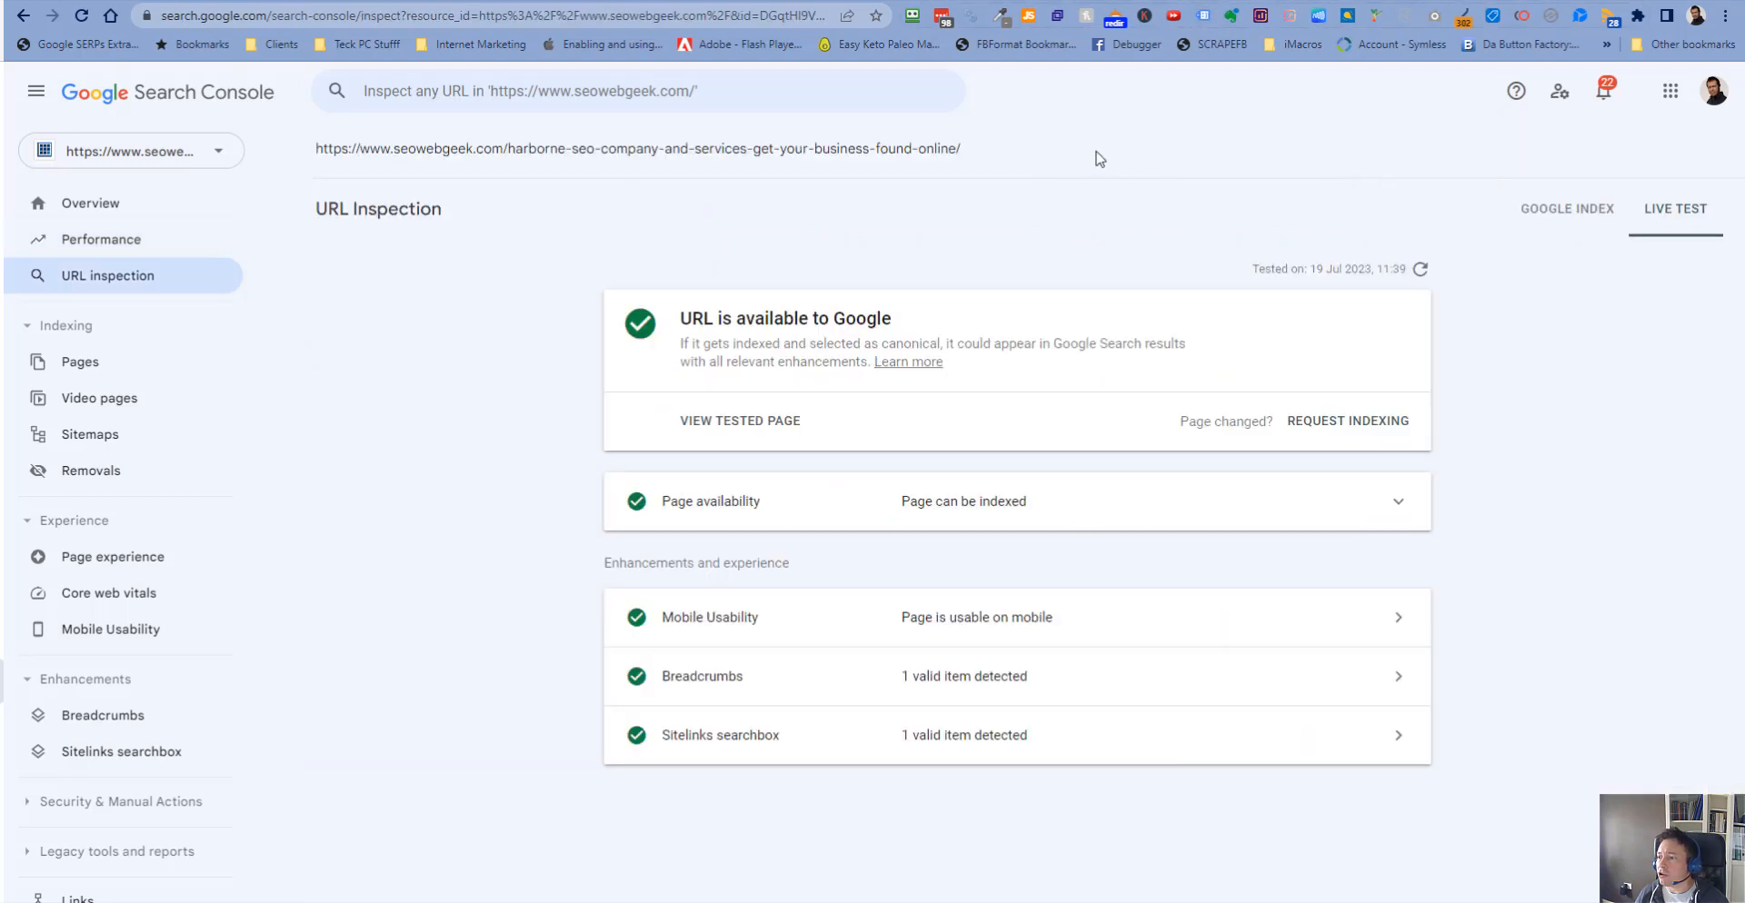
{"action": "left_click", "coordinate": [1318, 426]}
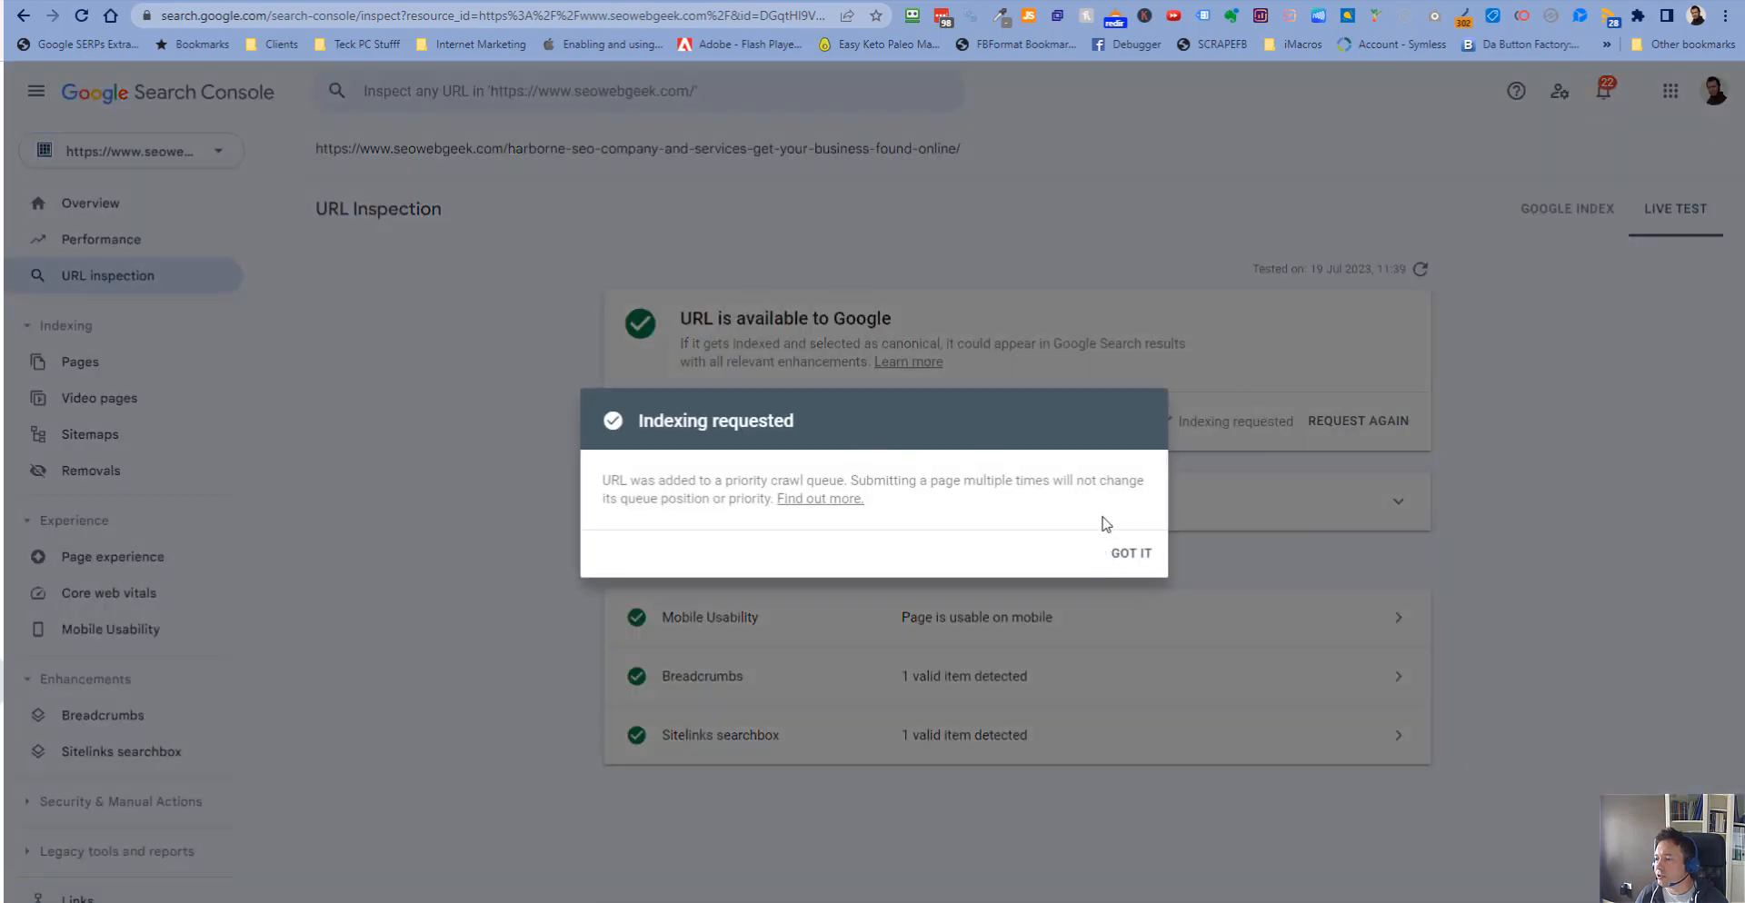
{"action": "left_click", "coordinate": [1127, 552]}
- Start inspecting another URL in the Search Console inspection box
{"action": "left_click", "coordinate": [717, 91]}
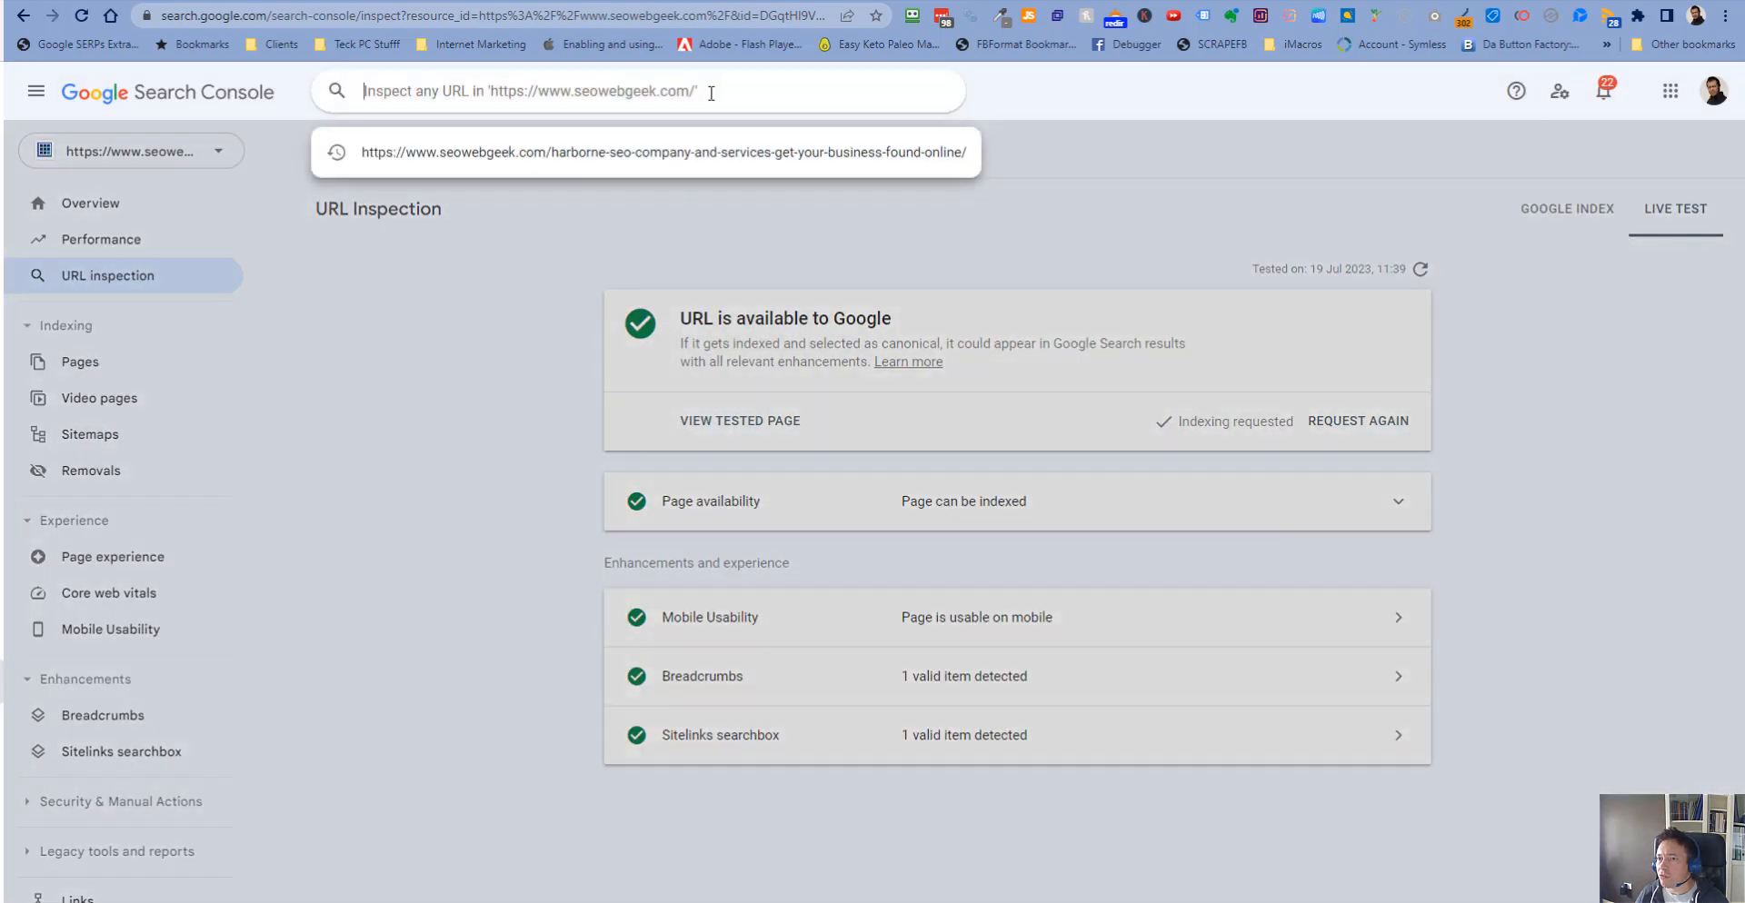